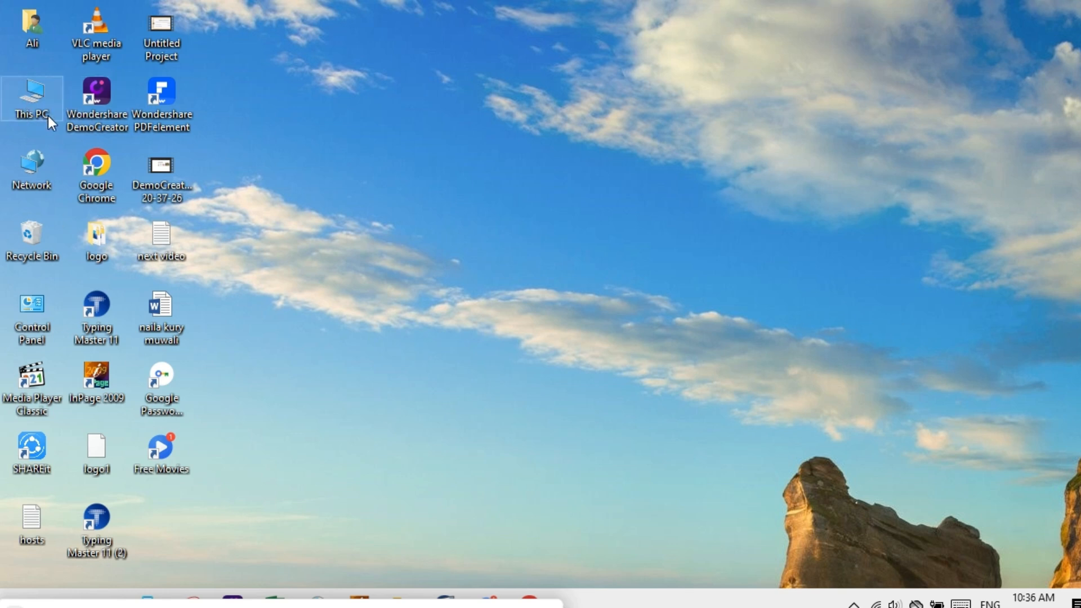
Open the Photoshop folder on USB Drive (G:) from This PC and maximize the window.
{"action": "double_click", "coordinate": [23, 110]}
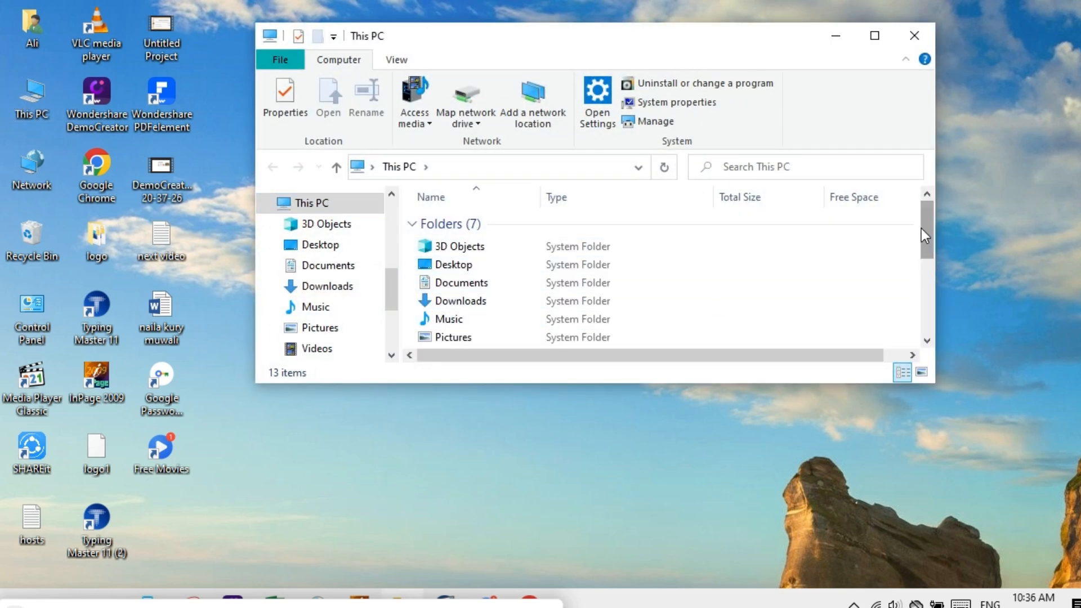
{"action": "left_click_drag", "start_coordinate": [387, 293], "coordinate": [384, 316]}
{"action": "left_click", "coordinate": [345, 343]}
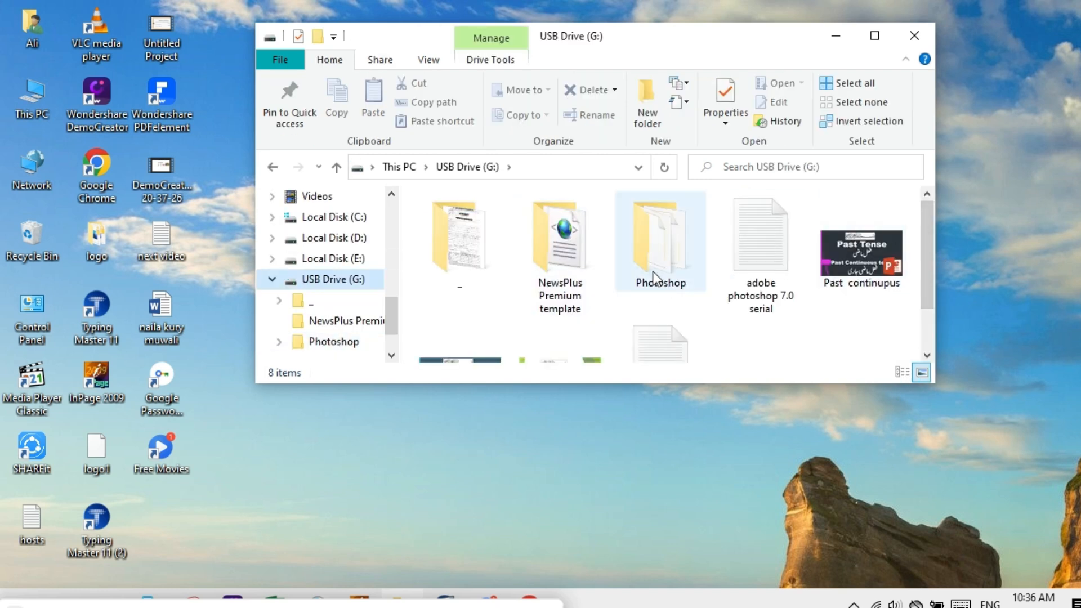
{"action": "double_click", "coordinate": [656, 256]}
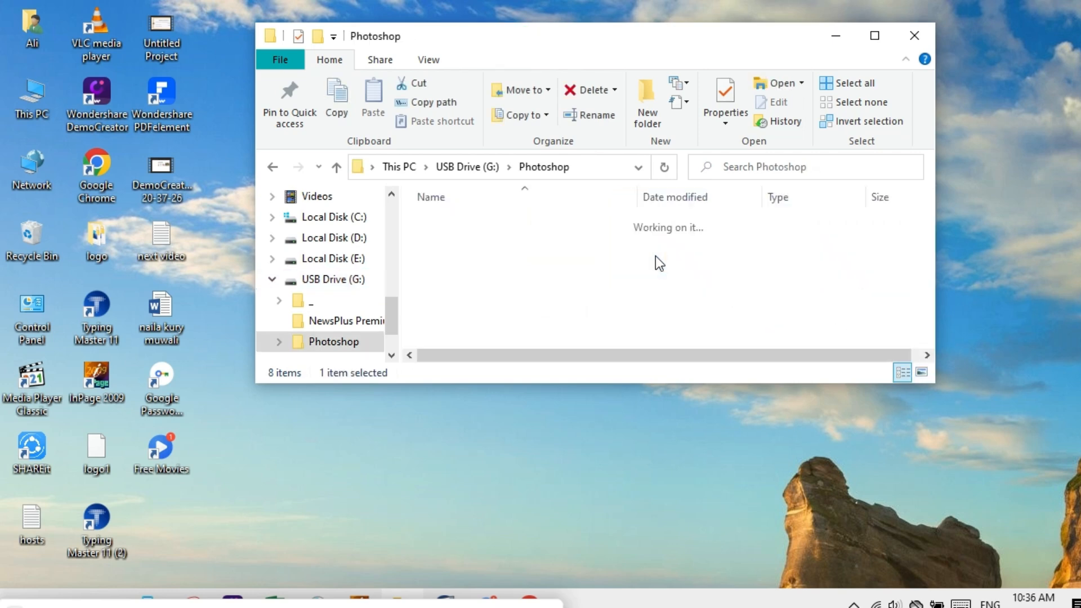
{"action": "left_click", "coordinate": [874, 37]}
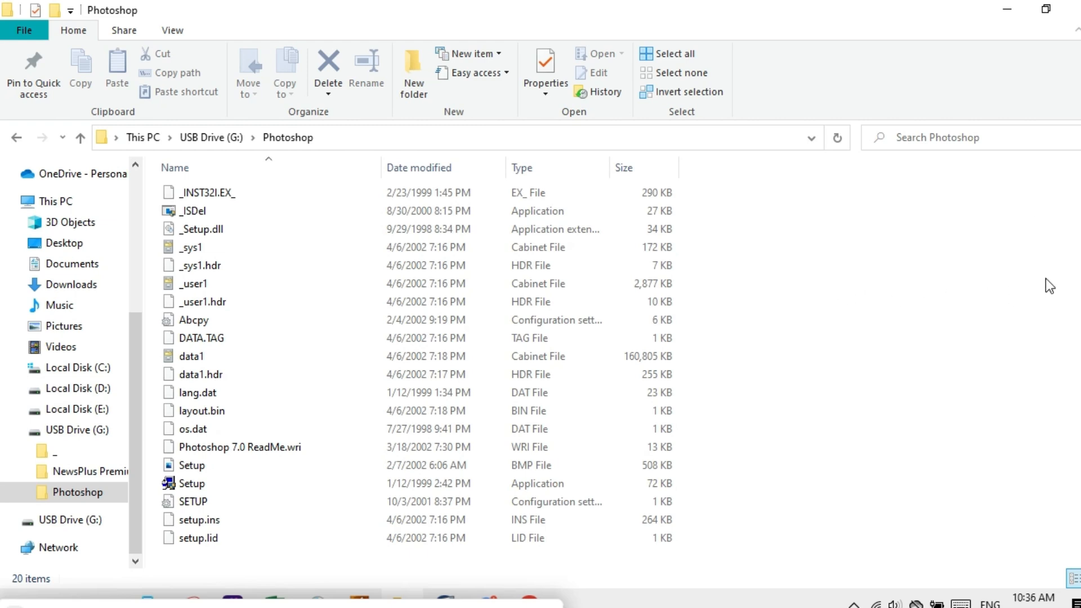
Launch Photoshop Setup, pass the welcome page and Information notice, and keep US English.
{"action": "left_click", "coordinate": [233, 482]}
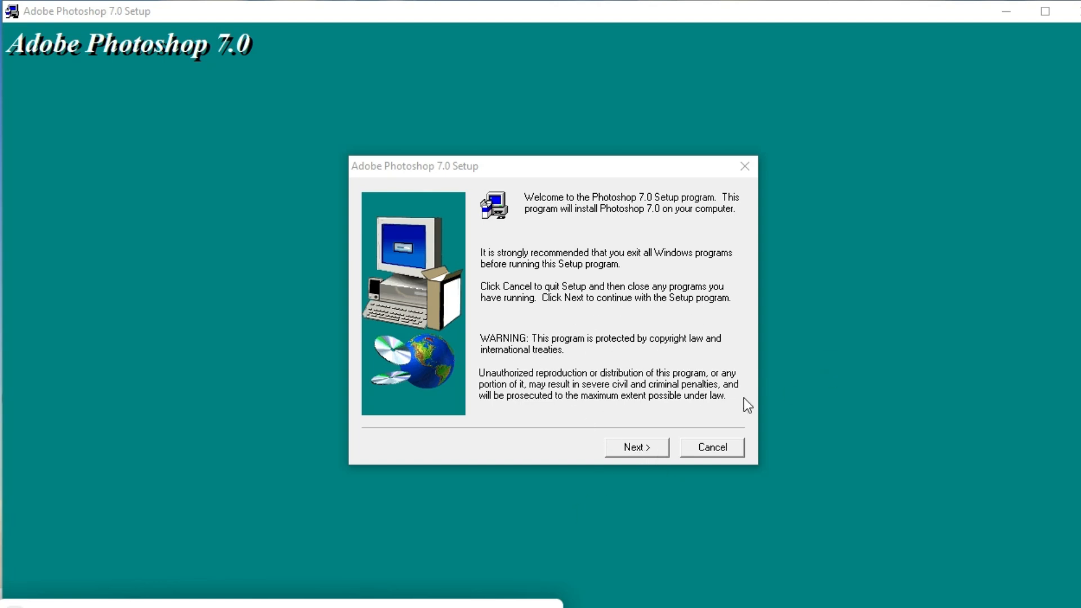
{"action": "left_click", "coordinate": [636, 450]}
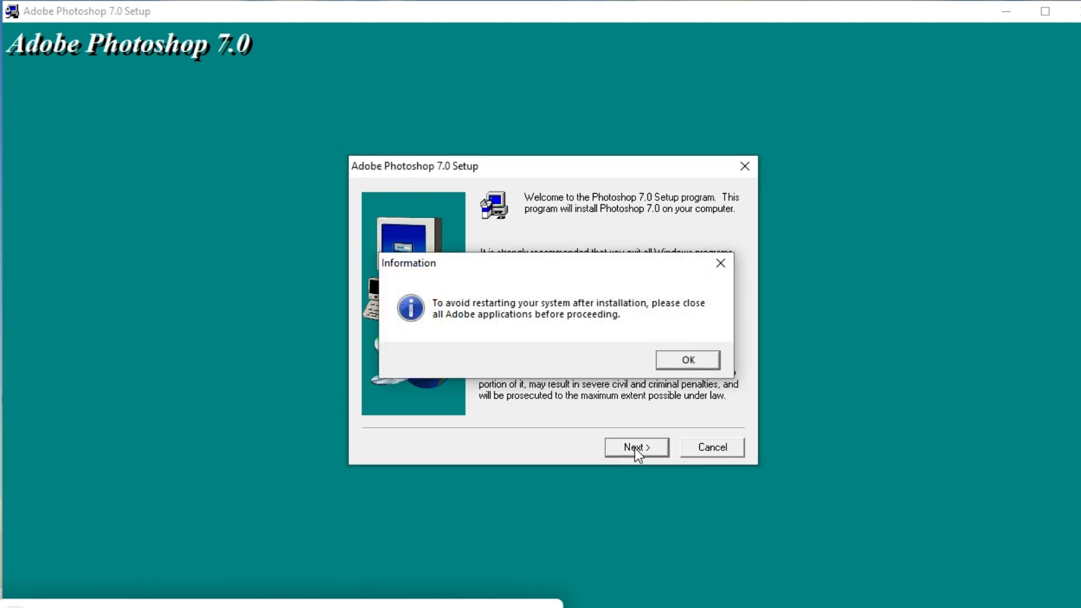
{"action": "left_click", "coordinate": [676, 361]}
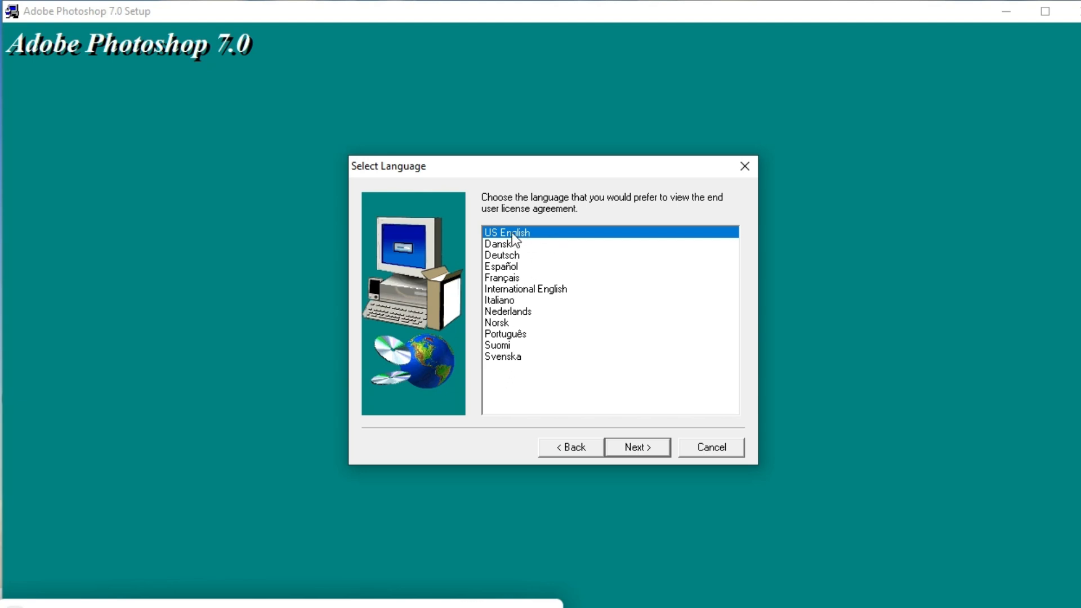
{"action": "left_click", "coordinate": [636, 448]}
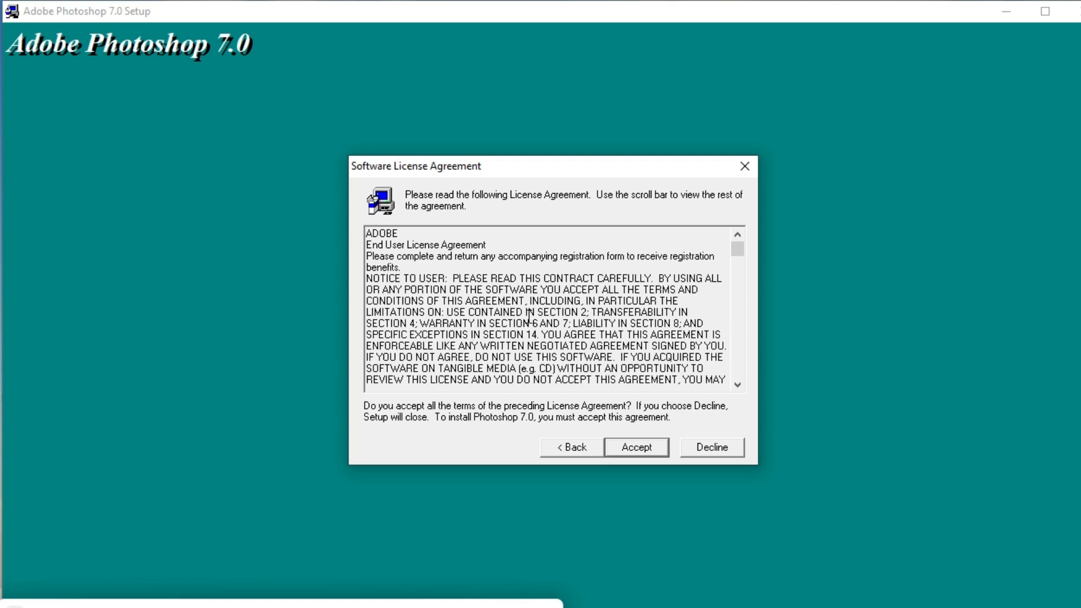
Accept the license agreement and enter the user's first and last name in User Information.
{"action": "left_click", "coordinate": [638, 450]}
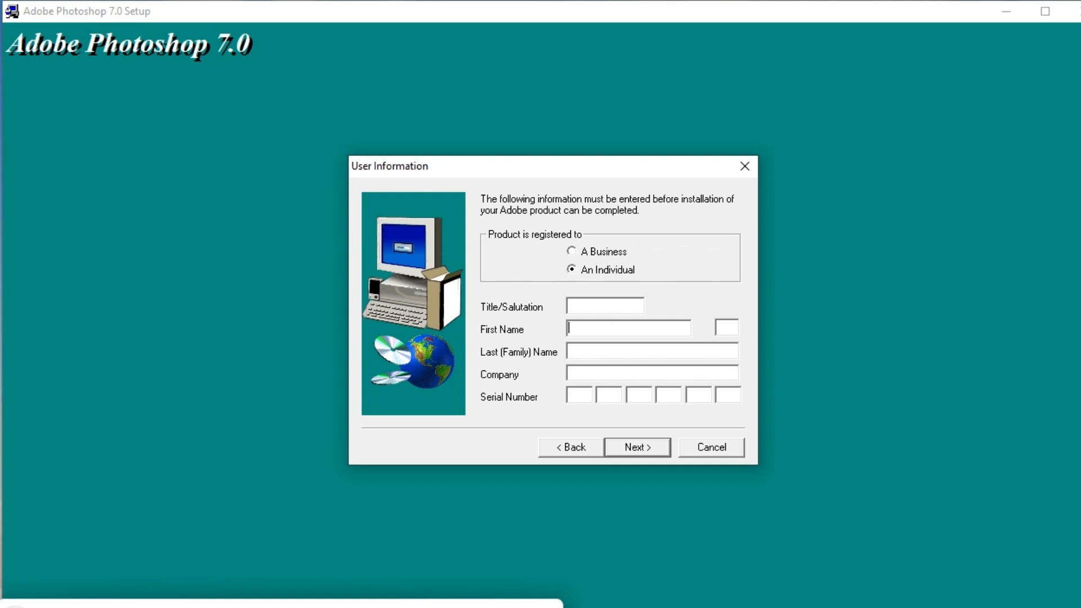
{"action": "type", "text": "Ali"}
{"action": "left_click", "coordinate": [627, 351]}
{"action": "left_click_drag", "start_coordinate": [627, 348], "coordinate": [581, 391]}
{"action": "left_click", "coordinate": [579, 392]}
Show the desktop, close Microsoft Store, and restore the USB Drive (G:) Explorer window.
{"action": "key", "text": "super+d"}
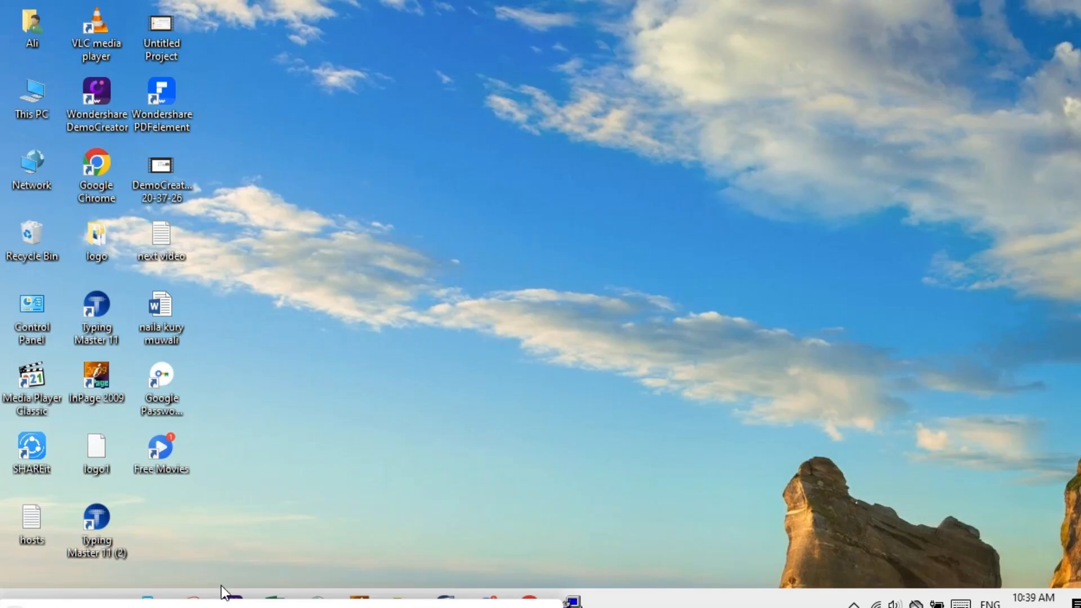
{"action": "left_click", "coordinate": [148, 598]}
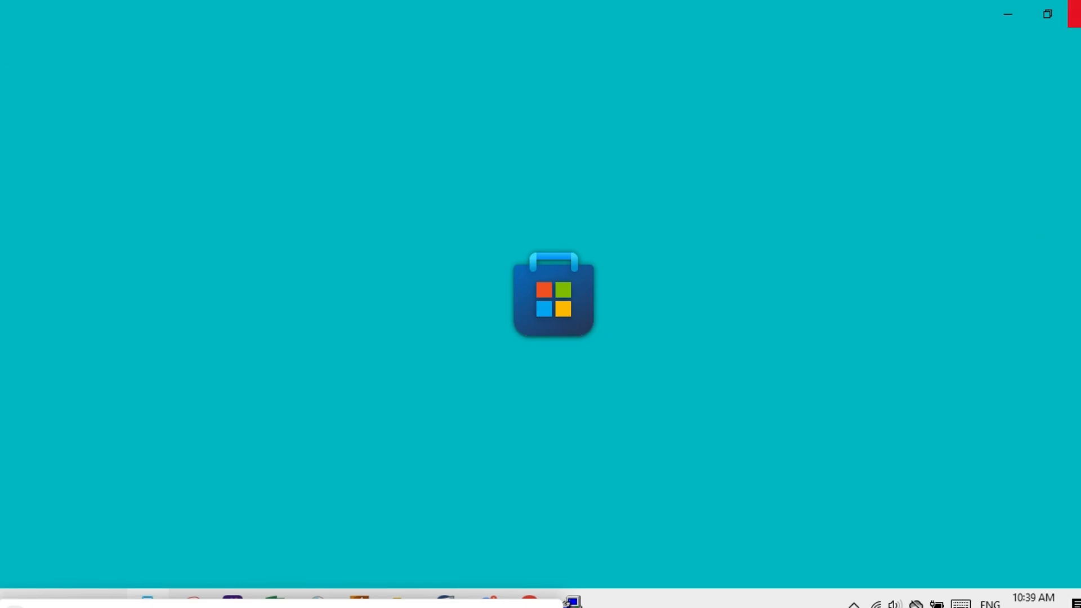
{"action": "left_click", "coordinate": [1067, 14]}
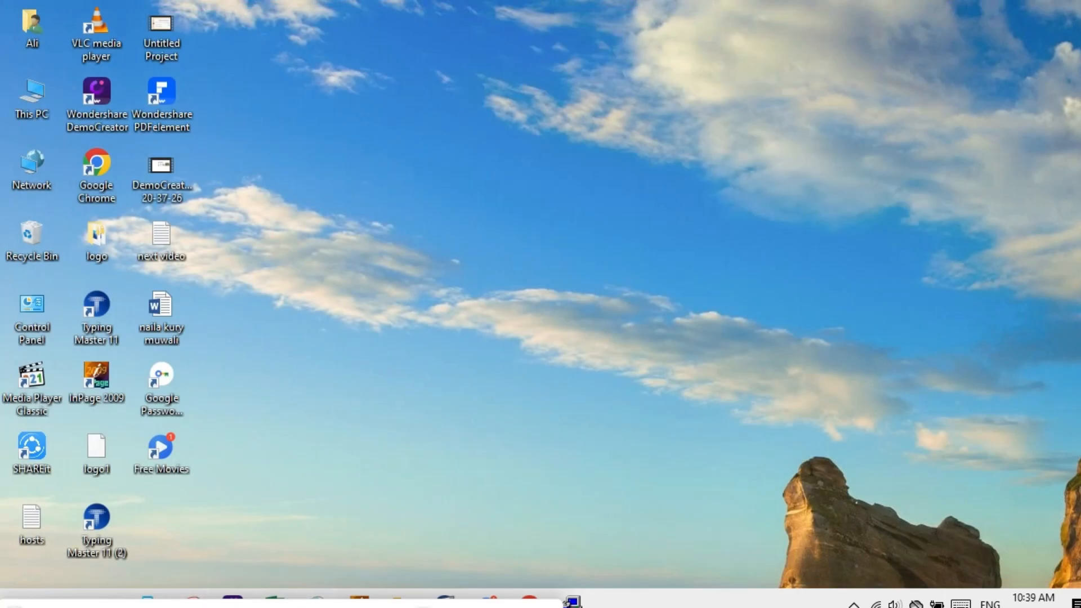
{"action": "left_click", "coordinate": [572, 602]}
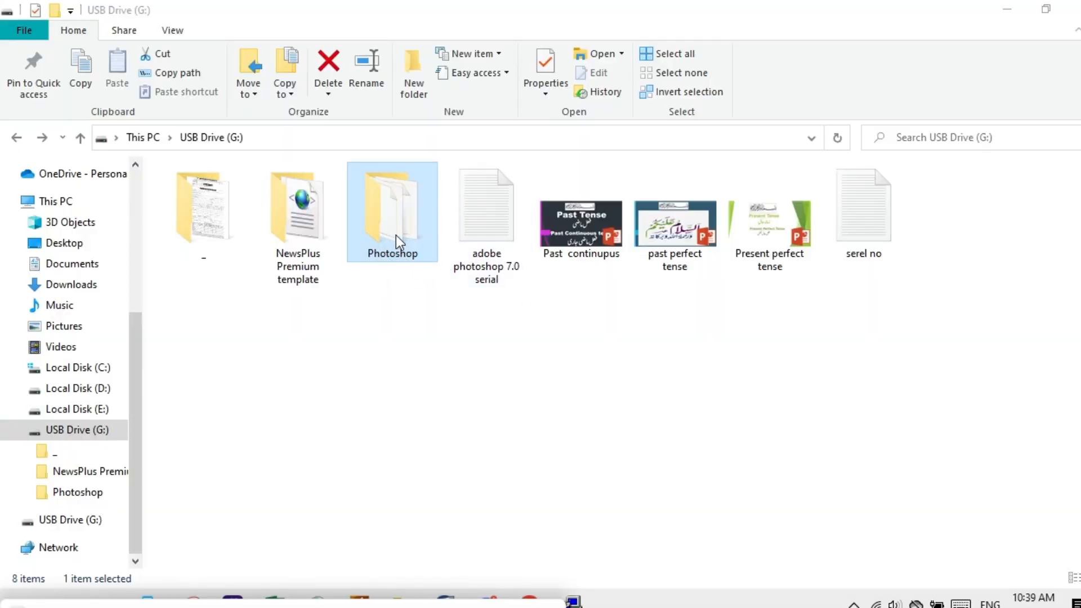
Open the 'adobe photoshop 7.0 serial' text file from USB Drive (G:) in Notepad.
{"action": "double_click", "coordinate": [394, 232]}
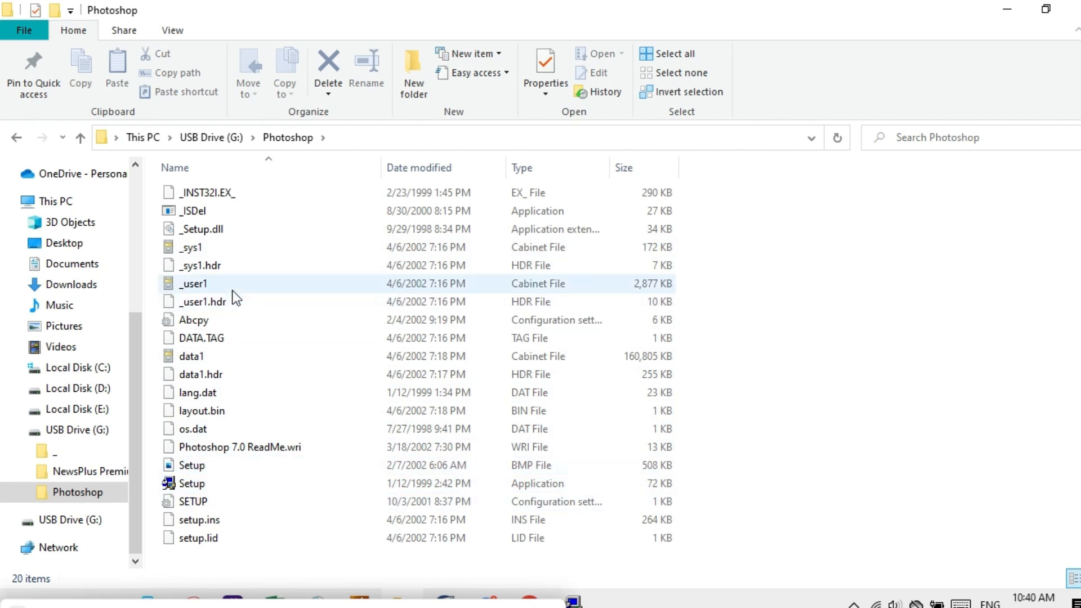
{"action": "left_click", "coordinate": [17, 138]}
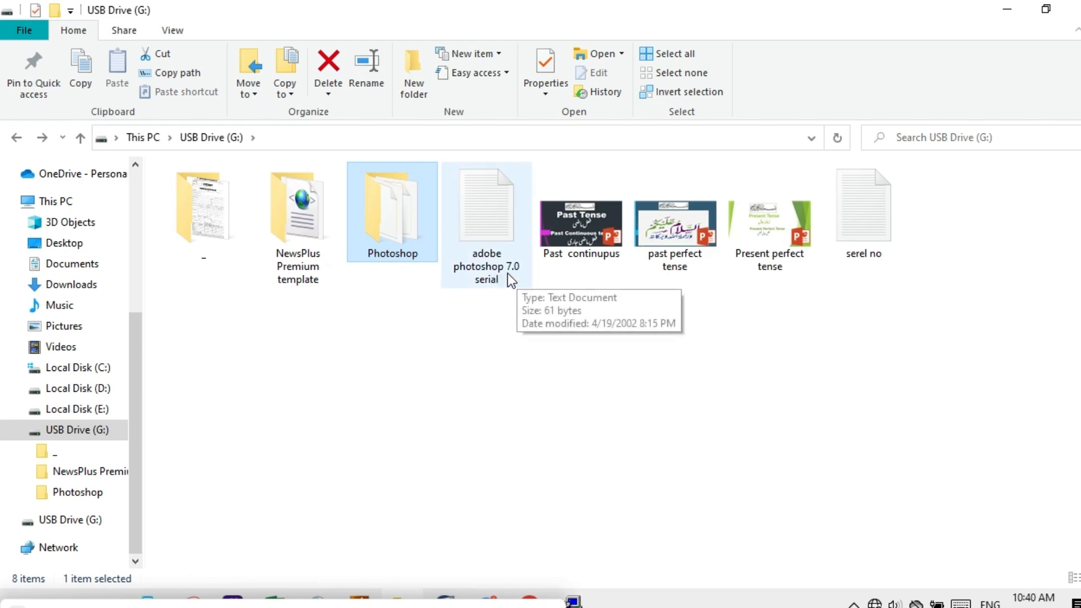
{"action": "double_click", "coordinate": [484, 245]}
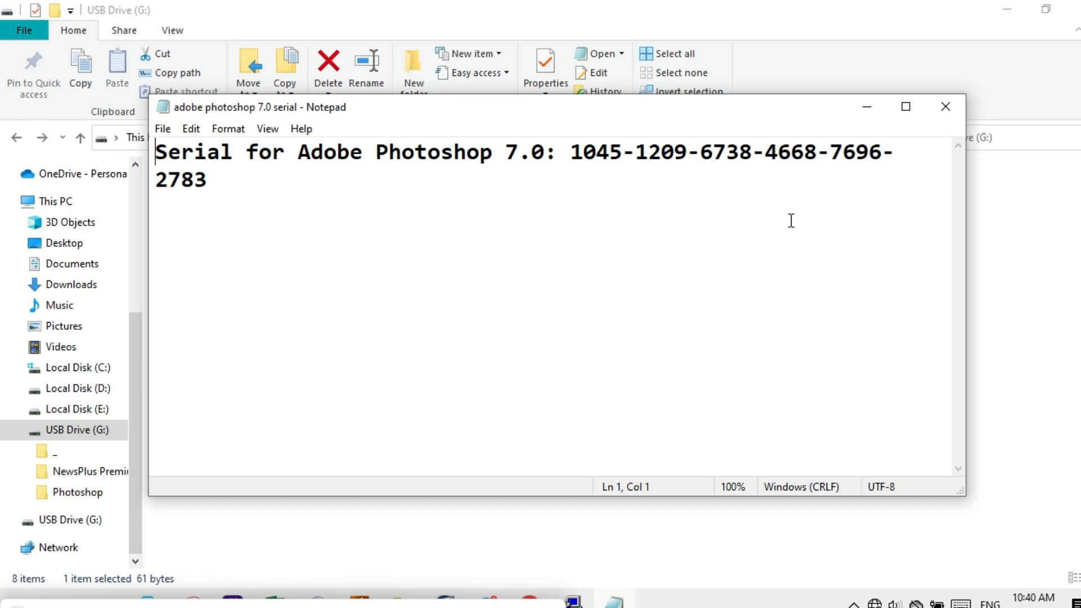
{"action": "left_click", "coordinate": [868, 109]}
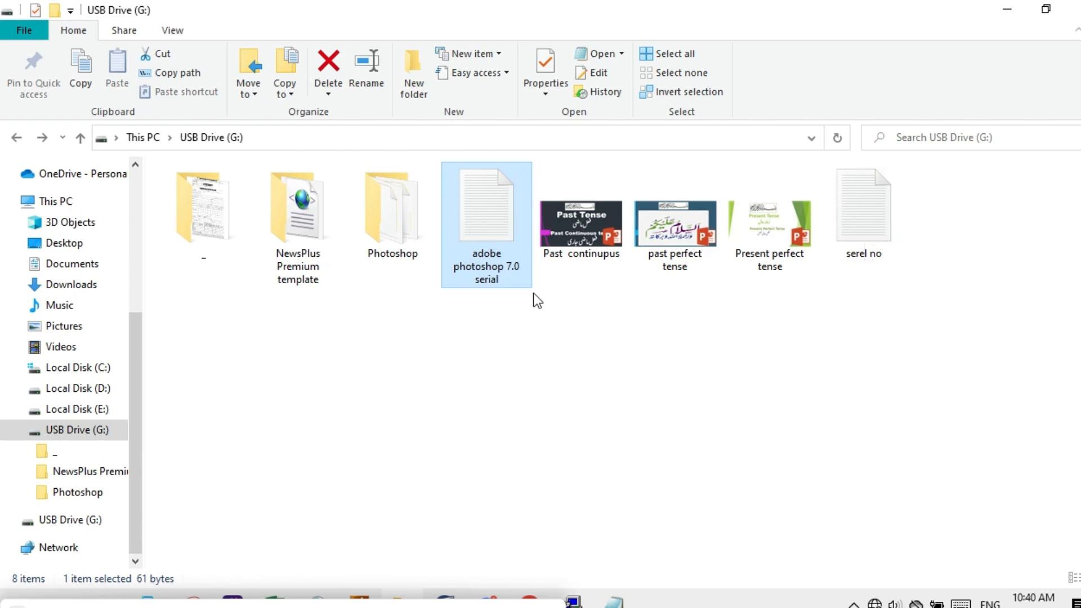
{"action": "double_click", "coordinate": [492, 259]}
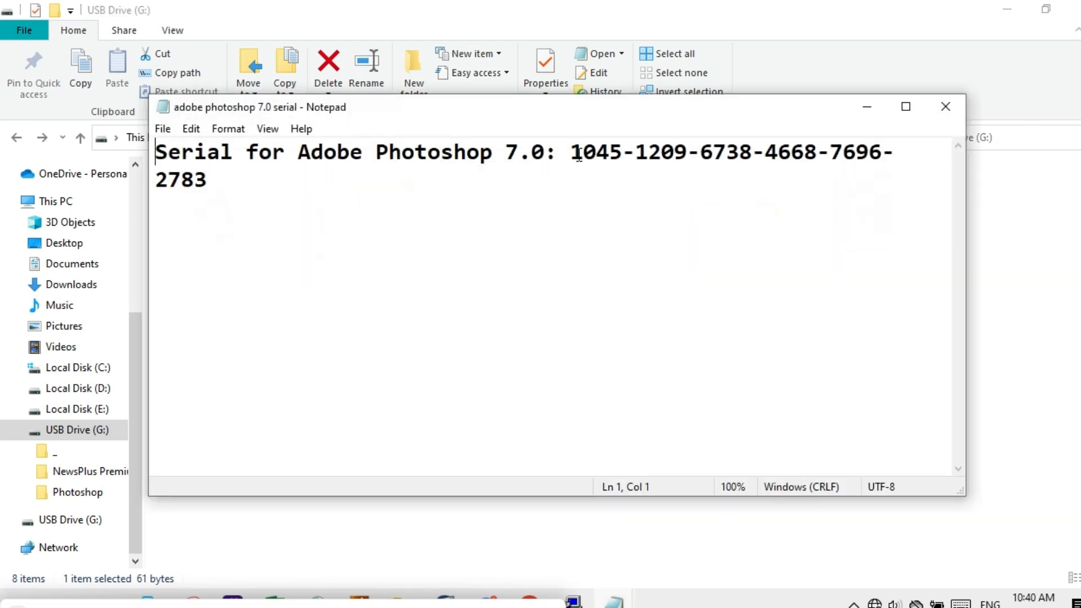
Copy the first serial group from Notepad and paste it into the first serial box.
{"action": "left_click_drag", "start_coordinate": [571, 155], "coordinate": [623, 158]}
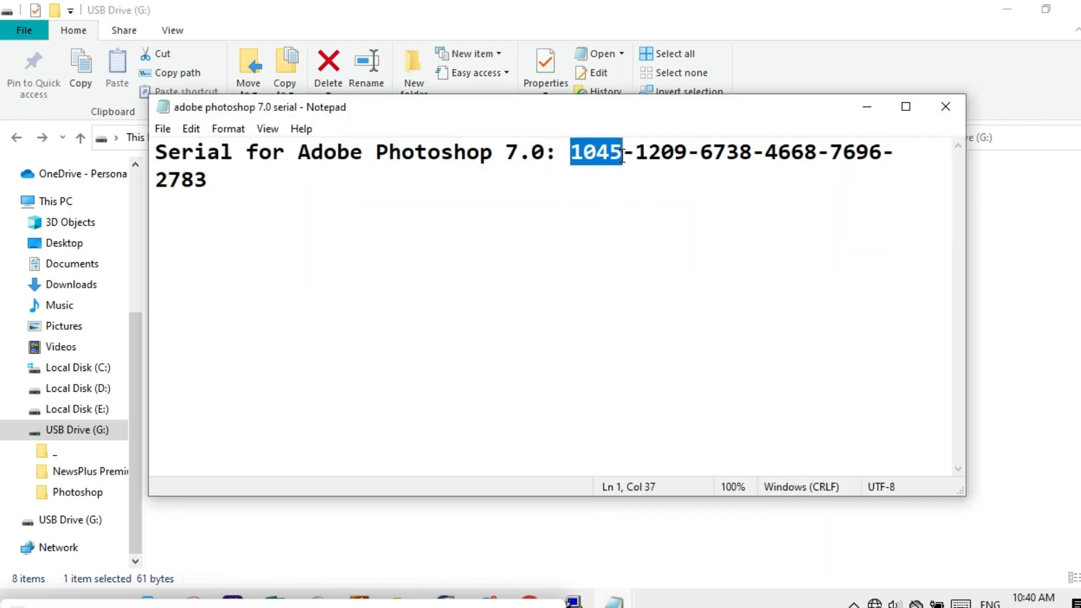
{"action": "right_click", "coordinate": [595, 155]}
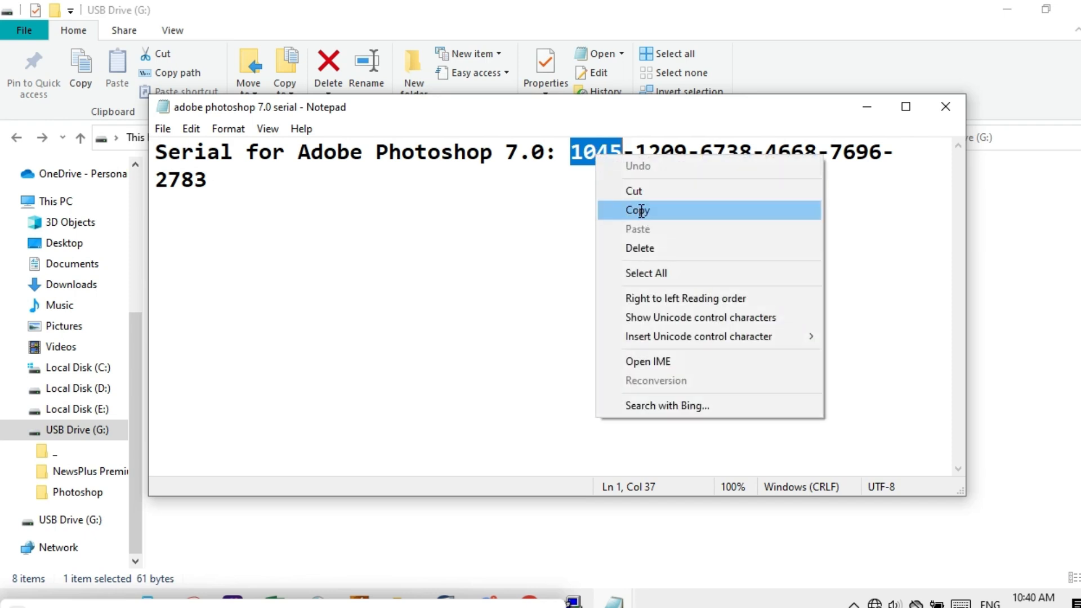
{"action": "left_click", "coordinate": [638, 210]}
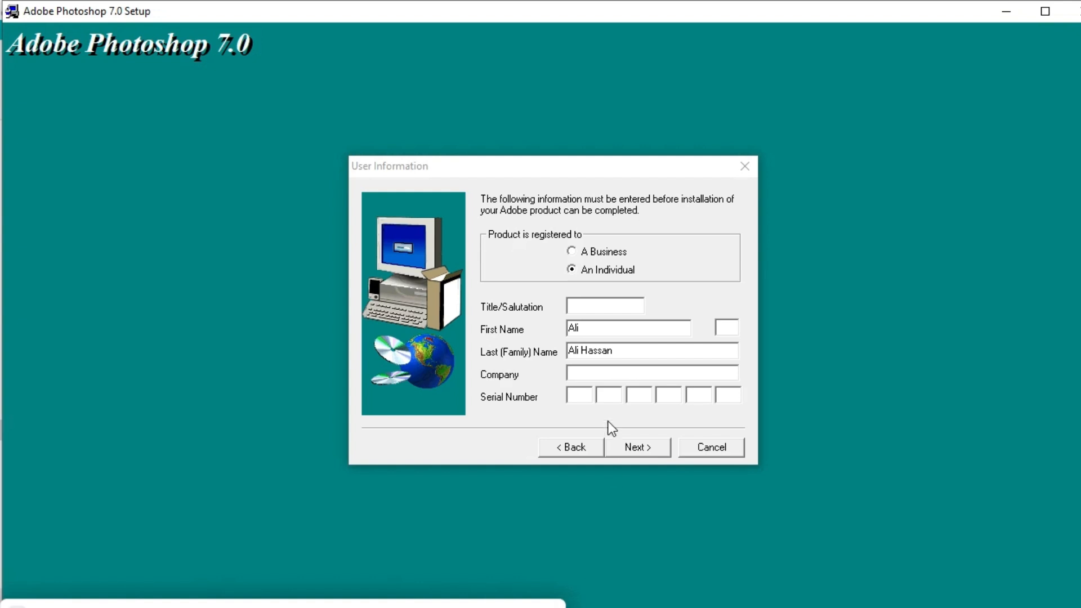
{"action": "right_click", "coordinate": [576, 394]}
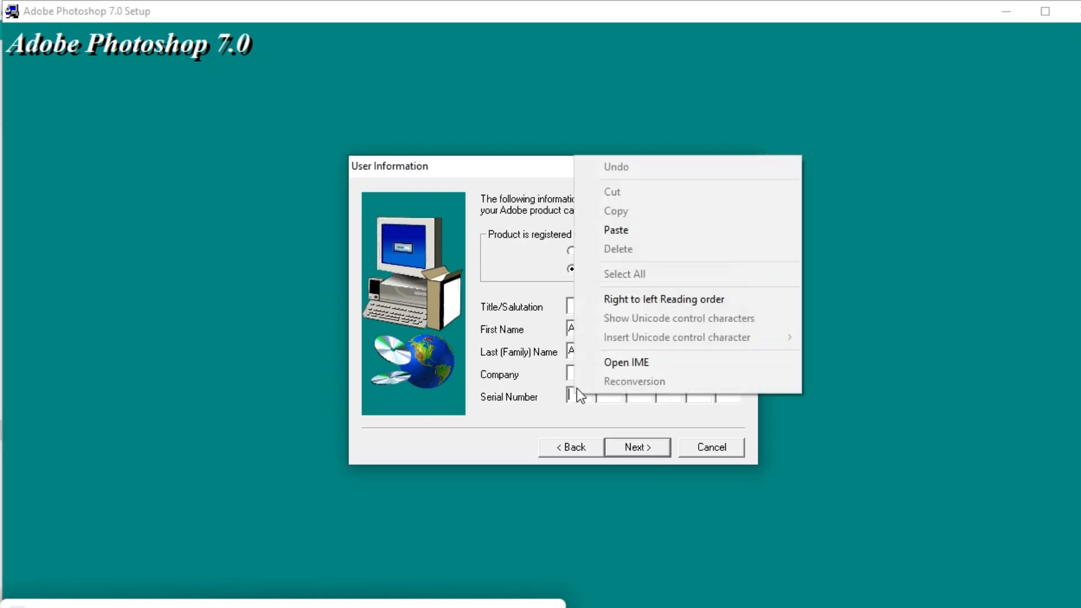
{"action": "left_click", "coordinate": [617, 231]}
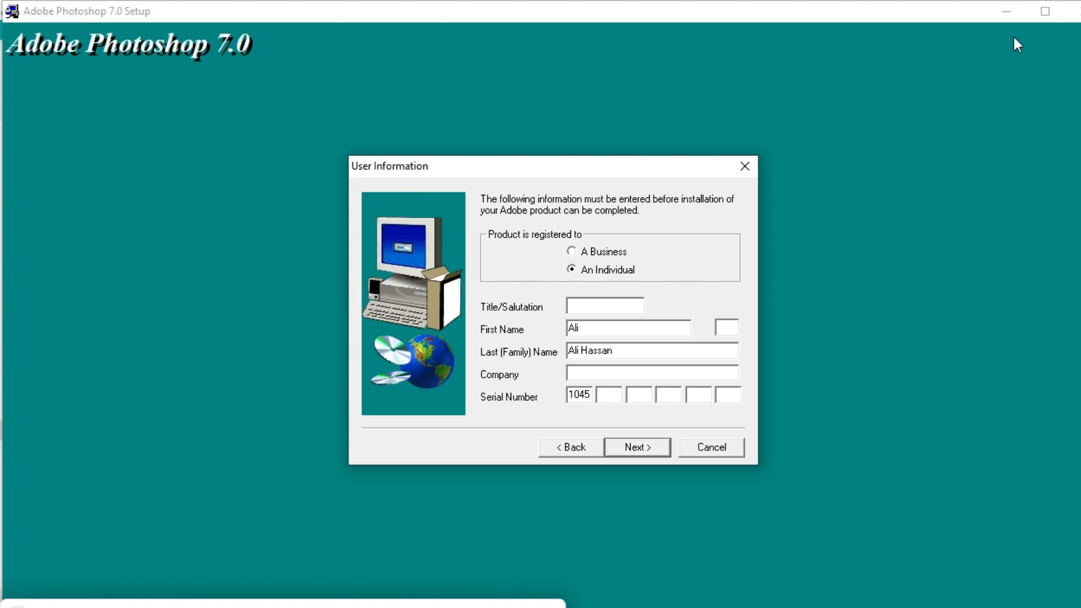
Copy the second serial group and paste it into the second serial box.
{"action": "left_click", "coordinate": [1007, 10]}
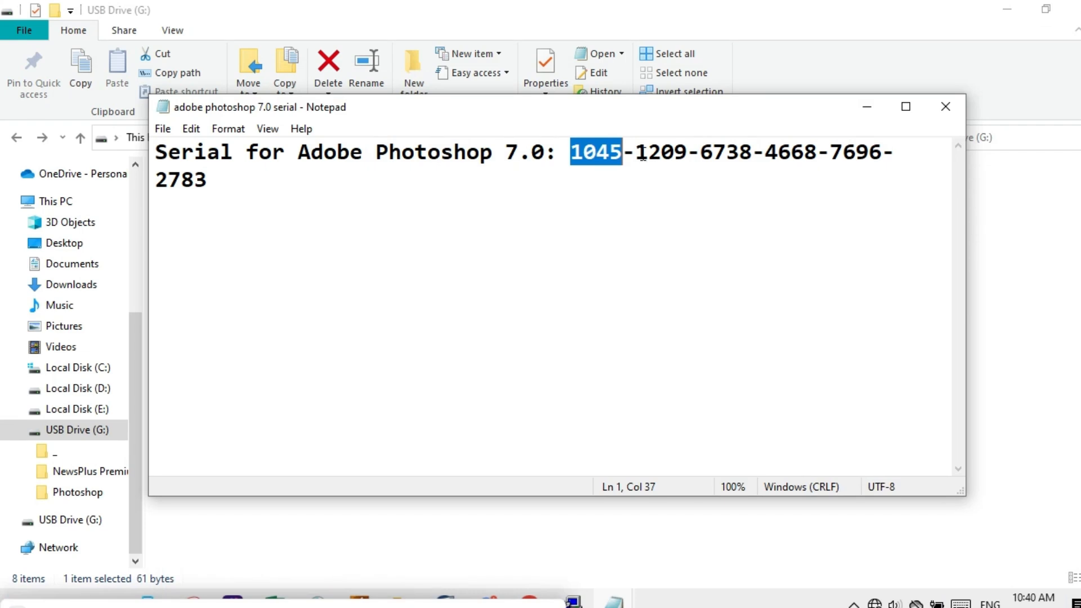
{"action": "left_click_drag", "start_coordinate": [635, 152], "coordinate": [688, 153]}
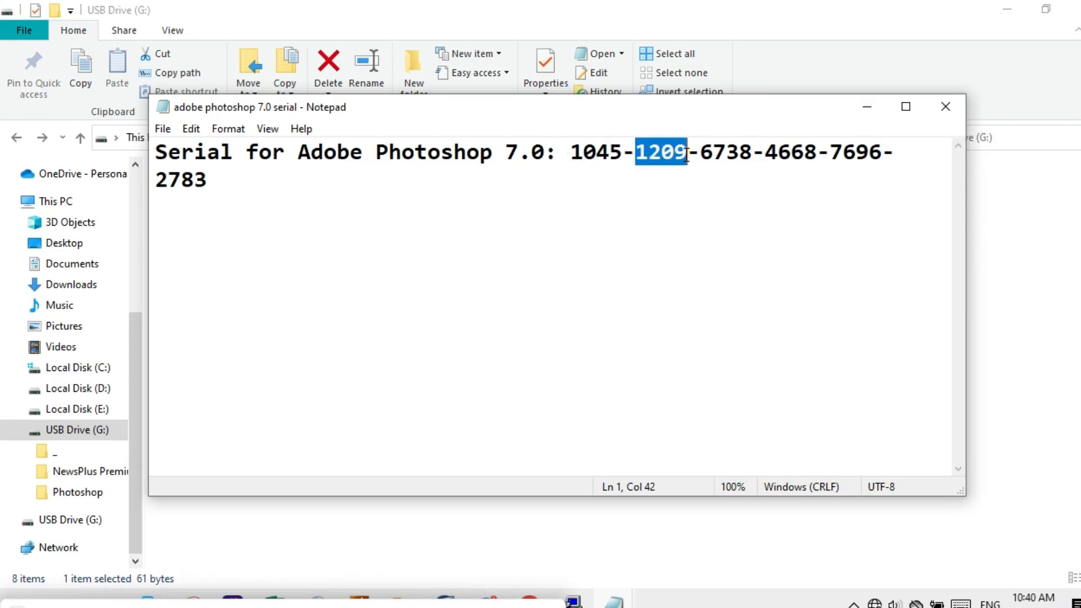
{"action": "right_click", "coordinate": [660, 151]}
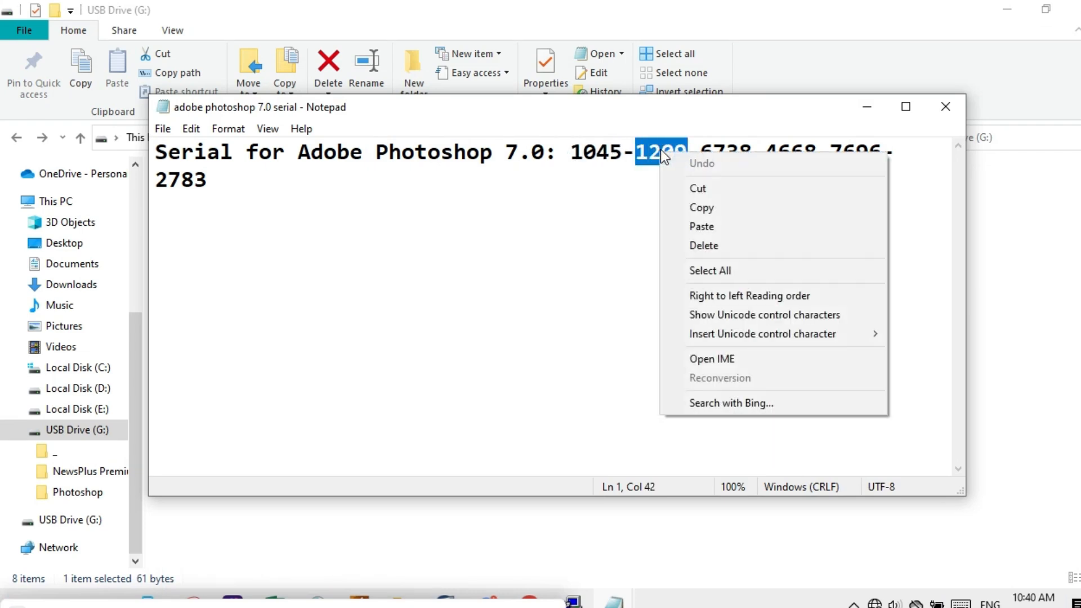
{"action": "left_click", "coordinate": [709, 213]}
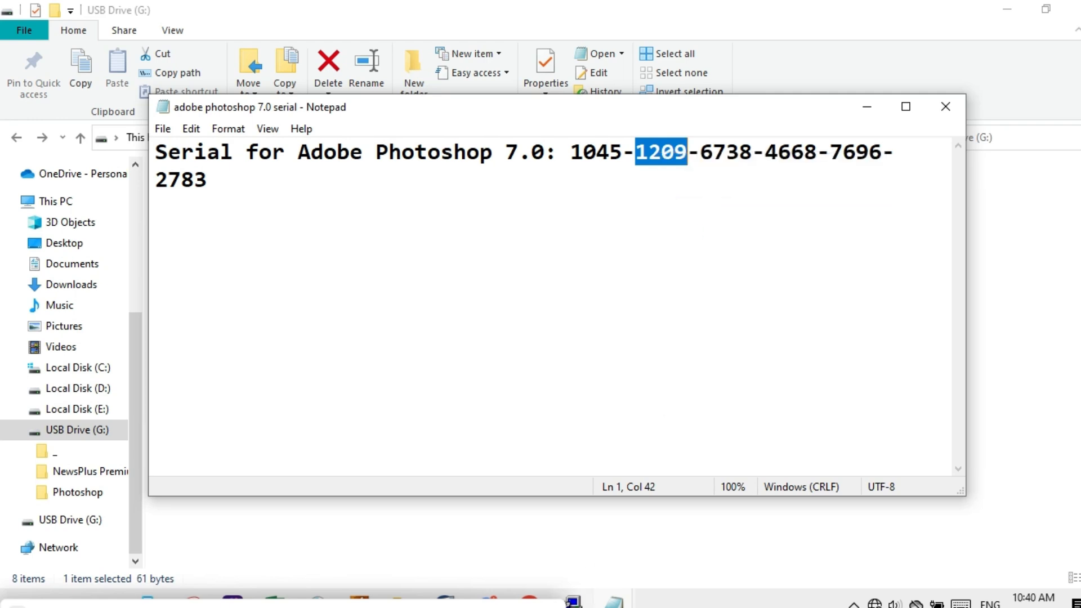
{"action": "left_click", "coordinate": [573, 601]}
{"action": "left_click", "coordinate": [608, 395]}
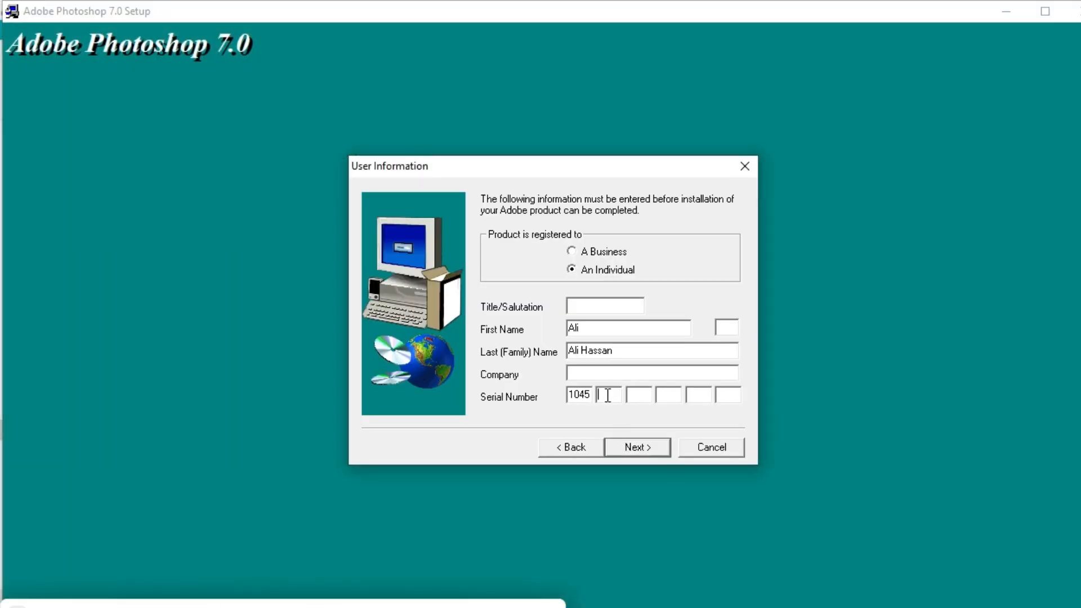
{"action": "right_click", "coordinate": [606, 397]}
{"action": "left_click", "coordinate": [646, 238]}
Copy the third serial group and paste it into the third serial box.
{"action": "left_click", "coordinate": [1009, 10]}
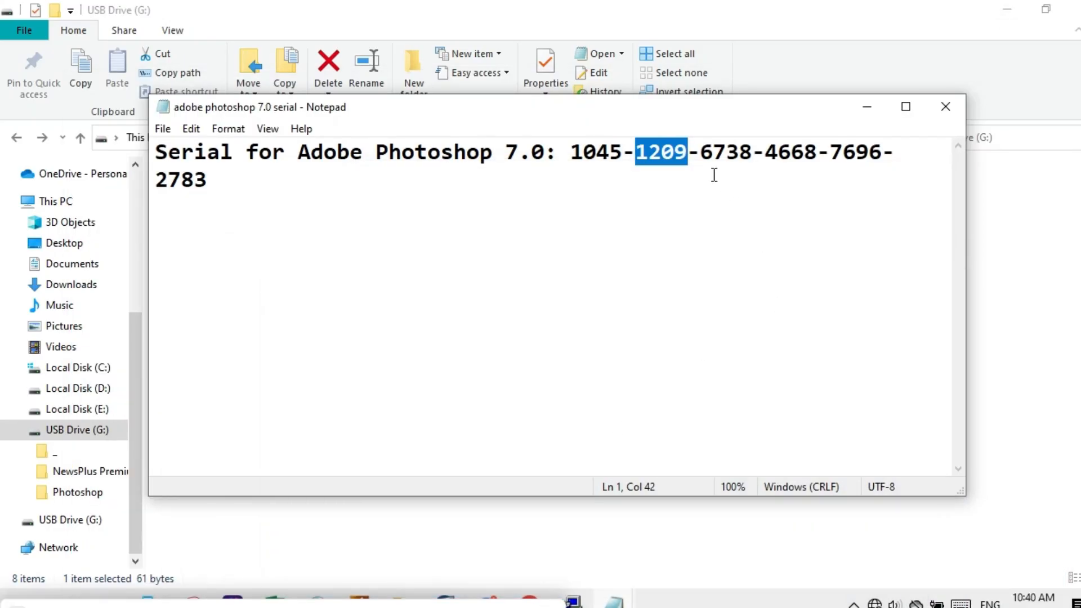
{"action": "left_click_drag", "start_coordinate": [701, 151], "coordinate": [753, 151]}
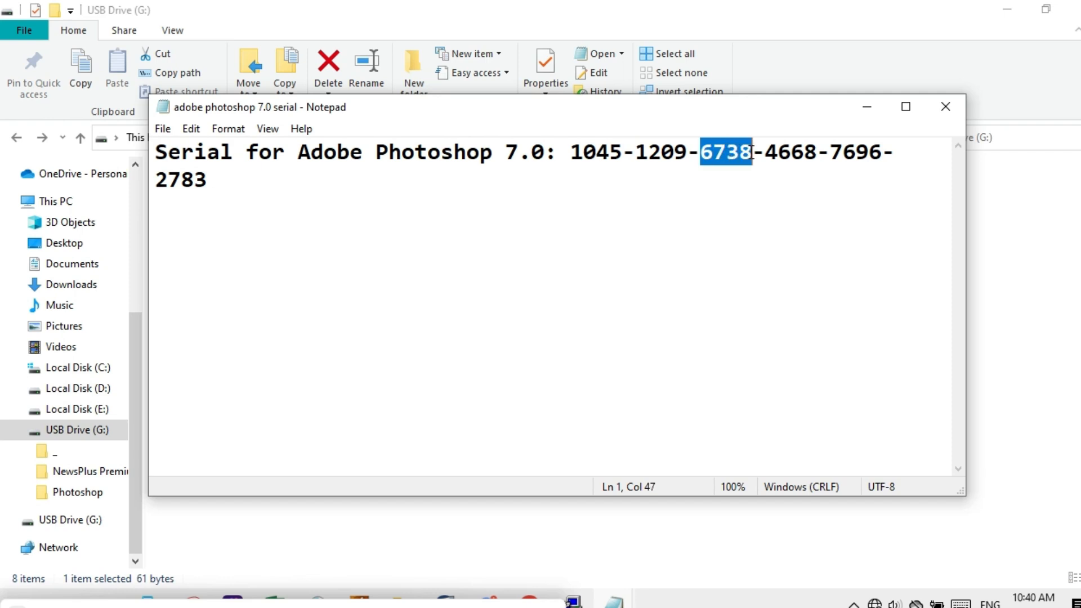
{"action": "right_click", "coordinate": [725, 155]}
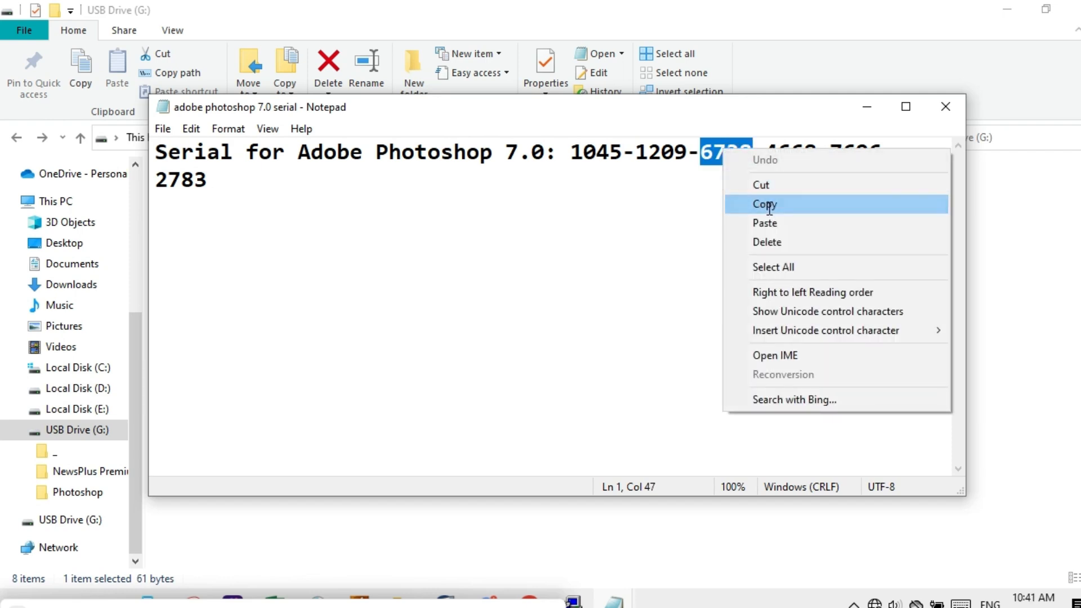
{"action": "left_click", "coordinate": [762, 204]}
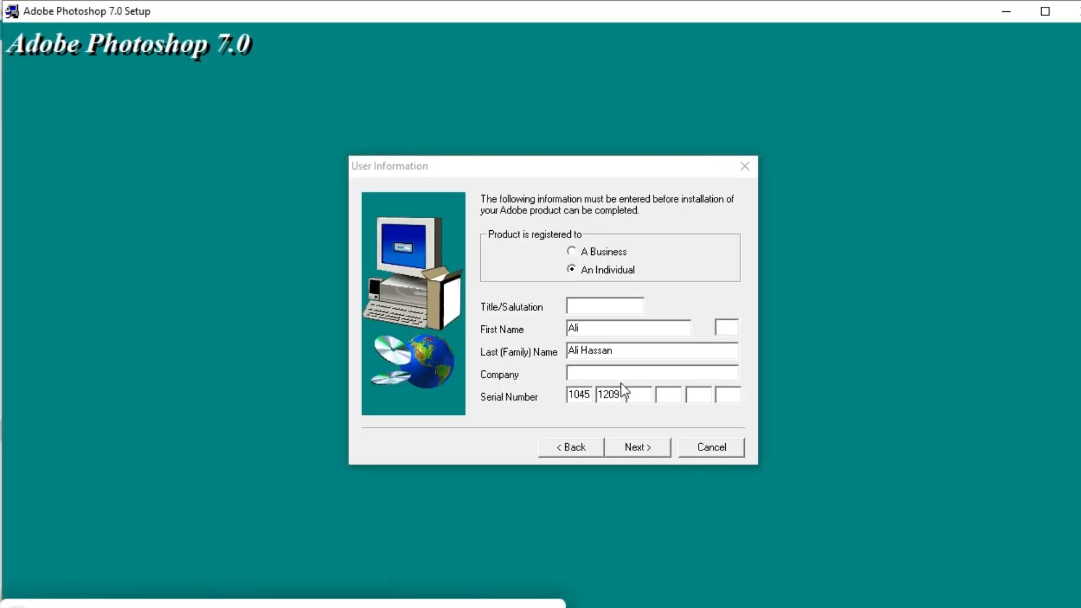
{"action": "right_click", "coordinate": [644, 394]}
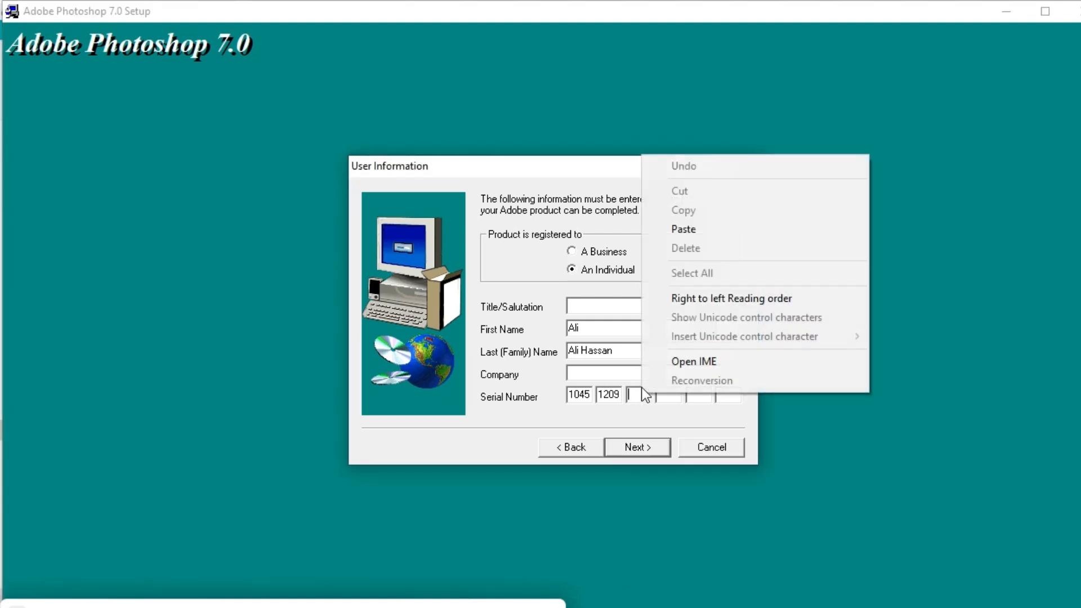
{"action": "left_click", "coordinate": [682, 231]}
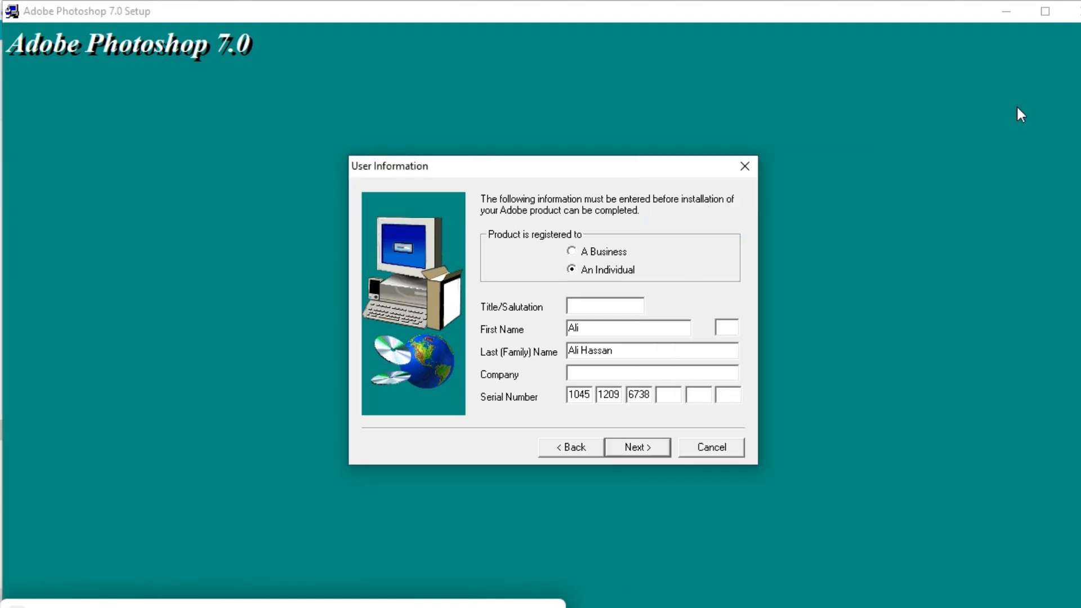
Select the entire serial number in Notepad and return to the installer.
{"action": "left_click", "coordinate": [1007, 11]}
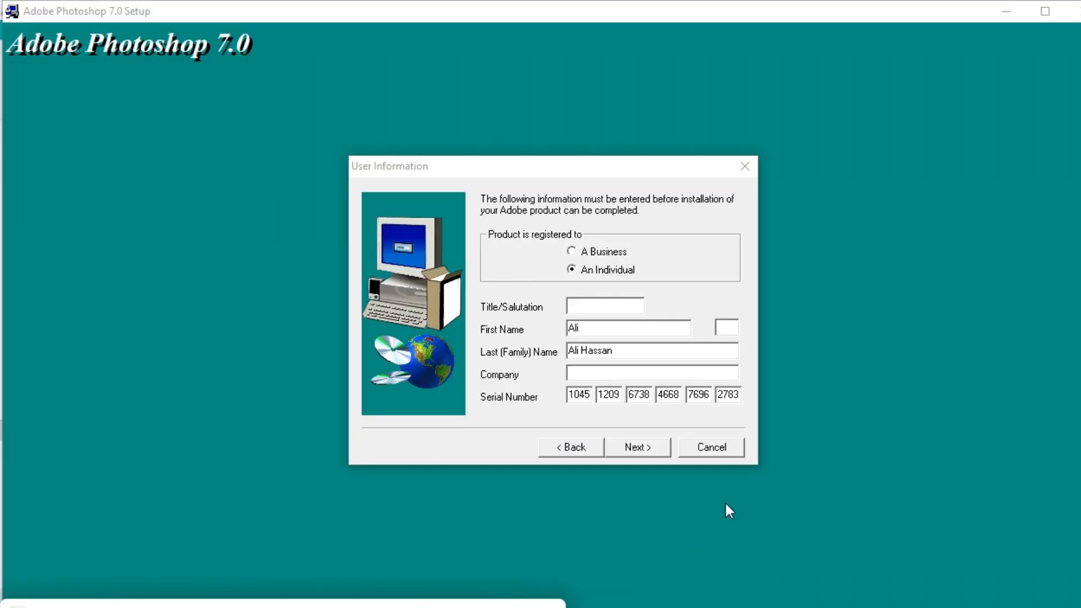
{"action": "left_click", "coordinate": [1005, 11]}
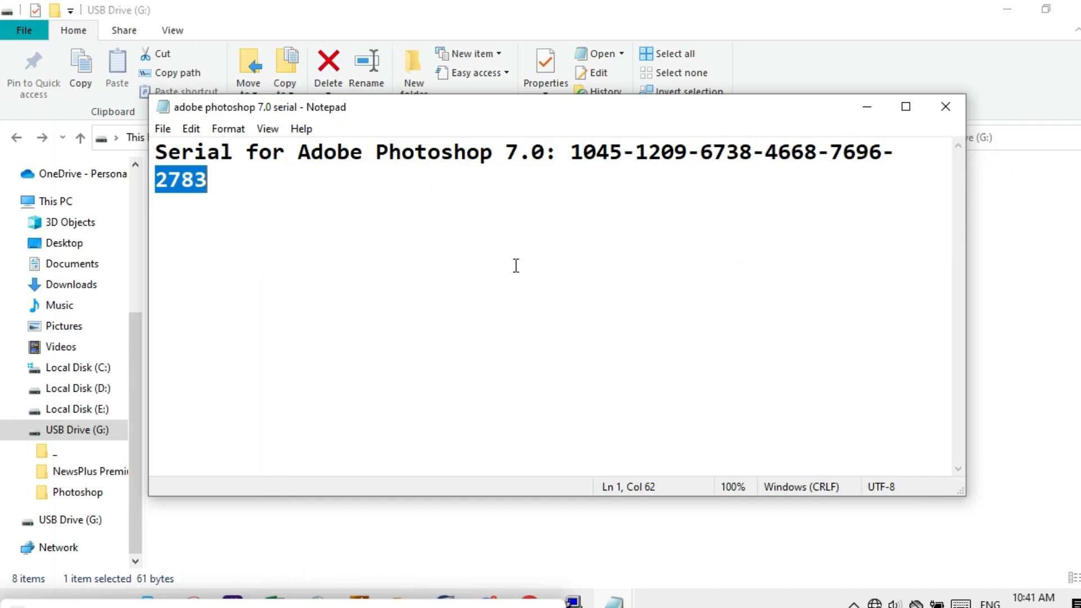
{"action": "left_click_drag", "start_coordinate": [570, 151], "coordinate": [827, 181]}
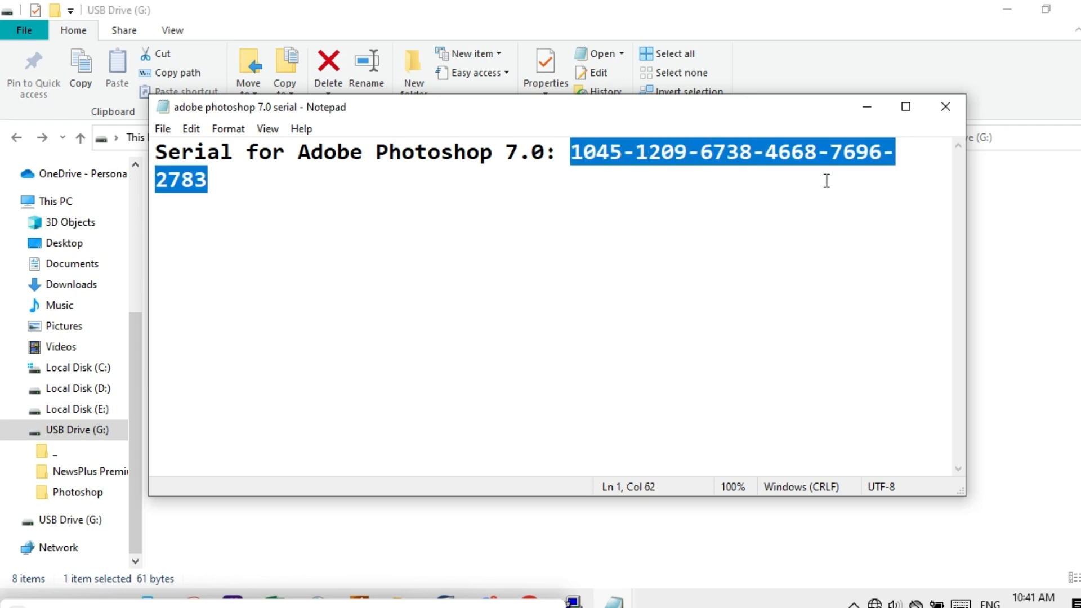
{"action": "left_click", "coordinate": [577, 597]}
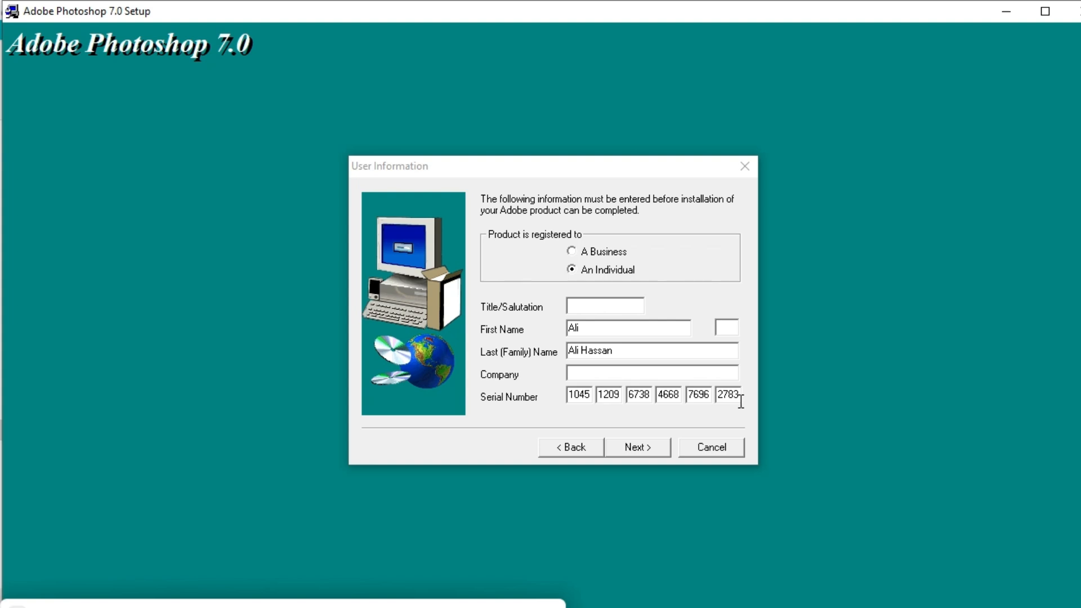
Submit and confirm the registration details, then accept the Typical install.
{"action": "left_click", "coordinate": [636, 449]}
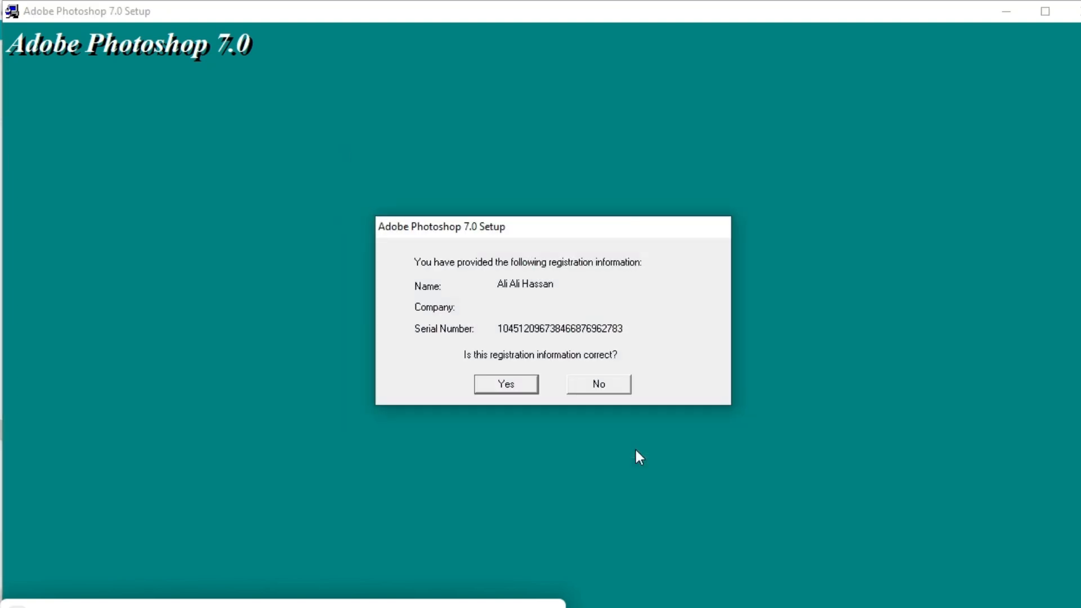
{"action": "left_click", "coordinate": [505, 381]}
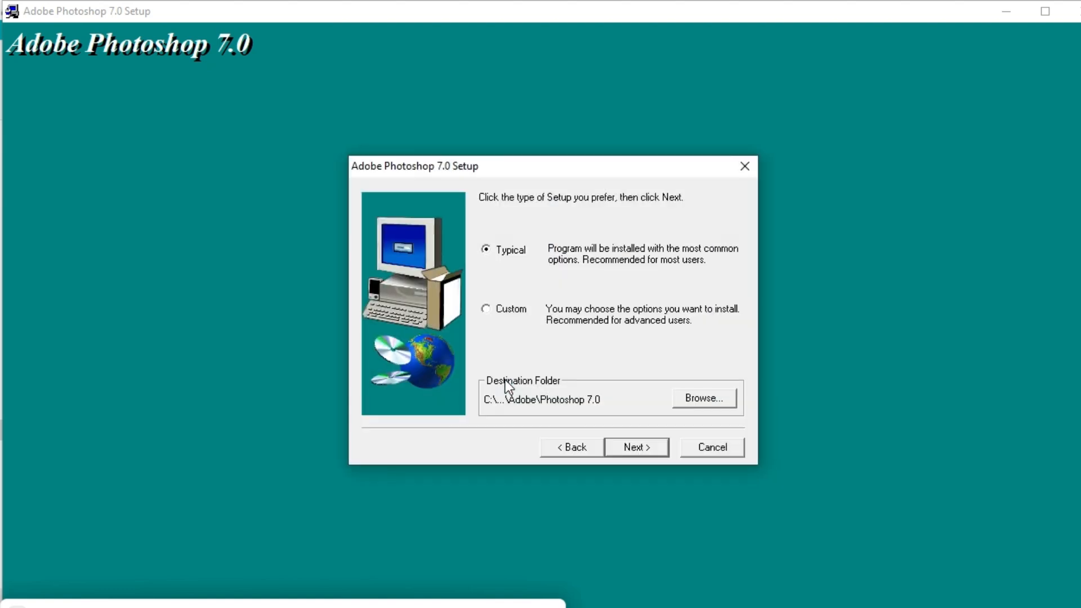
{"action": "left_click", "coordinate": [633, 448]}
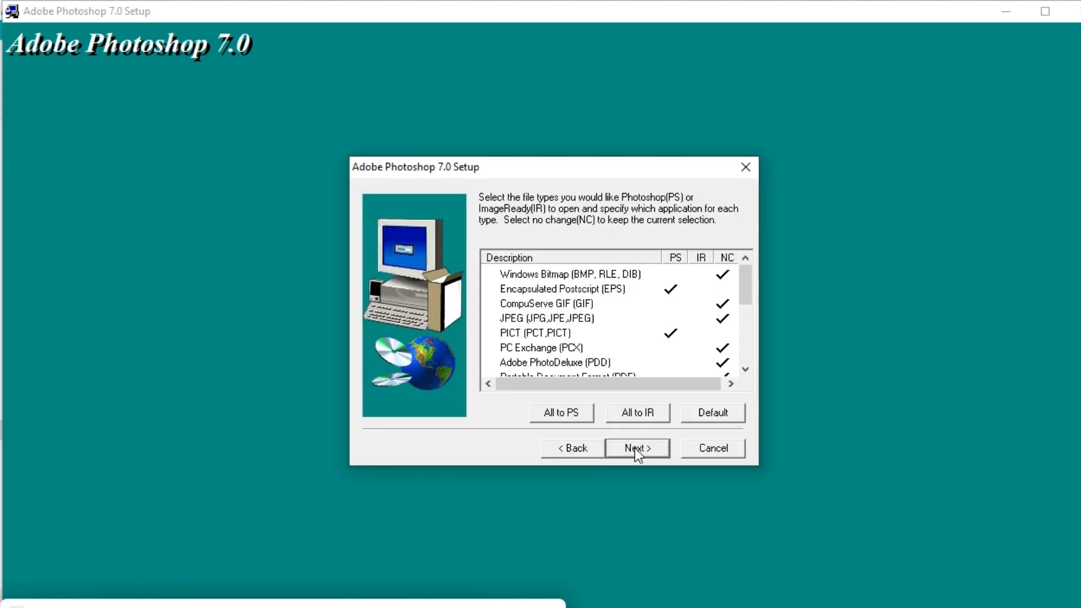
{"action": "left_click", "coordinate": [725, 362]}
Keep the default file type associations, start installing, and minimize Setup.
{"action": "left_click", "coordinate": [633, 450]}
{"action": "left_click", "coordinate": [641, 446]}
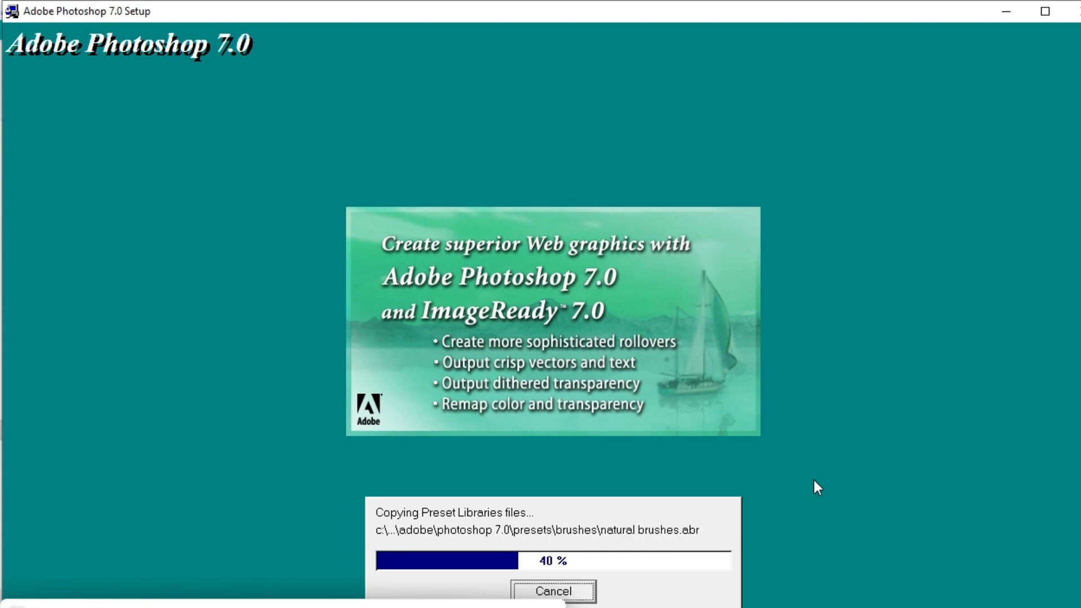
{"action": "left_click", "coordinate": [995, 12]}
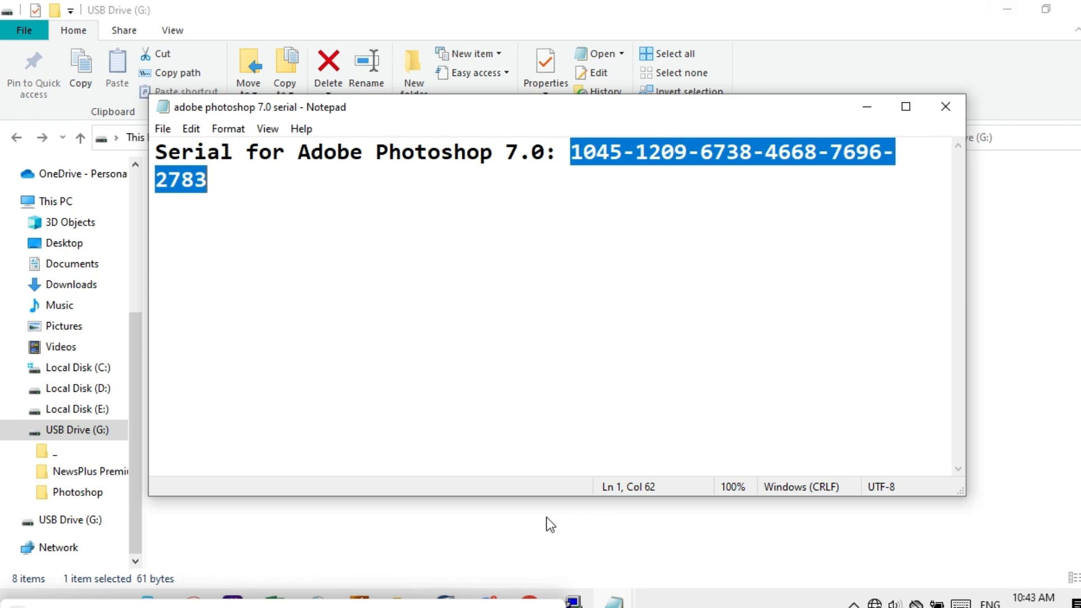
Switch to Chrome and scroll through the YouTube channel's Videos tab while installation runs.
{"action": "left_click", "coordinate": [529, 601]}
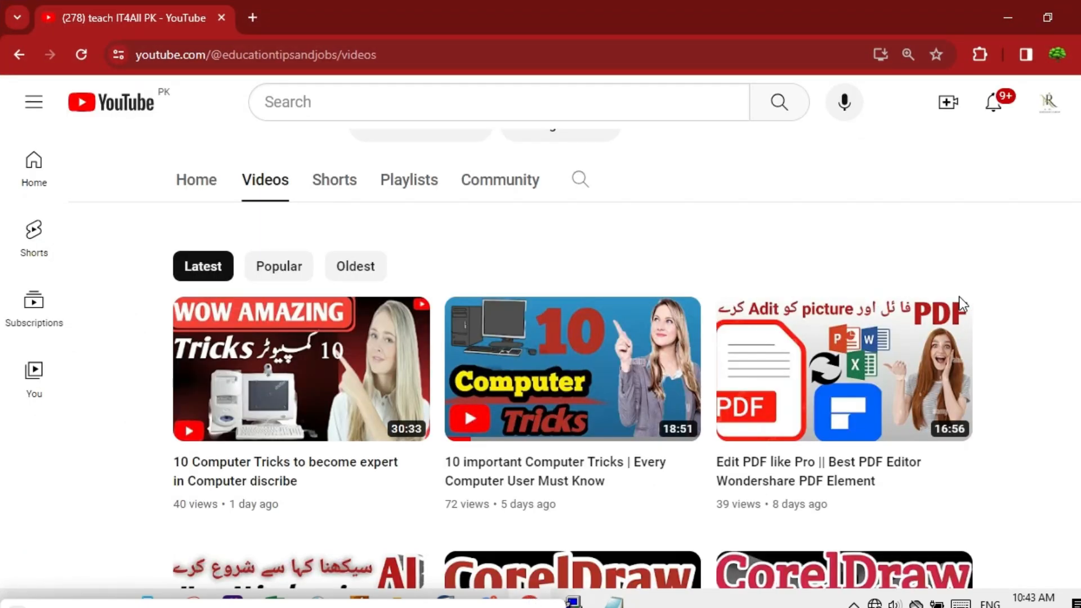
{"action": "scroll", "coordinate": [5, 135], "scroll_direction": "up", "scroll_amount": 3}
{"action": "scroll", "coordinate": [2, 128], "scroll_direction": "up", "scroll_amount": 2}
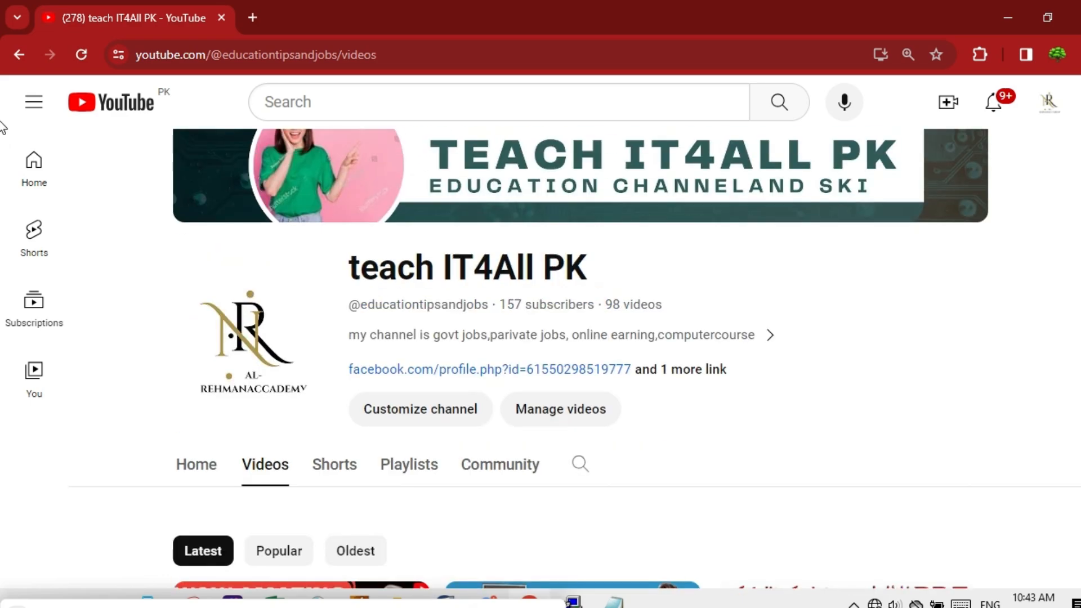
{"action": "scroll", "coordinate": [3, 127], "scroll_direction": "down", "scroll_amount": 9}
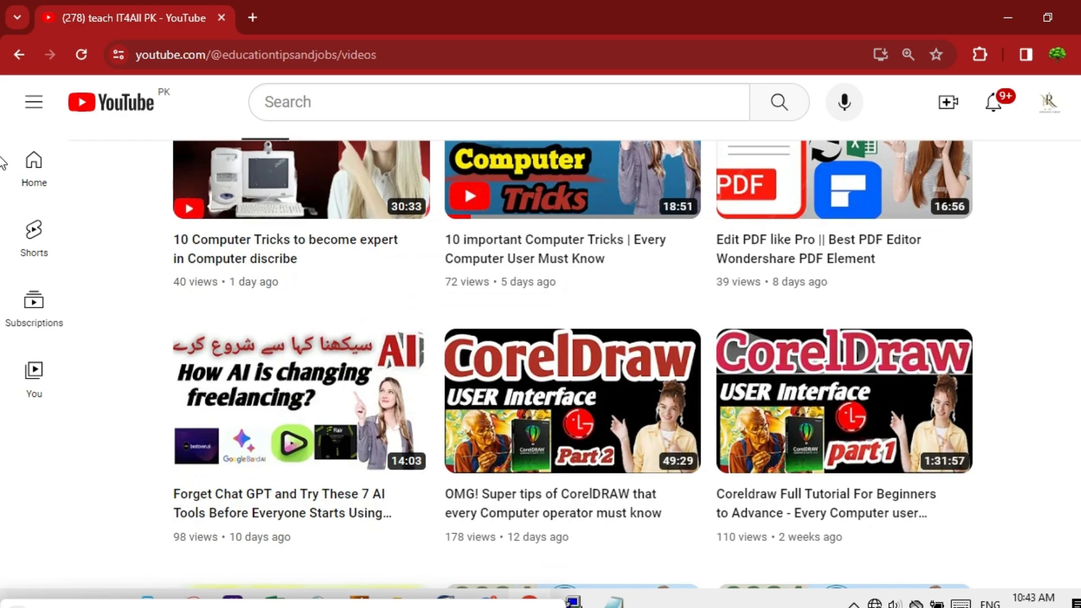
{"action": "scroll", "coordinate": [2, 165], "scroll_direction": "down", "scroll_amount": 4}
{"action": "scroll", "coordinate": [3, 168], "scroll_direction": "up", "scroll_amount": 2}
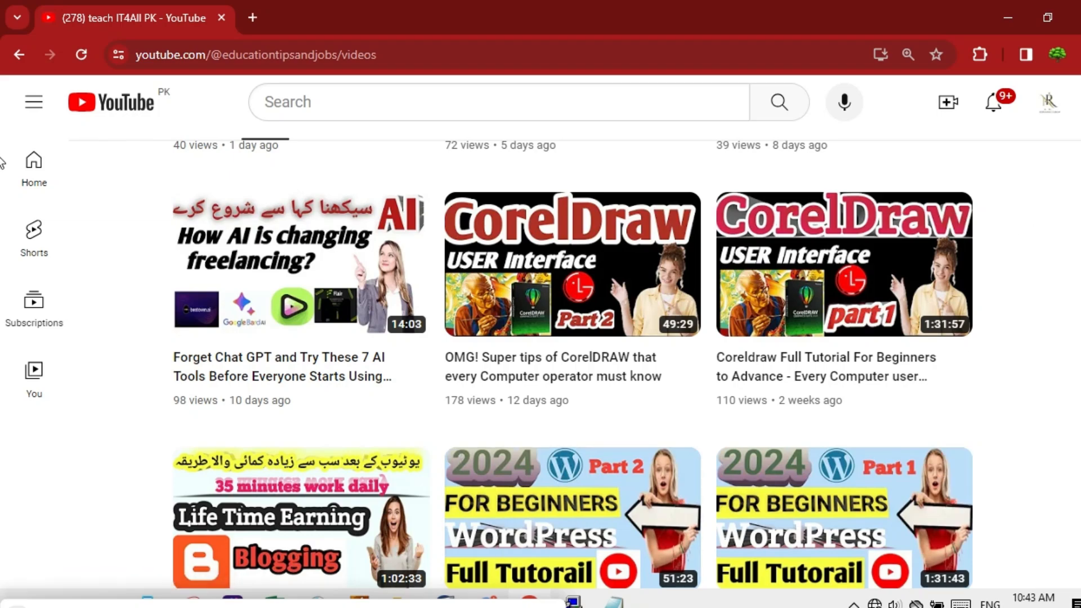
{"action": "scroll", "coordinate": [2, 163], "scroll_direction": "down", "scroll_amount": 9}
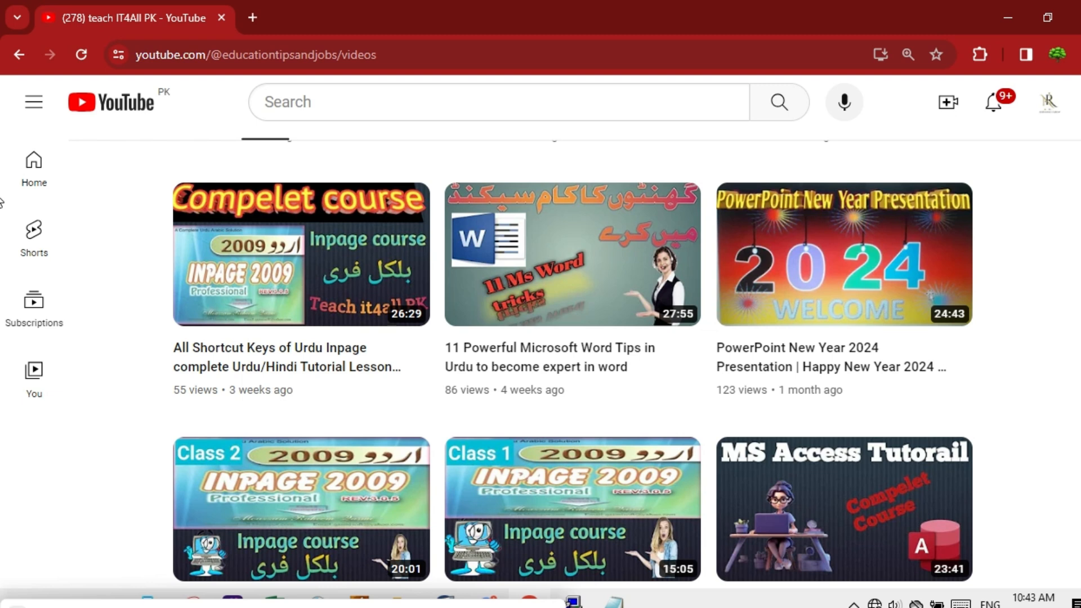
{"action": "scroll", "coordinate": [2, 201], "scroll_direction": "down", "scroll_amount": 1}
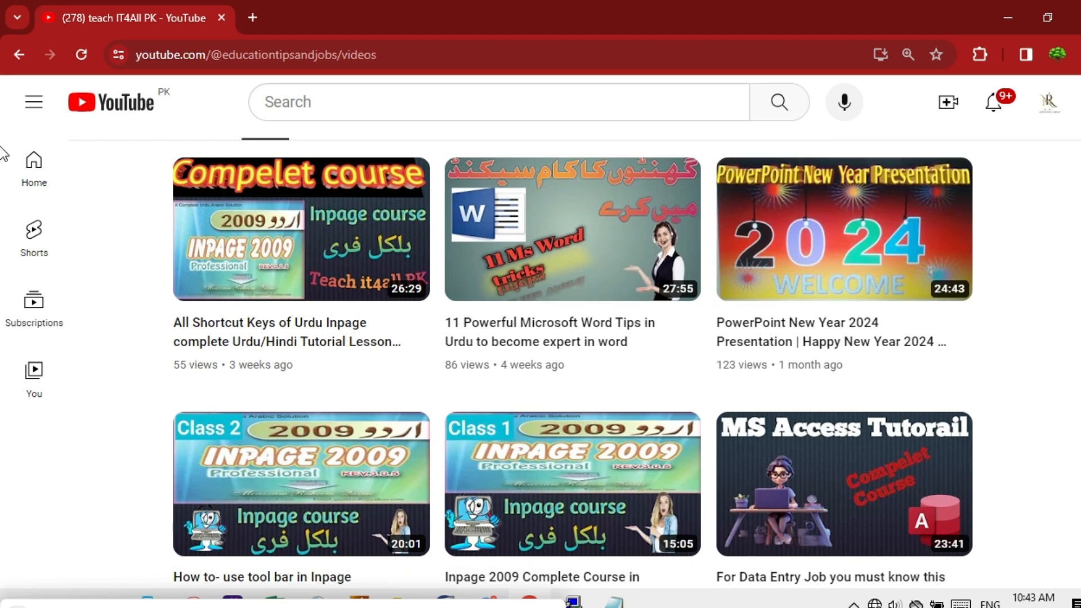
{"action": "scroll", "coordinate": [2, 200], "scroll_direction": "down", "scroll_amount": 5}
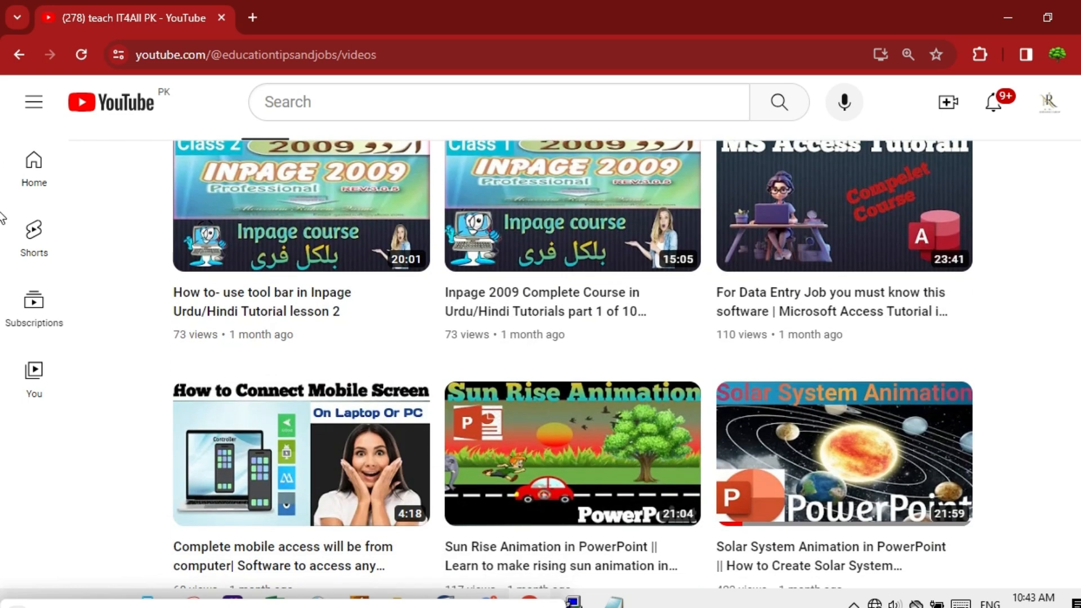
{"action": "scroll", "coordinate": [2, 218], "scroll_direction": "down", "scroll_amount": 2}
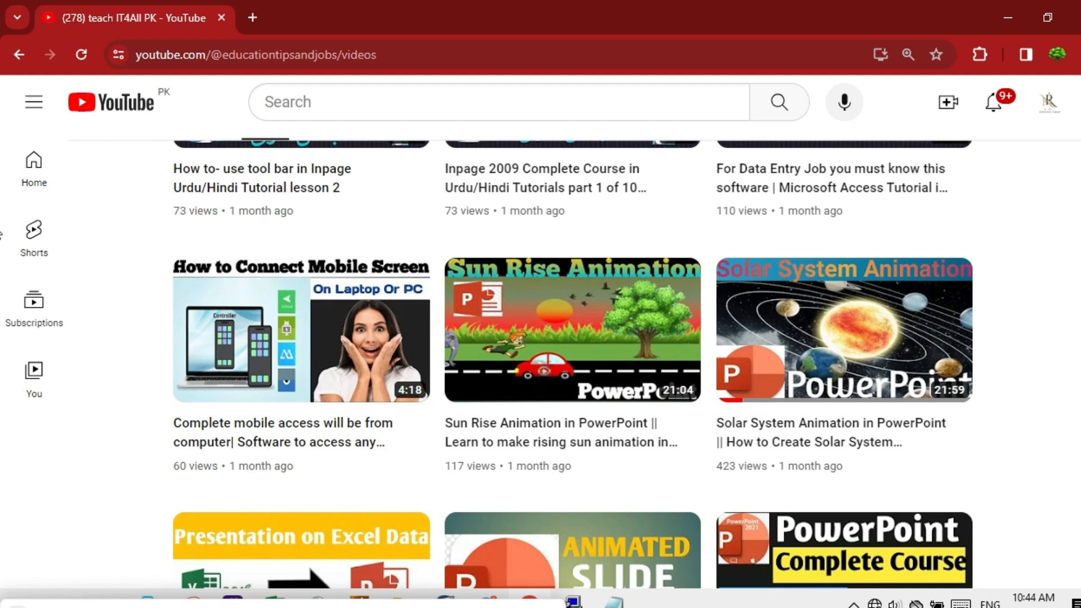
{"action": "scroll", "coordinate": [1, 231], "scroll_direction": "down", "scroll_amount": 2}
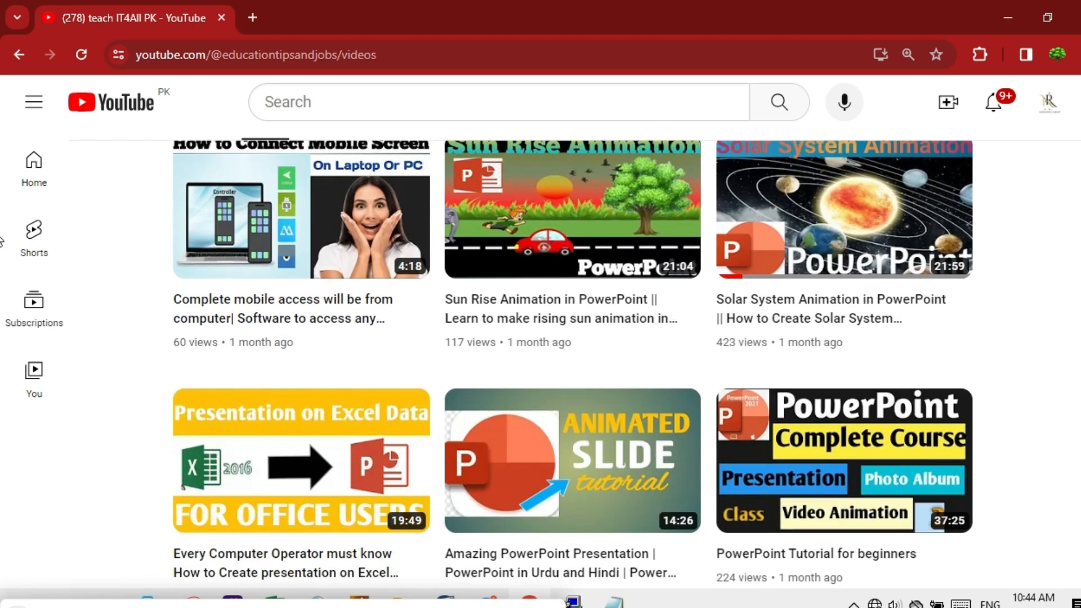
{"action": "scroll", "coordinate": [1, 243], "scroll_direction": "down", "scroll_amount": 3}
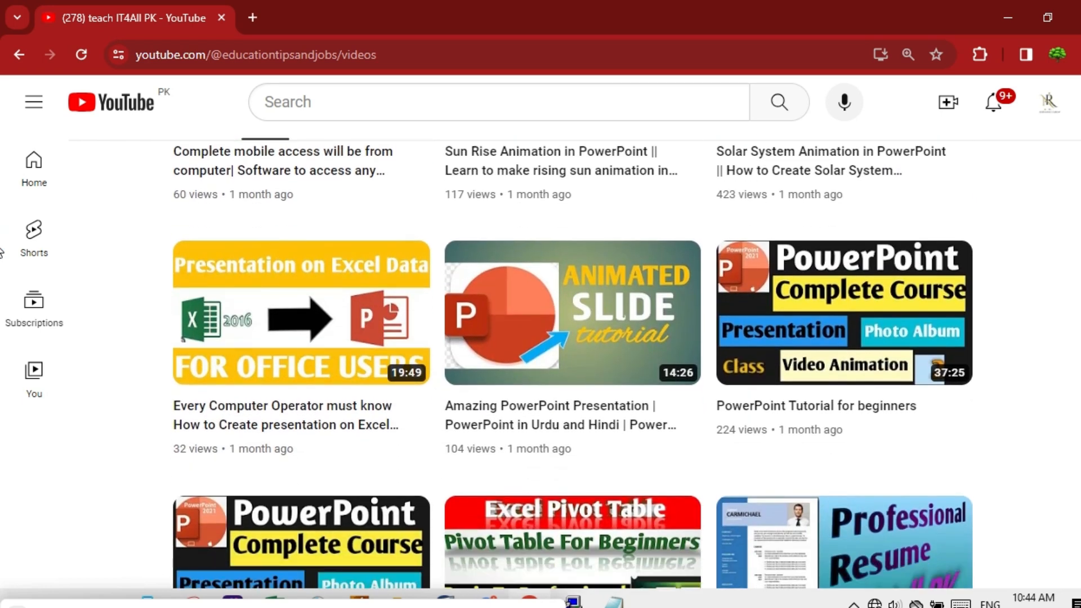
{"action": "scroll", "coordinate": [2, 254], "scroll_direction": "down", "scroll_amount": 1}
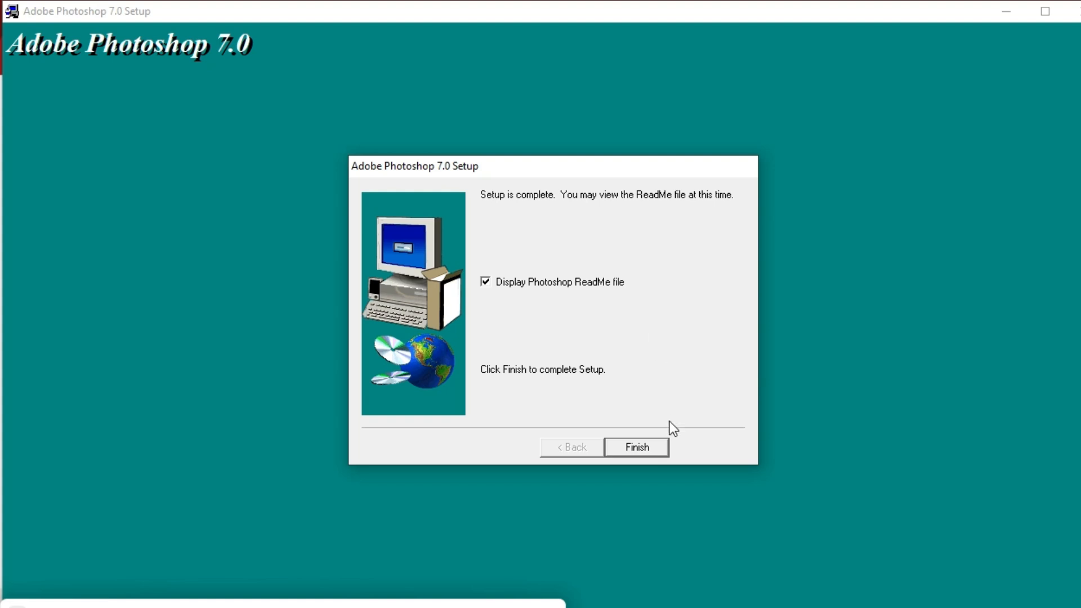
Finish Setup, scroll and close the ReadMe in WordPad, and dismiss the thank-you message.
{"action": "left_click", "coordinate": [631, 448]}
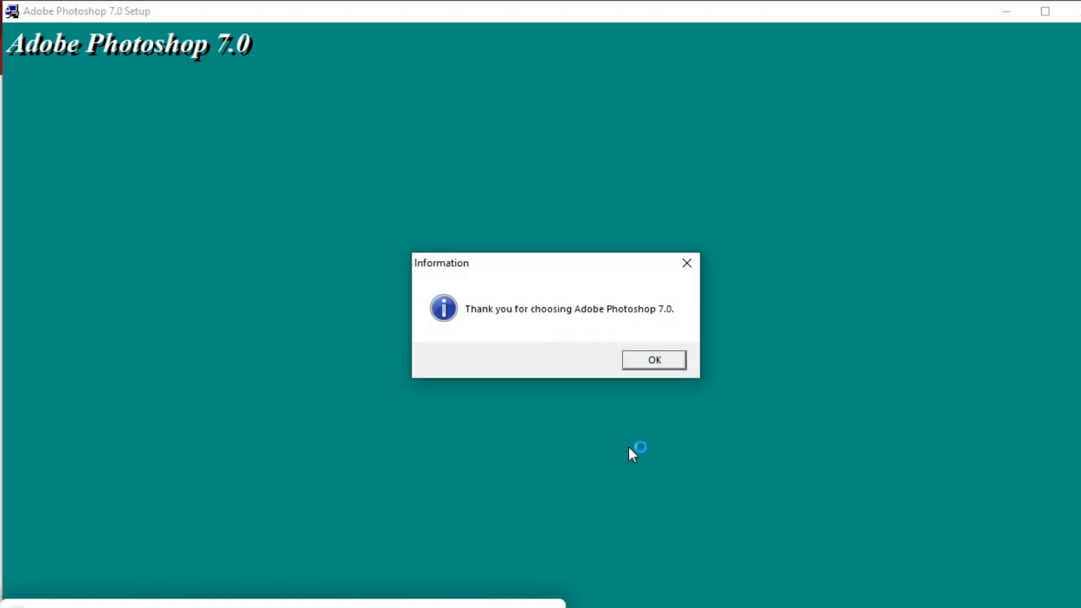
{"action": "left_click", "coordinate": [668, 362]}
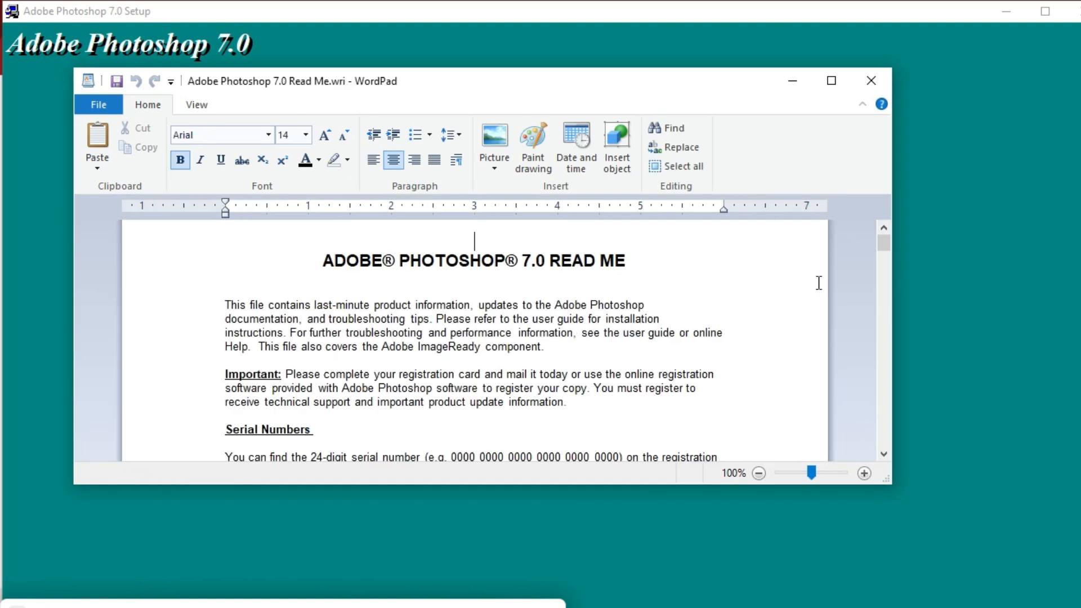
{"action": "left_click_drag", "start_coordinate": [887, 241], "coordinate": [860, 361]}
{"action": "left_click", "coordinate": [861, 84]}
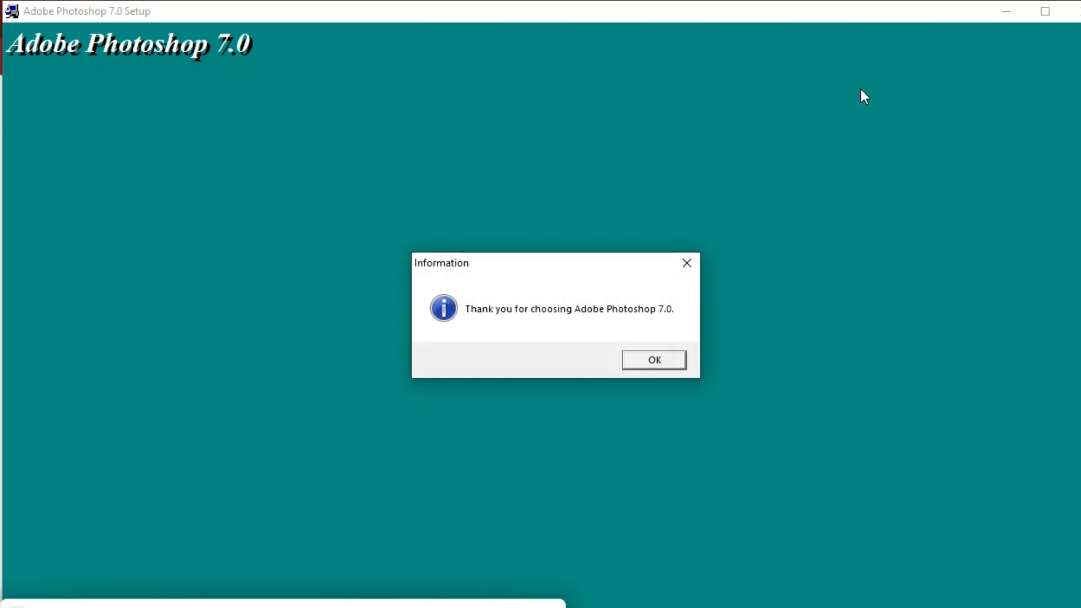
{"action": "left_click", "coordinate": [652, 361]}
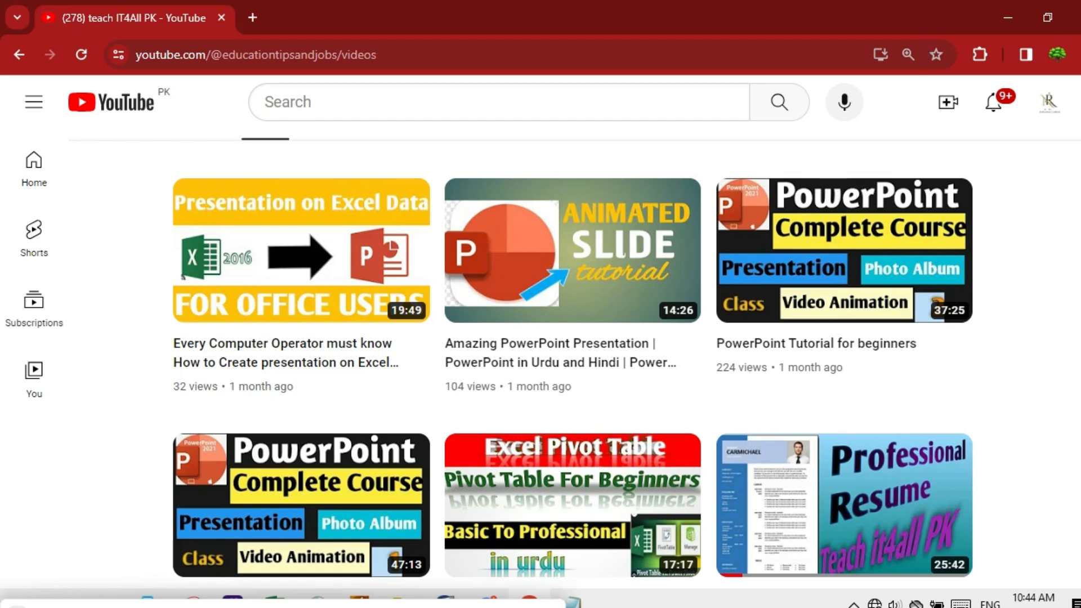
Scroll further down the YouTube channel's video list.
{"action": "scroll", "coordinate": [573, 366], "scroll_direction": "down", "scroll_amount": 8}
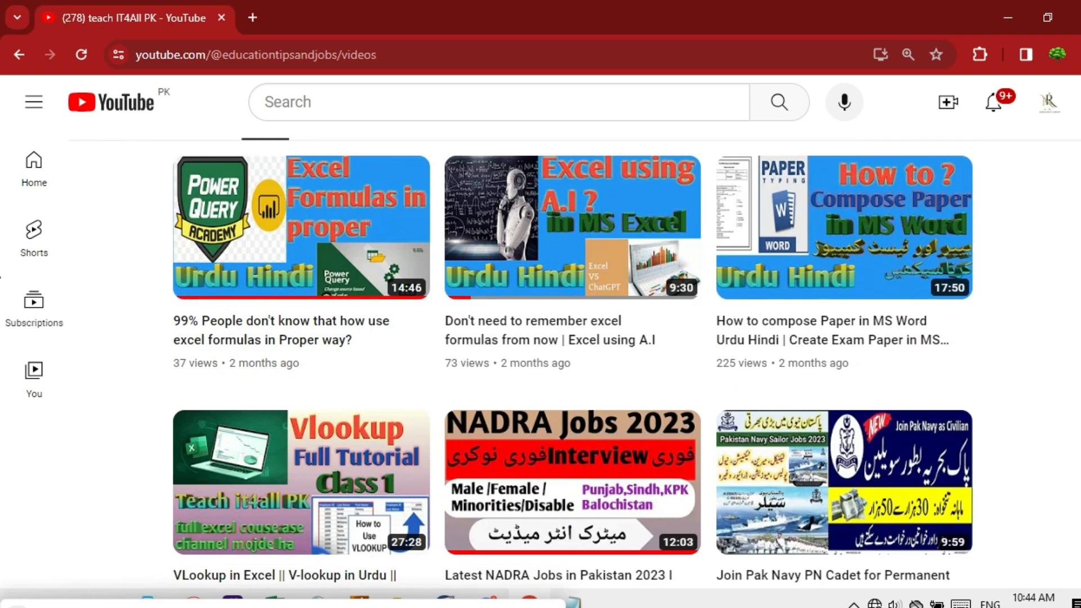
{"action": "scroll", "coordinate": [573, 372], "scroll_direction": "down", "scroll_amount": 4}
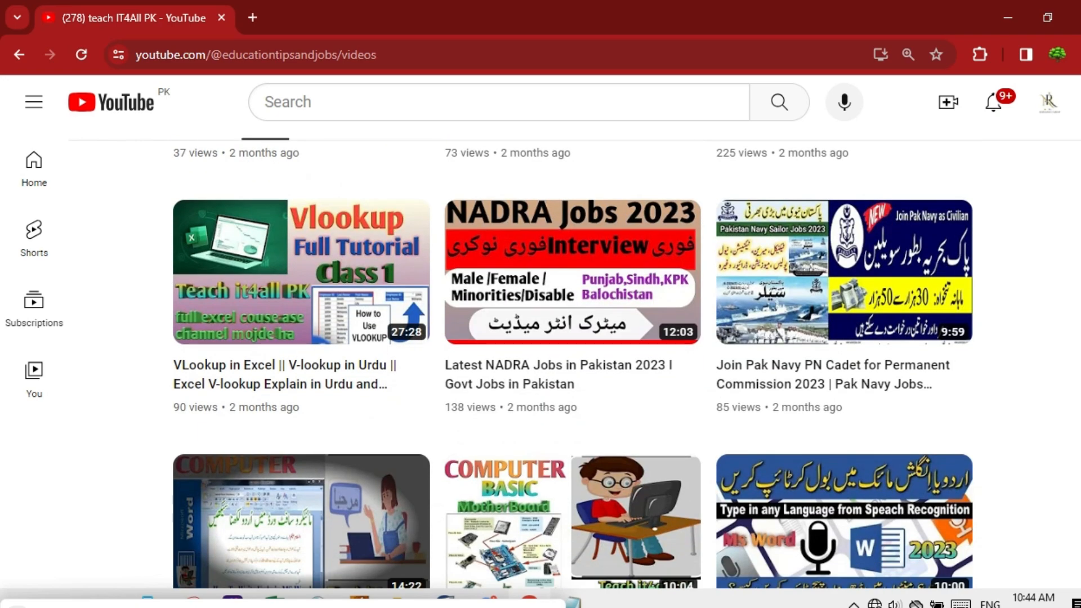
{"action": "scroll", "coordinate": [1052, 304], "scroll_direction": "down", "scroll_amount": 4}
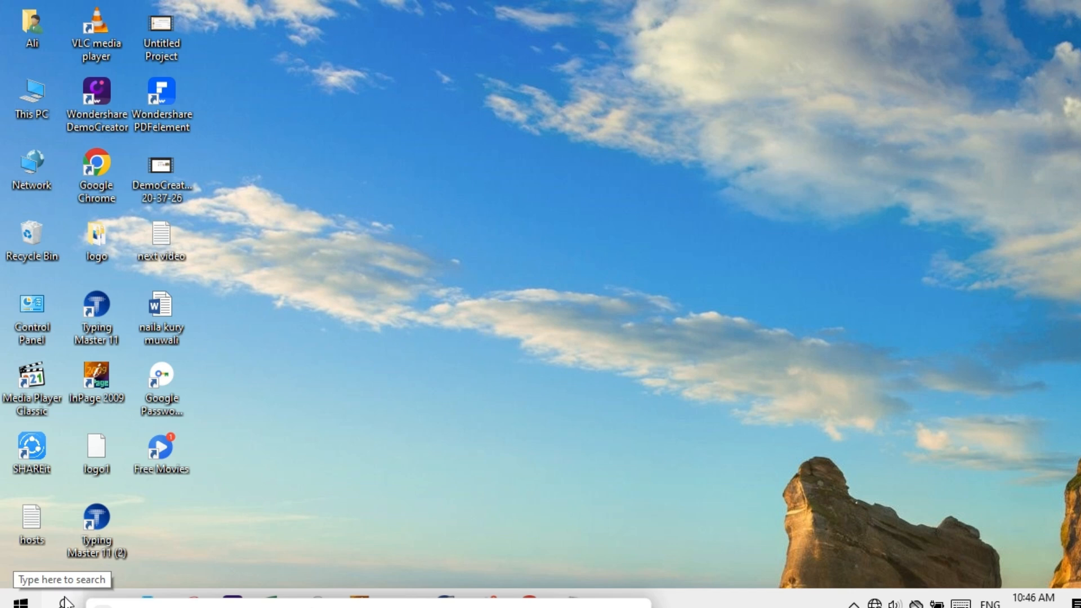
Search 'ad' in the Start menu and launch Adobe Photoshop 7.0.
{"action": "left_click", "coordinate": [65, 602]}
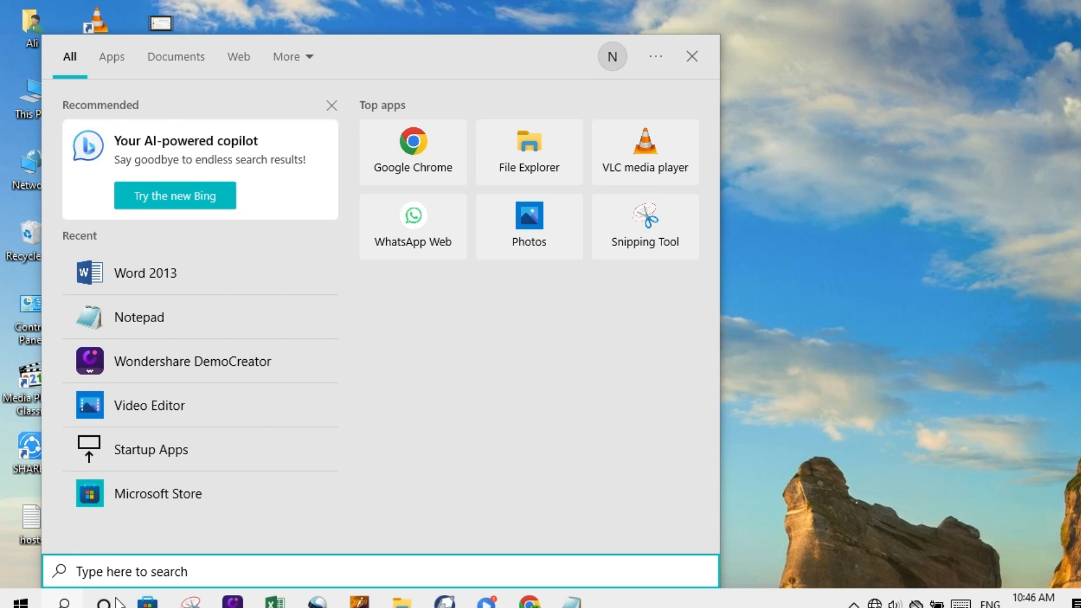
{"action": "type", "text": "ad"}
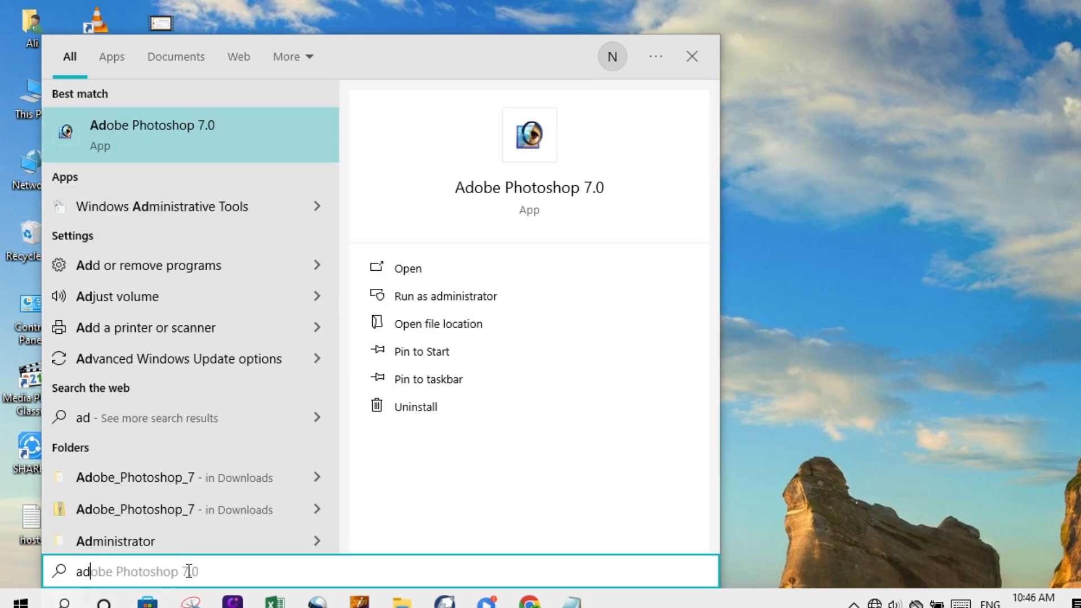
{"action": "left_click", "coordinate": [166, 140]}
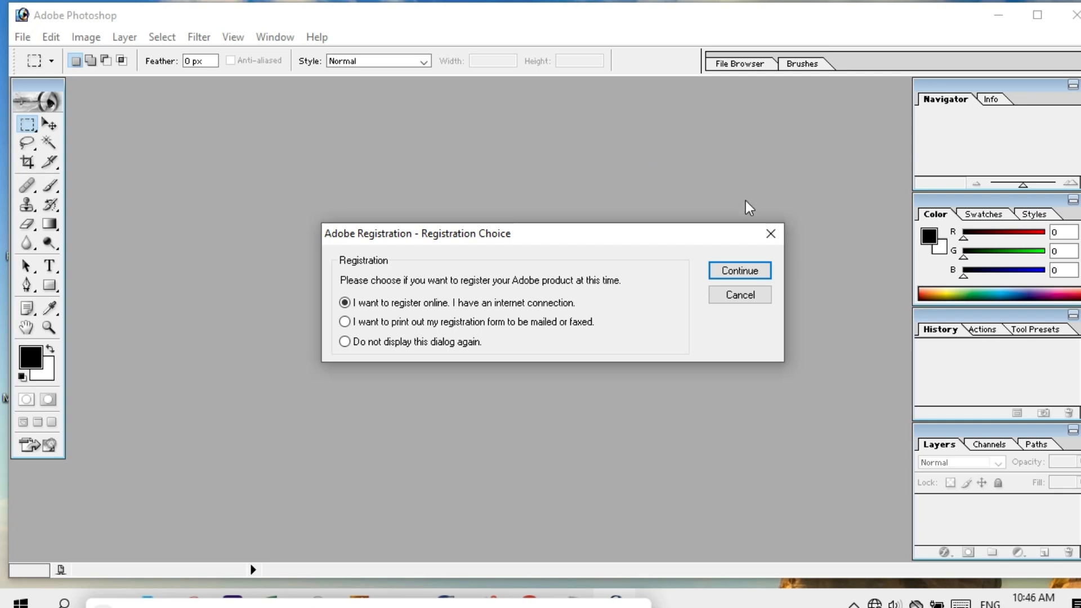
Skip the registration prompt and accept the Web Graphics Defaults colour settings.
{"action": "left_click", "coordinate": [731, 270]}
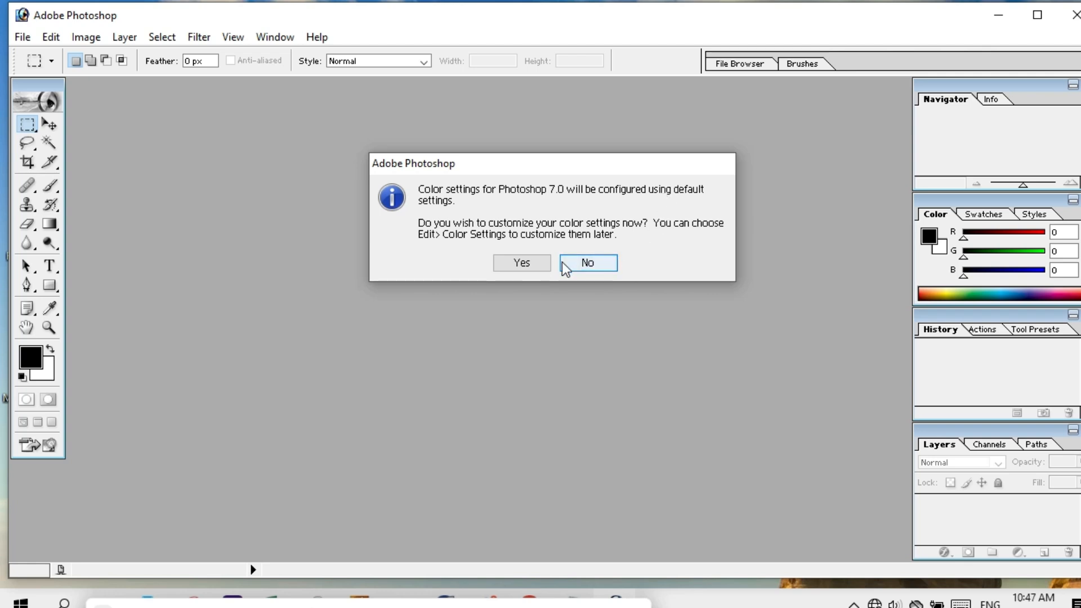
{"action": "left_click", "coordinate": [528, 266]}
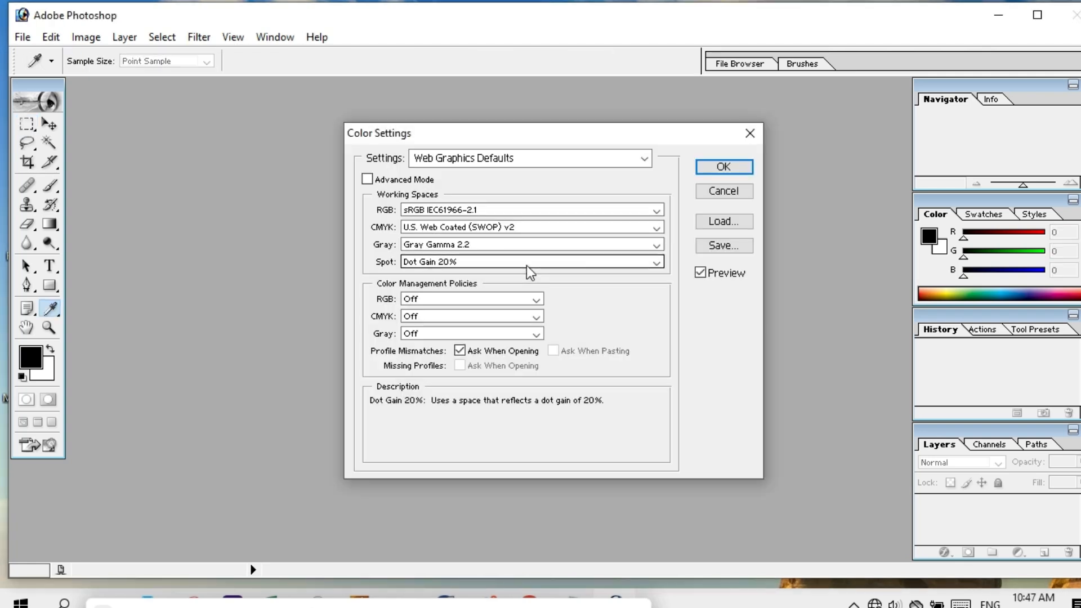
{"action": "left_click", "coordinate": [723, 164]}
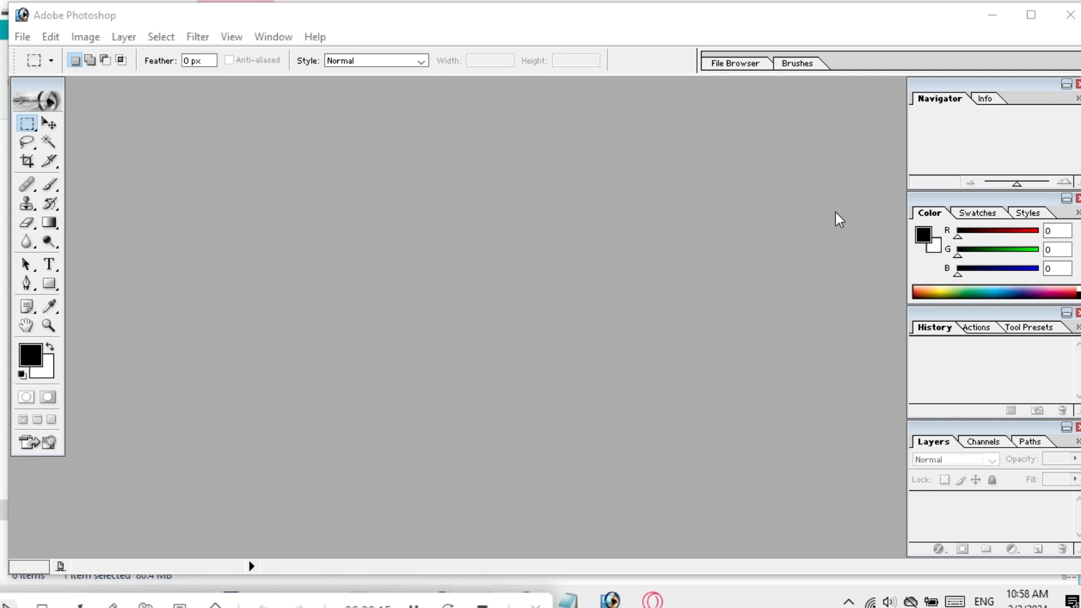
Hide the Navigator, Color and History palettes from the Window menu.
{"action": "left_click", "coordinate": [1018, 120]}
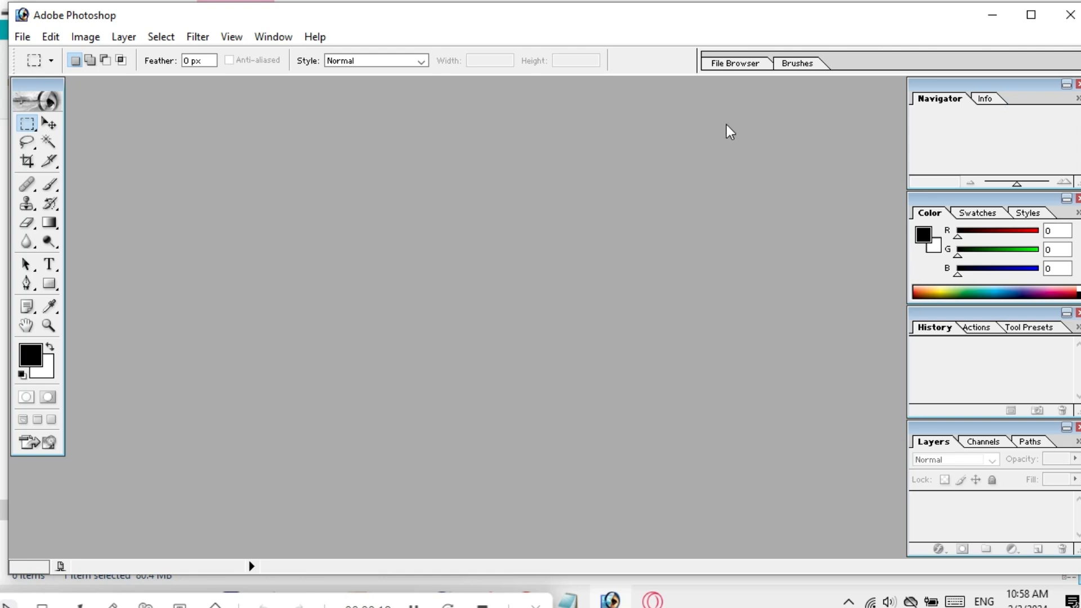
{"action": "left_click", "coordinate": [269, 38]}
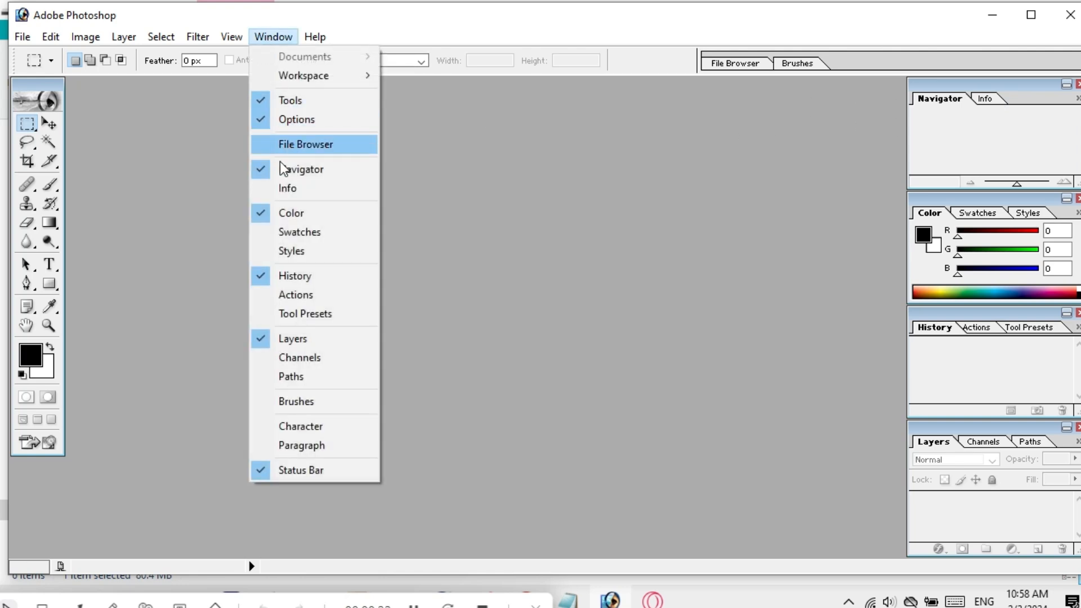
{"action": "left_click", "coordinate": [264, 170]}
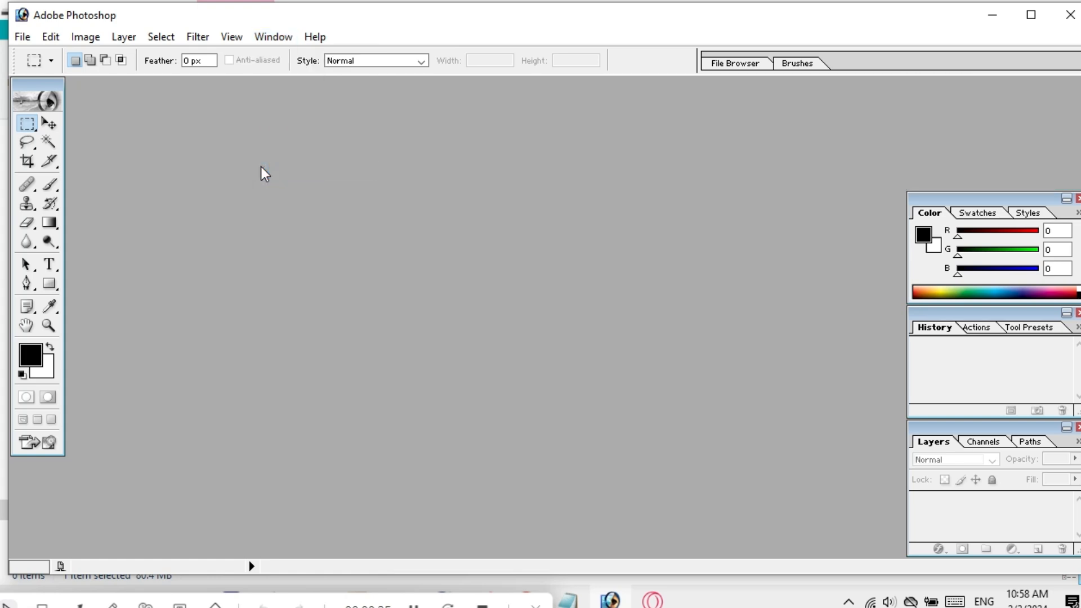
{"action": "left_click", "coordinate": [269, 38]}
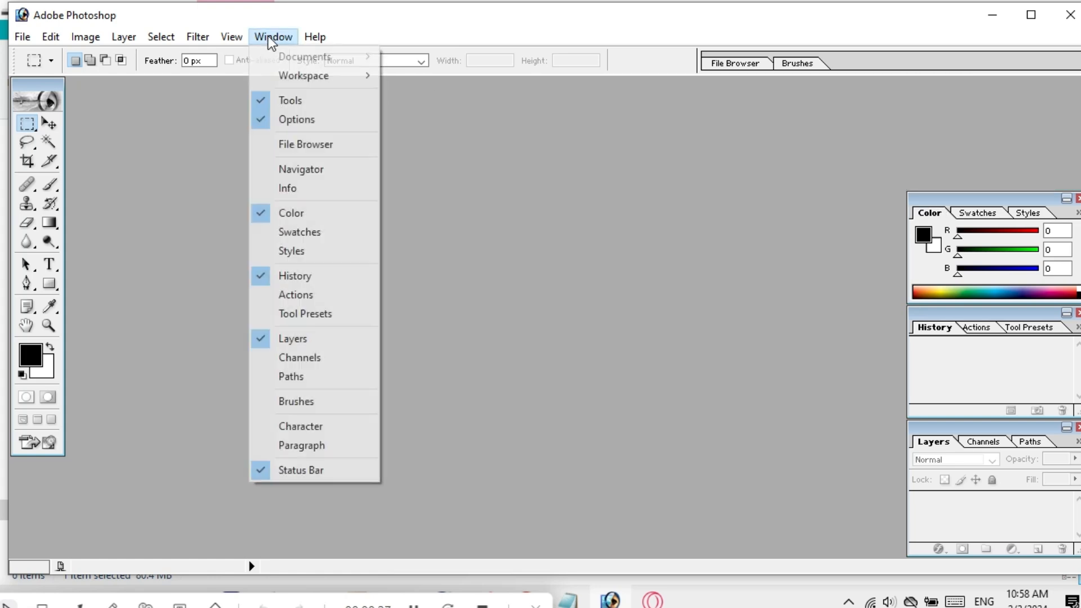
{"action": "left_click", "coordinate": [262, 214]}
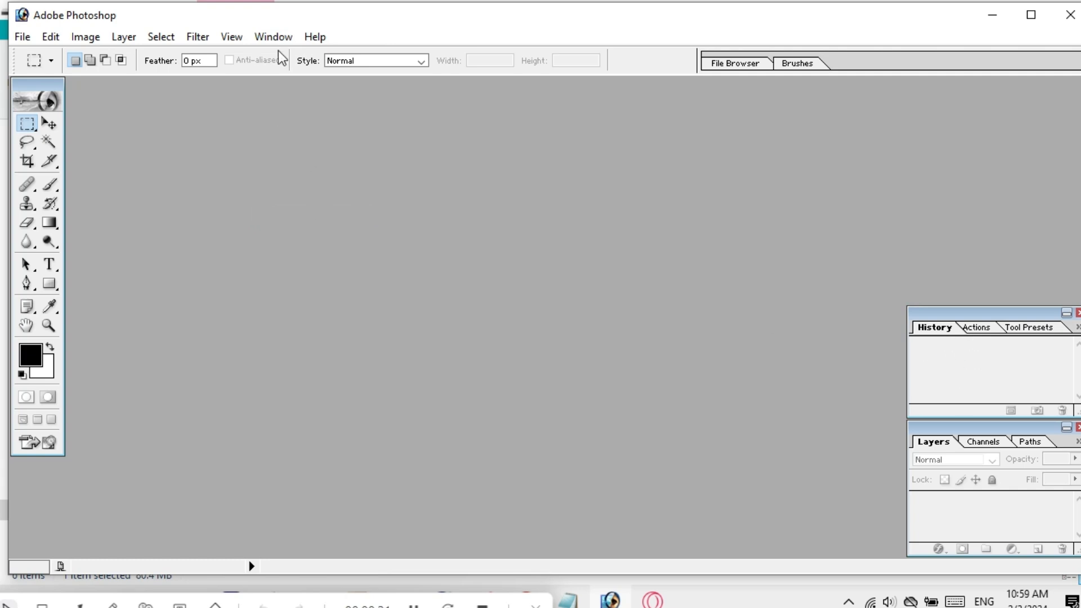
{"action": "left_click", "coordinate": [268, 36]}
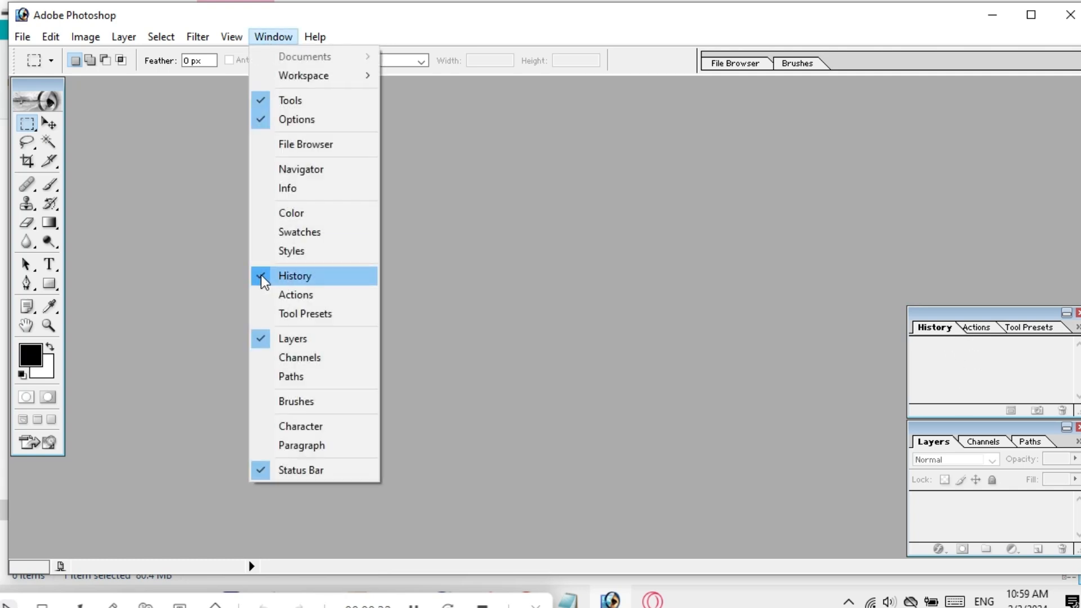
{"action": "left_click", "coordinate": [263, 277]}
Move the Layers palette to the top right corner, then close and reopen it.
{"action": "left_click_drag", "start_coordinate": [950, 435], "coordinate": [947, 364]}
{"action": "left_click_drag", "start_coordinate": [914, 243], "coordinate": [951, 90]}
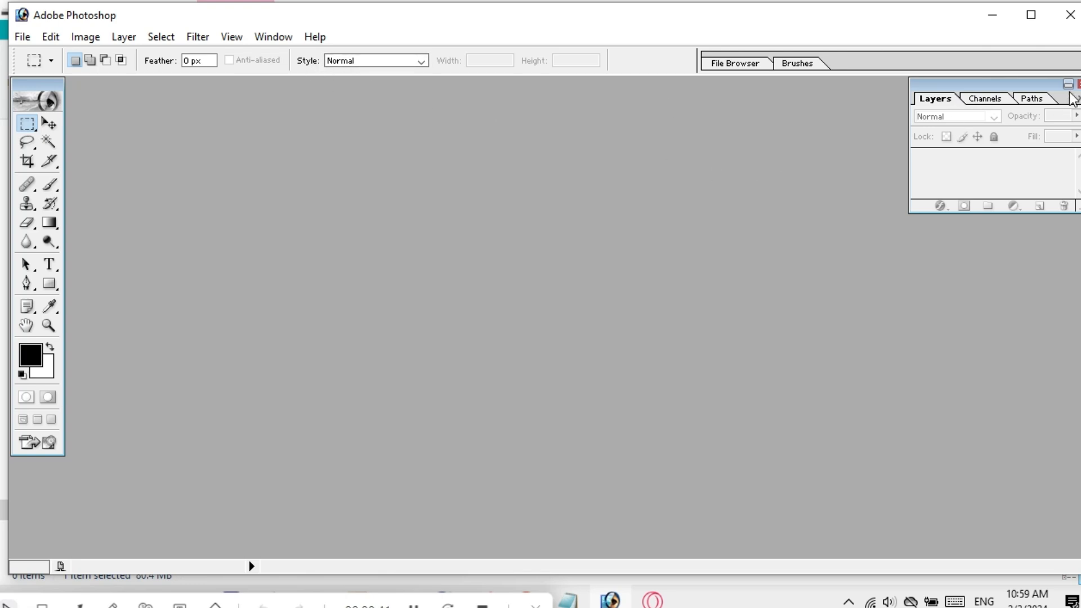
{"action": "left_click_drag", "start_coordinate": [1071, 93], "coordinate": [1080, 91]}
{"action": "left_click", "coordinate": [1079, 84]}
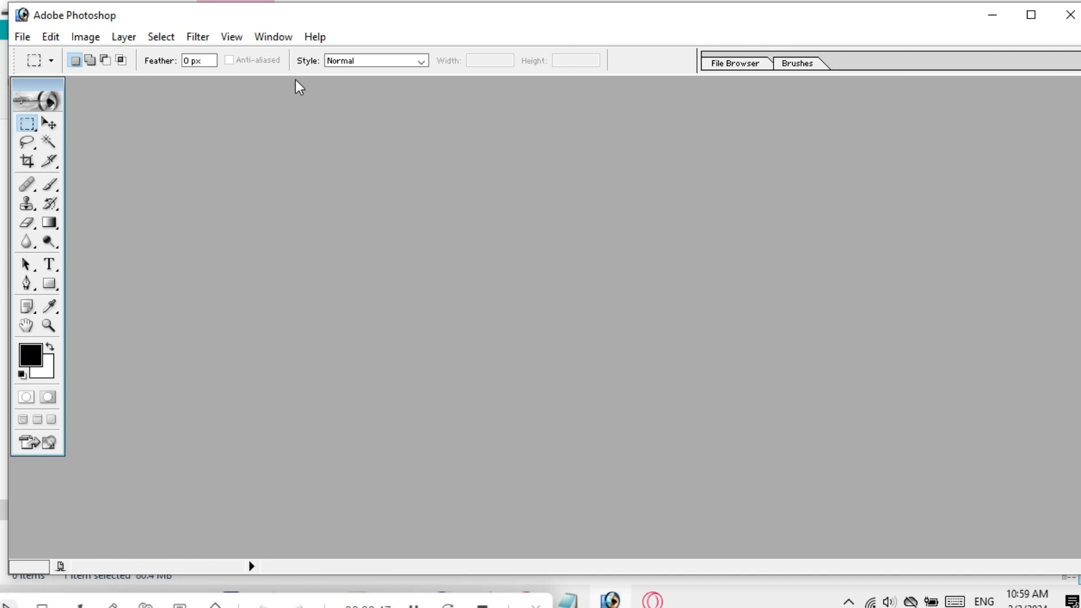
{"action": "left_click", "coordinate": [273, 35]}
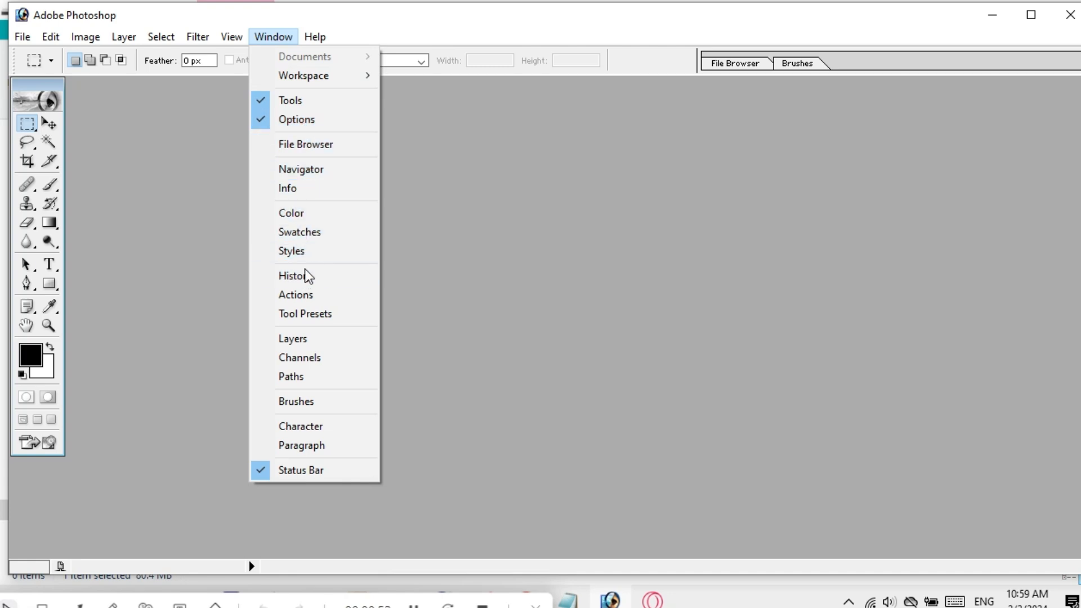
{"action": "left_click", "coordinate": [275, 339]}
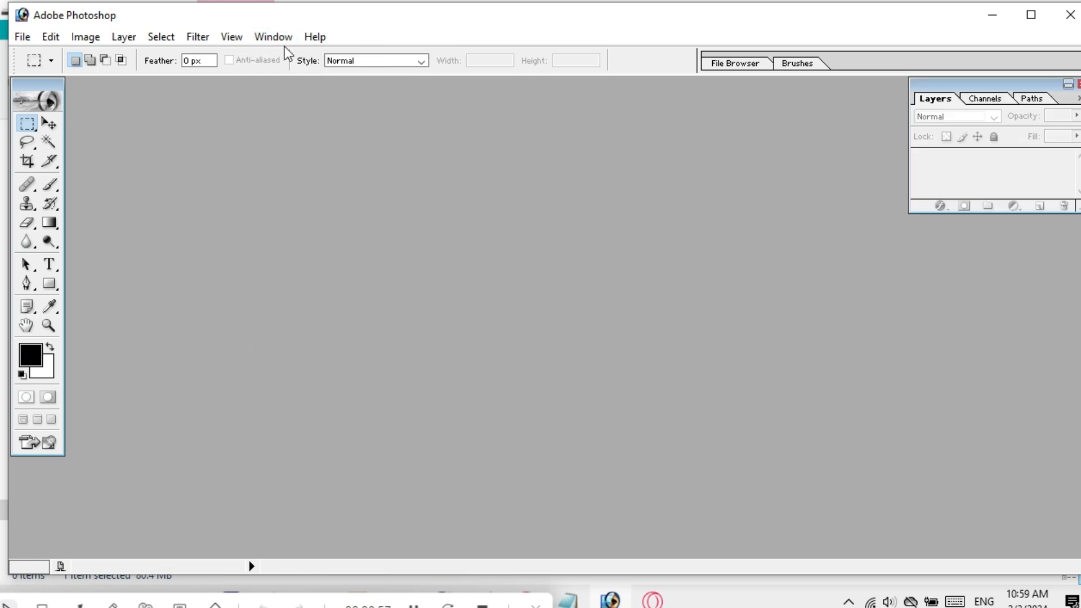
Show the Color palette again, then close it.
{"action": "left_click", "coordinate": [258, 33]}
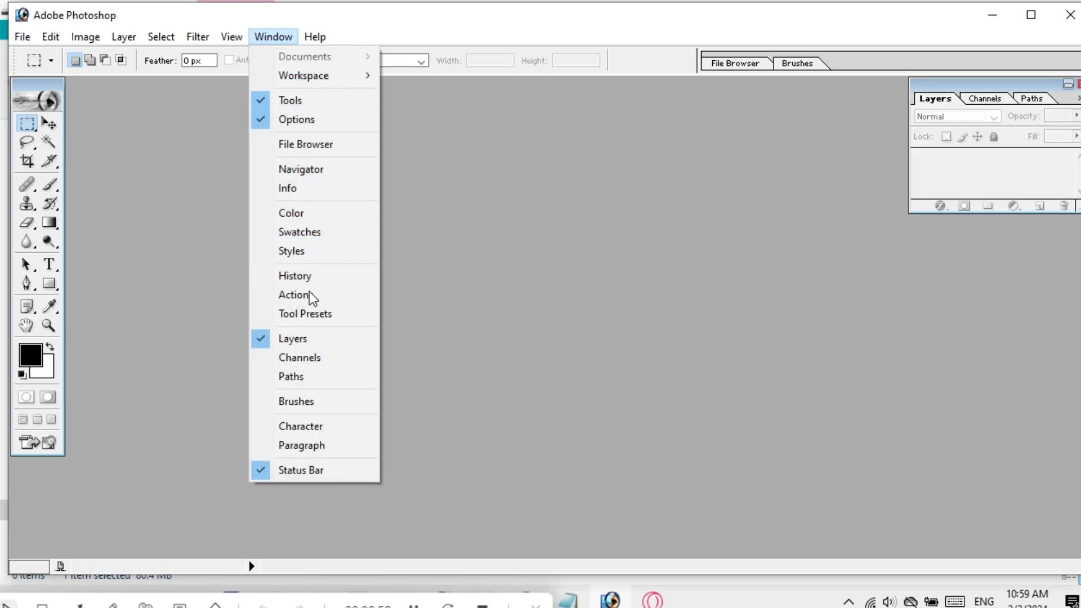
{"action": "left_click", "coordinate": [263, 209]}
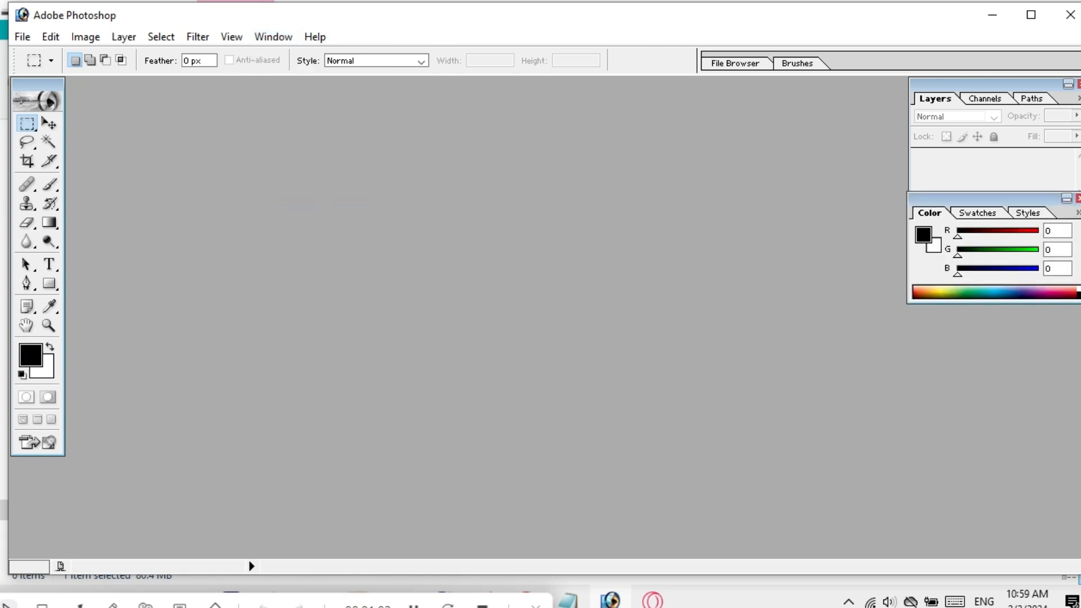
{"action": "left_click", "coordinate": [1079, 198]}
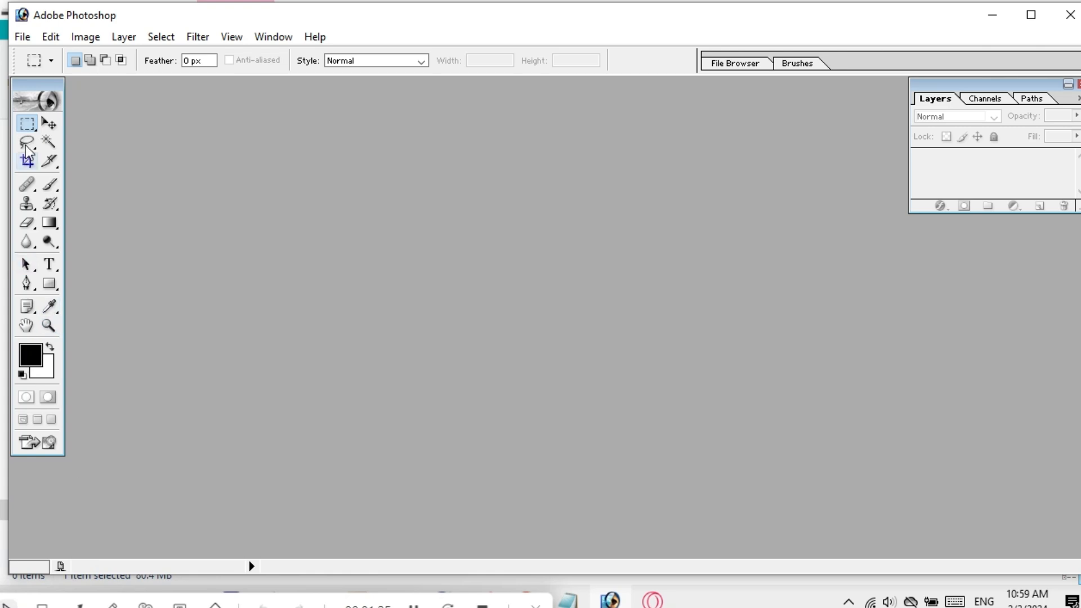
{"action": "left_click", "coordinate": [42, 606]}
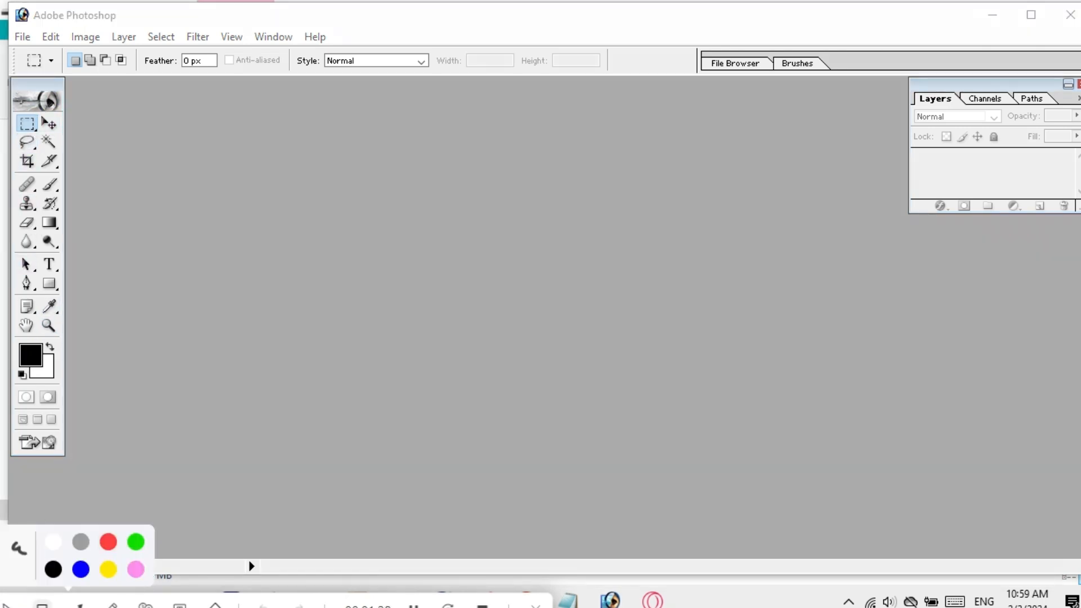
{"action": "mouse_move", "coordinate": [5, 75]}
{"action": "left_mouse_down"}
{"action": "mouse_move", "coordinate": [61, 206]}
{"action": "mouse_move", "coordinate": [77, 355]}
{"action": "mouse_move", "coordinate": [71, 457]}
{"action": "left_mouse_up"}
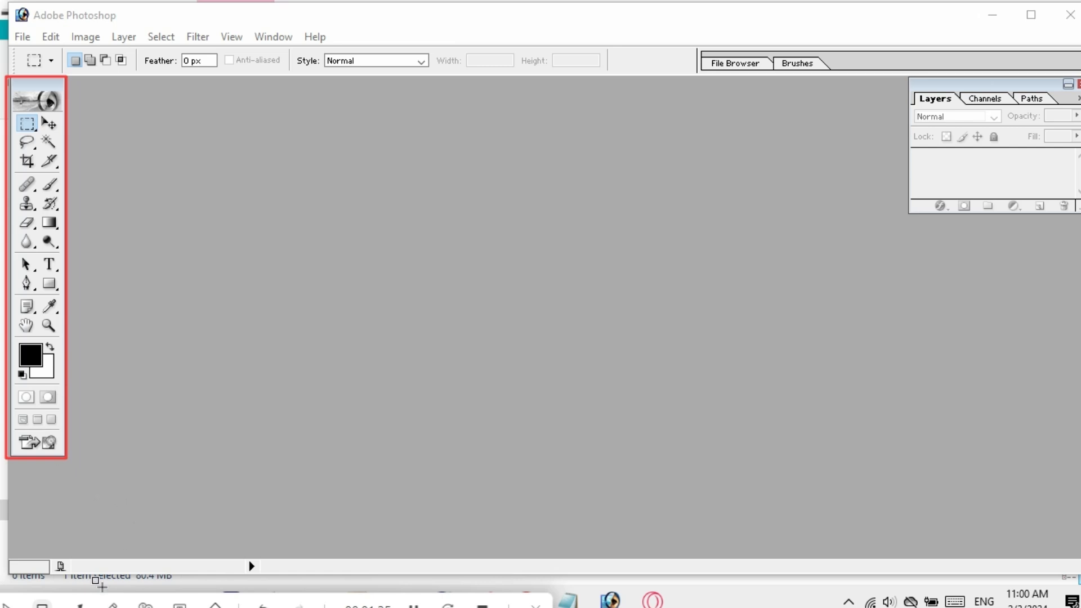
{"action": "left_click", "coordinate": [79, 605]}
{"action": "left_click_drag", "start_coordinate": [105, 326], "coordinate": [51, 307]}
{"action": "left_click_drag", "start_coordinate": [97, 204], "coordinate": [48, 201]}
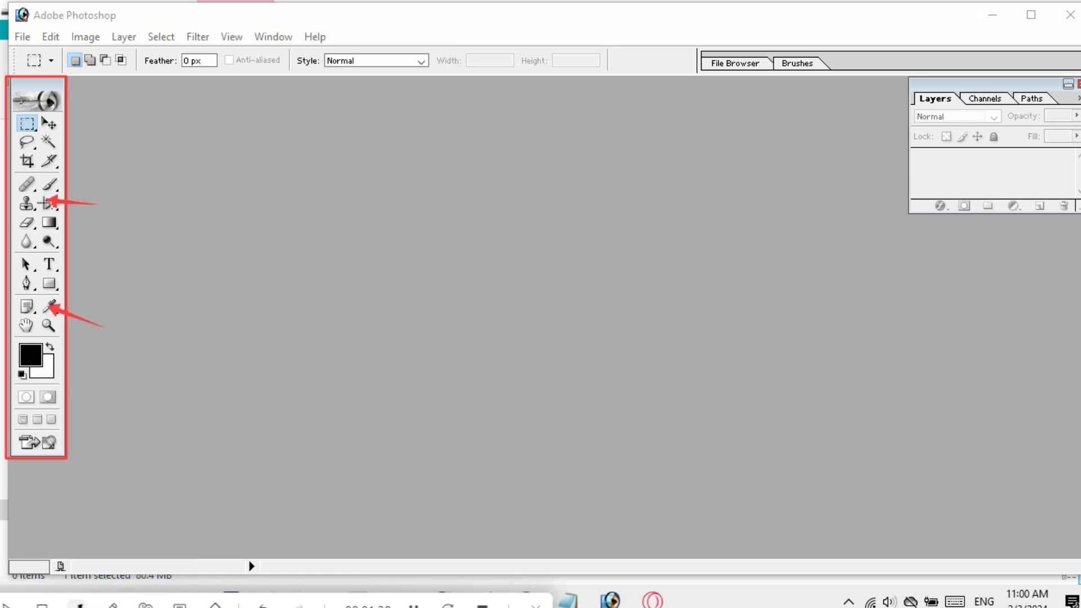
{"action": "left_click_drag", "start_coordinate": [112, 137], "coordinate": [54, 127]}
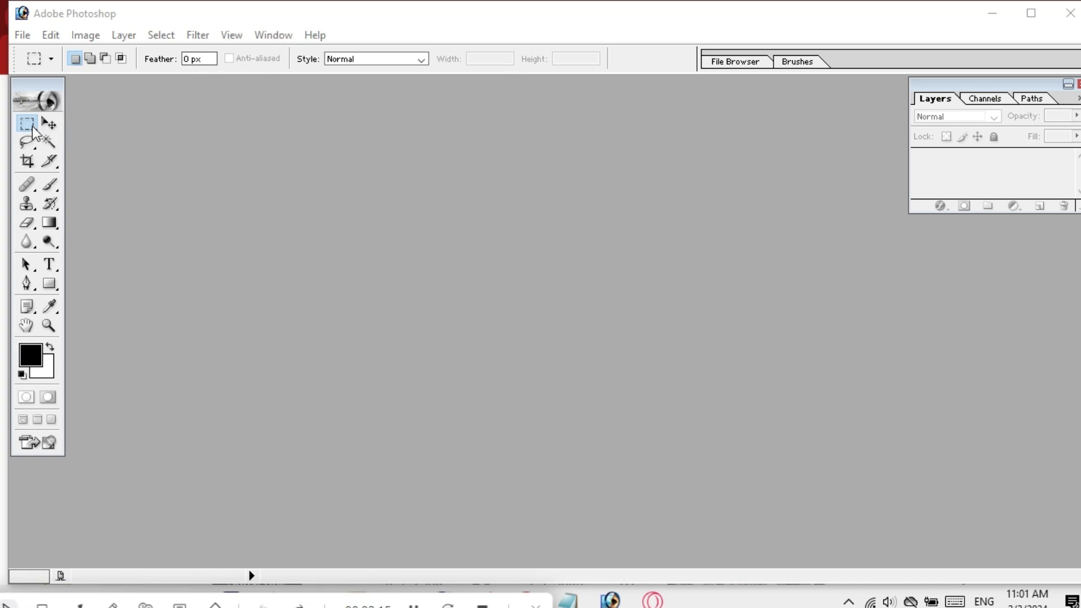
{"action": "left_click", "coordinate": [273, 35]}
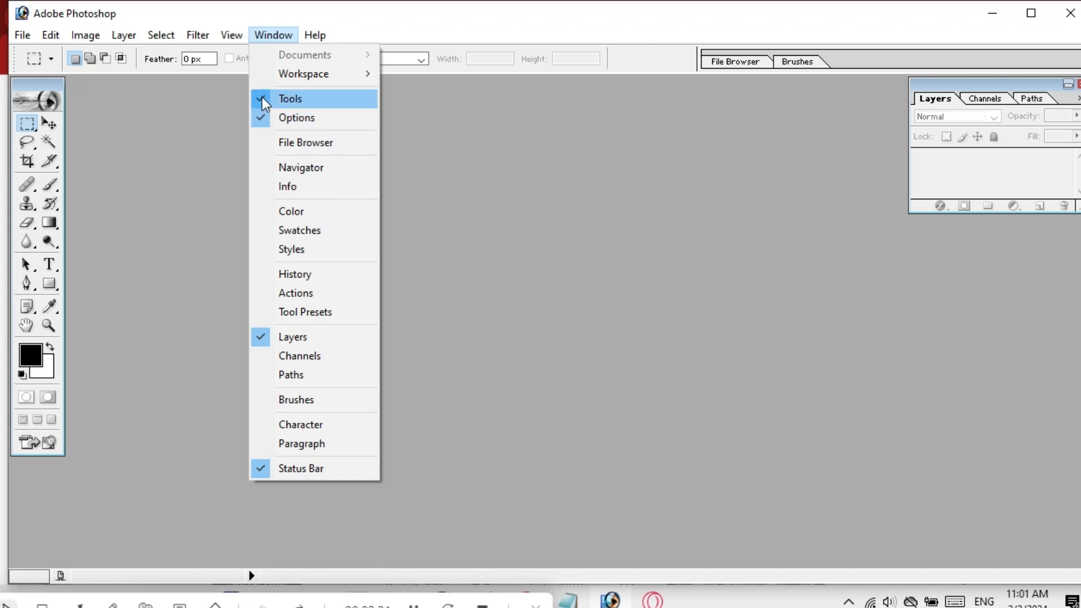
{"action": "left_click", "coordinate": [263, 99]}
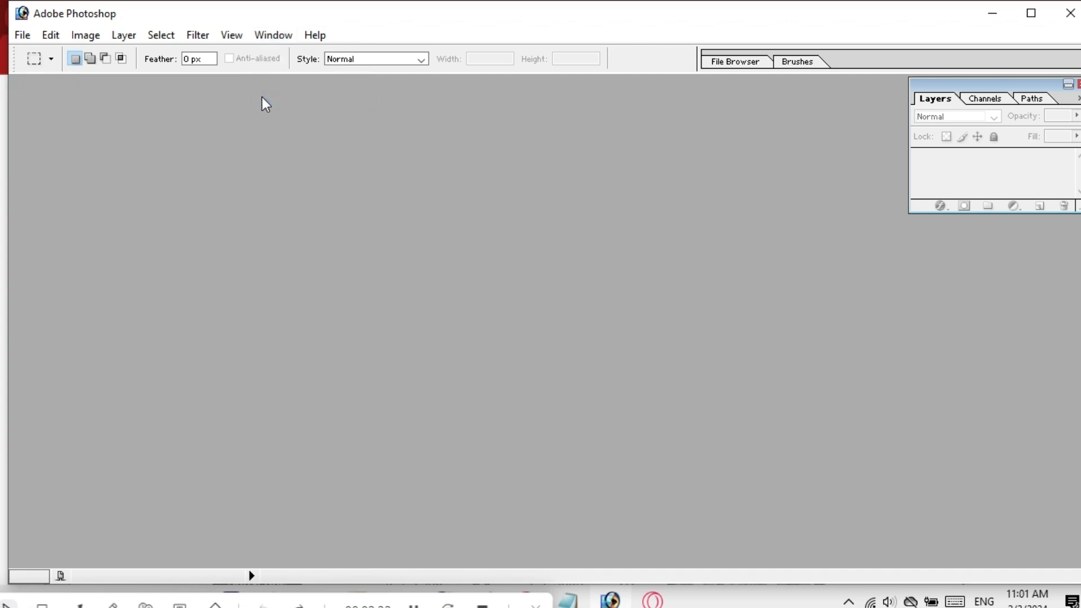
{"action": "left_click", "coordinate": [270, 36]}
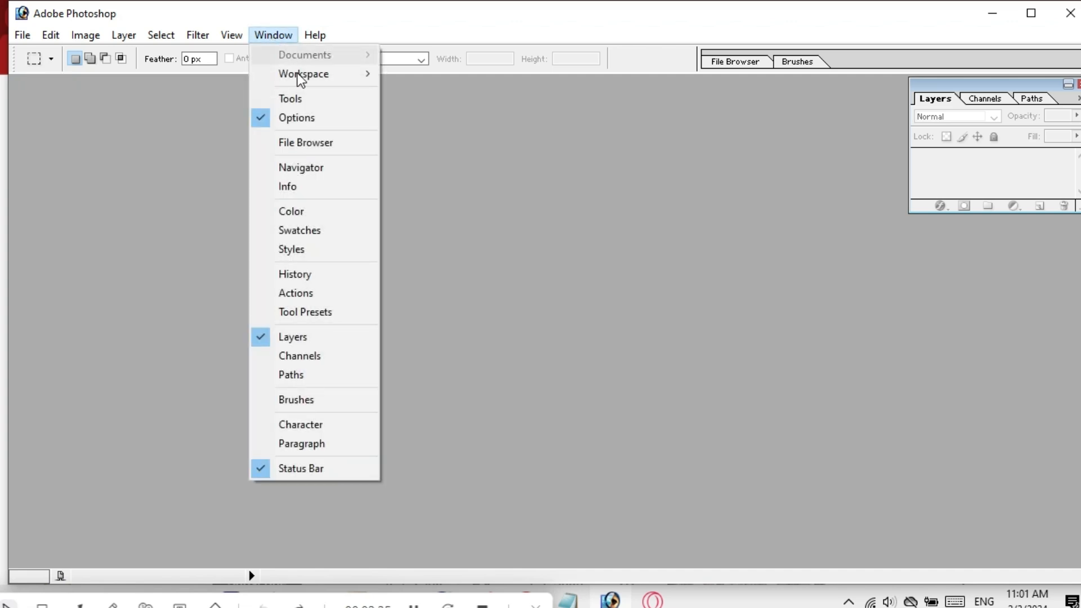
{"action": "left_click", "coordinate": [265, 97]}
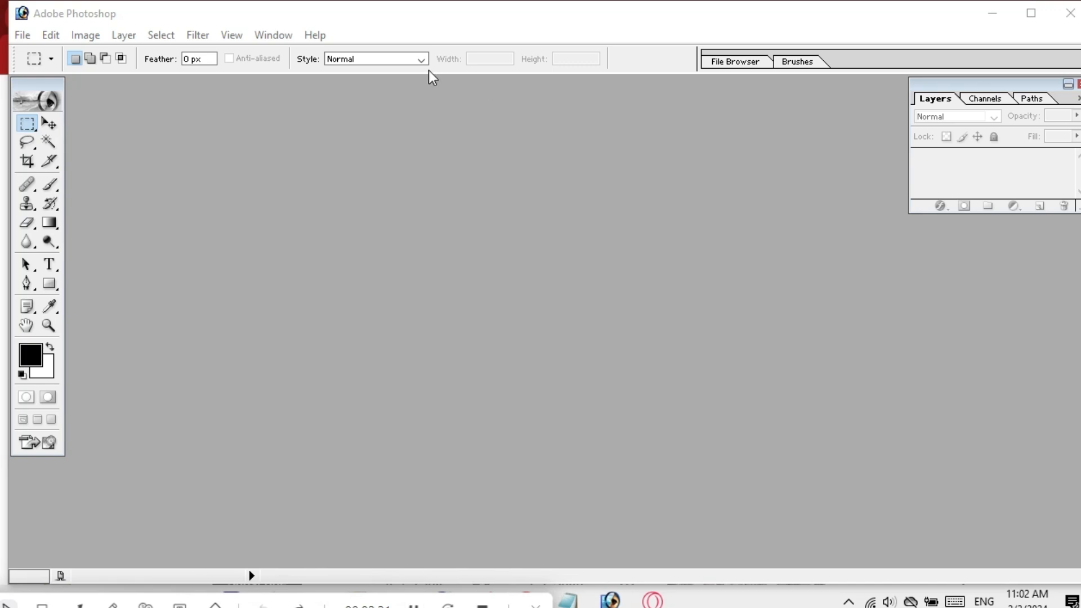
Select the Move tool in the toolbox to show its alignment and bounding-box options.
{"action": "left_click", "coordinate": [44, 124]}
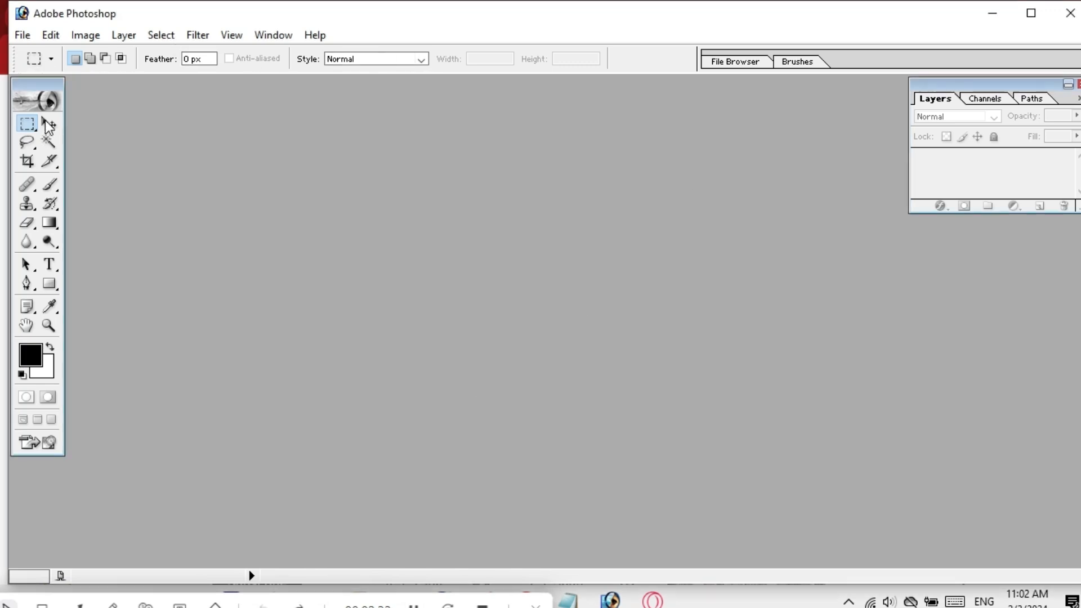
{"action": "left_click", "coordinate": [48, 121]}
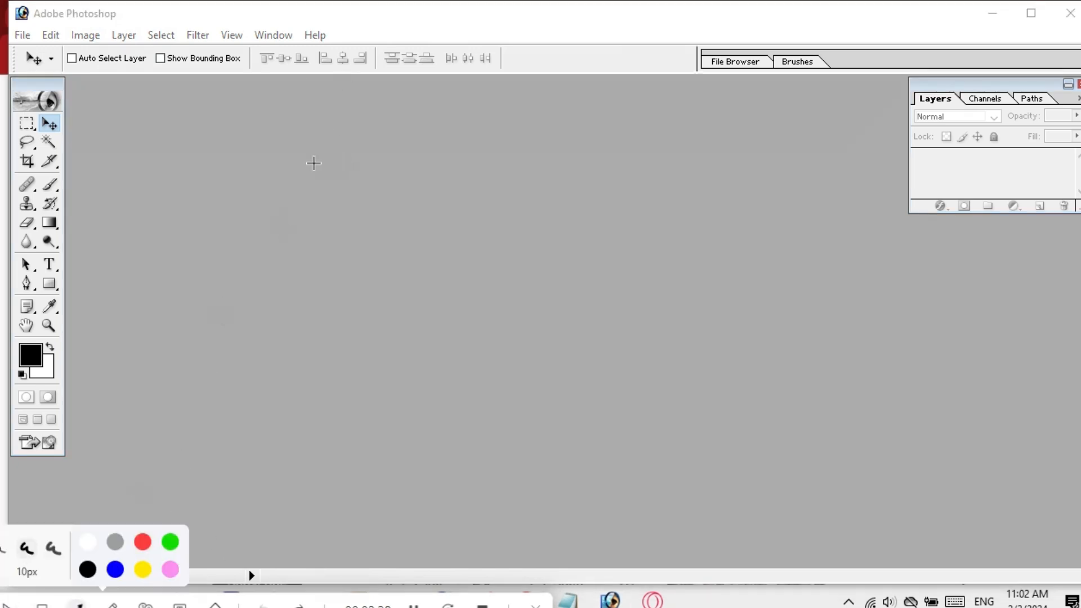
{"action": "left_click_drag", "start_coordinate": [314, 164], "coordinate": [397, 64]}
{"action": "left_click_drag", "start_coordinate": [426, 142], "coordinate": [509, 57]}
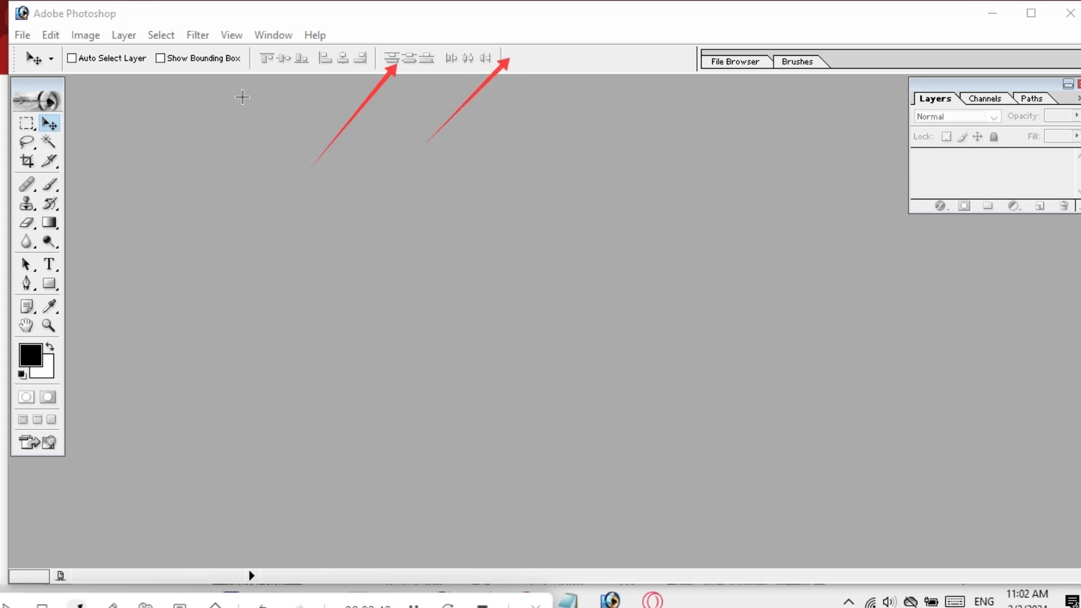
{"action": "left_click_drag", "start_coordinate": [122, 125], "coordinate": [158, 64]}
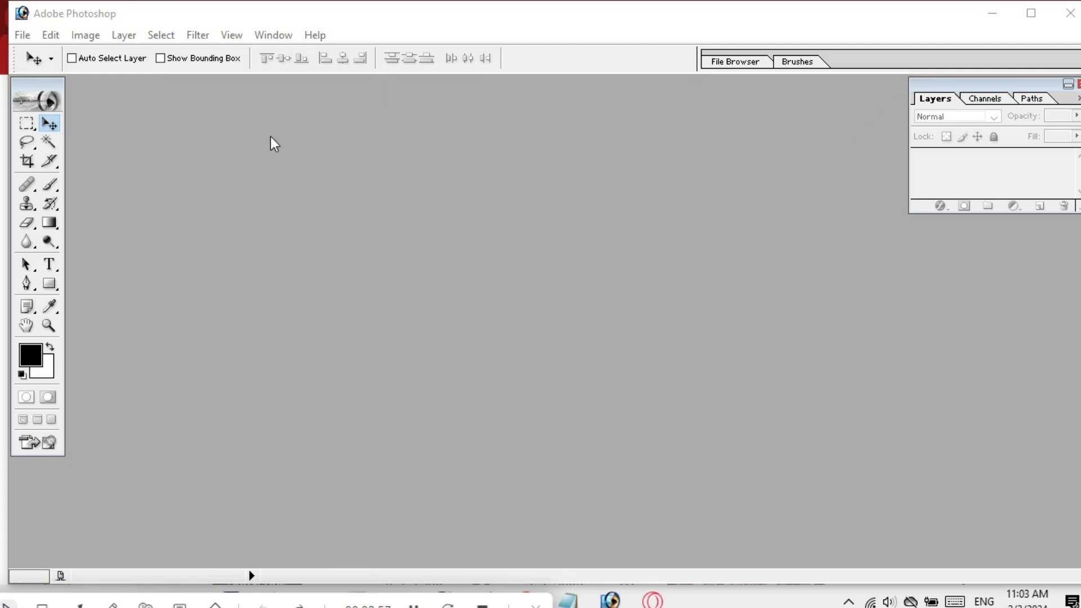
{"action": "left_click", "coordinate": [271, 37]}
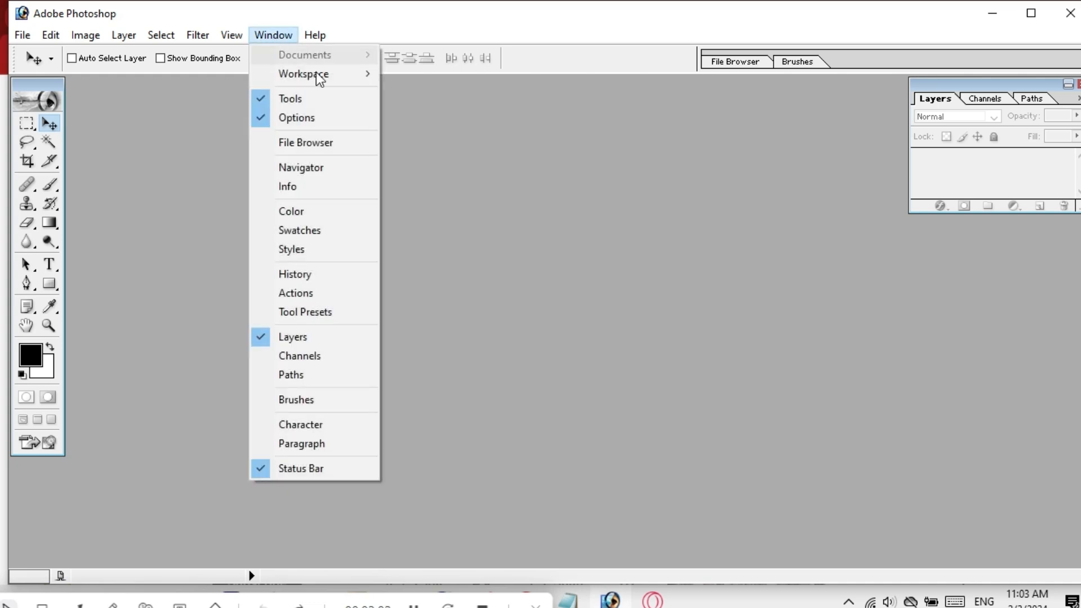
{"action": "left_click", "coordinate": [261, 117]}
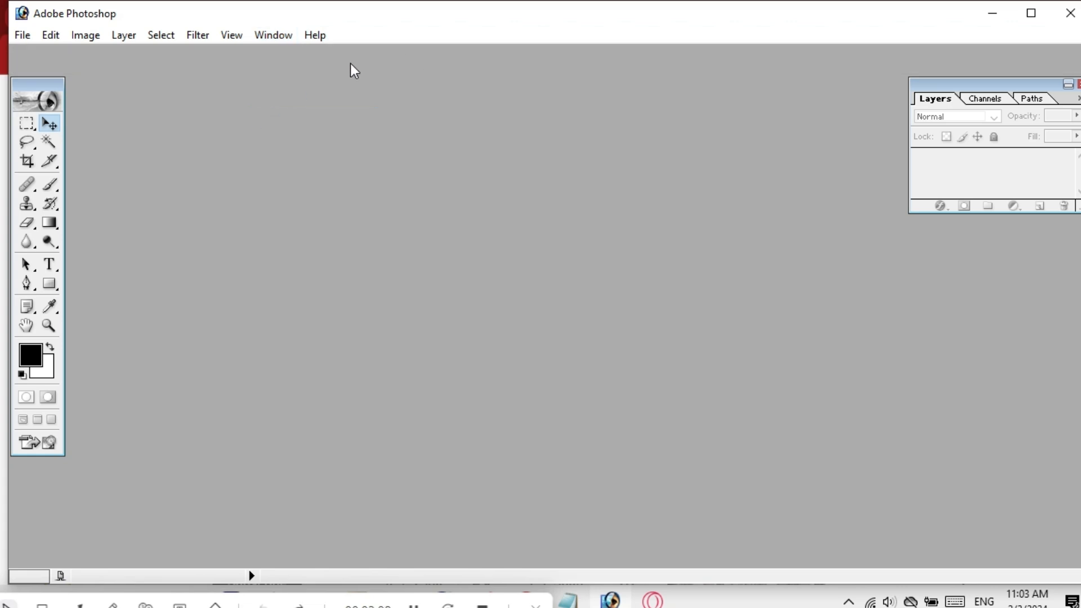
{"action": "left_click", "coordinate": [271, 36]}
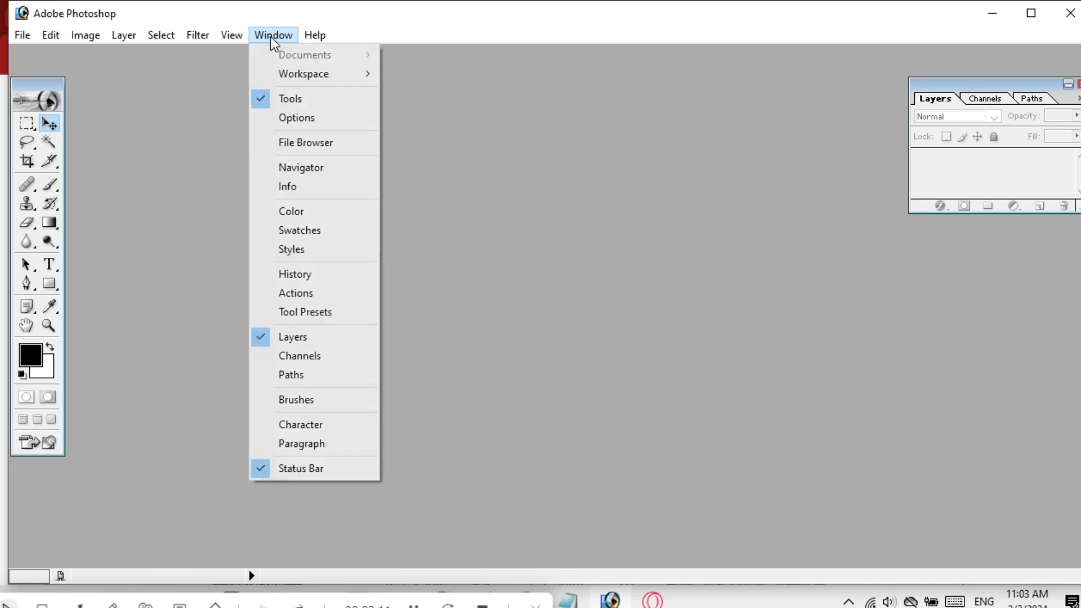
{"action": "left_click", "coordinate": [269, 116]}
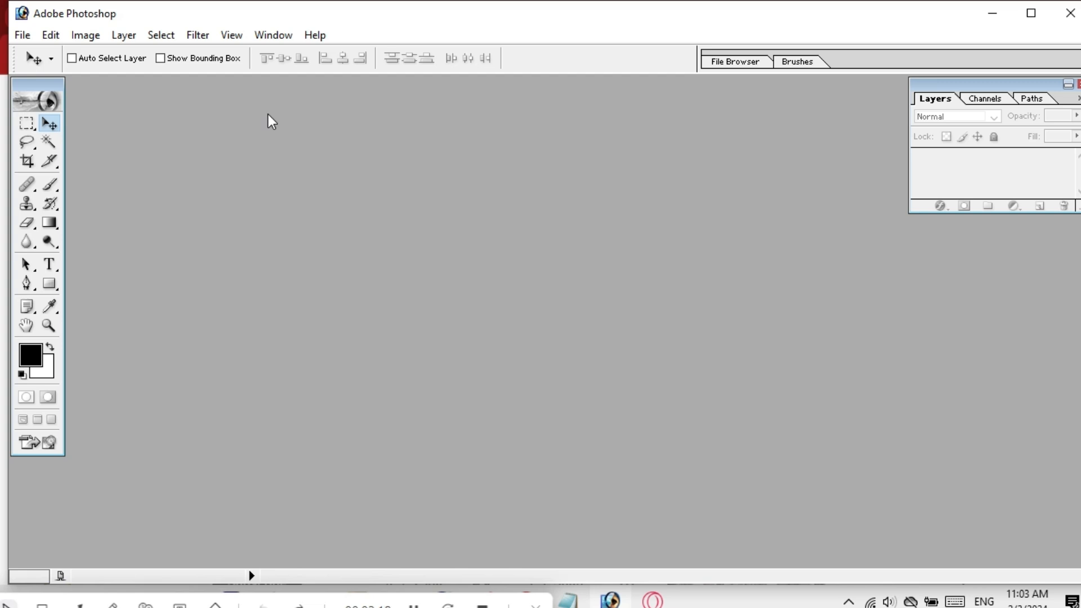
{"action": "left_click", "coordinate": [28, 125]}
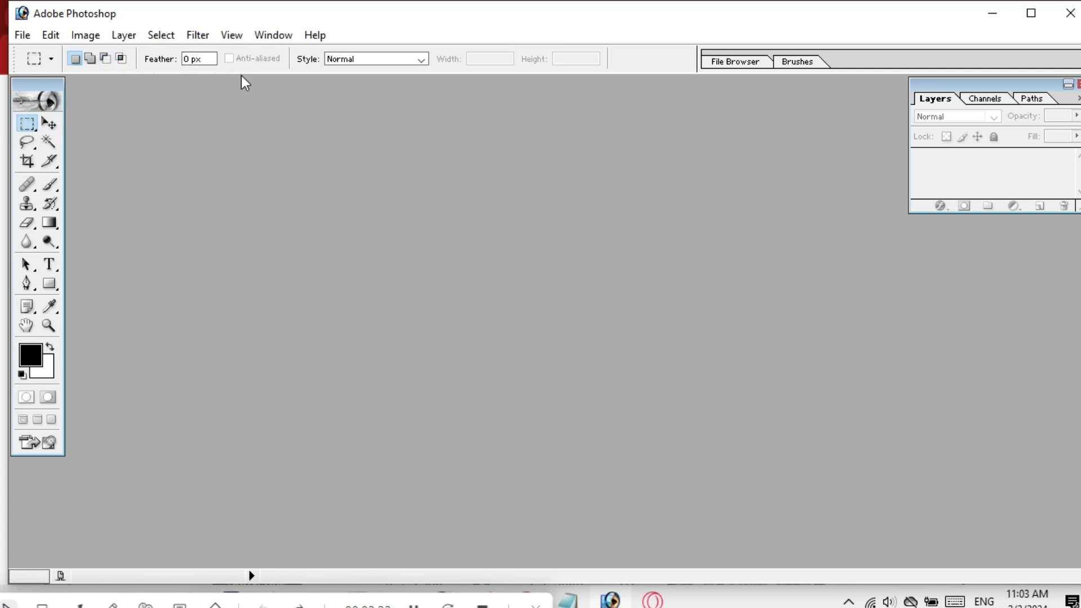
{"action": "left_click", "coordinate": [49, 125]}
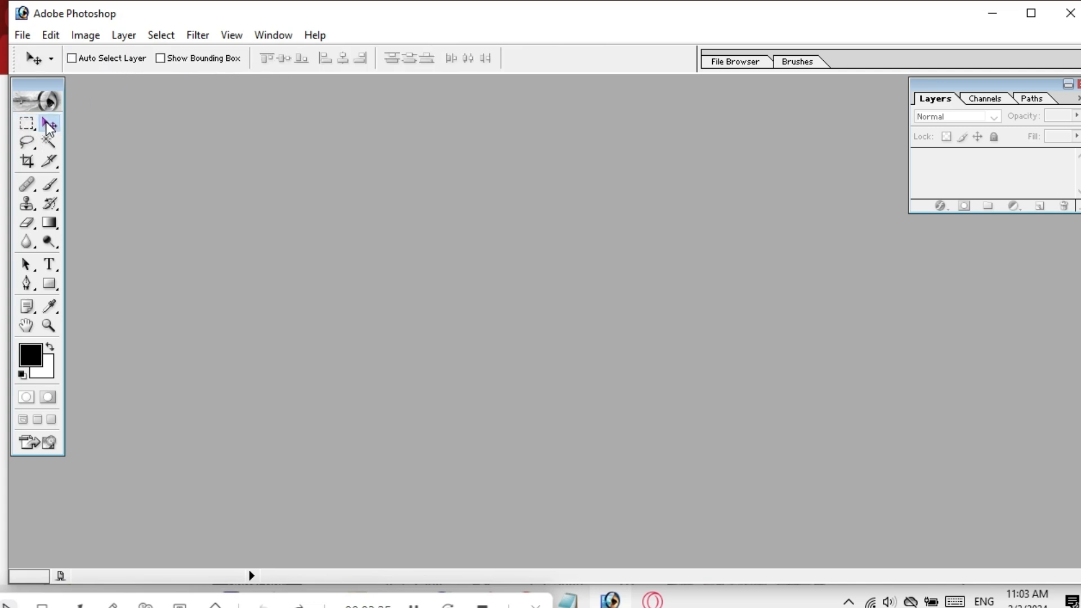
{"action": "left_click", "coordinate": [28, 144]}
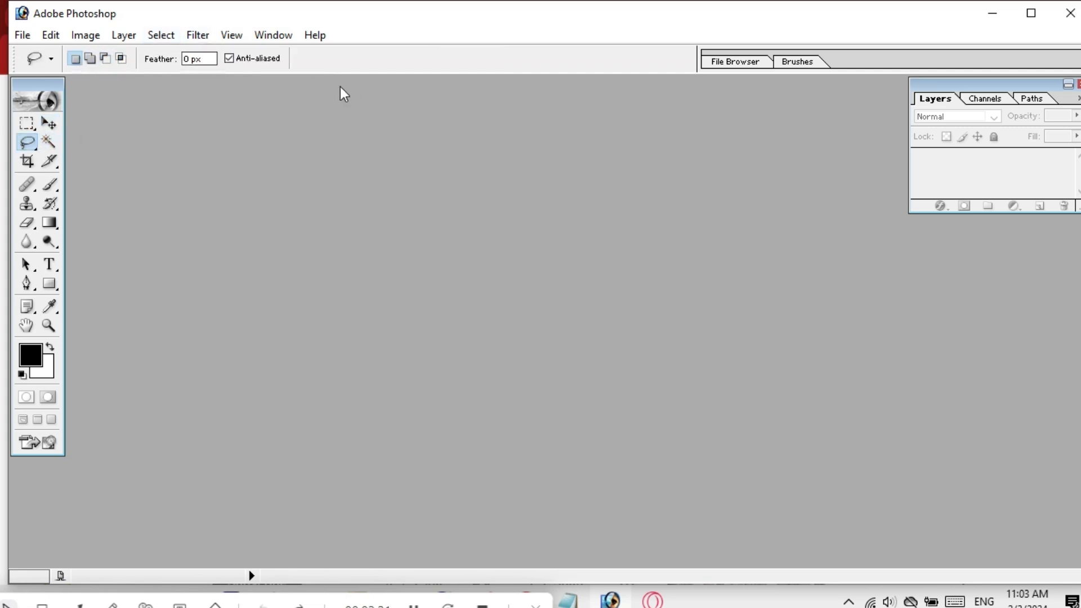
{"action": "left_click", "coordinate": [50, 161]}
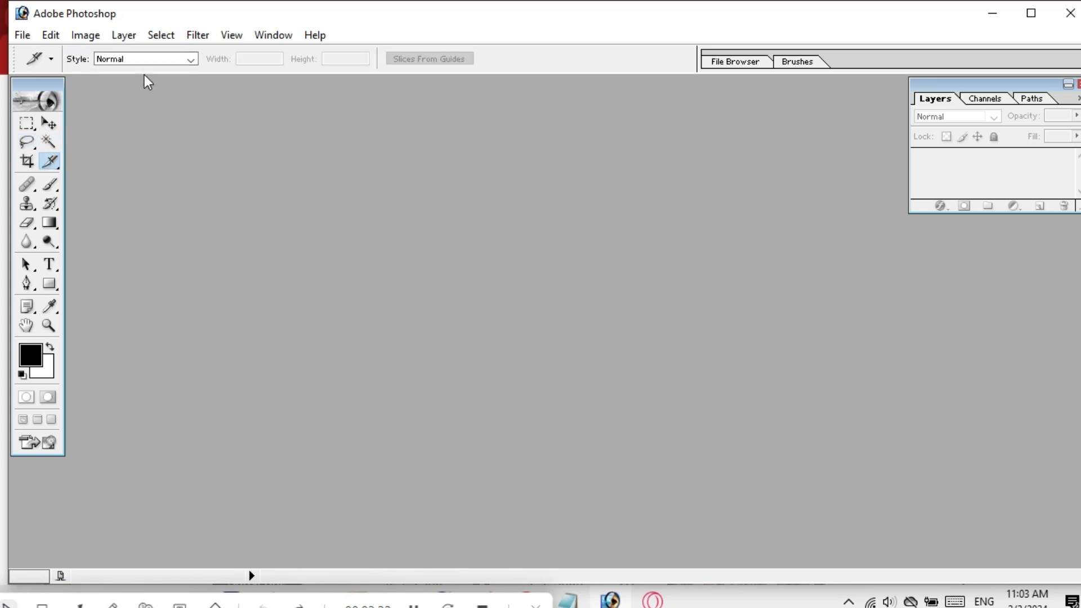
{"action": "left_click", "coordinate": [27, 204]}
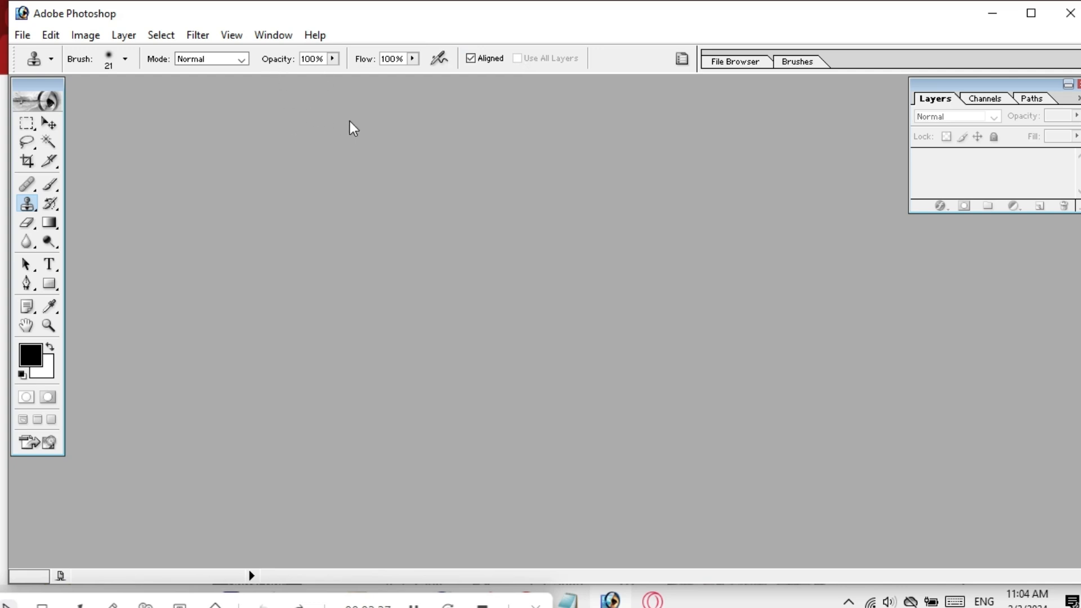
{"action": "left_click", "coordinate": [26, 123]}
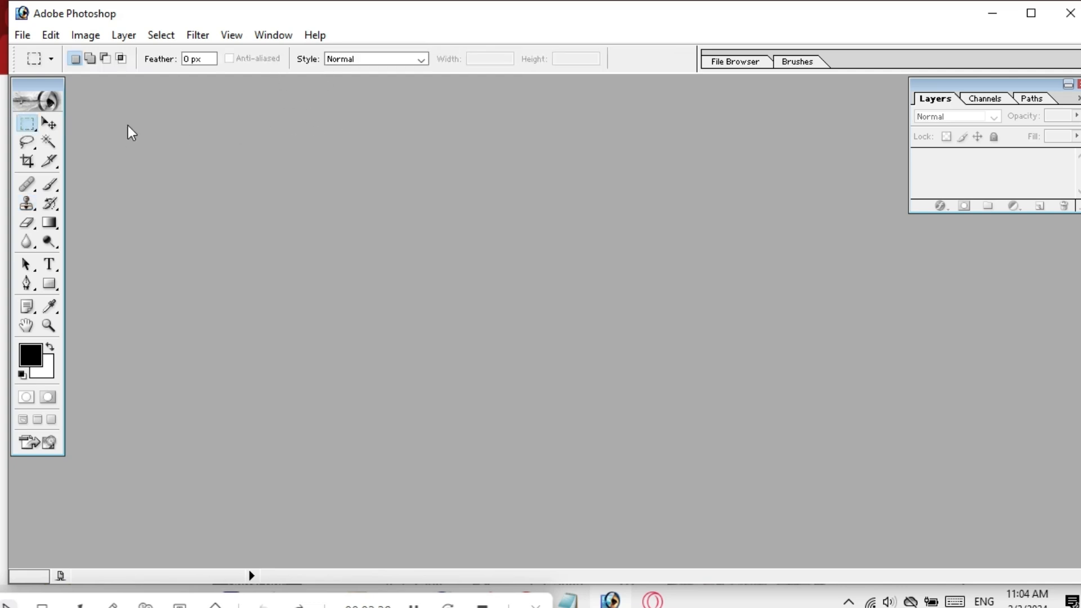
{"action": "left_click", "coordinate": [49, 124]}
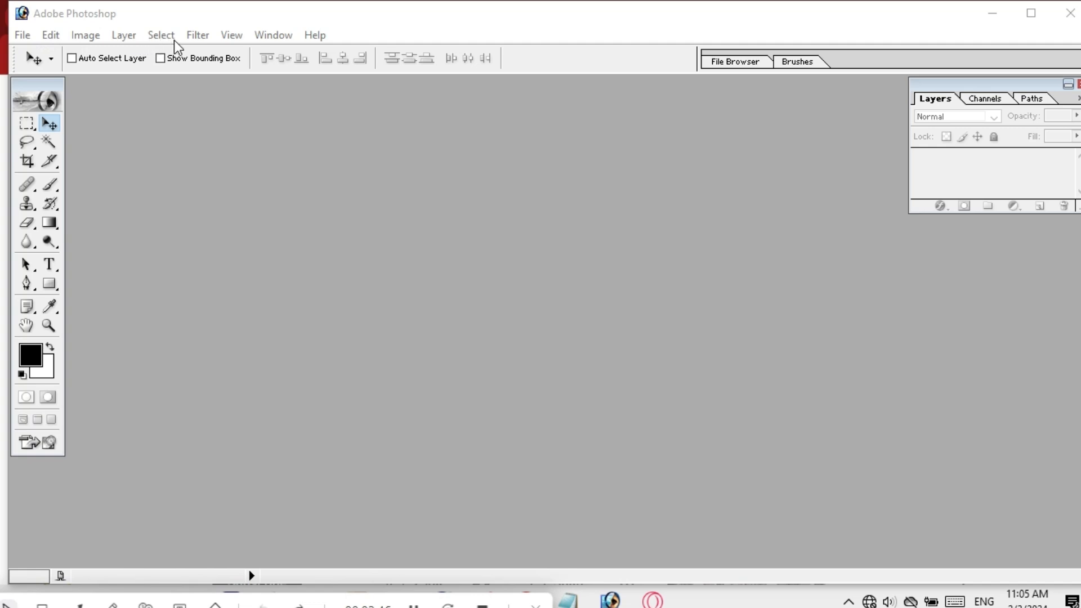
{"action": "left_click", "coordinate": [235, 52]}
Bring up the Open dialog and browse the Recent Items location.
{"action": "double_click", "coordinate": [420, 298]}
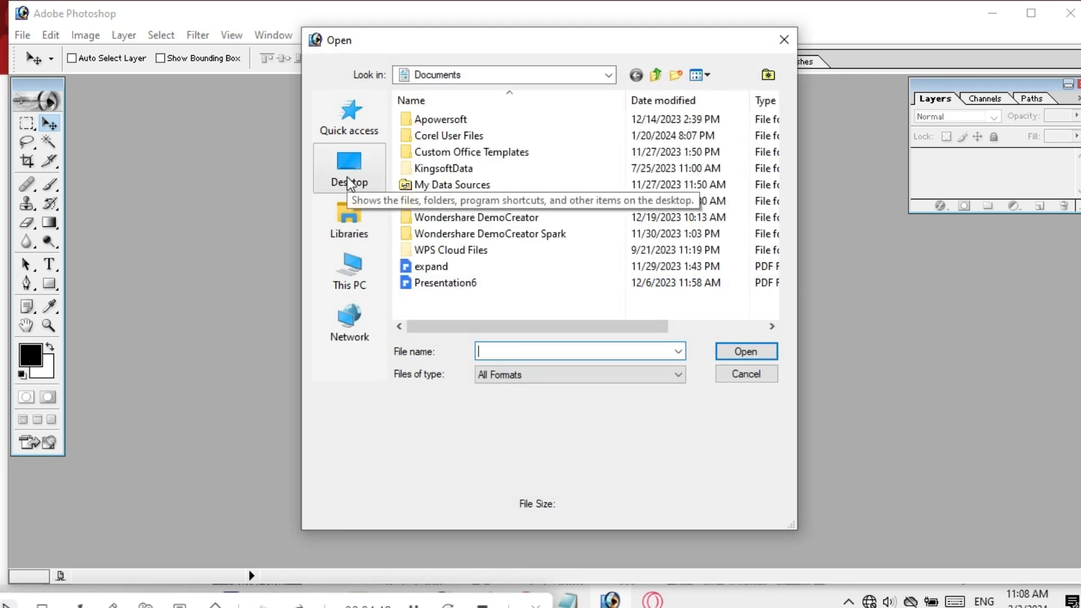
{"action": "left_click", "coordinate": [609, 73]}
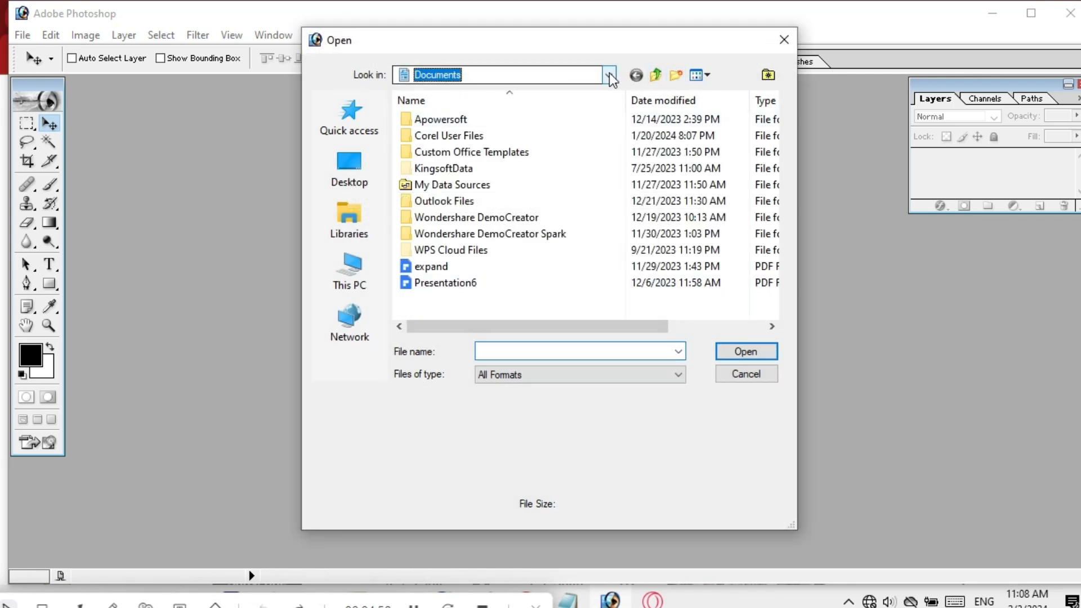
{"action": "left_click", "coordinate": [609, 77]}
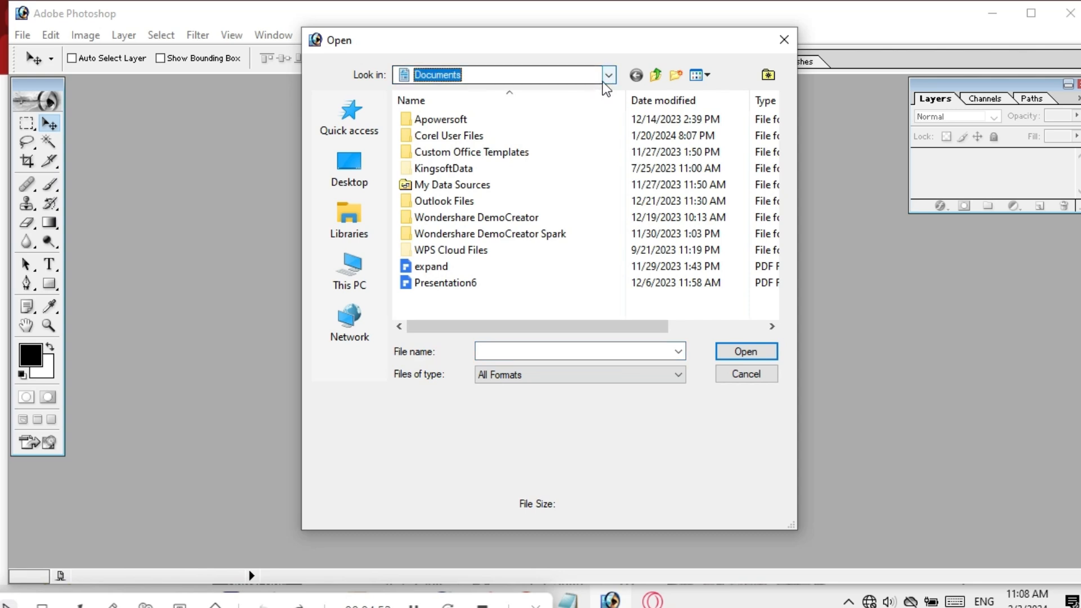
{"action": "left_click", "coordinate": [607, 76]}
{"action": "left_click", "coordinate": [492, 92]}
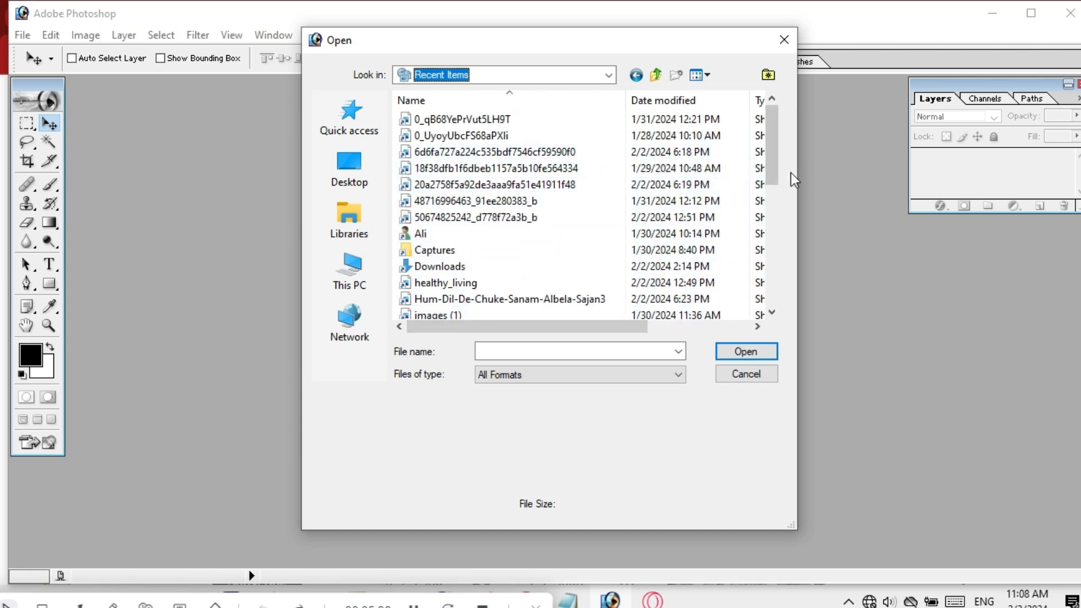
{"action": "left_click_drag", "start_coordinate": [772, 154], "coordinate": [767, 217]}
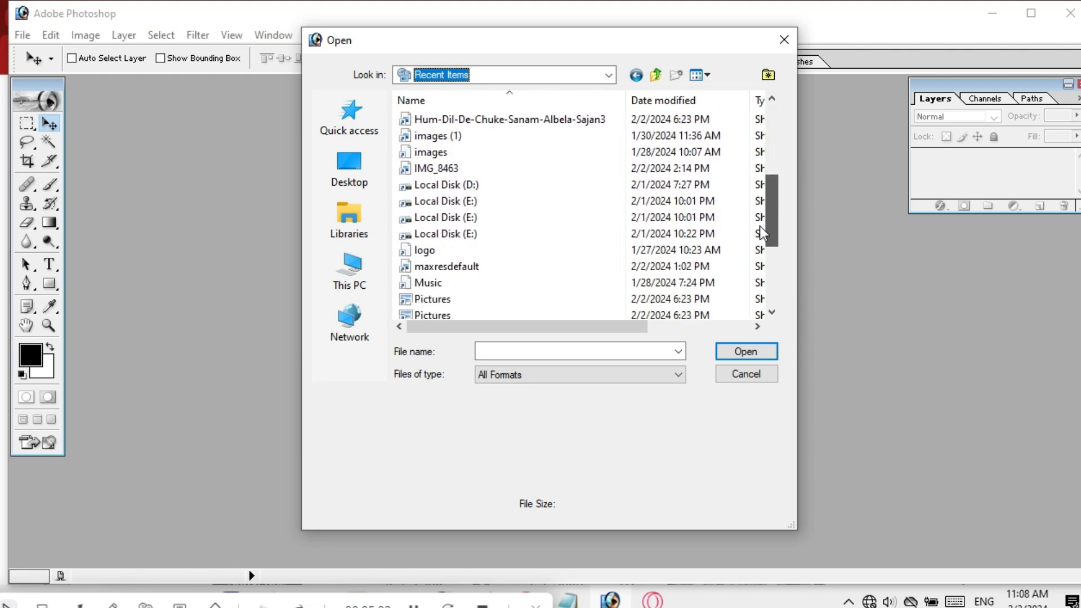
{"action": "scroll", "coordinate": [450, 307], "scroll_direction": "up", "scroll_amount": 3}
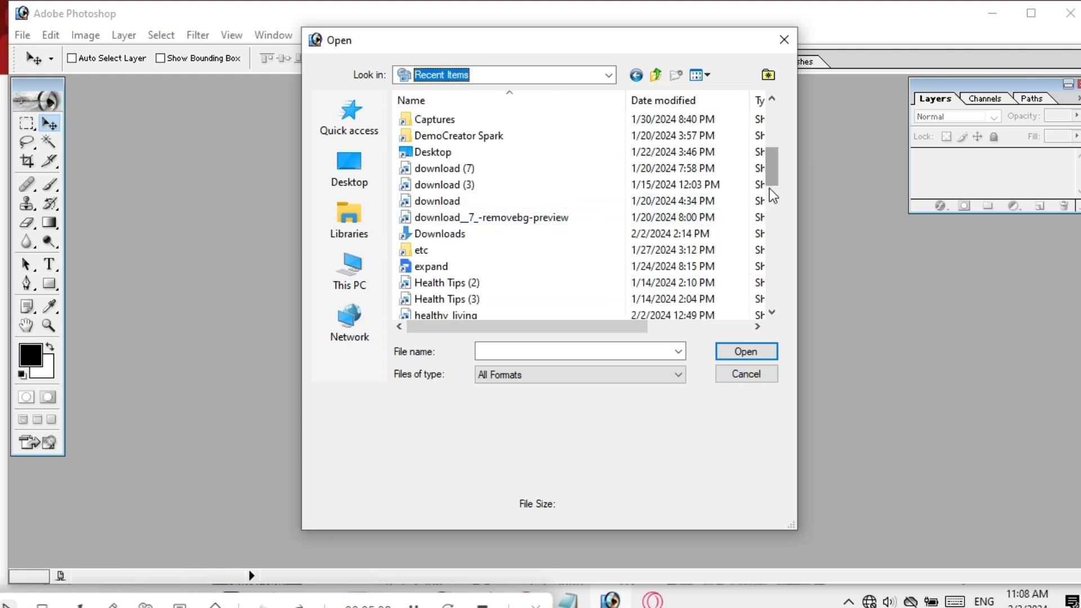
{"action": "scroll", "coordinate": [769, 189], "scroll_direction": "down", "scroll_amount": 1}
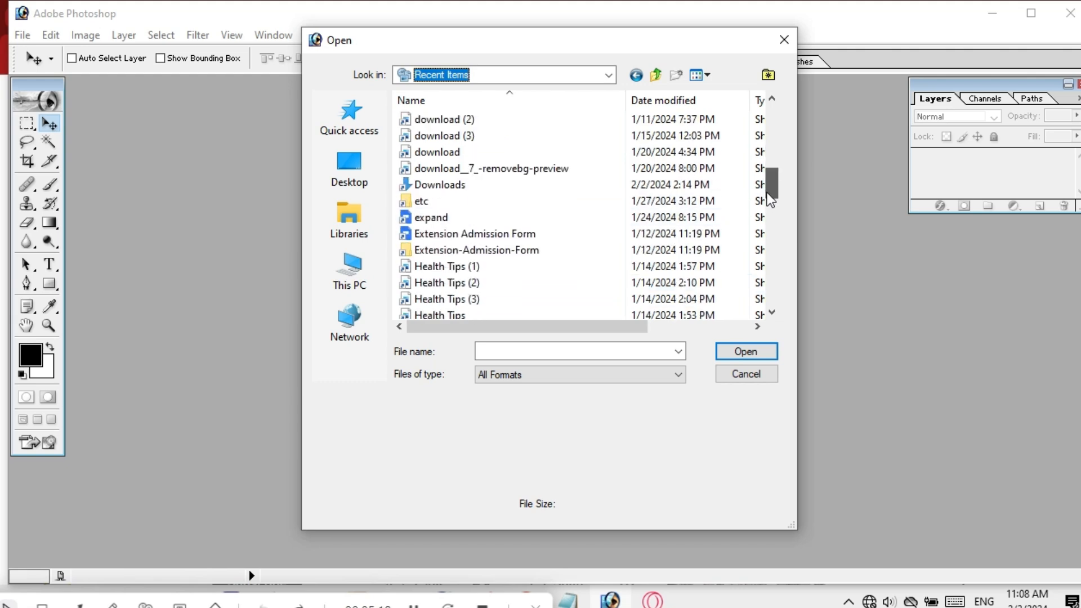
{"action": "left_click_drag", "start_coordinate": [769, 180], "coordinate": [763, 251]}
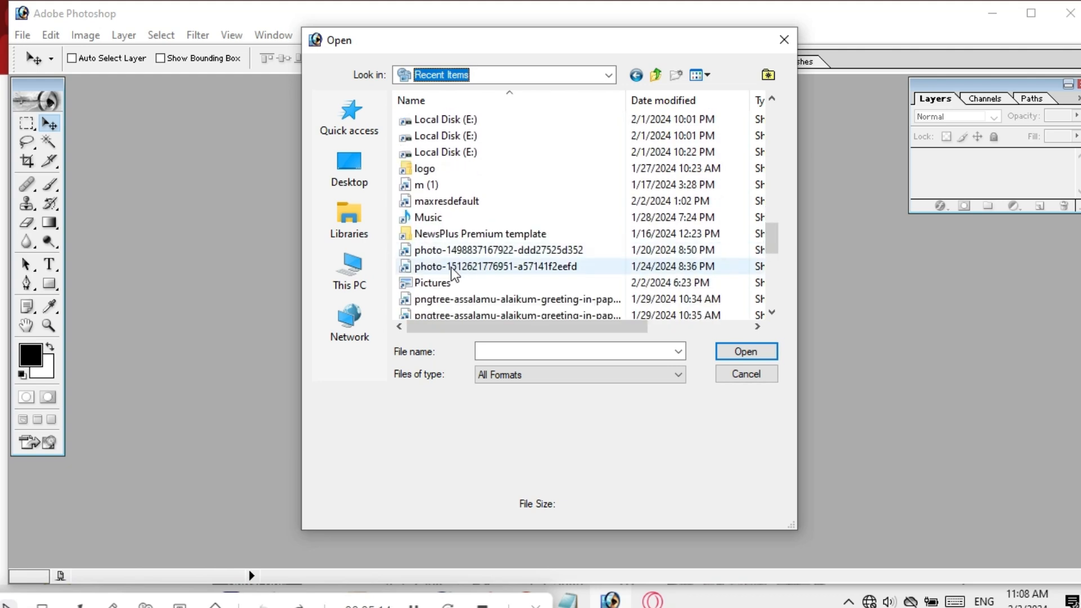
Open the Pictures folder, then close the Open dialog without opening anything.
{"action": "left_click", "coordinate": [443, 285]}
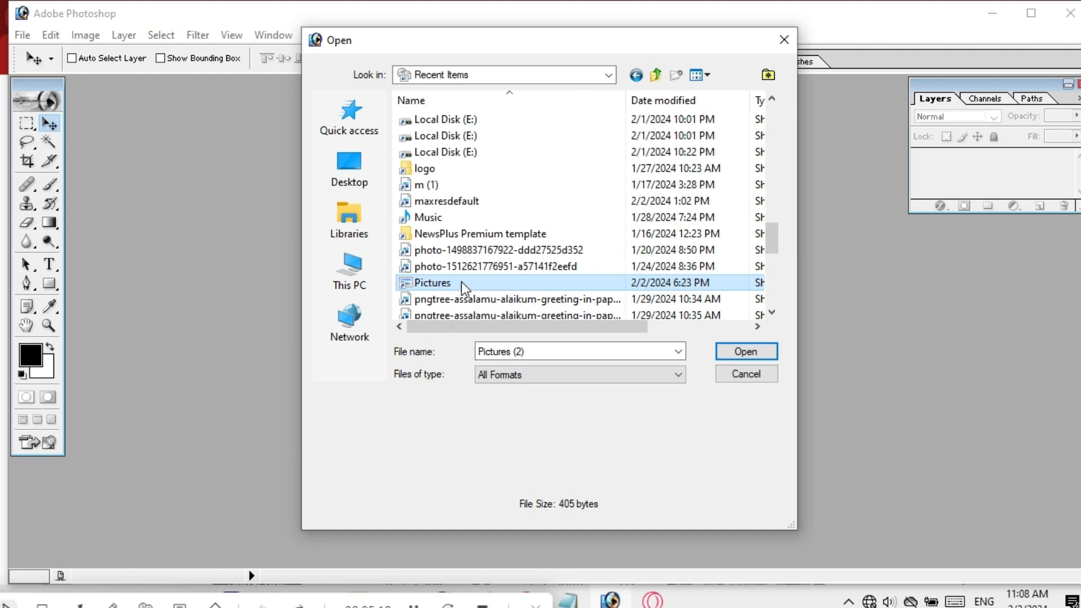
{"action": "double_click", "coordinate": [461, 281]}
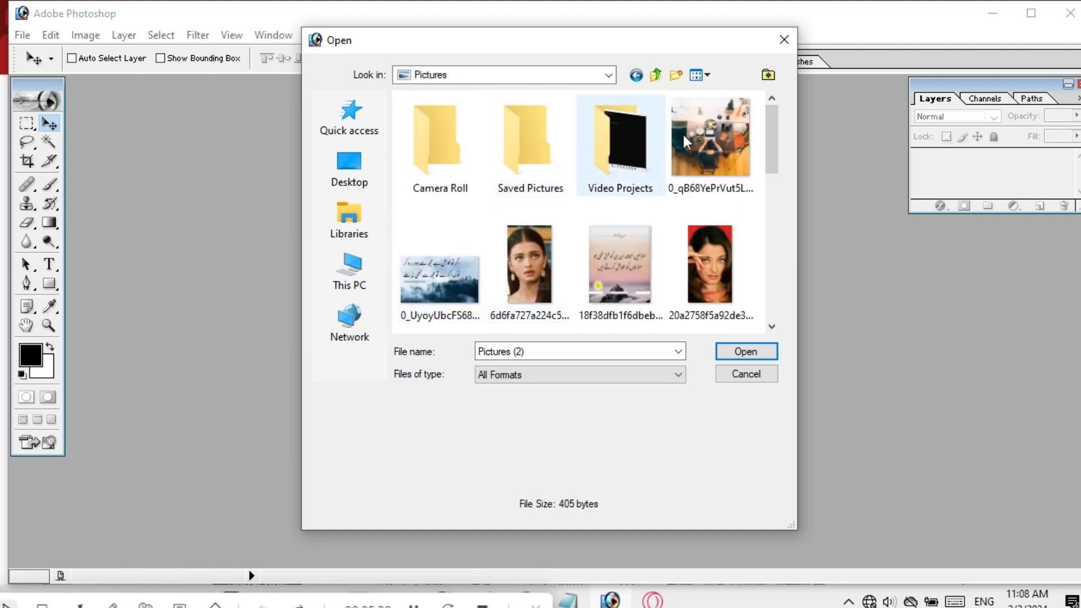
{"action": "left_click_drag", "start_coordinate": [770, 133], "coordinate": [749, 139]}
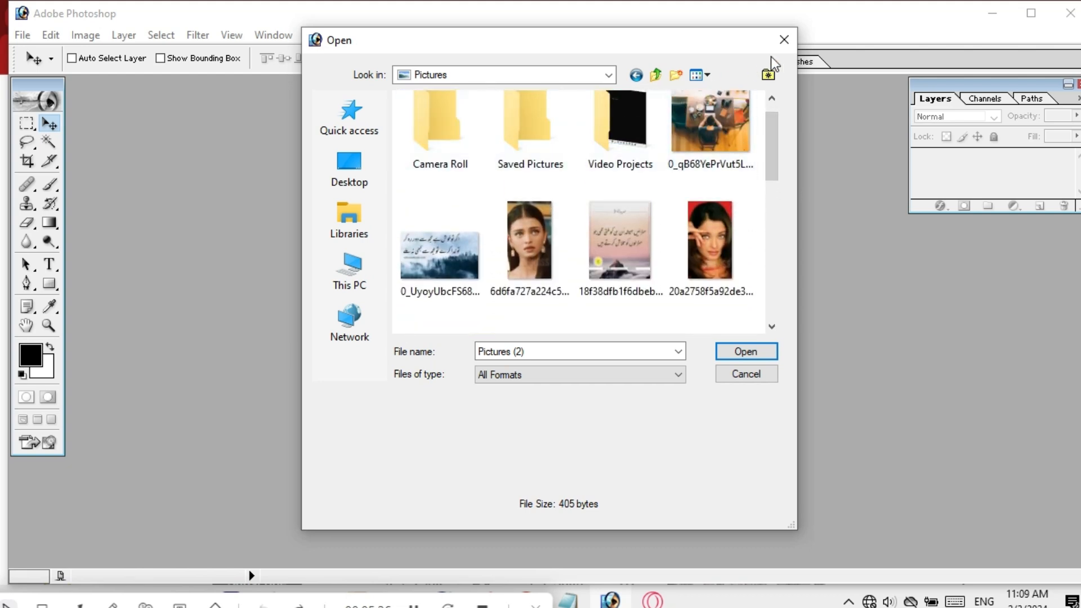
{"action": "left_click", "coordinate": [783, 40]}
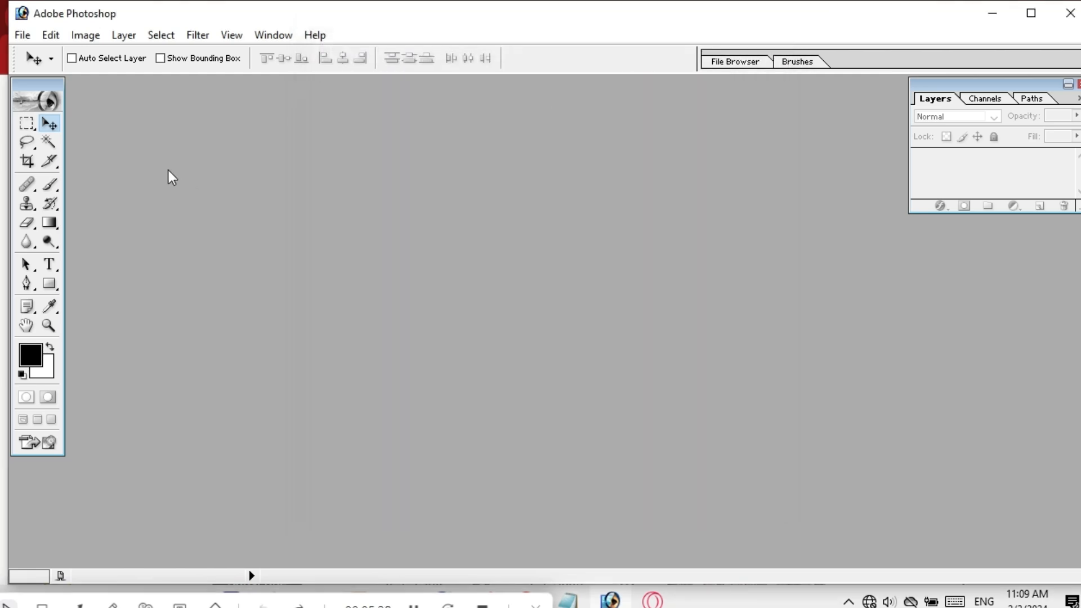
Reopen and close the Open dialog, then open and cancel File > Open As.
{"action": "double_click", "coordinate": [253, 259]}
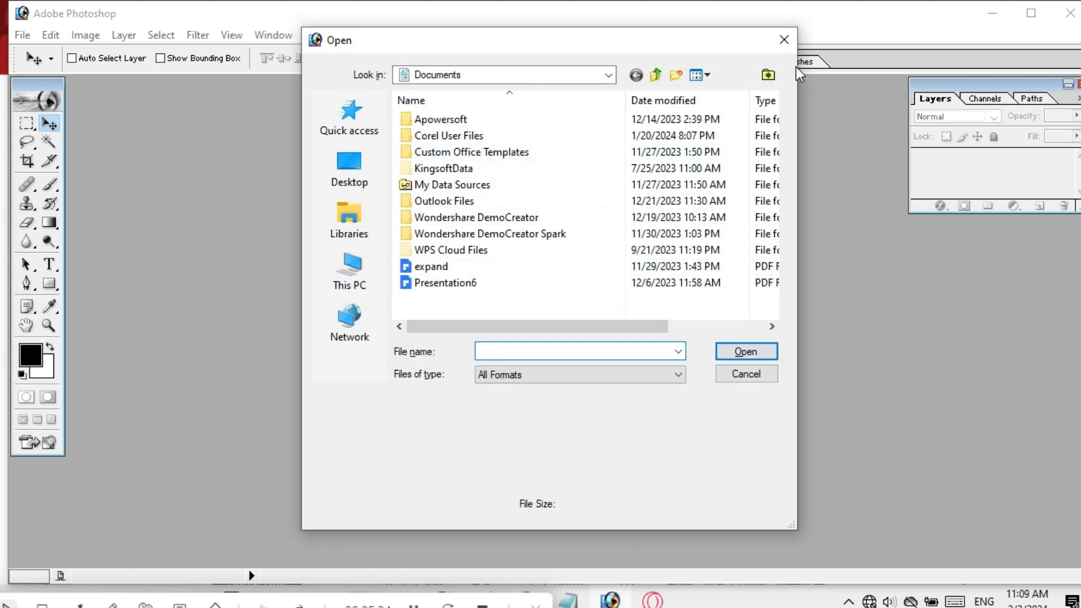
{"action": "left_click", "coordinate": [783, 50]}
{"action": "left_click", "coordinate": [32, 39]}
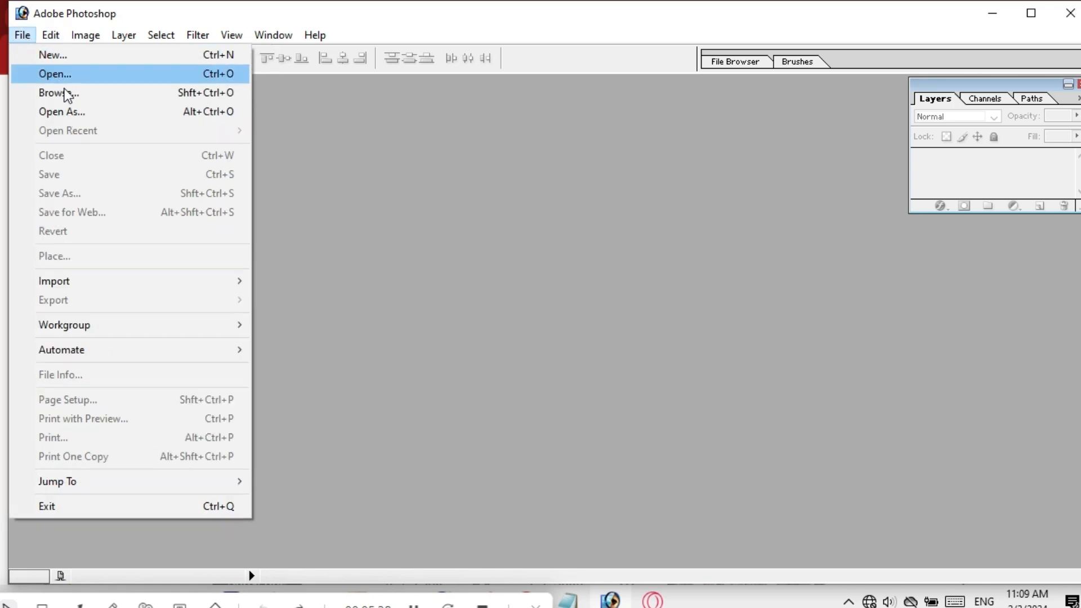
{"action": "left_click", "coordinate": [89, 113]}
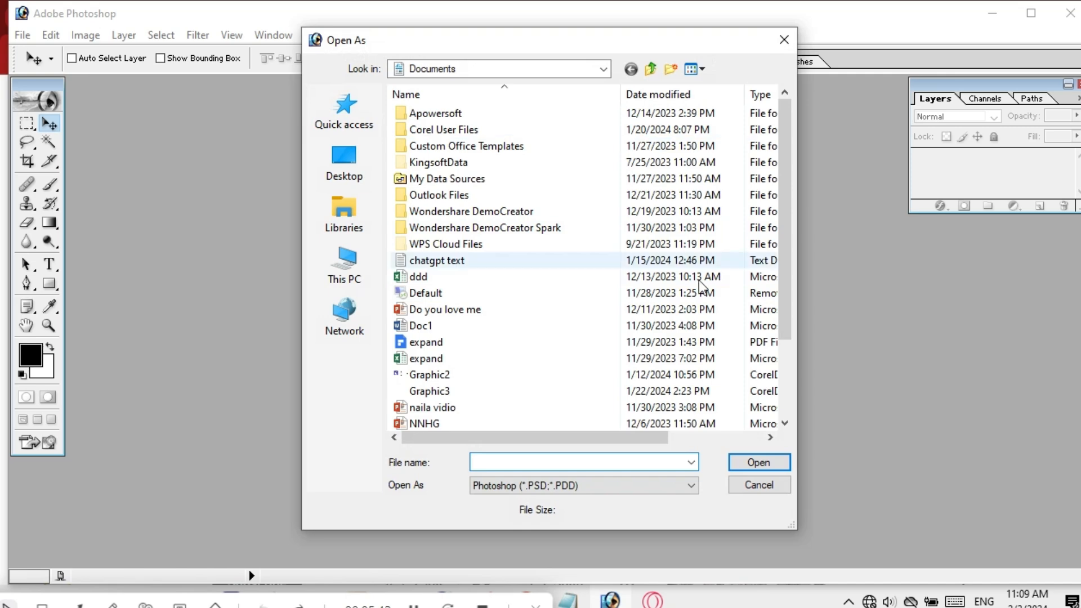
{"action": "left_click", "coordinate": [782, 40]}
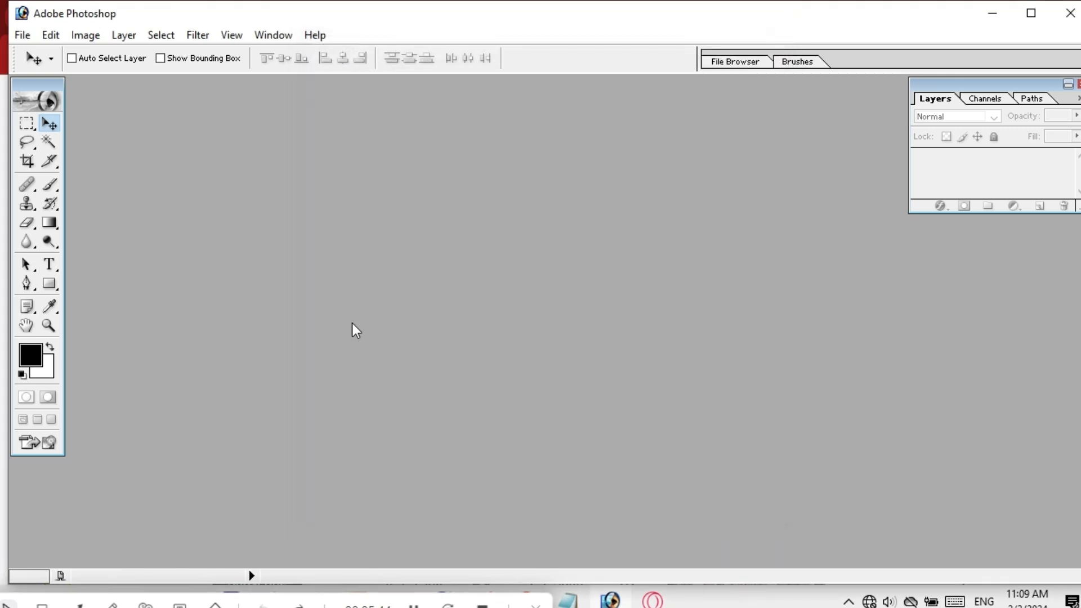
Reopen the Open dialog, switch Look in to Recent Items and enter the Pictures folder.
{"action": "double_click", "coordinate": [387, 303]}
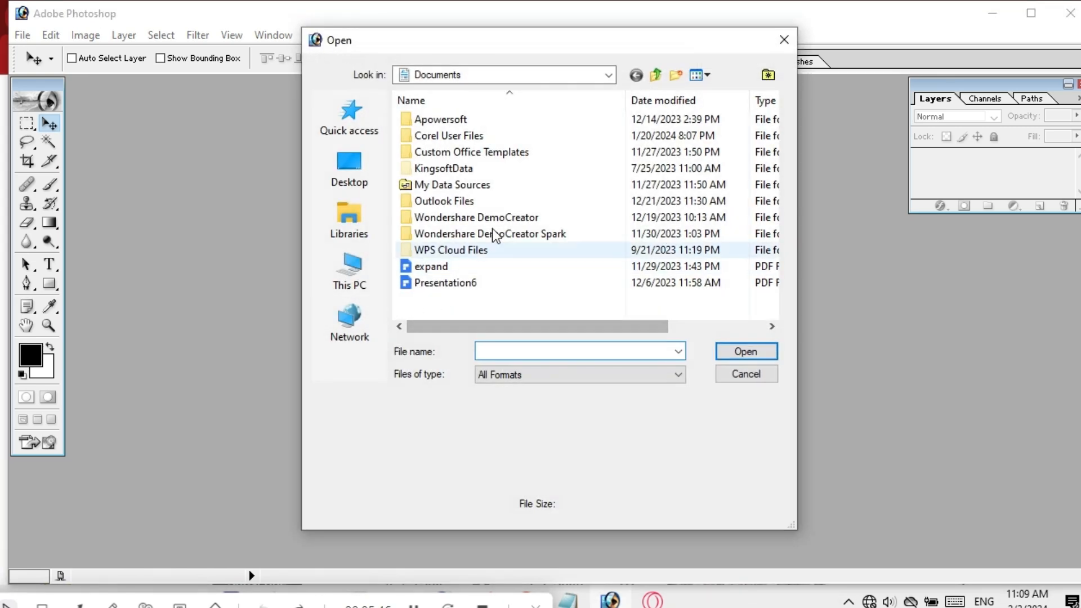
{"action": "left_click", "coordinate": [607, 74]}
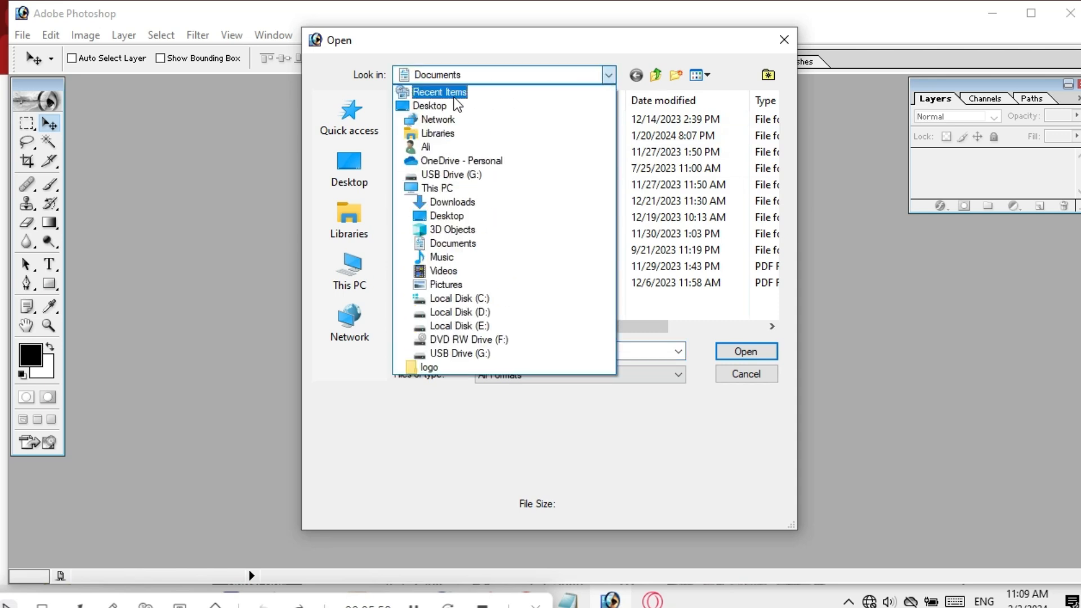
{"action": "left_click", "coordinate": [459, 93]}
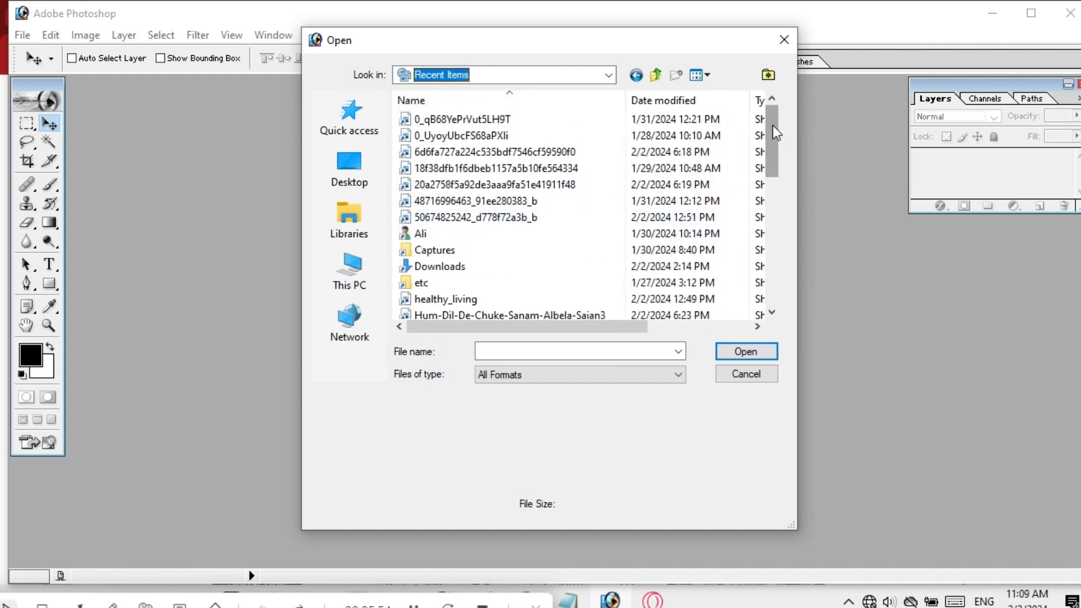
{"action": "mouse_move", "coordinate": [772, 125]}
{"action": "left_mouse_down"}
{"action": "mouse_move", "coordinate": [769, 192]}
{"action": "mouse_move", "coordinate": [743, 221]}
{"action": "left_mouse_up"}
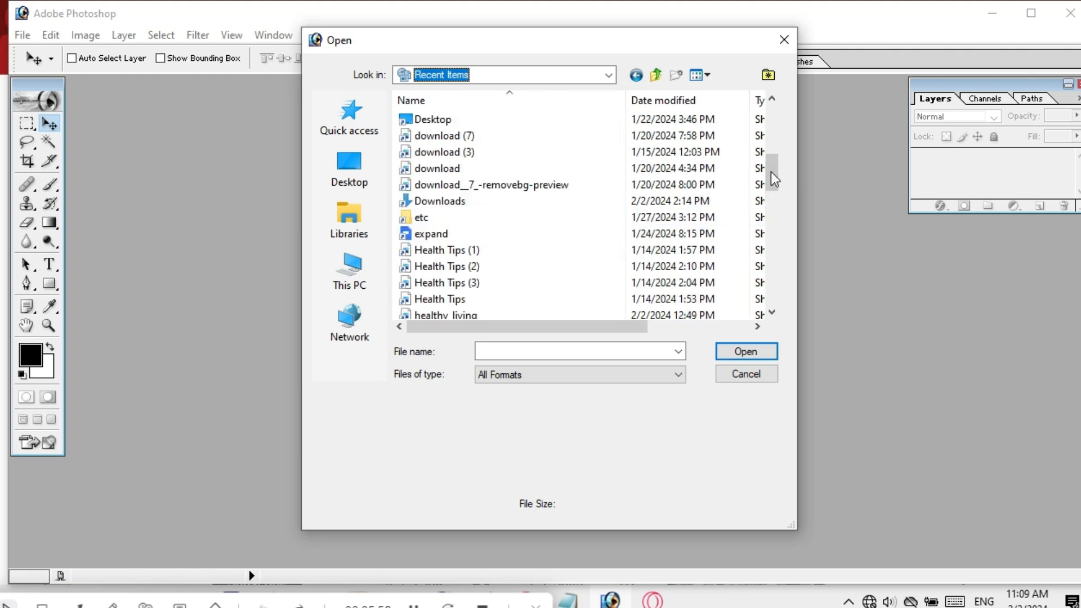
{"action": "left_click_drag", "start_coordinate": [772, 152], "coordinate": [760, 249]}
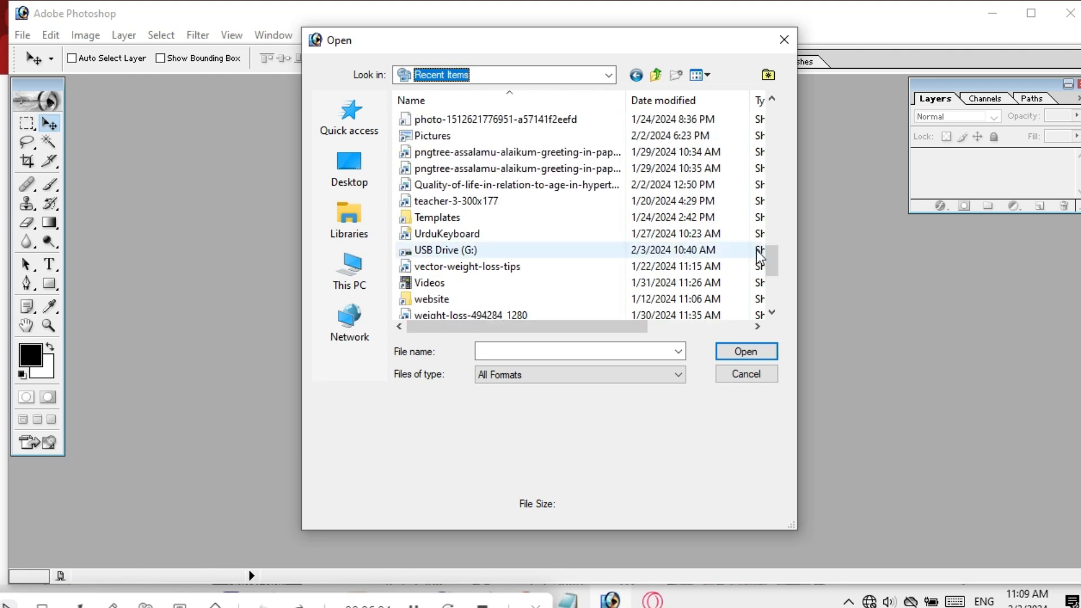
{"action": "double_click", "coordinate": [433, 135]}
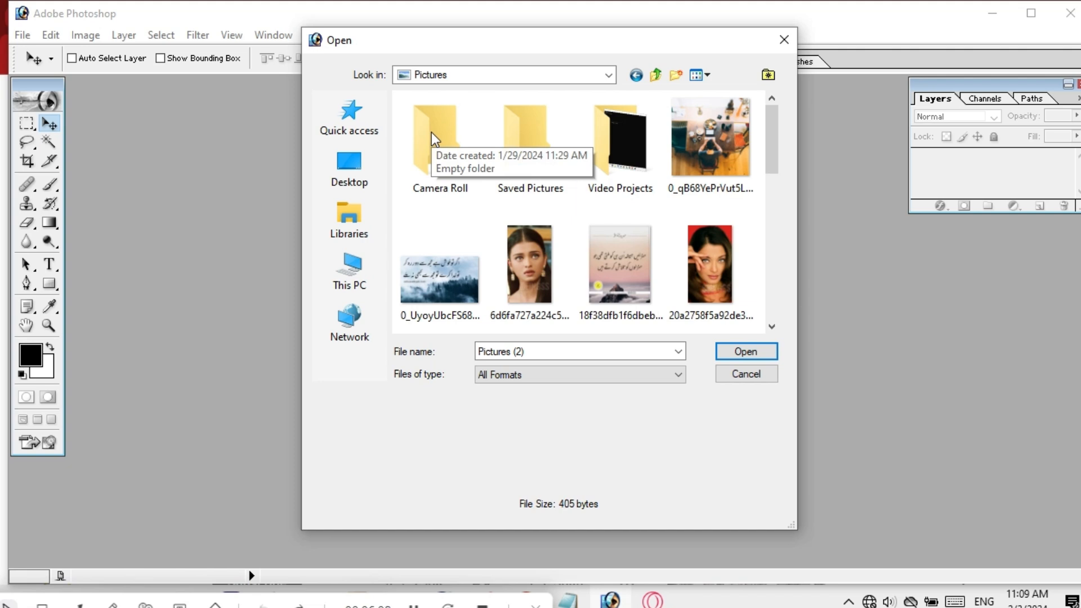
Try the medium, small and list views, settling on large thumbnails in the Open dialog.
{"action": "left_click", "coordinate": [711, 77]}
{"action": "left_click", "coordinate": [711, 134]}
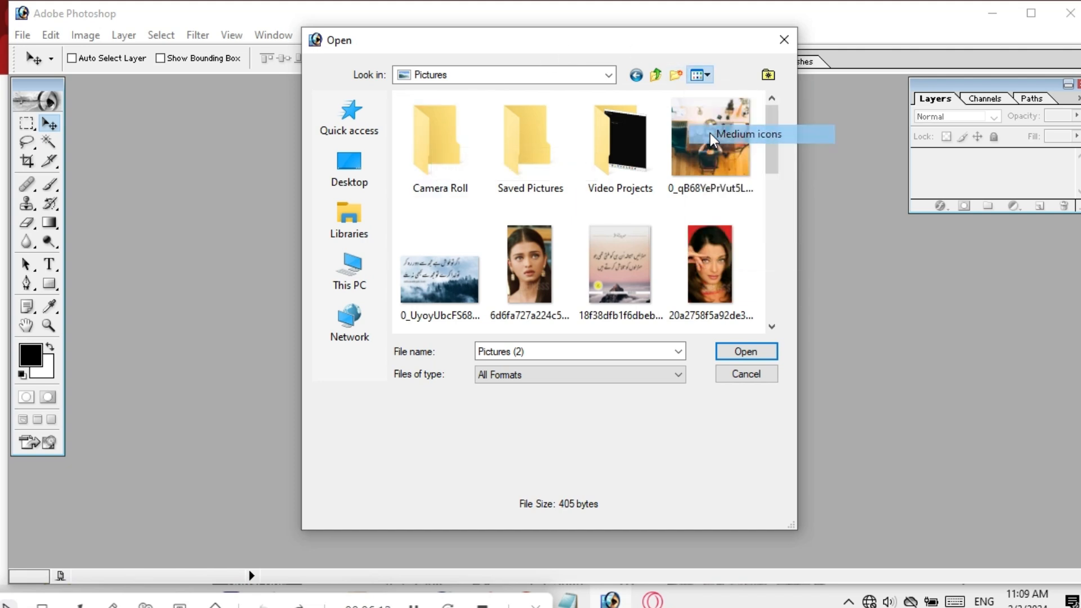
{"action": "left_click", "coordinate": [708, 74]}
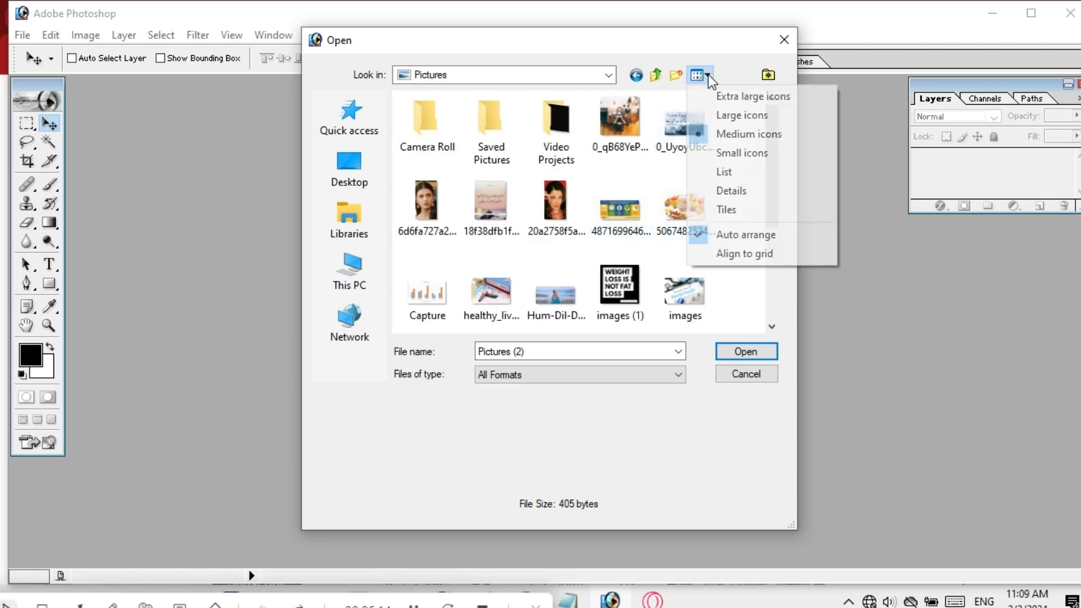
{"action": "left_click", "coordinate": [705, 156]}
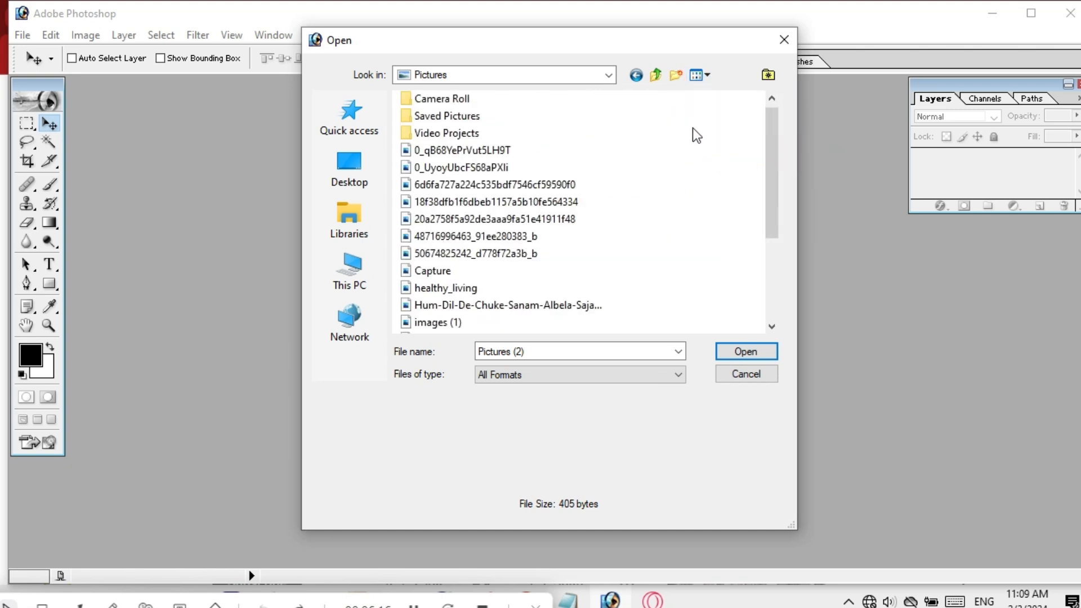
{"action": "left_click", "coordinate": [705, 78]}
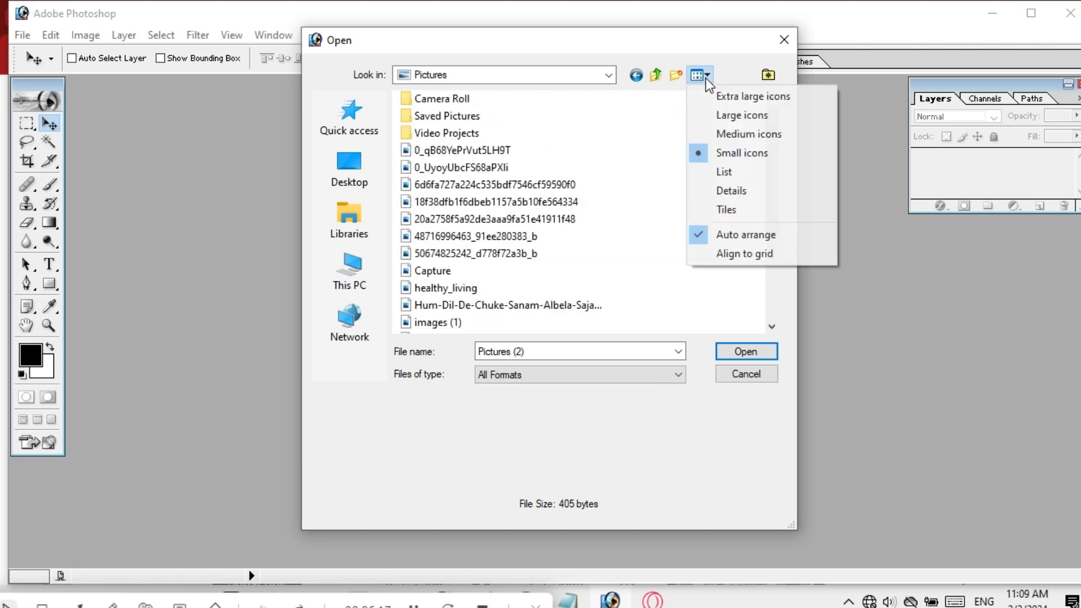
{"action": "left_click", "coordinate": [705, 172]}
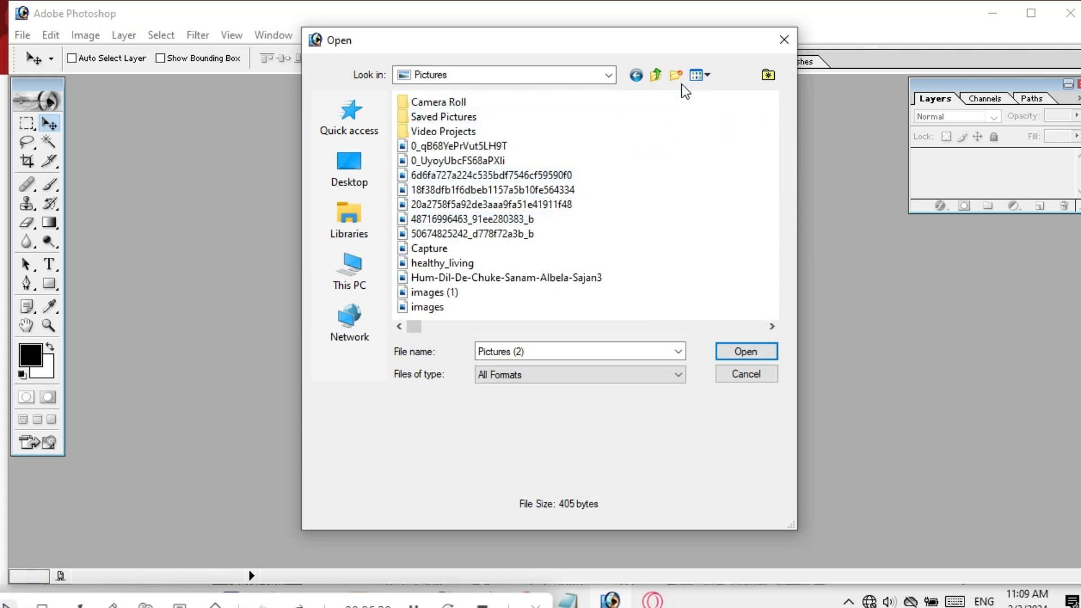
{"action": "left_click", "coordinate": [704, 78]}
{"action": "left_click", "coordinate": [703, 109]}
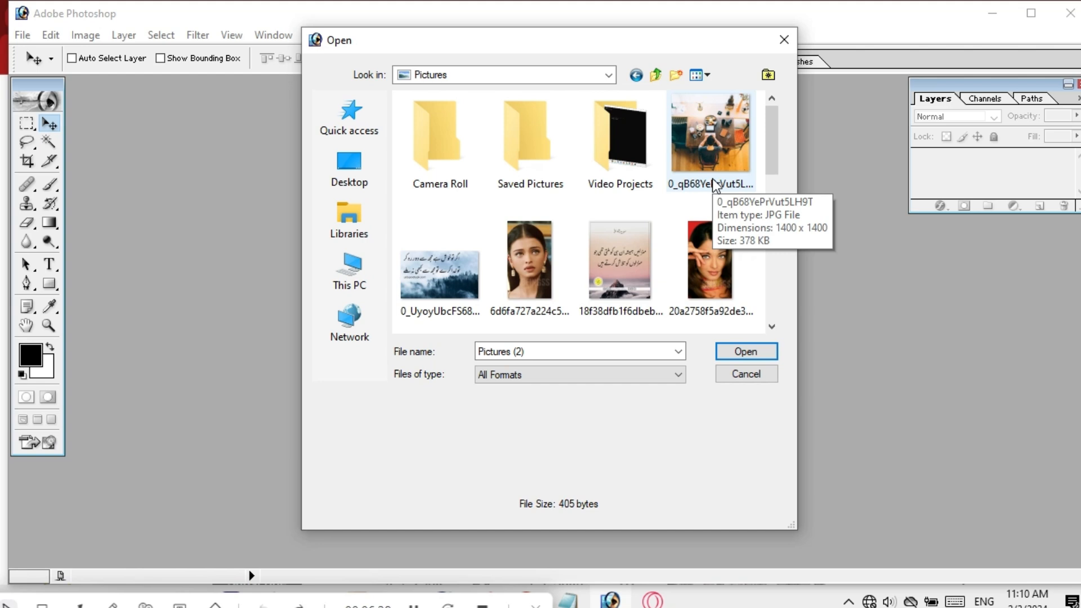
Select the portrait JPG 6d6fa727a224c535bdf7546cf59590f0 and open it.
{"action": "mouse_move", "coordinate": [769, 133]}
{"action": "left_mouse_down"}
{"action": "mouse_move", "coordinate": [769, 189]}
{"action": "mouse_move", "coordinate": [769, 136]}
{"action": "left_mouse_up"}
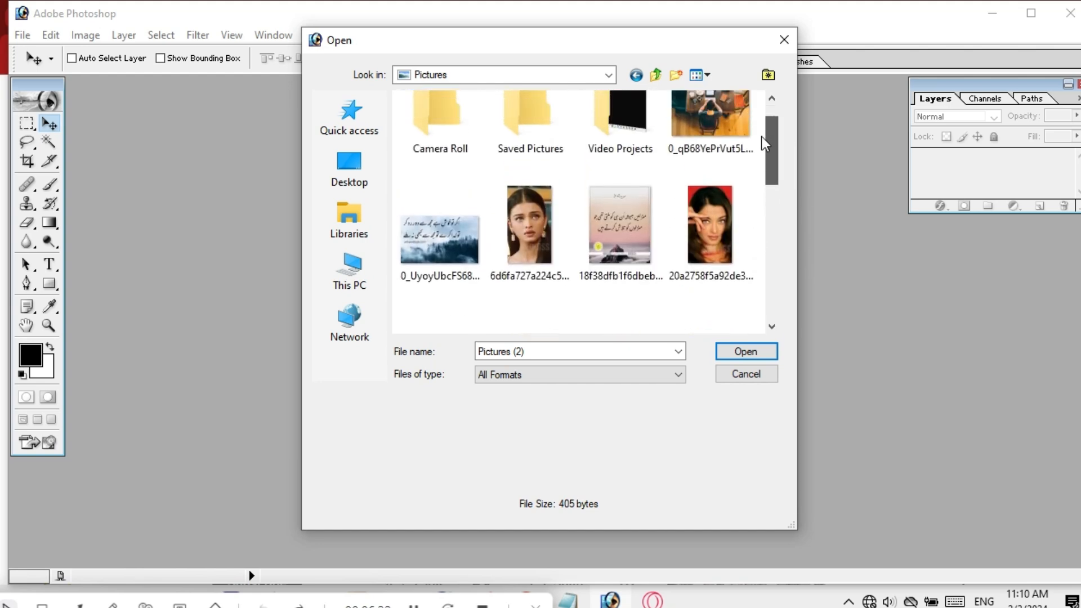
{"action": "left_click", "coordinate": [528, 236]}
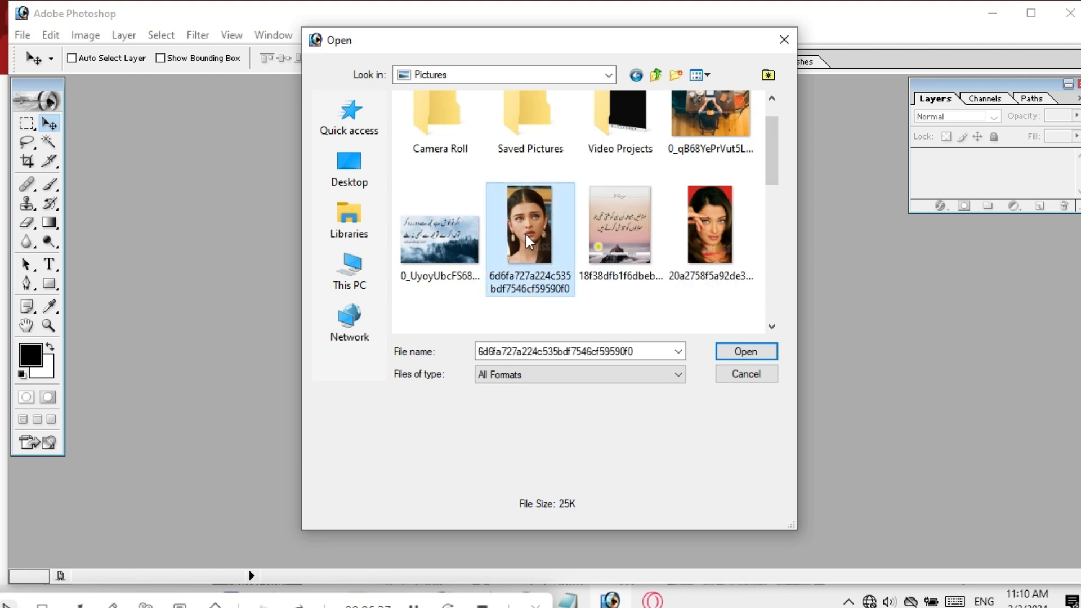
{"action": "left_click", "coordinate": [747, 354]}
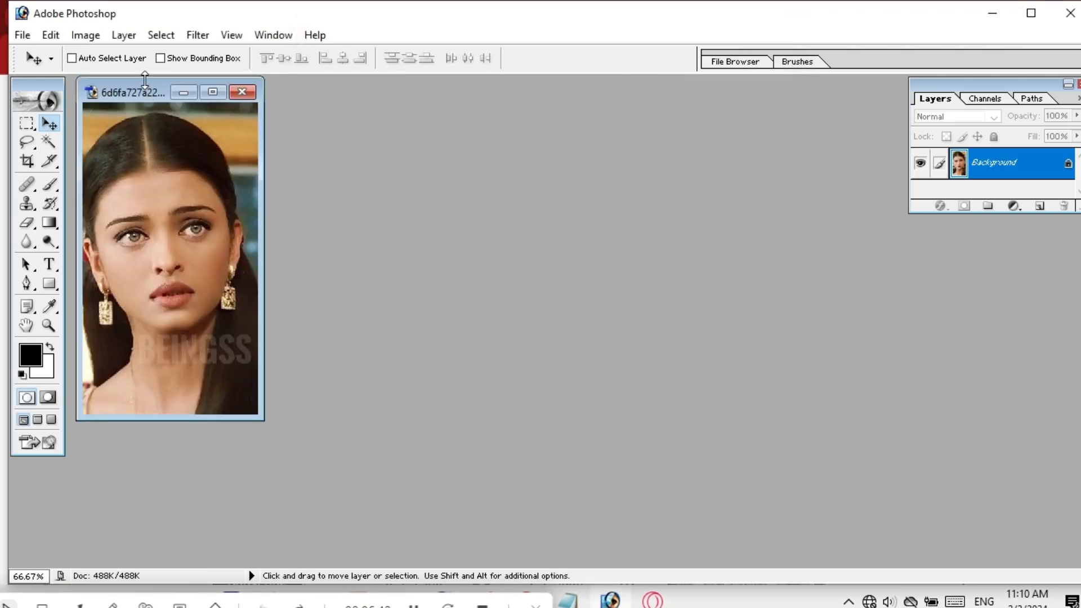
{"action": "left_click_drag", "start_coordinate": [149, 94], "coordinate": [293, 137]}
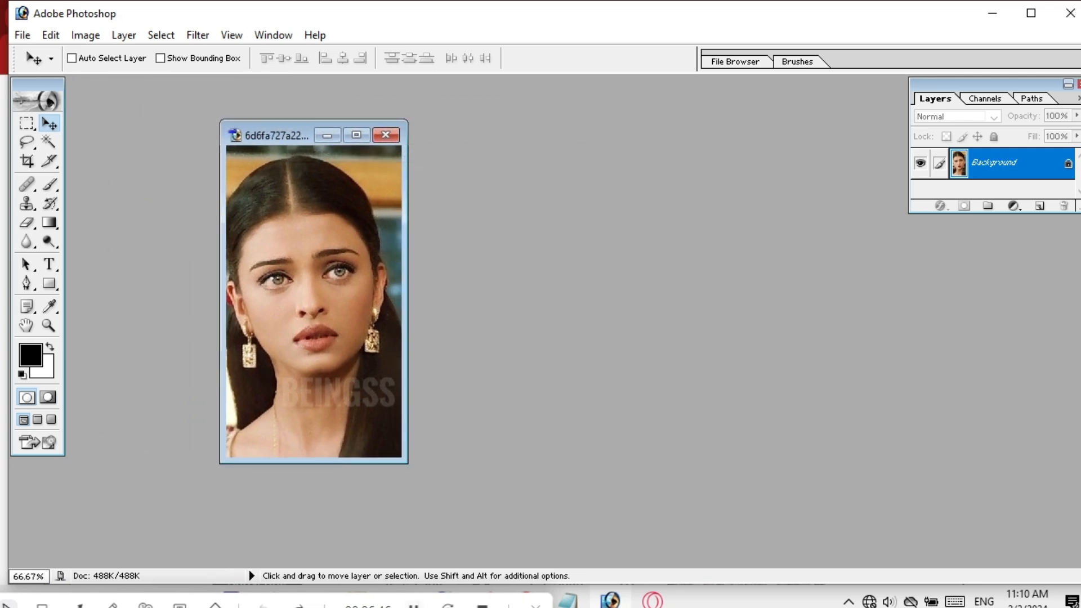
{"action": "left_click", "coordinate": [414, 604]}
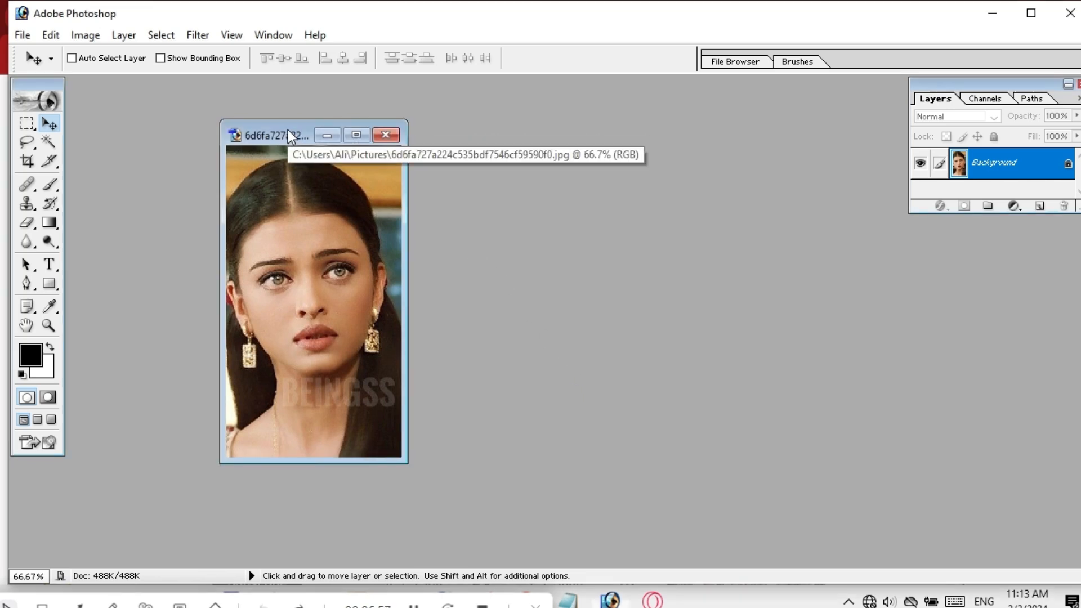
{"action": "left_click_drag", "start_coordinate": [289, 129], "coordinate": [221, 116]}
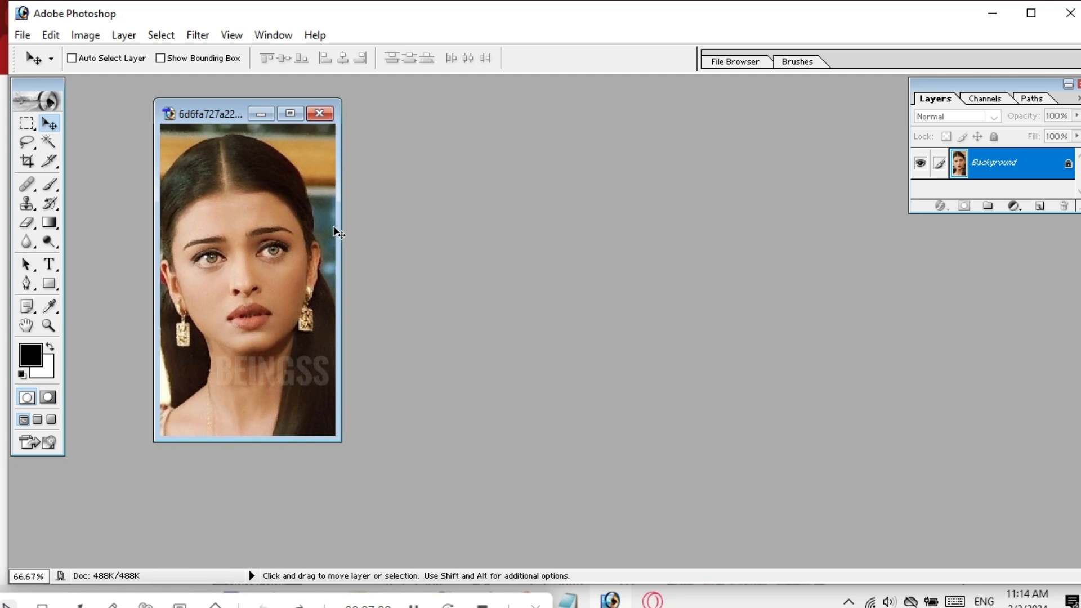
Duplicate the portrait with its default copy name and place it beside the original.
{"action": "right_click", "coordinate": [214, 109]}
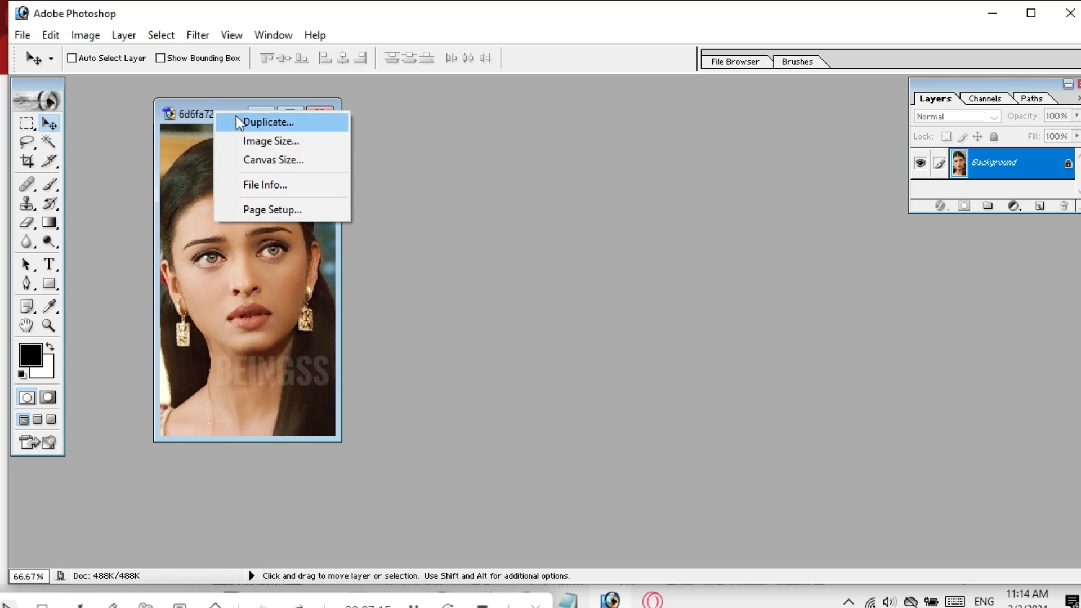
{"action": "left_click", "coordinate": [277, 127]}
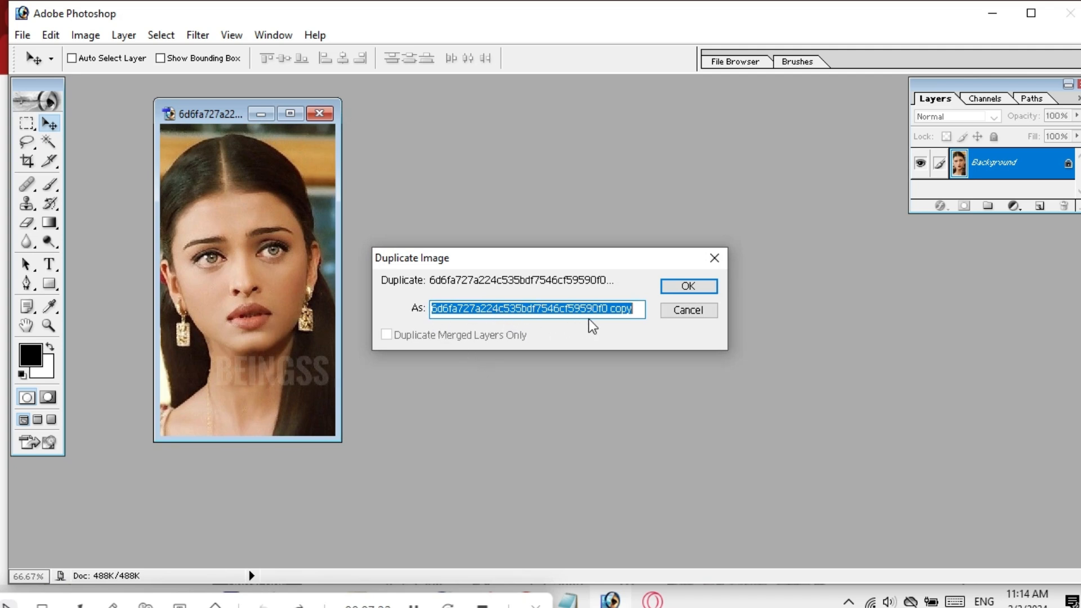
{"action": "left_click", "coordinate": [667, 287]}
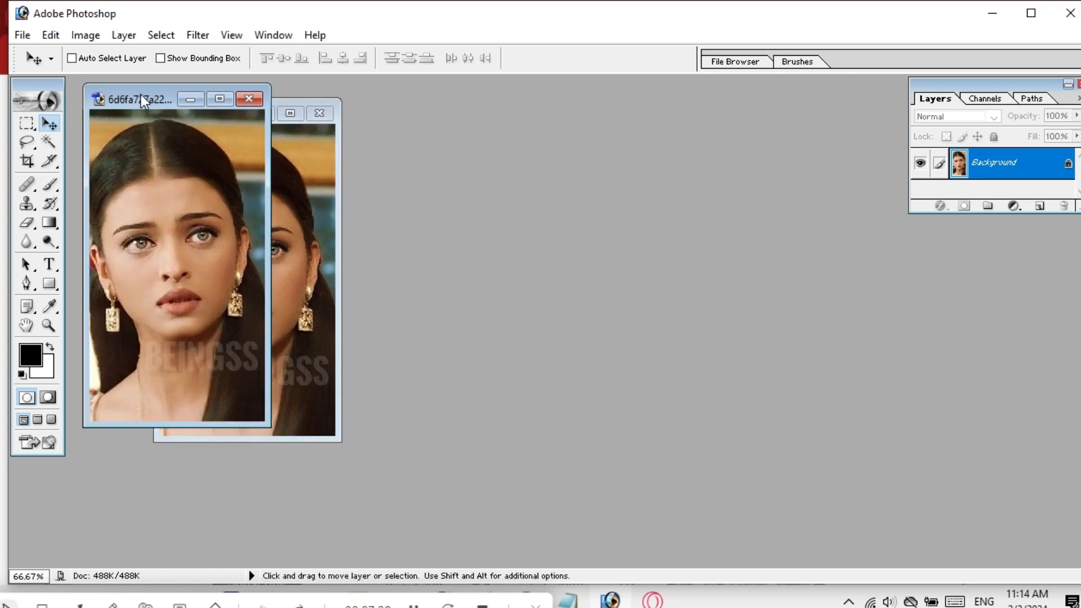
{"action": "left_click_drag", "start_coordinate": [141, 96], "coordinate": [417, 112]}
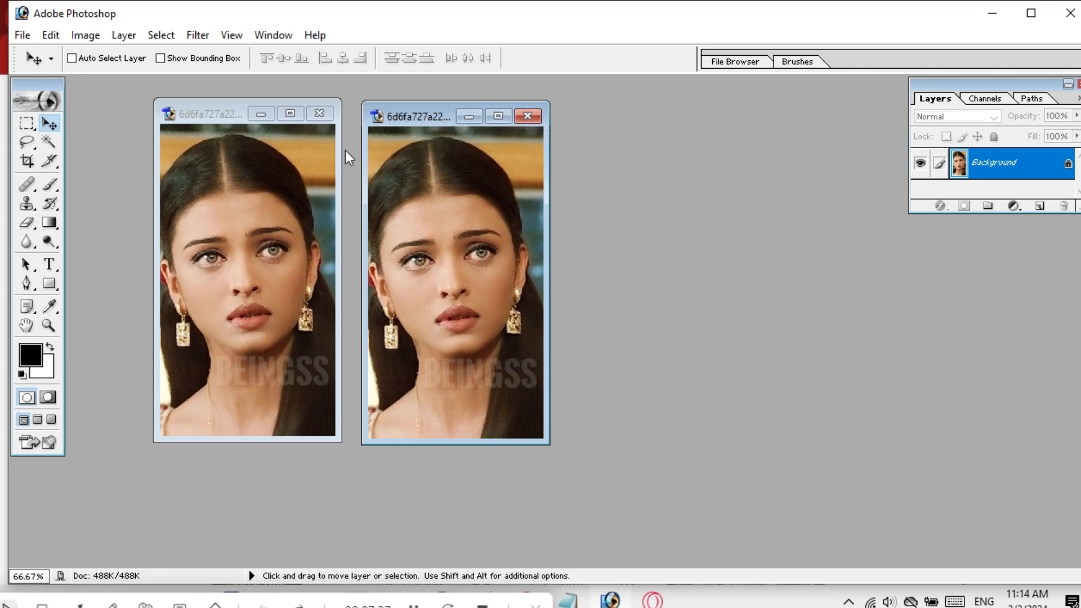
Switch between the two image windows and stack the duplicate over the original.
{"action": "left_click", "coordinate": [249, 210]}
{"action": "left_click", "coordinate": [410, 222]}
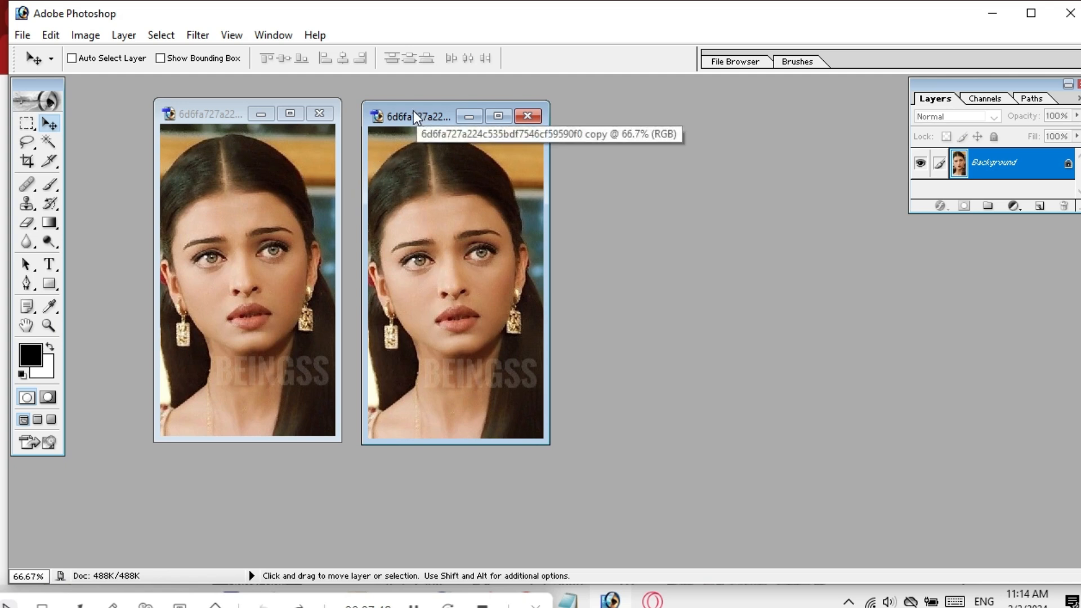
{"action": "left_click_drag", "start_coordinate": [413, 110], "coordinate": [210, 114]}
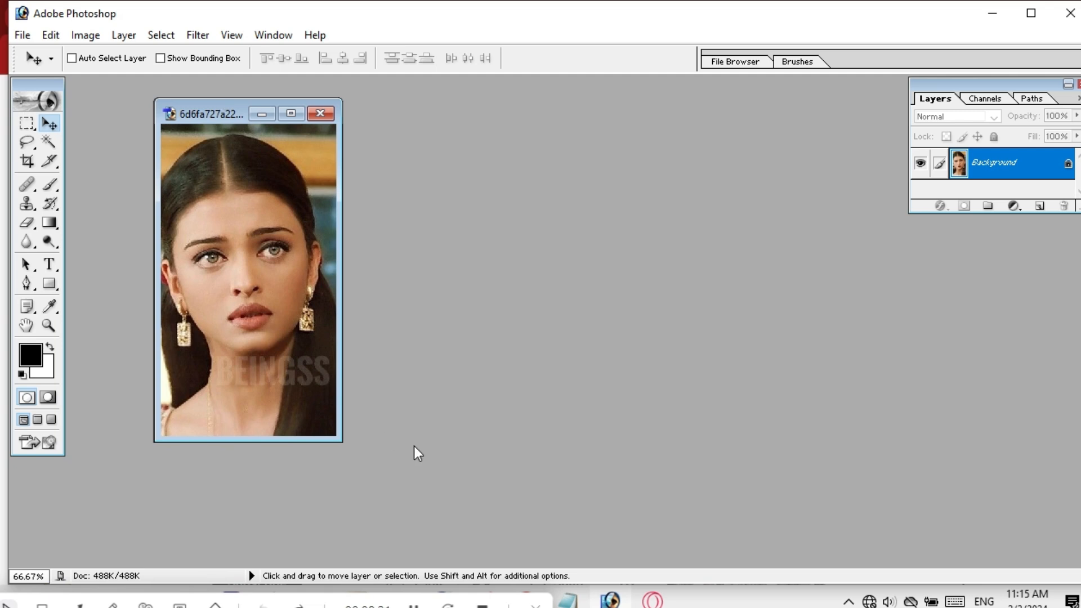
{"action": "left_click", "coordinate": [414, 606]}
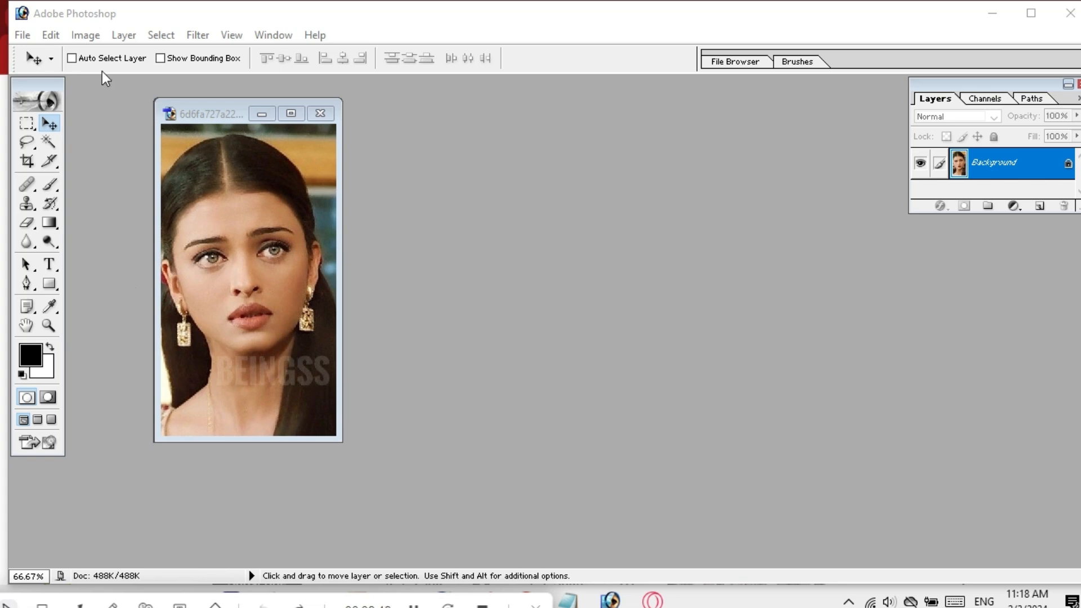
Set the copy's Image Size width from 306 to 500 pixels with proportions constrained (500 × 889).
{"action": "right_click", "coordinate": [211, 114]}
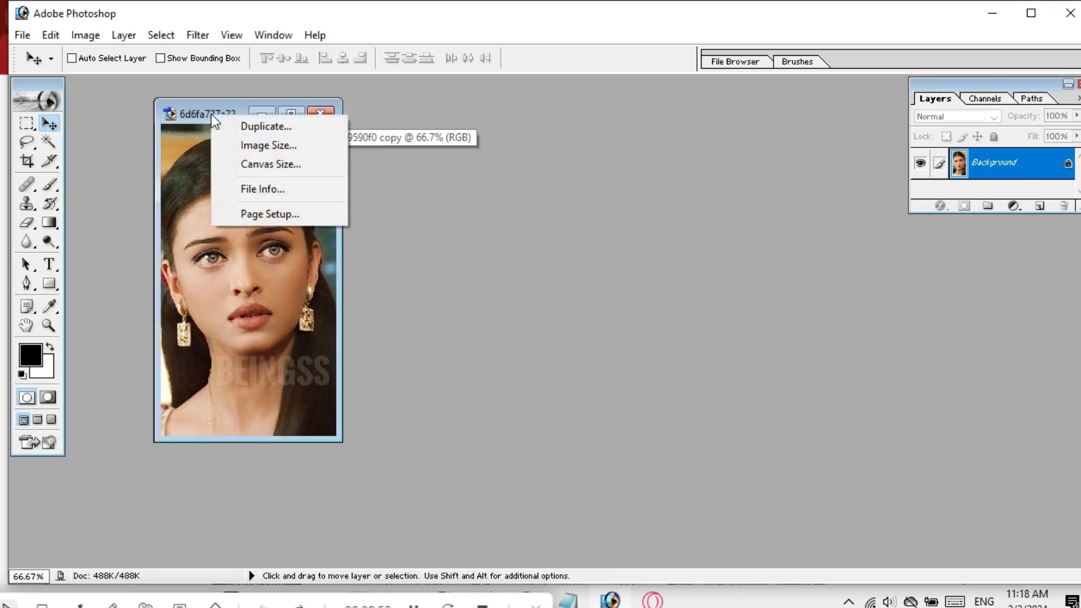
{"action": "left_click", "coordinate": [260, 145]}
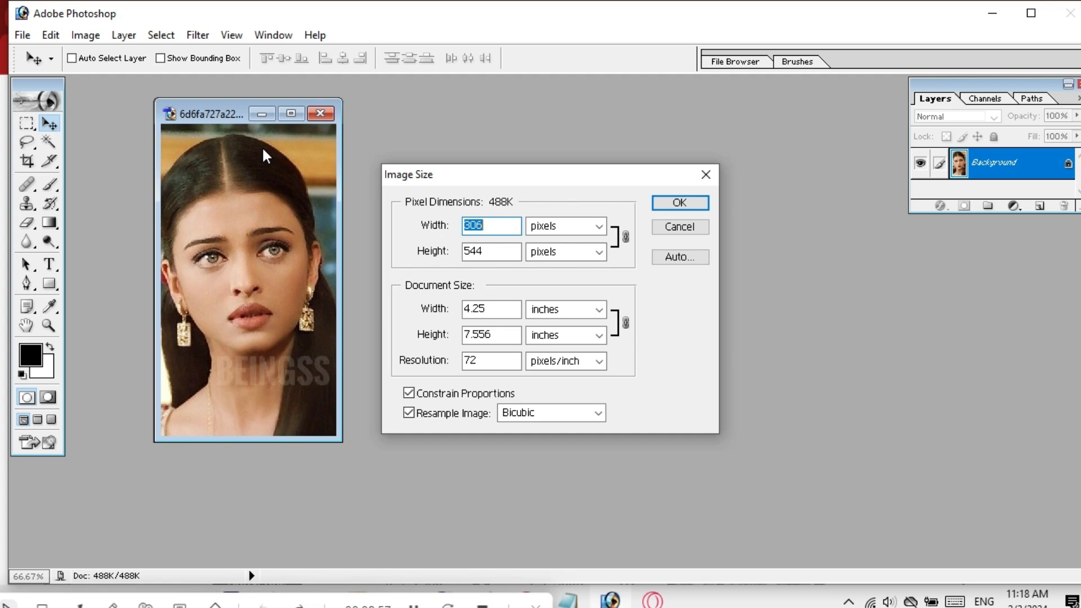
{"action": "left_click_drag", "start_coordinate": [556, 175], "coordinate": [588, 133]}
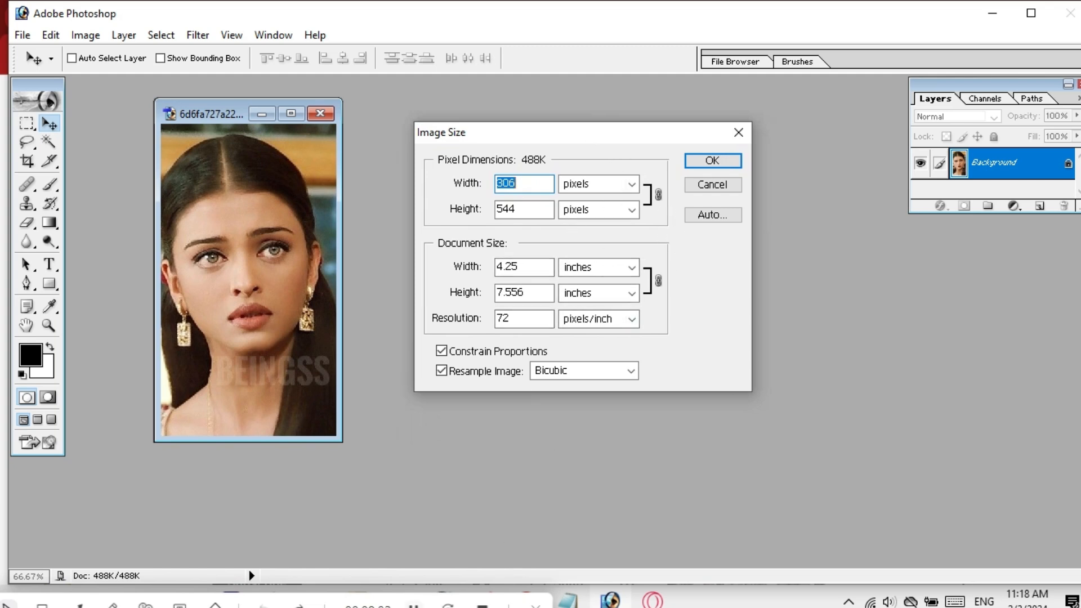
{"action": "left_click", "coordinate": [414, 605]}
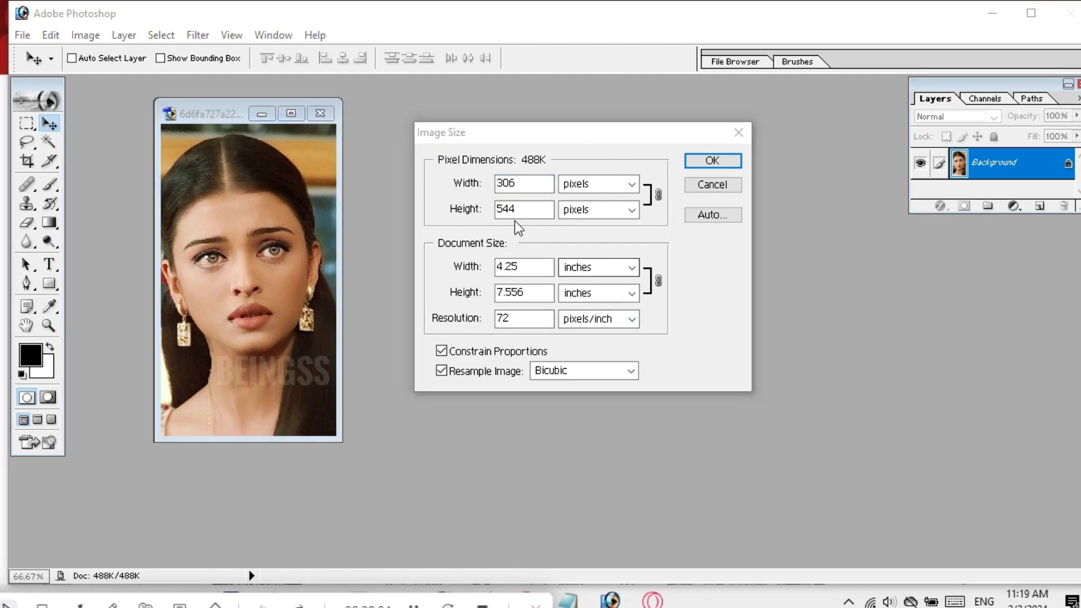
{"action": "left_click", "coordinate": [522, 183]}
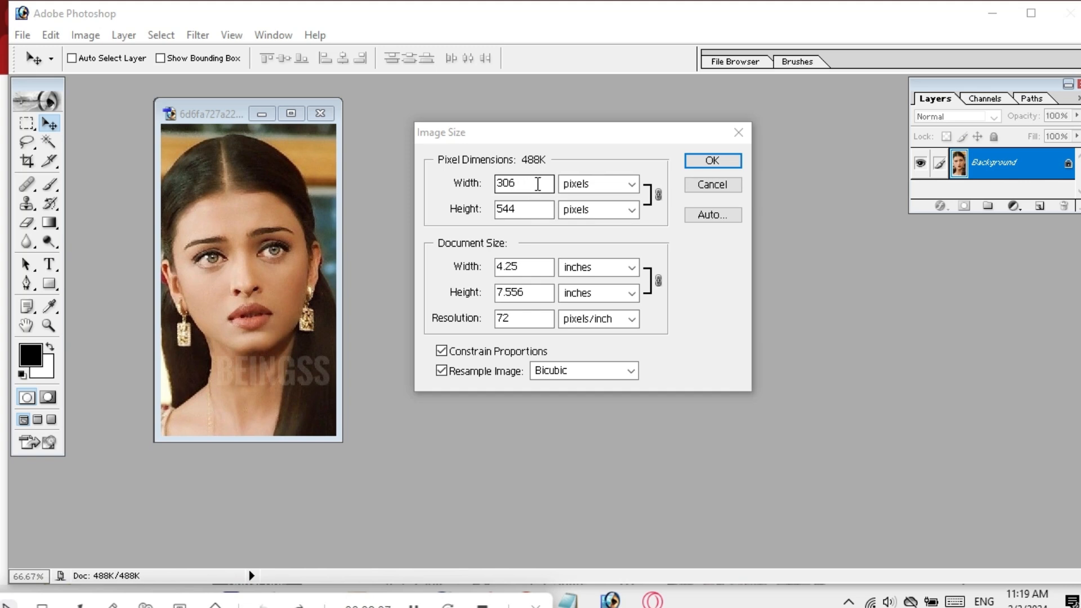
{"action": "double_click", "coordinate": [537, 184]}
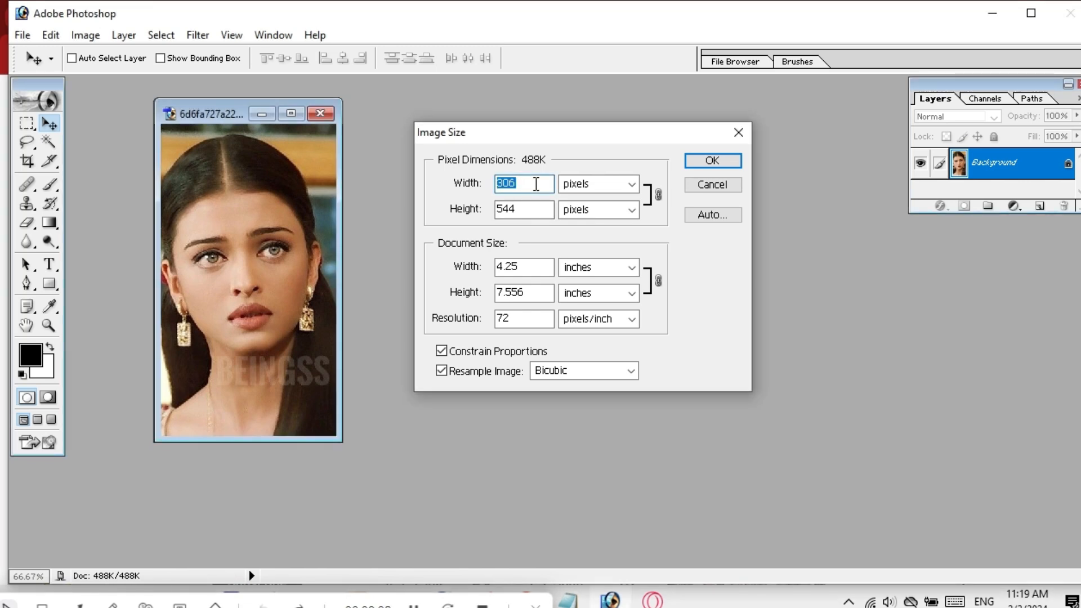
{"action": "key", "text": "BackSpace"}
{"action": "type", "text": "500"}
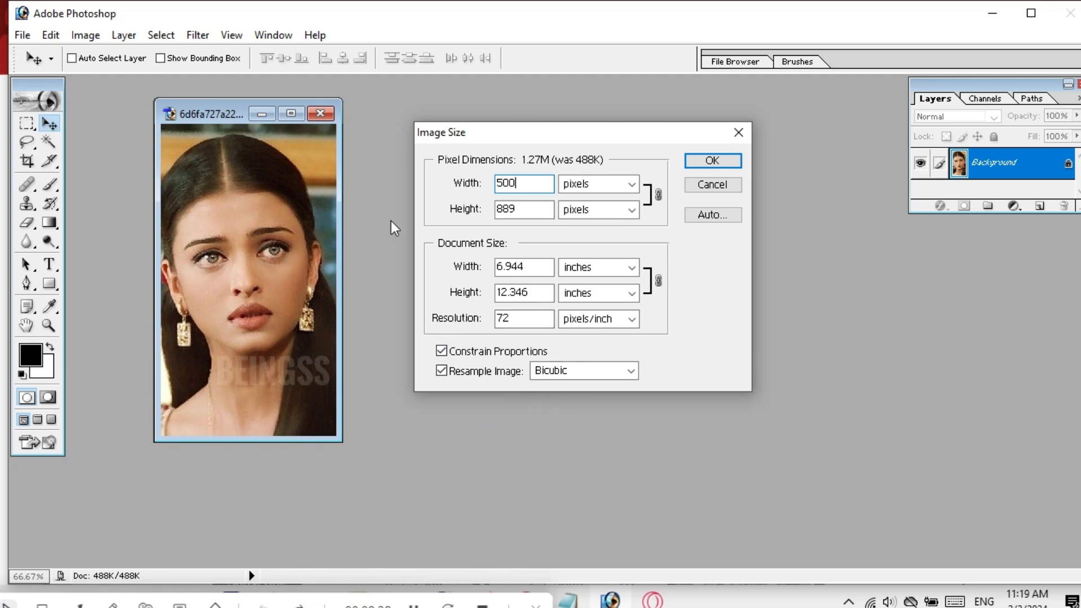
{"action": "left_click", "coordinate": [720, 160]}
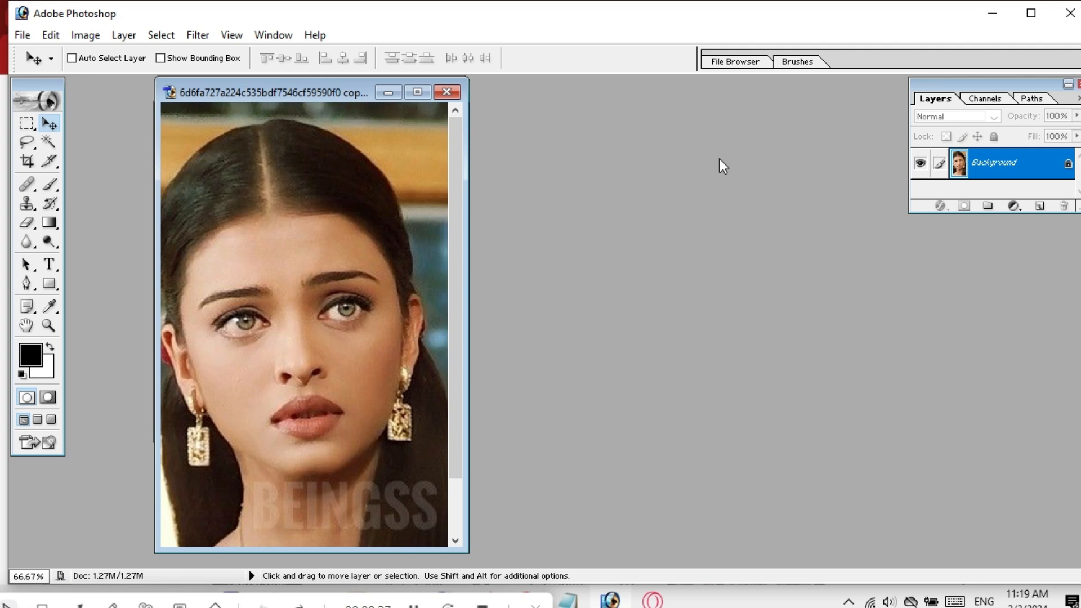
Uncheck Constrain Proportions and change the width to 600 pixels, height staying 889.
{"action": "right_click", "coordinate": [305, 87]}
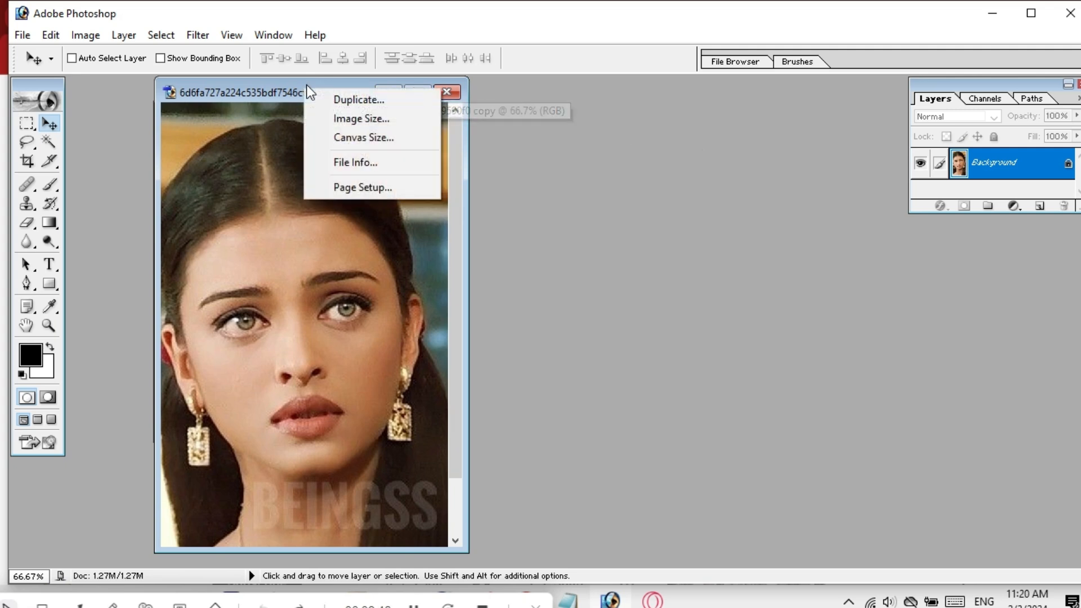
{"action": "left_click", "coordinate": [345, 116]}
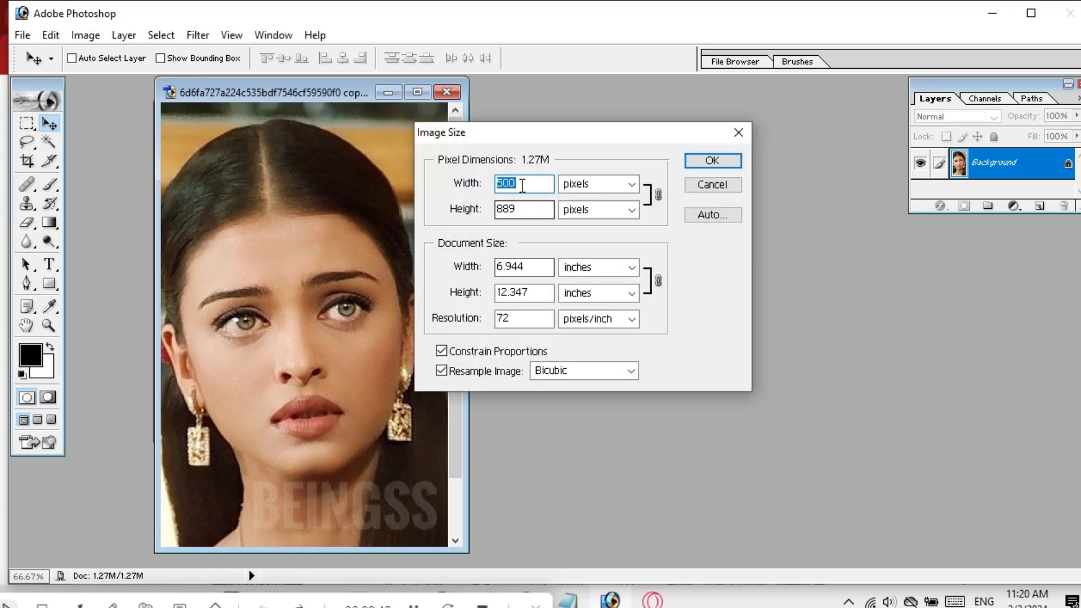
{"action": "left_click", "coordinate": [442, 352]}
{"action": "left_click", "coordinate": [530, 182]}
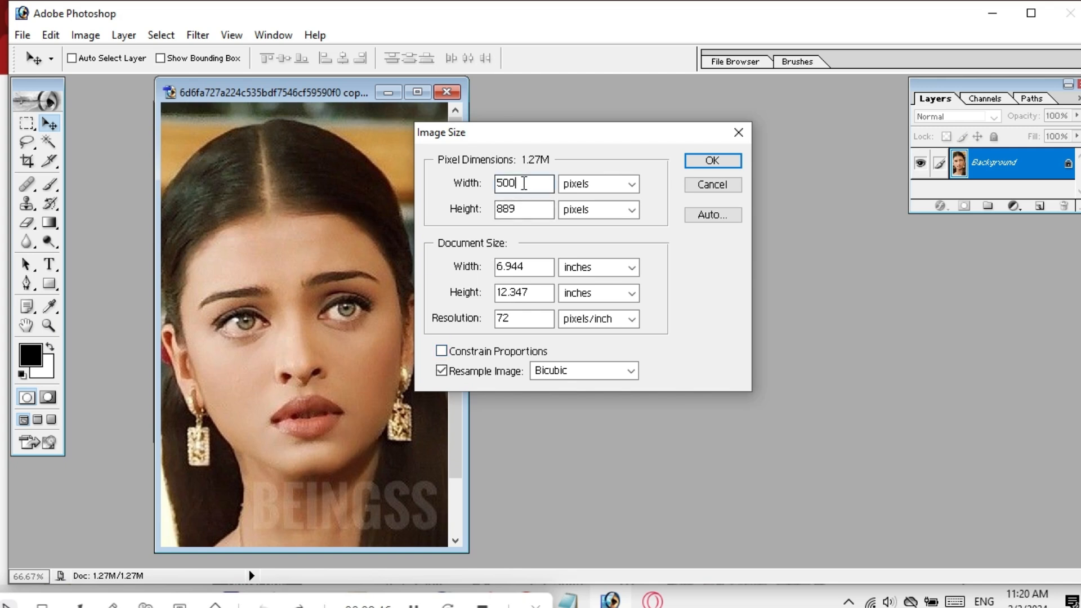
{"action": "key", "text": "BackSpace"}
{"action": "key", "text": "BackSpace"}
{"action": "key", "text": "BackSpace"}
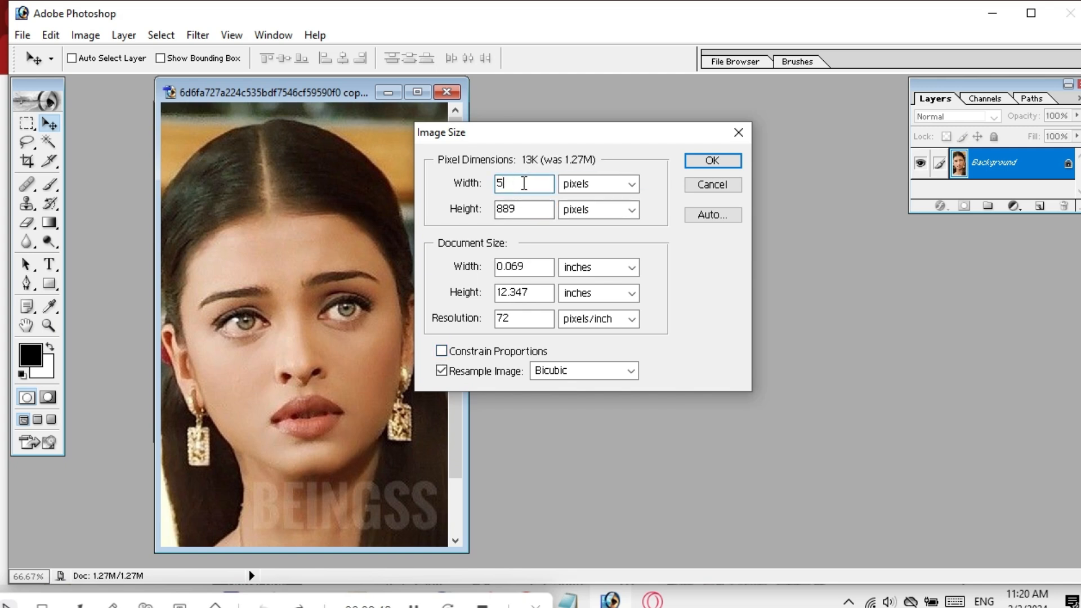
{"action": "type", "text": "600"}
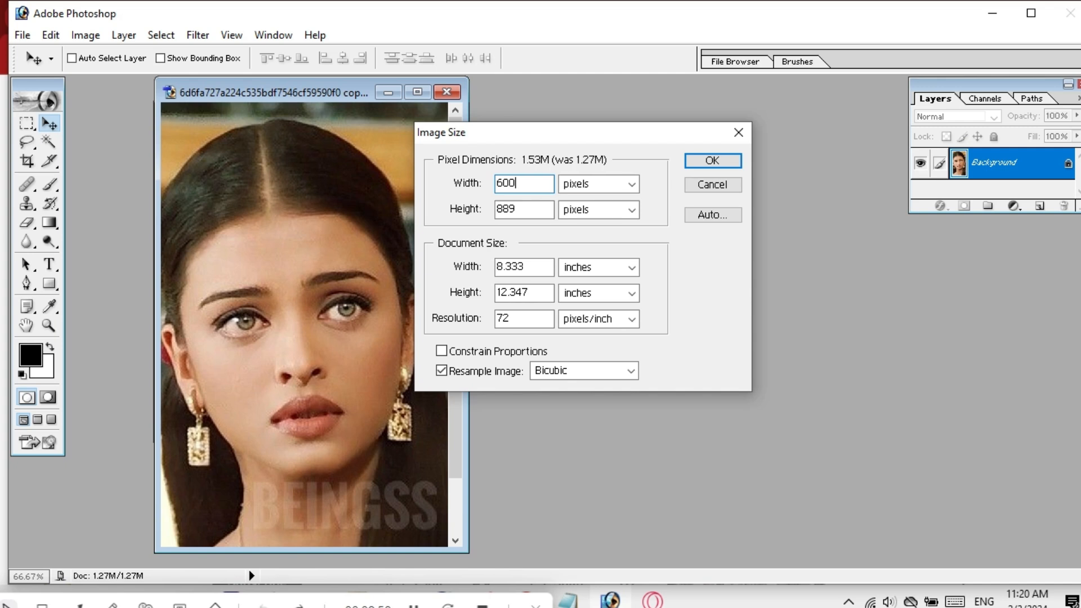
{"action": "left_click", "coordinate": [709, 164]}
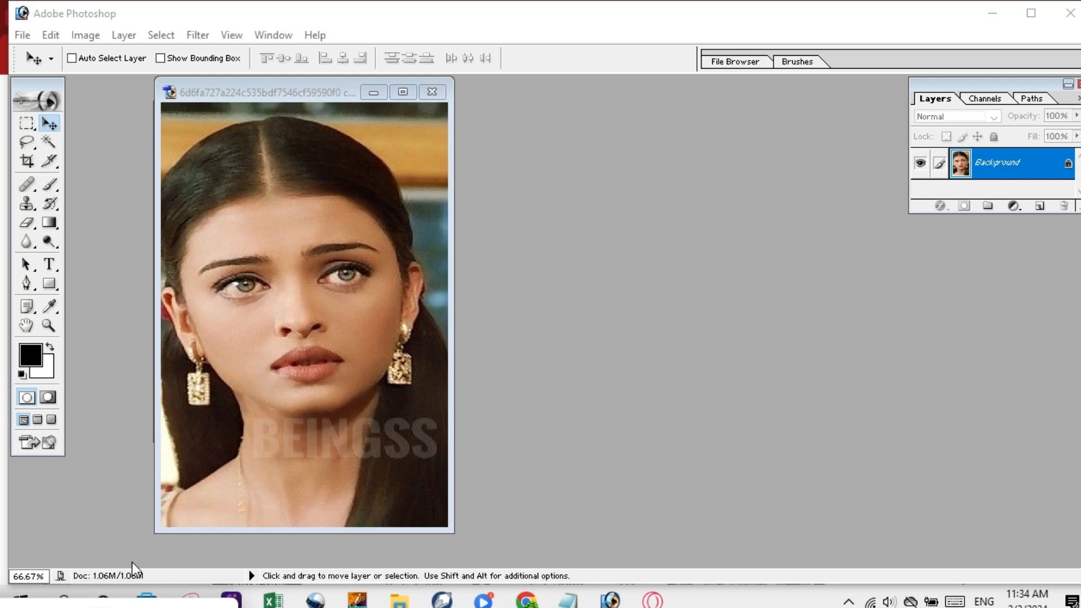
Resize the copy to 1024 × 1518 pixels and shift its window slightly left.
{"action": "right_click", "coordinate": [271, 93]}
{"action": "left_click", "coordinate": [308, 121]}
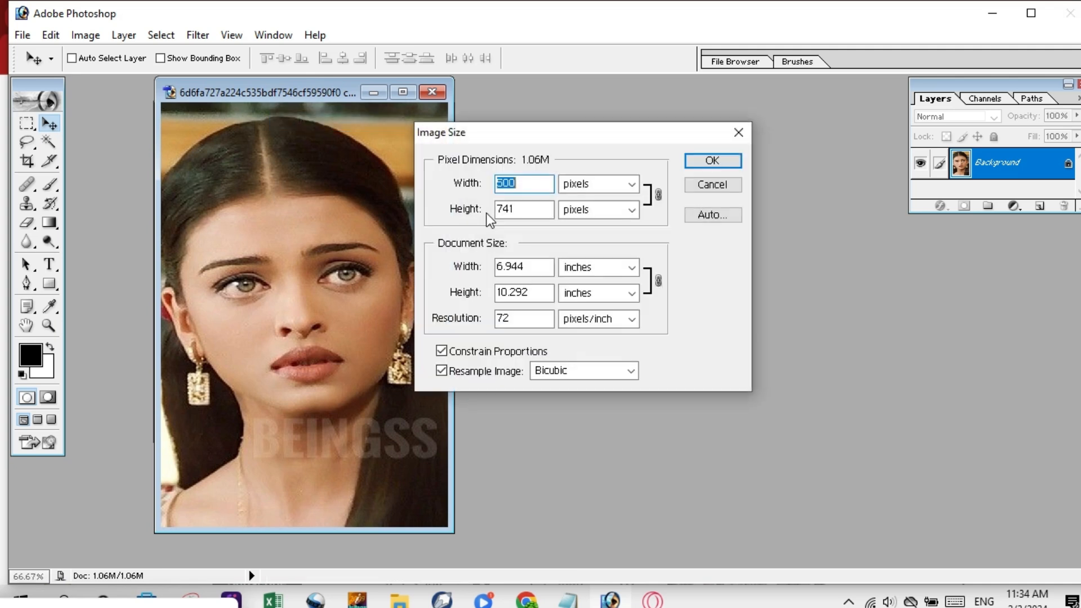
{"action": "left_click", "coordinate": [530, 186]}
{"action": "key", "text": "BackSpace"}
{"action": "key", "text": "BackSpace"}
{"action": "key", "text": "BackSpace"}
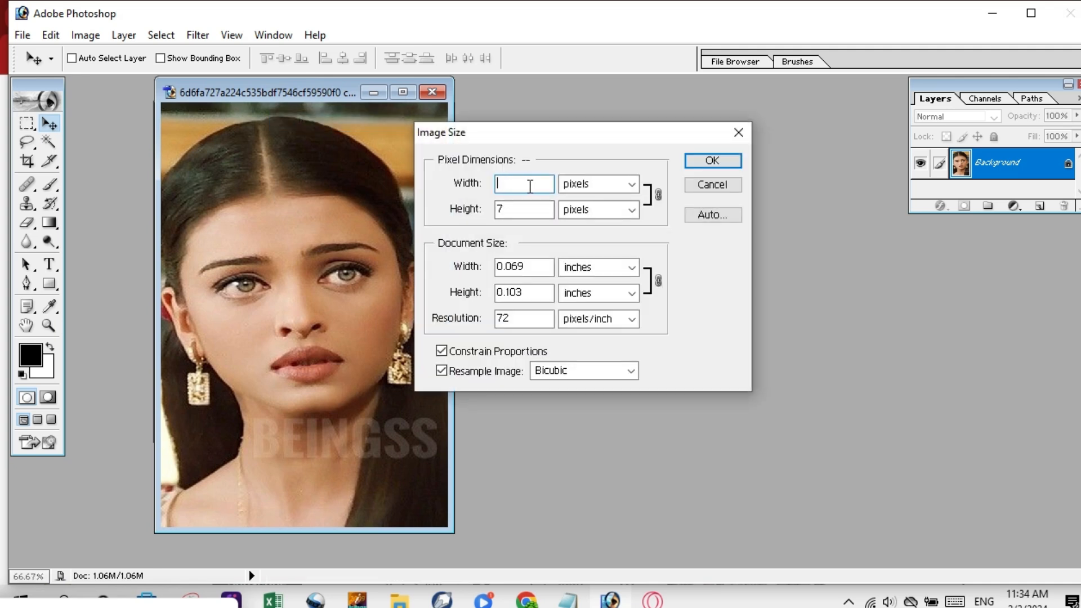
{"action": "type", "text": "1024"}
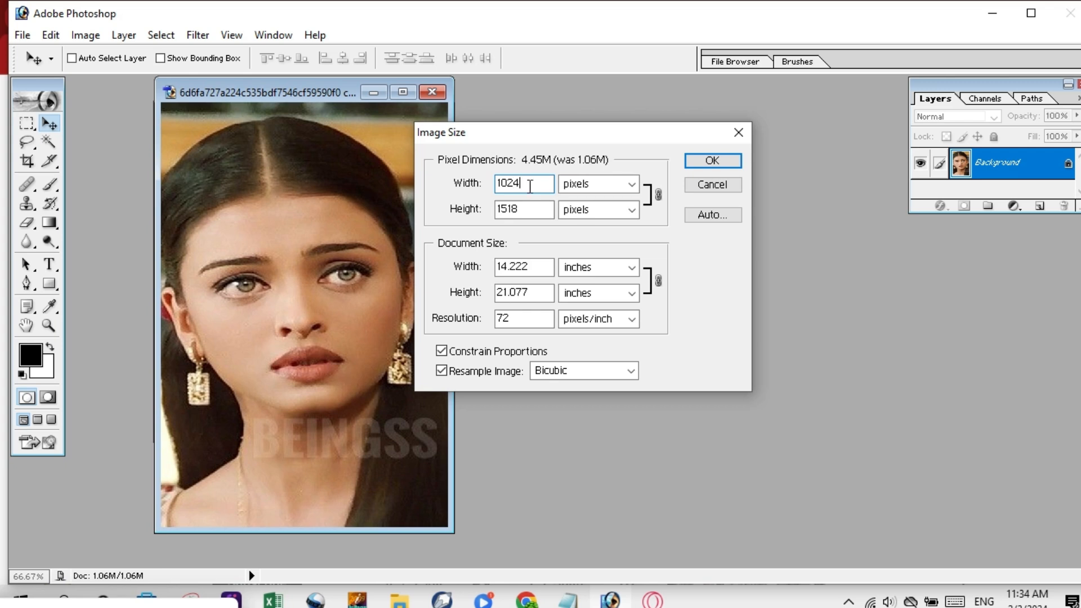
{"action": "left_click", "coordinate": [713, 161]}
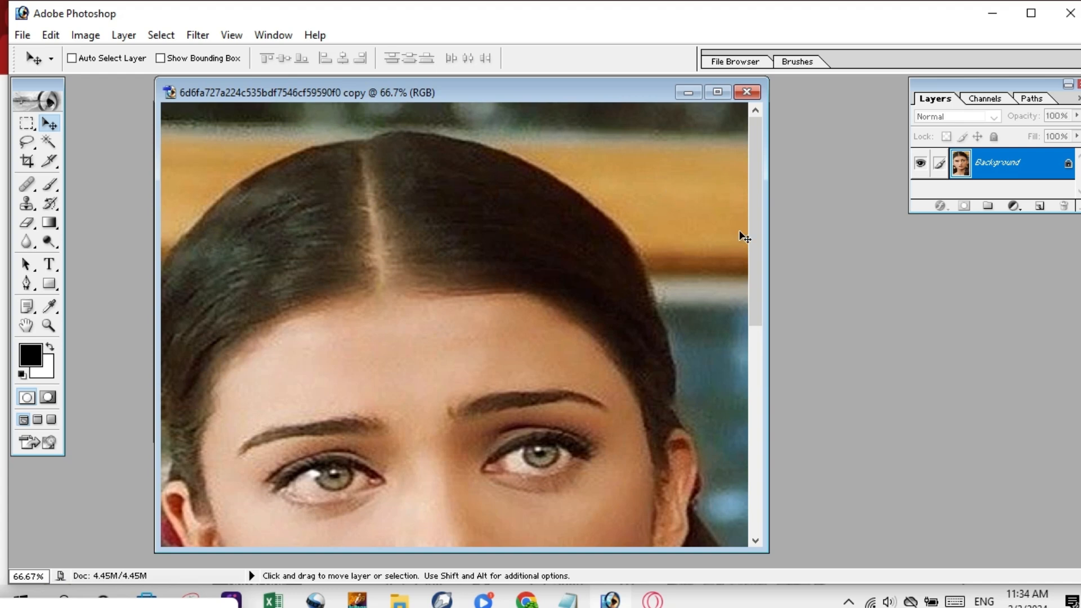
{"action": "left_click_drag", "start_coordinate": [750, 148], "coordinate": [759, 210]}
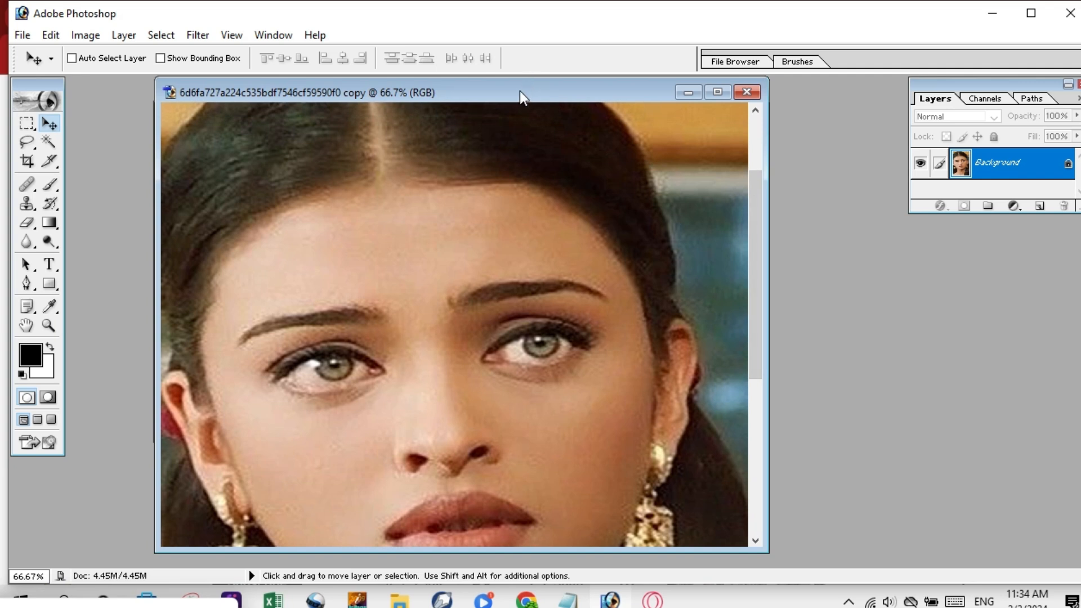
{"action": "left_click_drag", "start_coordinate": [512, 92], "coordinate": [461, 90]}
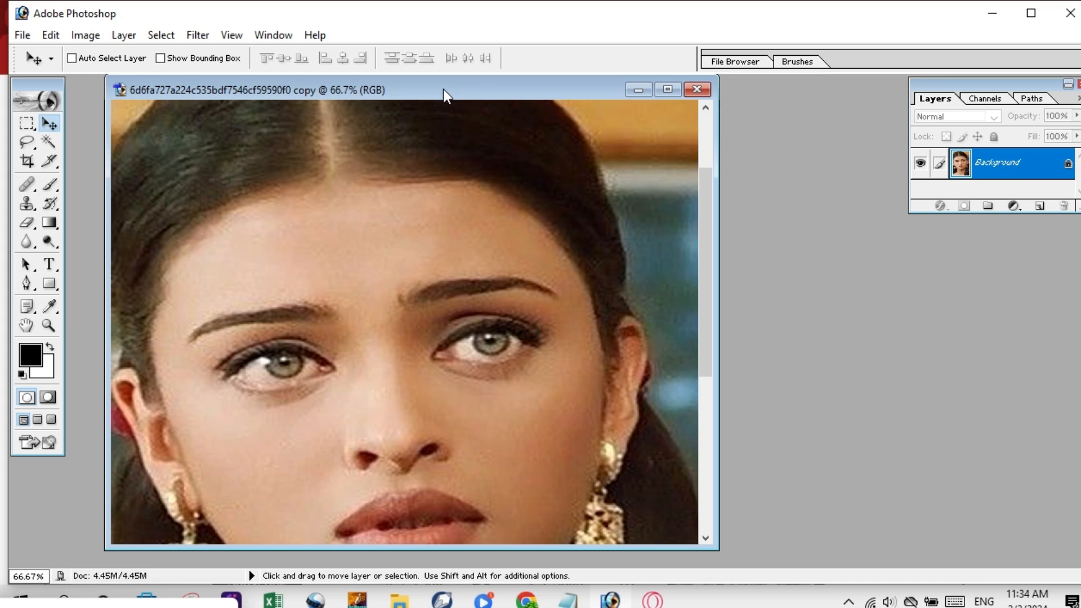
Set the copy's Image Size width to 900 pixels, giving 900 × 1334 at 3.44M.
{"action": "right_click", "coordinate": [444, 89]}
{"action": "left_click", "coordinate": [484, 122]}
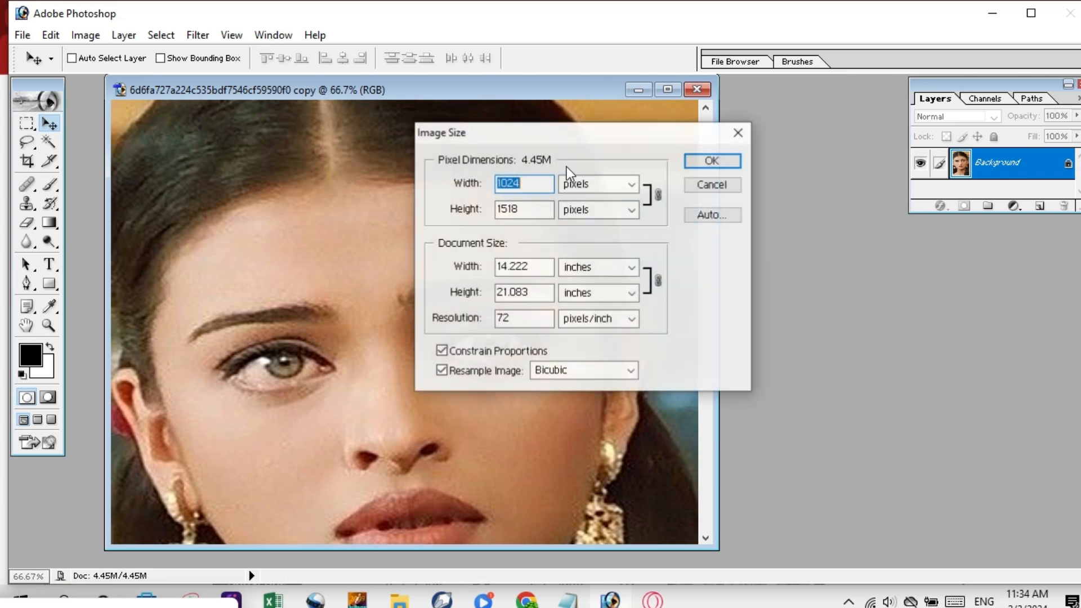
{"action": "left_click", "coordinate": [534, 183]}
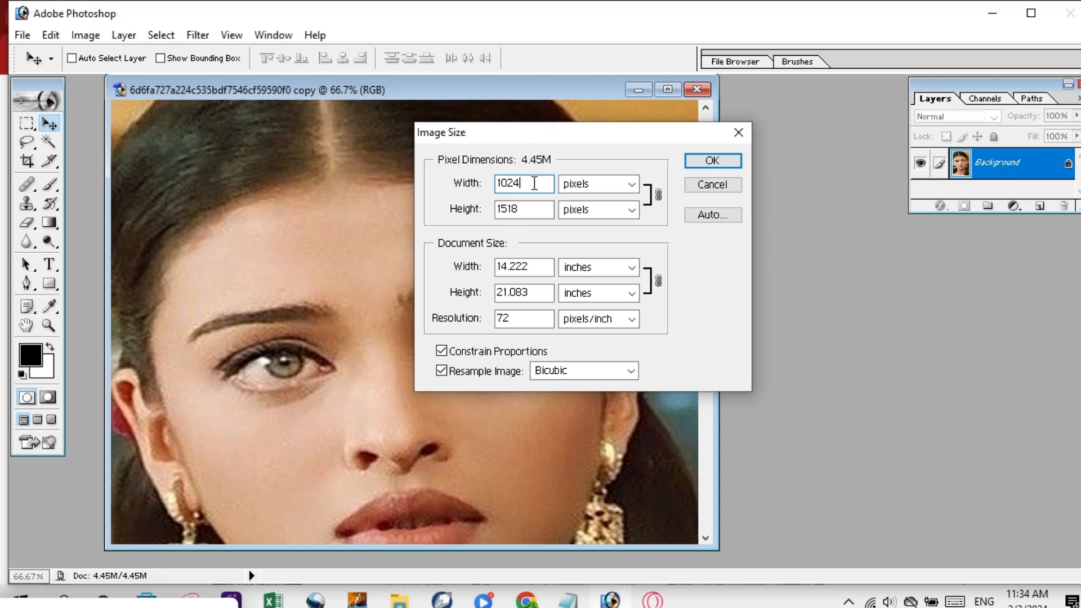
{"action": "key", "text": "BackSpace"}
{"action": "key", "text": "BackSpace"}
{"action": "key", "text": "BackSpace"}
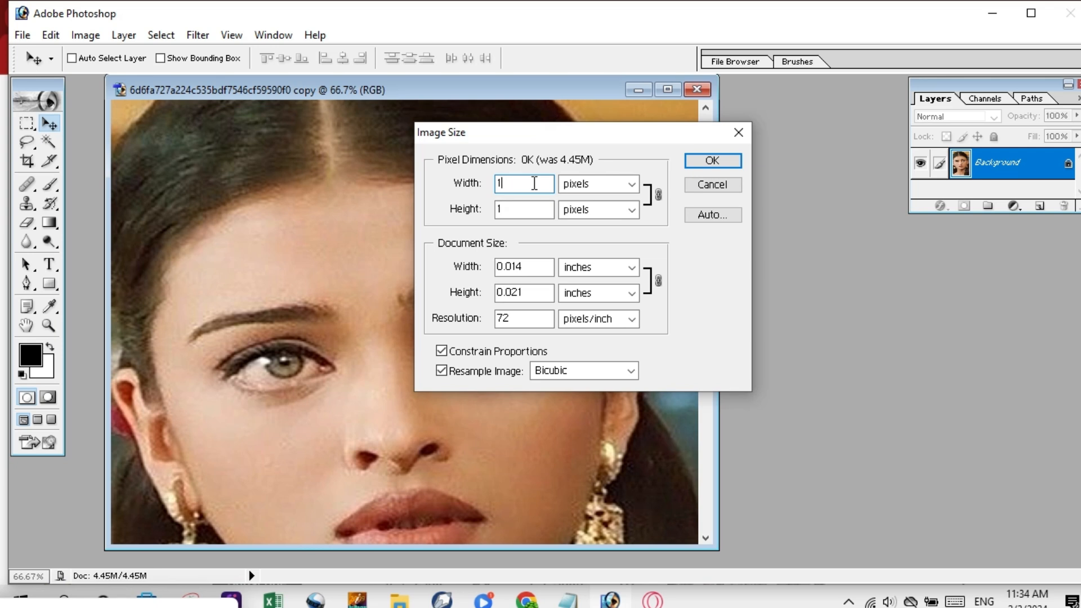
{"action": "type", "text": "930"}
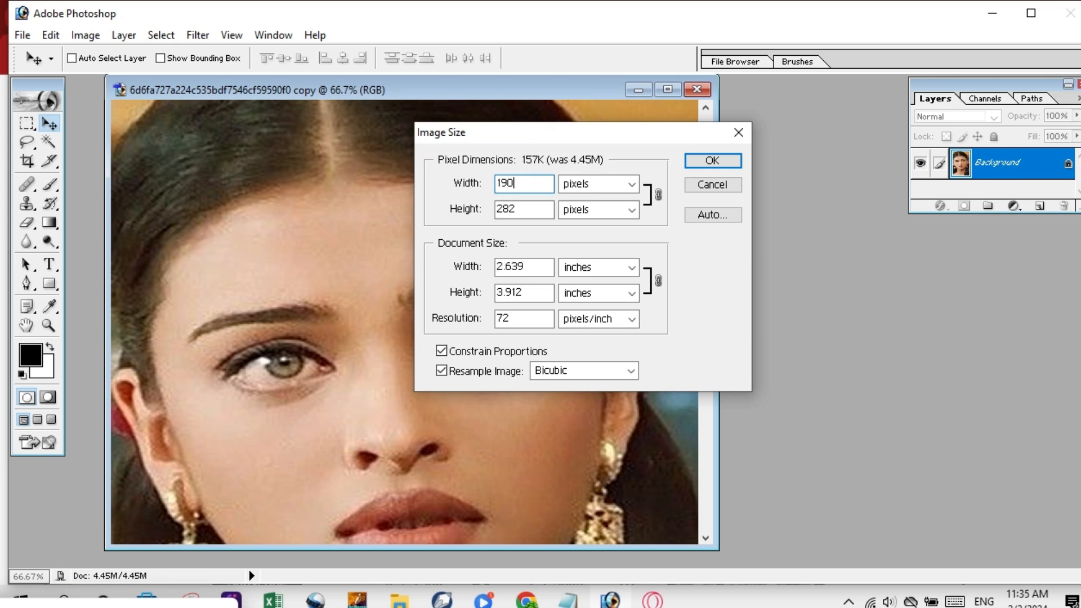
{"action": "key", "text": "BackSpace"}
{"action": "key", "text": "BackSpace"}
{"action": "key", "text": "BackSpace"}
{"action": "key", "text": "BackSpace"}
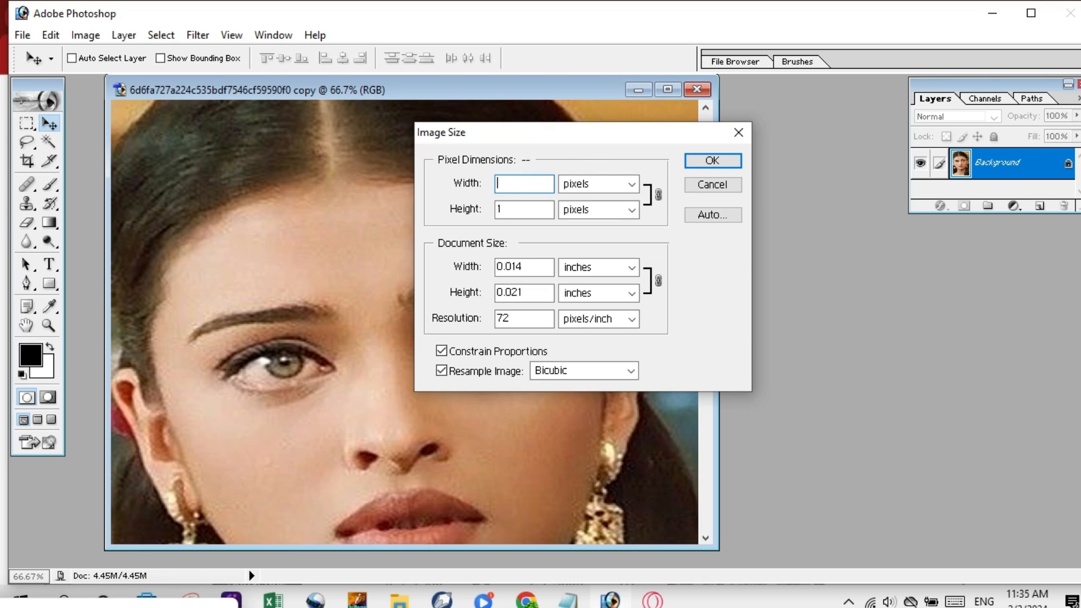
{"action": "type", "text": "900"}
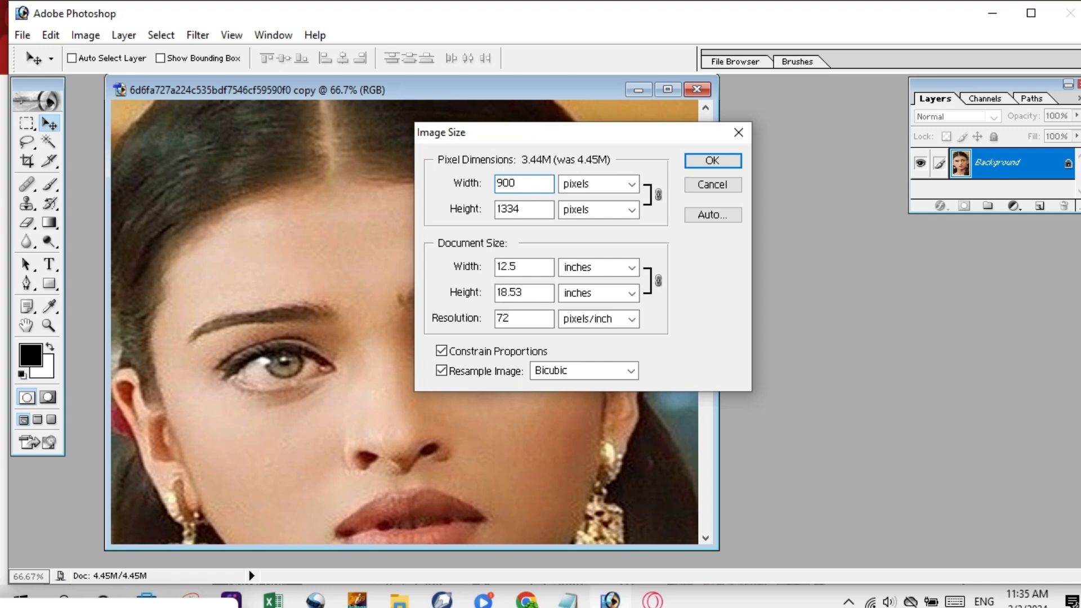
{"action": "left_click", "coordinate": [691, 158]}
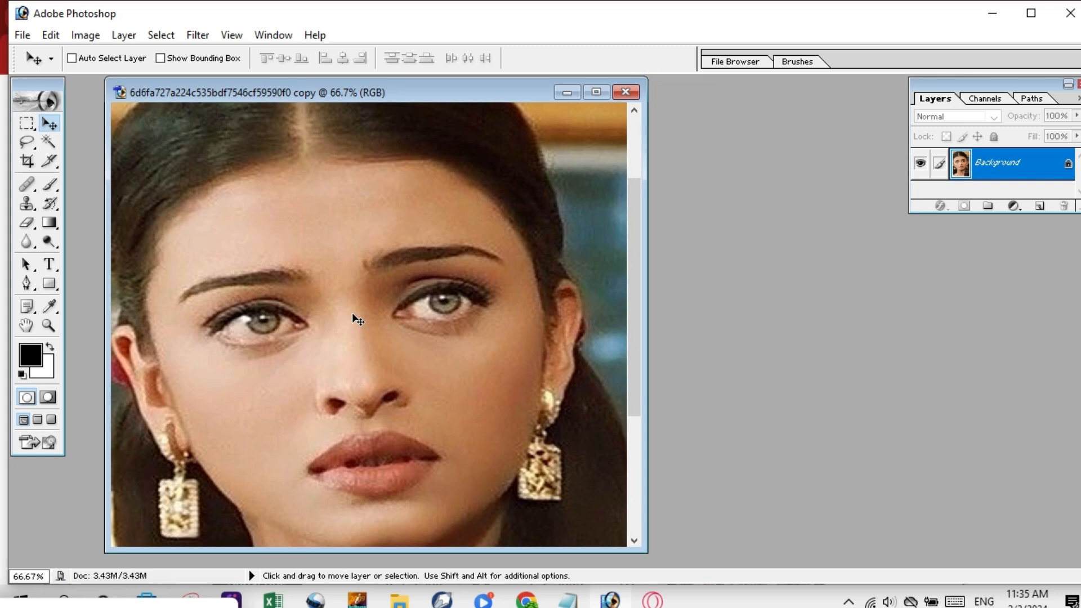
Resize the portrait copy to 700 pixels wide in Image Size.
{"action": "right_click", "coordinate": [445, 94]}
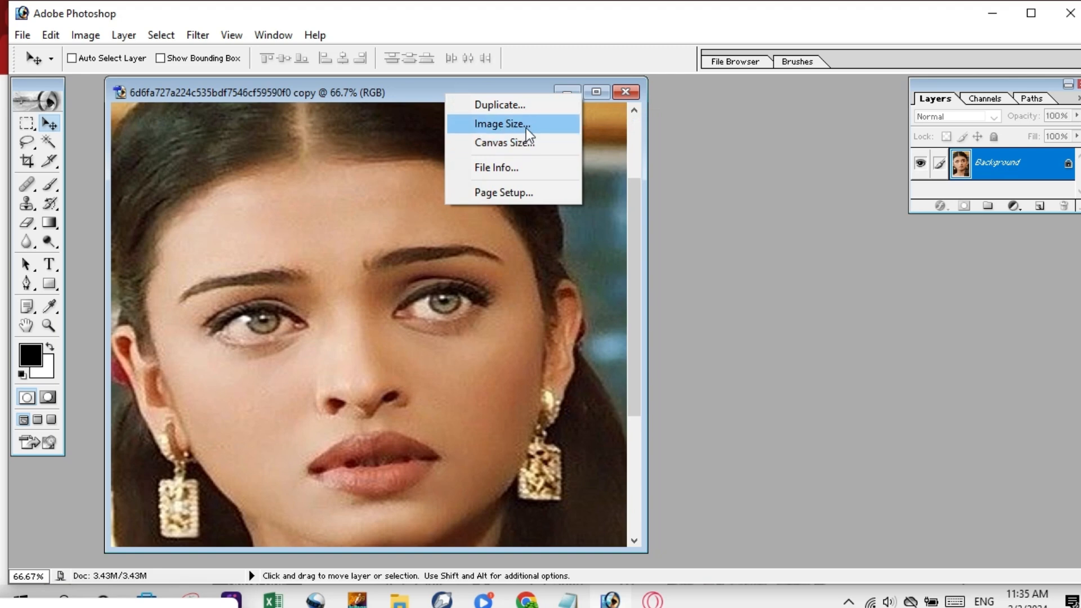
{"action": "left_click", "coordinate": [510, 125]}
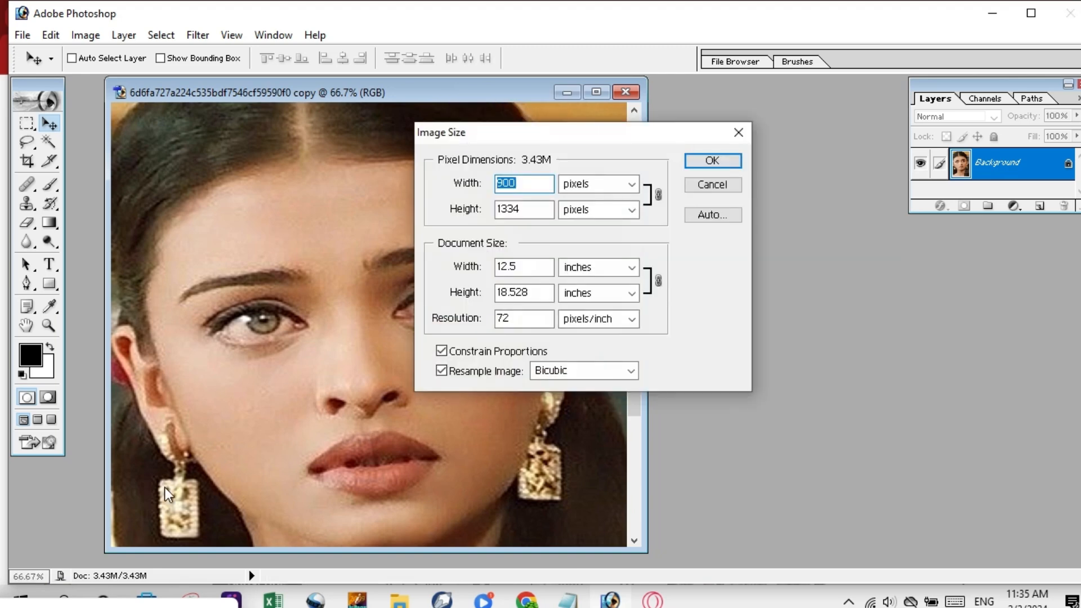
{"action": "type", "text": "700"}
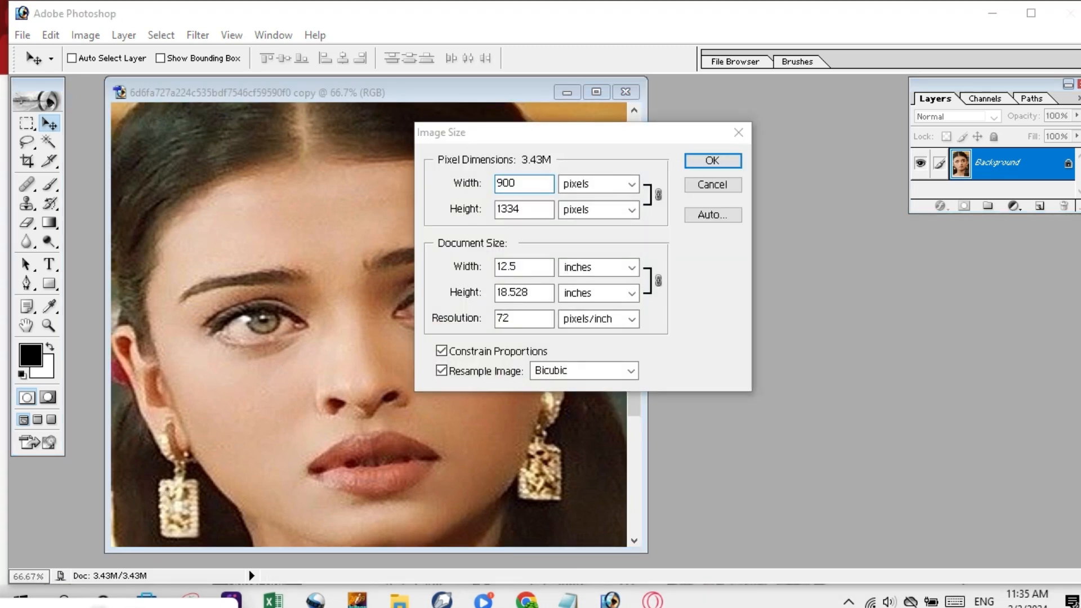
{"action": "key", "text": "Return"}
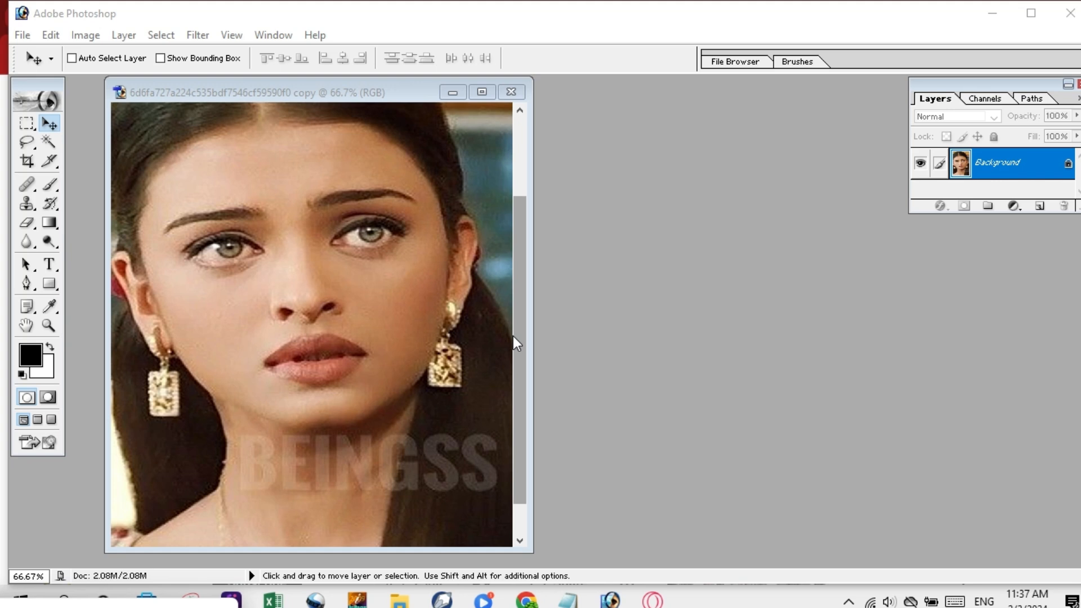
Zoom in on the nose and lips, then back out to the whole image.
{"action": "left_click", "coordinate": [411, 280]}
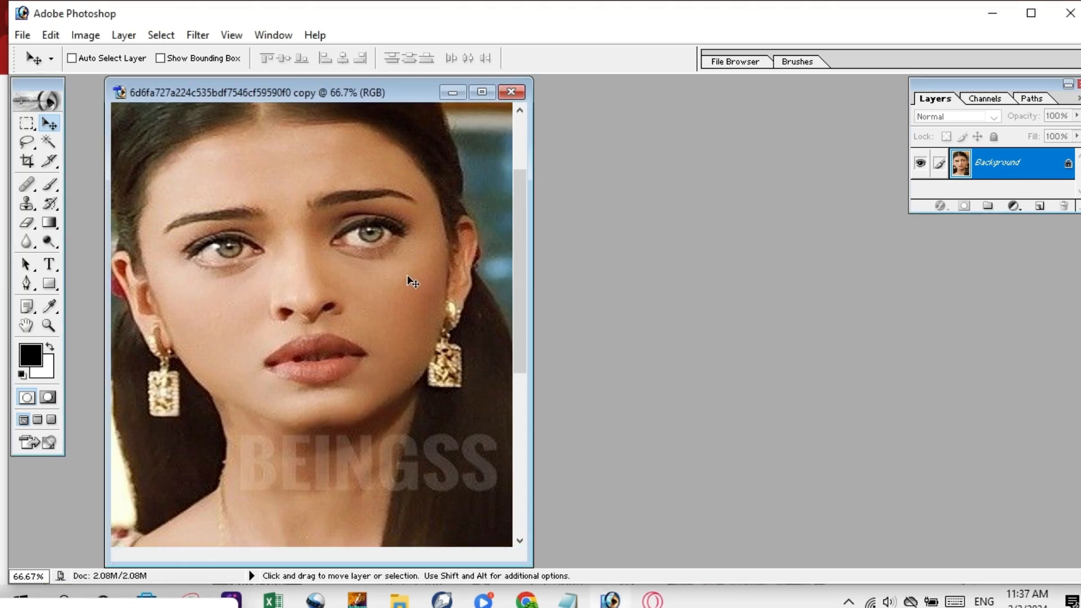
{"action": "key", "text": "ctrl+plus"}
{"action": "key", "text": "ctrl+plus"}
{"action": "key", "text": "ctrl+plus"}
{"action": "key", "text": "ctrl+plus"}
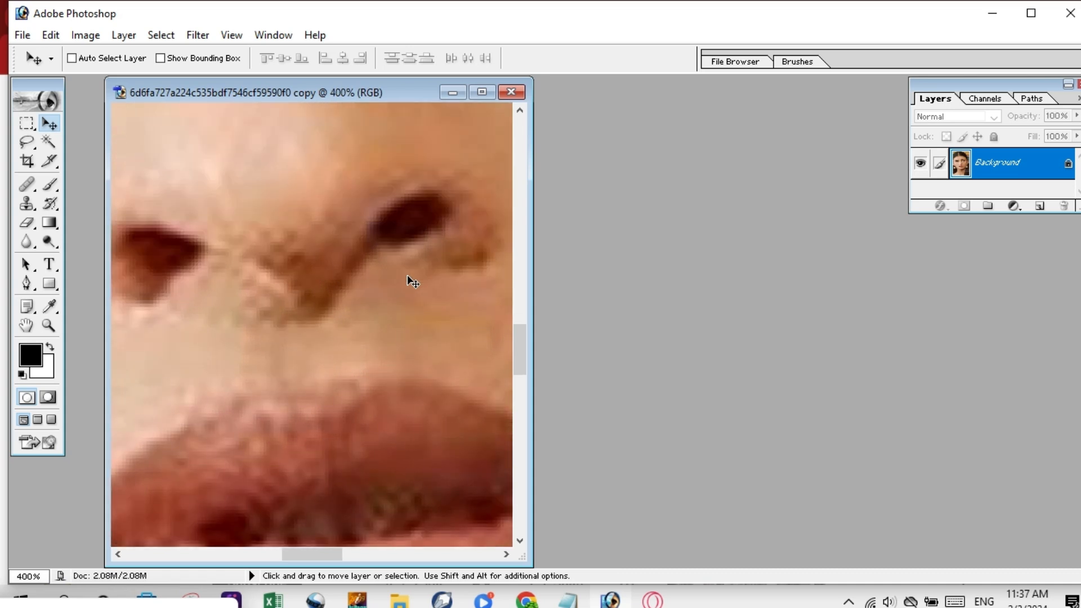
{"action": "key", "text": "ctrl+minus"}
{"action": "key", "text": "ctrl+minus"}
{"action": "key", "text": "ctrl+minus"}
{"action": "key", "text": "ctrl+minus"}
{"action": "key", "text": "ctrl+minus"}
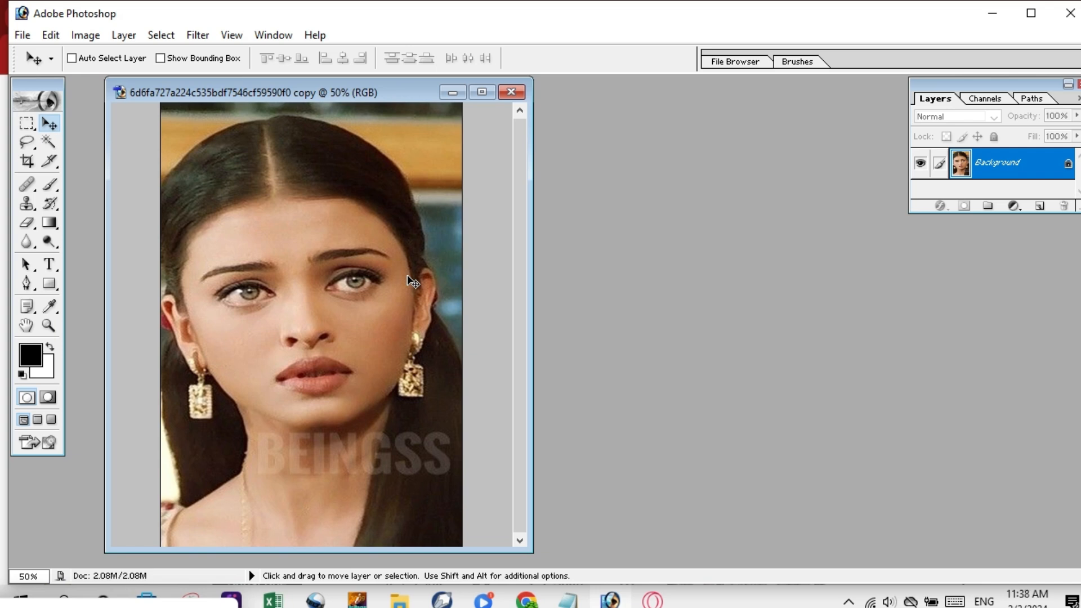
{"action": "key", "text": "ctrl+plus"}
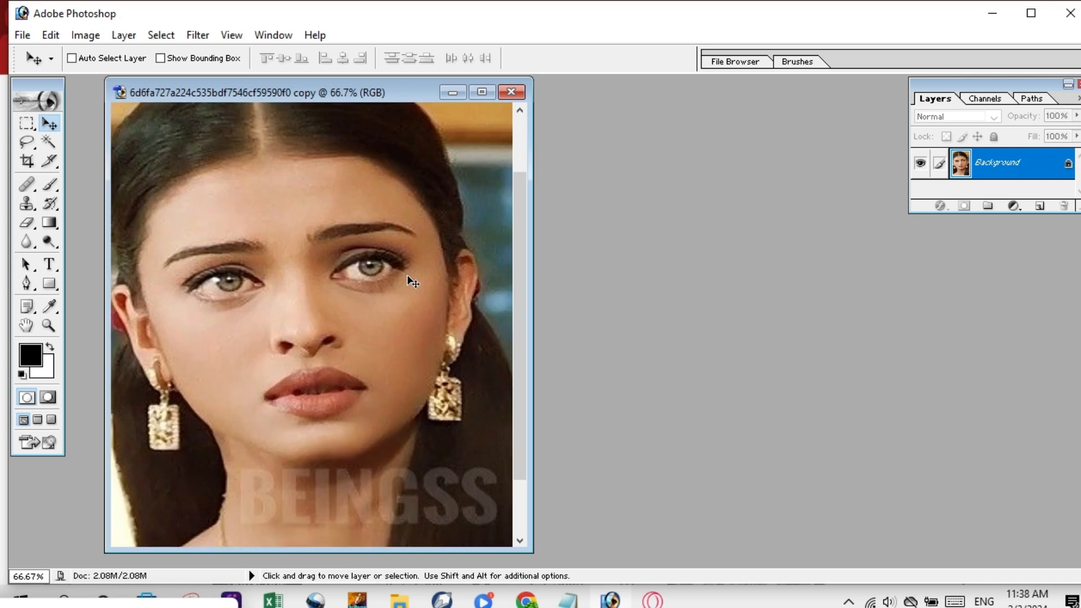
{"action": "key", "text": "ctrl+minus"}
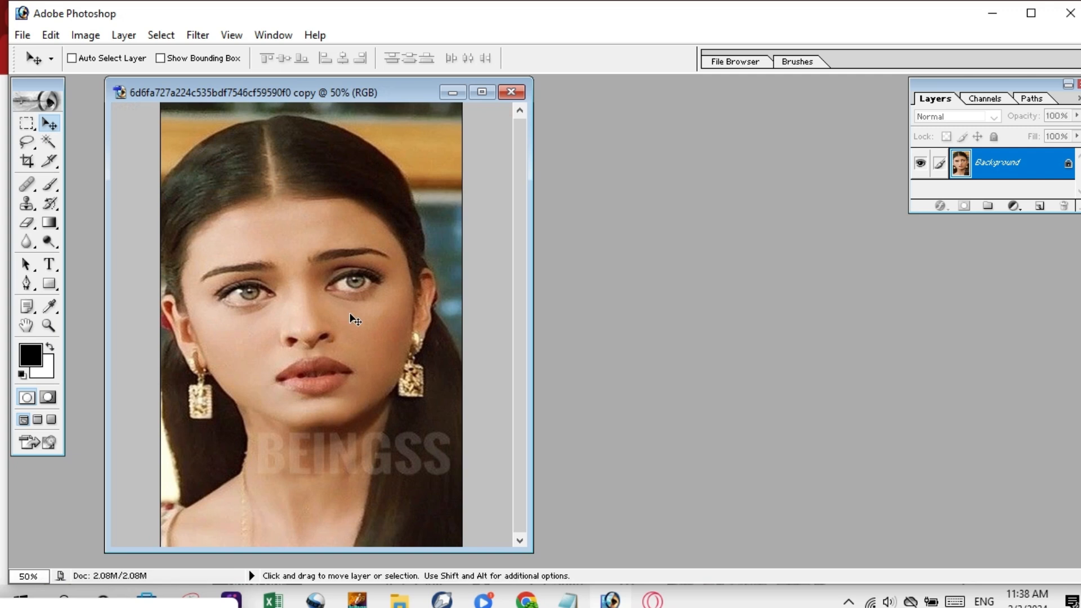
Zoom far out on the portrait to a 5% thumbnail view.
{"action": "left_click", "coordinate": [133, 603]}
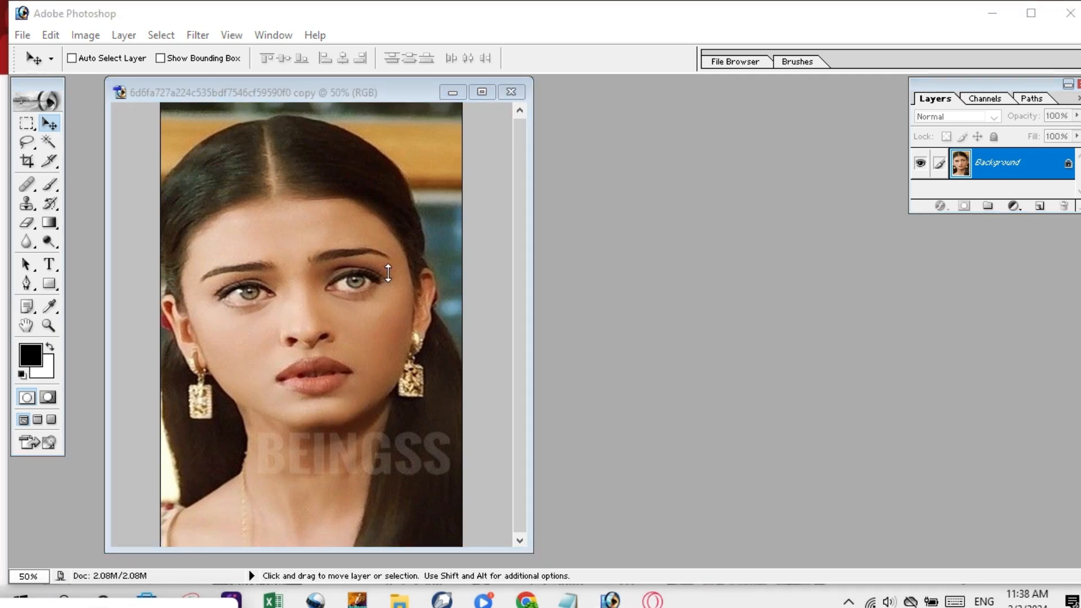
{"action": "left_click", "coordinate": [400, 201]}
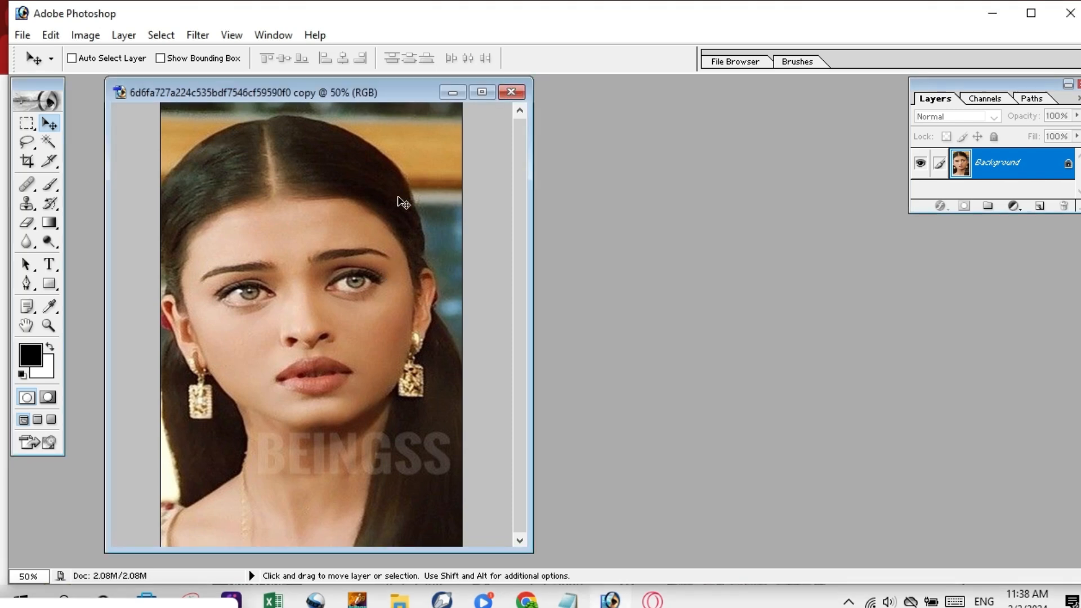
{"action": "key", "text": "ctrl+minus"}
{"action": "key", "text": "ctrl+minus"}
{"action": "key", "text": "ctrl+minus"}
{"action": "key", "text": "ctrl+minus"}
{"action": "key", "text": "ctrl+minus"}
{"action": "key", "text": "ctrl+minus"}
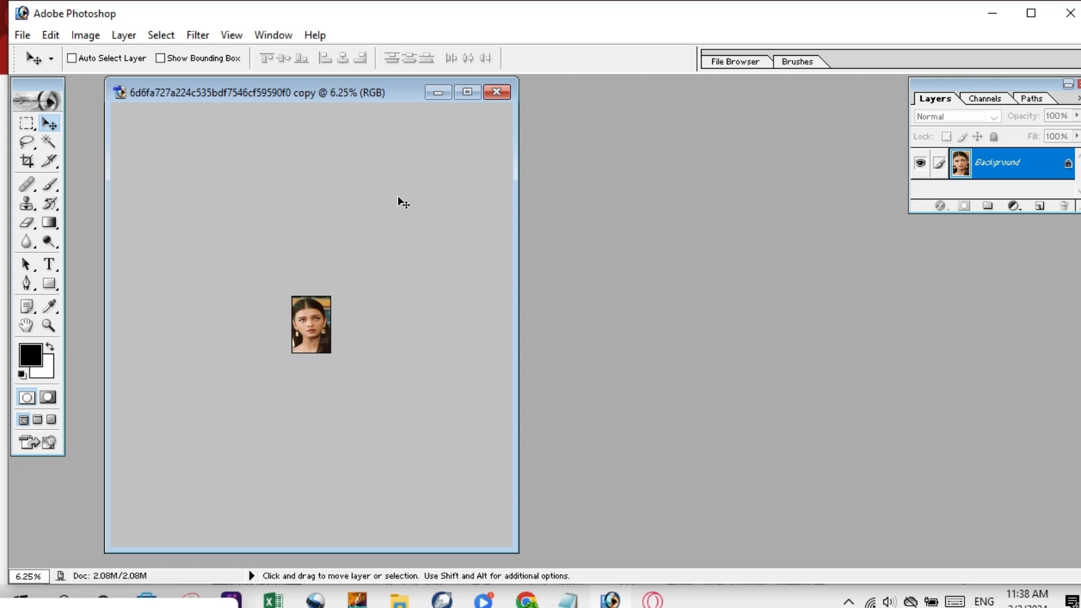
{"action": "key", "text": "ctrl+minus"}
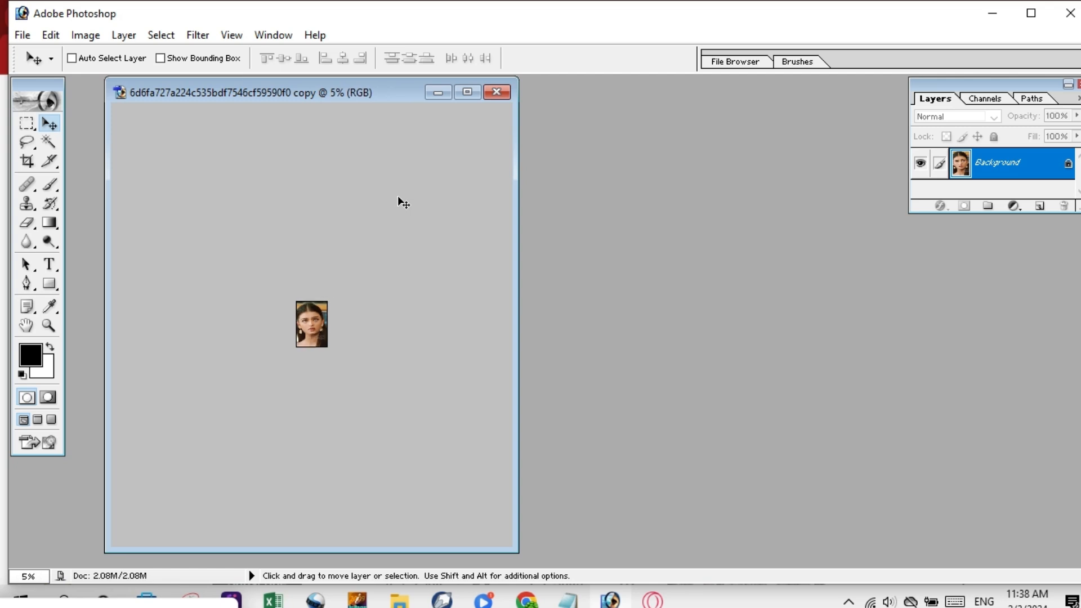
Cancel the Open dialog and fit the whole portrait on screen with Ctrl+0.
{"action": "key", "text": "ctrl+o"}
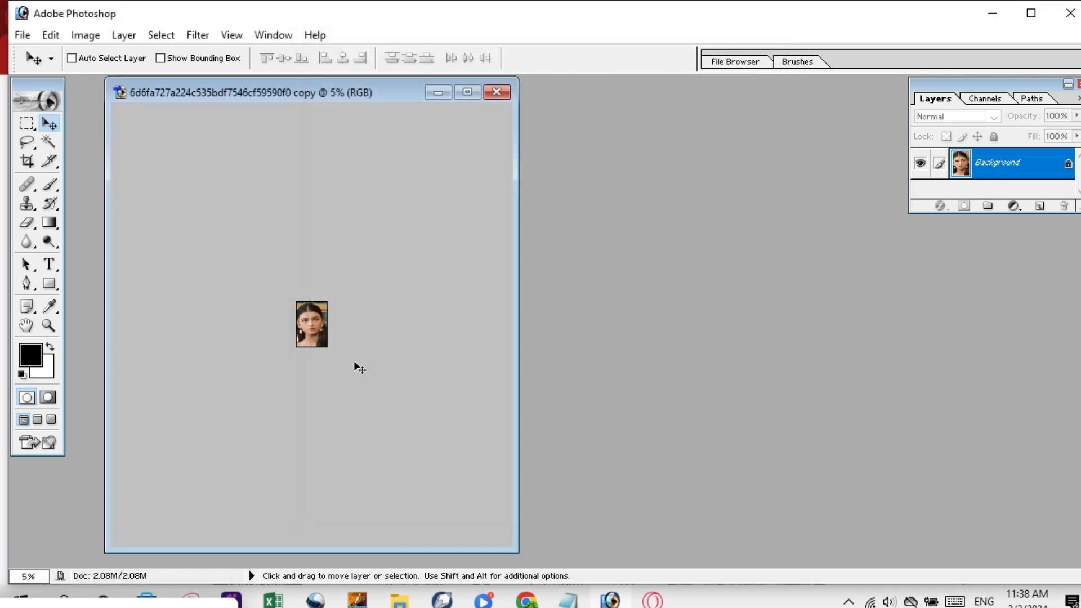
{"action": "left_click", "coordinate": [782, 40]}
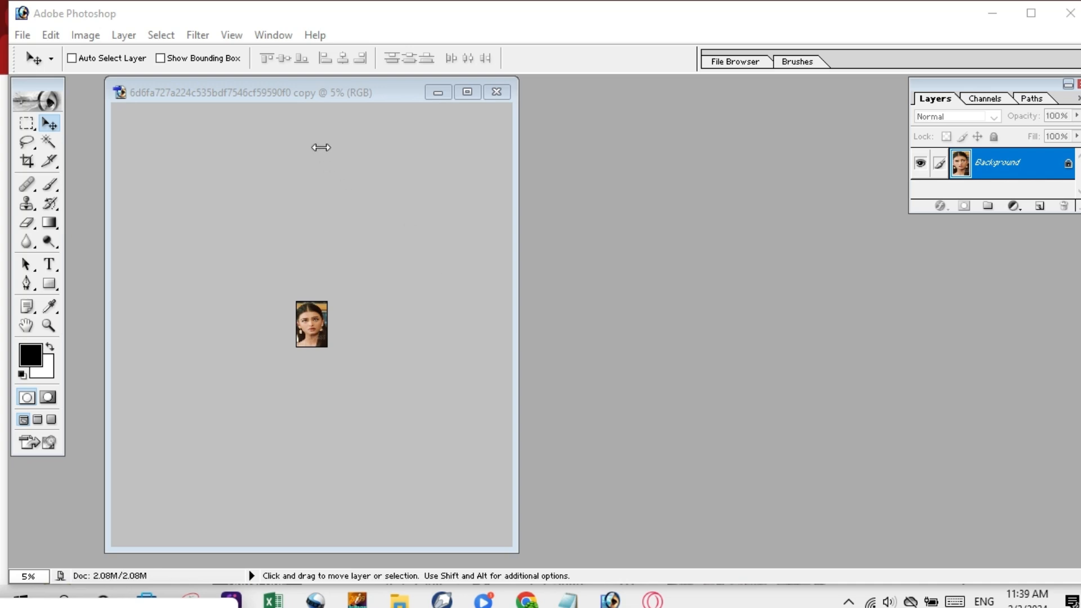
{"action": "left_click", "coordinate": [332, 97]}
{"action": "key", "text": "ctrl+0"}
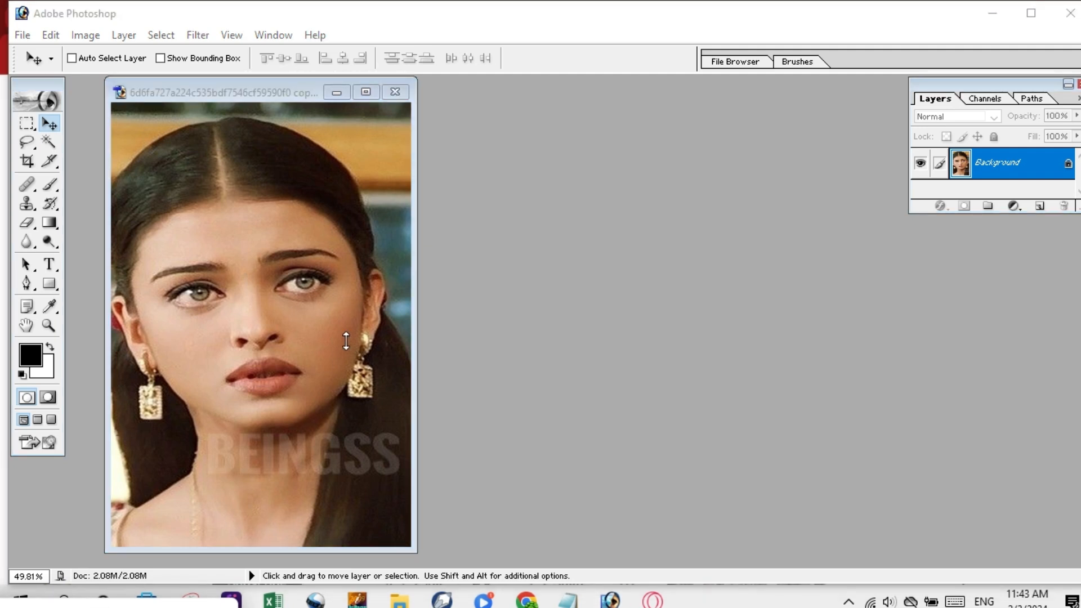
Open File > Save for Web, which previews the portrait as a 389K, 256-colour GIF.
{"action": "left_click", "coordinate": [136, 110]}
{"action": "left_click", "coordinate": [23, 36]}
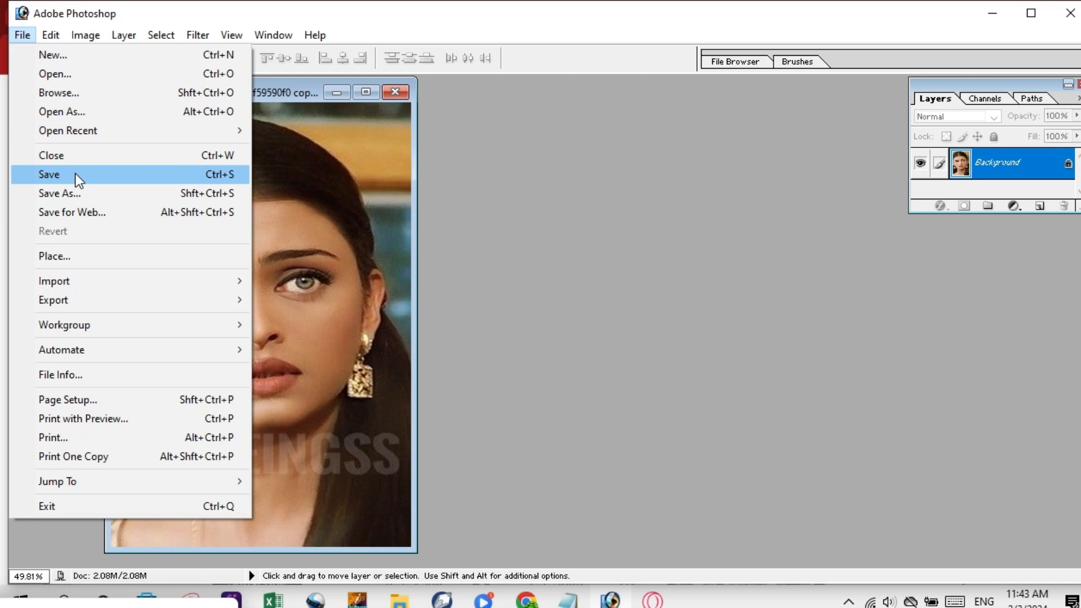
{"action": "left_click", "coordinate": [121, 213]}
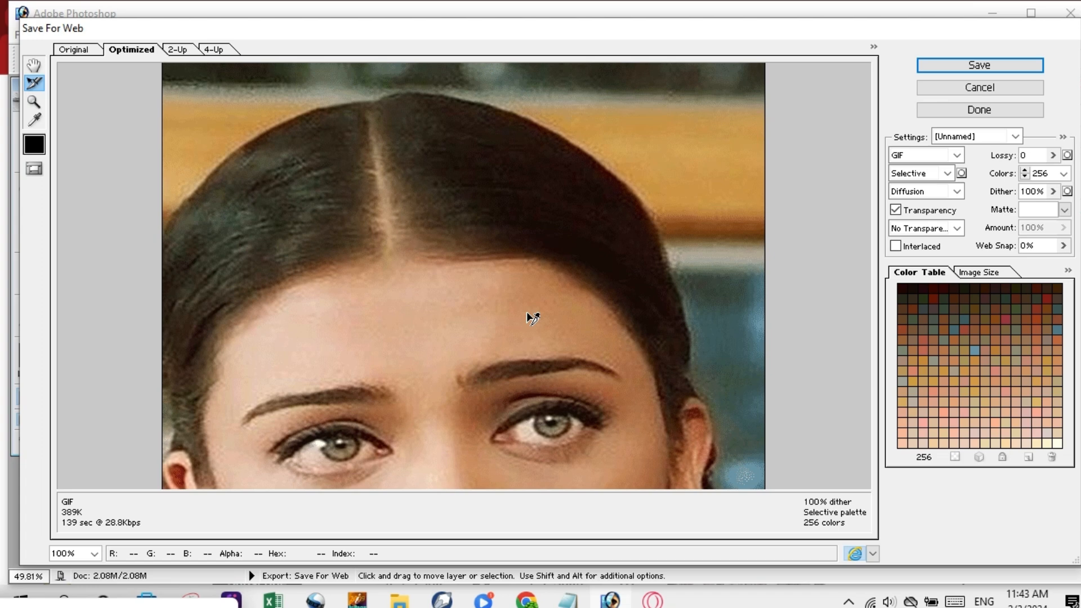
Set the web export format to JPEG High, quality 60, for an estimated 90.98K file.
{"action": "left_click", "coordinate": [957, 156]}
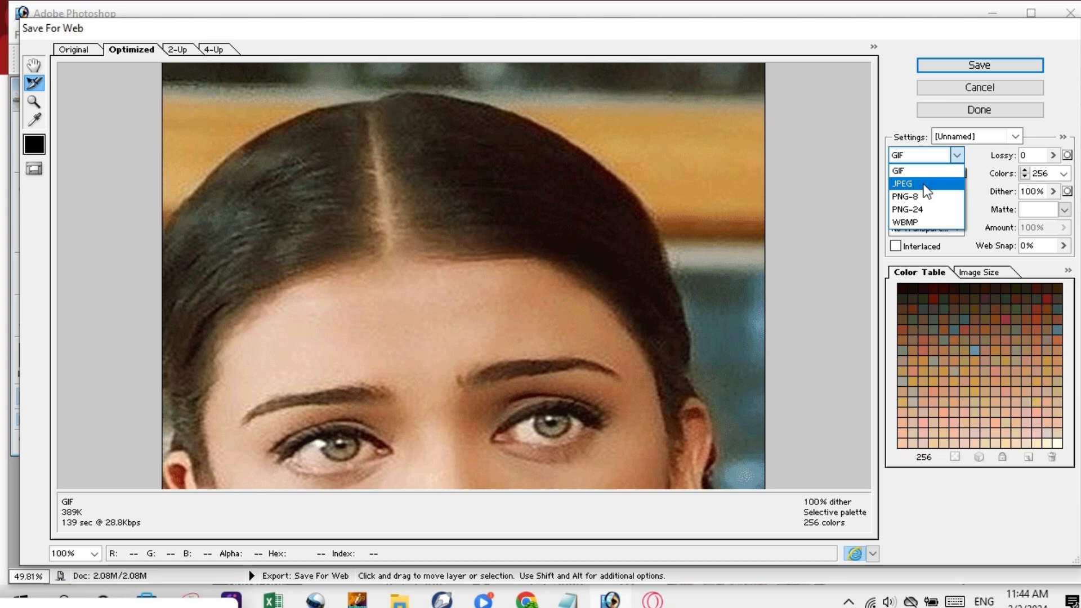
{"action": "left_click", "coordinate": [925, 186]}
{"action": "left_click", "coordinate": [957, 156]}
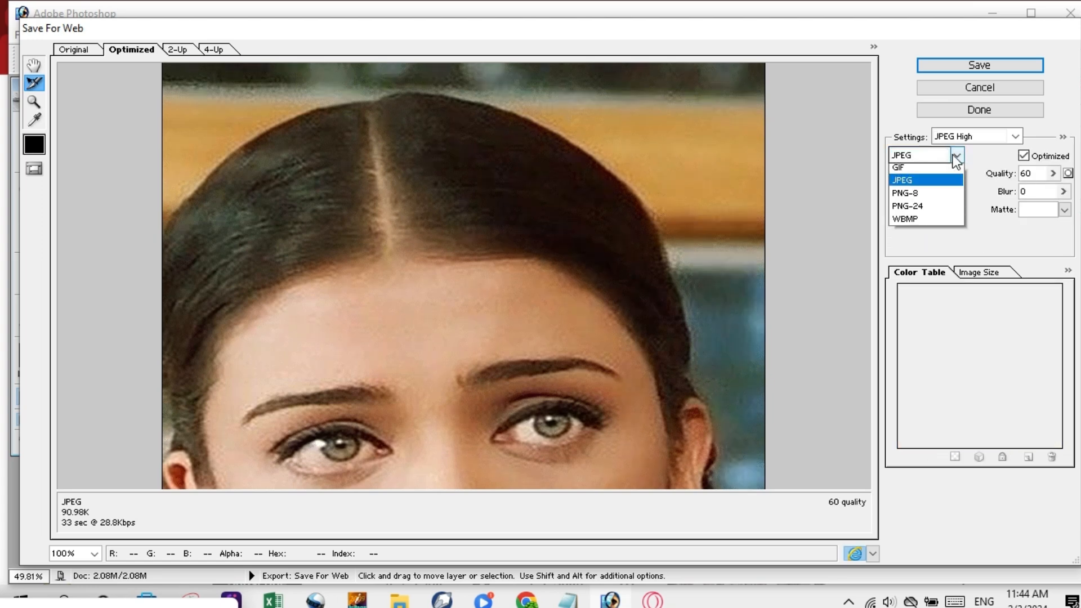
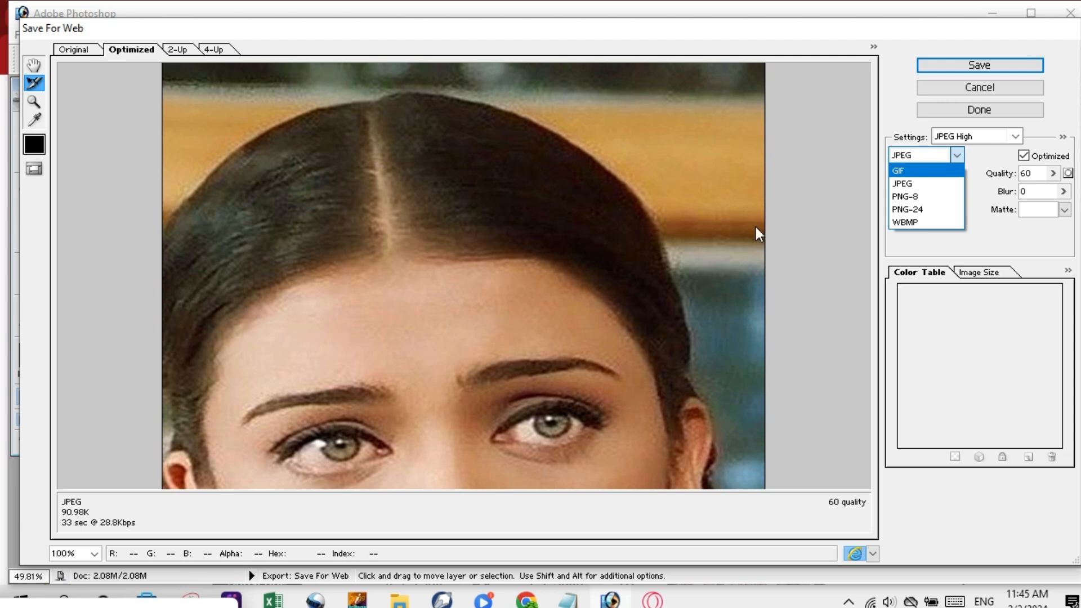
Keep the web export on JPEG, then cancel Save For Web without saving the portrait.
{"action": "left_click", "coordinate": [958, 97]}
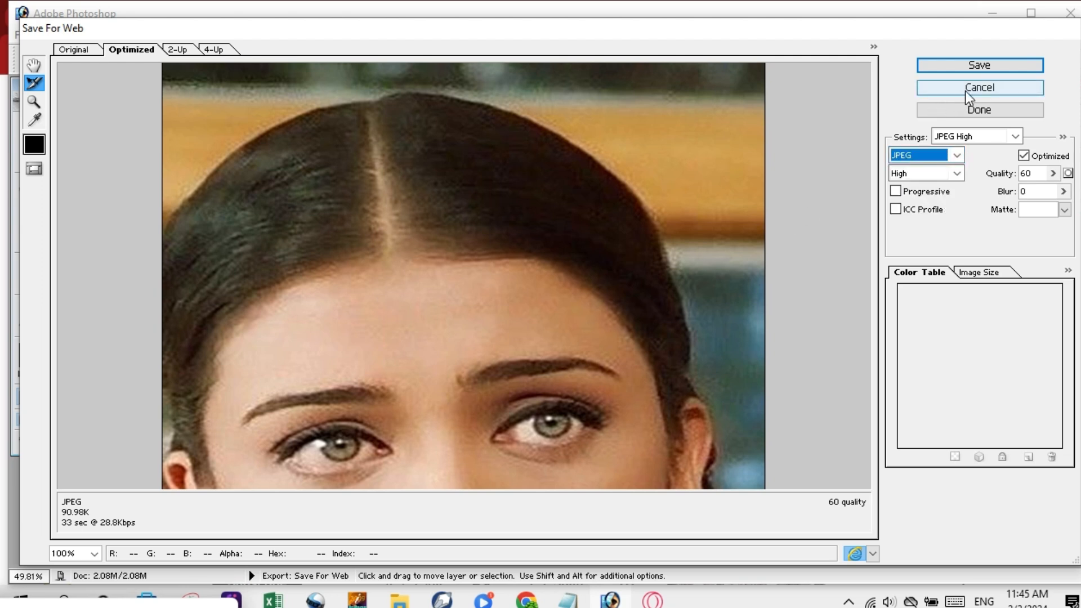
{"action": "left_click", "coordinate": [957, 157]}
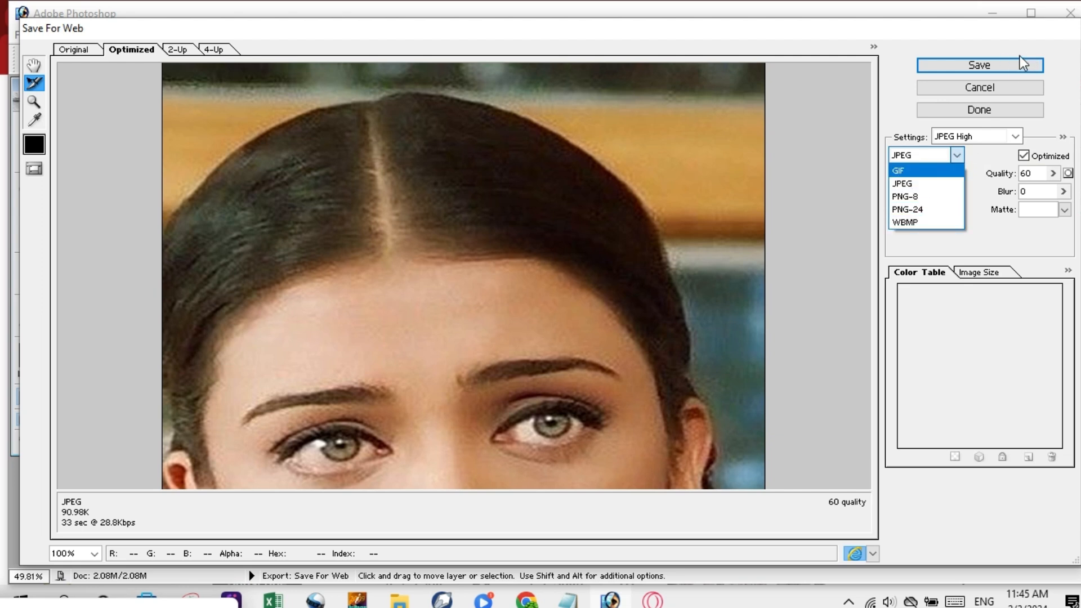
{"action": "left_click", "coordinate": [996, 87]}
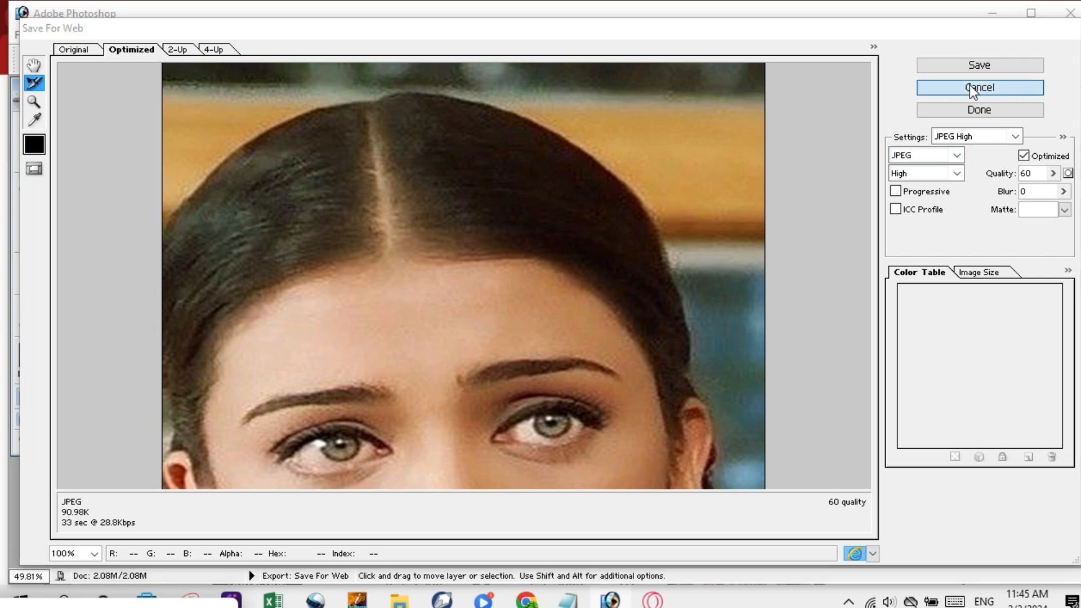
{"action": "left_click", "coordinate": [970, 86]}
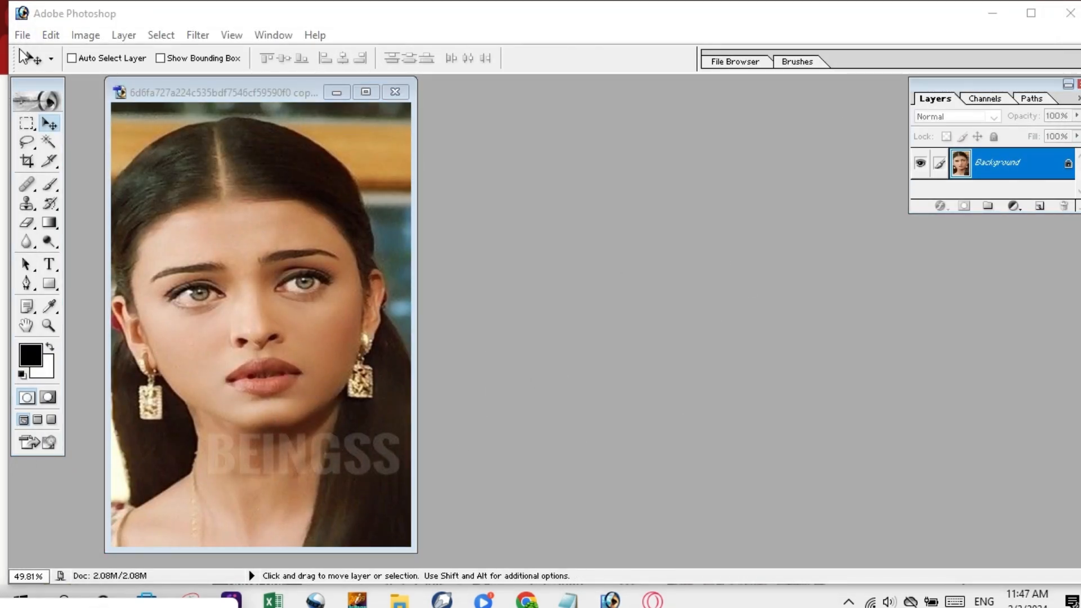
{"action": "left_click", "coordinate": [144, 126]}
{"action": "left_click", "coordinate": [28, 32]}
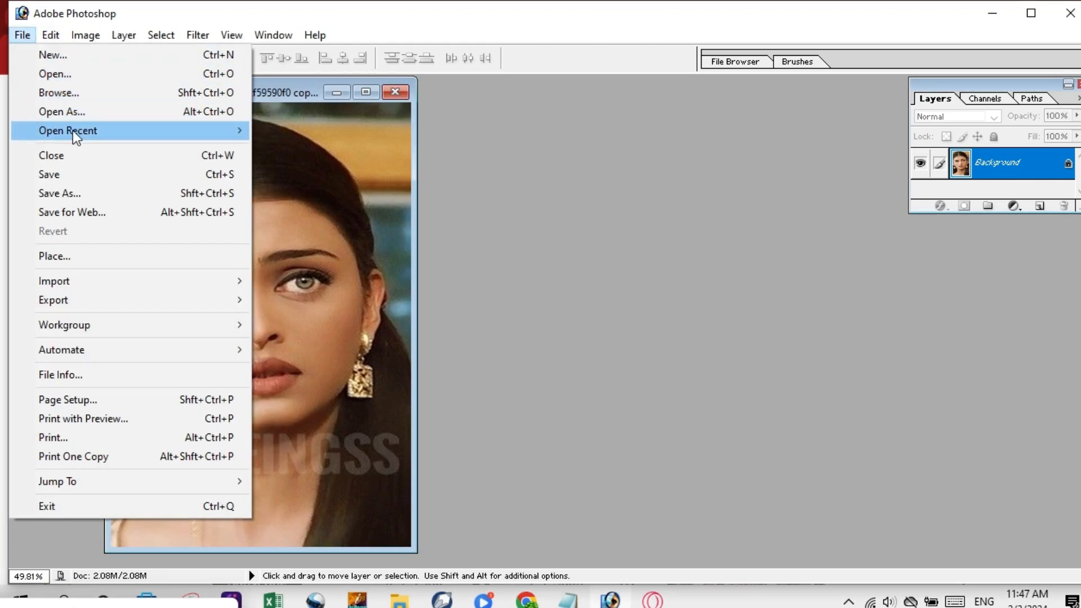
{"action": "left_click", "coordinate": [69, 167]}
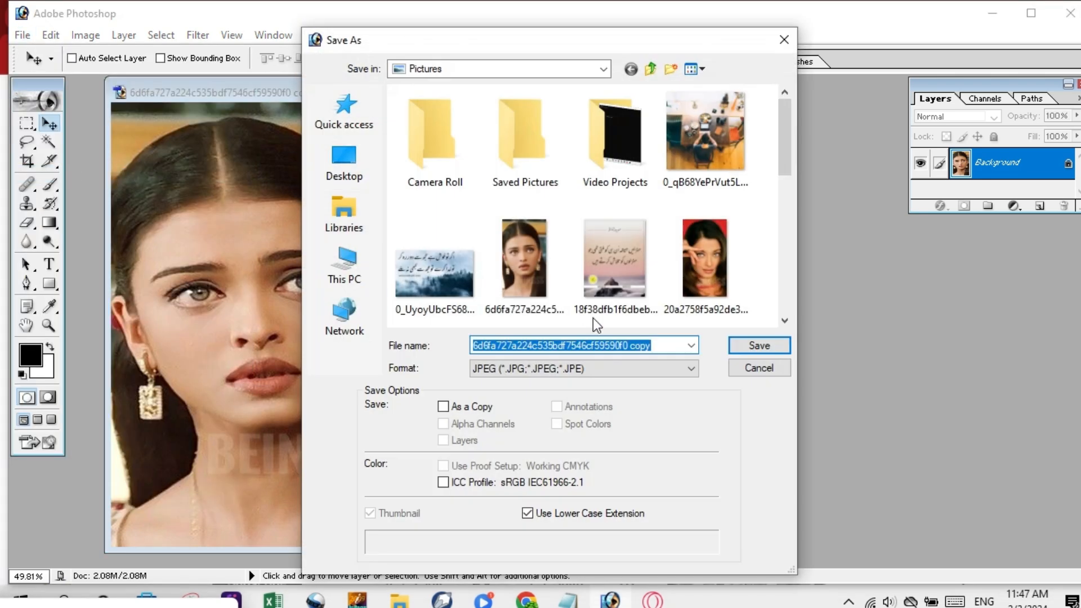
{"action": "left_click", "coordinate": [691, 367]}
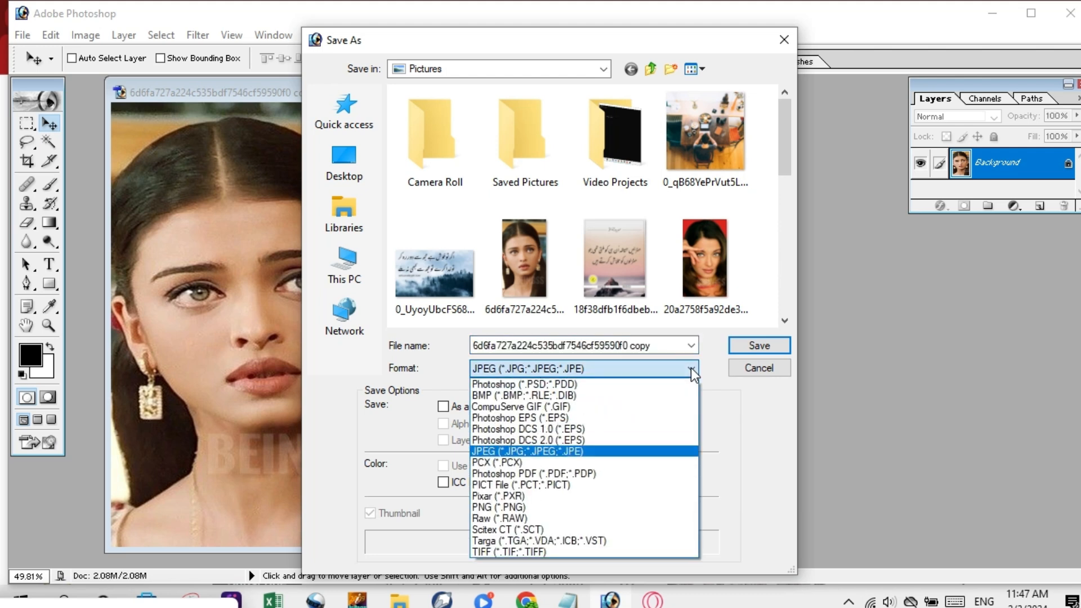
{"action": "left_click", "coordinate": [591, 385]}
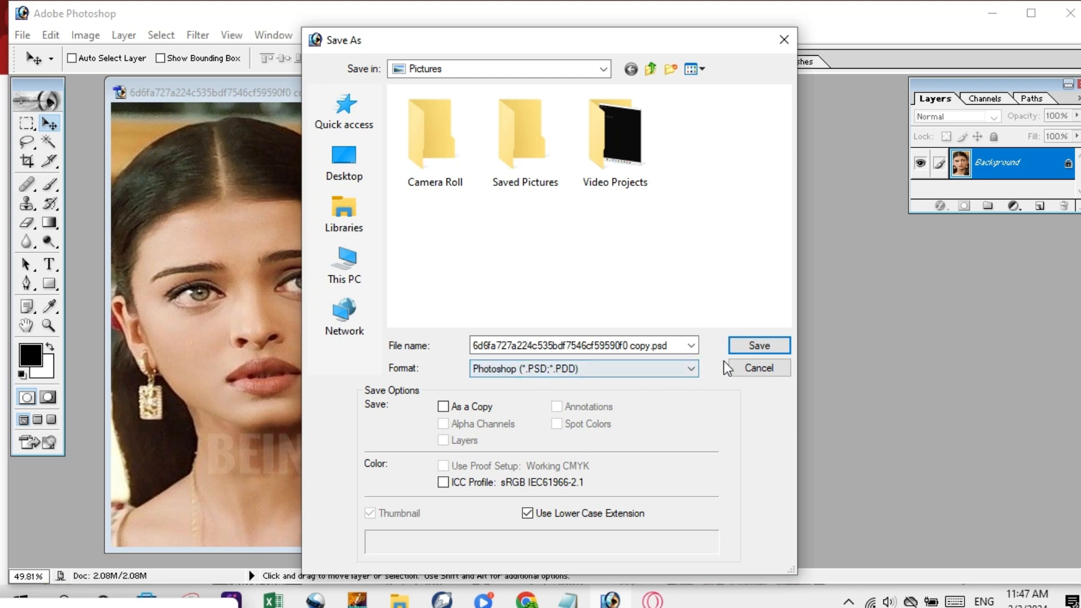
{"action": "left_click", "coordinate": [781, 50]}
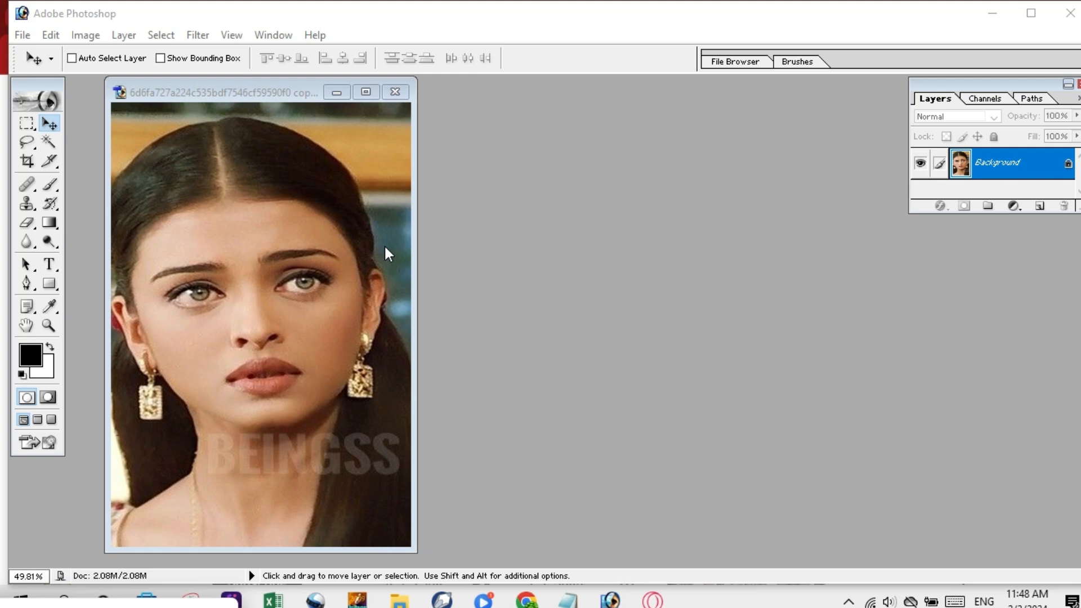
Choose the Rectangular Marquee tool for selecting.
{"action": "left_click", "coordinate": [26, 125]}
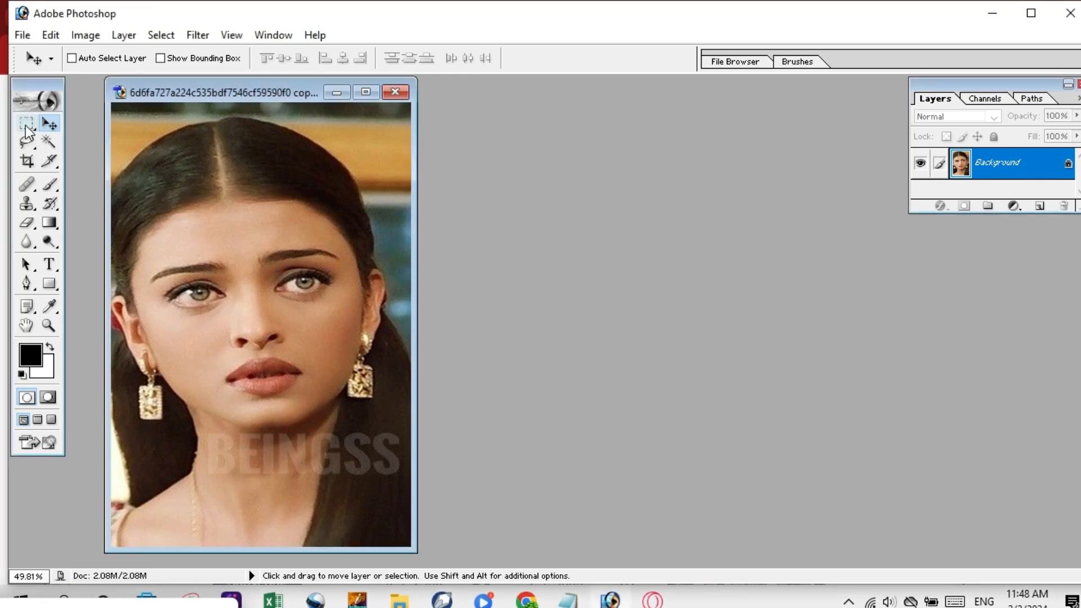
{"action": "left_click", "coordinate": [27, 129]}
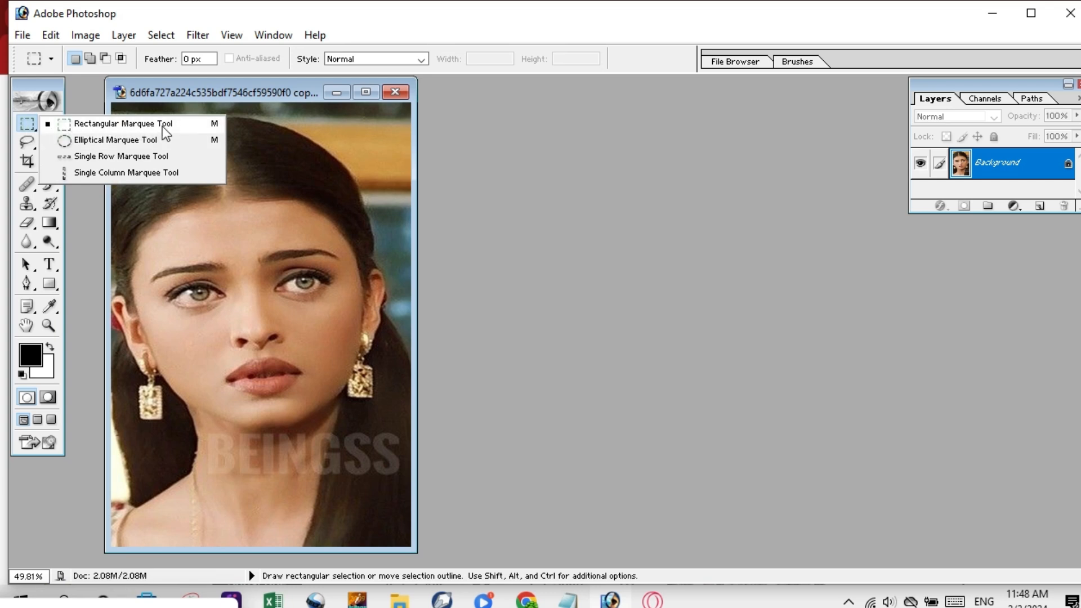
{"action": "left_click", "coordinate": [107, 125]}
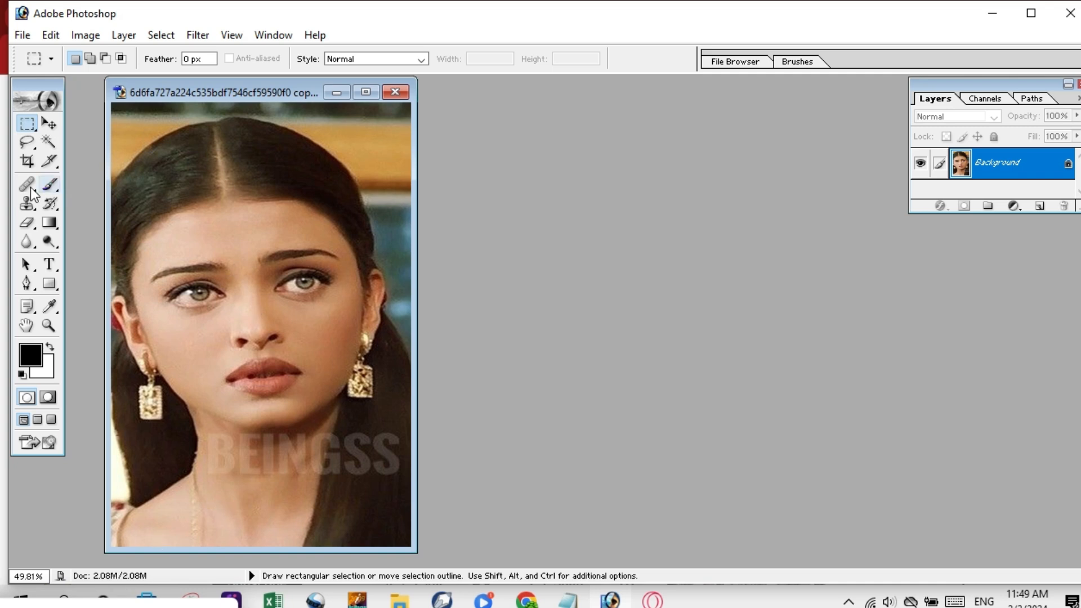
{"action": "left_click", "coordinate": [151, 605]}
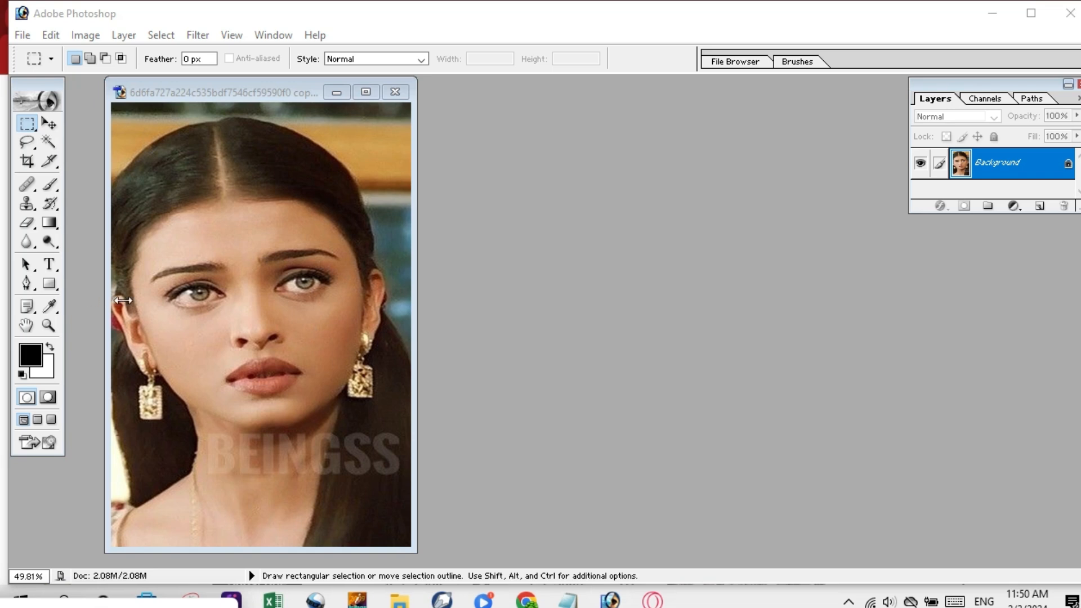
{"action": "left_click", "coordinate": [29, 125]}
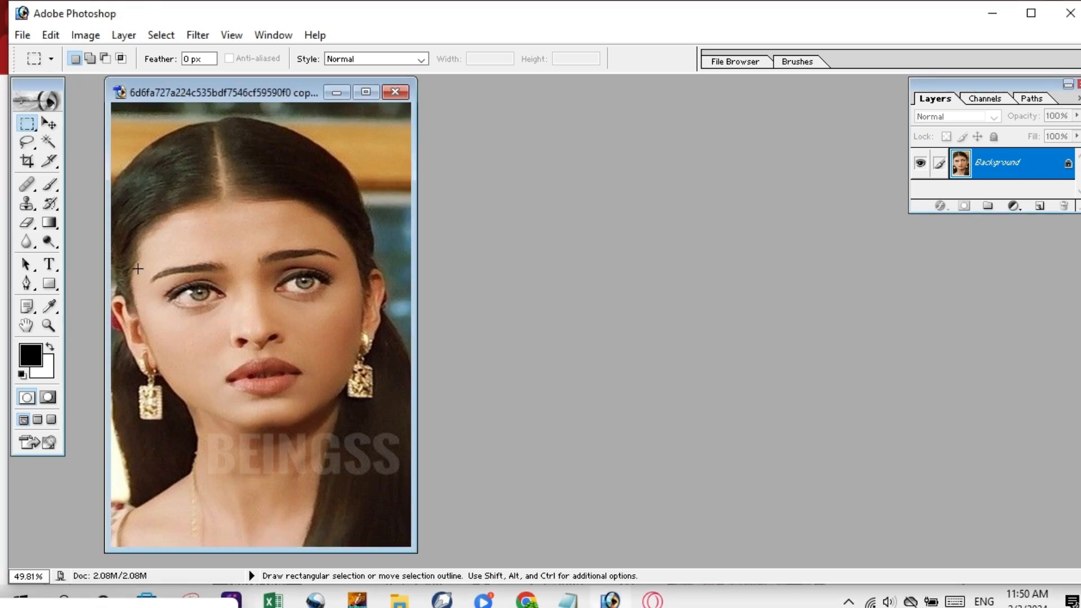
Box both eyes on the portrait, nudge the selection up two steps, and start a new document with Ctrl+N.
{"action": "left_click_drag", "start_coordinate": [137, 268], "coordinate": [357, 316]}
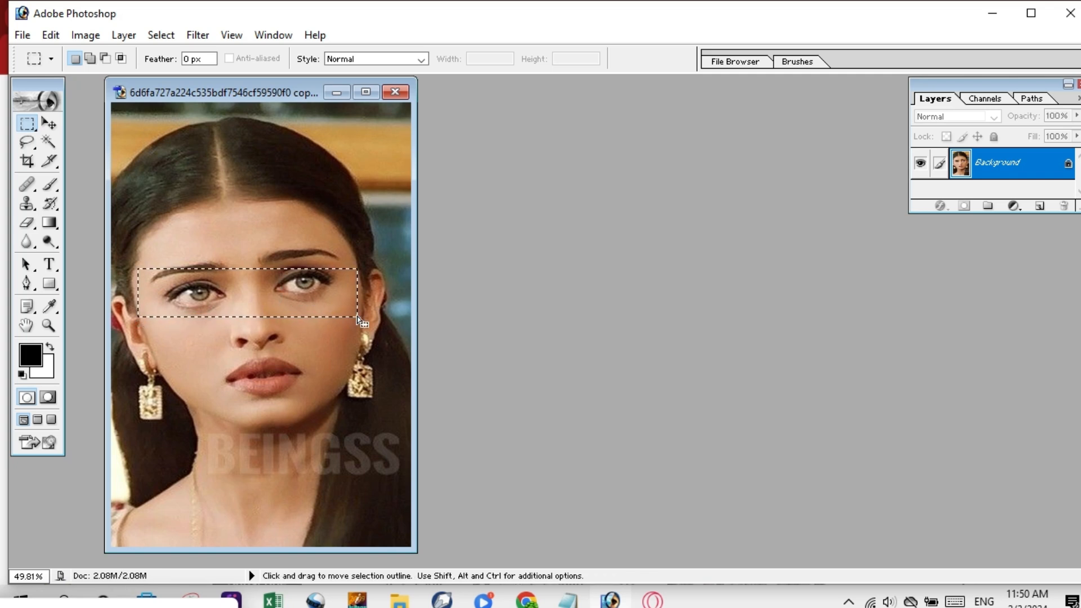
{"action": "key", "text": "ctrl+d"}
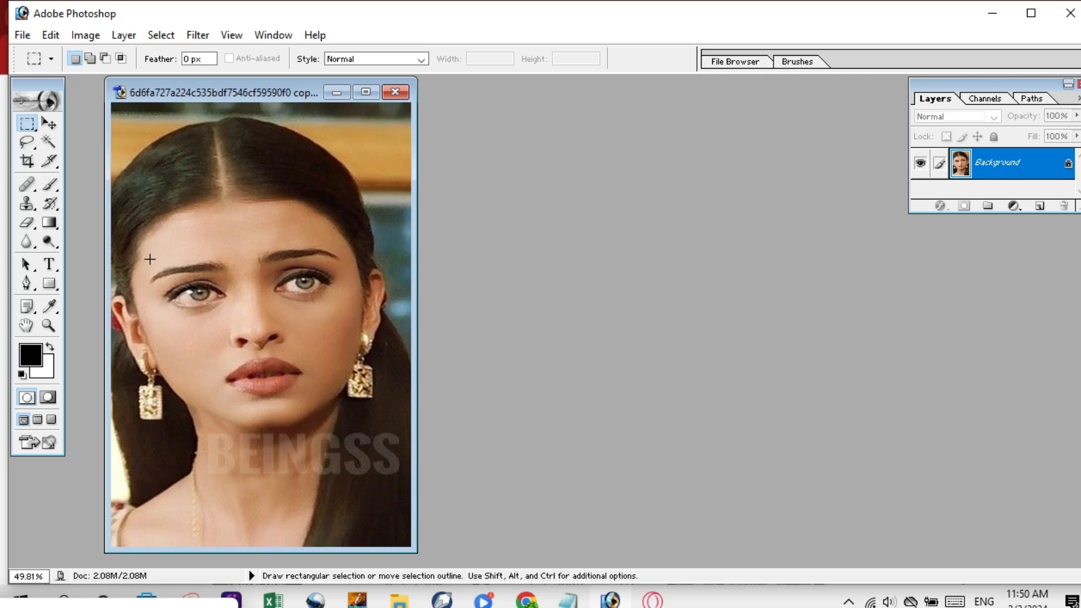
{"action": "left_click_drag", "start_coordinate": [140, 266], "coordinate": [369, 323]}
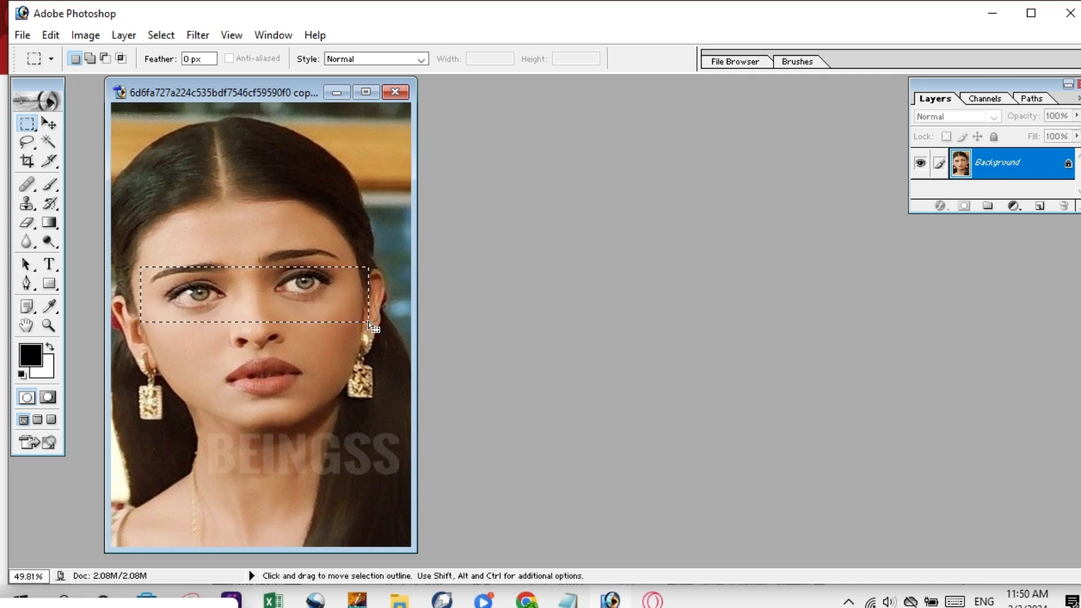
{"action": "key", "text": "Up"}
{"action": "key", "text": "Up"}
{"action": "key", "text": "Up"}
{"action": "key", "text": "Up"}
{"action": "key", "text": "Up"}
{"action": "key", "text": "Up"}
{"action": "key", "text": "Up"}
{"action": "key", "text": "Up"}
{"action": "key", "text": "Up"}
{"action": "key", "text": "Up"}
{"action": "key", "text": "Up"}
{"action": "key", "text": "Up"}
{"action": "key", "text": "Up"}
{"action": "key", "text": "Up"}
{"action": "key", "text": "Up"}
{"action": "key", "text": "Up"}
{"action": "key", "text": "Up"}
{"action": "key", "text": "Up"}
{"action": "key", "text": "Up"}
{"action": "key", "text": "Up"}
{"action": "key", "text": "Up"}
{"action": "key", "text": "Up"}
{"action": "key", "text": "Up"}
{"action": "key", "text": "Up"}
{"action": "key", "text": "Up"}
{"action": "key", "text": "Up"}
{"action": "key", "text": "Up"}
{"action": "key", "text": "Up"}
{"action": "key", "text": "Up"}
{"action": "key", "text": "Up"}
{"action": "key", "text": "Up"}
{"action": "key", "text": "Up"}
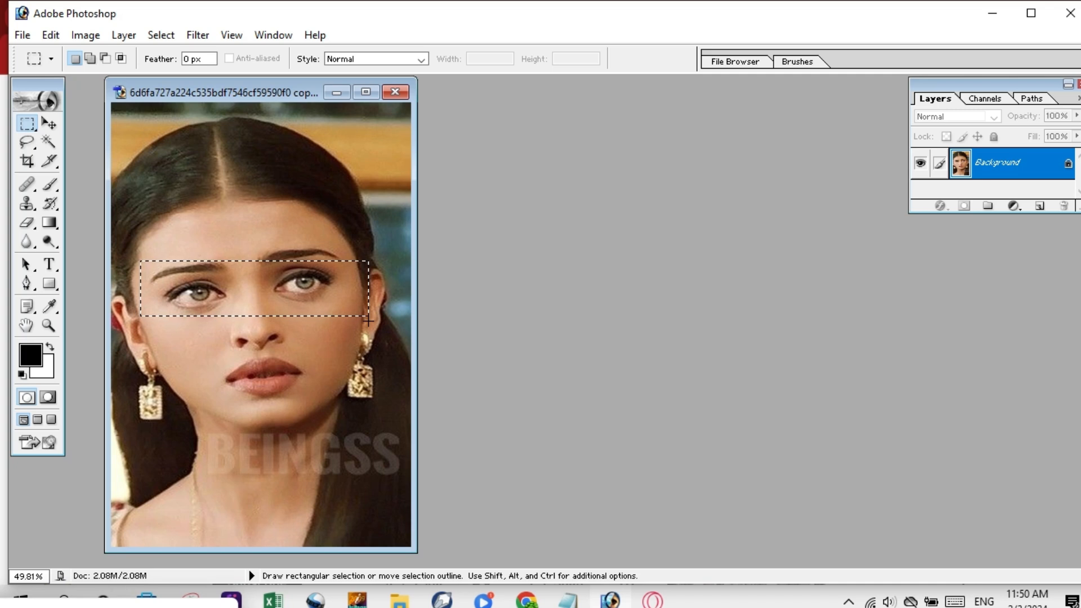
{"action": "key", "text": "Up"}
{"action": "key", "text": "Up"}
{"action": "key", "text": "Up"}
{"action": "key", "text": "Up"}
{"action": "key", "text": "Up"}
{"action": "key", "text": "Up"}
{"action": "key", "text": "Up"}
{"action": "key", "text": "Up"}
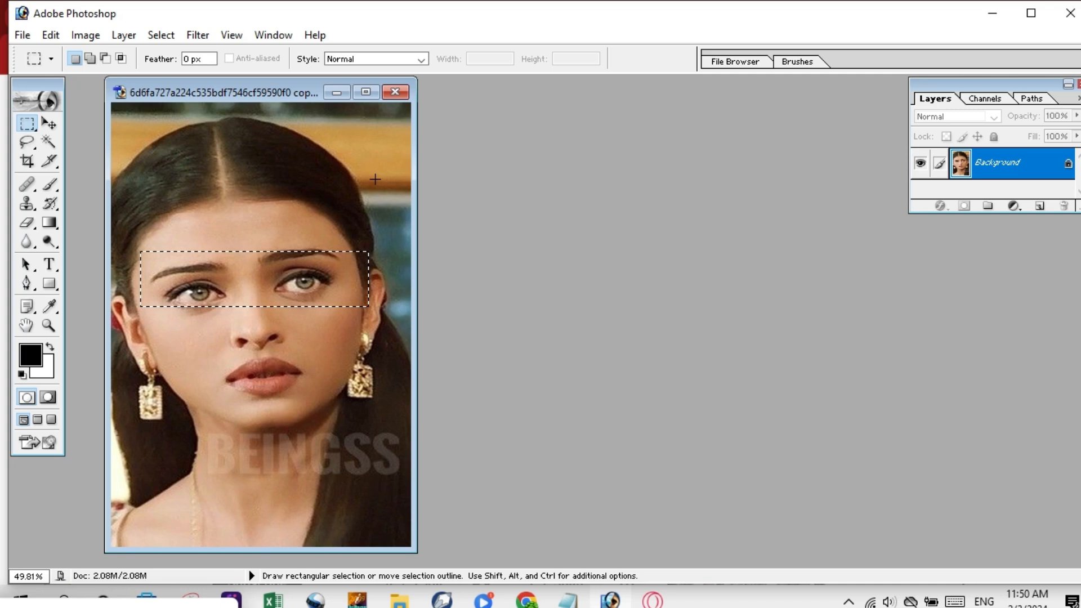
{"action": "key", "text": "ctrl+n"}
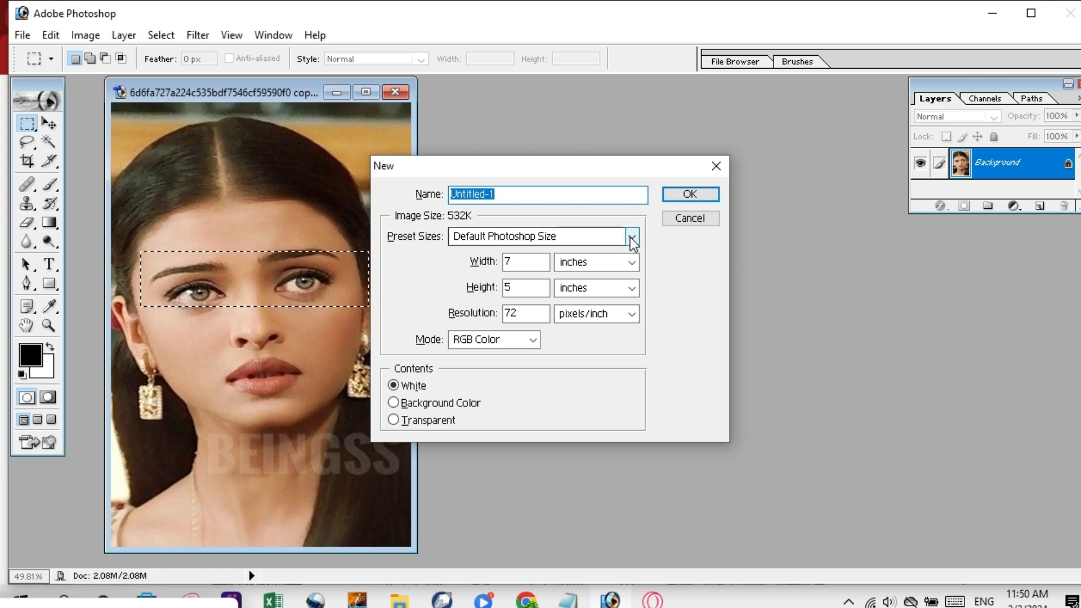
Create a white 1280 x 720 HDTV 720P document and move its window beside the portrait.
{"action": "left_click", "coordinate": [631, 237]}
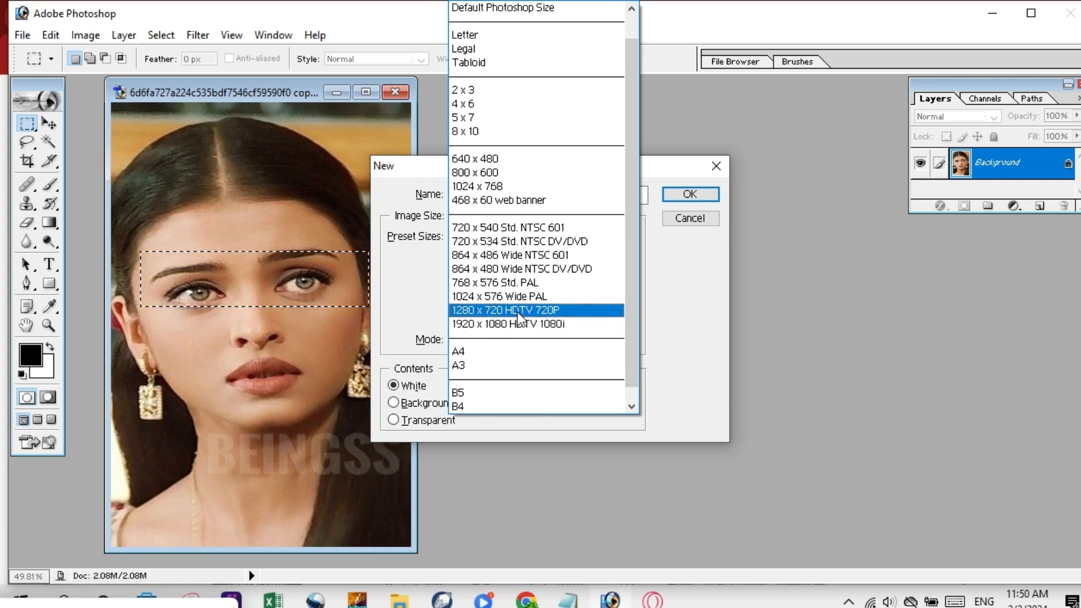
{"action": "left_click", "coordinate": [513, 311]}
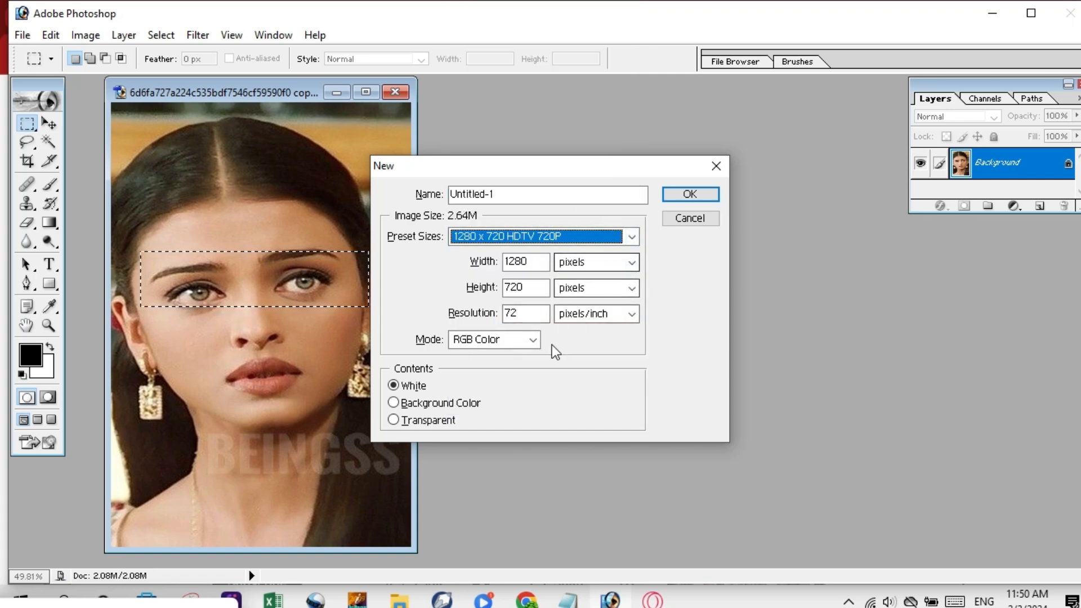
{"action": "left_click", "coordinate": [688, 193]}
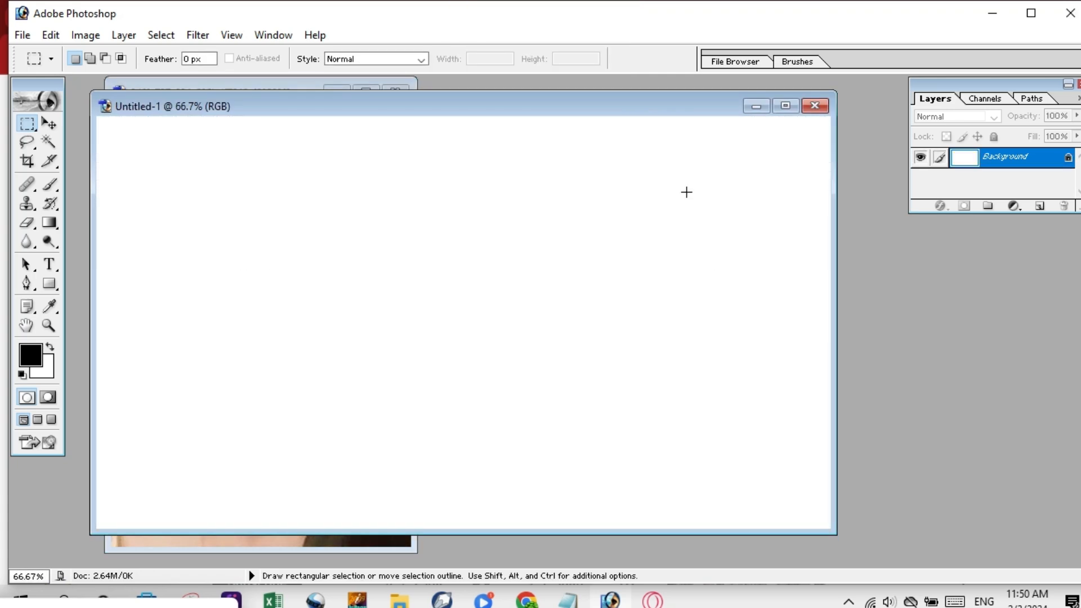
{"action": "left_click_drag", "start_coordinate": [414, 103], "coordinate": [740, 112]}
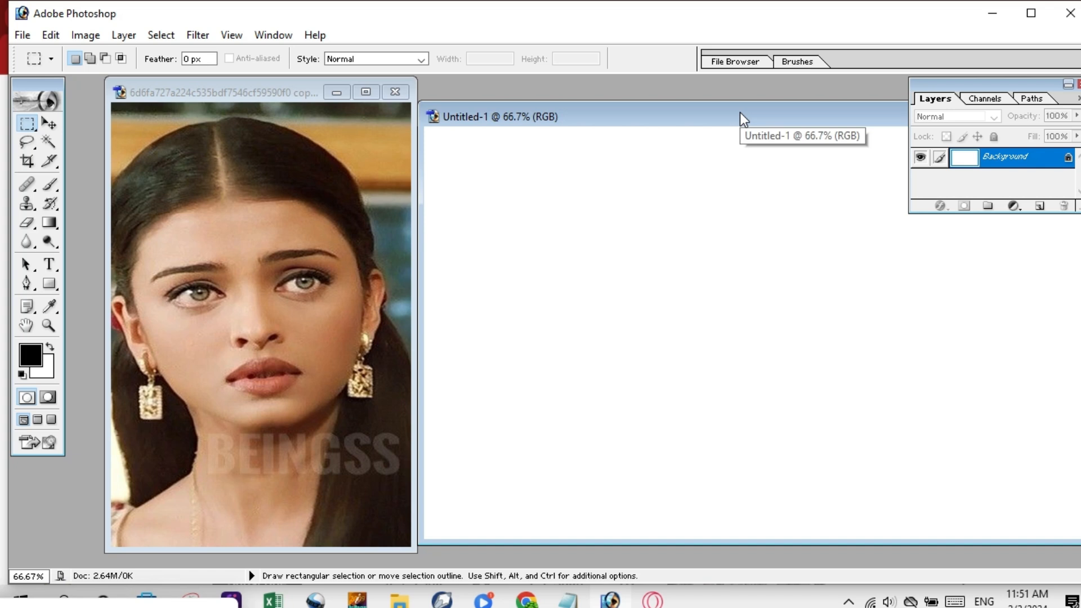
{"action": "left_click", "coordinate": [48, 128]}
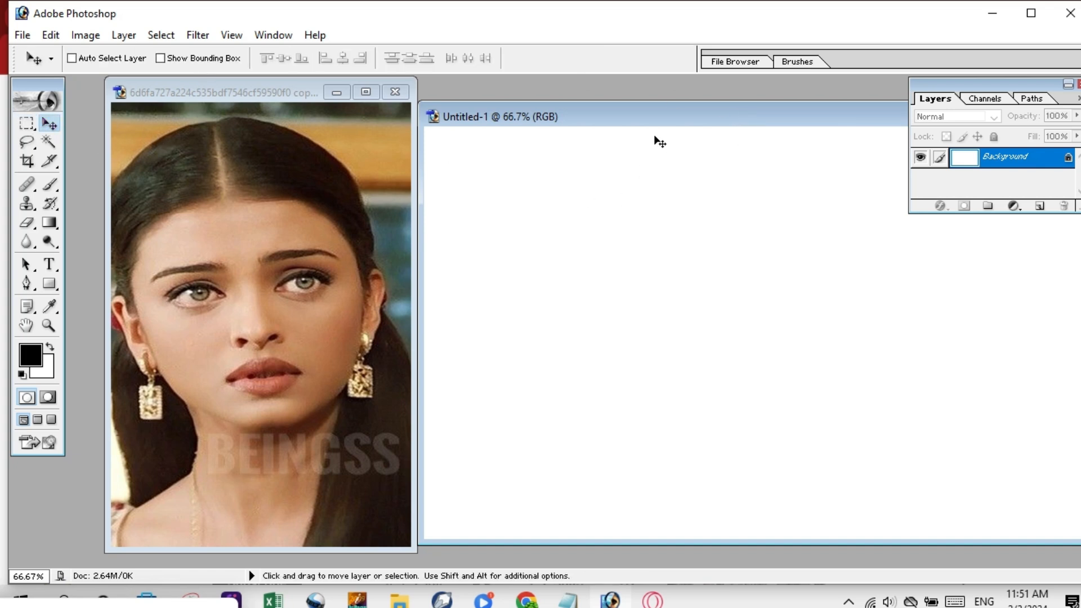
Reselect a rectangle around both eyes on the portrait photo, shifted slightly down.
{"action": "mouse_move", "coordinate": [677, 113]}
{"action": "left_mouse_down"}
{"action": "mouse_move", "coordinate": [683, 102]}
{"action": "mouse_move", "coordinate": [672, 123]}
{"action": "left_mouse_up"}
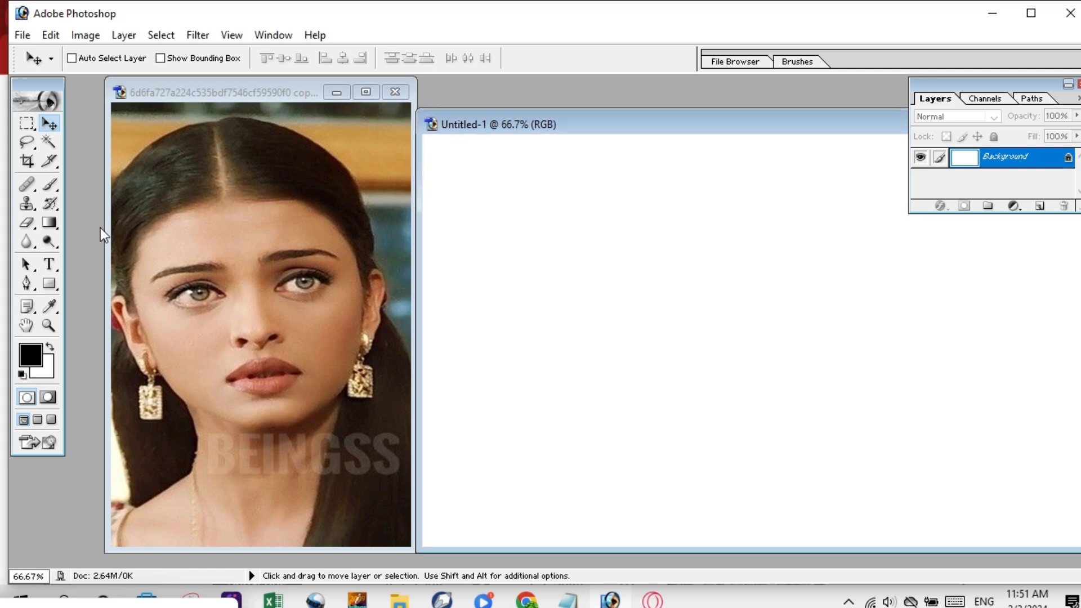
{"action": "left_click", "coordinate": [27, 123]}
{"action": "left_click", "coordinate": [184, 290]}
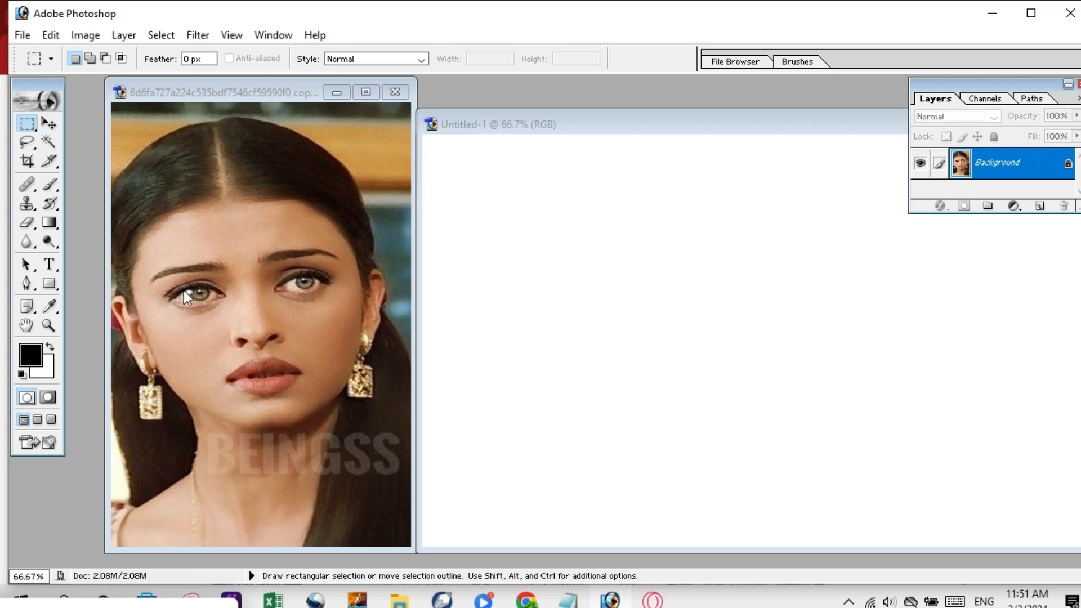
{"action": "left_click_drag", "start_coordinate": [141, 252], "coordinate": [369, 306]}
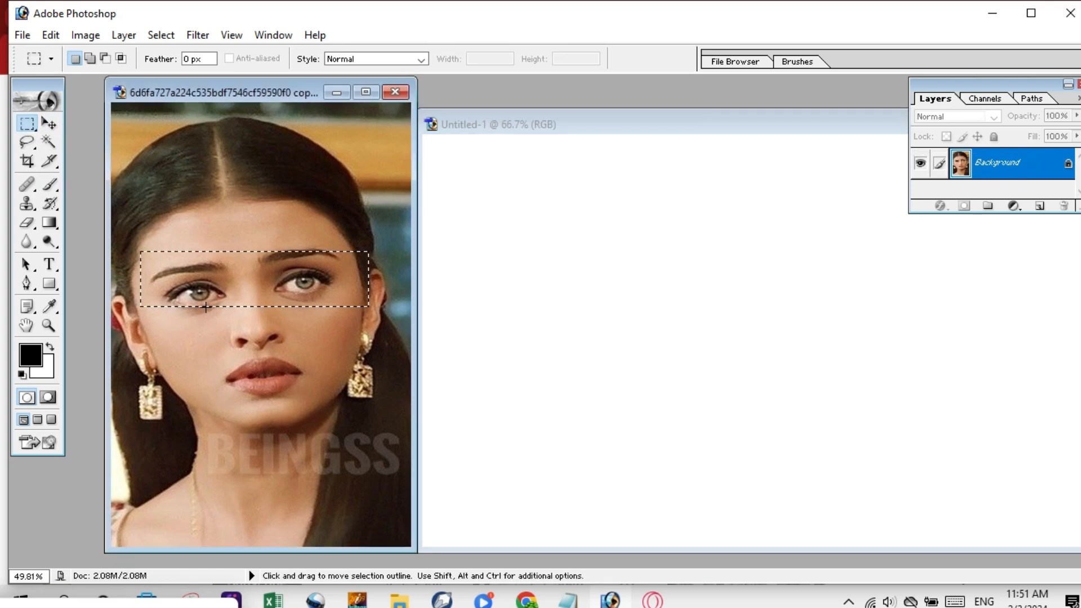
{"action": "left_click_drag", "start_coordinate": [206, 306], "coordinate": [205, 309]}
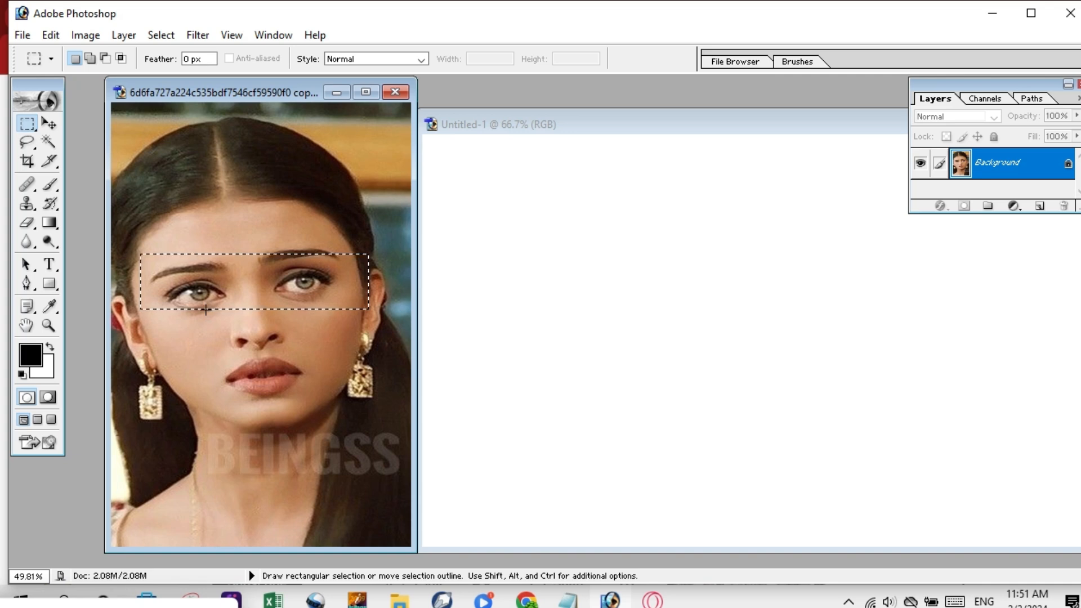
Drag the eye strip into Untitled-1 as Layer 1 and bring that document to the front.
{"action": "left_click", "coordinate": [49, 123]}
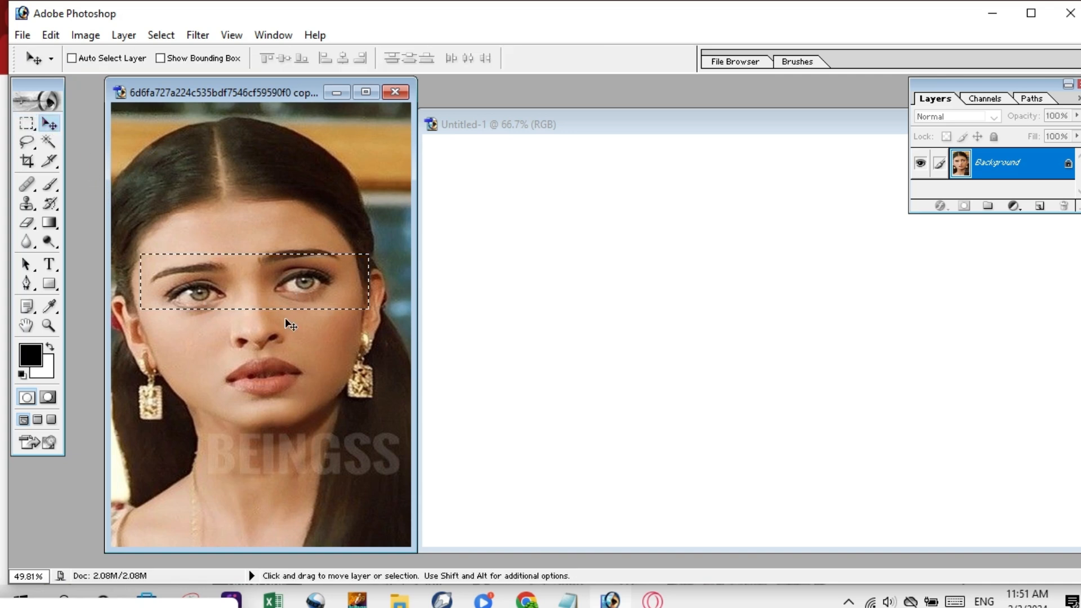
{"action": "left_click_drag", "start_coordinate": [256, 273], "coordinate": [512, 256]}
{"action": "left_click_drag", "start_coordinate": [507, 187], "coordinate": [532, 164]}
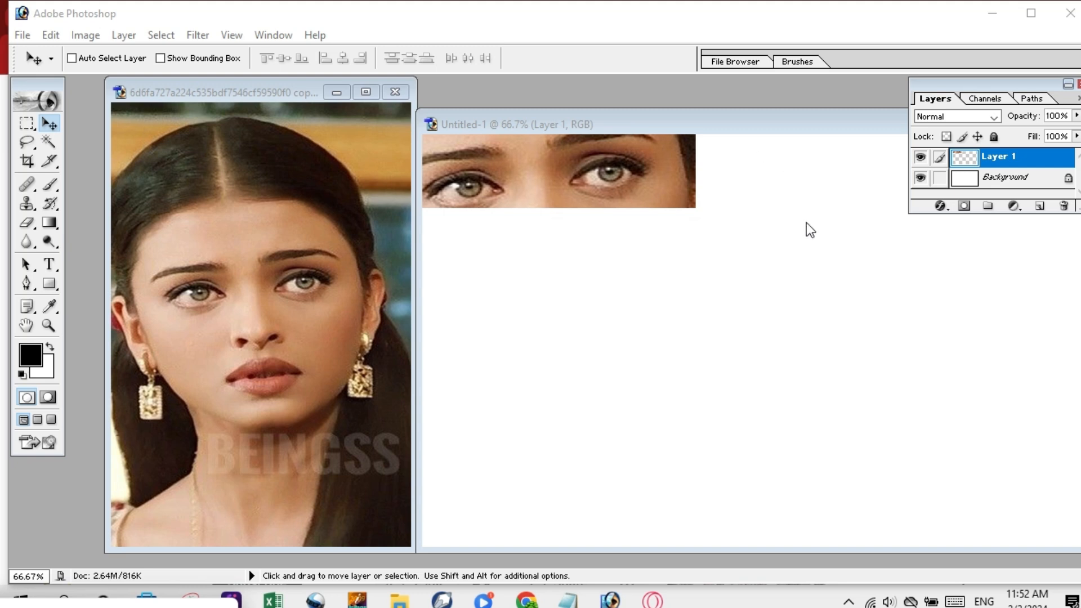
{"action": "left_click", "coordinate": [685, 125]}
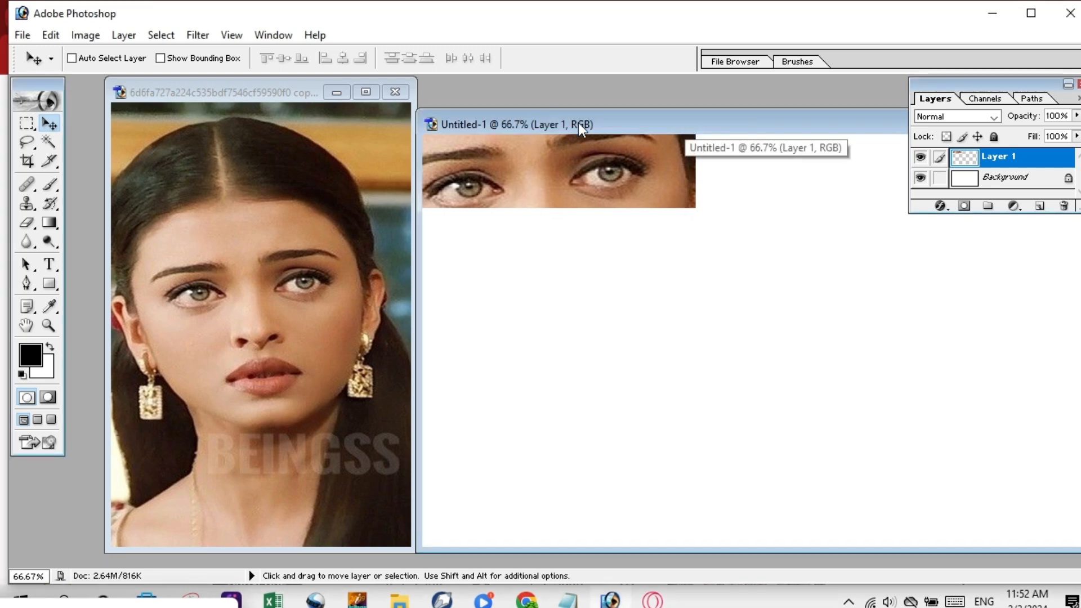
{"action": "right_click", "coordinate": [670, 127]}
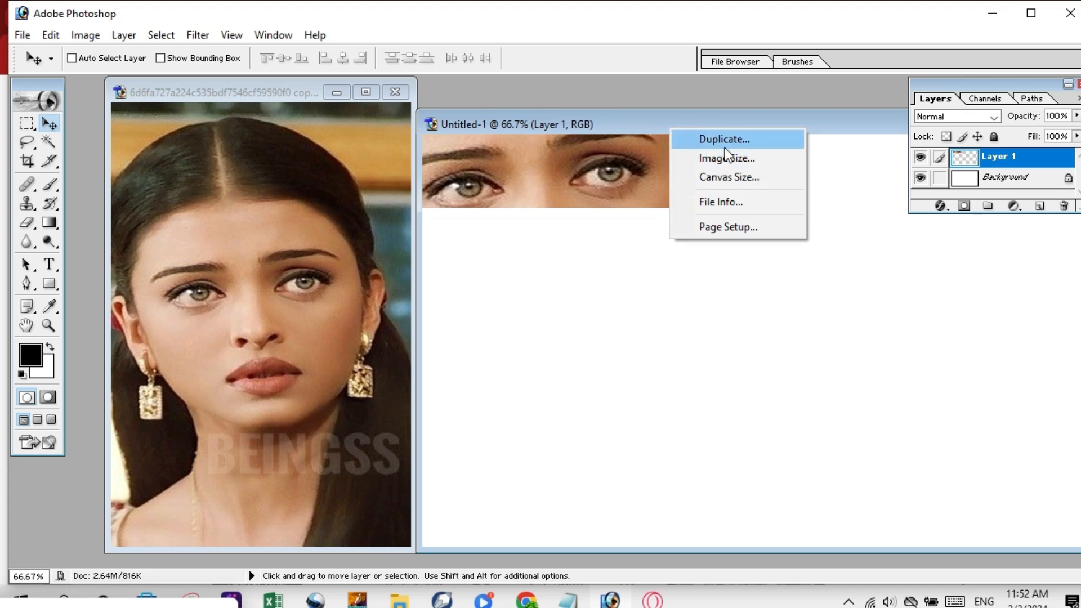
Drag the portrait's eye strip into Untitled-2 as Layer 2, placed under the first strip.
{"action": "left_click", "coordinate": [657, 120]}
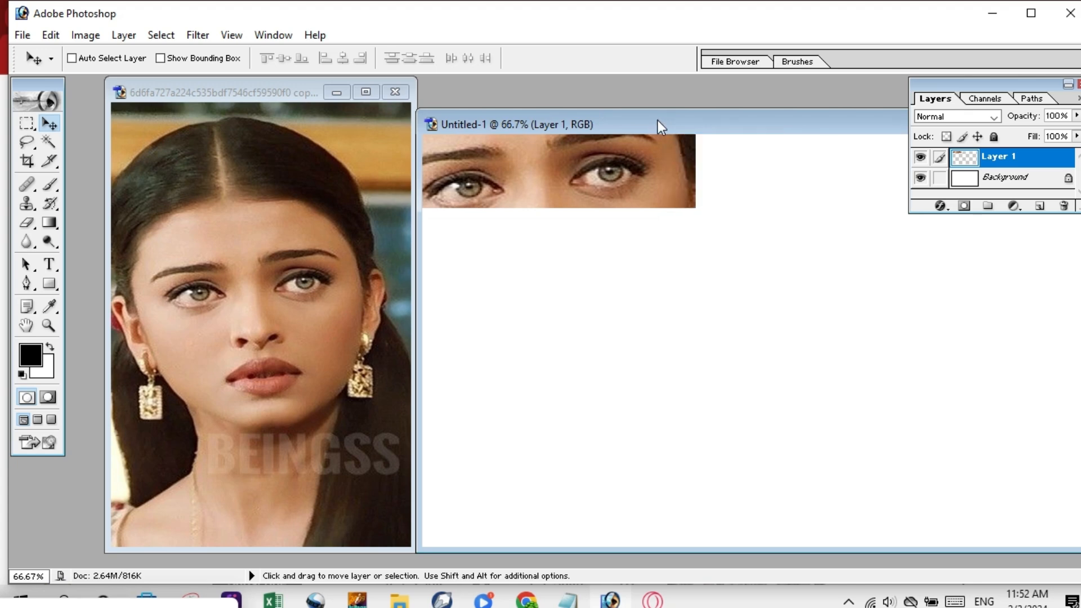
{"action": "double_click", "coordinate": [658, 120]}
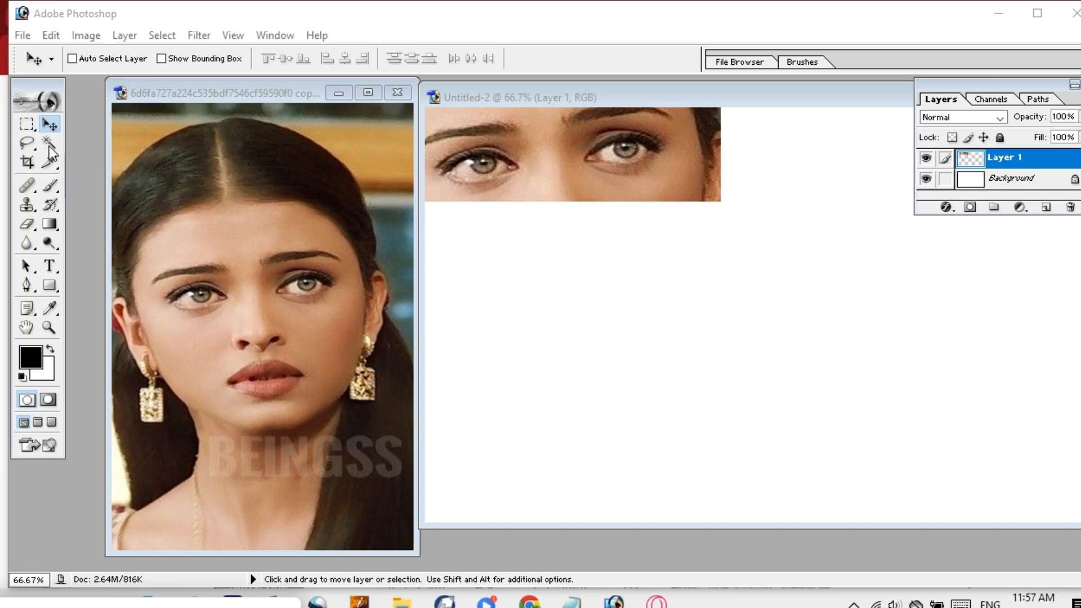
{"action": "left_click", "coordinate": [30, 128]}
{"action": "left_click", "coordinate": [187, 289]}
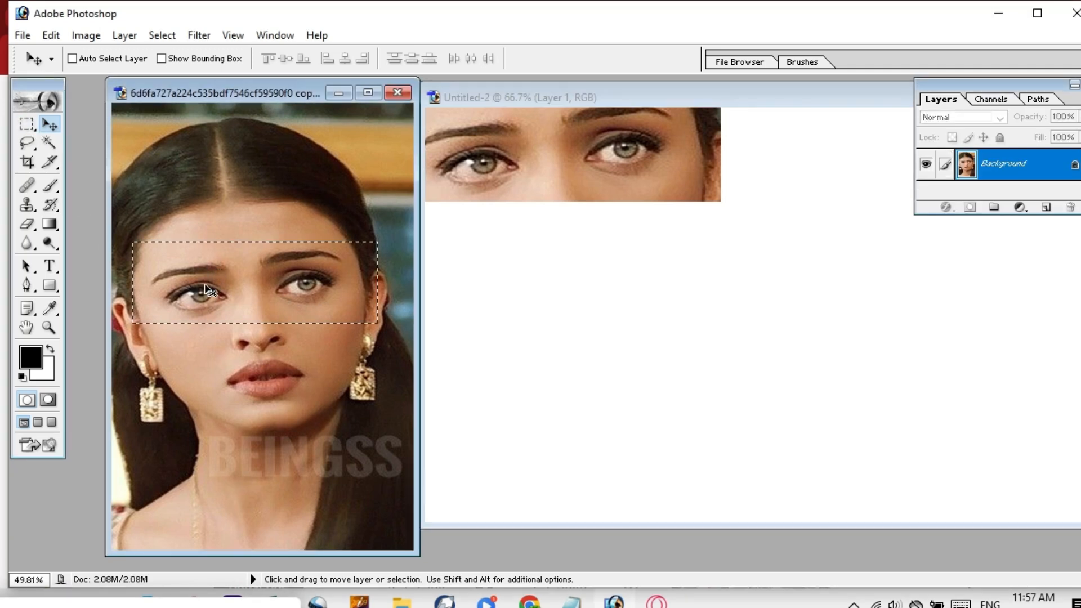
{"action": "left_click_drag", "start_coordinate": [213, 286], "coordinate": [629, 247]}
{"action": "left_click_drag", "start_coordinate": [634, 228], "coordinate": [528, 250]}
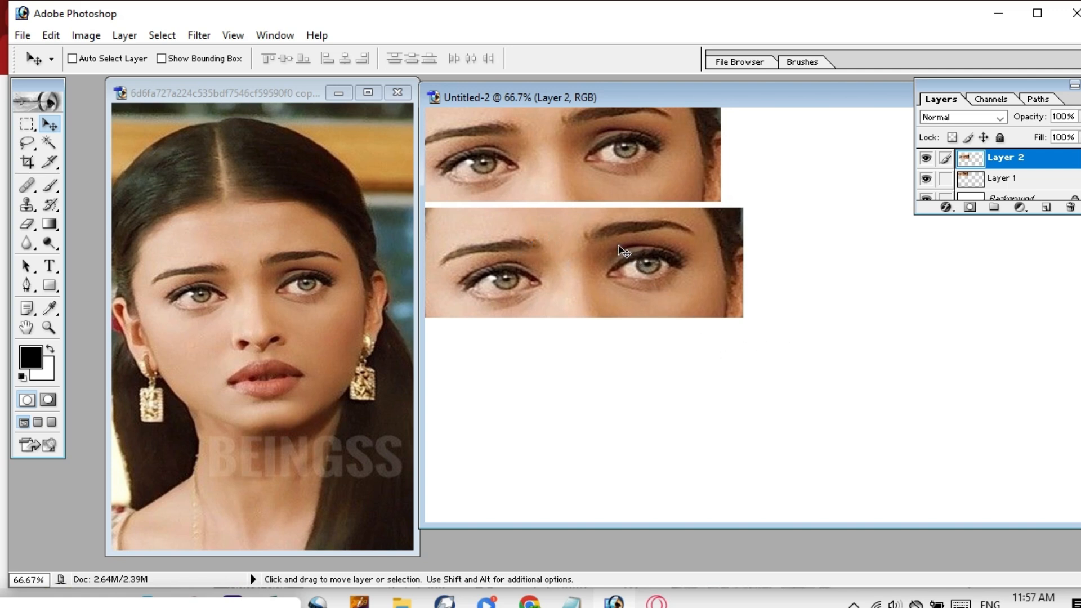
Align the Layer 1 and Layer 2 eye strips so the lower one sits under the upper.
{"action": "mouse_move", "coordinate": [621, 251]}
{"action": "left_mouse_down"}
{"action": "mouse_move", "coordinate": [619, 282]}
{"action": "mouse_move", "coordinate": [600, 235]}
{"action": "mouse_move", "coordinate": [605, 252]}
{"action": "left_mouse_up"}
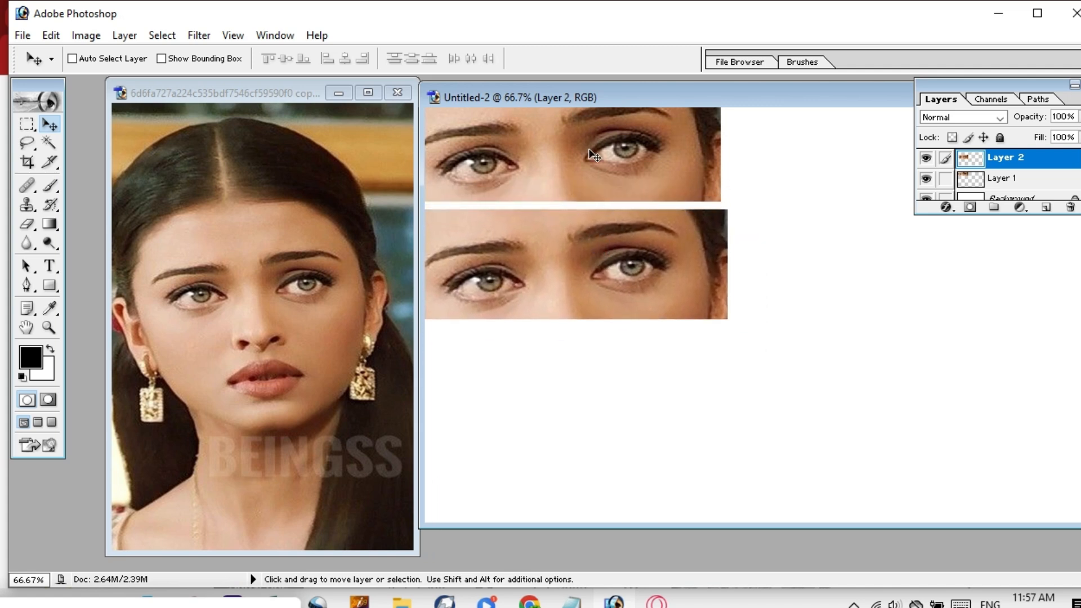
{"action": "mouse_move", "coordinate": [590, 151]}
{"action": "left_mouse_down"}
{"action": "mouse_move", "coordinate": [635, 184]}
{"action": "mouse_move", "coordinate": [603, 220]}
{"action": "mouse_move", "coordinate": [610, 185]}
{"action": "mouse_move", "coordinate": [604, 173]}
{"action": "mouse_move", "coordinate": [603, 191]}
{"action": "mouse_move", "coordinate": [586, 143]}
{"action": "left_mouse_up"}
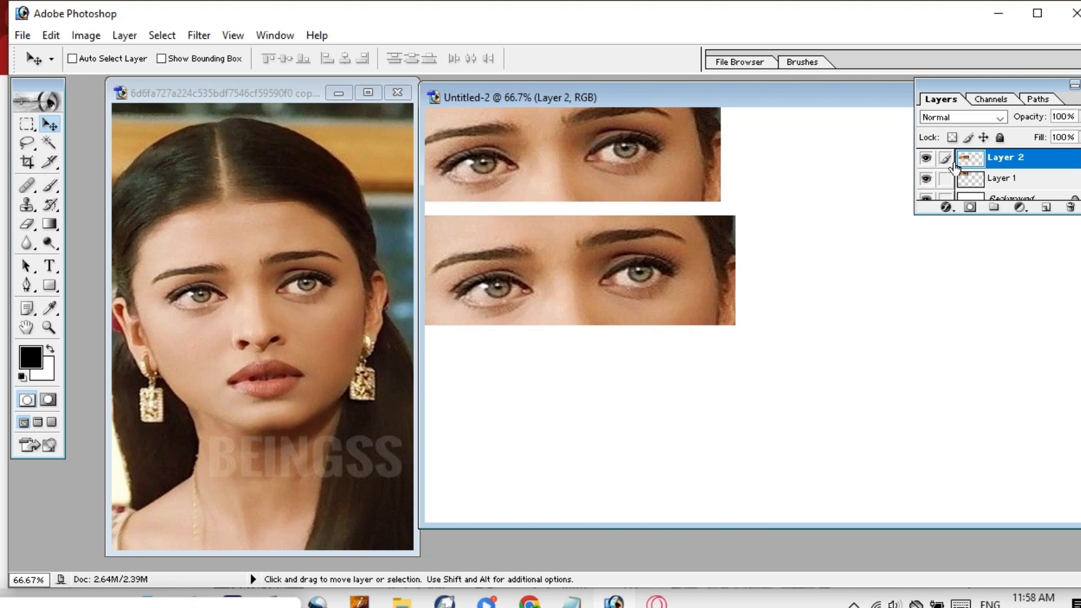
{"action": "left_click", "coordinate": [996, 180]}
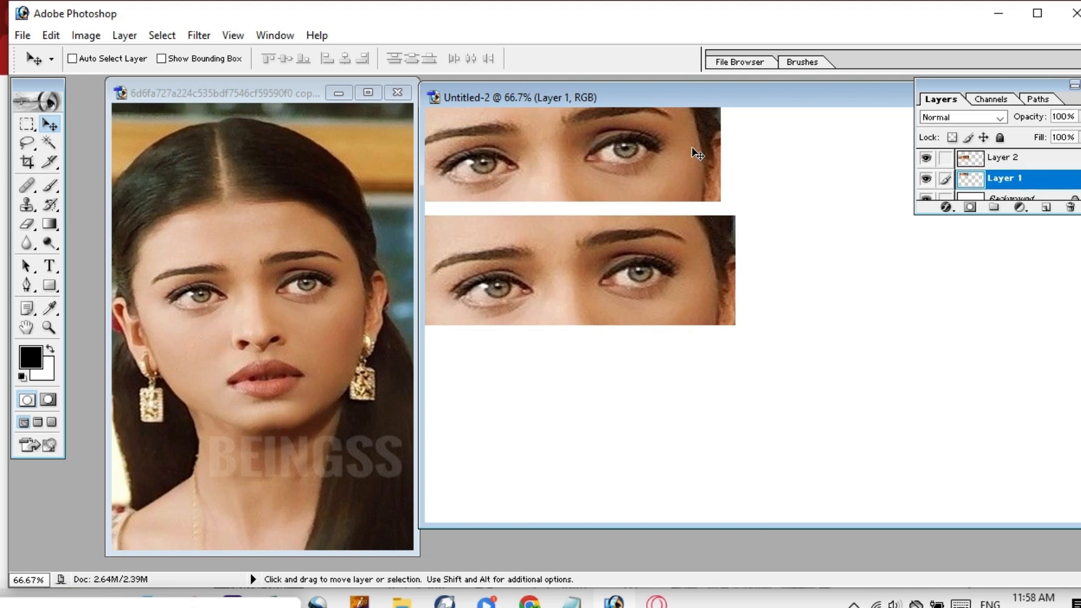
{"action": "left_click_drag", "start_coordinate": [698, 155], "coordinate": [731, 162]}
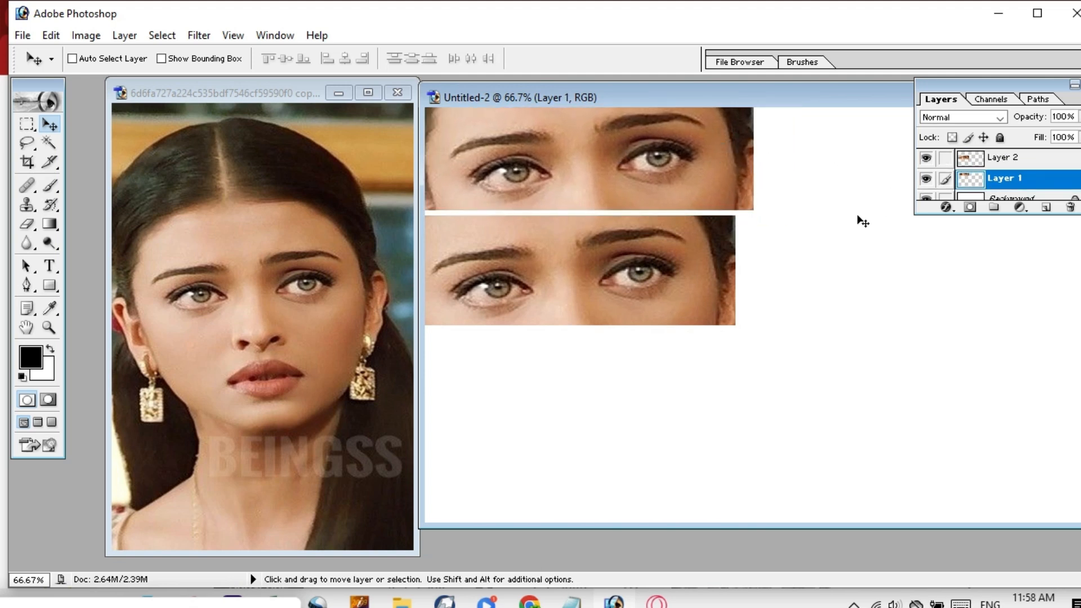
{"action": "left_click", "coordinate": [1021, 160]}
{"action": "mouse_move", "coordinate": [733, 285]}
{"action": "left_mouse_down"}
{"action": "mouse_move", "coordinate": [763, 277]}
{"action": "mouse_move", "coordinate": [752, 280]}
{"action": "left_mouse_up"}
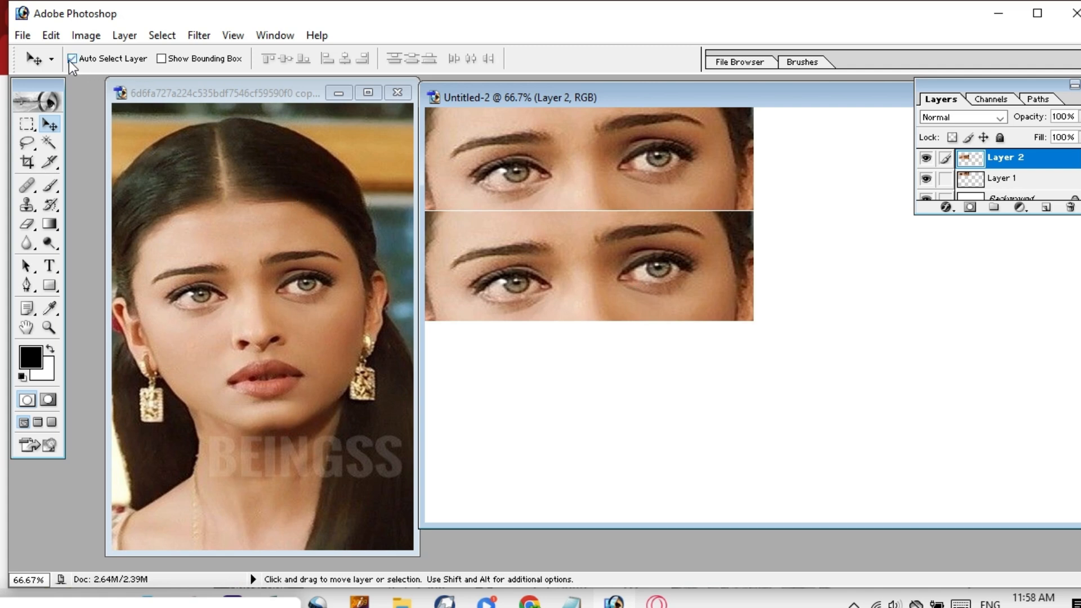
Move the top eye strip to the canvas's top-left and shift the bottom strip slightly right.
{"action": "mouse_move", "coordinate": [566, 148]}
{"action": "left_mouse_down"}
{"action": "mouse_move", "coordinate": [573, 144]}
{"action": "mouse_move", "coordinate": [545, 144]}
{"action": "mouse_move", "coordinate": [568, 158]}
{"action": "left_mouse_up"}
{"action": "left_click_drag", "start_coordinate": [605, 292], "coordinate": [512, 253]}
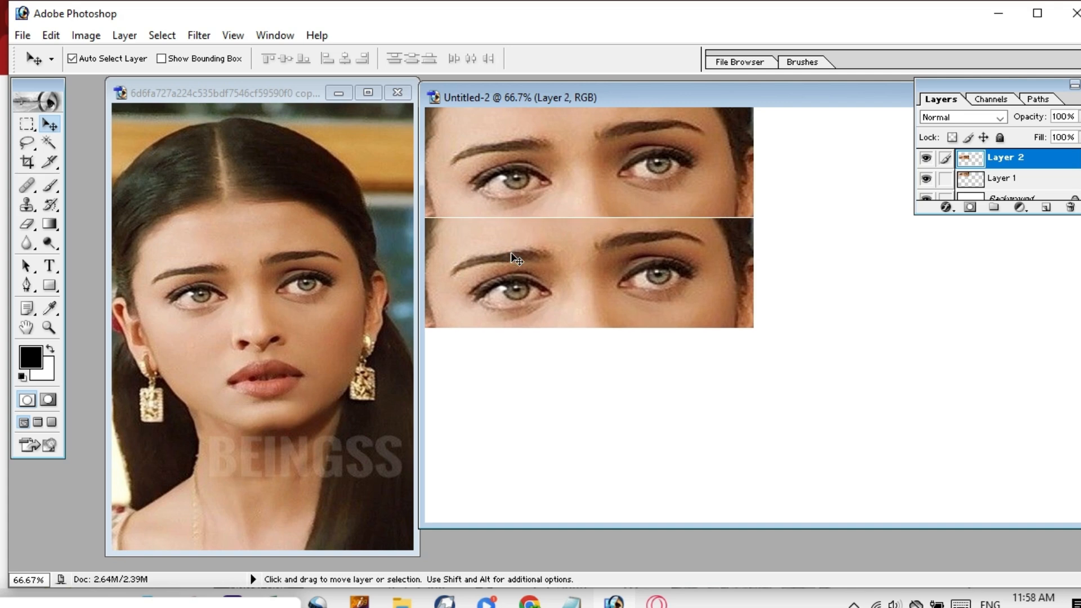
{"action": "mouse_move", "coordinate": [586, 145]}
{"action": "left_mouse_down"}
{"action": "mouse_move", "coordinate": [633, 149]}
{"action": "mouse_move", "coordinate": [561, 151]}
{"action": "mouse_move", "coordinate": [586, 144]}
{"action": "left_mouse_up"}
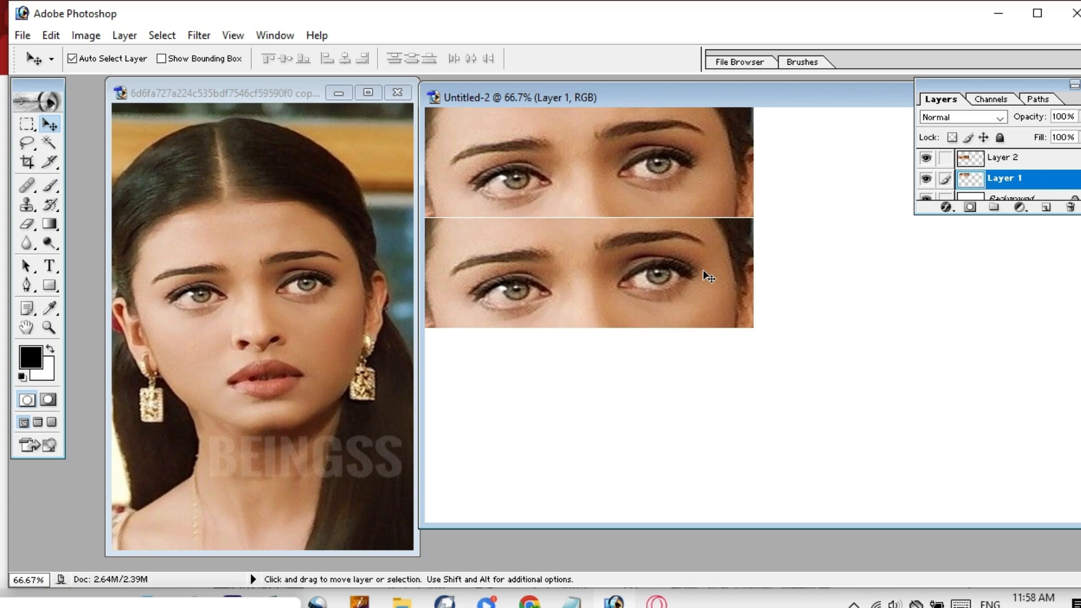
{"action": "mouse_move", "coordinate": [630, 269]}
{"action": "left_mouse_down"}
{"action": "mouse_move", "coordinate": [717, 266]}
{"action": "mouse_move", "coordinate": [641, 272]}
{"action": "left_mouse_up"}
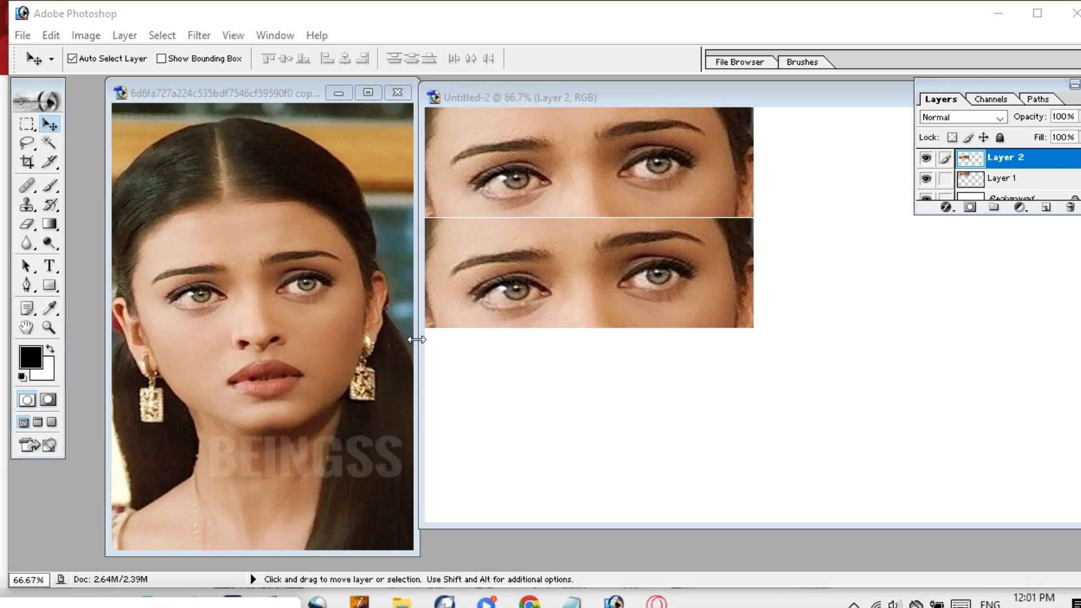
{"action": "left_click", "coordinate": [417, 339]}
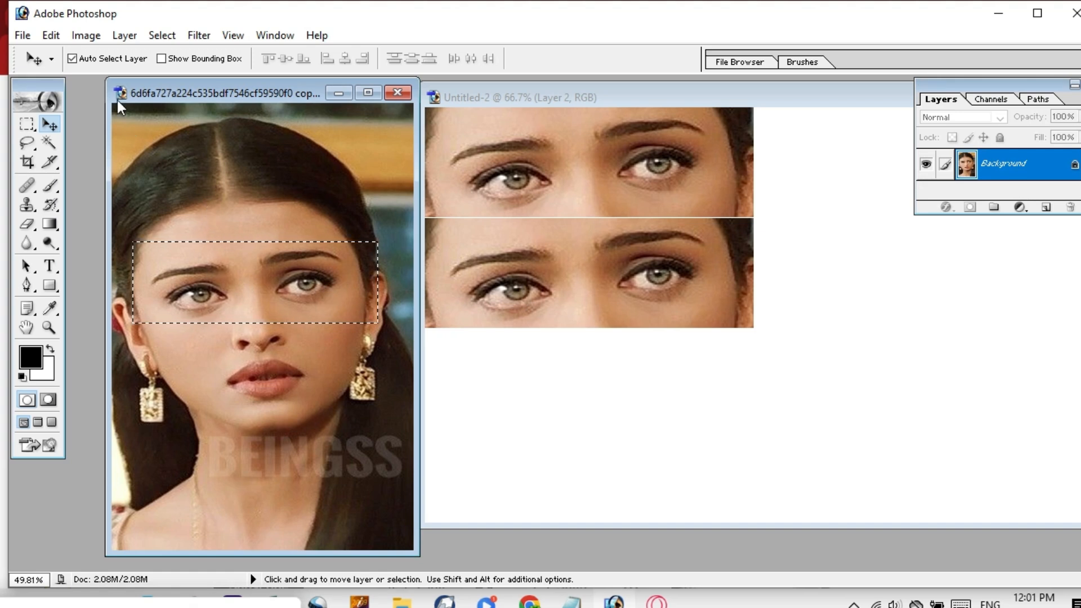
Deselect, then draw separate marquee boxes around the portrait's left and right eyes.
{"action": "left_click", "coordinate": [27, 123]}
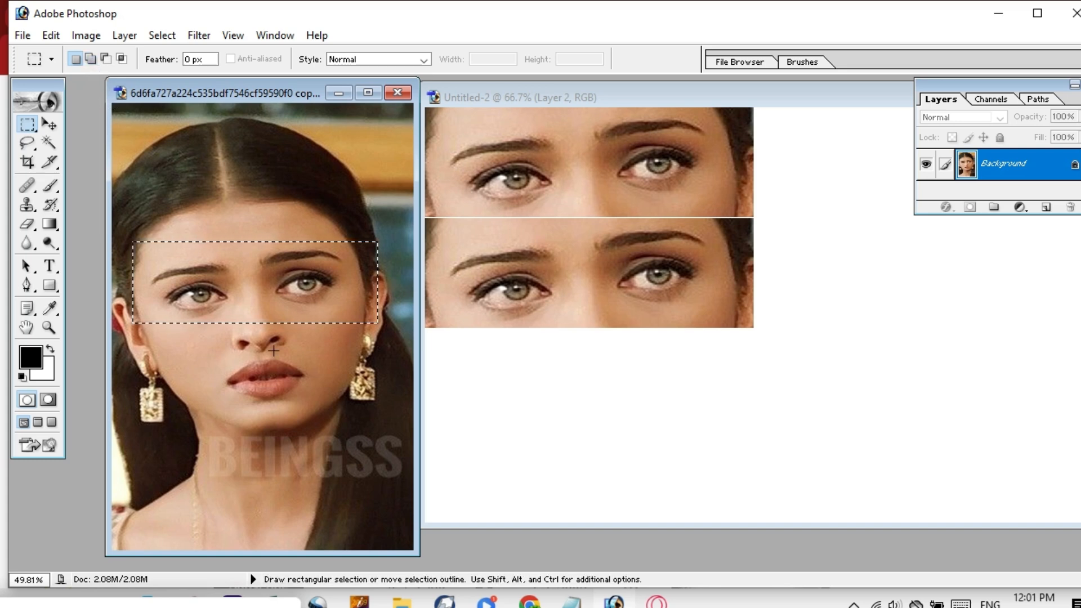
{"action": "key", "text": "ctrl"}
{"action": "key", "text": "ctrl+d"}
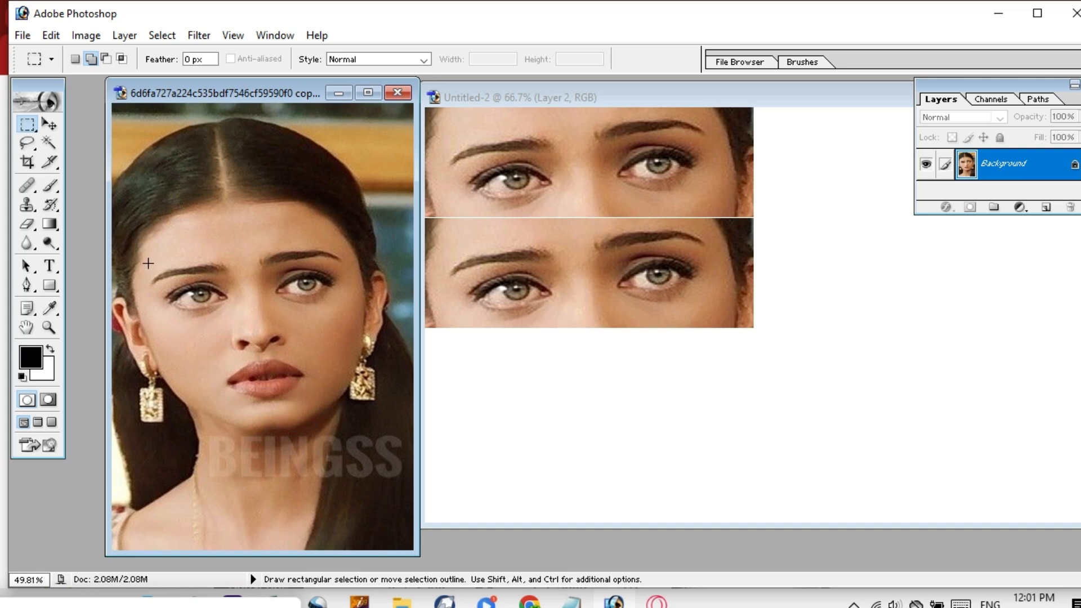
{"action": "left_click_drag", "start_coordinate": [242, 295], "coordinate": [239, 327]}
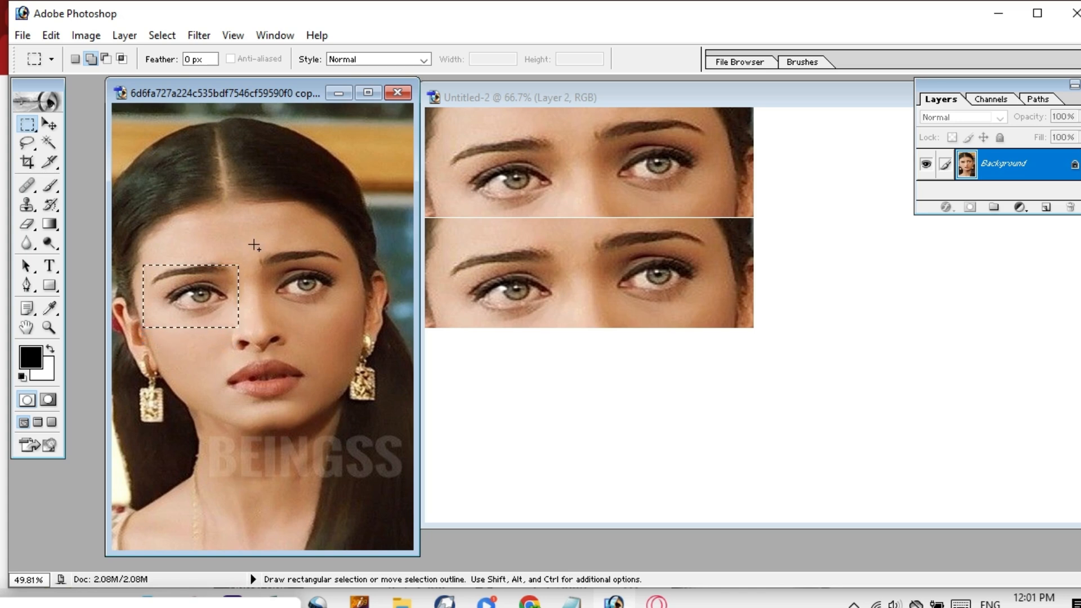
{"action": "left_click_drag", "start_coordinate": [252, 250], "coordinate": [299, 237]}
{"action": "left_click_drag", "start_coordinate": [346, 279], "coordinate": [356, 323]}
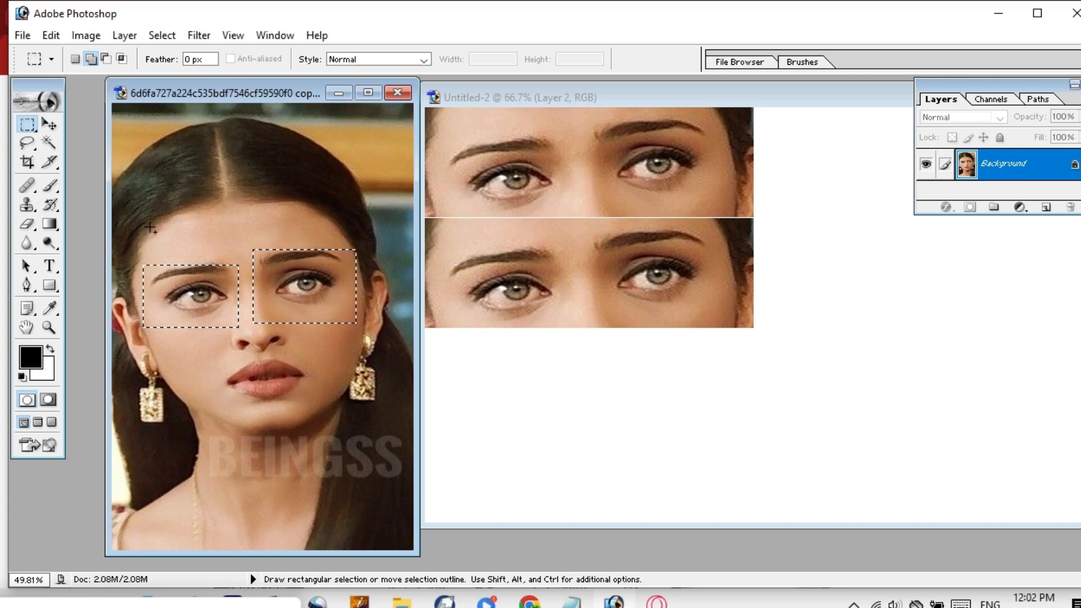
Drag both eye pieces into Untitled-2 as Layer 3 and place them below the stacked strips.
{"action": "left_click", "coordinate": [50, 124]}
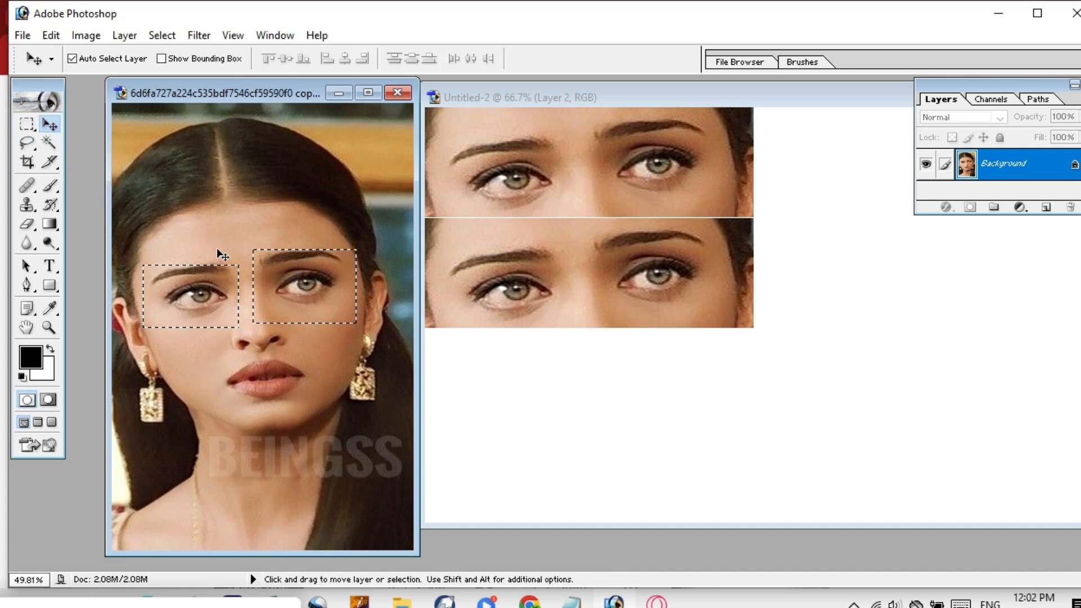
{"action": "left_click_drag", "start_coordinate": [225, 293], "coordinate": [478, 339]}
{"action": "left_click_drag", "start_coordinate": [576, 377], "coordinate": [614, 387]}
{"action": "left_click_drag", "start_coordinate": [682, 371], "coordinate": [605, 382]}
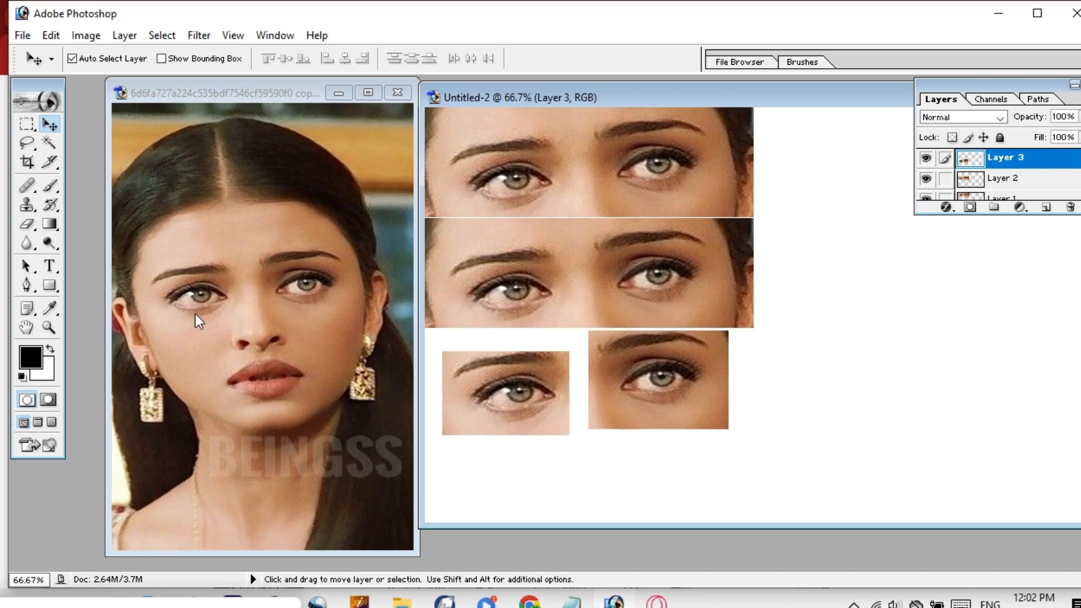
Clear the portrait's eye selections and marquee a strip across both eyes.
{"action": "left_click", "coordinate": [27, 125]}
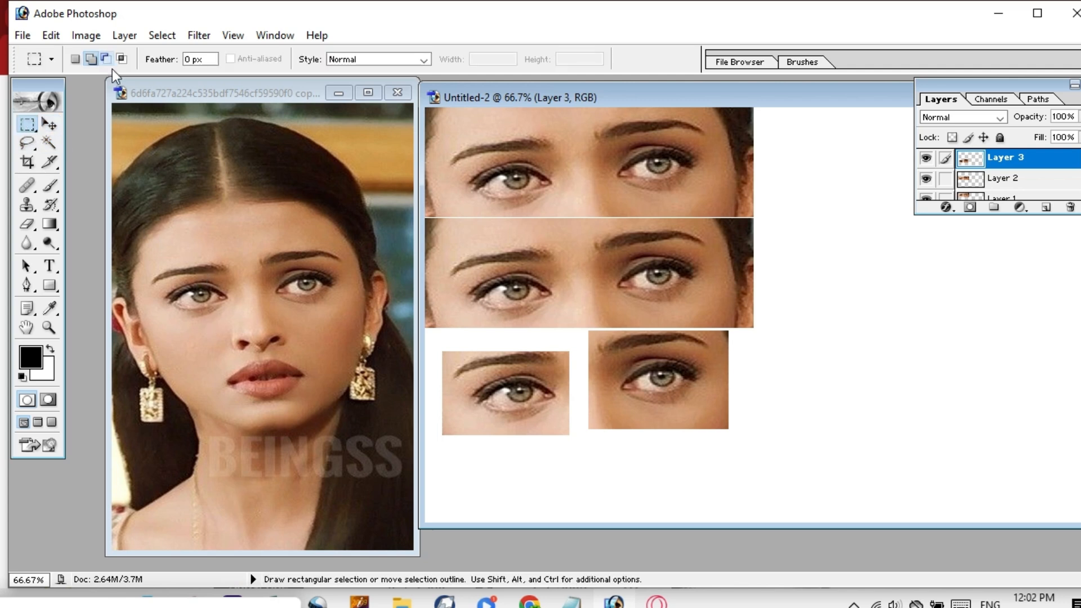
{"action": "left_click", "coordinate": [135, 271]}
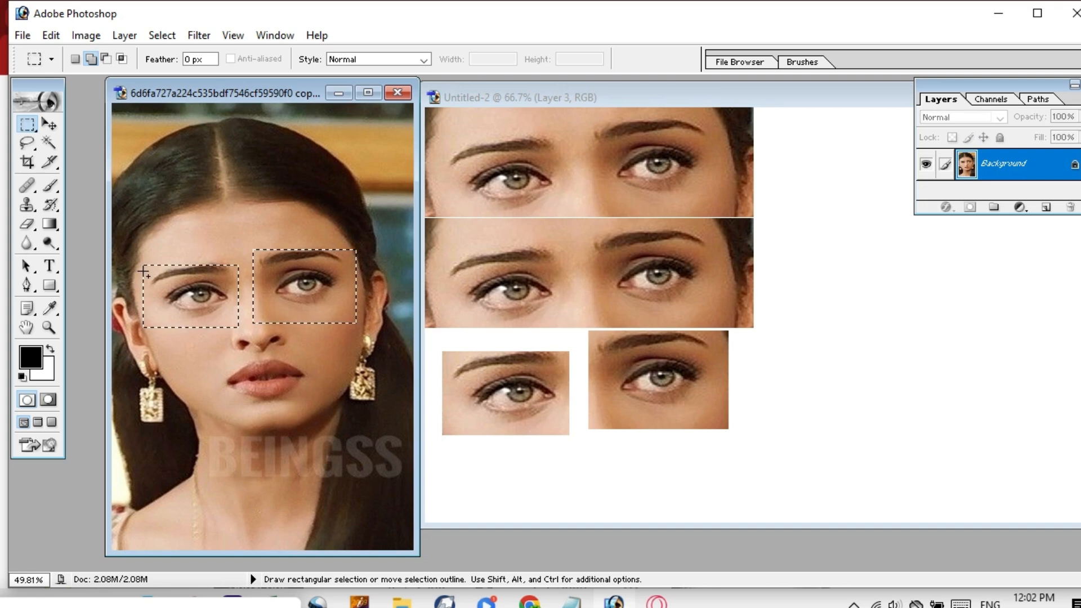
{"action": "key", "text": "ctrl+d"}
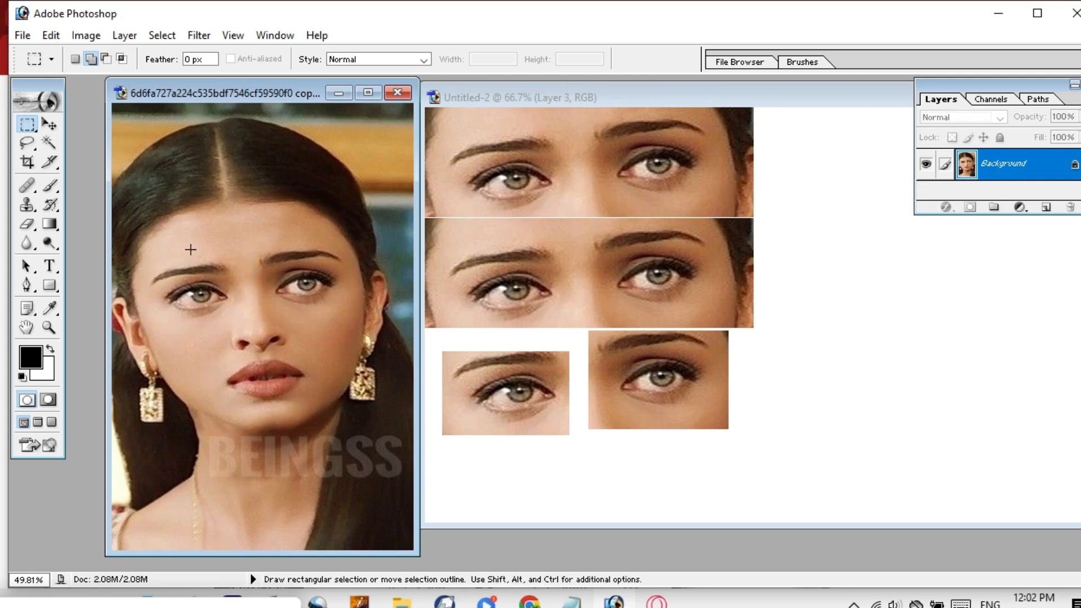
{"action": "left_click", "coordinate": [75, 63]}
{"action": "left_click", "coordinate": [106, 59]}
{"action": "left_click_drag", "start_coordinate": [309, 264], "coordinate": [402, 343]}
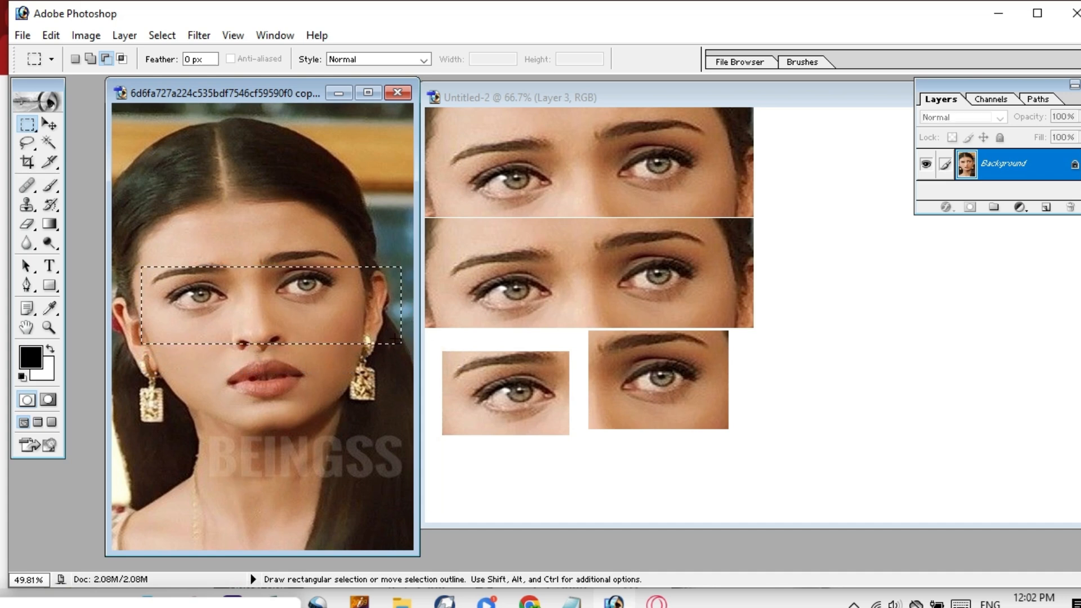
Lift the eye strip upward in the portrait, deselect, and dismiss the locked-layer alert.
{"action": "left_click", "coordinate": [48, 123]}
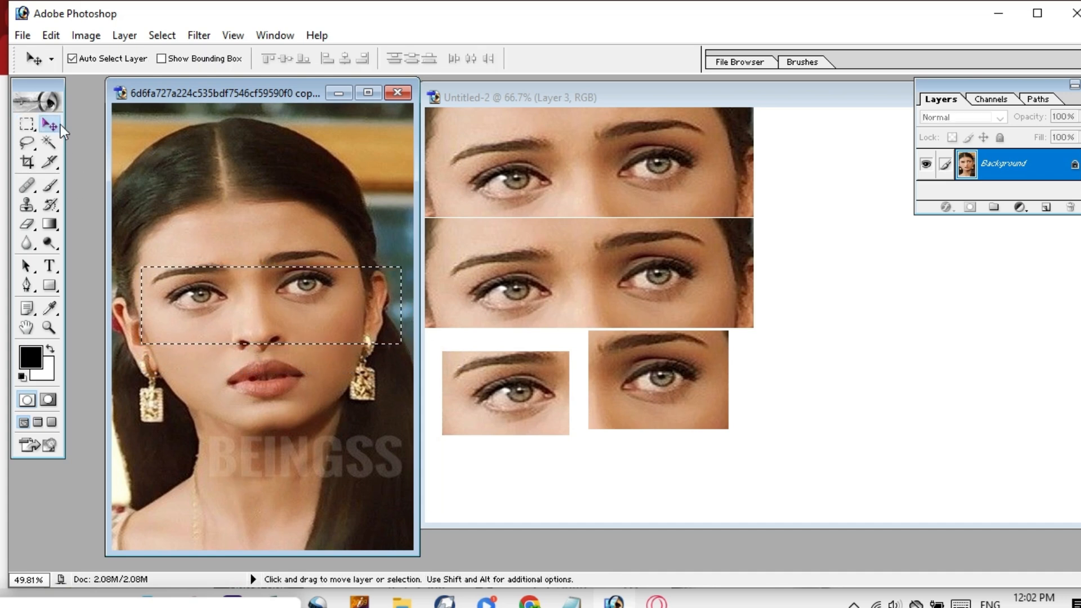
{"action": "left_click_drag", "start_coordinate": [270, 271], "coordinate": [271, 268]}
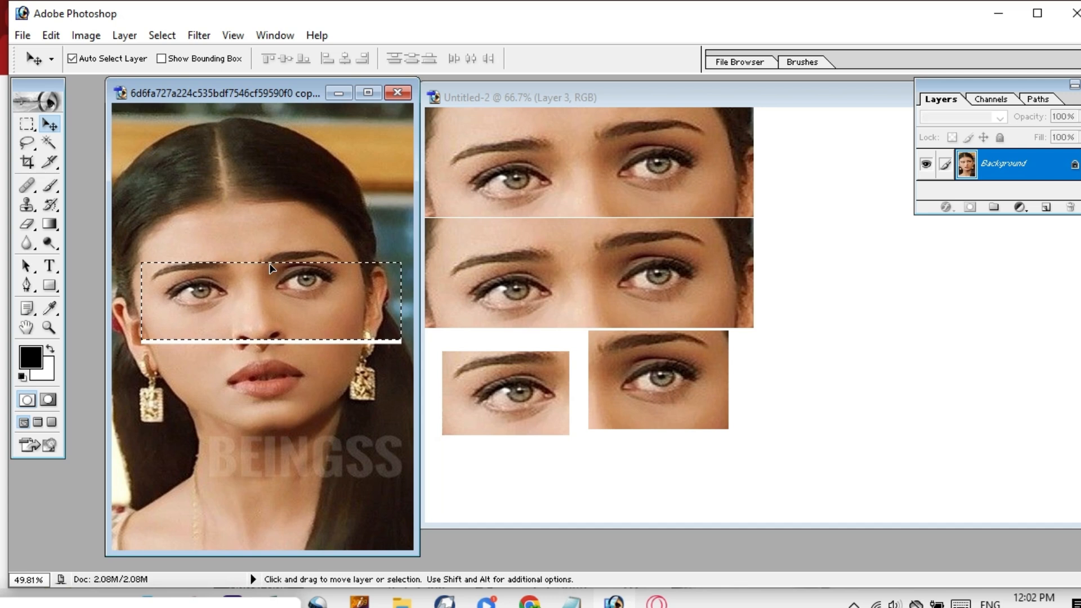
{"action": "key", "text": "Up"}
{"action": "key", "text": "Up"}
{"action": "key", "text": "Up"}
{"action": "key", "text": "Up"}
{"action": "key", "text": "Up"}
{"action": "key", "text": "Up"}
{"action": "key", "text": "Up"}
{"action": "key", "text": "Up"}
{"action": "key", "text": "Up"}
{"action": "key", "text": "Up"}
{"action": "key", "text": "Up"}
{"action": "key", "text": "Up"}
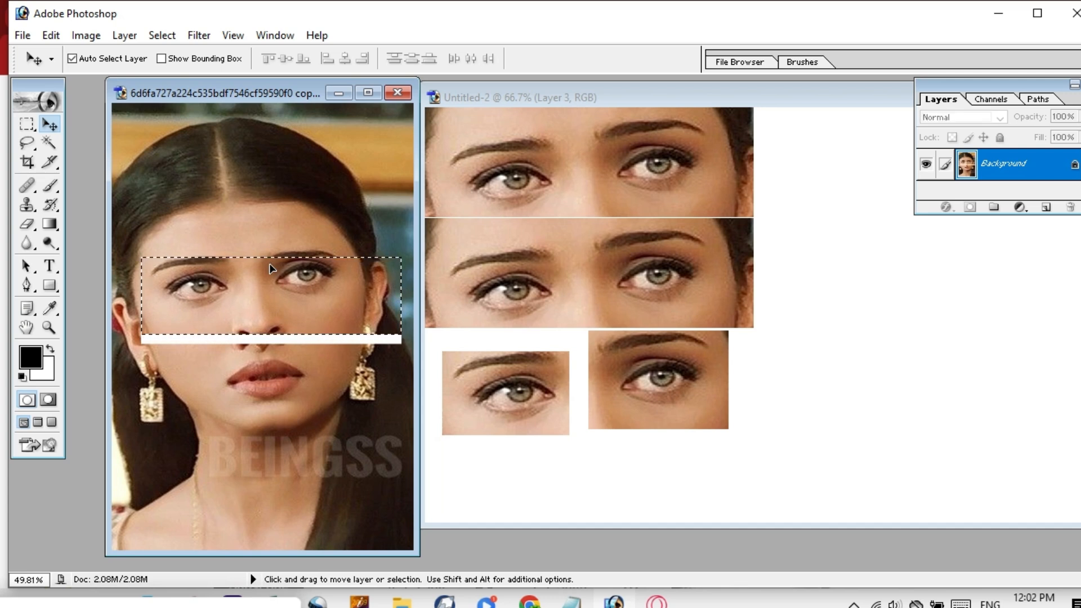
{"action": "key", "text": "ctrl+d"}
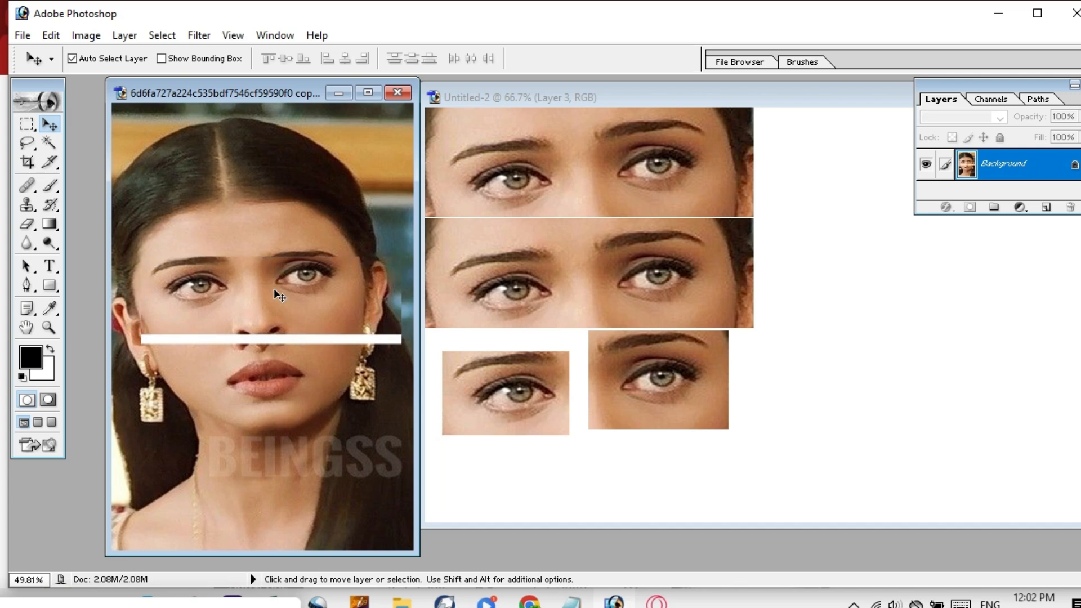
{"action": "left_click", "coordinate": [273, 313]}
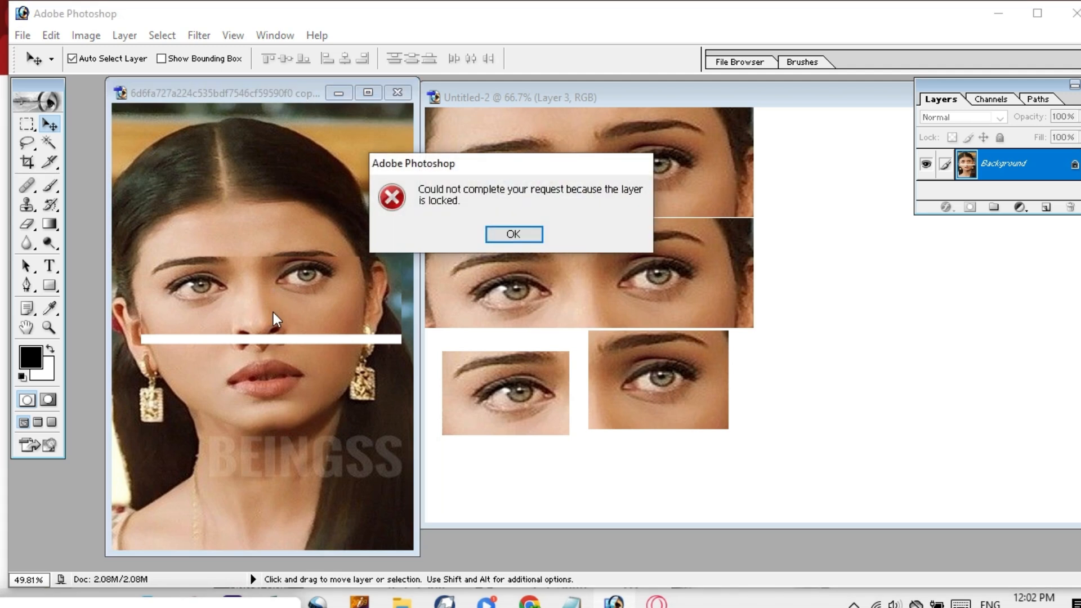
{"action": "left_click", "coordinate": [523, 232]}
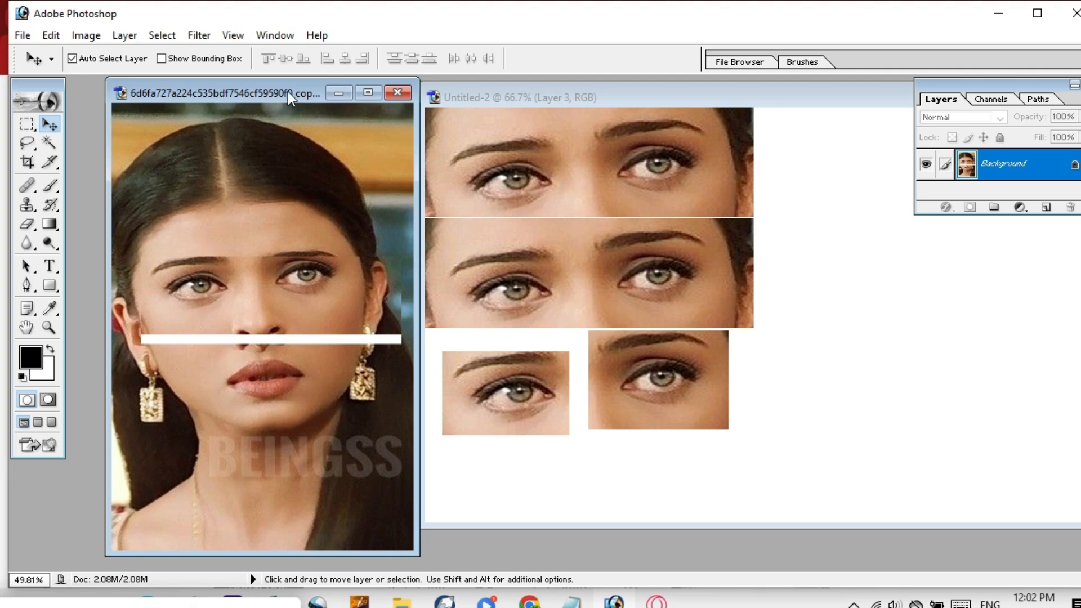
Reposition the portrait window, dismiss another locked-layer alert, and marquee an area of the face.
{"action": "left_click_drag", "start_coordinate": [288, 92], "coordinate": [272, 116]}
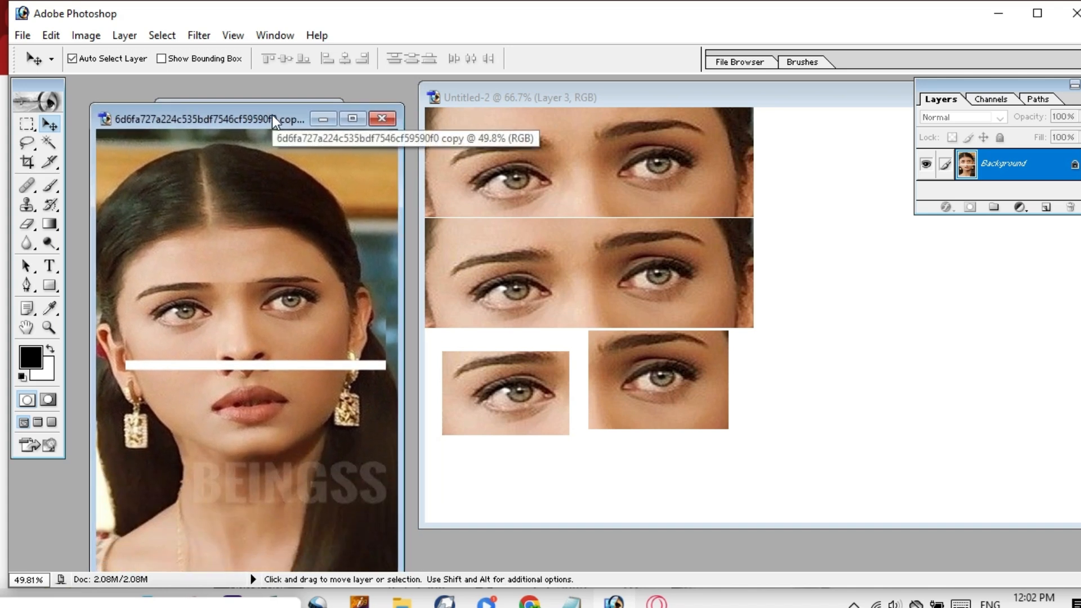
{"action": "left_click", "coordinate": [249, 369]}
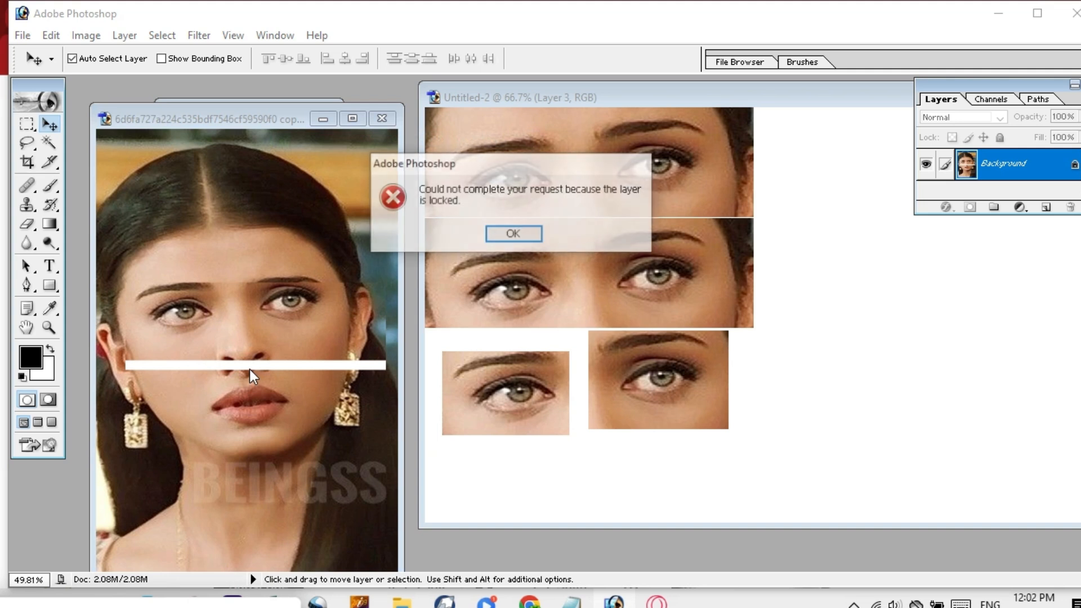
{"action": "left_click", "coordinate": [514, 234]}
{"action": "left_click", "coordinate": [26, 125]}
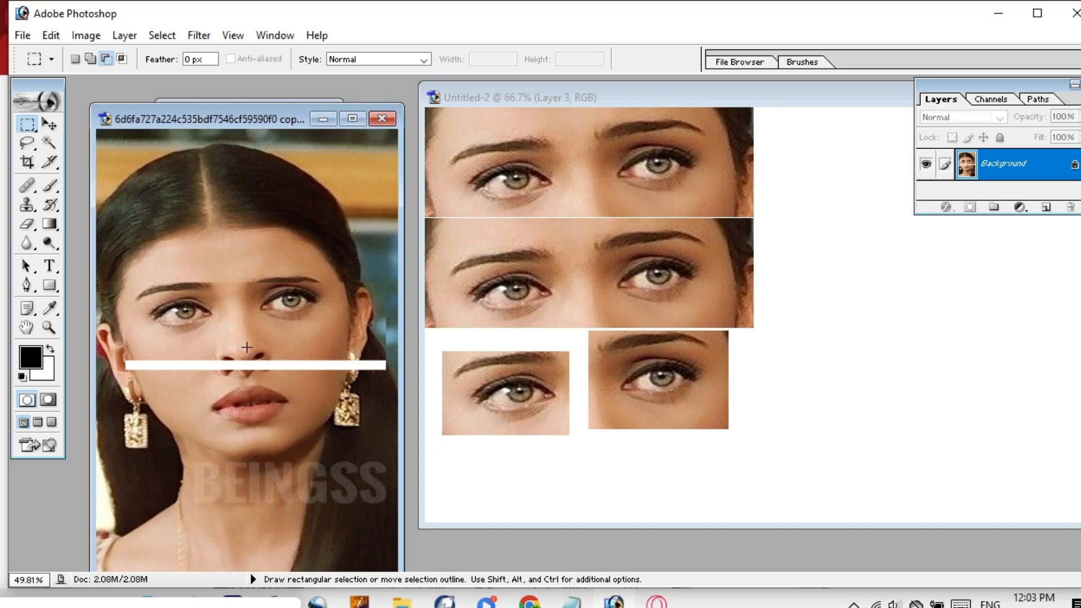
{"action": "left_click_drag", "start_coordinate": [306, 406], "coordinate": [307, 418]}
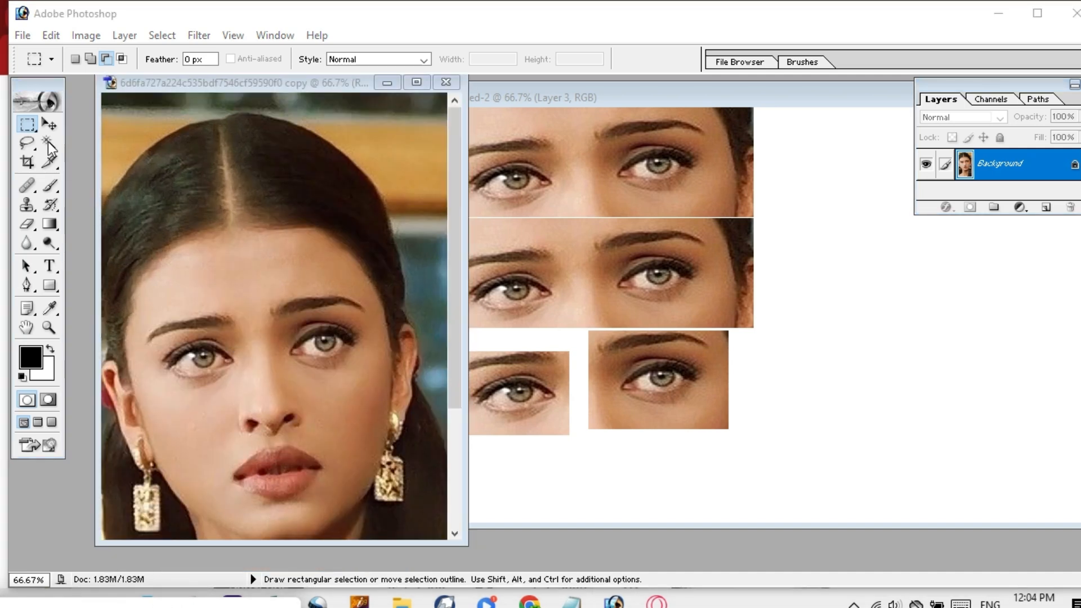
Box both eyes, nudge up, and try subtracting notches before clearing the selection.
{"action": "left_click", "coordinate": [27, 129]}
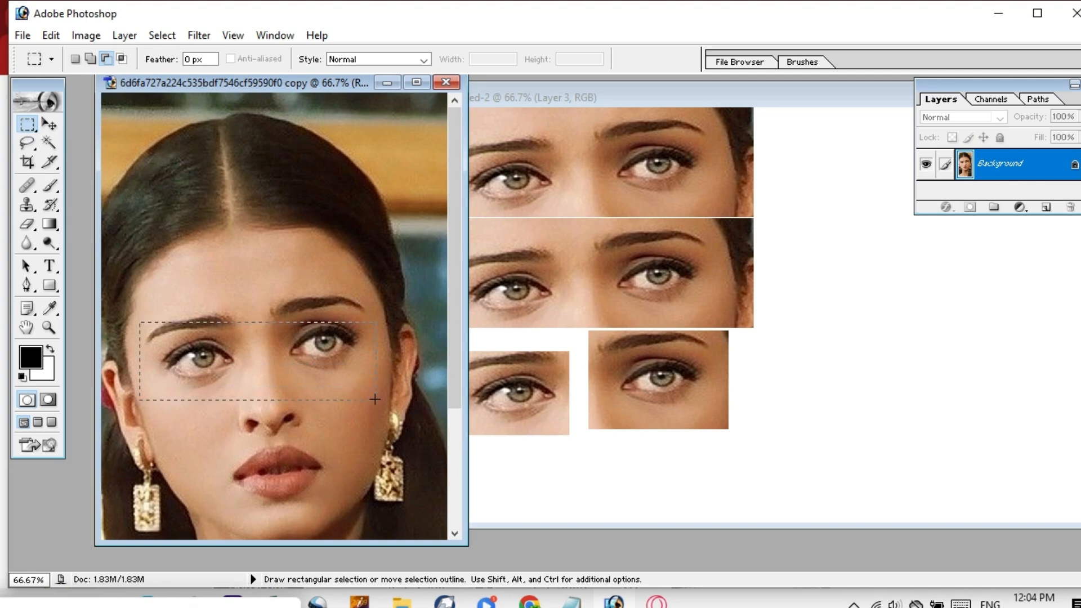
{"action": "left_click_drag", "start_coordinate": [140, 320], "coordinate": [376, 398]}
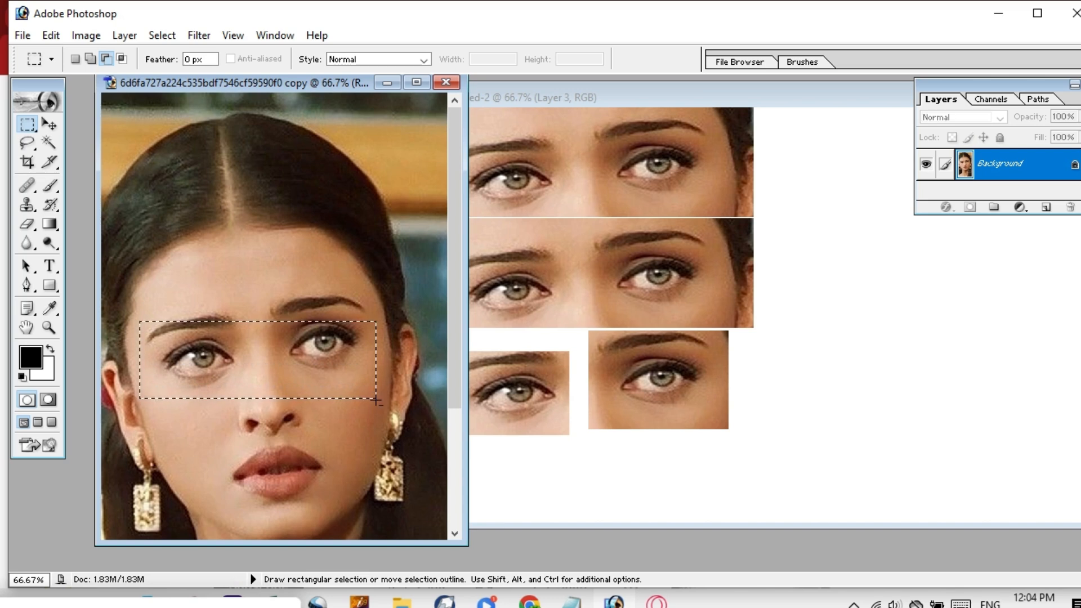
{"action": "key", "text": "Up"}
{"action": "key", "text": "Up"}
{"action": "key", "text": "Up"}
{"action": "key", "text": "Up"}
{"action": "key", "text": "Up"}
{"action": "key", "text": "Up"}
{"action": "key", "text": "Up"}
{"action": "key", "text": "Up"}
{"action": "key", "text": "Up"}
{"action": "key", "text": "Up"}
{"action": "key", "text": "Up"}
{"action": "key", "text": "Up"}
{"action": "key", "text": "Up"}
{"action": "key", "text": "Up"}
{"action": "key", "text": "Up"}
{"action": "key", "text": "Up"}
{"action": "key", "text": "Up"}
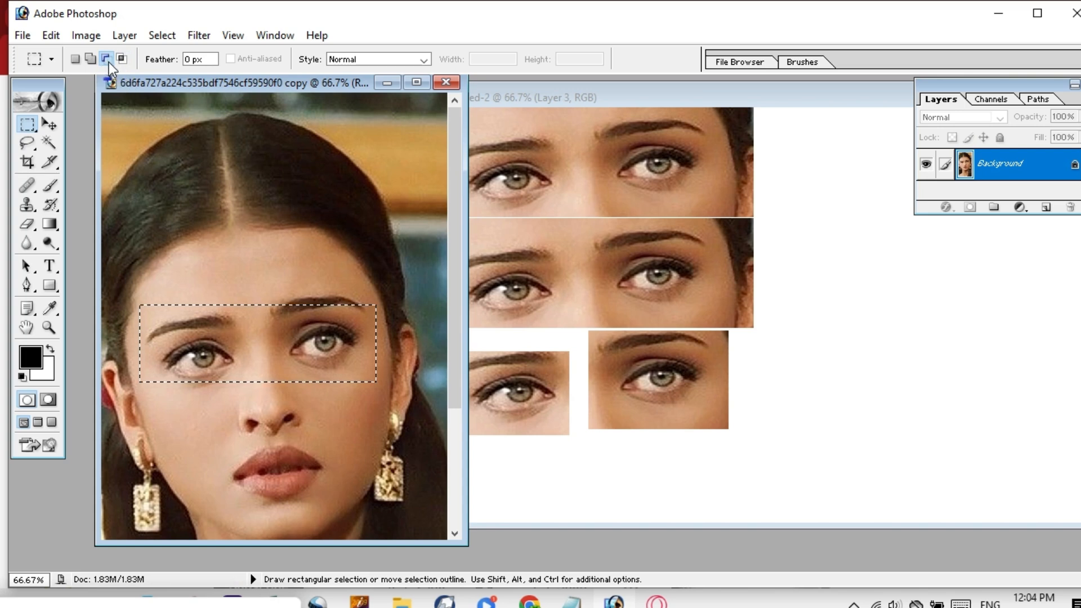
{"action": "left_click_drag", "start_coordinate": [229, 366], "coordinate": [317, 442]}
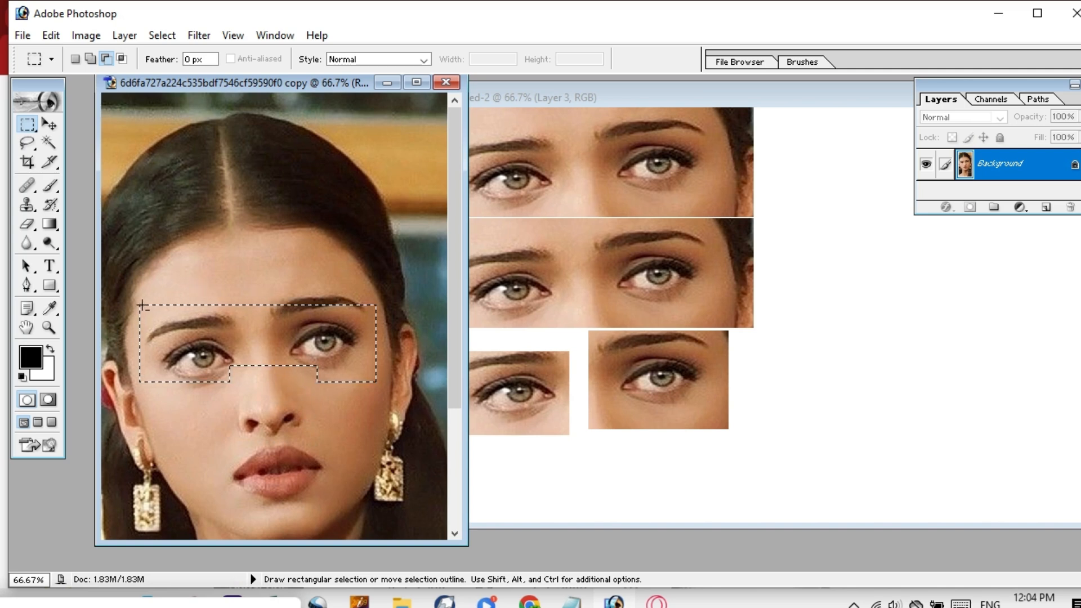
{"action": "left_click_drag", "start_coordinate": [240, 324], "coordinate": [242, 324]}
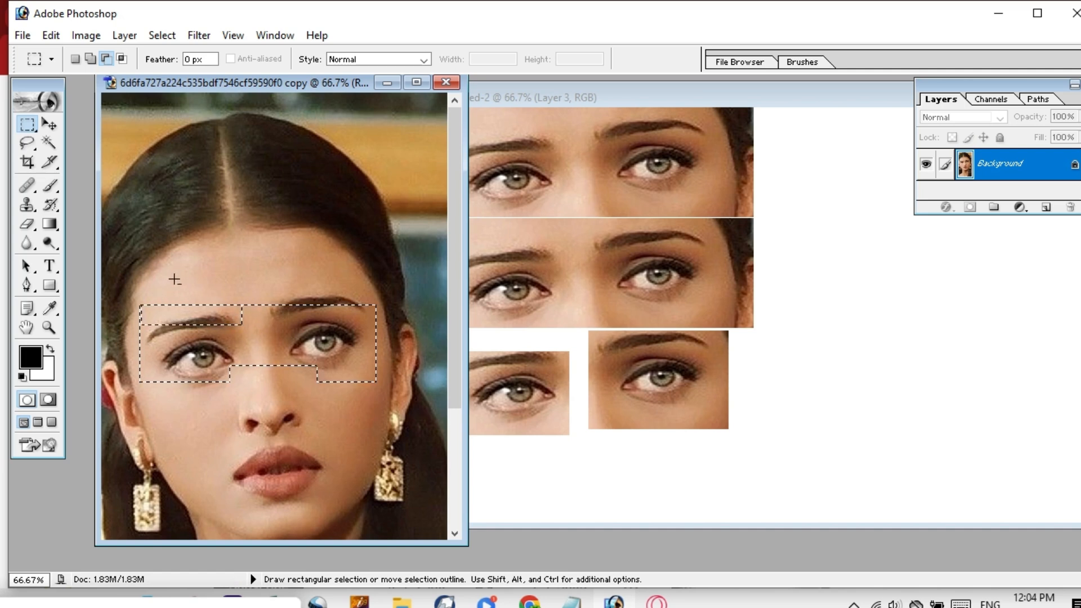
{"action": "left_click_drag", "start_coordinate": [285, 307], "coordinate": [293, 311]}
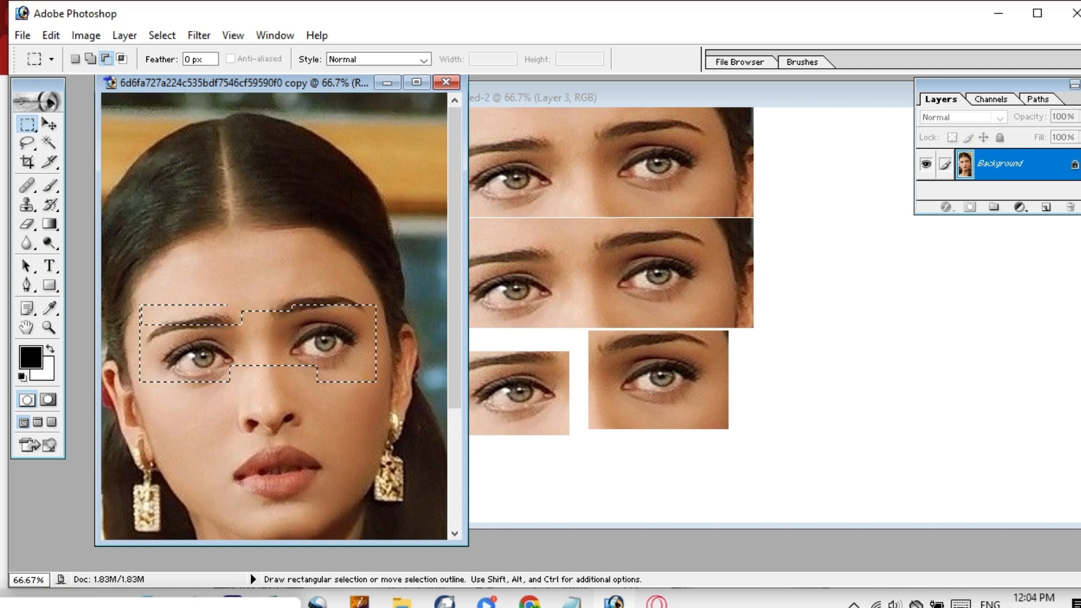
{"action": "key", "text": "ctrl+d"}
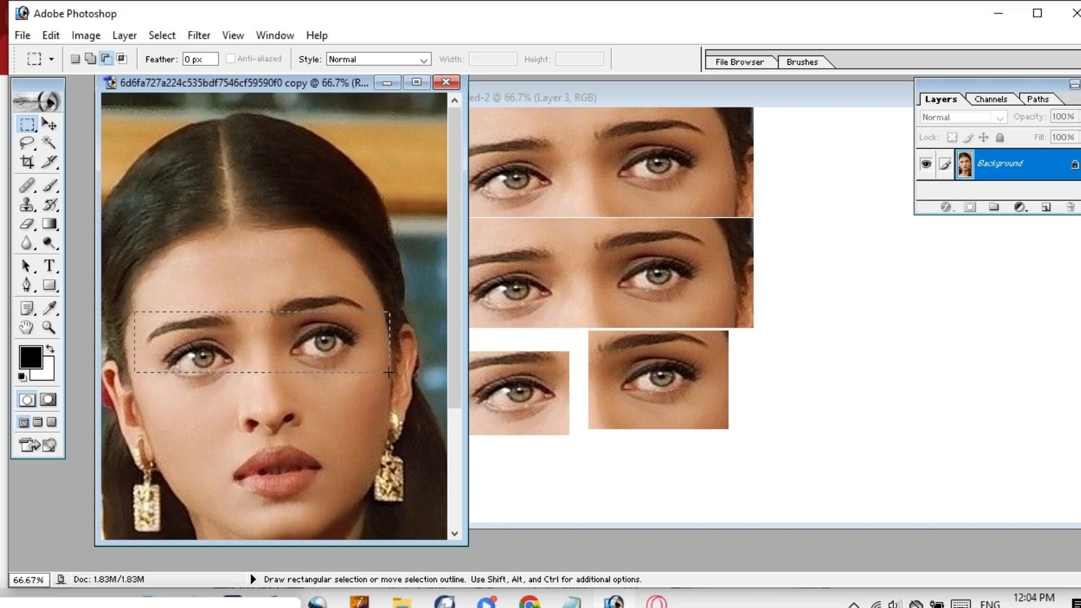
Reselect the eyes, cut notches at top and bottom, and drag them into Untitled-2 as Layer 4.
{"action": "left_click_drag", "start_coordinate": [388, 372], "coordinate": [394, 389]}
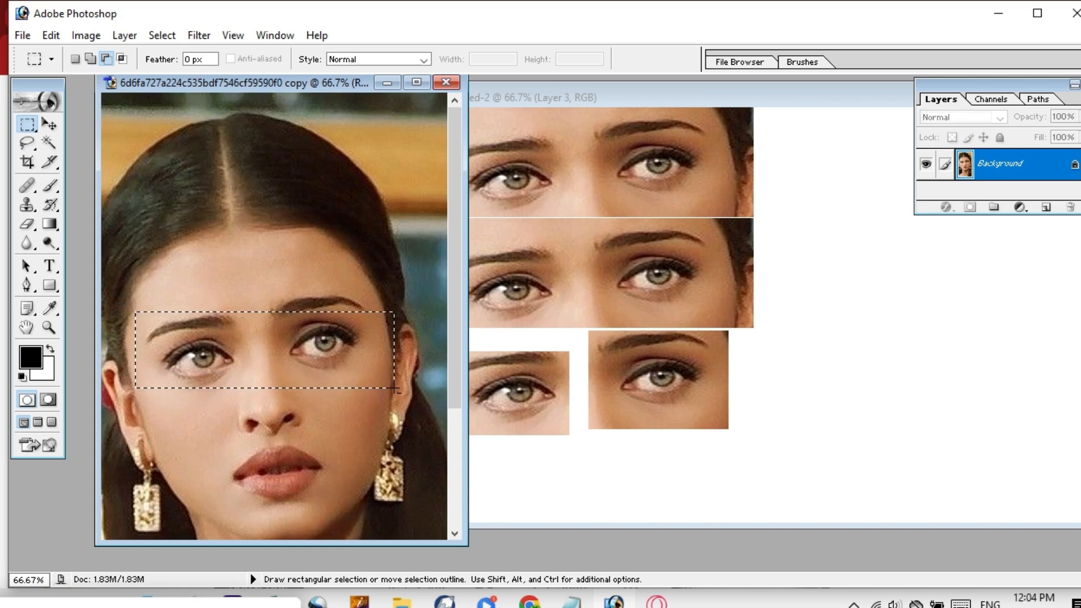
{"action": "key", "text": "Up"}
{"action": "key", "text": "Up"}
{"action": "key", "text": "Up"}
{"action": "key", "text": "Up"}
{"action": "key", "text": "Up"}
{"action": "key", "text": "Up"}
{"action": "key", "text": "Up"}
{"action": "key", "text": "Up"}
{"action": "key", "text": "Up"}
{"action": "key", "text": "Up"}
{"action": "key", "text": "Up"}
{"action": "key", "text": "Up"}
{"action": "key", "text": "Up"}
{"action": "key", "text": "Up"}
{"action": "key", "text": "Up"}
{"action": "key", "text": "Up"}
{"action": "key", "text": "Up"}
{"action": "key", "text": "Up"}
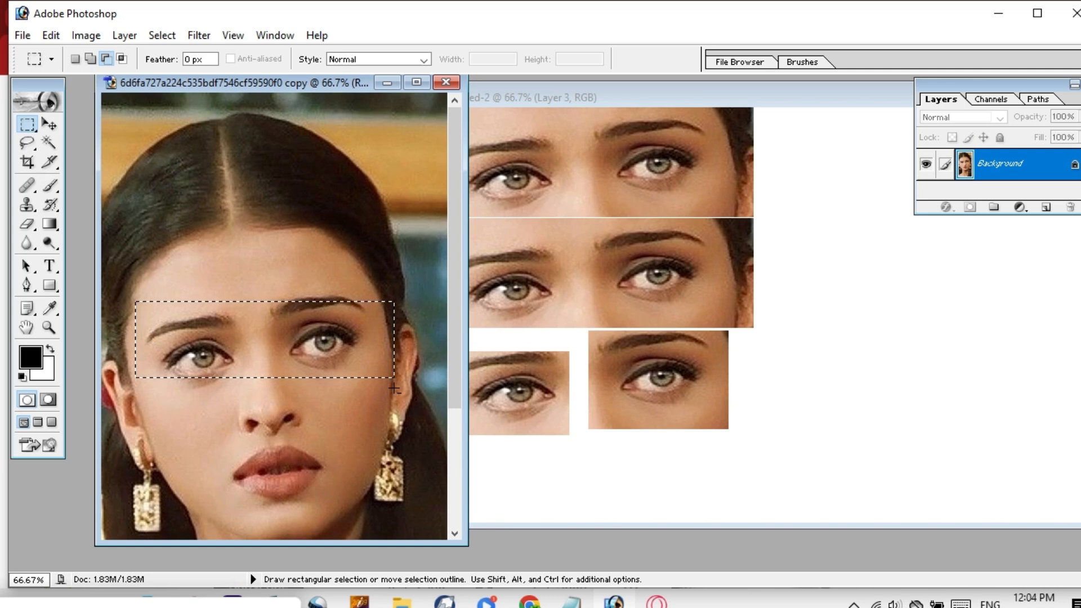
{"action": "key", "text": "Up"}
{"action": "key", "text": "Up"}
{"action": "key", "text": "Up"}
{"action": "key", "text": "Up"}
{"action": "key", "text": "Up"}
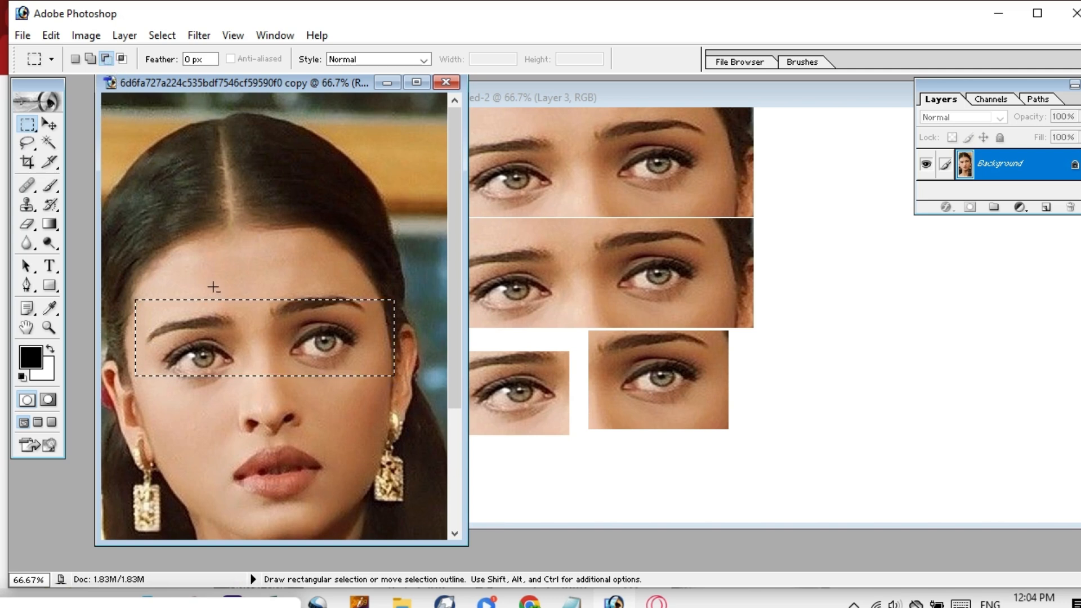
{"action": "left_click_drag", "start_coordinate": [285, 314], "coordinate": [288, 325]}
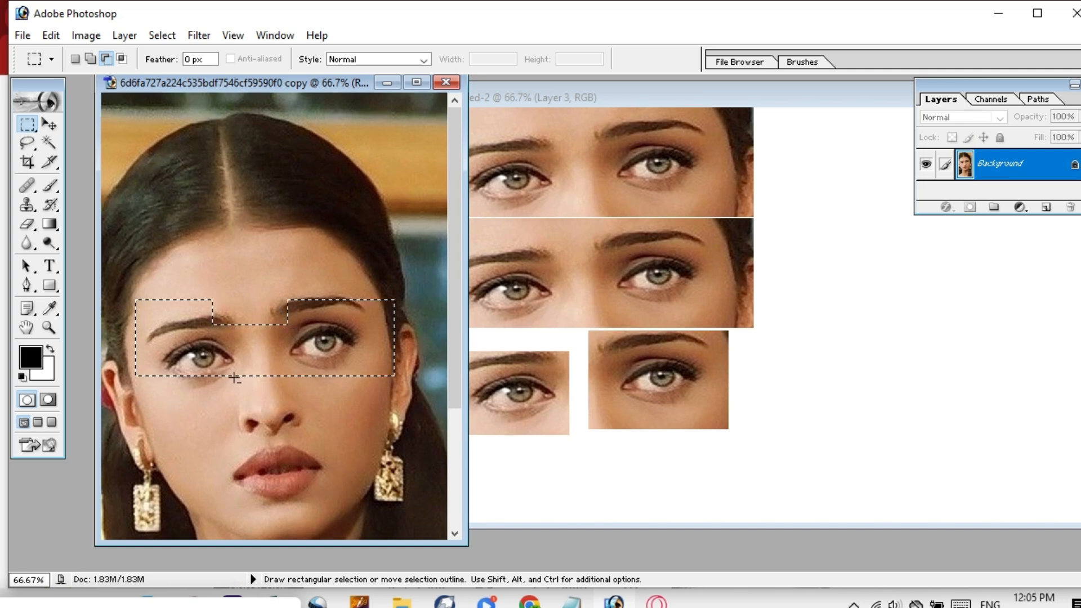
{"action": "left_click_drag", "start_coordinate": [314, 398], "coordinate": [309, 422]}
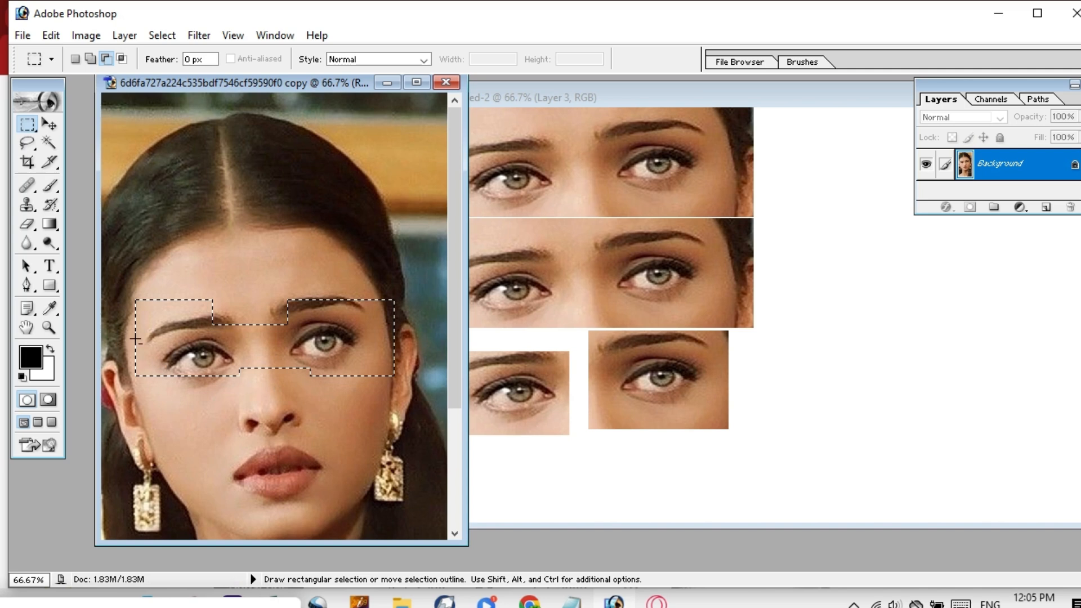
{"action": "key", "text": "v"}
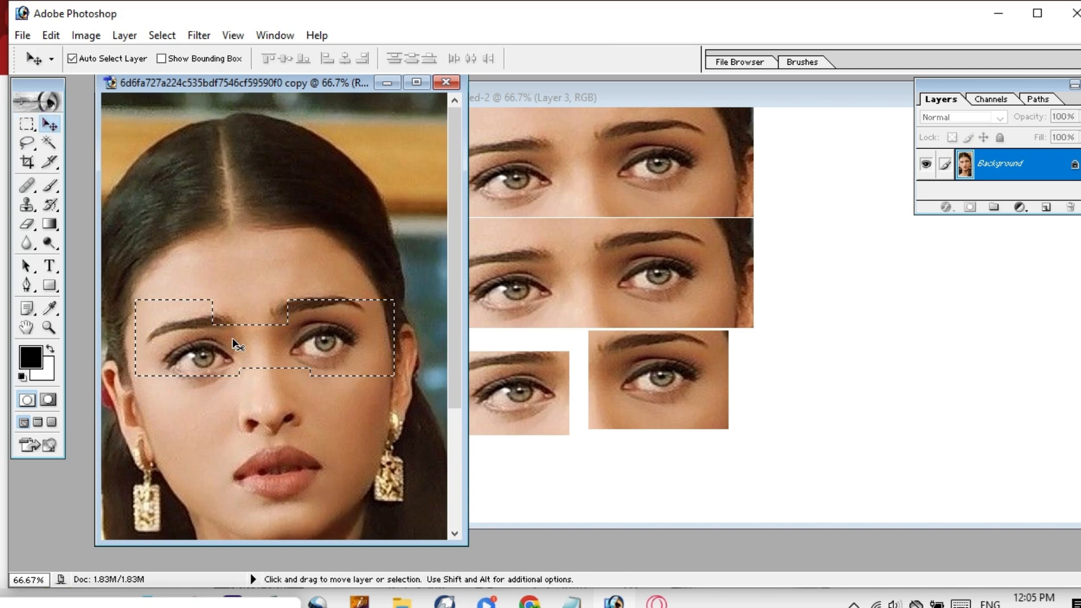
{"action": "left_click_drag", "start_coordinate": [228, 302], "coordinate": [540, 479]}
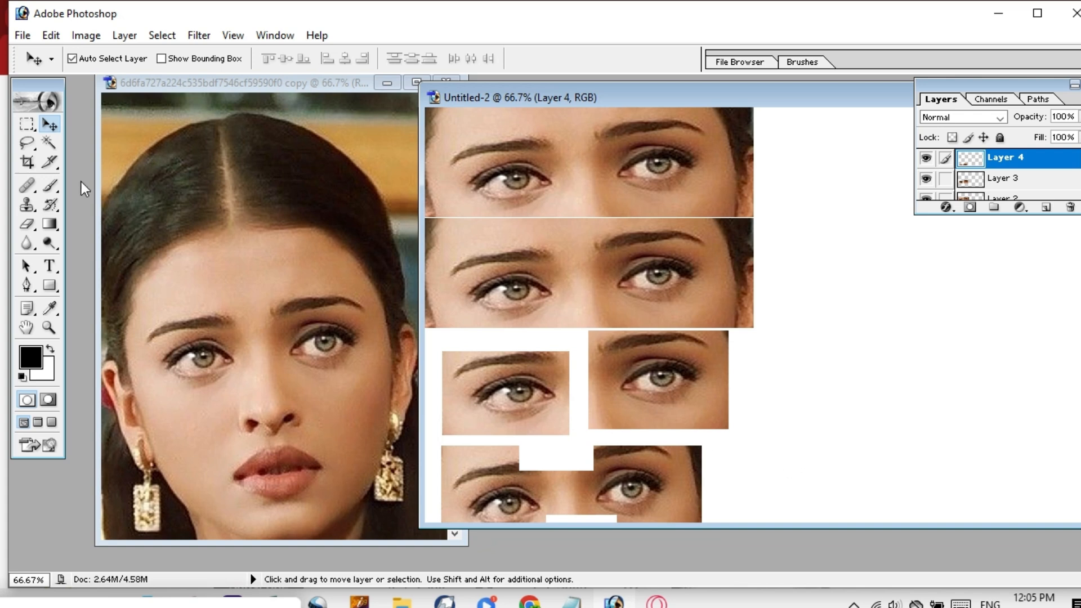
Clear the old selection and marquee a new rectangle around both eyes, nudged slightly upward.
{"action": "key", "text": "m"}
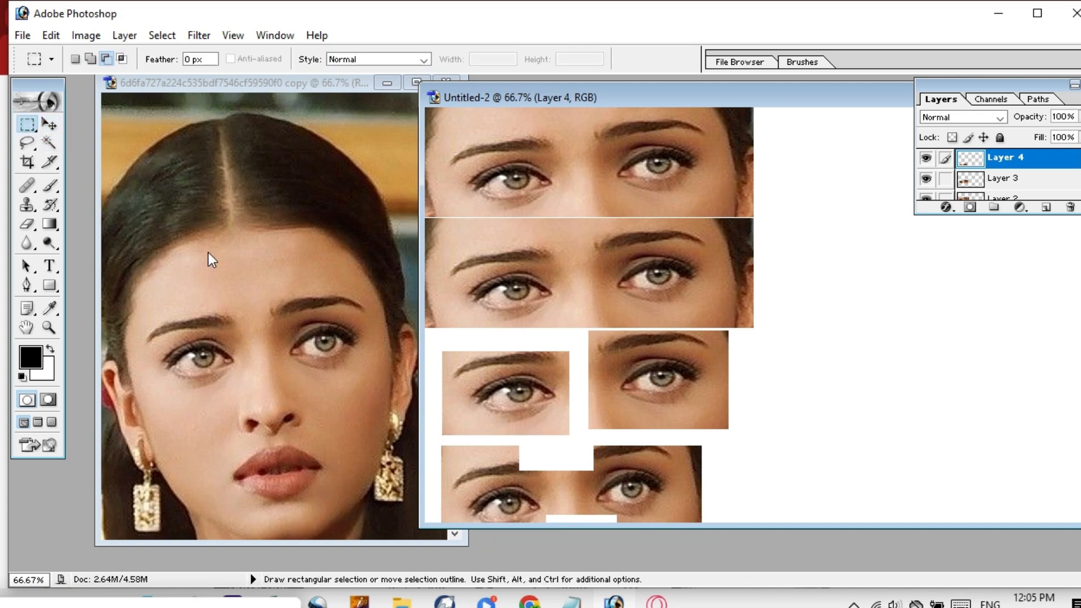
{"action": "left_click", "coordinate": [214, 315]}
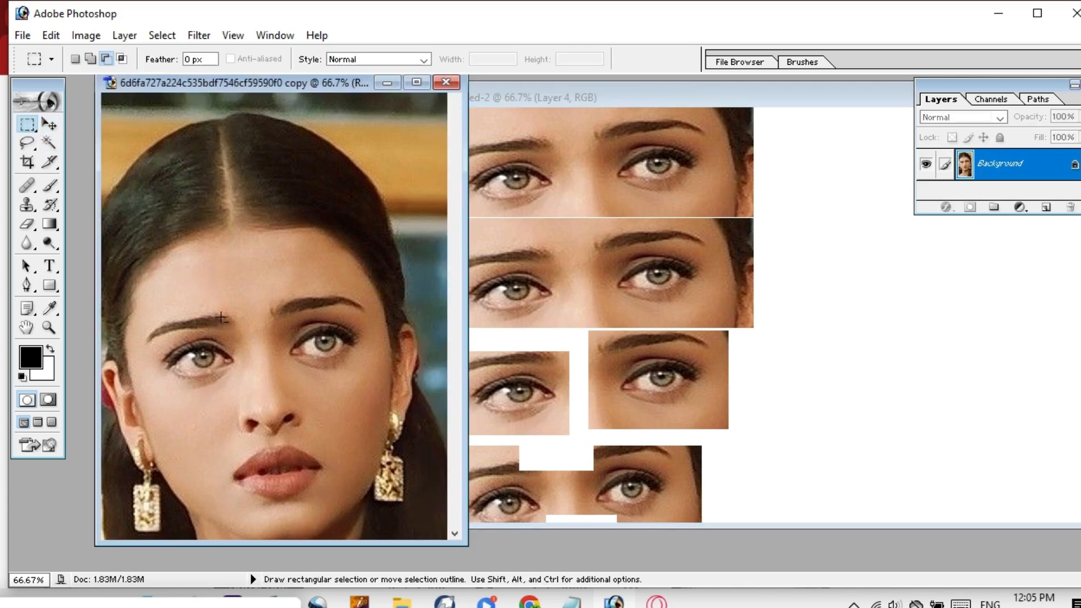
{"action": "left_click", "coordinate": [340, 284]}
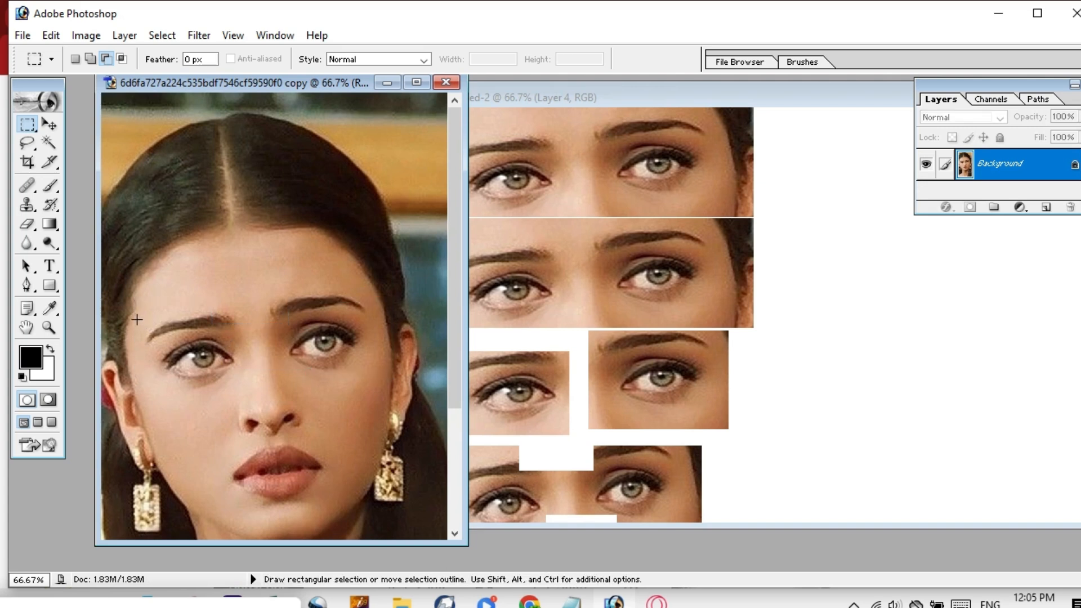
{"action": "left_click_drag", "start_coordinate": [377, 361], "coordinate": [394, 394]}
{"action": "key", "text": "shift+Up"}
{"action": "key", "text": "shift+Up"}
{"action": "key", "text": "shift+Up"}
{"action": "key", "text": "shift+Up"}
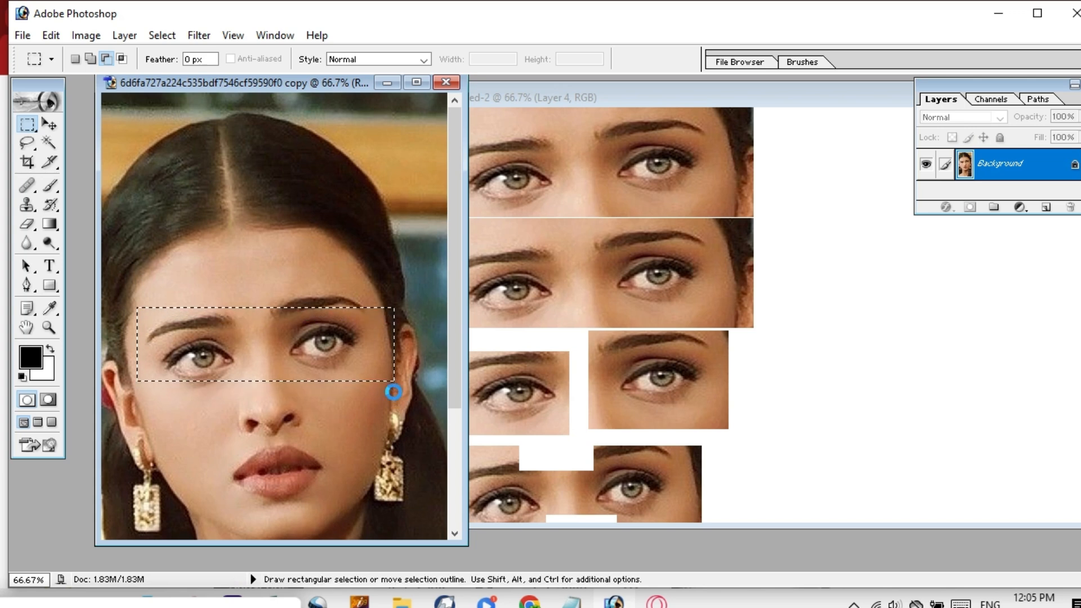
{"action": "key", "text": "Up"}
{"action": "key", "text": "Up"}
{"action": "key", "text": "Up"}
{"action": "key", "text": "Up"}
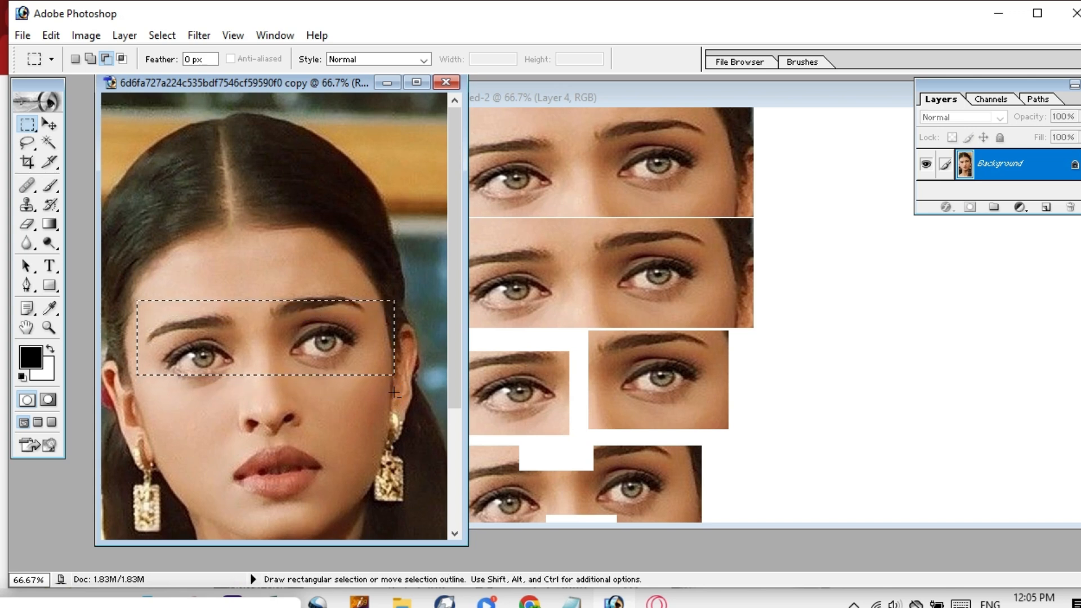
{"action": "key", "text": "Down"}
{"action": "key", "text": "Down"}
{"action": "key", "text": "Down"}
{"action": "key", "text": "Down"}
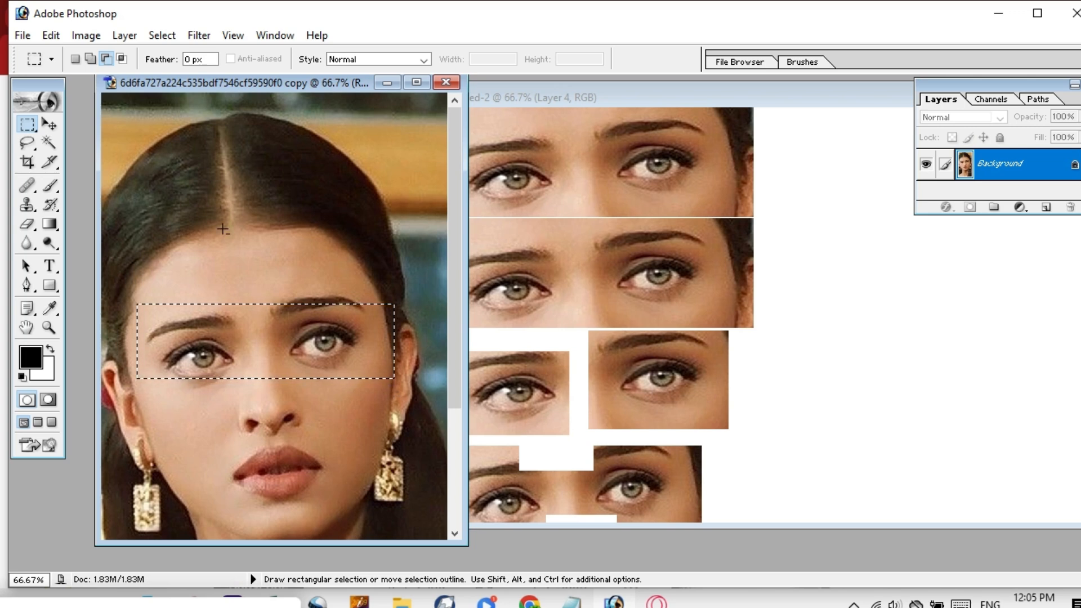
Use Intersect with Selection to narrow it to a small rectangle between the eyes.
{"action": "left_click", "coordinate": [125, 60]}
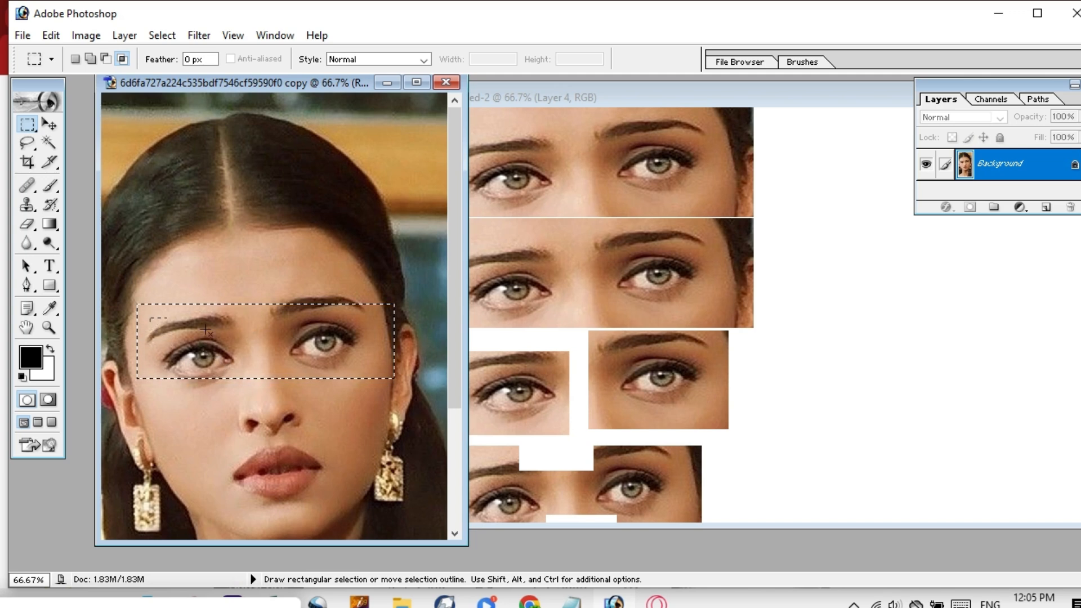
{"action": "left_click_drag", "start_coordinate": [206, 331], "coordinate": [361, 467]}
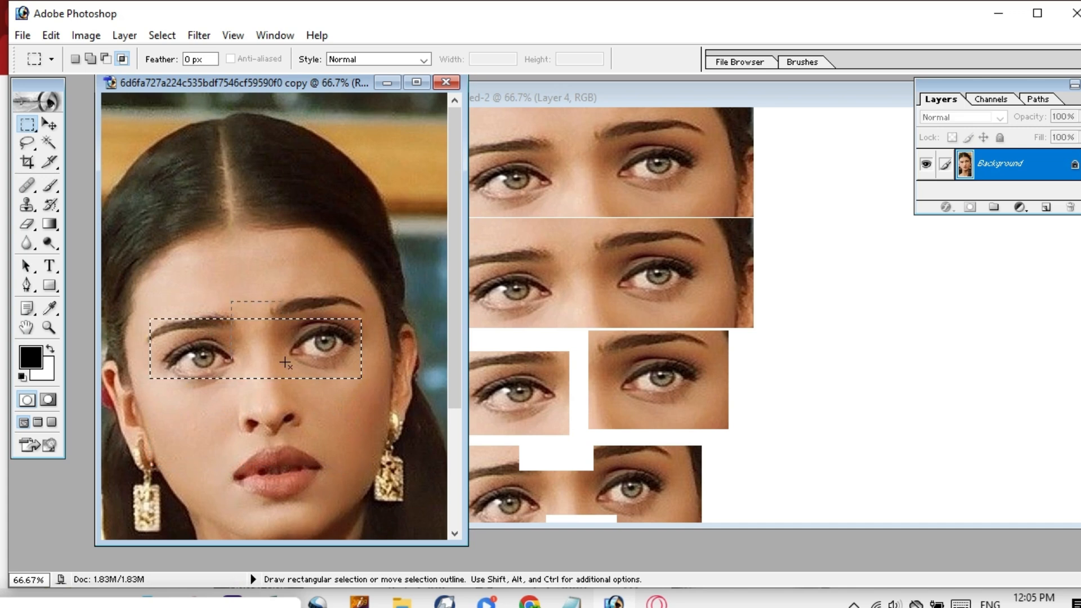
{"action": "left_click_drag", "start_coordinate": [285, 363], "coordinate": [288, 369]}
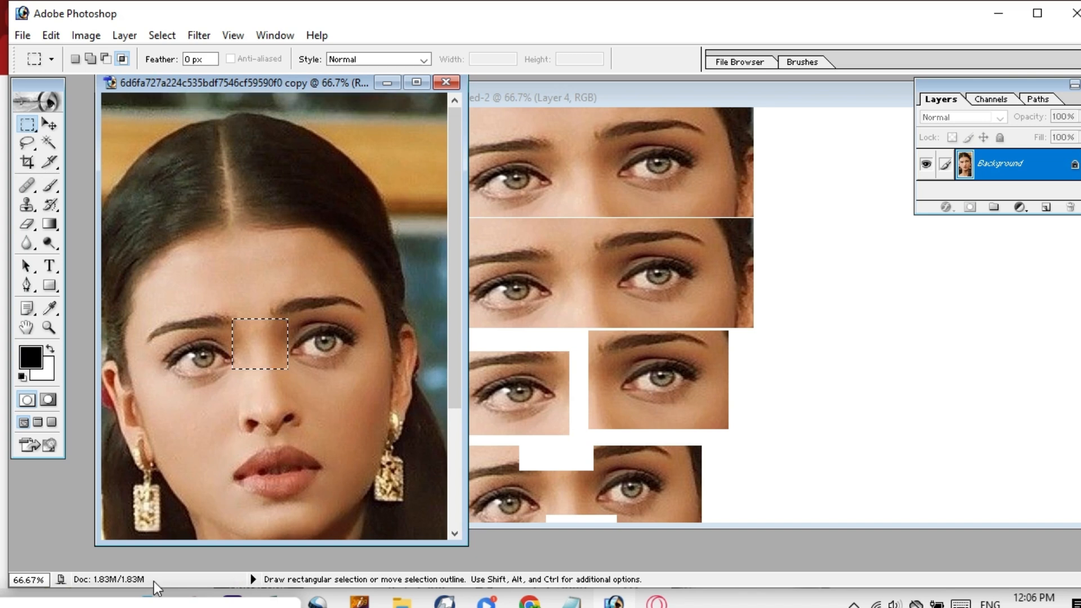
Replace the small selection with a rectangle spanning both eyes and brows, nudged a few pixels up.
{"action": "left_click", "coordinate": [323, 319]}
{"action": "left_click_drag", "start_coordinate": [139, 319], "coordinate": [377, 356]}
{"action": "left_click_drag", "start_coordinate": [407, 417], "coordinate": [404, 408]}
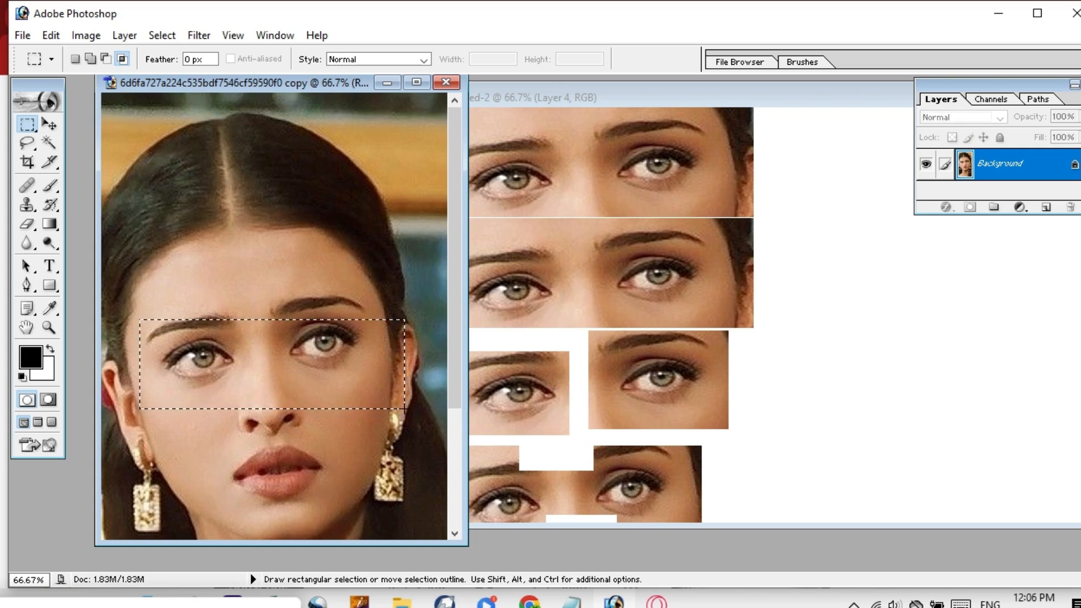
{"action": "key", "text": "Up"}
{"action": "key", "text": "Up"}
{"action": "key", "text": "Up"}
{"action": "key", "text": "Up"}
{"action": "key", "text": "Up"}
{"action": "key", "text": "Up"}
{"action": "key", "text": "Up"}
{"action": "key", "text": "Up"}
{"action": "key", "text": "Up"}
{"action": "key", "text": "Up"}
{"action": "key", "text": "Up"}
{"action": "key", "text": "Up"}
{"action": "key", "text": "Up"}
{"action": "key", "text": "Up"}
{"action": "key", "text": "Up"}
{"action": "key", "text": "Up"}
{"action": "key", "text": "Up"}
{"action": "key", "text": "Up"}
{"action": "key", "text": "Up"}
{"action": "key", "text": "Up"}
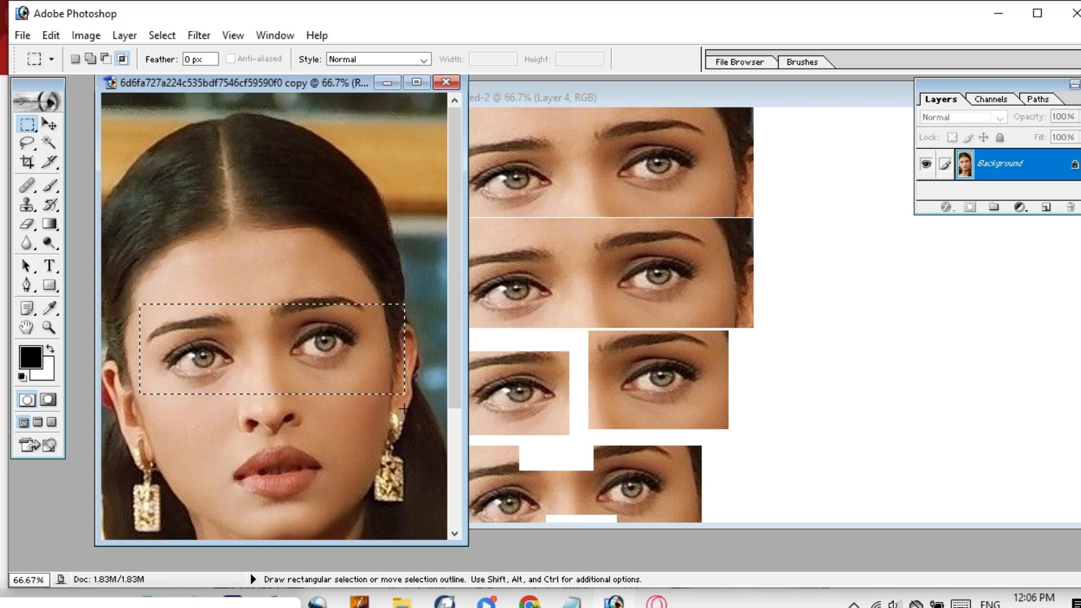
{"action": "key", "text": "Up"}
{"action": "key", "text": "Up"}
{"action": "key", "text": "Up"}
{"action": "key", "text": "Up"}
{"action": "key", "text": "Up"}
{"action": "key", "text": "Up"}
{"action": "key", "text": "Up"}
{"action": "key", "text": "Up"}
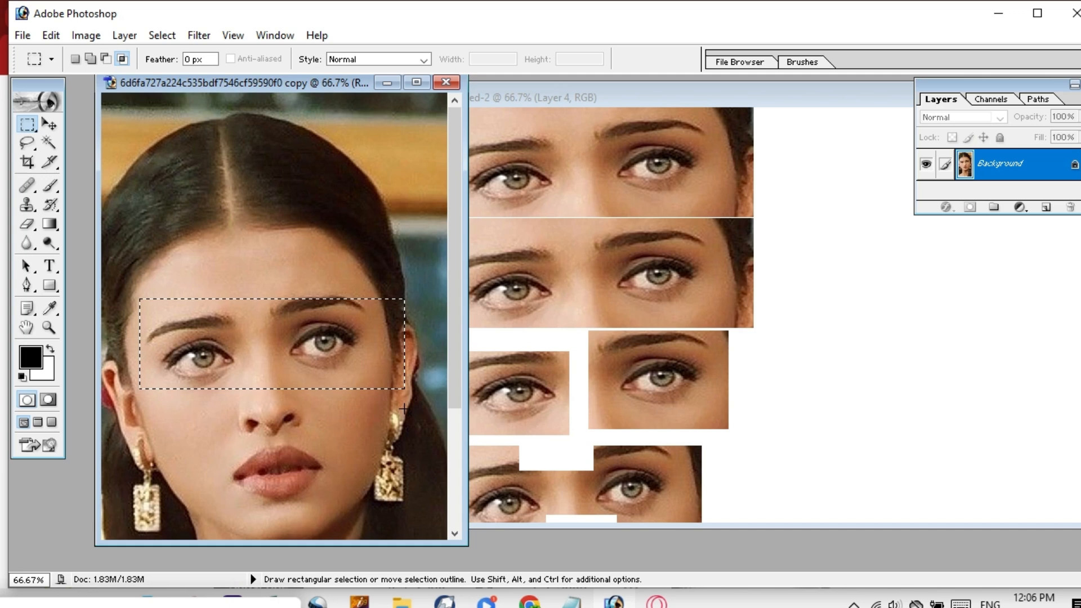
{"action": "key", "text": "Up"}
{"action": "key", "text": "Up"}
{"action": "key", "text": "Up"}
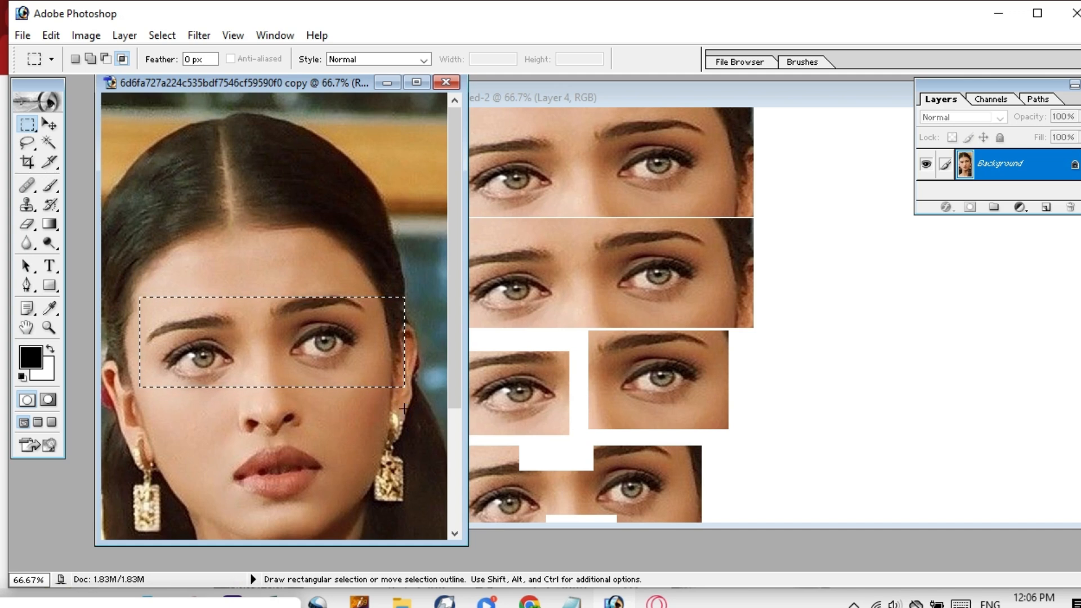
{"action": "key", "text": "Up"}
{"action": "key", "text": "Up"}
{"action": "key", "text": "Up"}
{"action": "key", "text": "Up"}
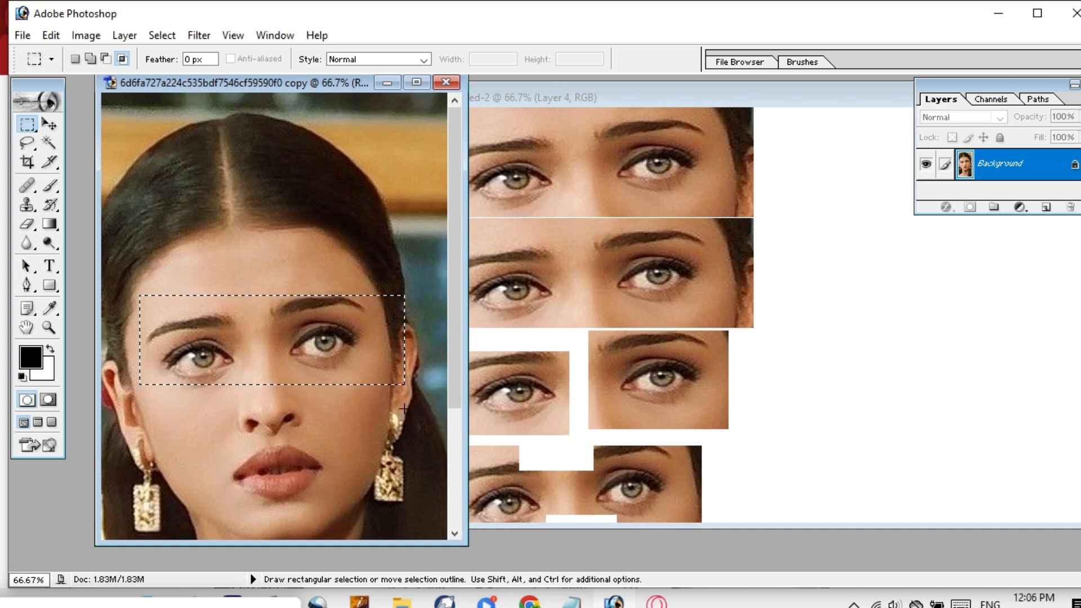
{"action": "key", "text": "Up"}
{"action": "key", "text": "Up"}
{"action": "key", "text": "Up"}
{"action": "key", "text": "Up"}
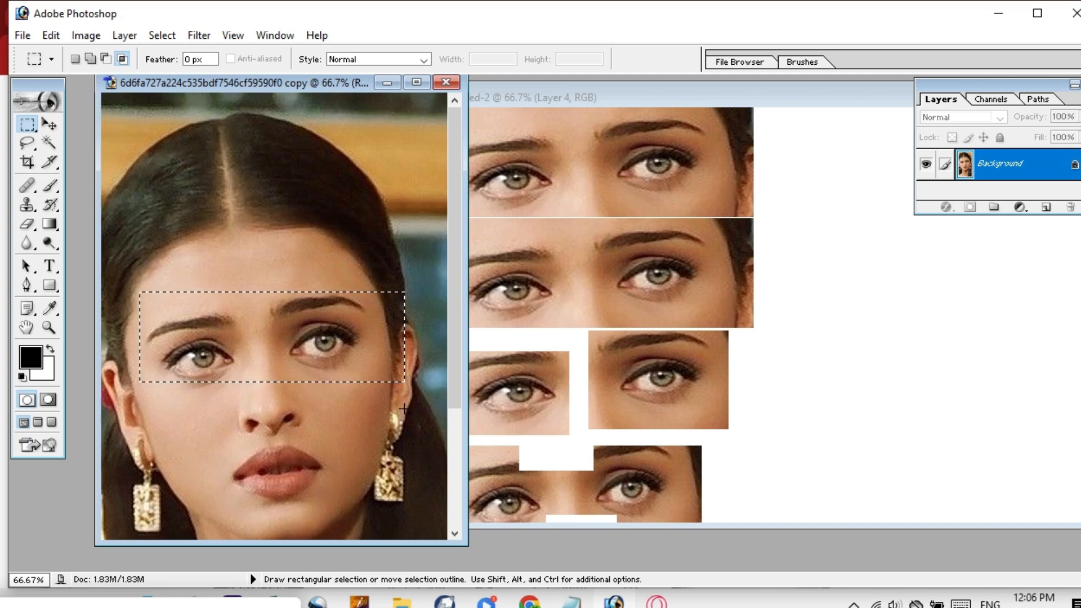
{"action": "key", "text": "Down"}
{"action": "key", "text": "Down"}
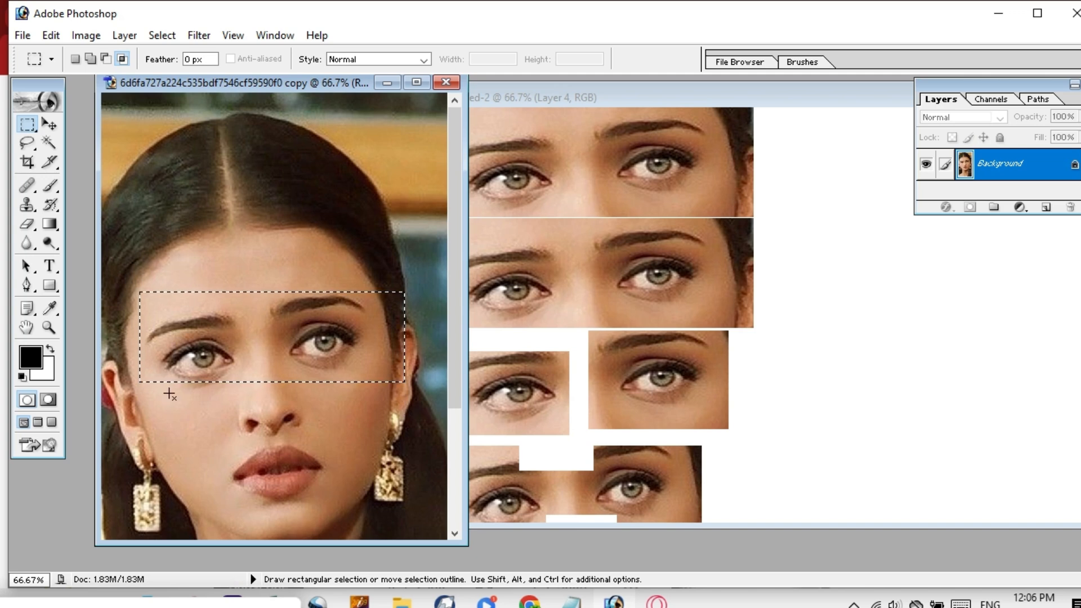
{"action": "key", "text": "Down"}
{"action": "key", "text": "Down"}
{"action": "key", "text": "Down"}
{"action": "key", "text": "Down"}
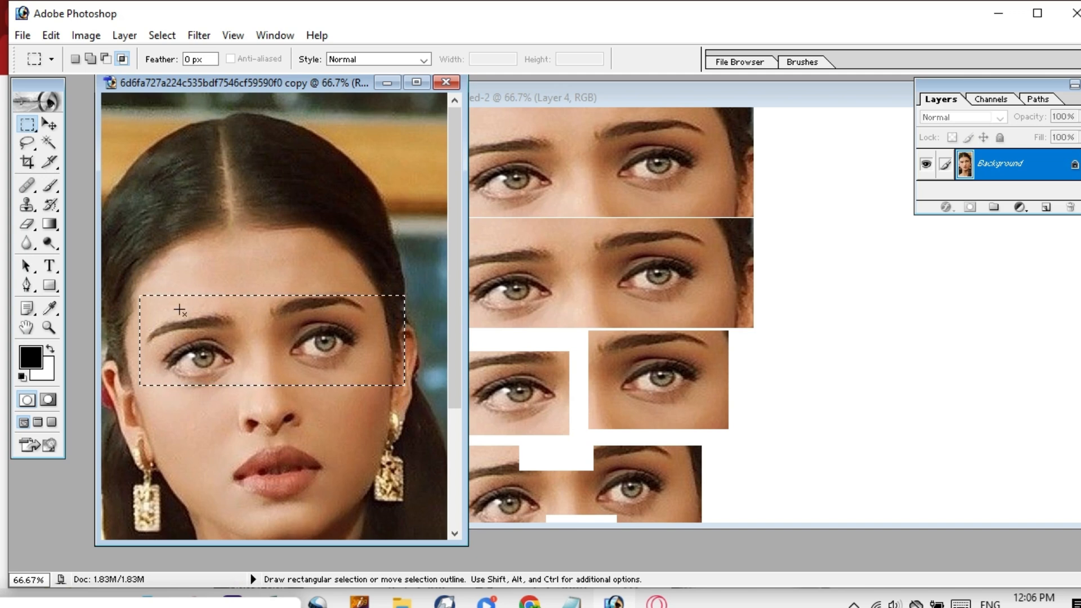
Set the marquee Feather value to 50 px.
{"action": "left_click", "coordinate": [186, 59]}
{"action": "key", "text": "BackSpace"}
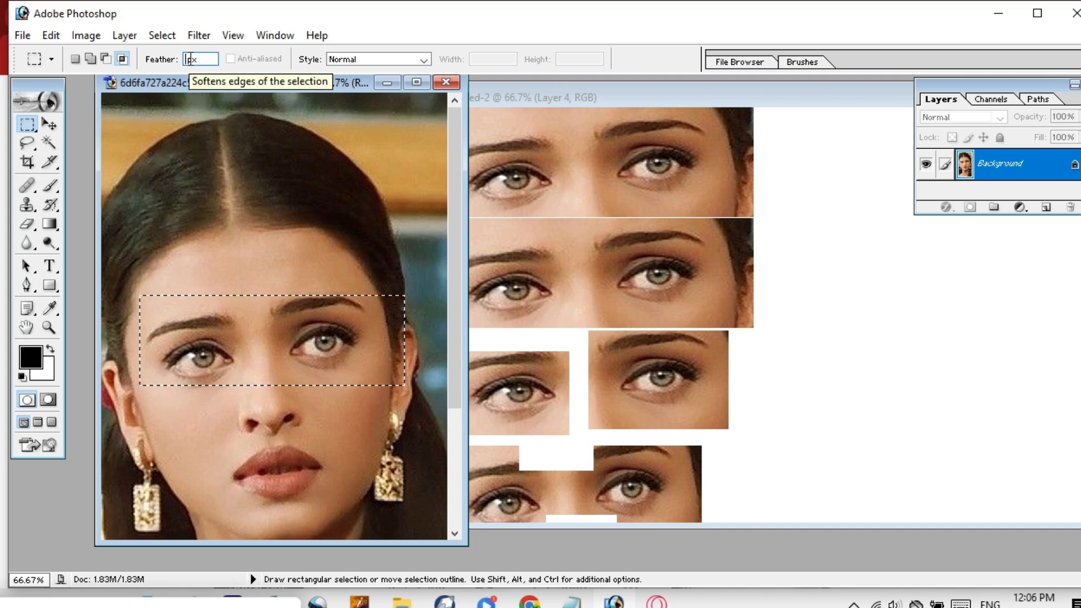
{"action": "type", "text": "50"}
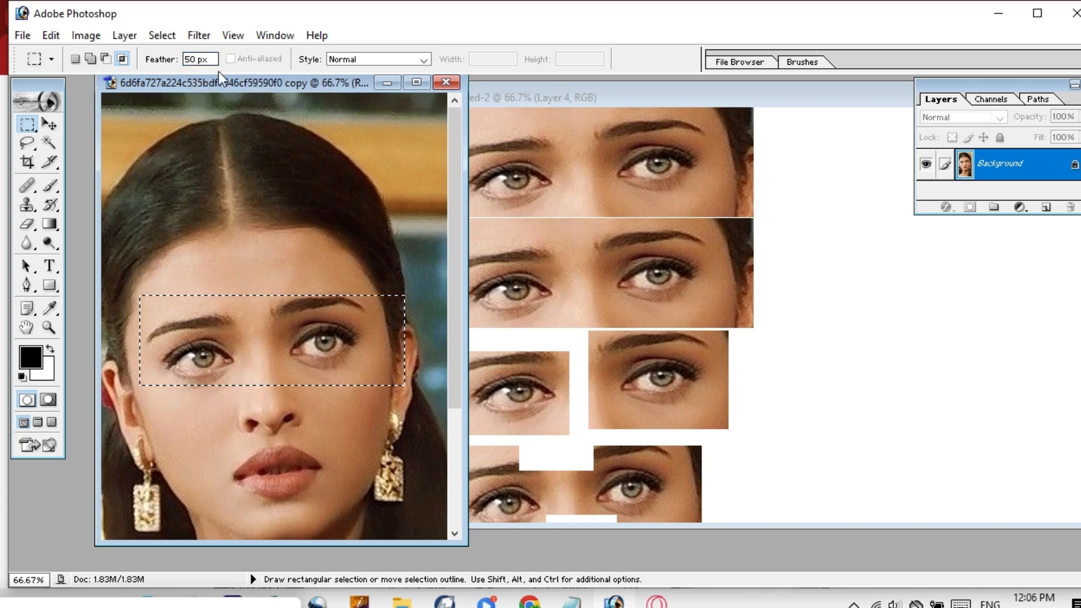
{"action": "key", "text": "Return"}
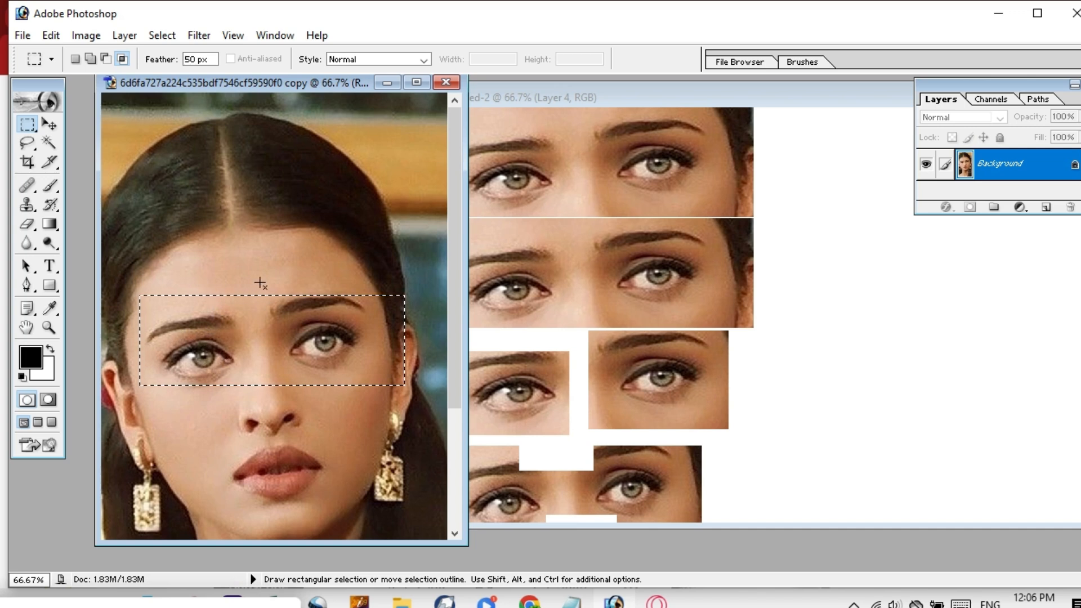
Replace the old selection with a new one around both eyes, nudged up three pixels.
{"action": "key", "text": "ctrl+d"}
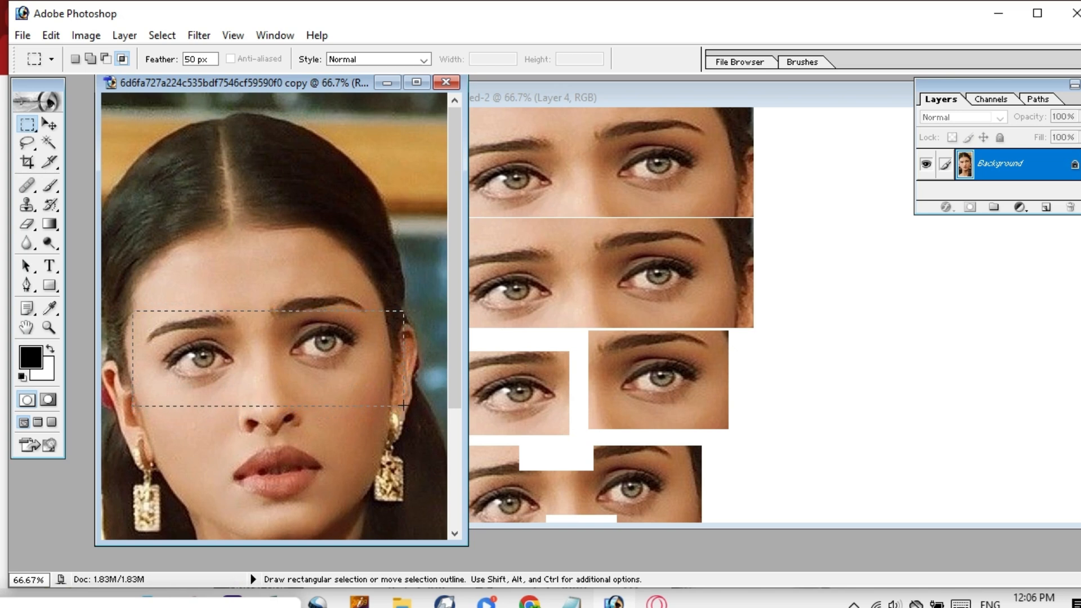
{"action": "left_click_drag", "start_coordinate": [403, 405], "coordinate": [403, 405]}
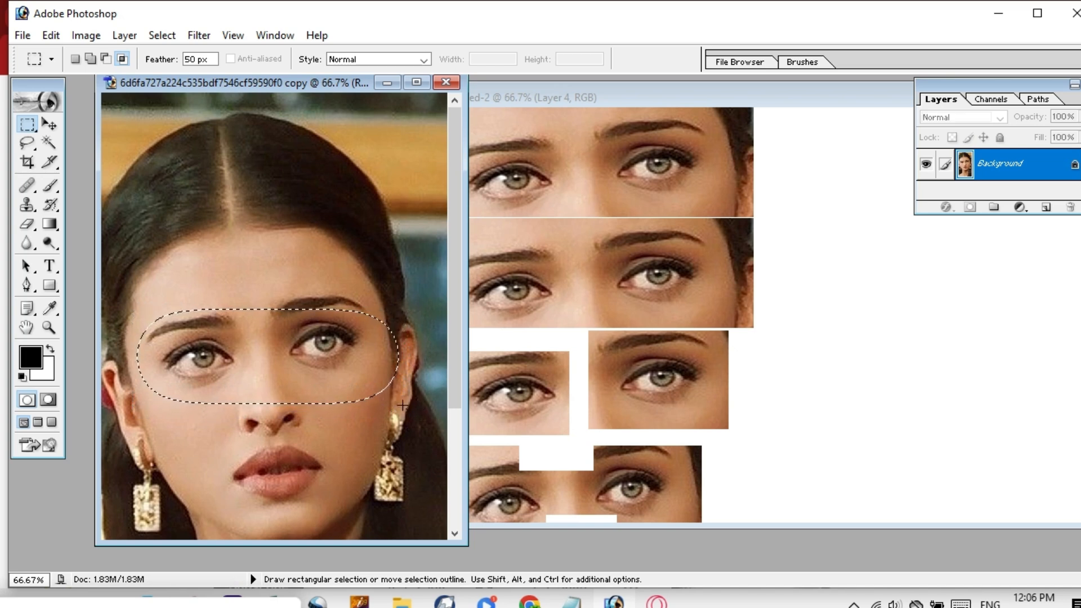
{"action": "key", "text": "Up"}
{"action": "key", "text": "Up"}
{"action": "key", "text": "Up"}
{"action": "key", "text": "Up"}
{"action": "key", "text": "Up"}
{"action": "key", "text": "Up"}
{"action": "key", "text": "Up"}
{"action": "key", "text": "Up"}
{"action": "key", "text": "Up"}
{"action": "key", "text": "Up"}
{"action": "key", "text": "Up"}
{"action": "key", "text": "Up"}
{"action": "key", "text": "Up"}
{"action": "key", "text": "Up"}
{"action": "key", "text": "Up"}
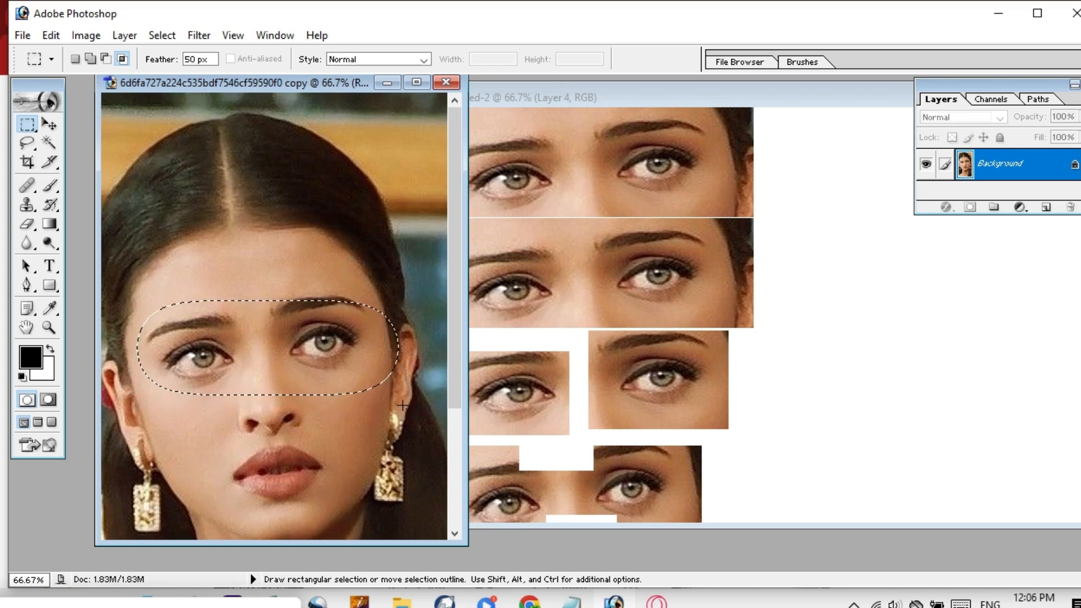
{"action": "key", "text": "Up"}
{"action": "key", "text": "Up"}
{"action": "key", "text": "Up"}
{"action": "key", "text": "Up"}
{"action": "key", "text": "Up"}
{"action": "key", "text": "Up"}
{"action": "key", "text": "Up"}
{"action": "key", "text": "Up"}
{"action": "key", "text": "Up"}
{"action": "key", "text": "Up"}
{"action": "key", "text": "Up"}
{"action": "key", "text": "Up"}
{"action": "key", "text": "Up"}
{"action": "key", "text": "Up"}
{"action": "key", "text": "Up"}
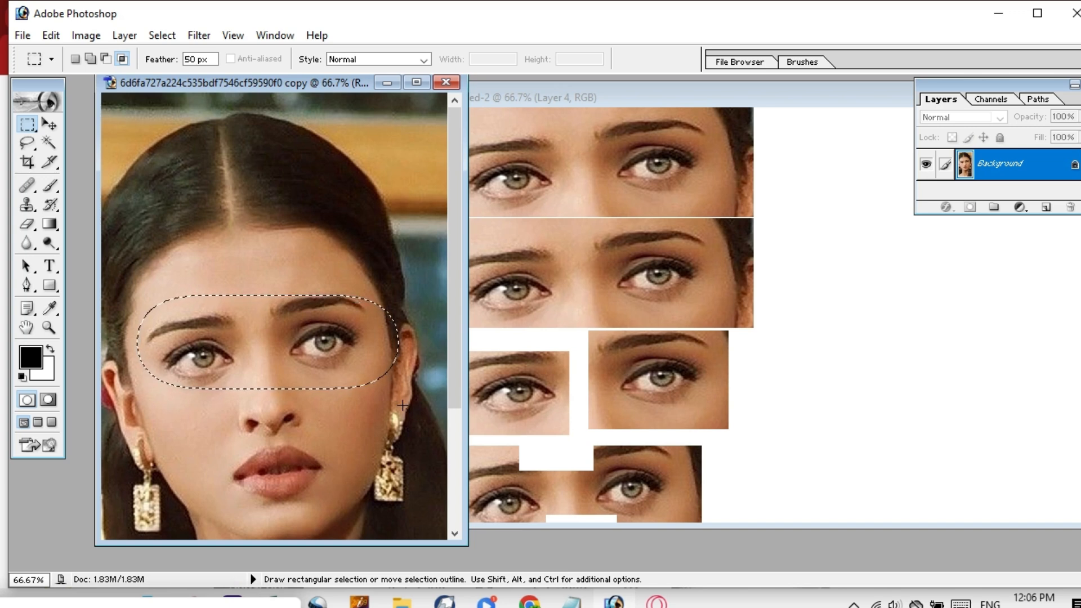
{"action": "key", "text": "Up"}
{"action": "key", "text": "Up"}
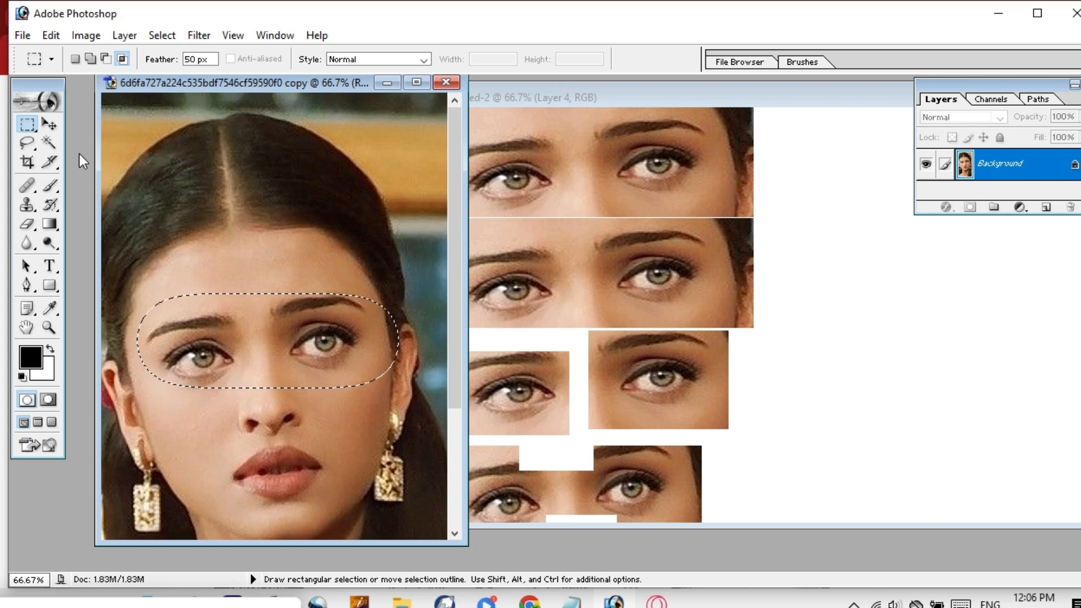
{"action": "left_click", "coordinate": [50, 124]}
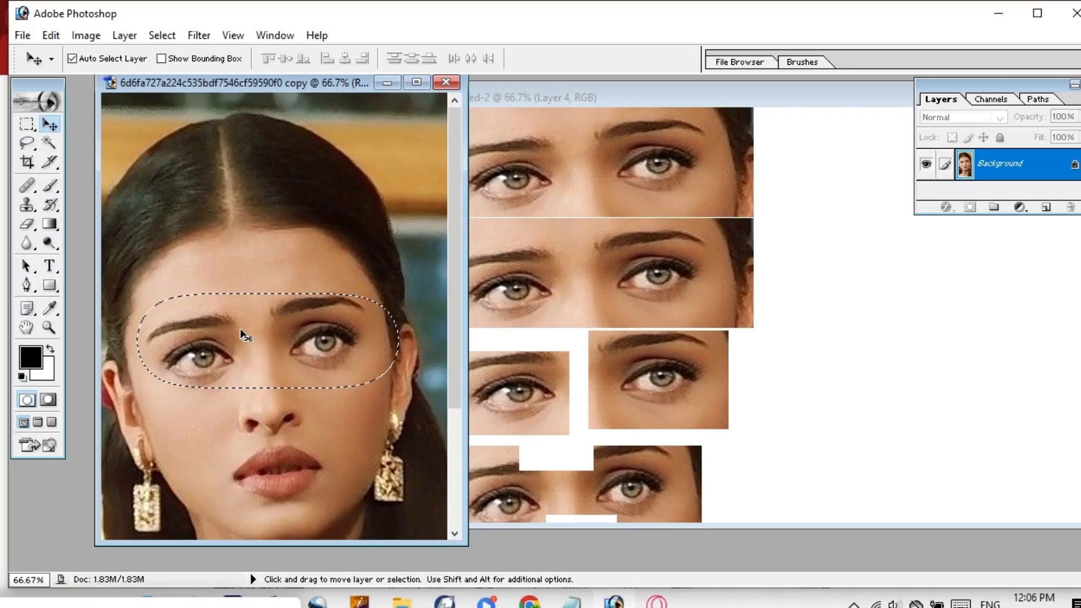
Drag the feathered eyes into Untitled-2 as Layer 5 and shift it up and left.
{"action": "left_click_drag", "start_coordinate": [240, 330], "coordinate": [954, 424]}
{"action": "left_click_drag", "start_coordinate": [920, 383], "coordinate": [920, 383]}
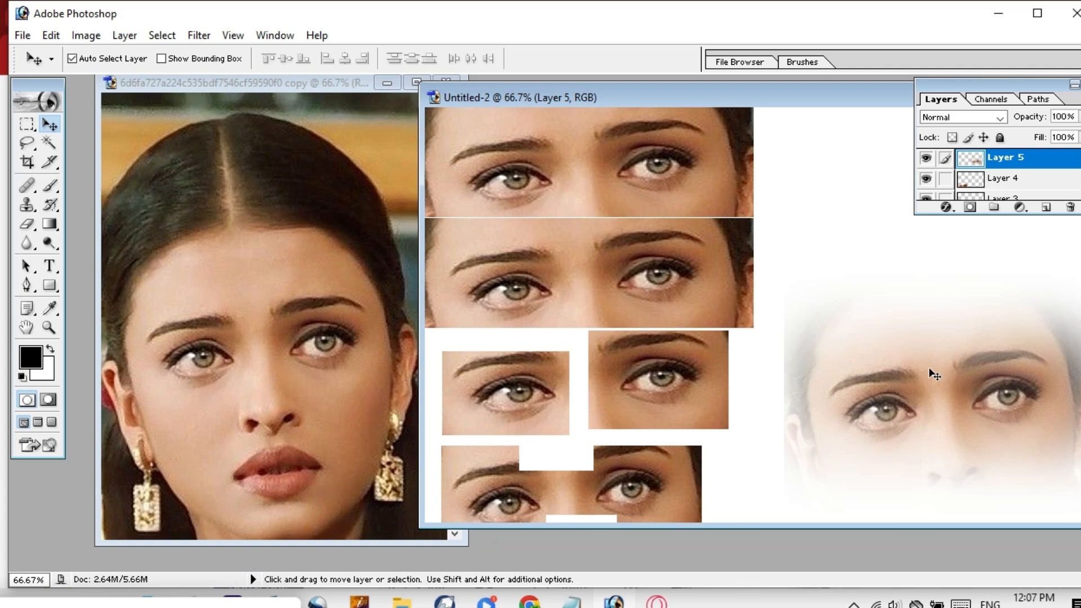
{"action": "left_click_drag", "start_coordinate": [929, 367], "coordinate": [878, 322]}
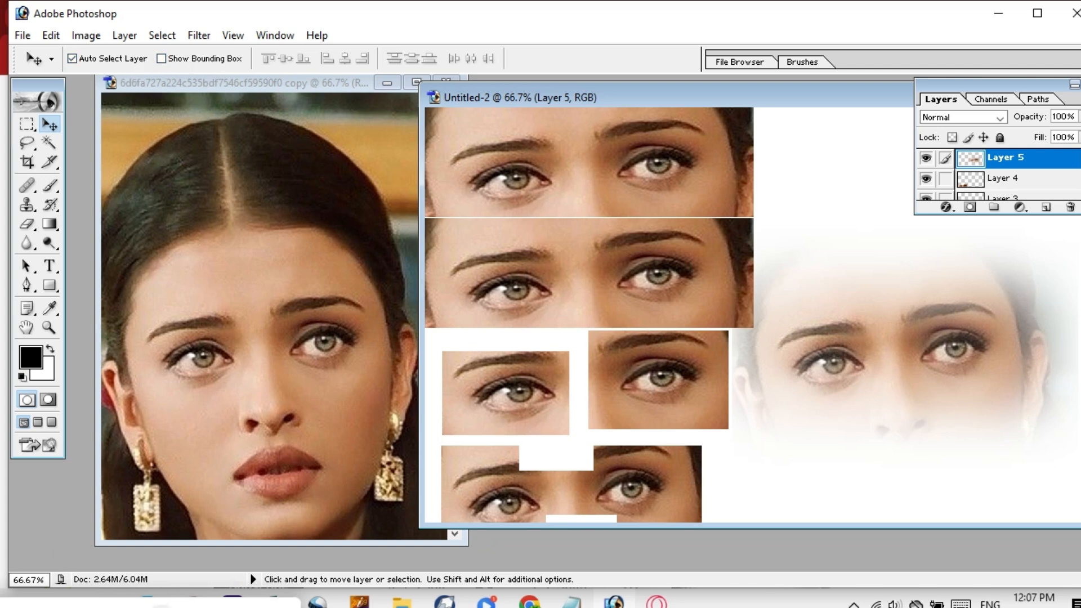
Look through the marquee tool's selection shape choices, then dismiss them.
{"action": "left_click", "coordinate": [163, 607]}
{"action": "left_click", "coordinate": [32, 127]}
{"action": "left_click", "coordinate": [34, 132]}
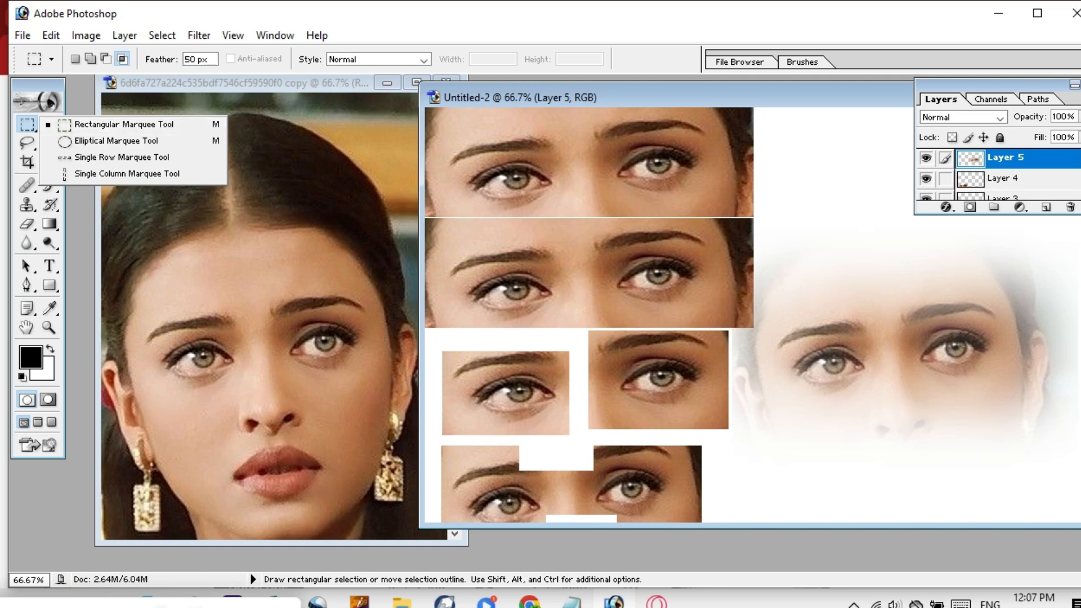
{"action": "key", "text": "Escape"}
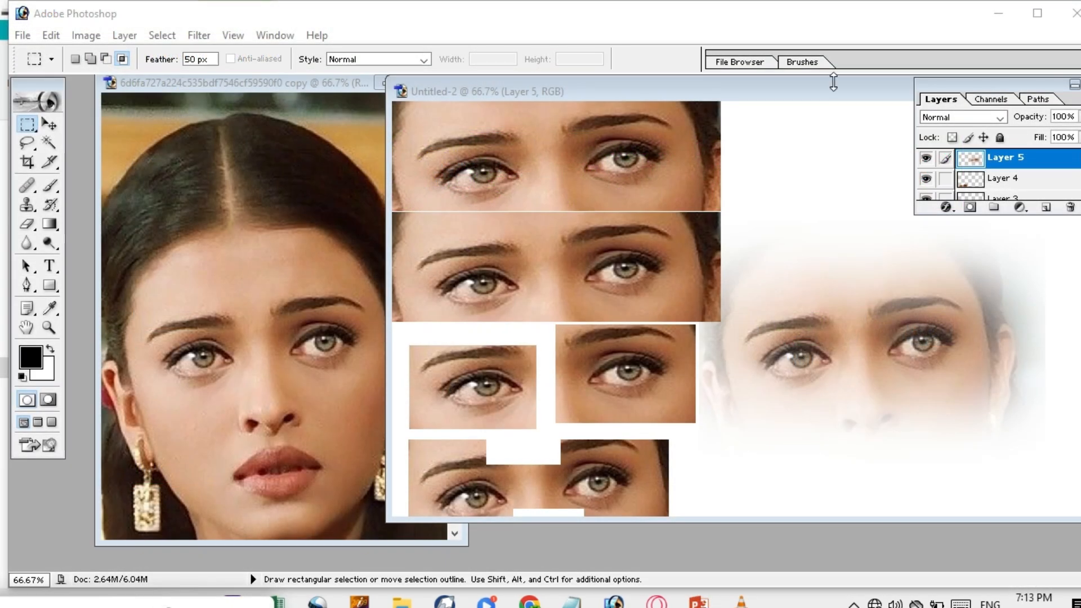
Move the Untitled-2 window down-left, minimize it, and bring up the Open dialog.
{"action": "left_click_drag", "start_coordinate": [833, 90], "coordinate": [656, 113]}
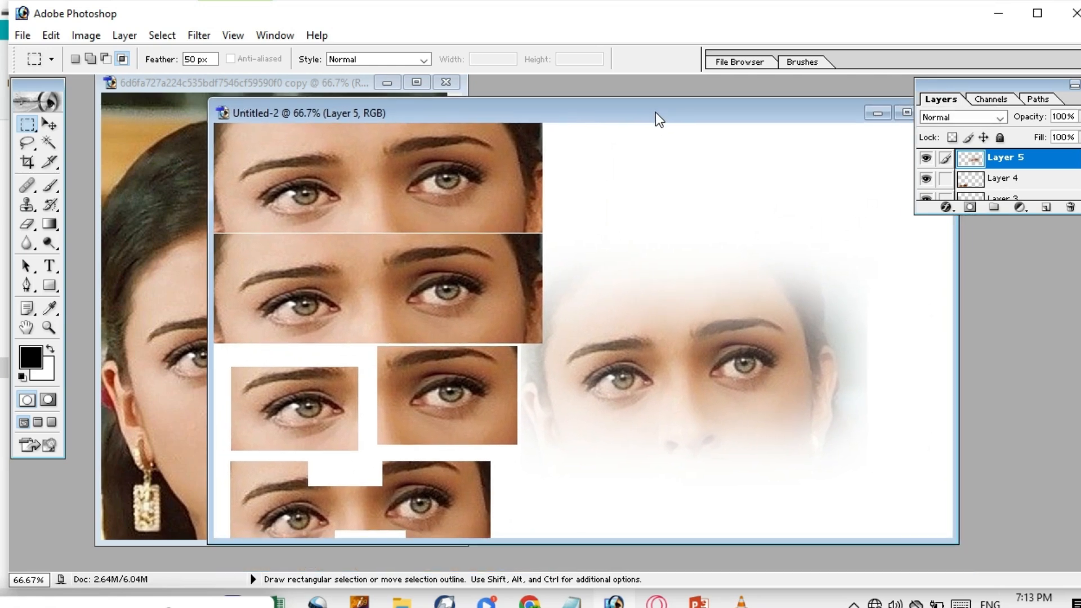
{"action": "left_click", "coordinate": [870, 115]}
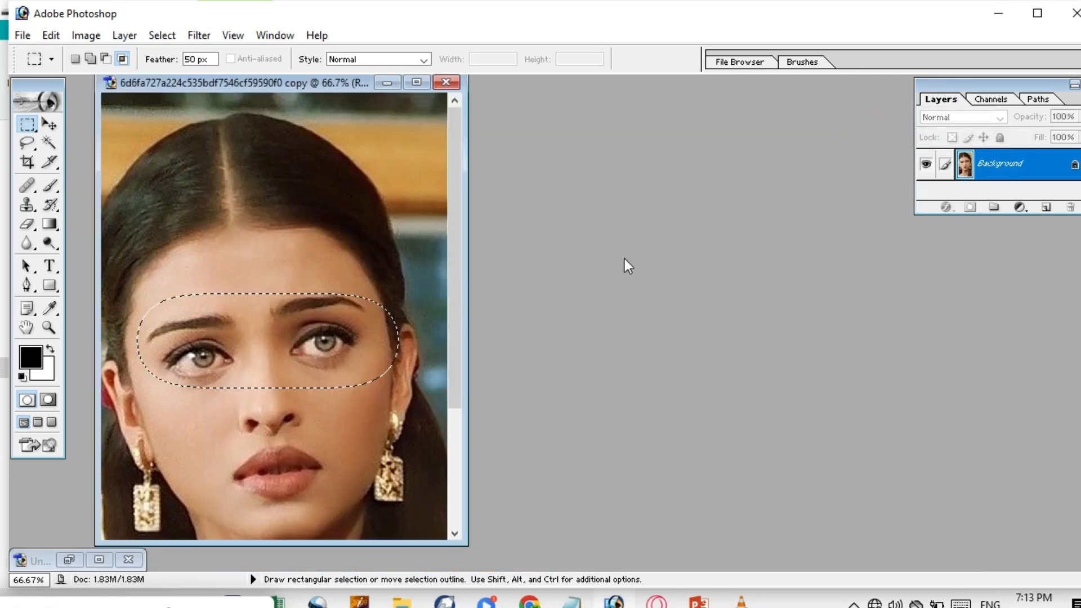
{"action": "double_click", "coordinate": [593, 214]}
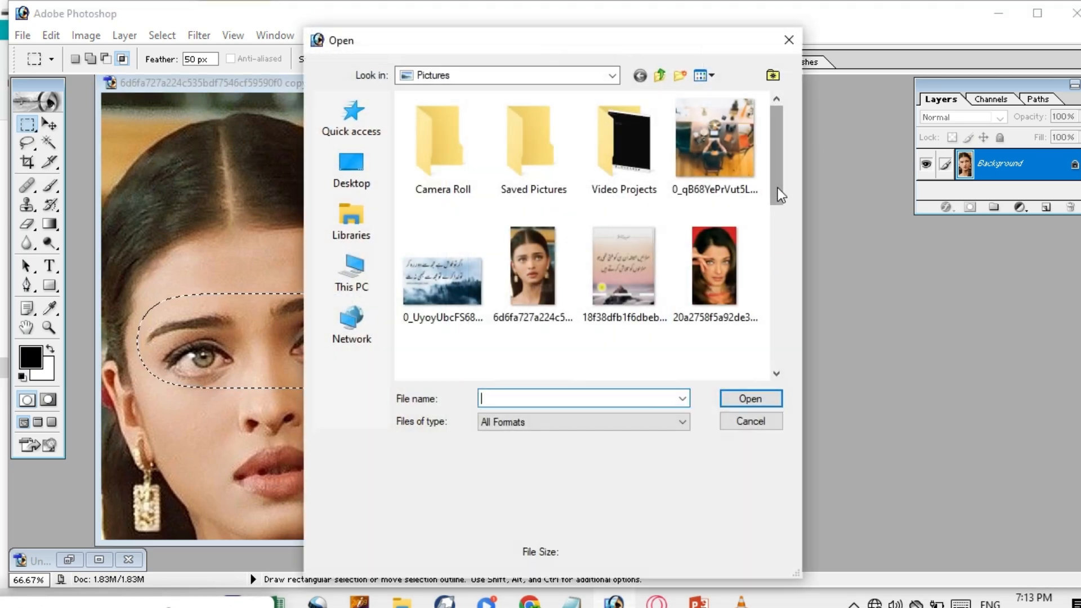
Open Hum-Dil-De-Chuke-Sanam-Albela-Sajan3.jpg and place its window to the right of the portrait.
{"action": "left_click_drag", "start_coordinate": [772, 174], "coordinate": [765, 244]}
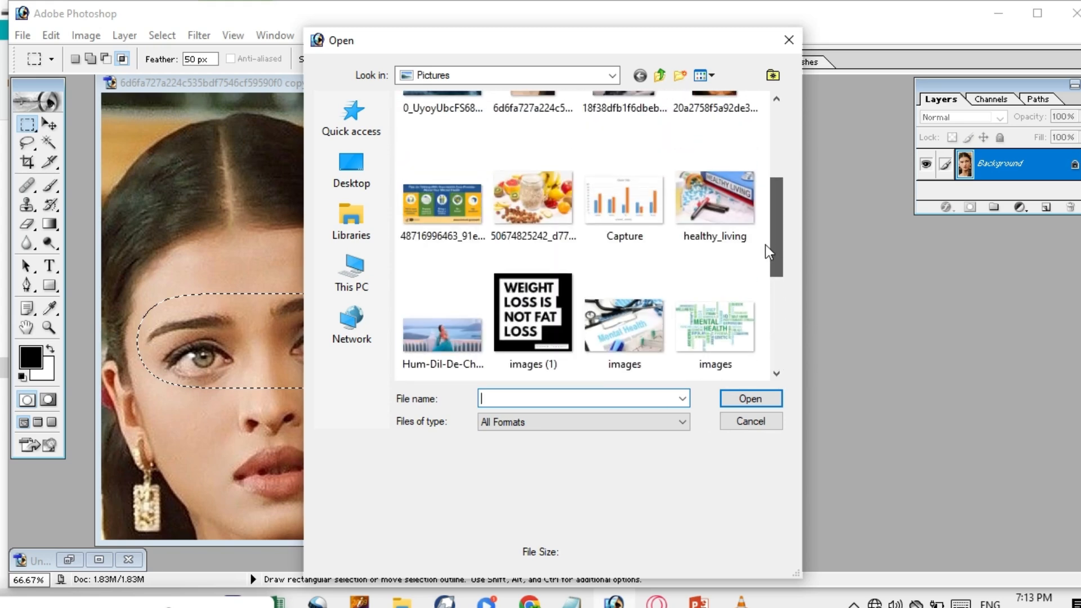
{"action": "left_click", "coordinate": [449, 341]}
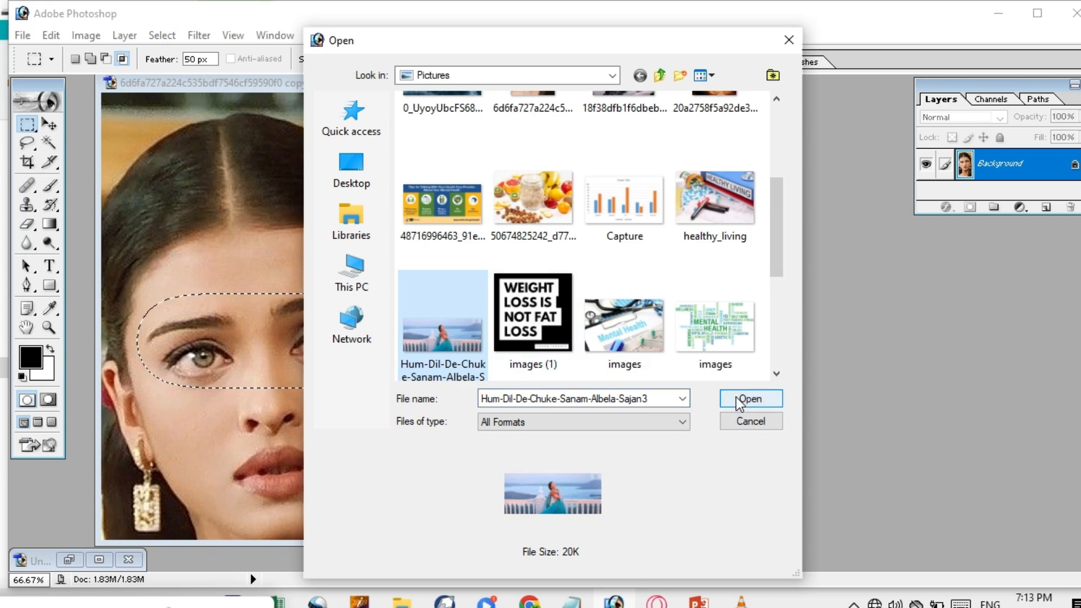
{"action": "left_click", "coordinate": [738, 397]}
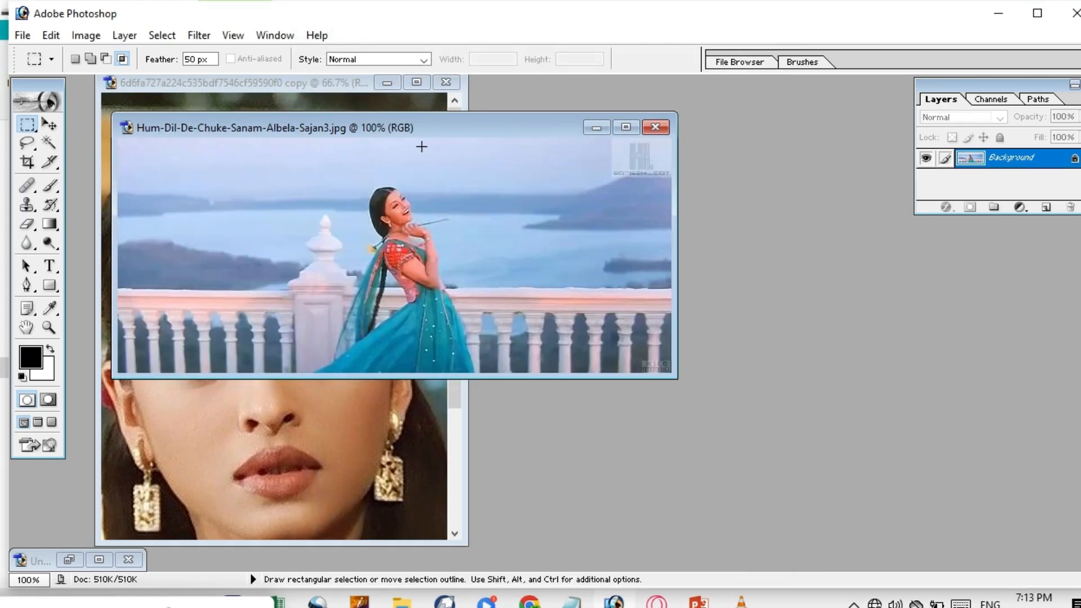
{"action": "left_click_drag", "start_coordinate": [438, 127], "coordinate": [795, 147]}
{"action": "left_click", "coordinate": [257, 332]}
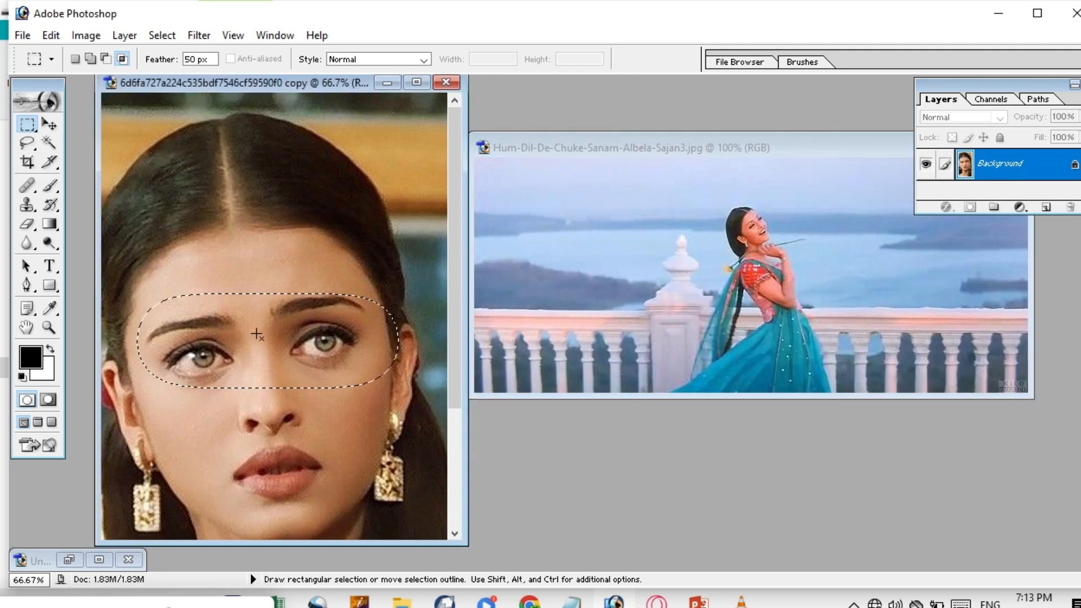
{"action": "mouse_move", "coordinate": [219, 345]}
{"action": "left_mouse_down"}
{"action": "mouse_move", "coordinate": [328, 338]}
{"action": "mouse_move", "coordinate": [220, 343]}
{"action": "left_mouse_up"}
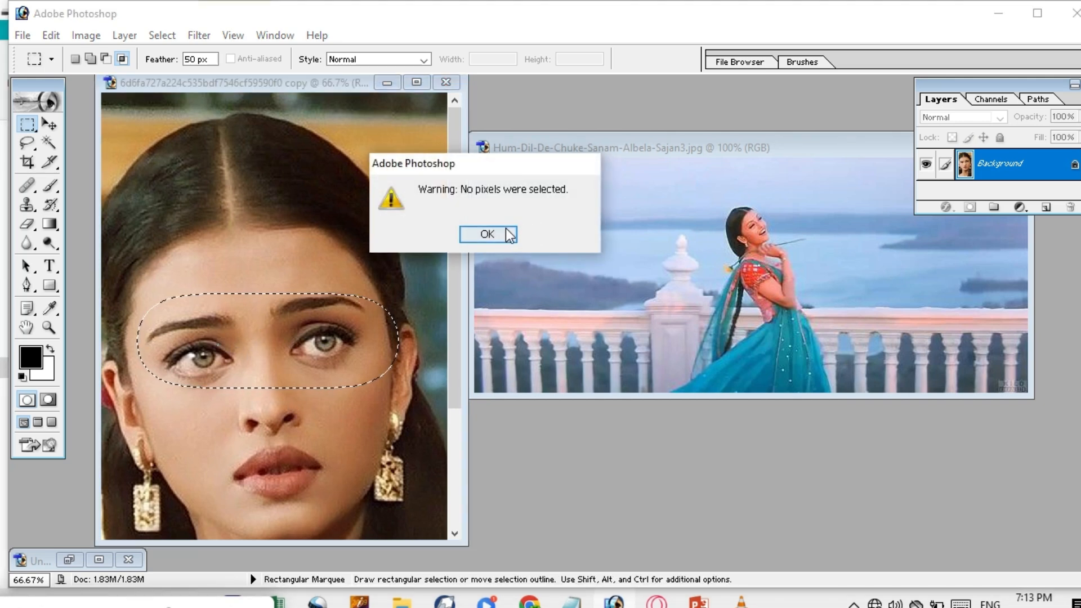
Dismiss the warning and draw a feathered ellipse around both eyes, nudged up.
{"action": "left_click", "coordinate": [506, 229]}
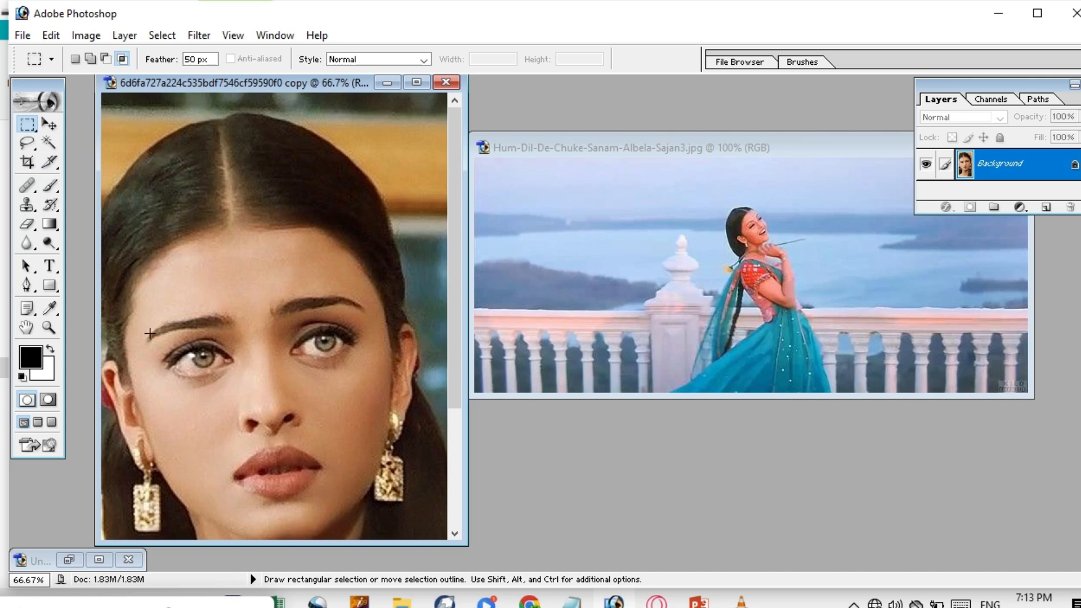
{"action": "left_click_drag", "start_coordinate": [291, 333], "coordinate": [399, 387]}
{"action": "key", "text": "Up"}
{"action": "key", "text": "Up"}
{"action": "key", "text": "Up"}
{"action": "key", "text": "Up"}
{"action": "key", "text": "Up"}
{"action": "key", "text": "Up"}
{"action": "key", "text": "Up"}
{"action": "key", "text": "Up"}
Drag the feathered eyes into the balcony scene as Layer 1 and shift it slightly left.
{"action": "left_click", "coordinate": [49, 124]}
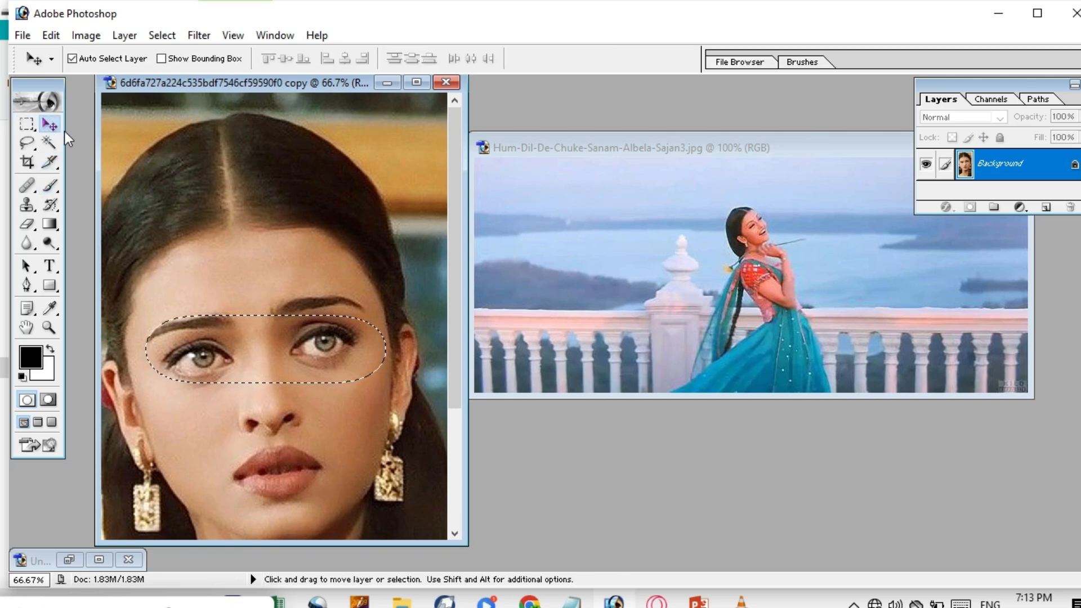
{"action": "left_click_drag", "start_coordinate": [241, 332], "coordinate": [634, 333]}
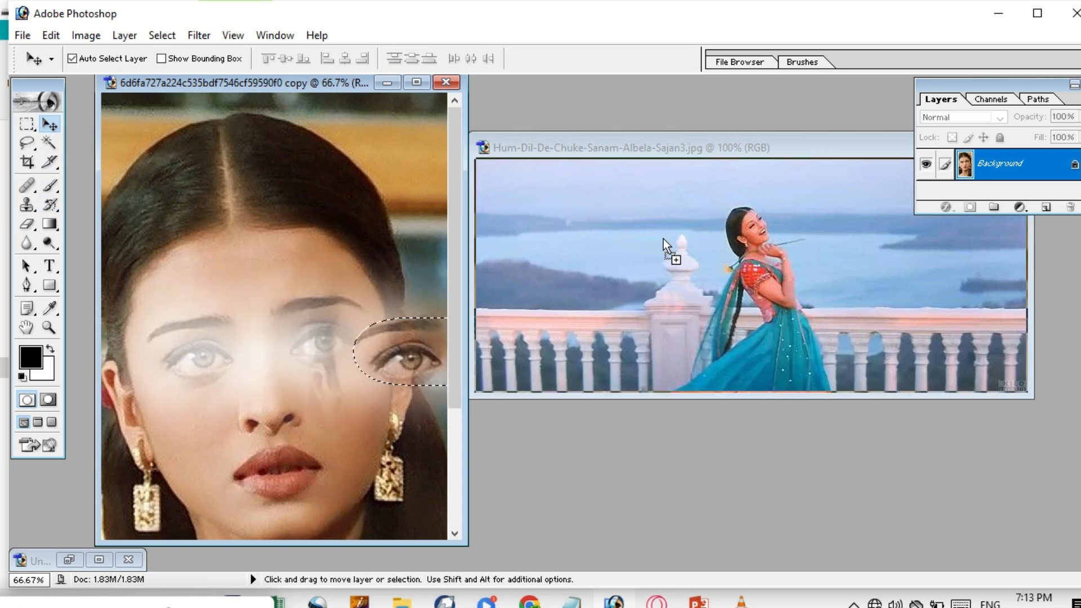
{"action": "left_click_drag", "start_coordinate": [629, 219], "coordinate": [783, 206]}
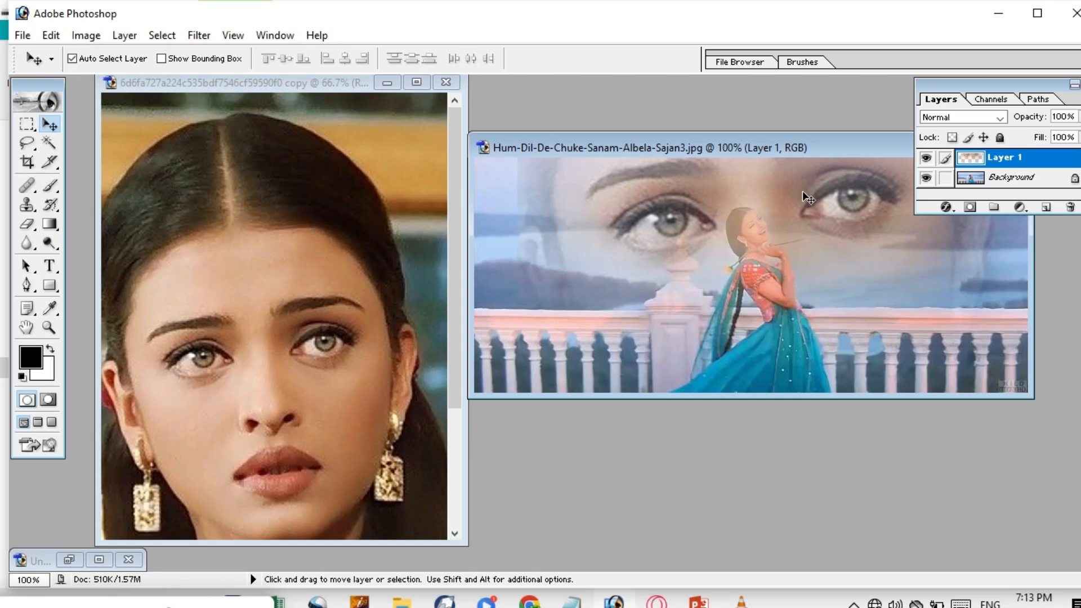
{"action": "left_click_drag", "start_coordinate": [810, 218], "coordinate": [785, 216]}
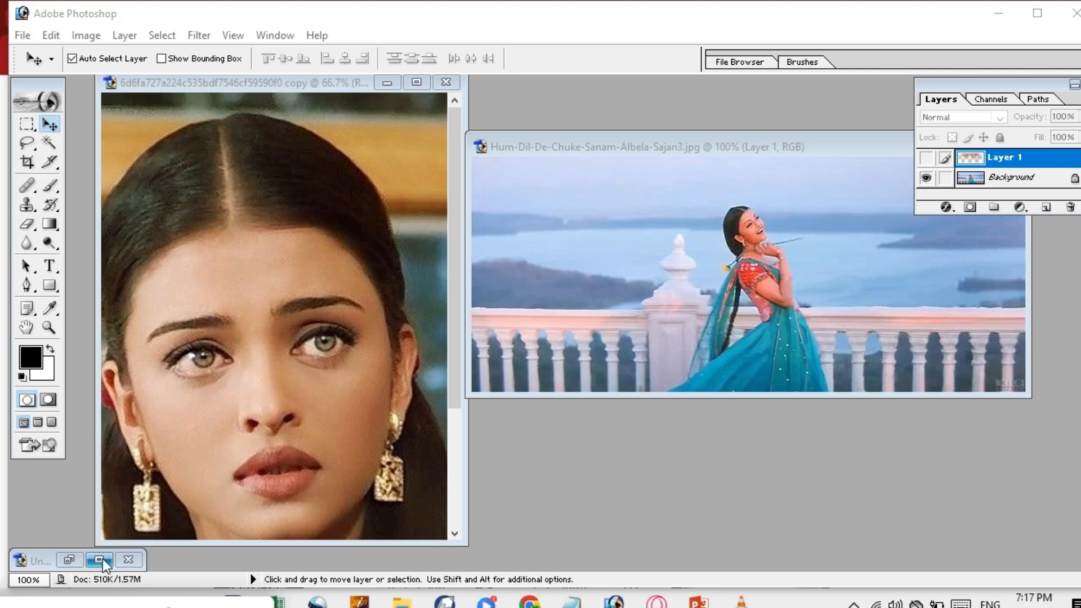
{"action": "left_click", "coordinate": [100, 559]}
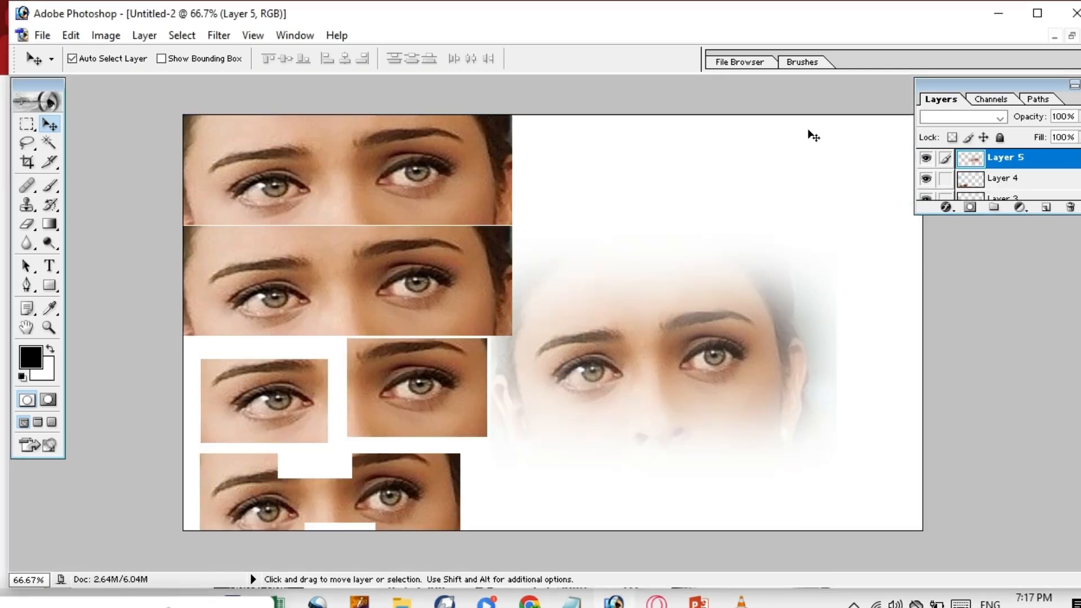
{"action": "left_click", "coordinate": [762, 147]}
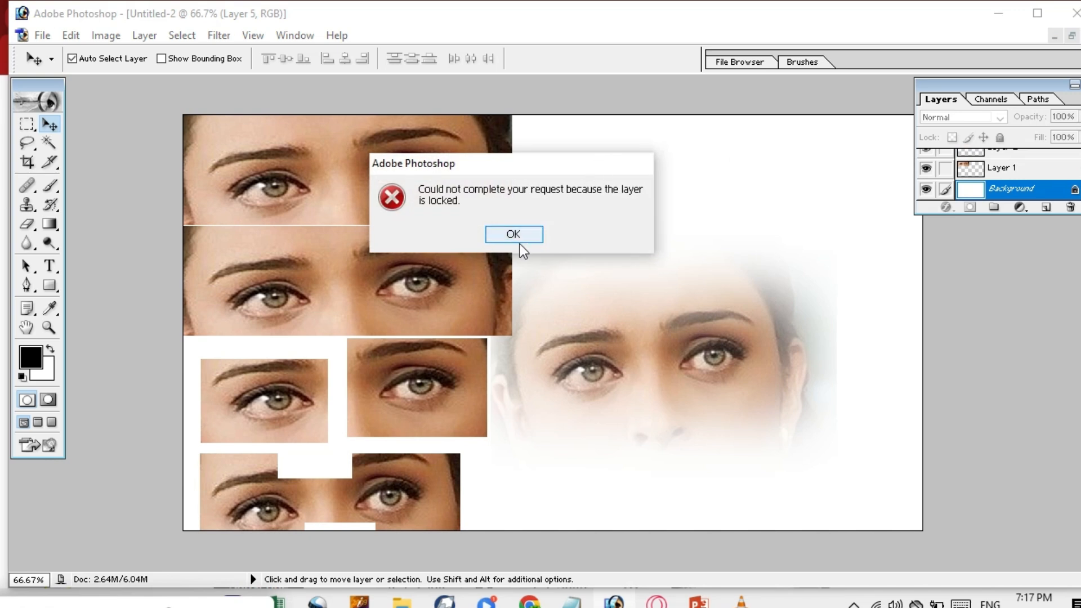
{"action": "left_click", "coordinate": [517, 236]}
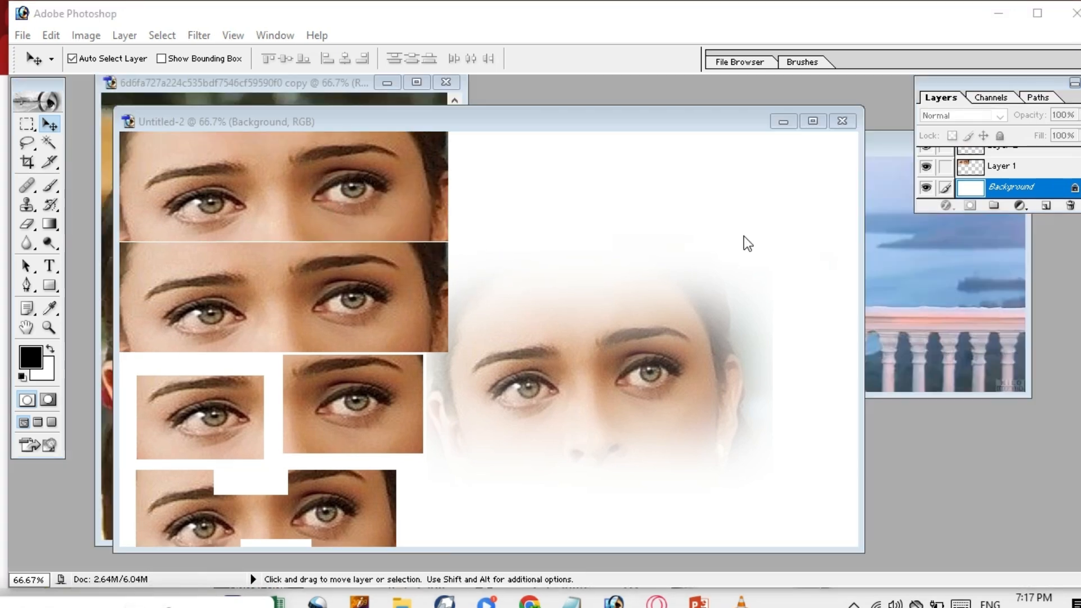
{"action": "left_click", "coordinate": [784, 123]}
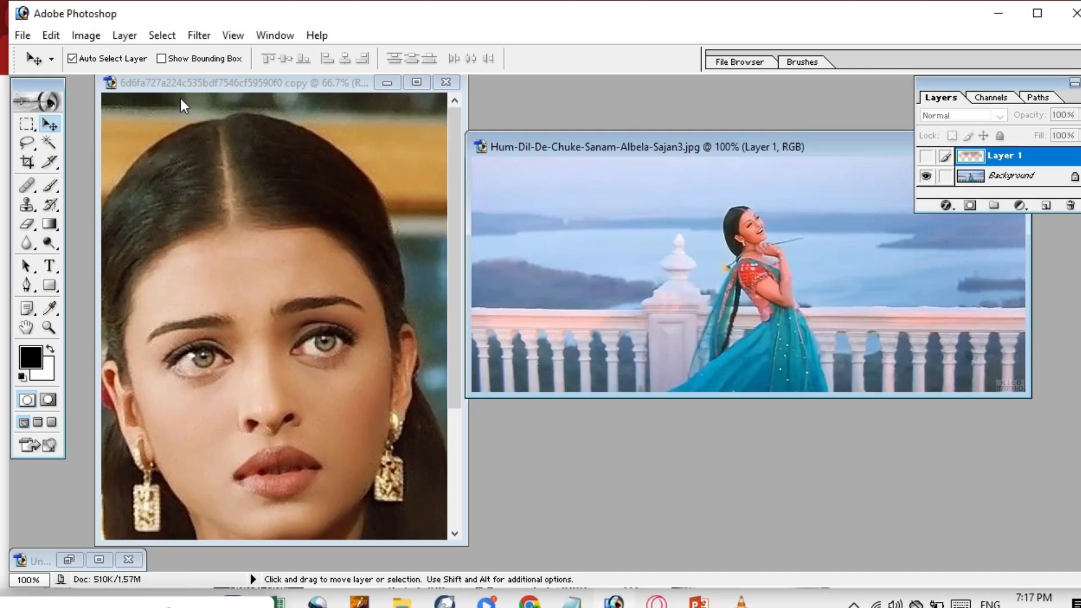
Set the marquee Feather to 10 px over a trial eye selection, copy it, and deselect.
{"action": "left_click", "coordinate": [26, 123]}
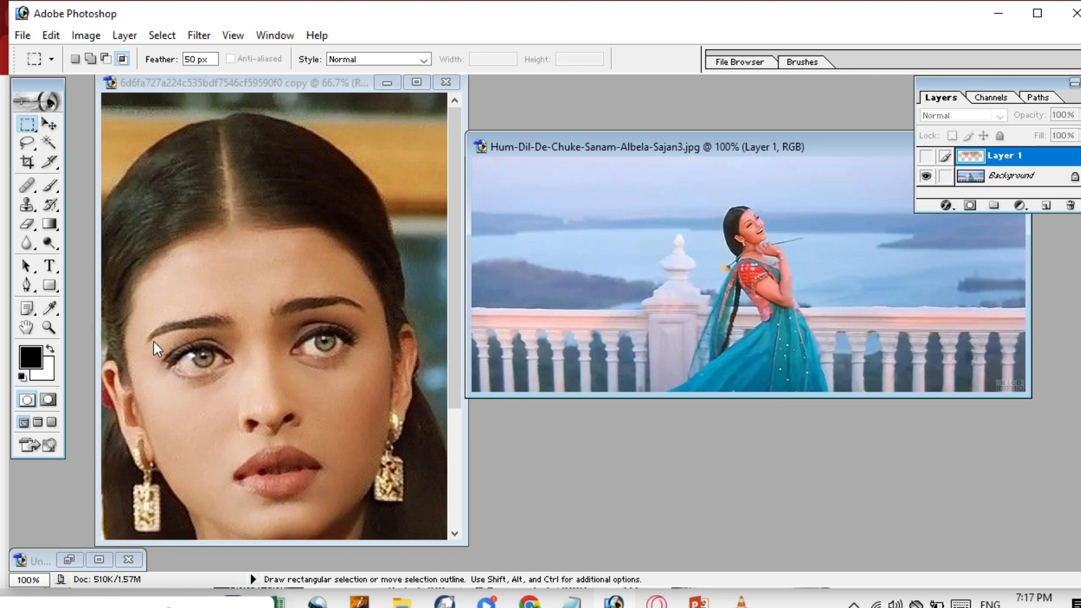
{"action": "left_click_drag", "start_coordinate": [137, 309], "coordinate": [362, 374]}
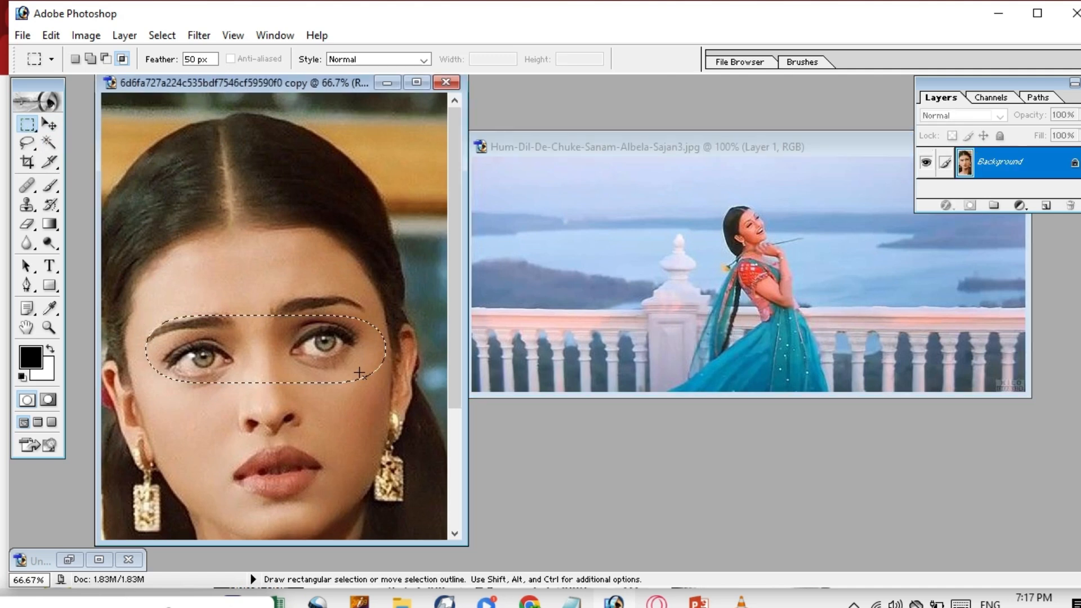
{"action": "left_click", "coordinate": [192, 59]}
{"action": "key", "text": "BackSpace"}
{"action": "type", "text": "1"}
{"action": "key", "text": "Return"}
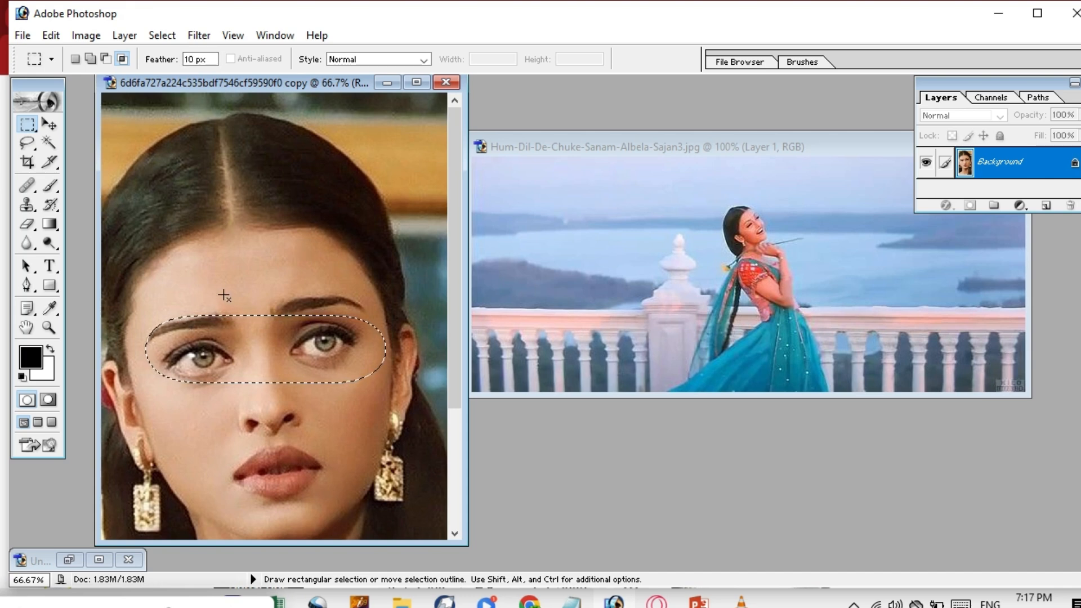
{"action": "key", "text": "ctrl+c"}
{"action": "key", "text": "ctrl+d"}
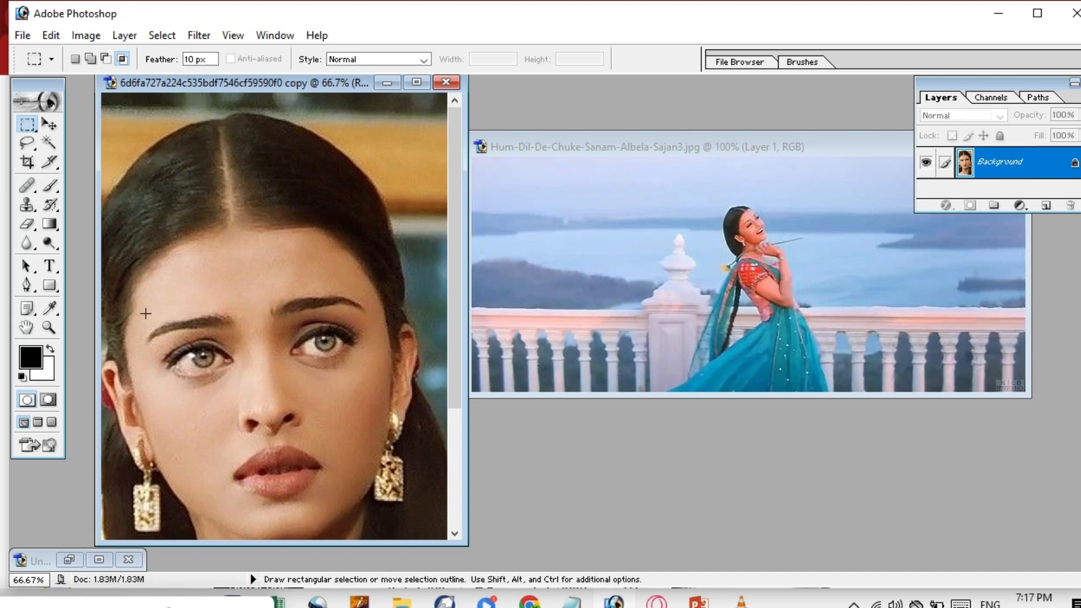
Select a rectangular strip across both eyes and drag it into the landscape as Layer 2.
{"action": "left_click_drag", "start_coordinate": [131, 321], "coordinate": [402, 394]}
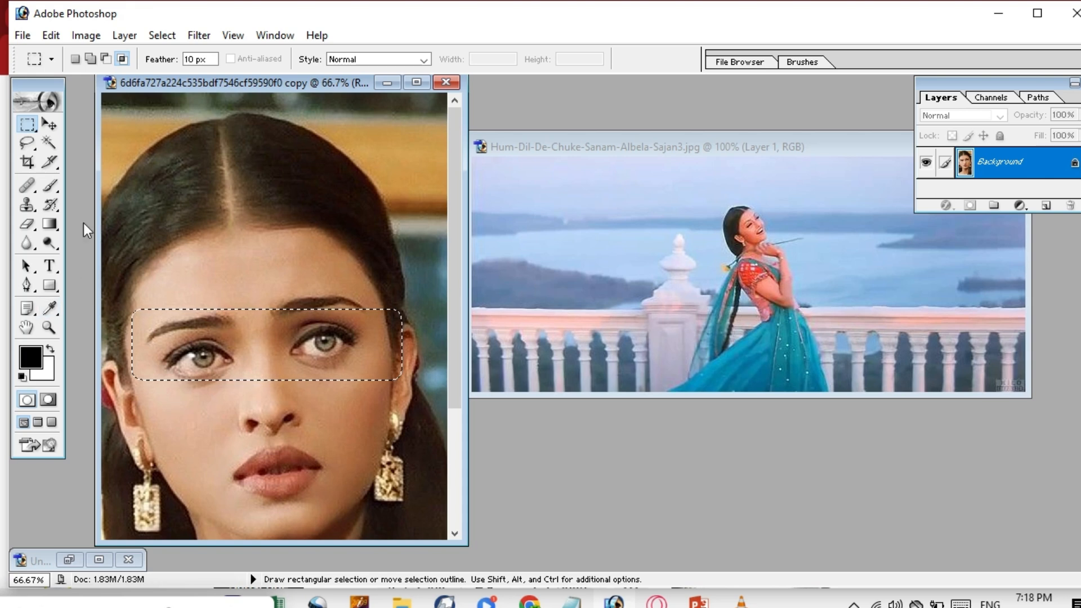
{"action": "left_click", "coordinate": [50, 124]}
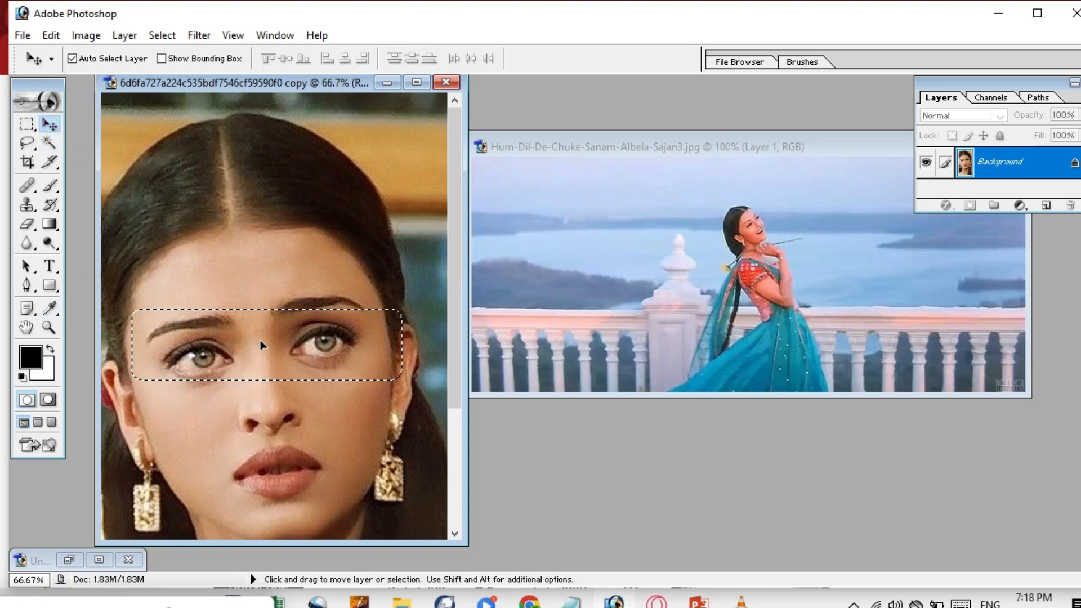
{"action": "left_click_drag", "start_coordinate": [261, 345], "coordinate": [695, 286]}
{"action": "left_click_drag", "start_coordinate": [654, 222], "coordinate": [703, 230]}
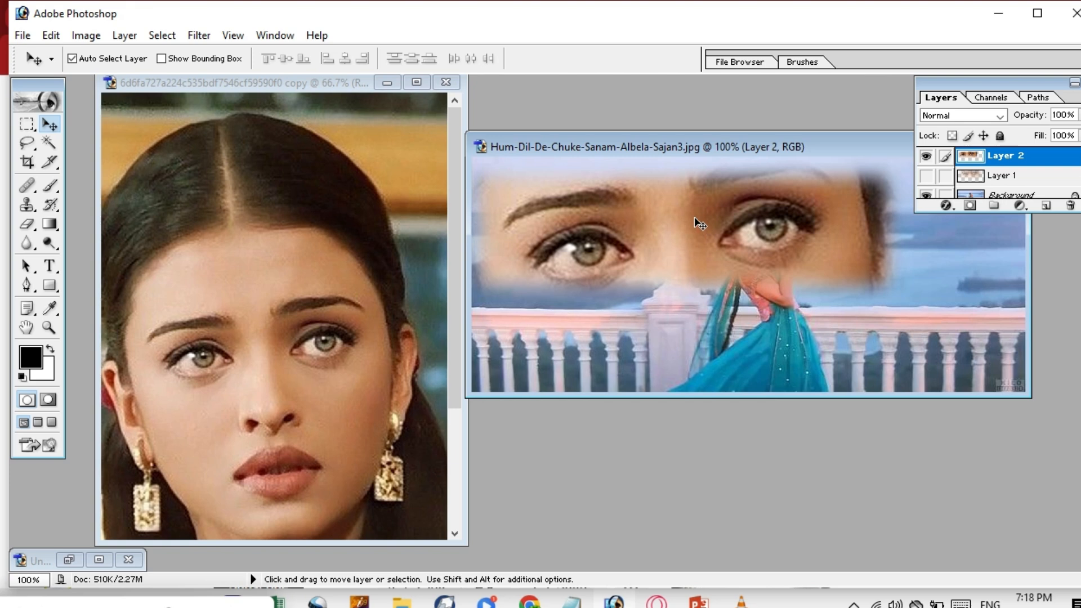
{"action": "left_click_drag", "start_coordinate": [704, 250], "coordinate": [687, 242]}
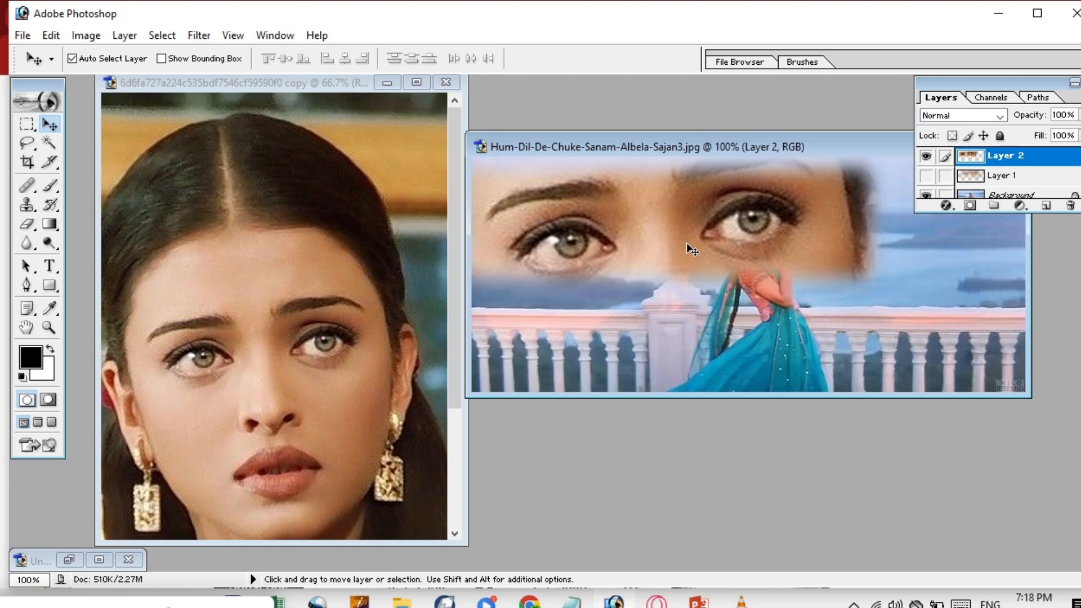
{"action": "key", "text": "ctrl+z"}
{"action": "key", "text": "ctrl+z"}
Hide Layer 2, show Layer 1, and move Layer 1's eyes up and right over the sky.
{"action": "right_click", "coordinate": [657, 242]}
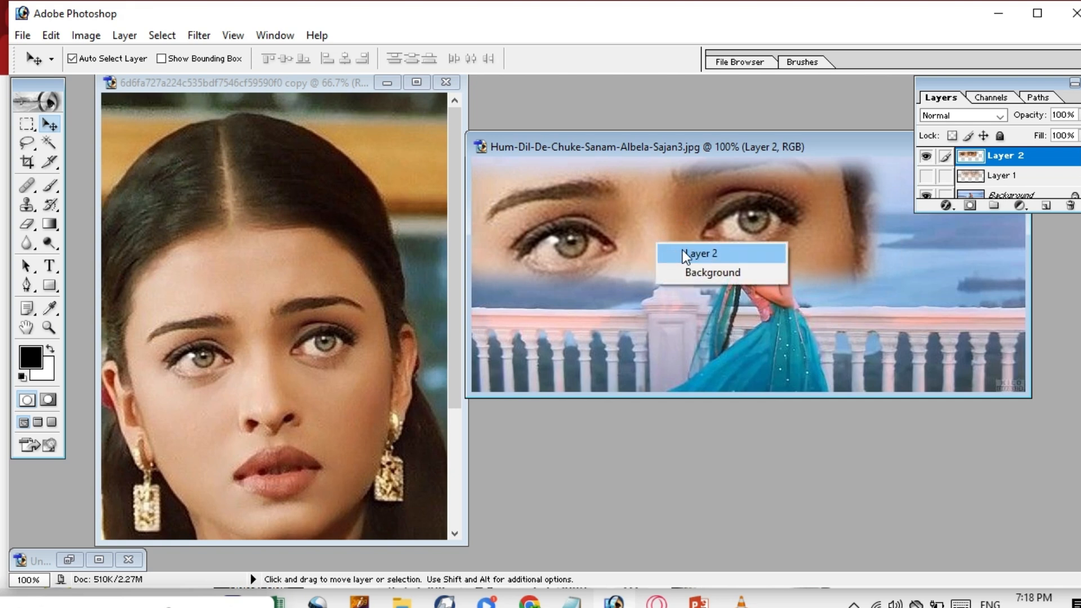
{"action": "left_click", "coordinate": [926, 160]}
{"action": "left_click", "coordinate": [926, 160]}
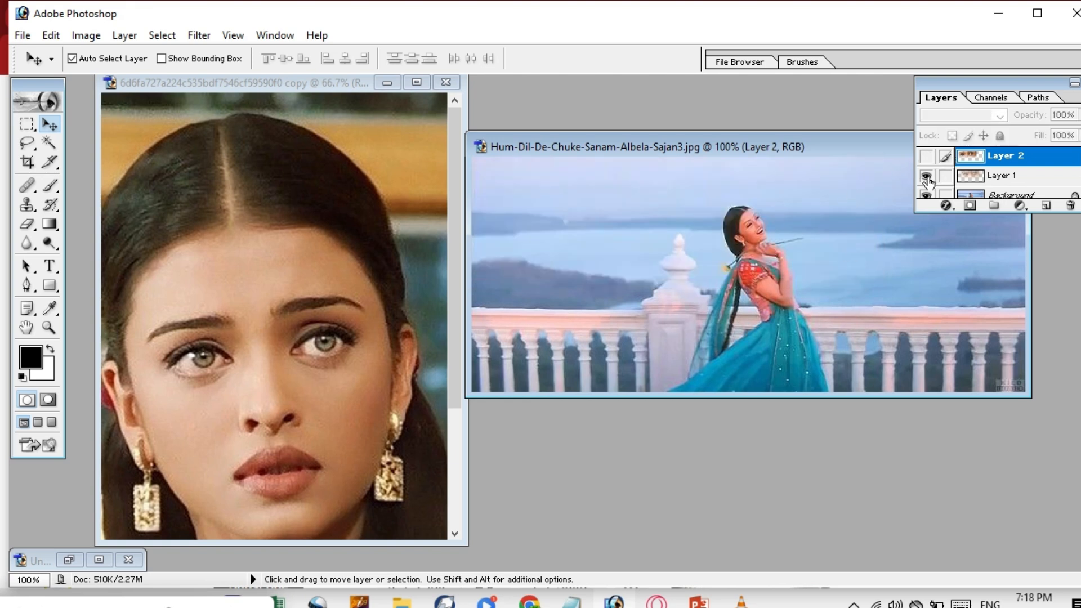
{"action": "left_click", "coordinate": [930, 176]}
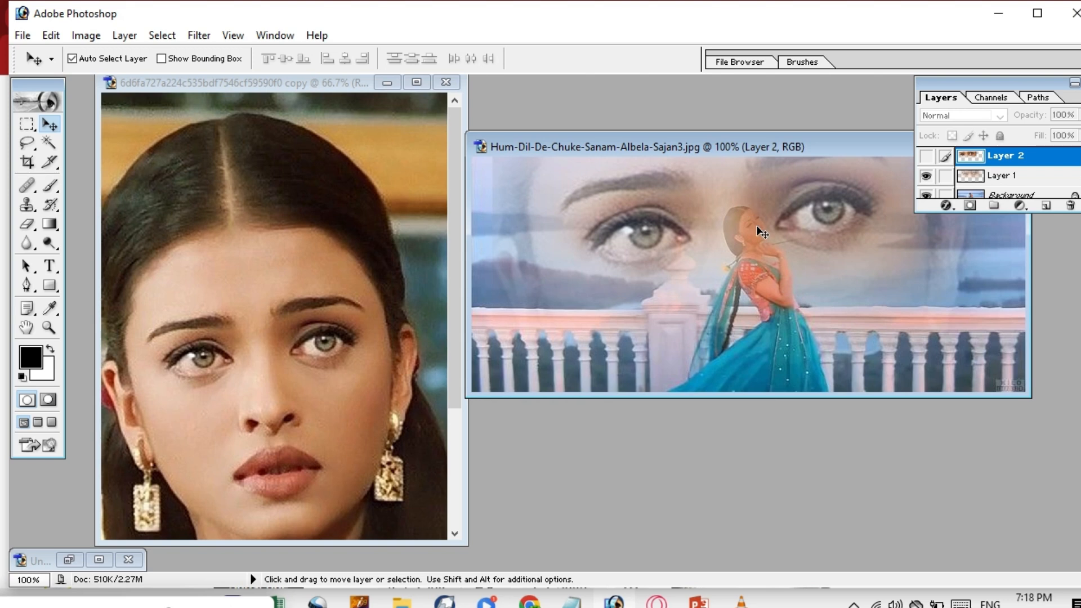
{"action": "left_click", "coordinate": [927, 157]}
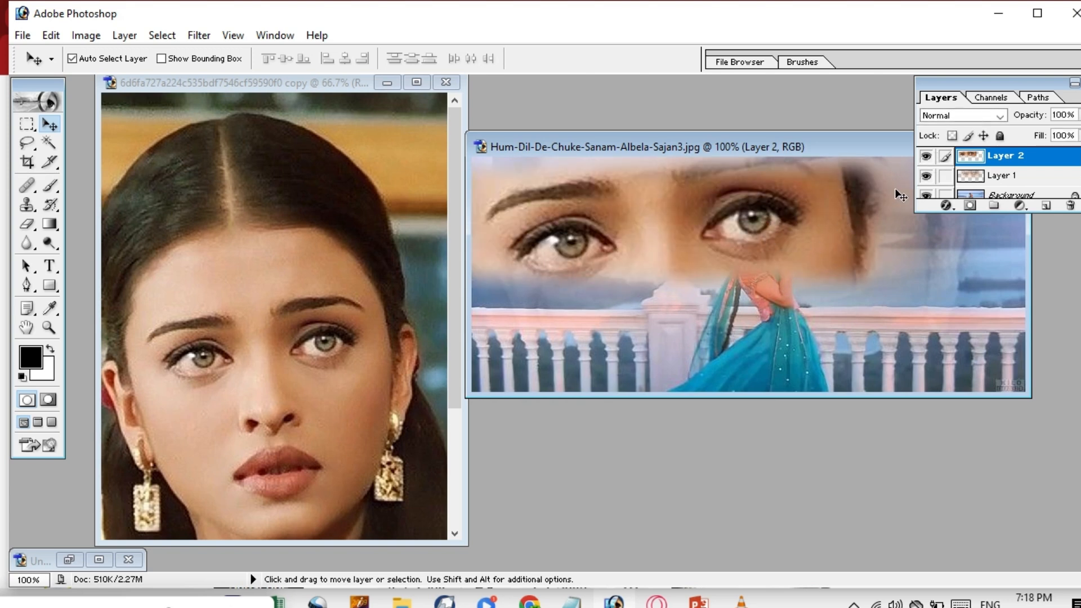
{"action": "left_click", "coordinate": [926, 158]}
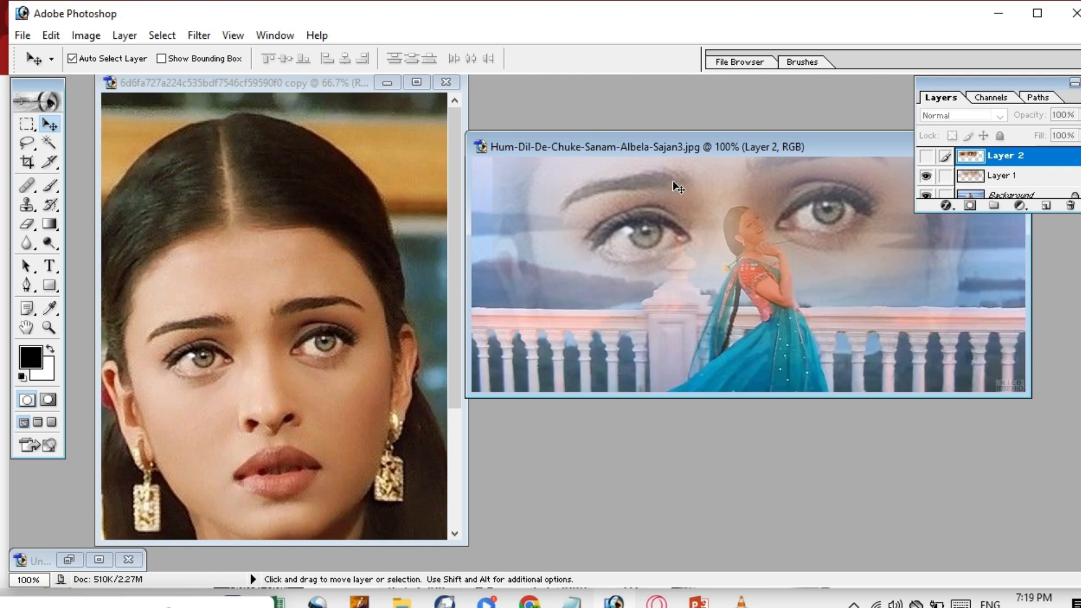
{"action": "left_click_drag", "start_coordinate": [676, 187], "coordinate": [706, 160]}
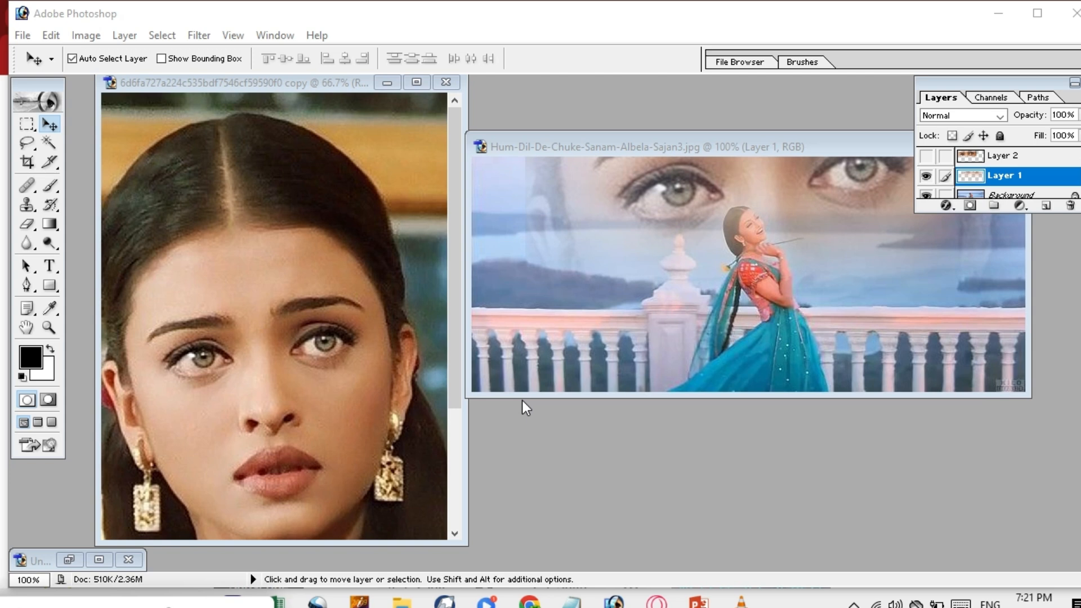
Delete Layer 2 through its right-click menu, then undo the deletion.
{"action": "left_click", "coordinate": [998, 160]}
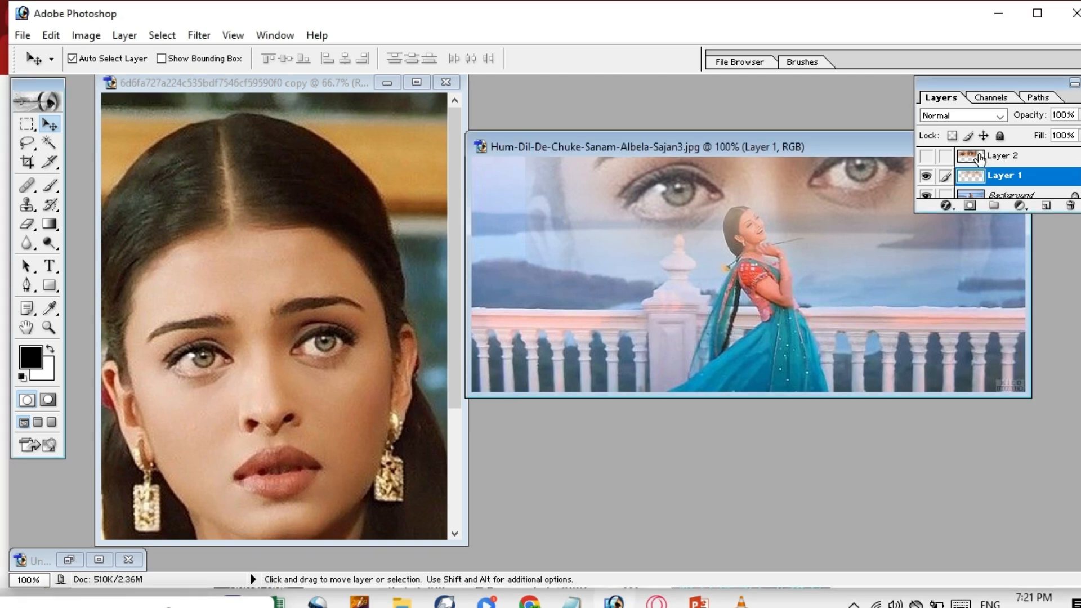
{"action": "left_click", "coordinate": [1000, 162]}
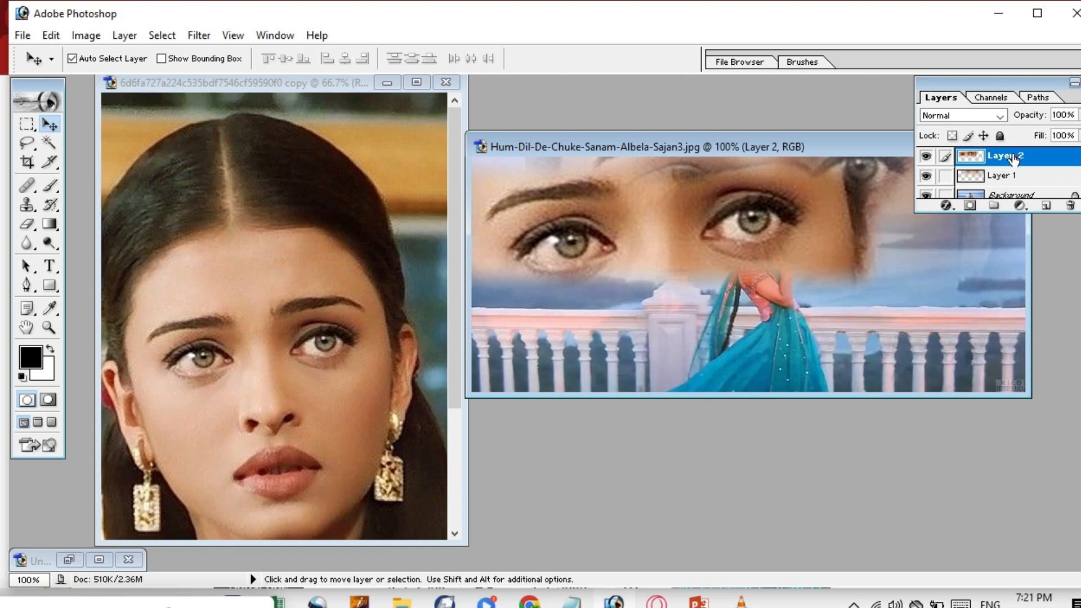
{"action": "right_click", "coordinate": [1005, 161]}
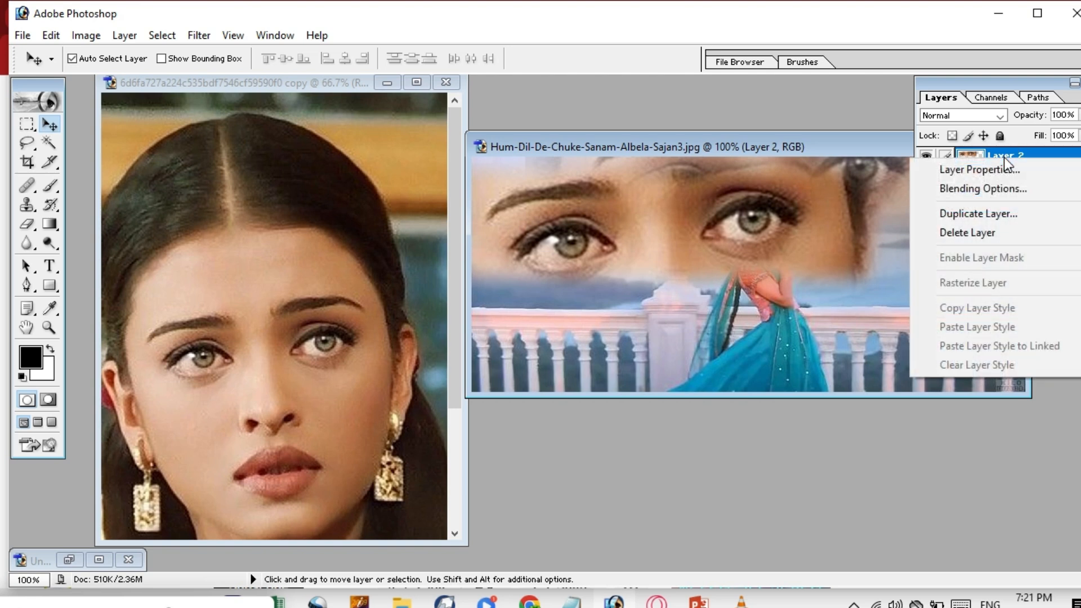
{"action": "left_click", "coordinate": [975, 234]}
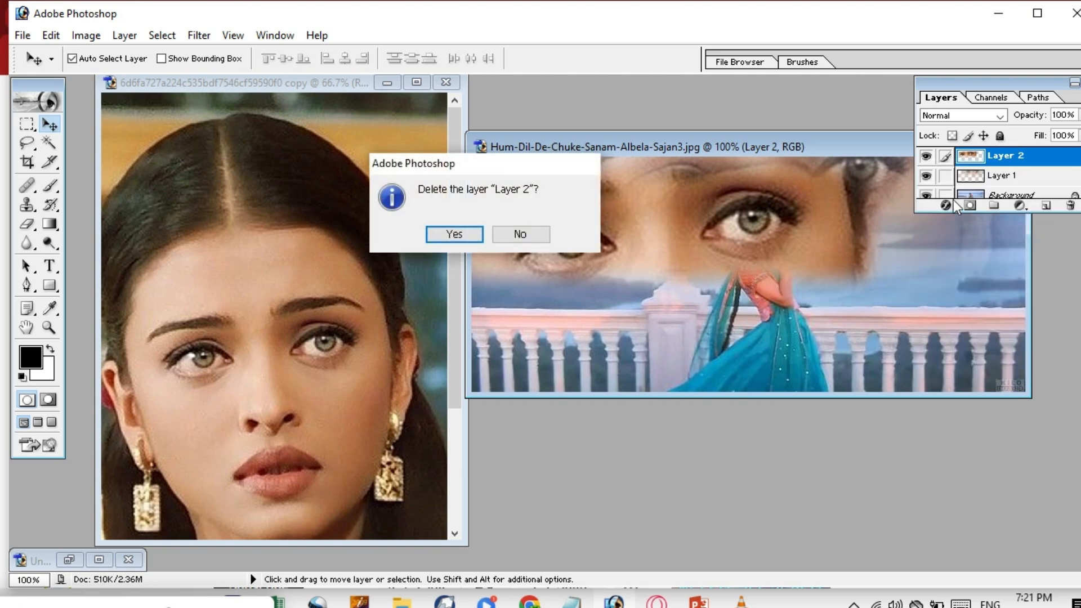
{"action": "left_click", "coordinate": [461, 239]}
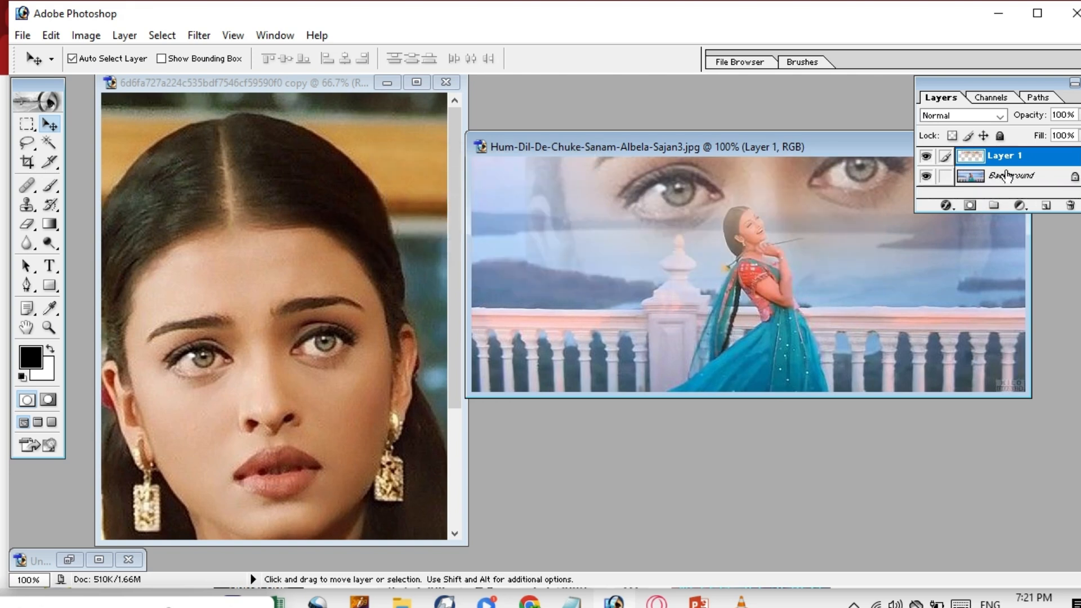
{"action": "key", "text": "ctrl+z"}
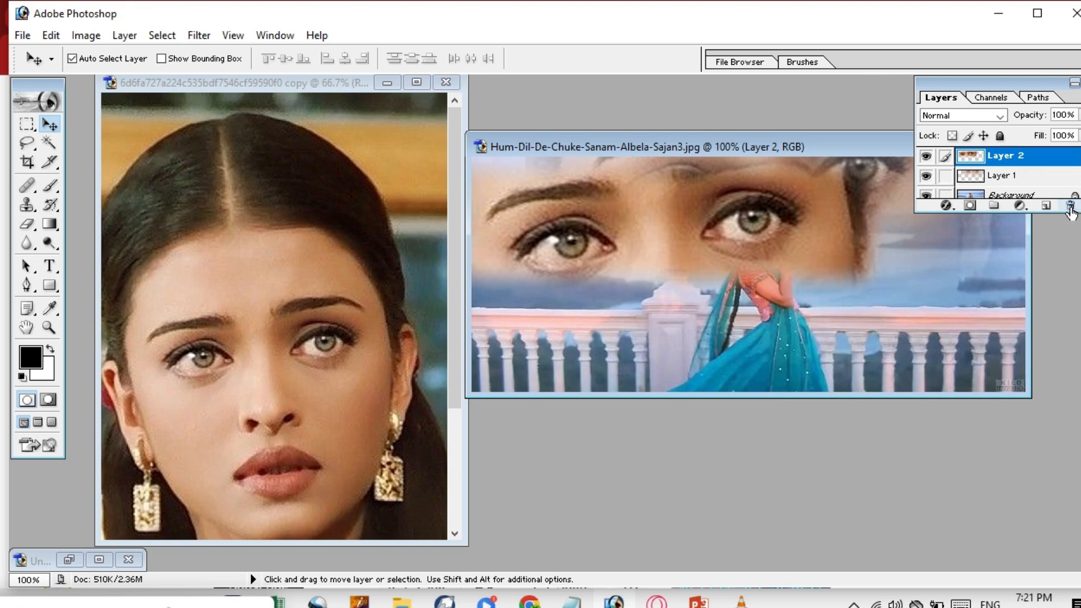
Delete Layer 2 and then Layer 1 with the trash icon, confirming each.
{"action": "left_click", "coordinate": [1070, 206]}
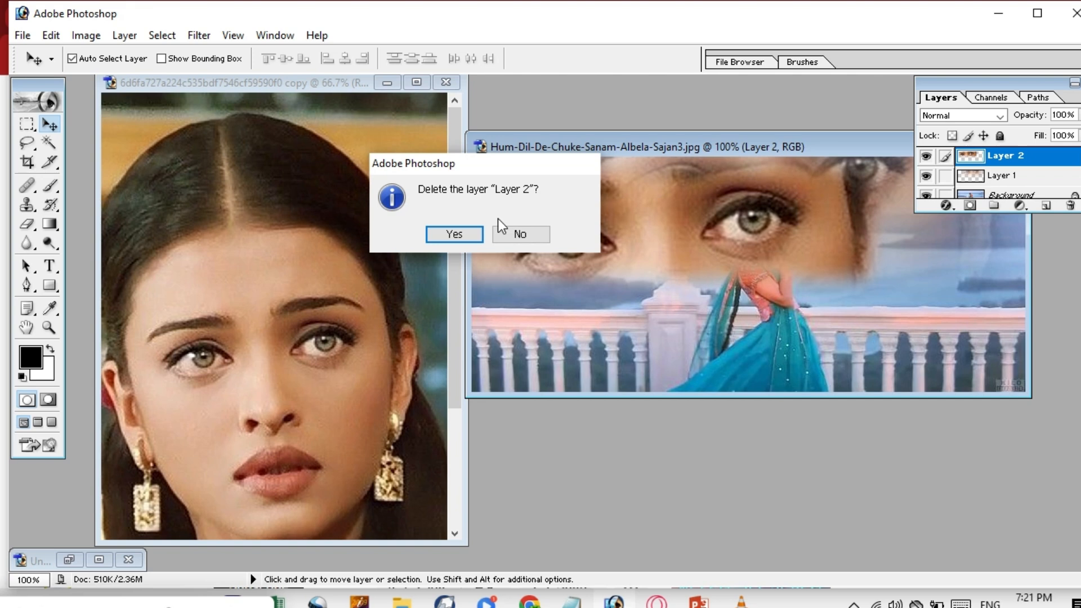
{"action": "left_click", "coordinate": [456, 234]}
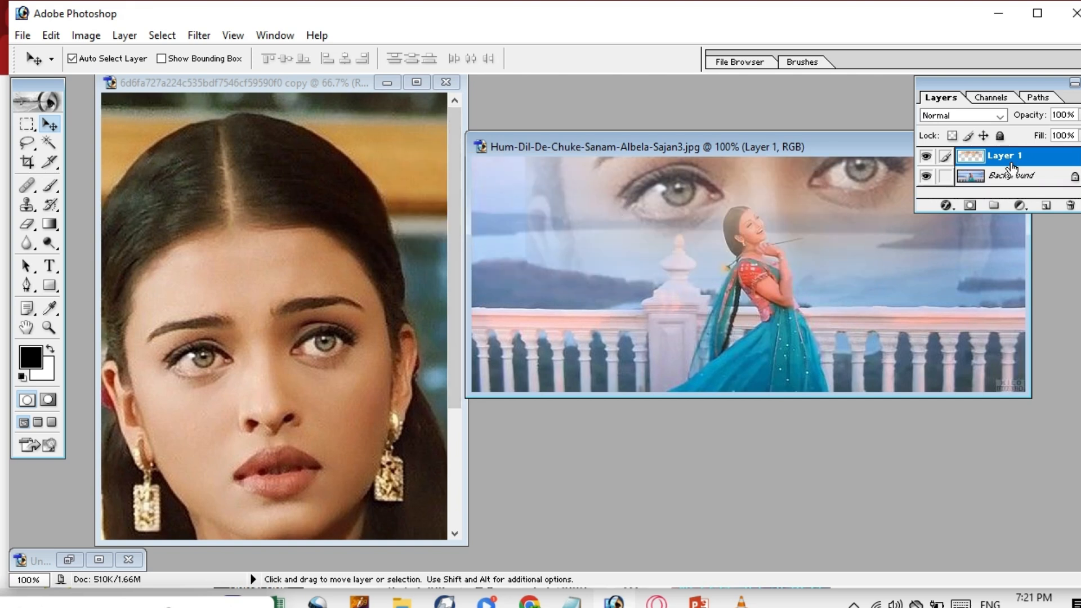
{"action": "left_click", "coordinate": [1070, 205]}
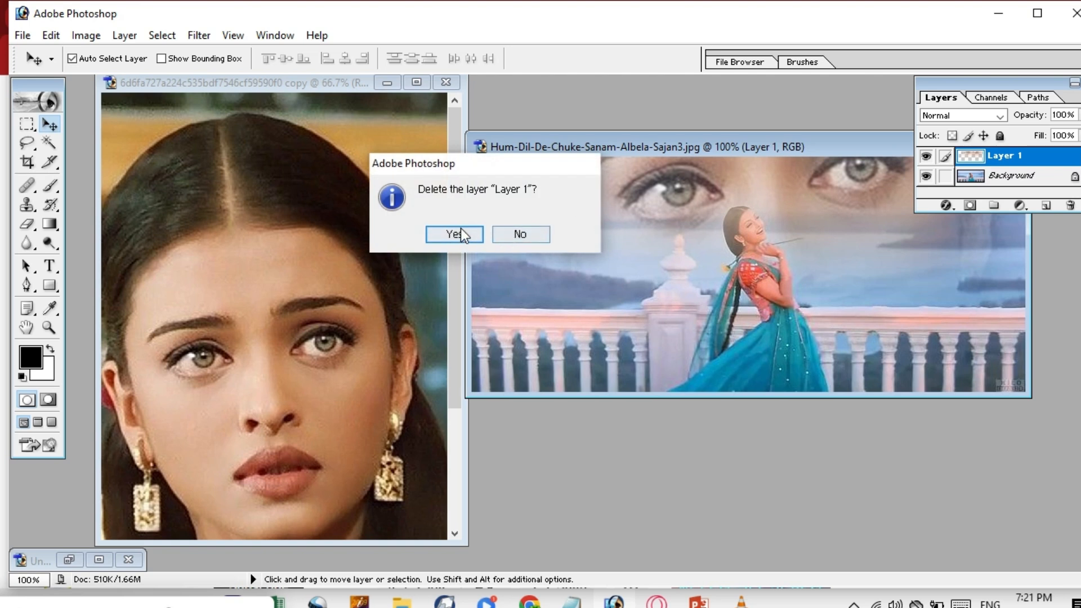
{"action": "left_click", "coordinate": [459, 234]}
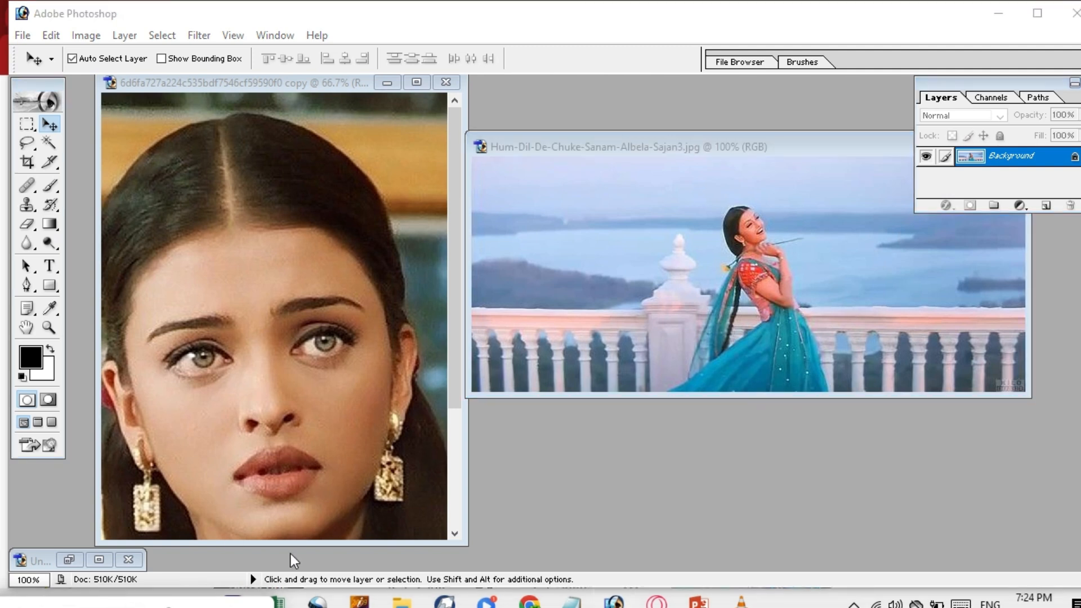
{"action": "left_click_drag", "start_coordinate": [731, 151], "coordinate": [625, 154]}
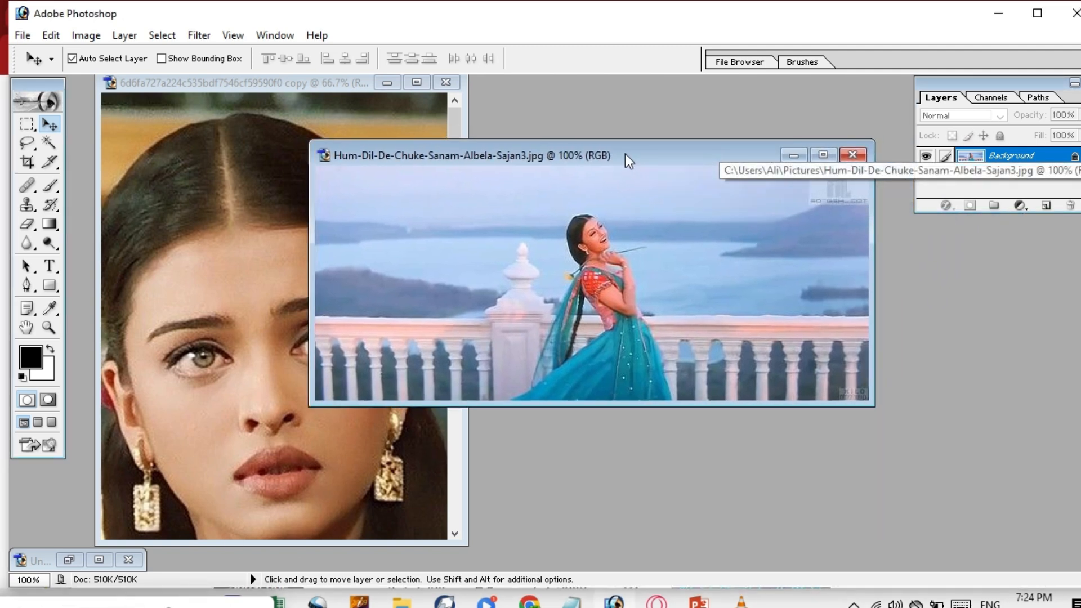
{"action": "left_click", "coordinate": [862, 156]}
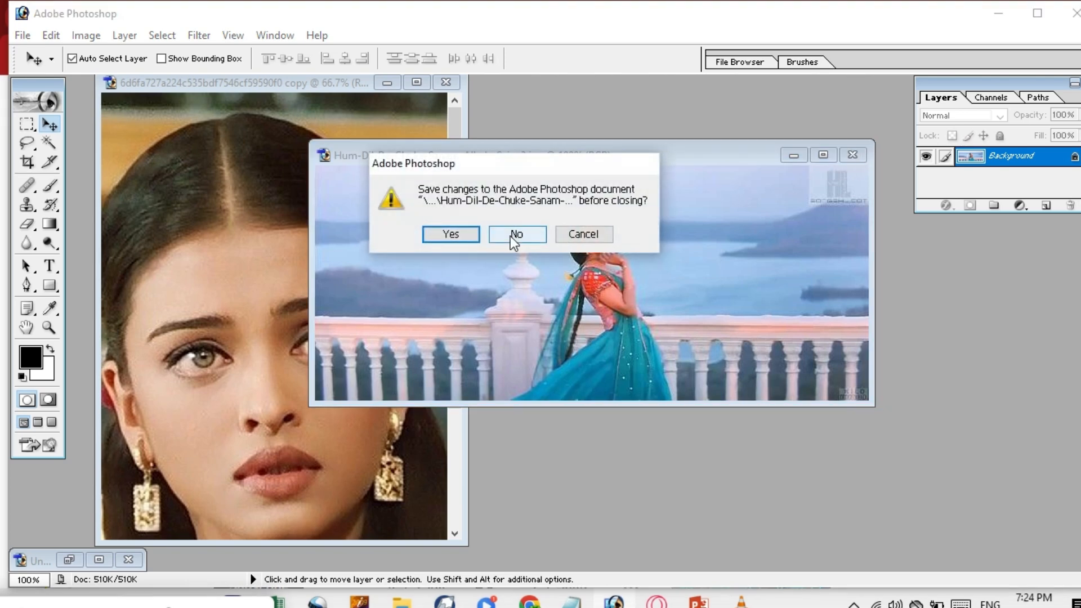
{"action": "left_click", "coordinate": [471, 234]}
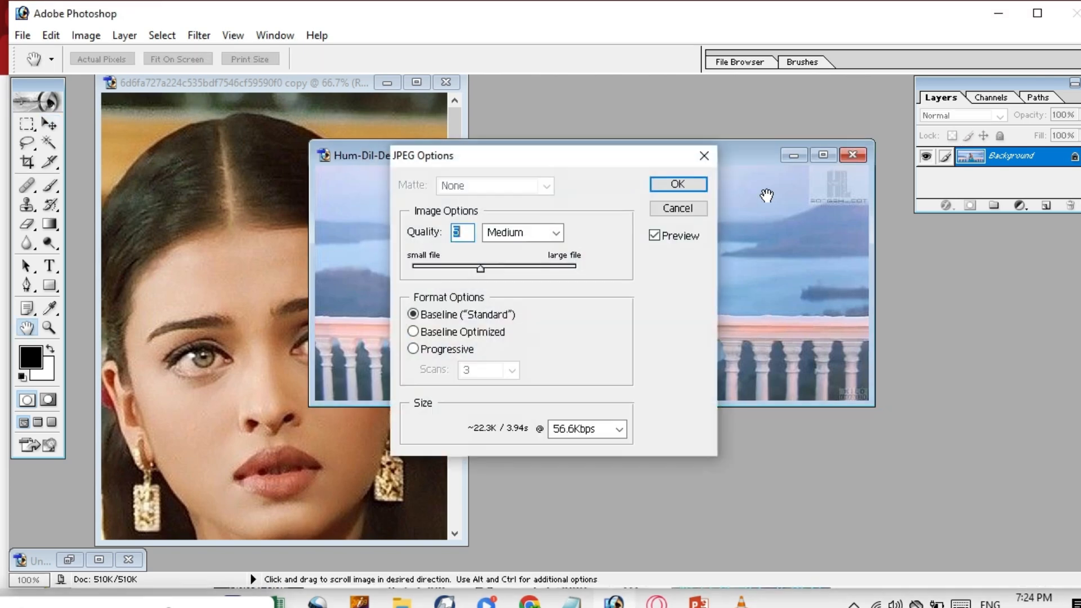
{"action": "left_click", "coordinate": [702, 160]}
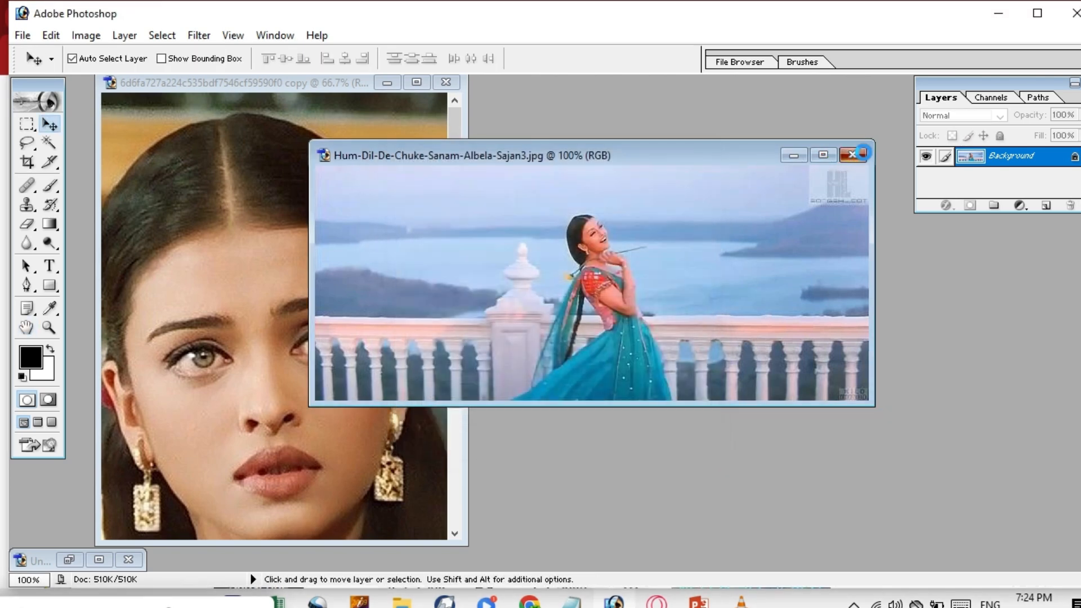
{"action": "left_click", "coordinate": [507, 237]}
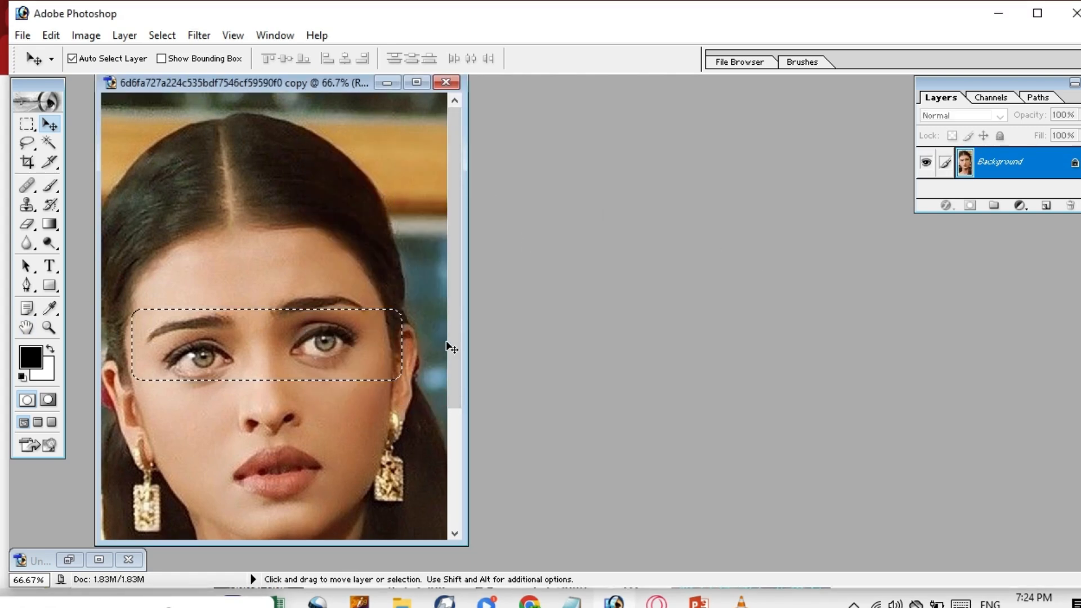
{"action": "key", "text": "ctrl+d"}
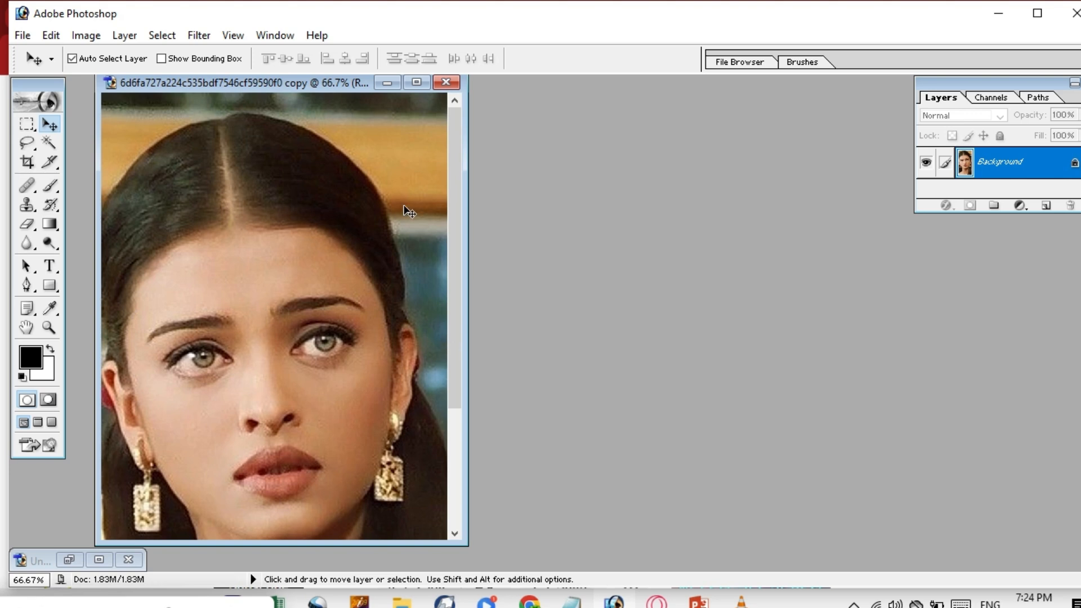
{"action": "left_click", "coordinate": [388, 82]}
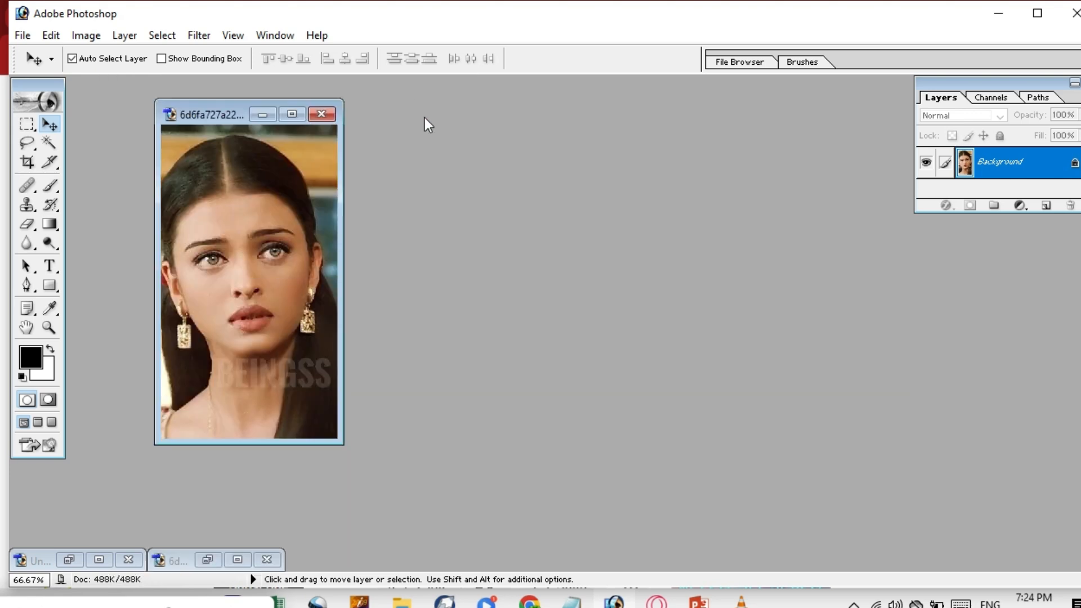
{"action": "left_click", "coordinate": [320, 115]}
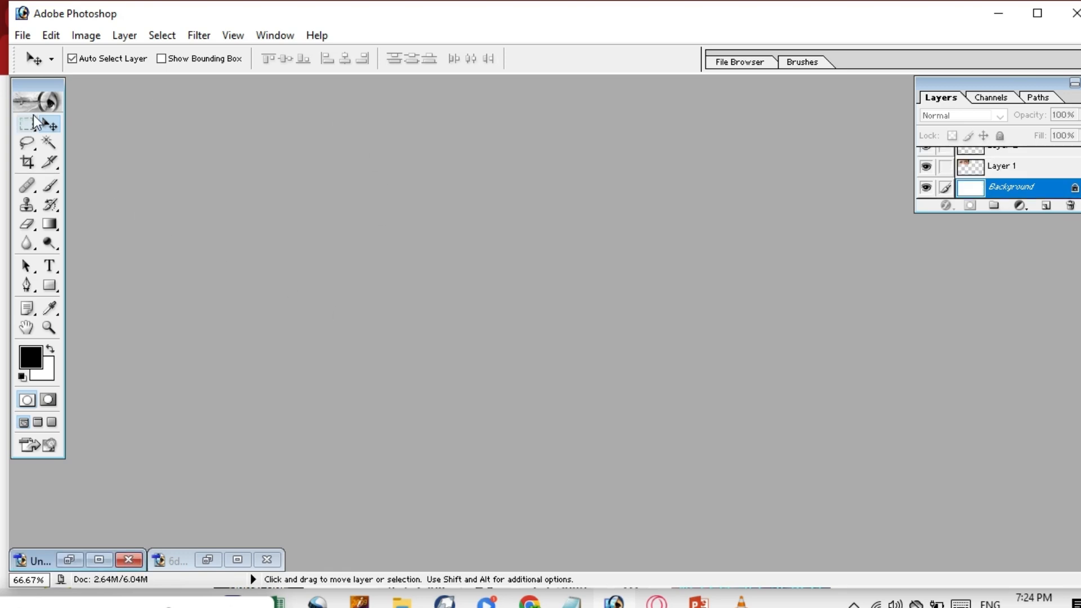
{"action": "double_click", "coordinate": [354, 254]}
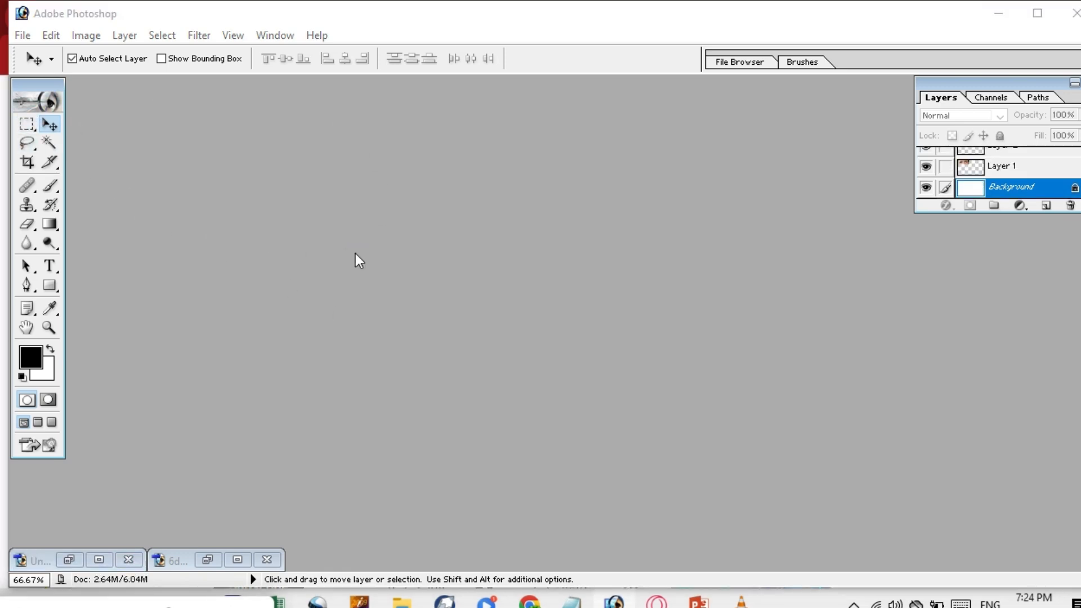
{"action": "left_click_drag", "start_coordinate": [775, 177], "coordinate": [762, 254]}
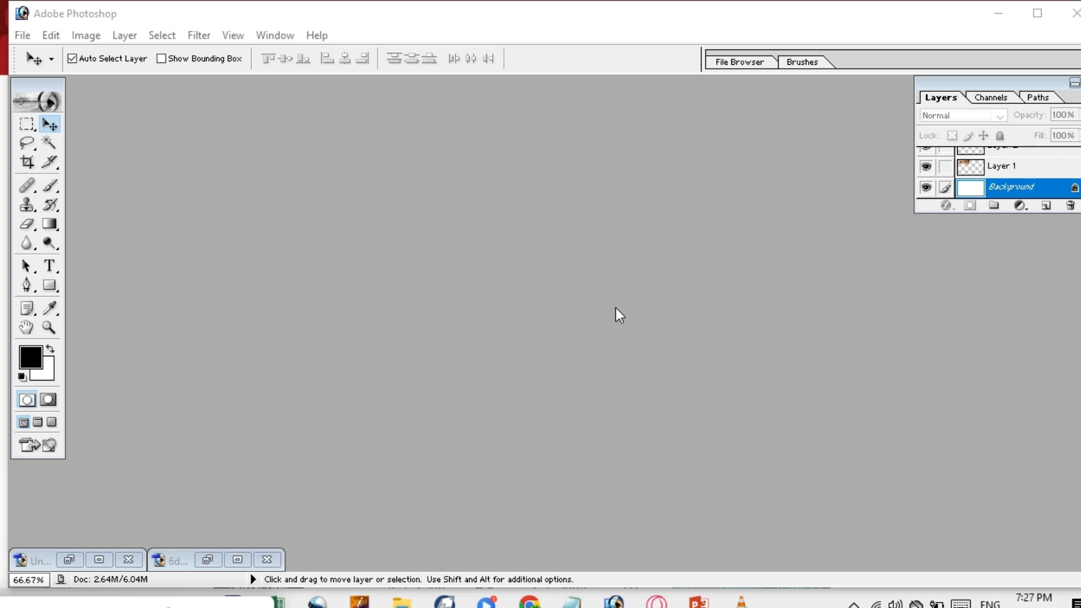
Show the Open dialog and browse the picture list, switching the location to This PC.
{"action": "double_click", "coordinate": [459, 248]}
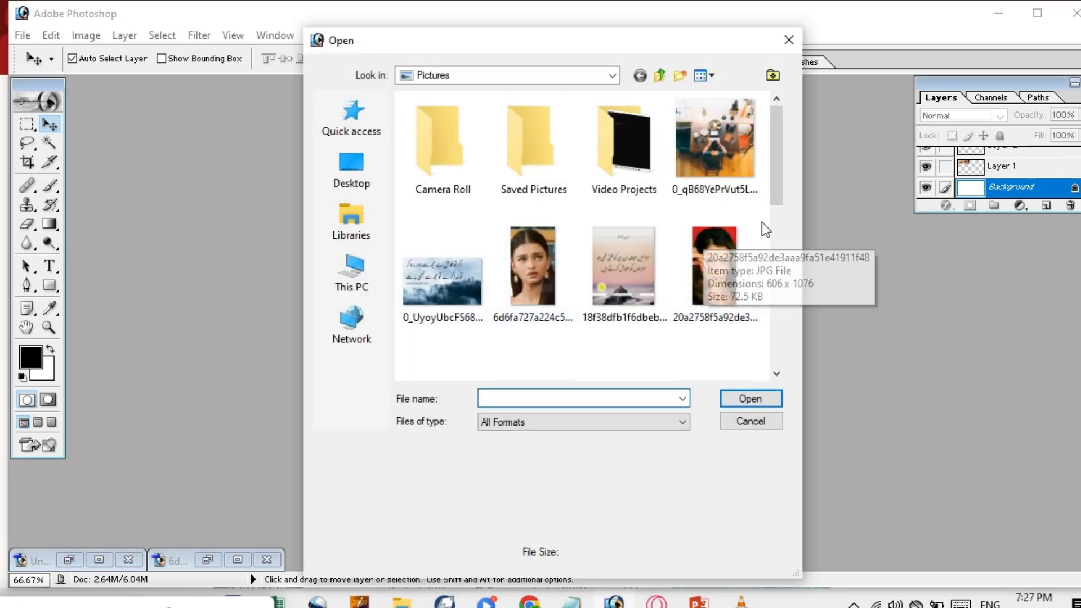
{"action": "left_click", "coordinate": [771, 226]}
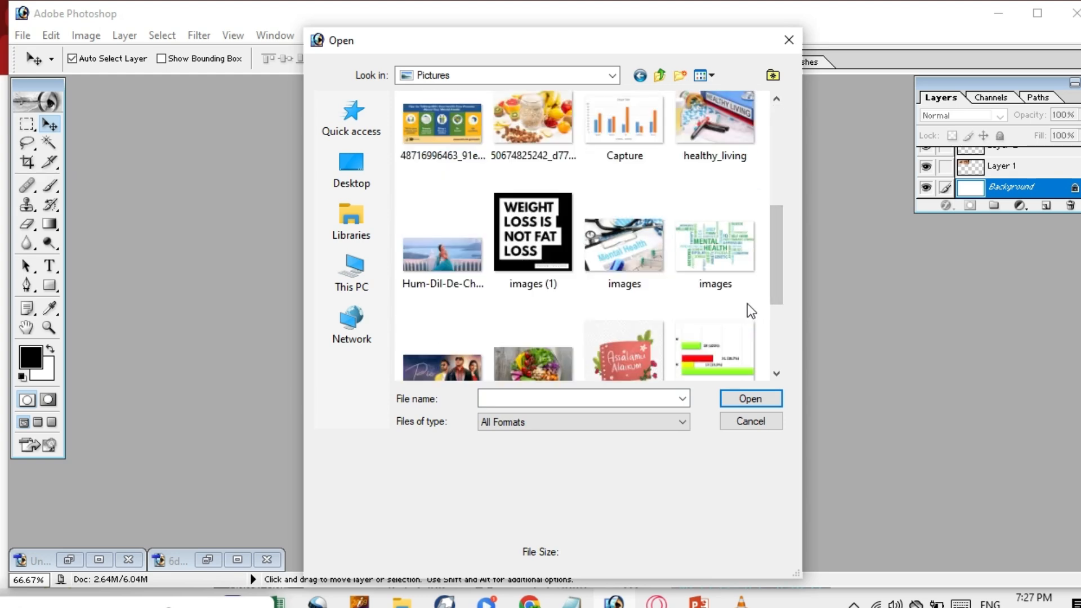
{"action": "left_click_drag", "start_coordinate": [776, 232], "coordinate": [767, 320]}
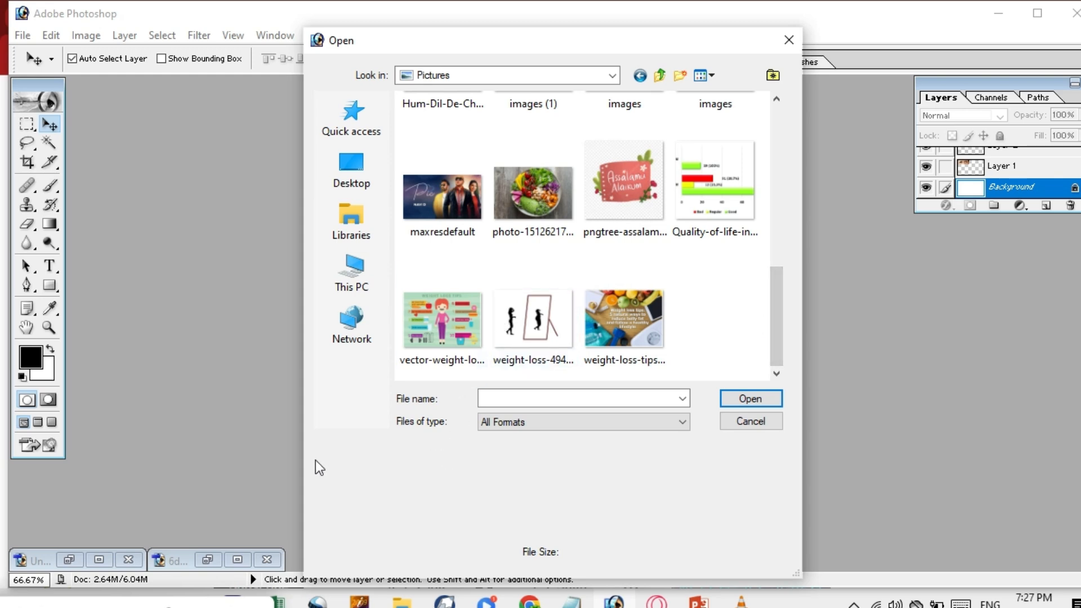
{"action": "left_click", "coordinate": [369, 280]}
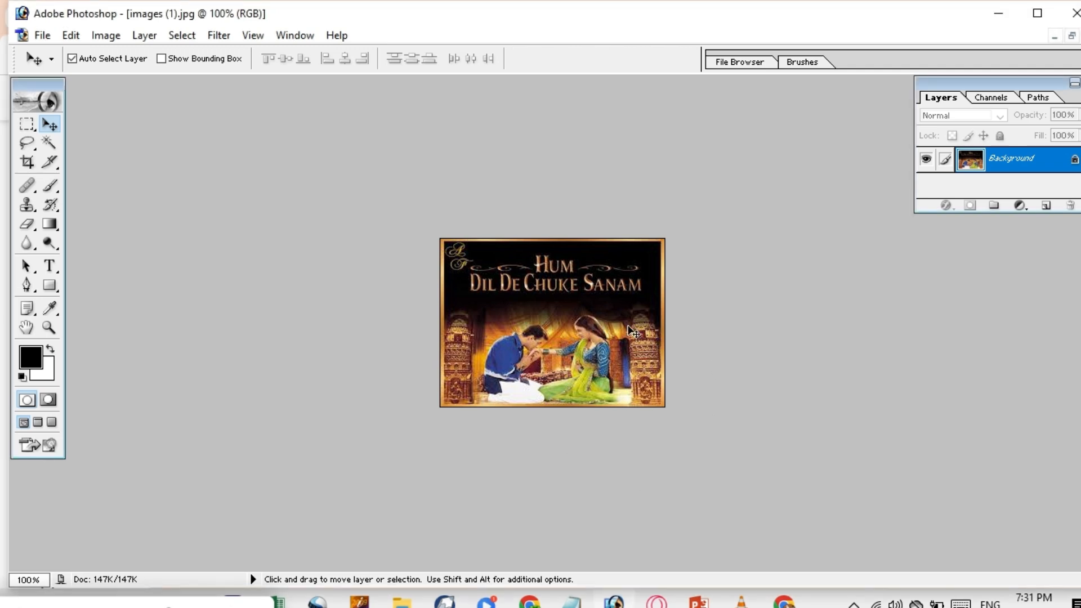
Create a new blank document with the 1280 x 720 HDTV 720P preset.
{"action": "key", "text": "ctrl+m"}
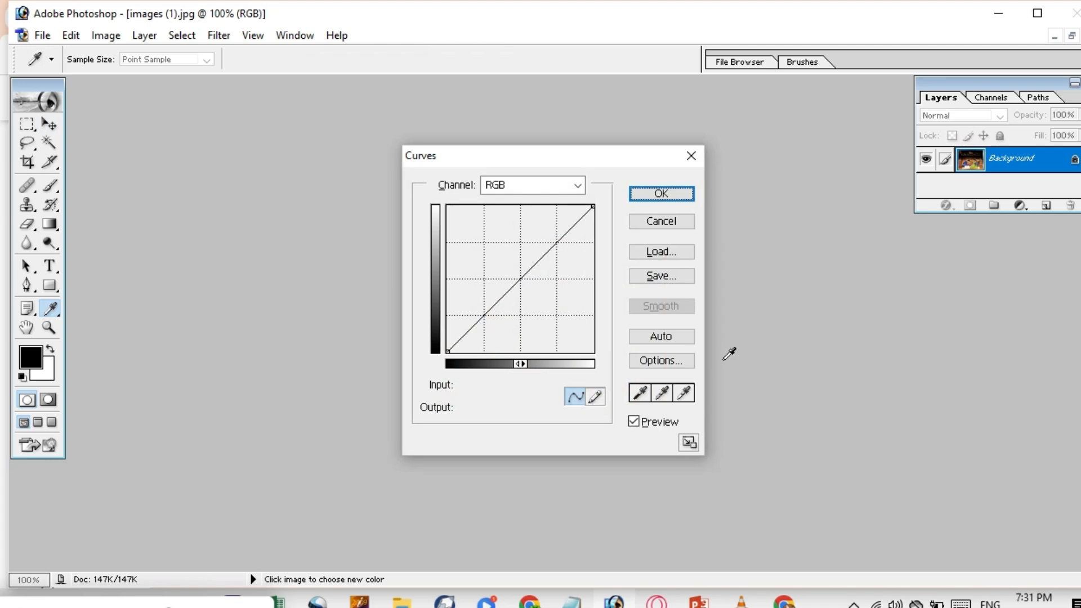
{"action": "left_click", "coordinate": [691, 156]}
{"action": "key", "text": "ctrl+n"}
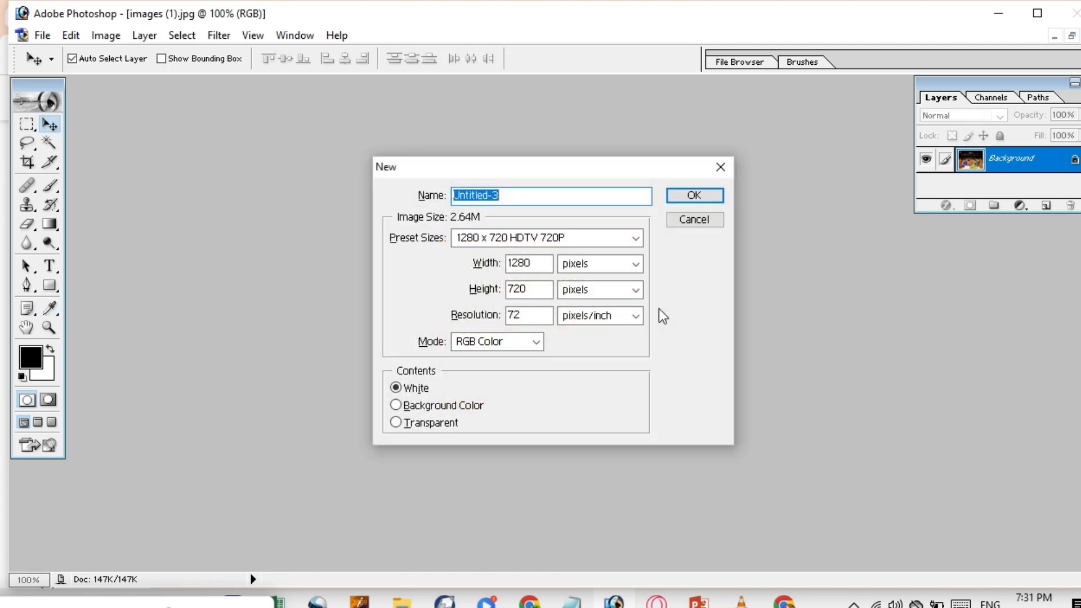
{"action": "left_click", "coordinate": [639, 233]}
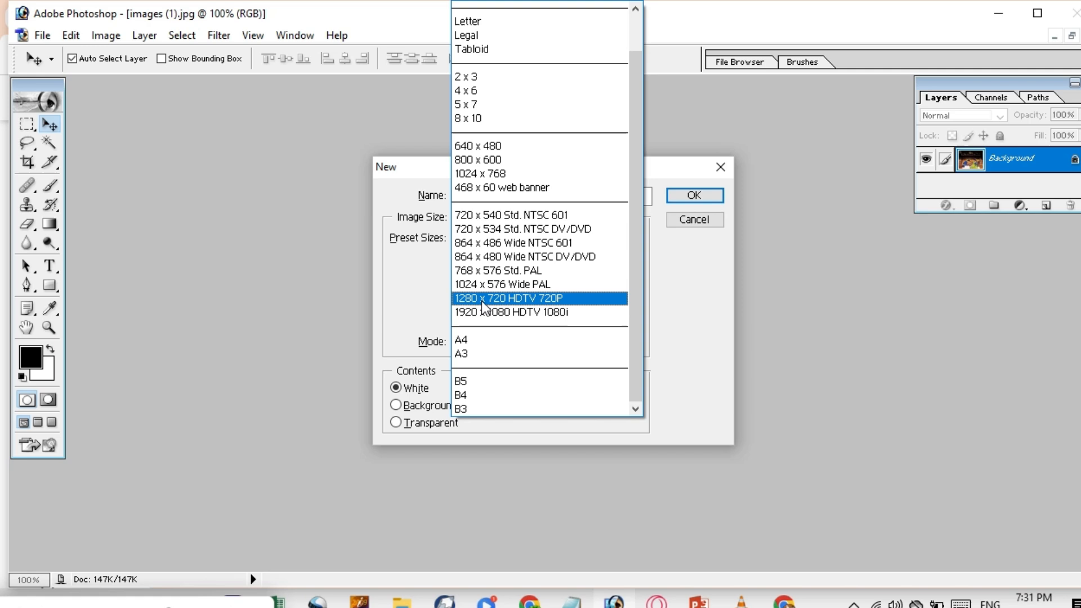
{"action": "left_click", "coordinate": [535, 296]}
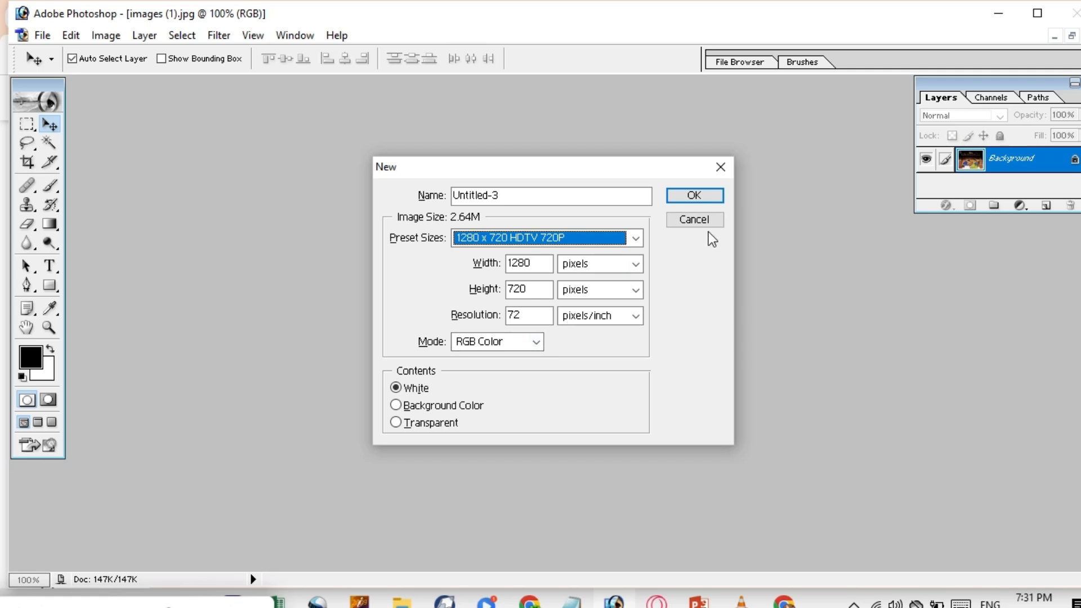
{"action": "left_click", "coordinate": [701, 195]}
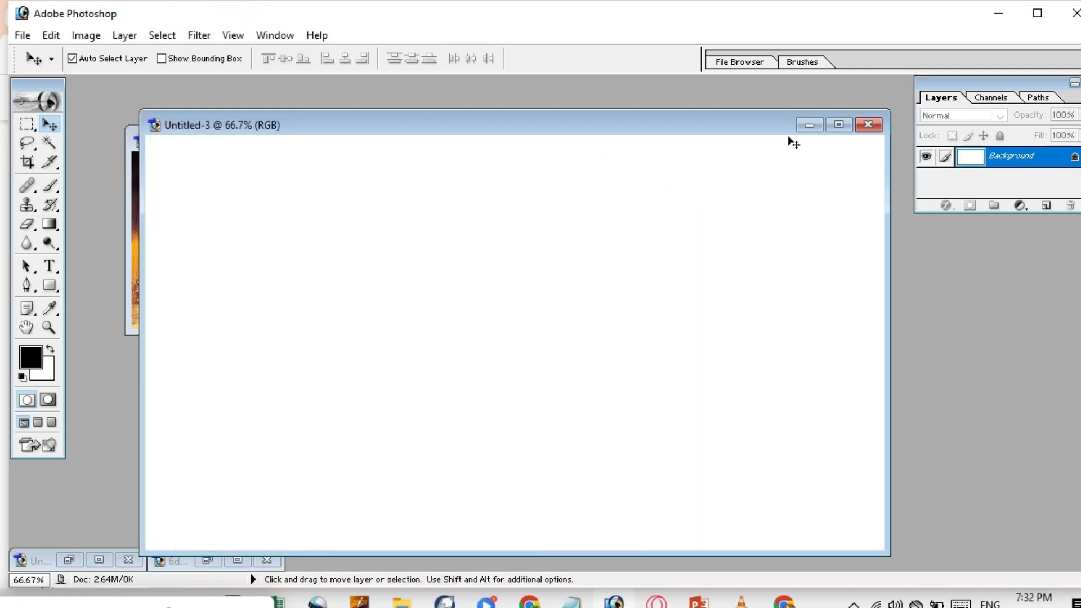
Move the new document aside, close download.jpg, and shift the images (1).jpg poster left.
{"action": "left_click_drag", "start_coordinate": [708, 120], "coordinate": [710, 171]}
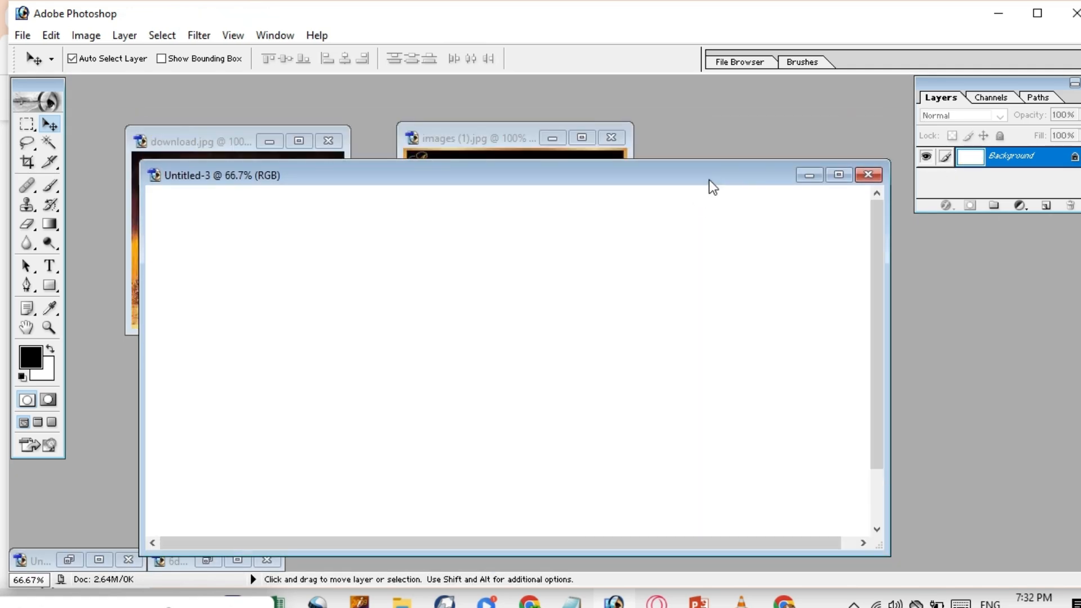
{"action": "left_click_drag", "start_coordinate": [647, 184], "coordinate": [978, 112]}
{"action": "left_click", "coordinate": [325, 143]}
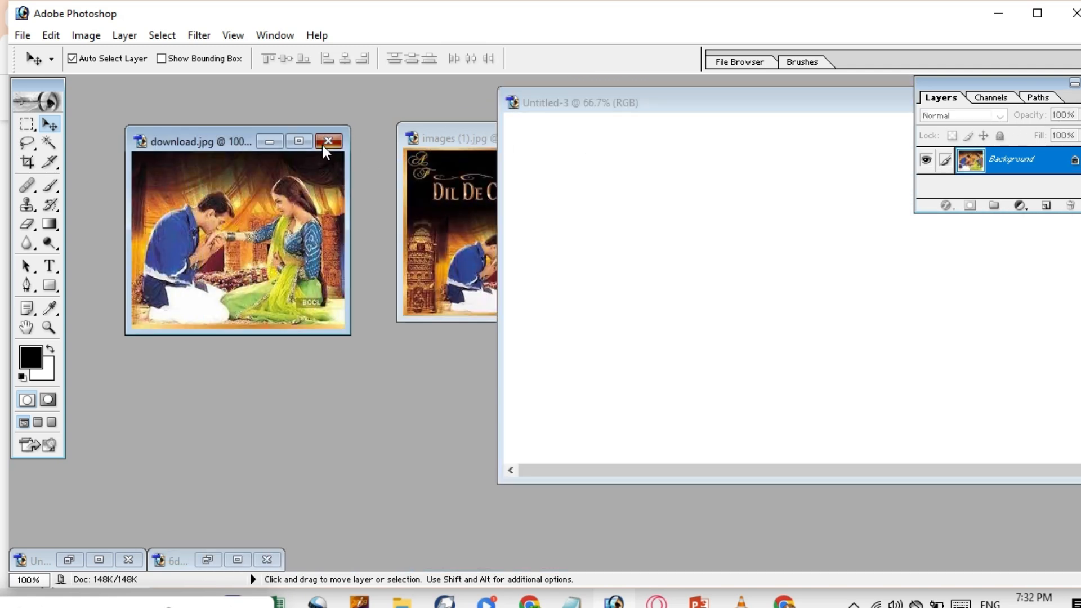
{"action": "left_click", "coordinate": [445, 136]}
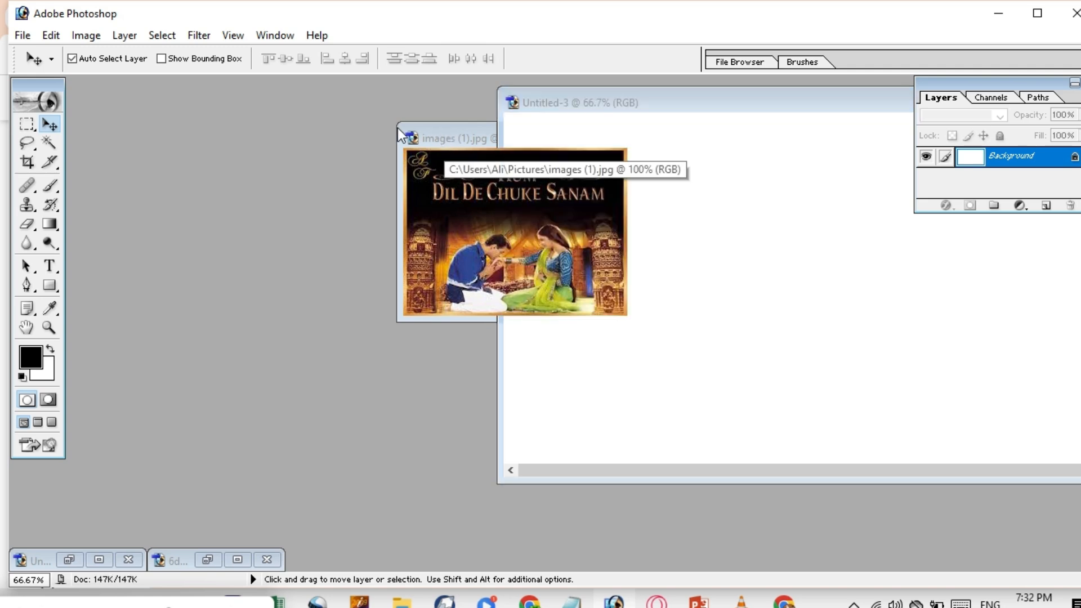
{"action": "left_click_drag", "start_coordinate": [434, 131], "coordinate": [177, 134]}
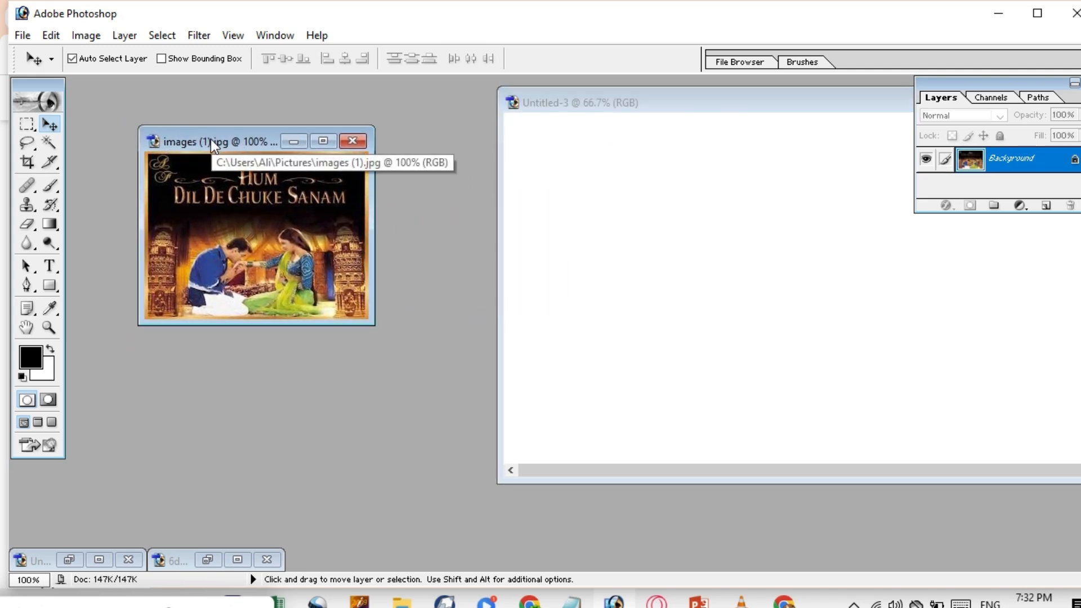
{"action": "right_click", "coordinate": [202, 137]}
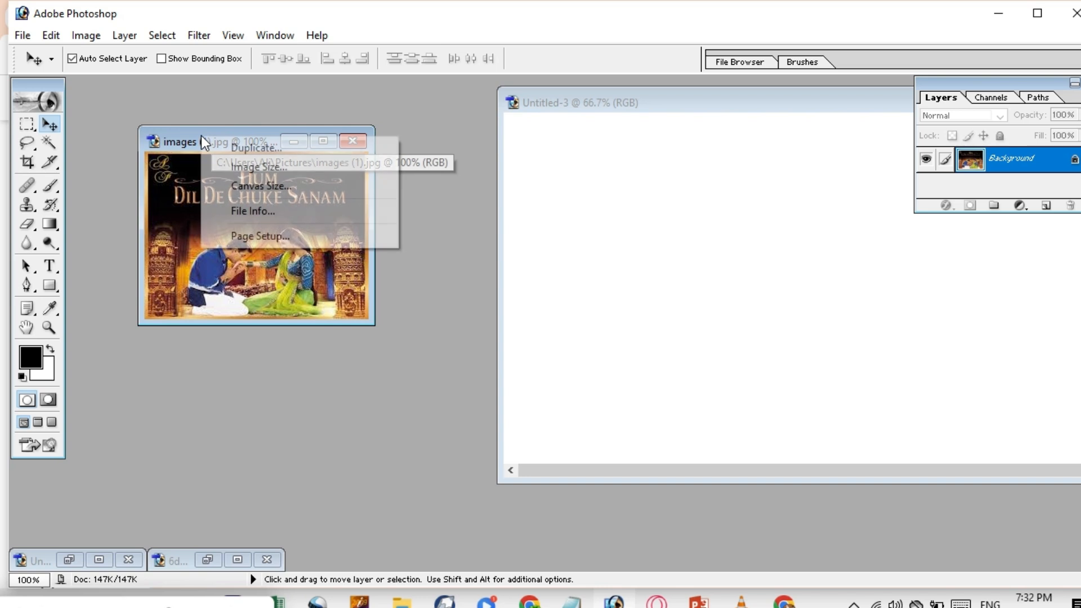
Resize the images (1).jpg poster to 600 pixels wide, proportions constrained, and reposition its window.
{"action": "left_click", "coordinate": [266, 168]}
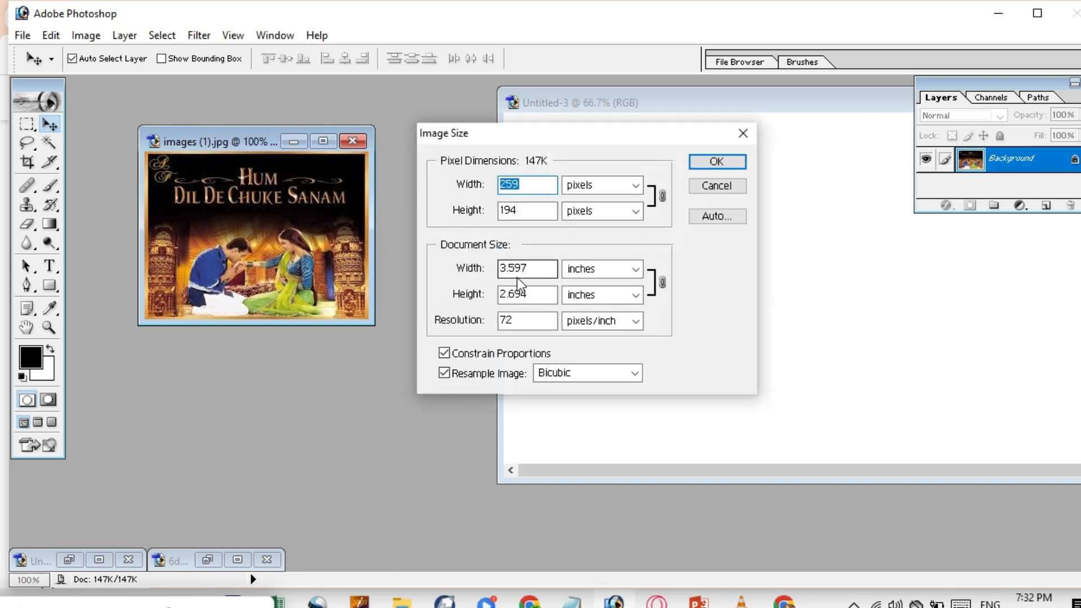
{"action": "left_click", "coordinate": [535, 186]}
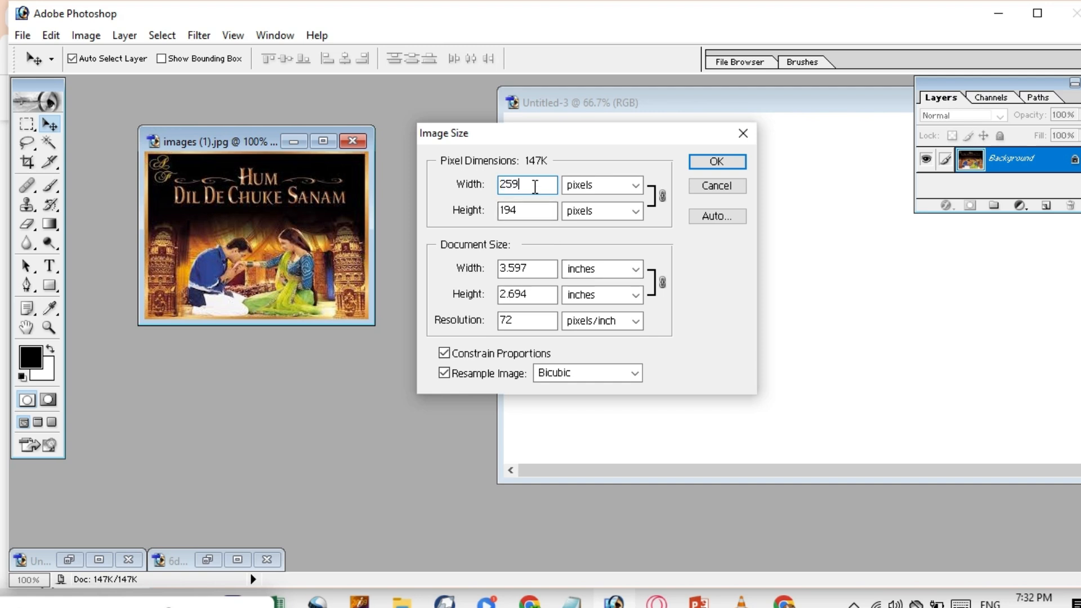
{"action": "key", "text": "BackSpace"}
{"action": "key", "text": "BackSpace"}
{"action": "key", "text": "BackSpace"}
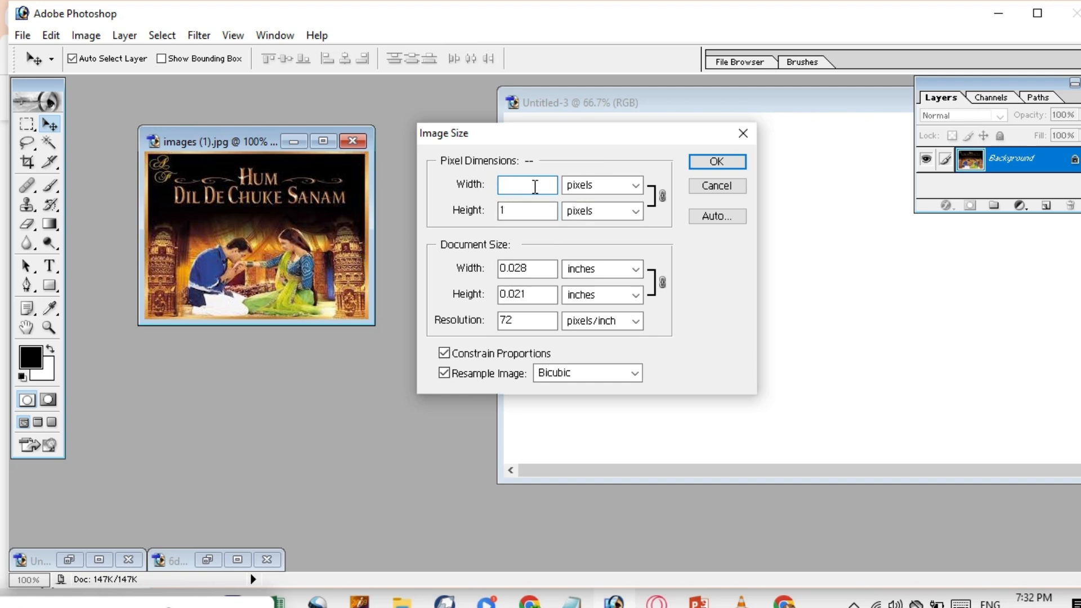
{"action": "type", "text": "600"}
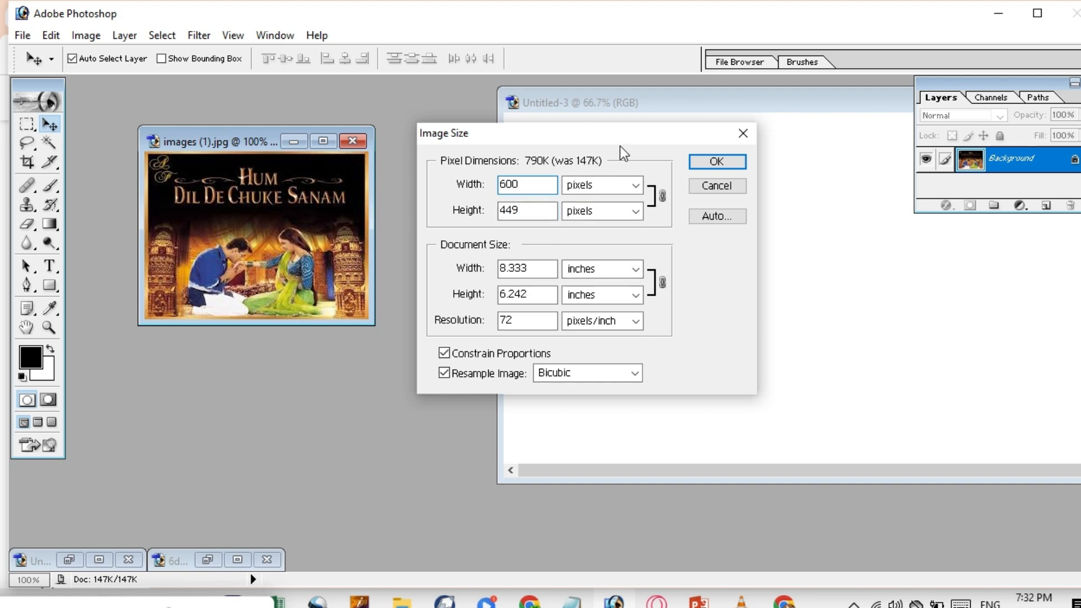
{"action": "left_click", "coordinate": [698, 162]}
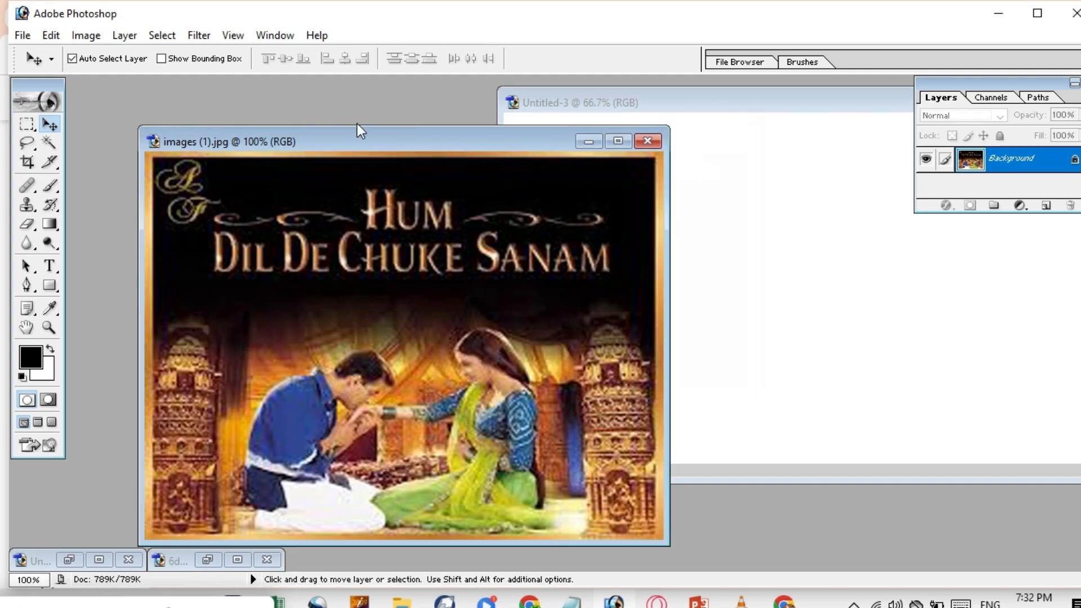
{"action": "left_click_drag", "start_coordinate": [354, 138], "coordinate": [271, 89]}
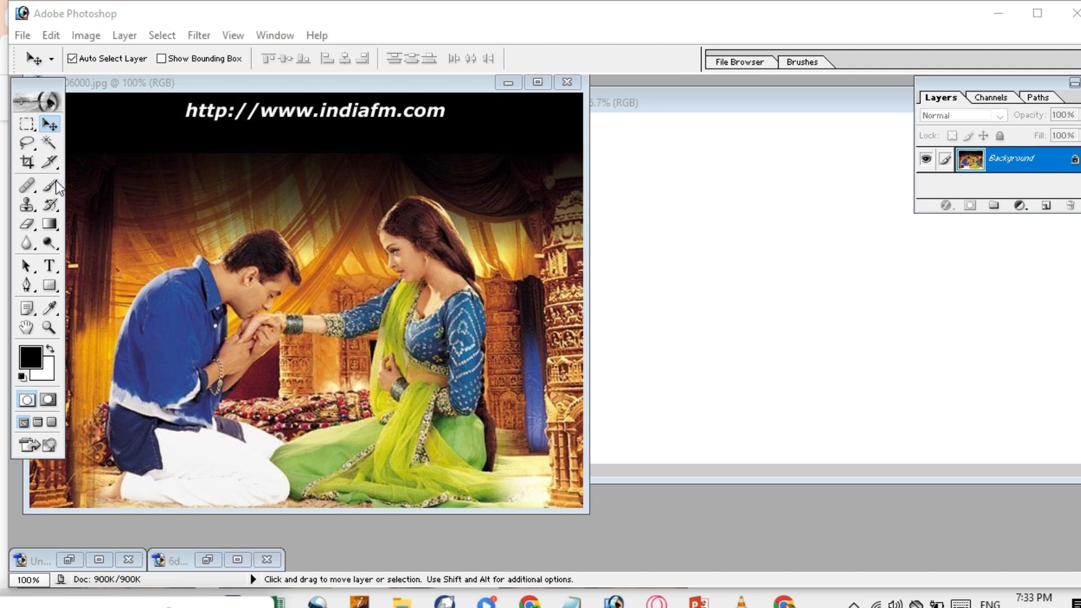
Try moving the indiafm.com poster's locked Background, dismiss the alert, and pick the Rectangular Marquee.
{"action": "left_click", "coordinate": [25, 130]}
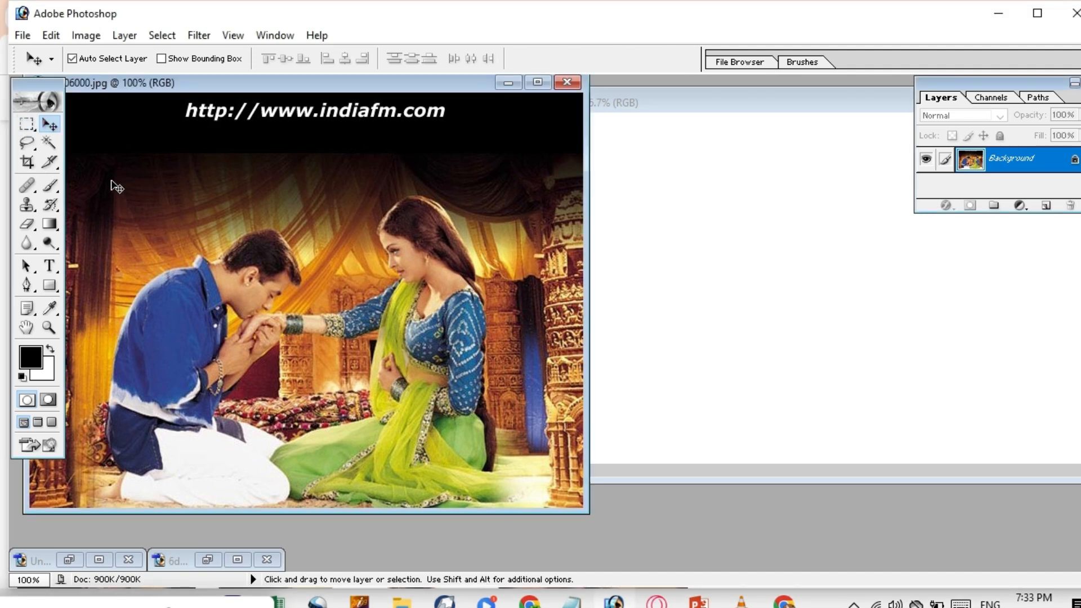
{"action": "left_click_drag", "start_coordinate": [262, 230], "coordinate": [260, 245]}
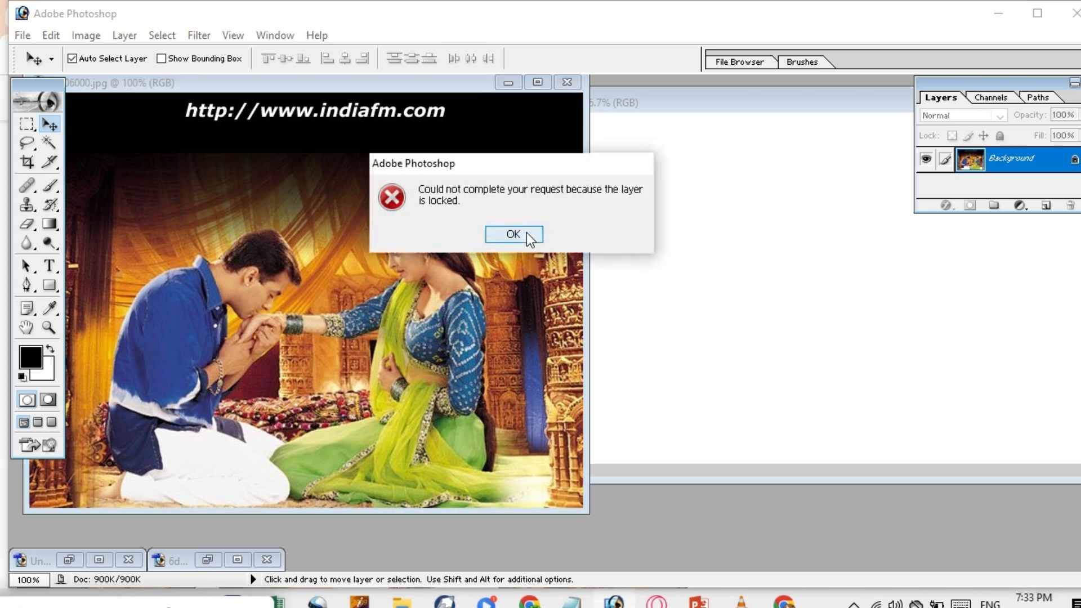
{"action": "left_click", "coordinate": [526, 233]}
{"action": "left_click_drag", "start_coordinate": [27, 124], "coordinate": [85, 131]}
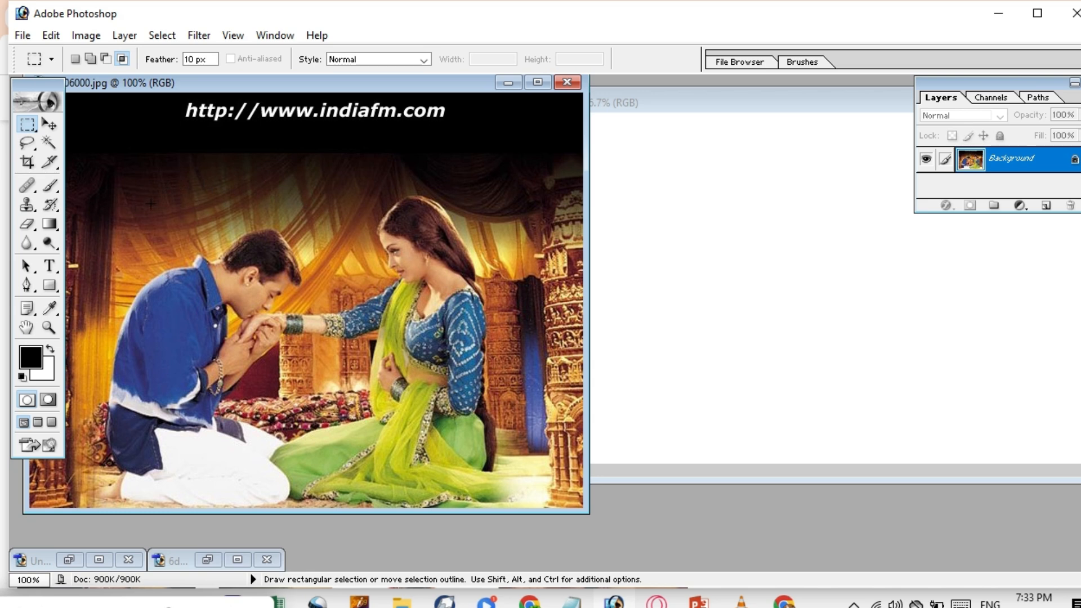
Set the marquee feather to 0 px and discard the first soft-edged selection.
{"action": "left_click_drag", "start_coordinate": [295, 239], "coordinate": [295, 523]}
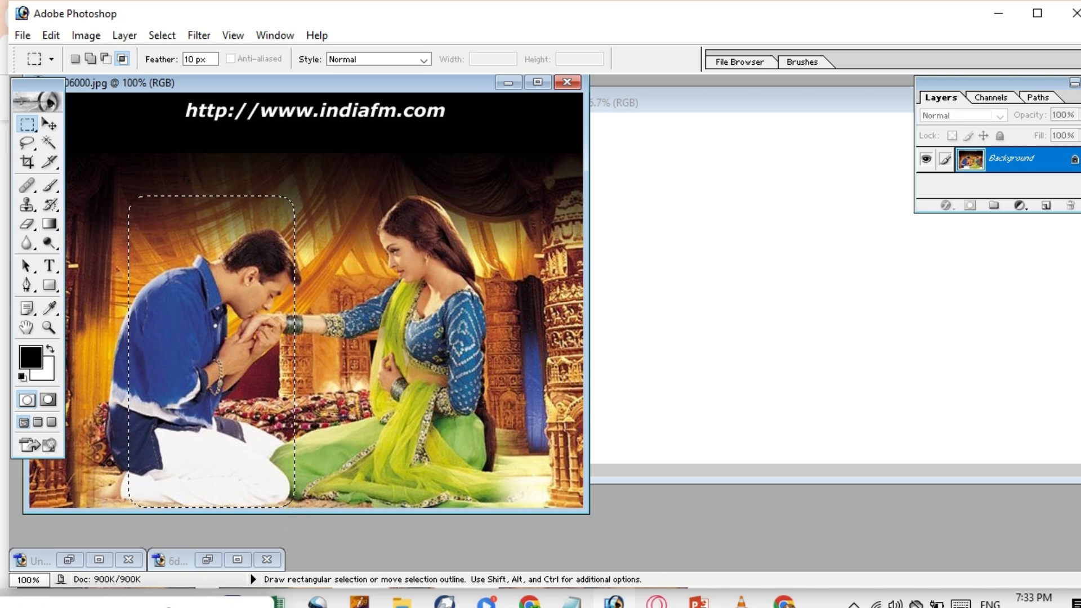
{"action": "double_click", "coordinate": [191, 59]}
{"action": "type", "text": "0"}
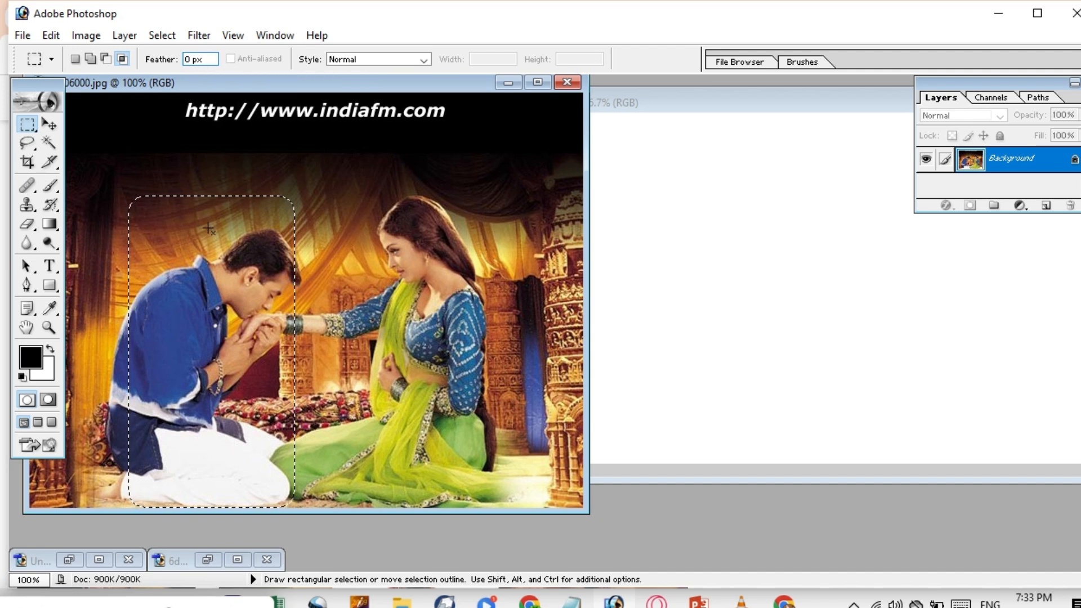
{"action": "left_click", "coordinate": [163, 197]}
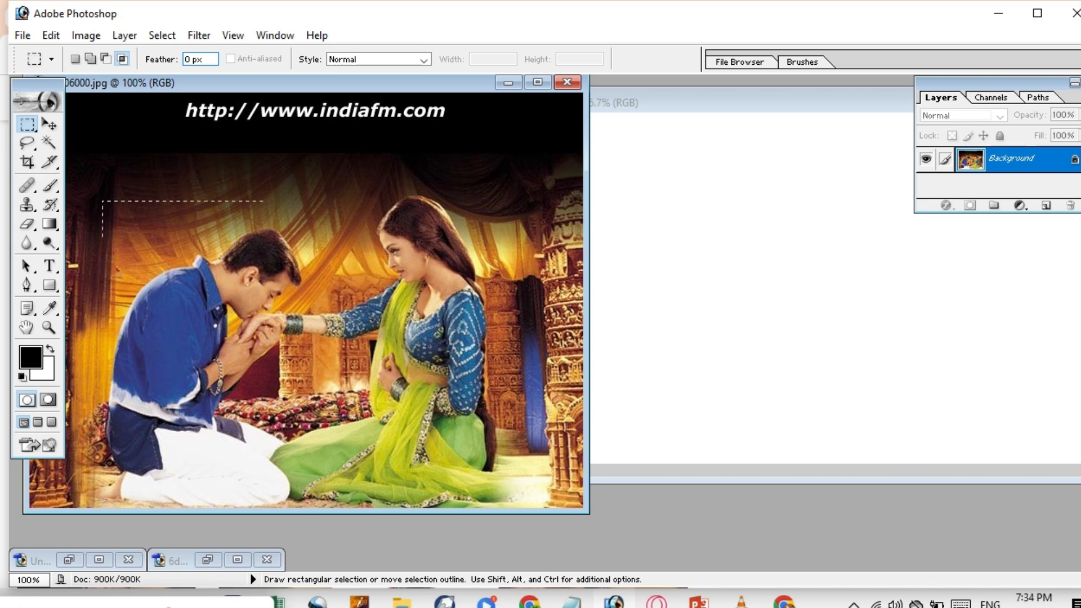
Select a sharp rectangle around the kneeling man, nudge it right, and drag it into Untitled-3.
{"action": "left_click_drag", "start_coordinate": [328, 372], "coordinate": [297, 516]}
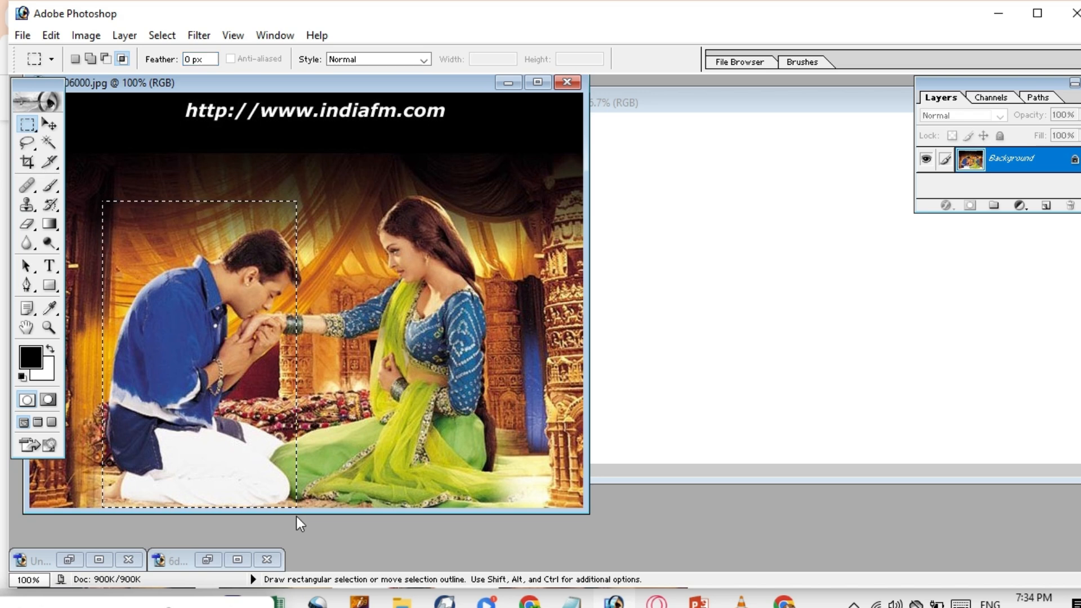
{"action": "key", "text": "Right"}
{"action": "key", "text": "Right"}
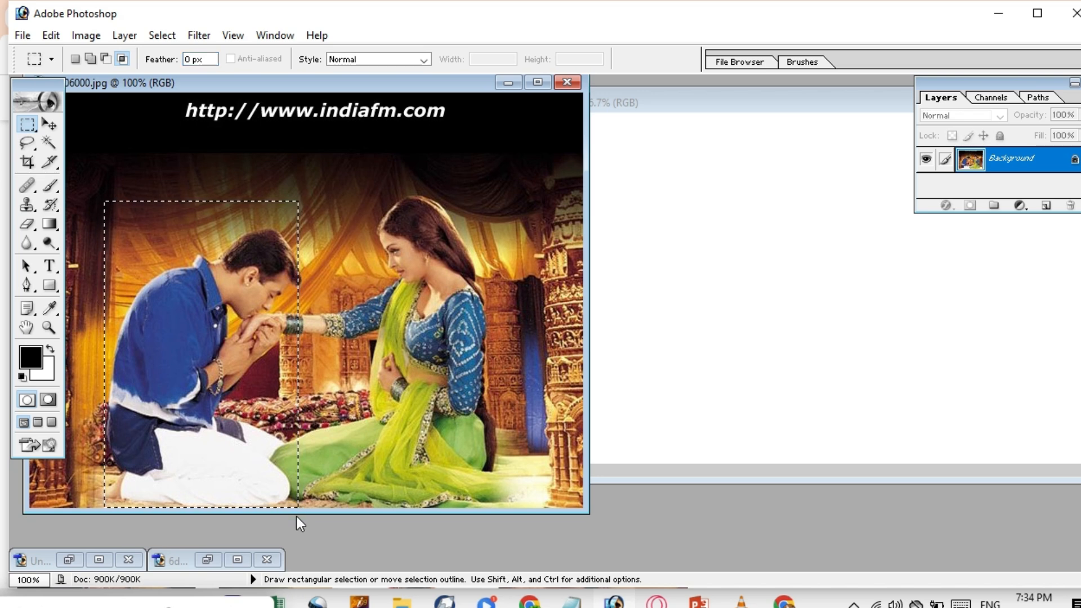
{"action": "key", "text": "Right"}
{"action": "key", "text": "Right"}
{"action": "key", "text": "Right"}
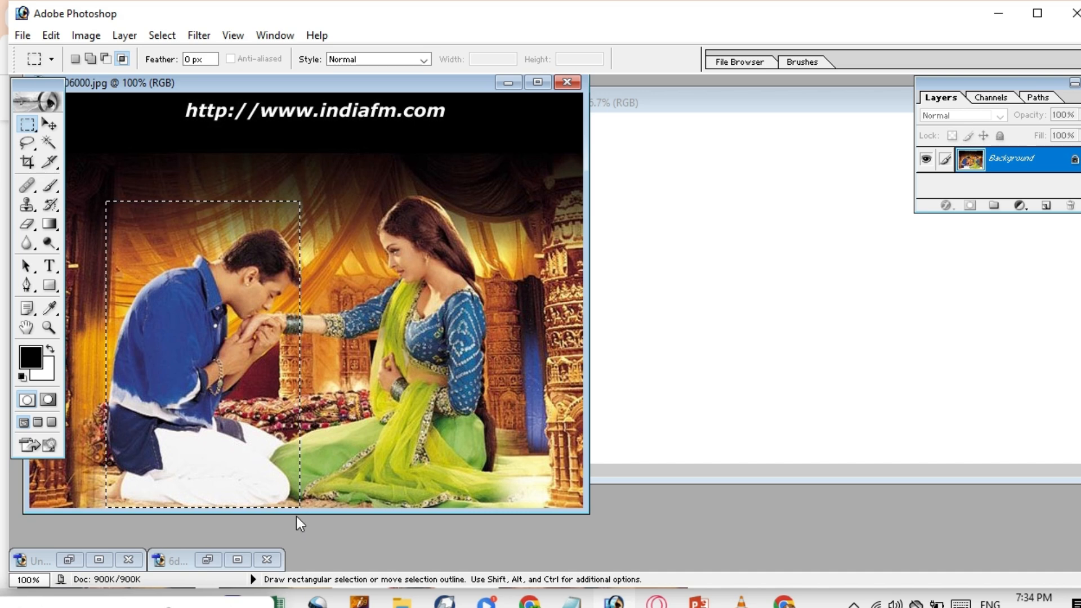
{"action": "left_click", "coordinate": [49, 129]}
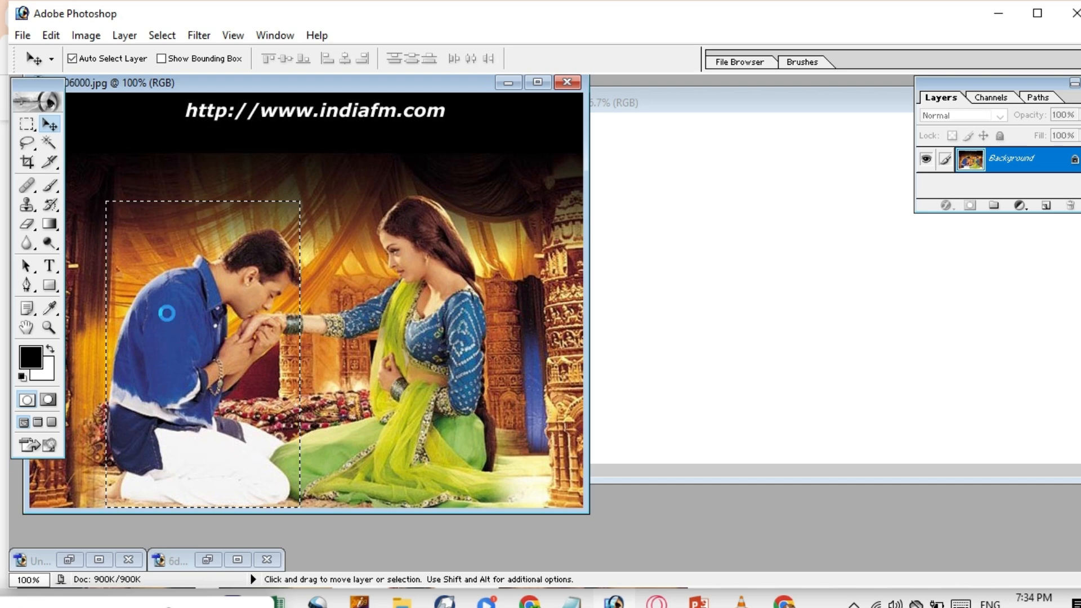
{"action": "left_click_drag", "start_coordinate": [166, 313], "coordinate": [778, 219]}
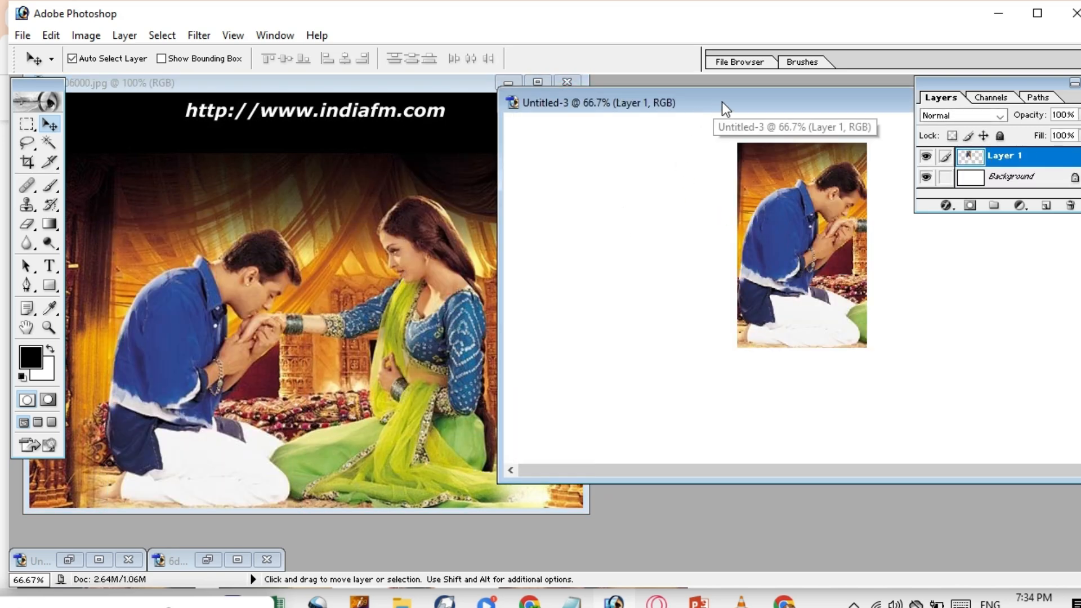
Slide the Untitled-3 window left into view and start Free Transform (Ctrl+T) on the pasted man.
{"action": "left_click_drag", "start_coordinate": [722, 102], "coordinate": [331, 106]}
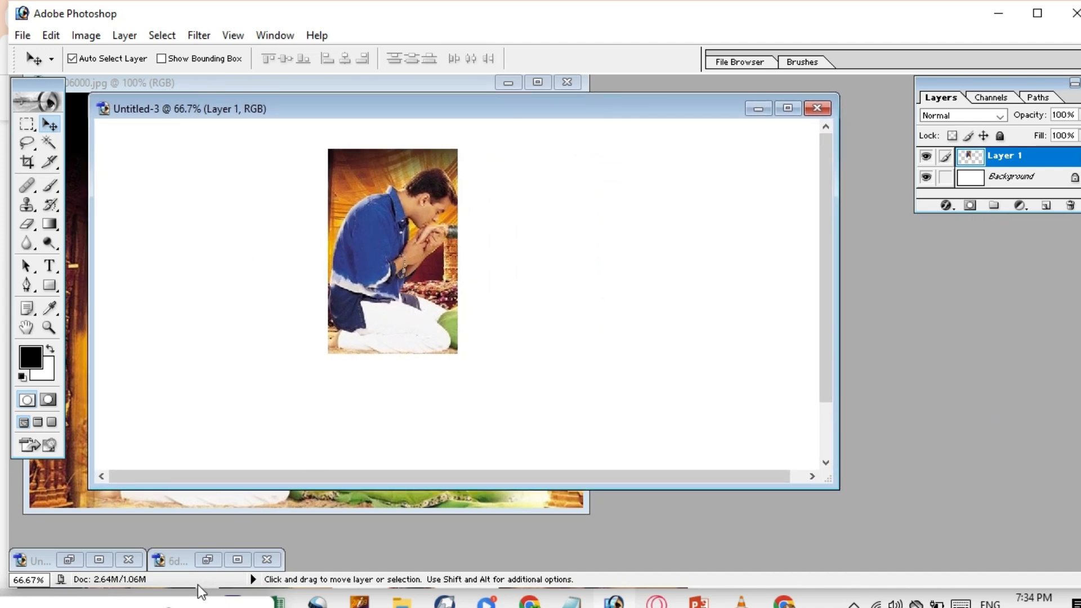
{"action": "left_click", "coordinate": [132, 607]}
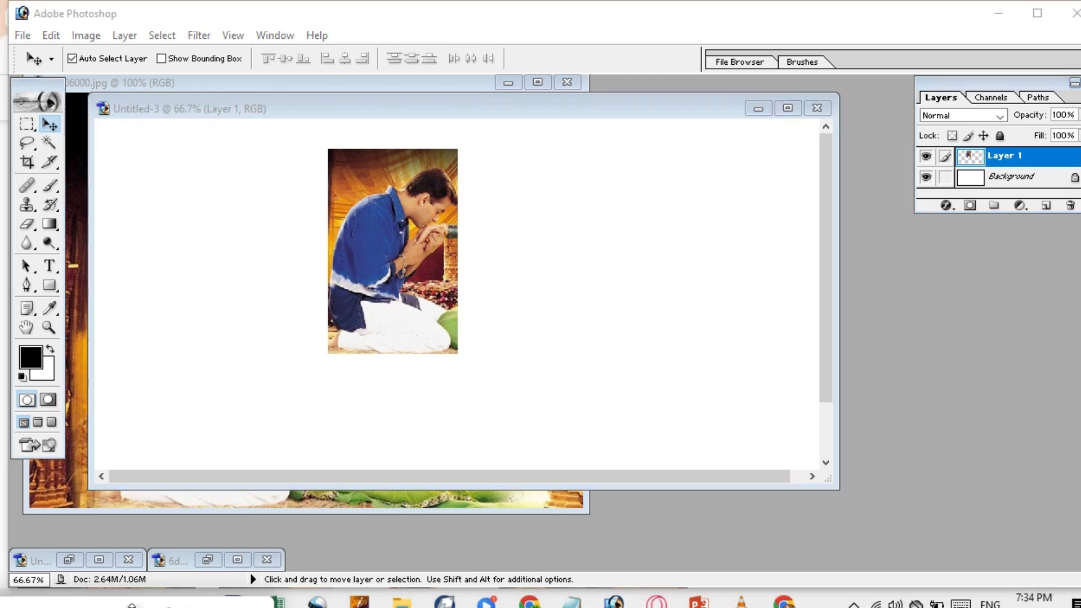
{"action": "left_click", "coordinate": [420, 269]}
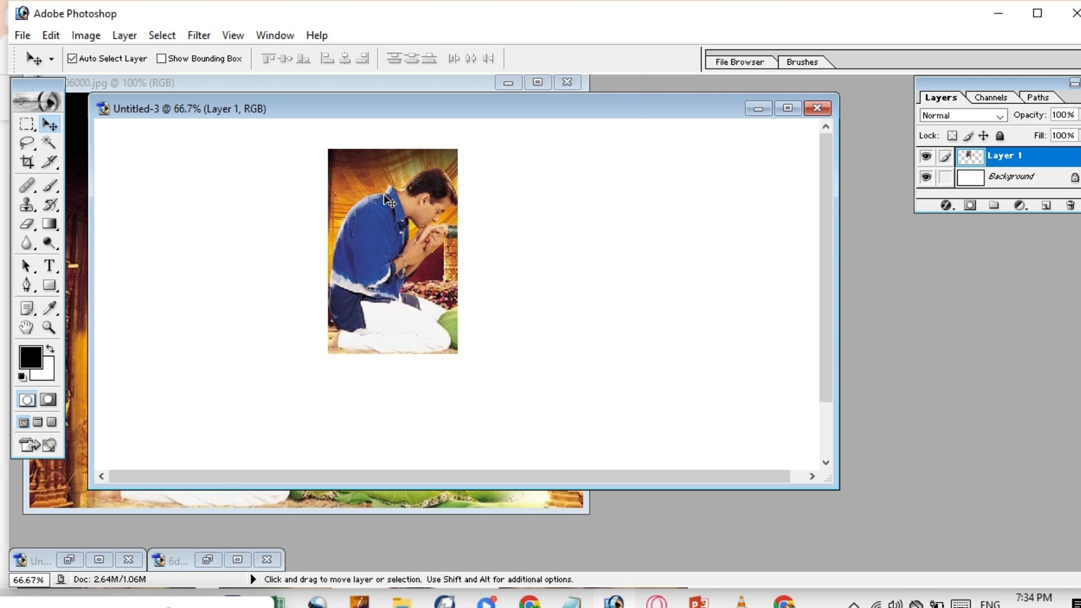
{"action": "key", "text": "ctrl+t"}
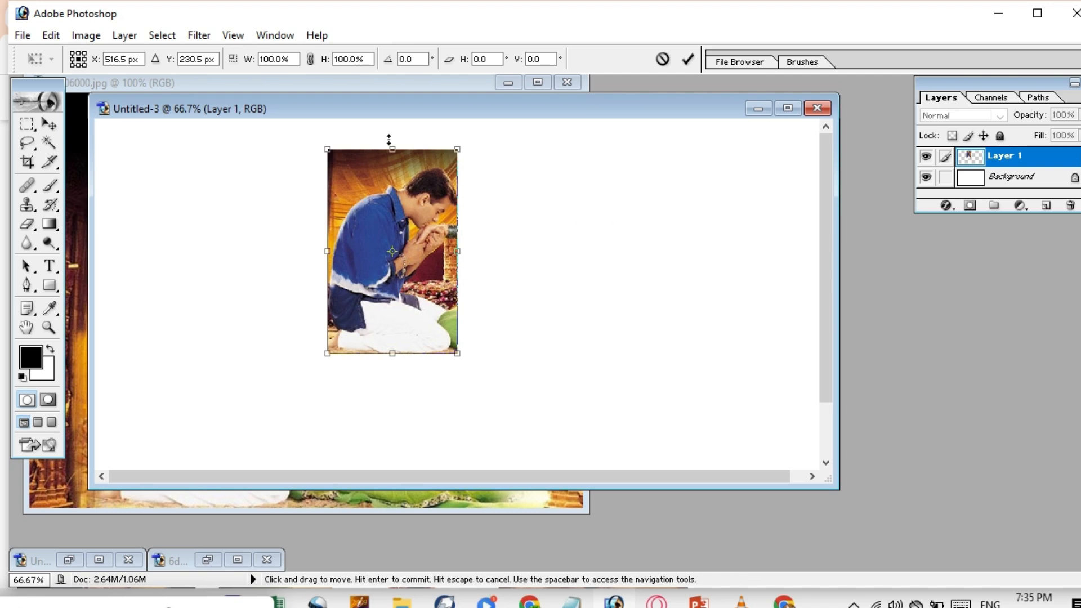
Place the man flush at the canvas's top-left corner, show rulers, and commit the transform.
{"action": "left_click_drag", "start_coordinate": [386, 170], "coordinate": [175, 149]}
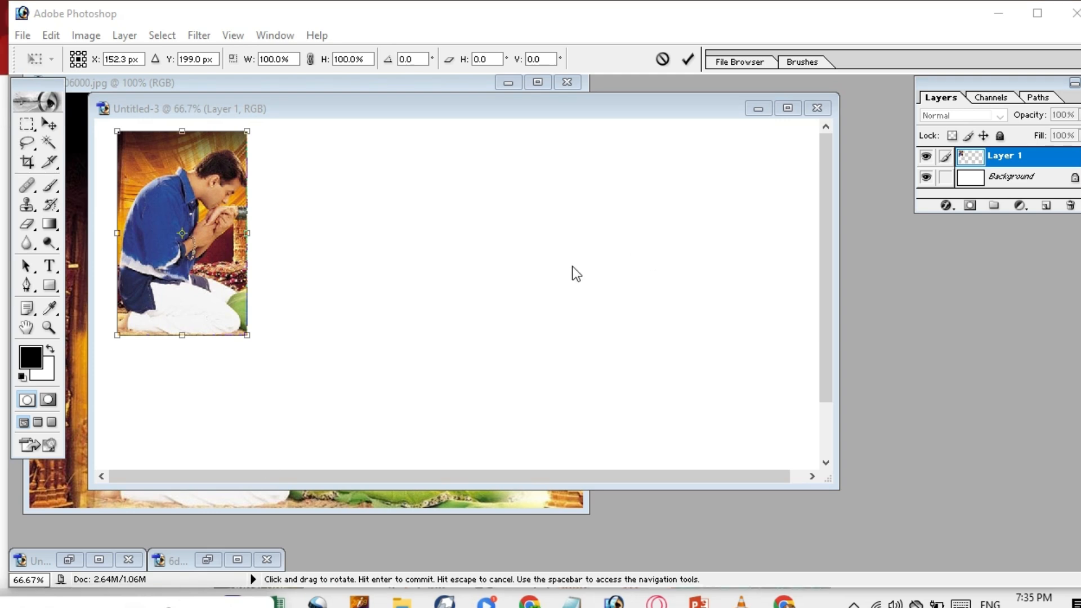
{"action": "left_click", "coordinate": [410, 289]}
{"action": "key", "text": "ctrl+r"}
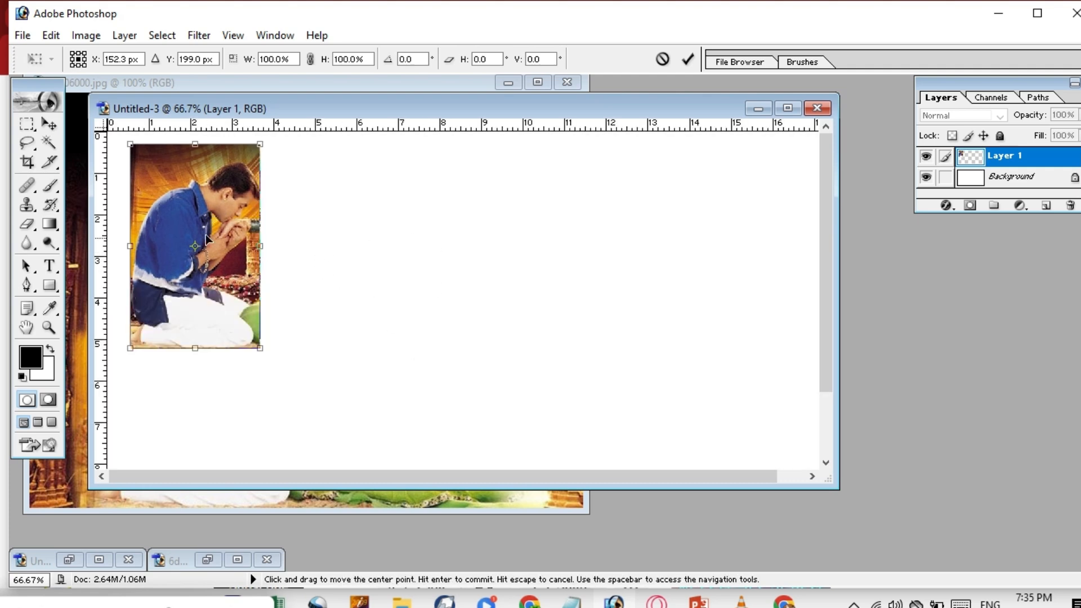
{"action": "left_click_drag", "start_coordinate": [206, 214], "coordinate": [185, 208]}
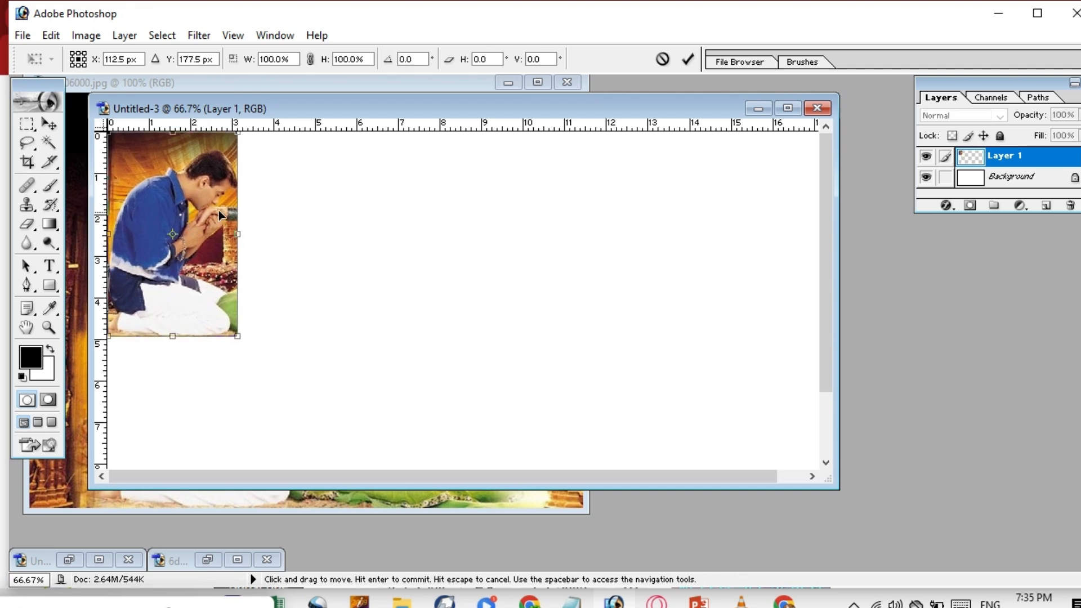
{"action": "mouse_move", "coordinate": [188, 218]}
{"action": "left_mouse_down"}
{"action": "mouse_move", "coordinate": [201, 218]}
{"action": "mouse_move", "coordinate": [193, 212]}
{"action": "left_mouse_up"}
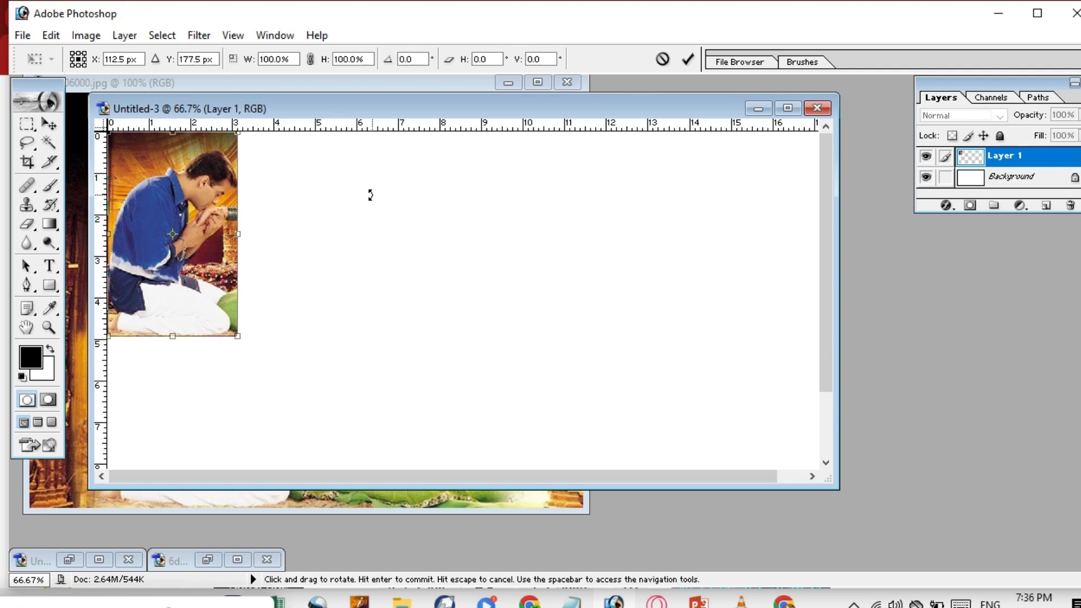
{"action": "left_click", "coordinate": [135, 604]}
{"action": "key", "text": "Return"}
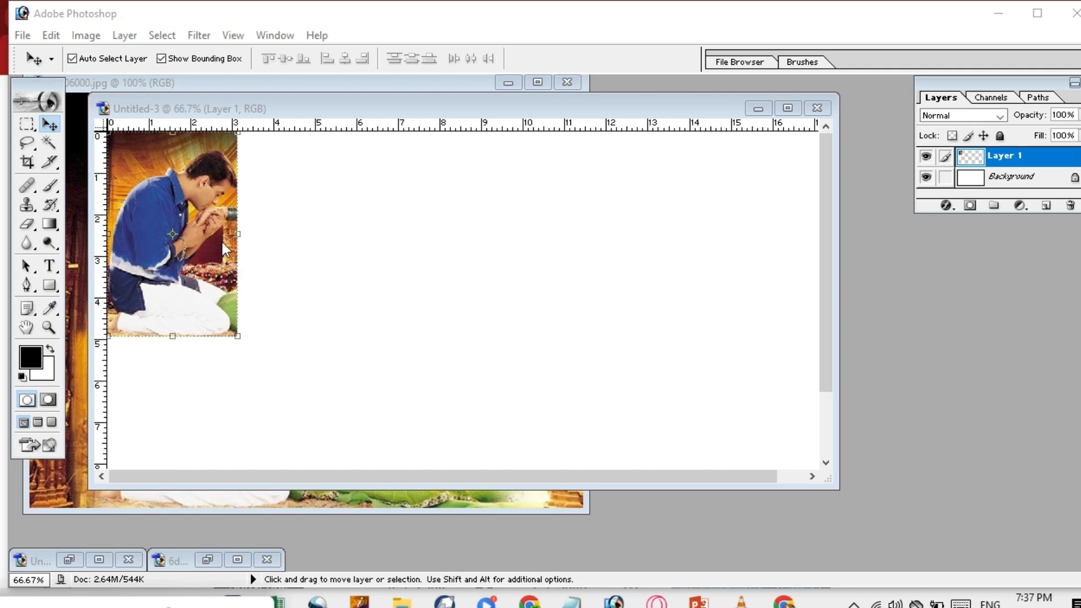
{"action": "left_click", "coordinate": [201, 215]}
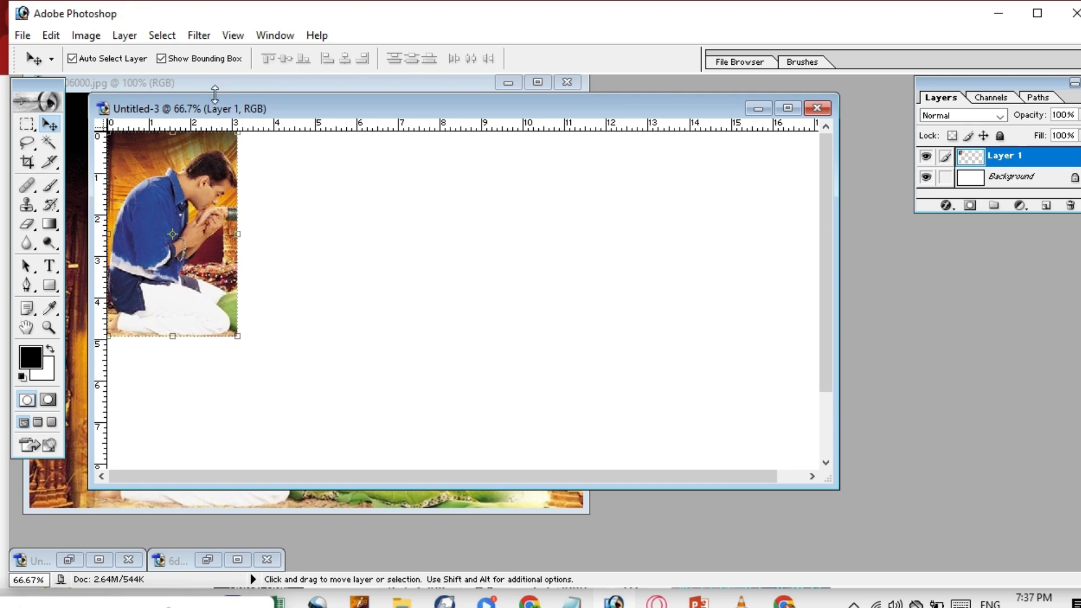
{"action": "left_click", "coordinate": [162, 58]}
{"action": "left_click", "coordinate": [162, 59]}
{"action": "left_click", "coordinate": [135, 605]}
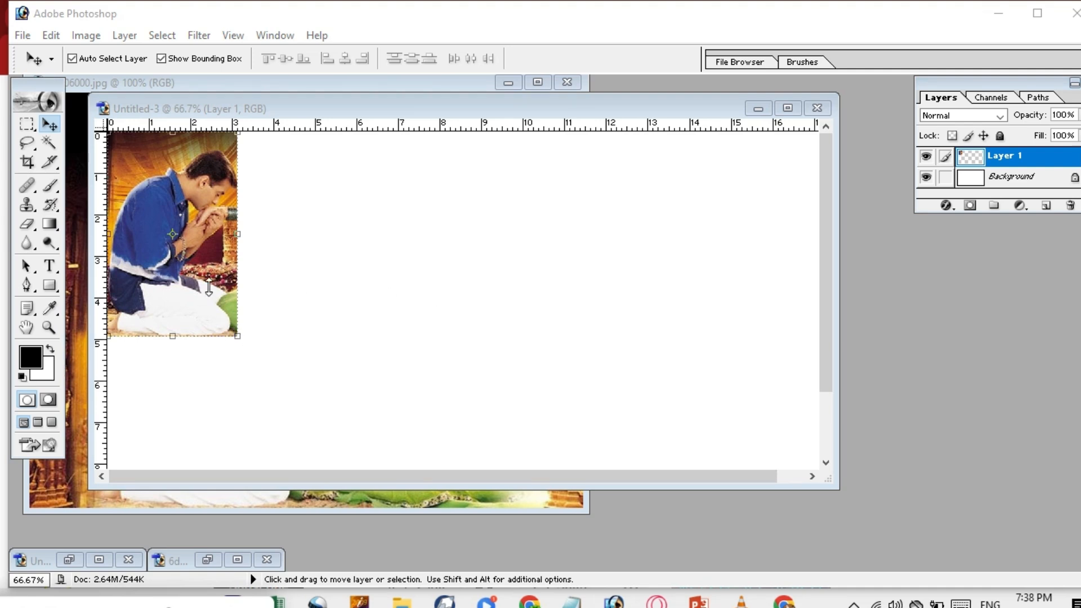
{"action": "left_click", "coordinate": [277, 214]}
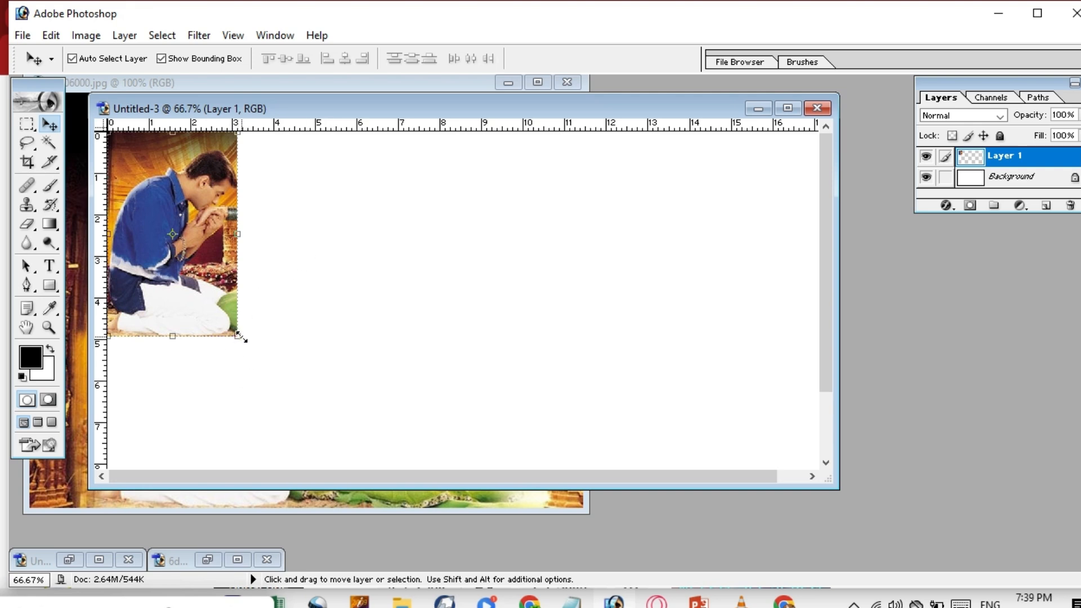
{"action": "key", "text": "shift"}
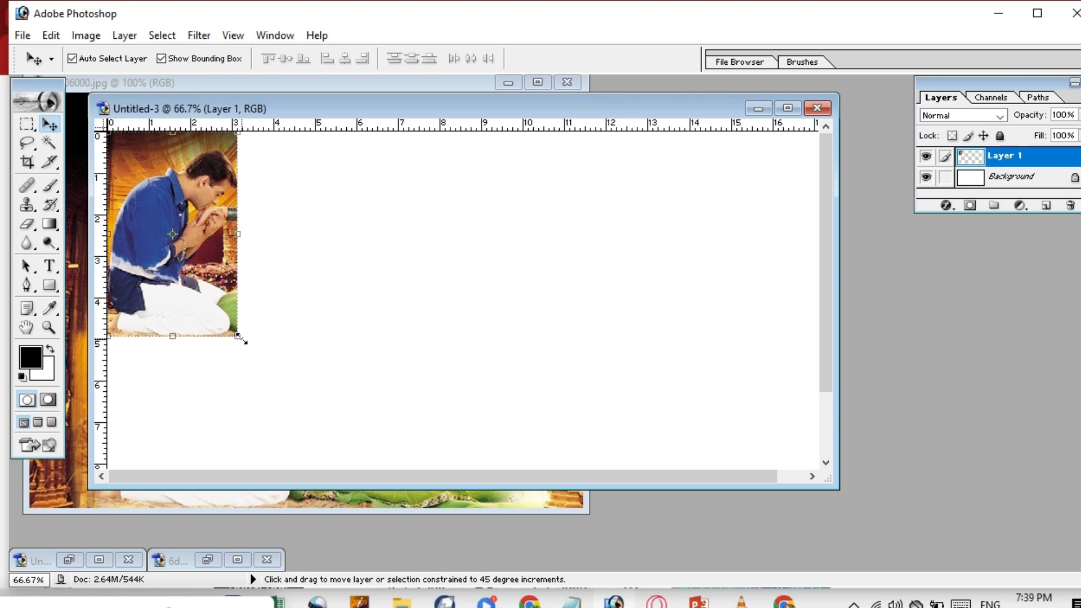
Try corner-resizing the man's crop, undoing both the first enlargement and a distorted stretch.
{"action": "left_click_drag", "start_coordinate": [238, 338], "coordinate": [249, 359]}
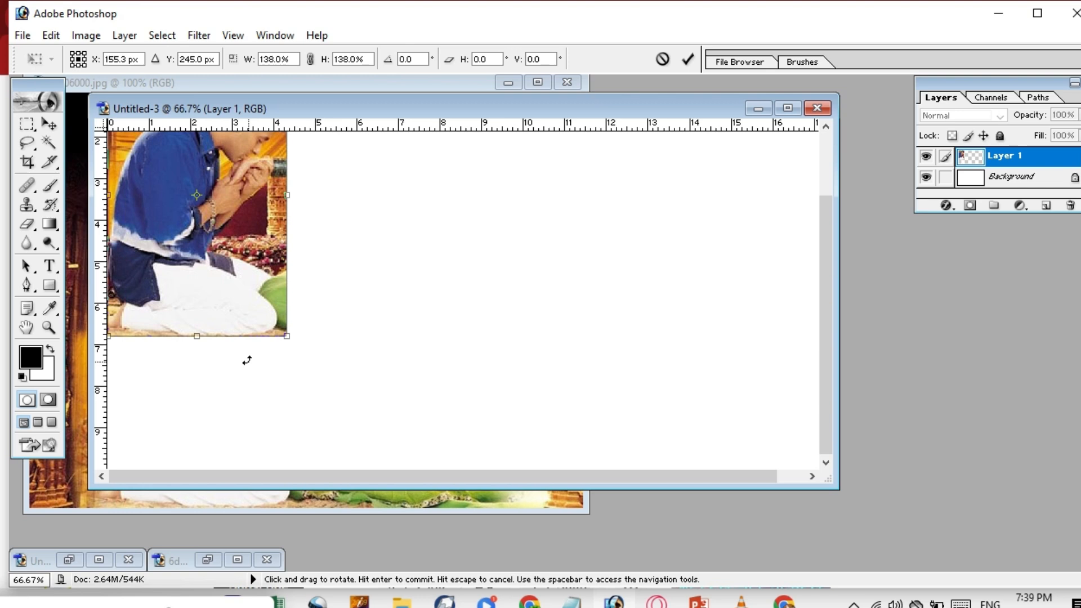
{"action": "key", "text": "ctrl+z"}
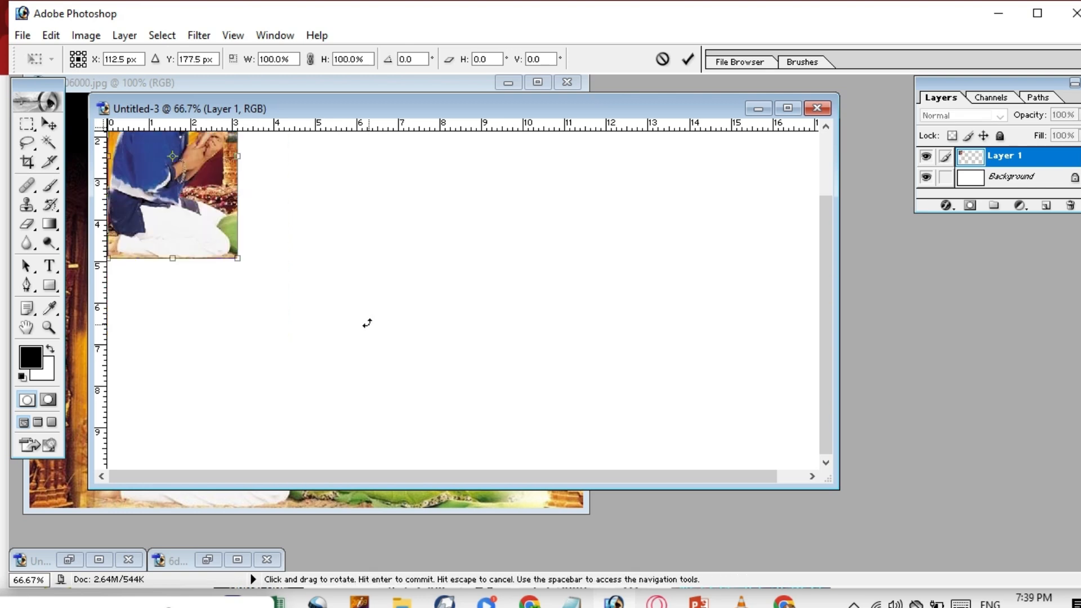
{"action": "left_click_drag", "start_coordinate": [827, 232], "coordinate": [826, 139]}
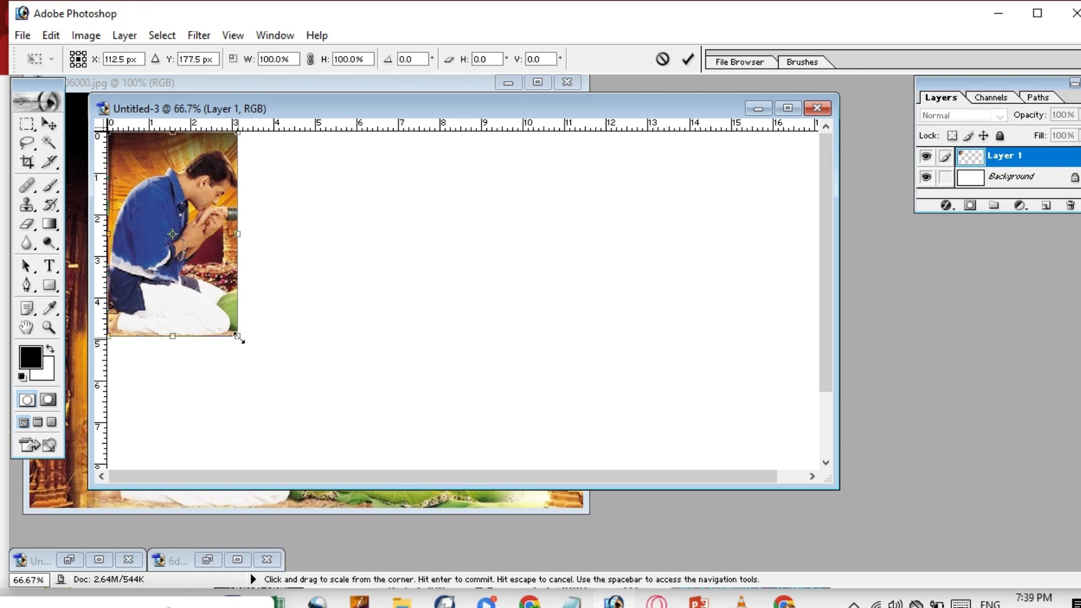
{"action": "left_click_drag", "start_coordinate": [244, 344], "coordinate": [304, 374]}
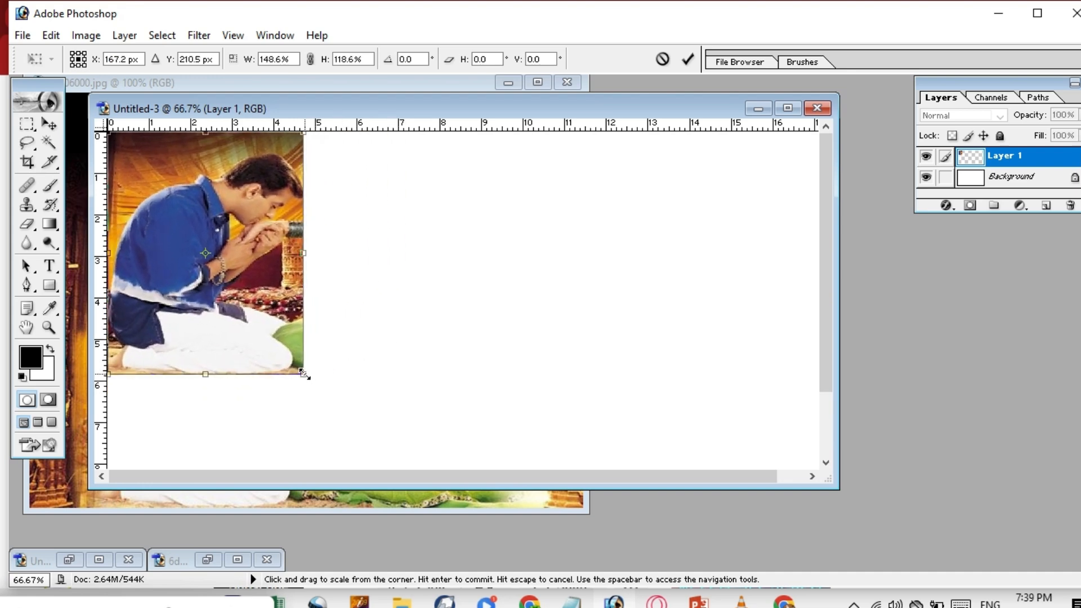
{"action": "key", "text": "ctrl+z"}
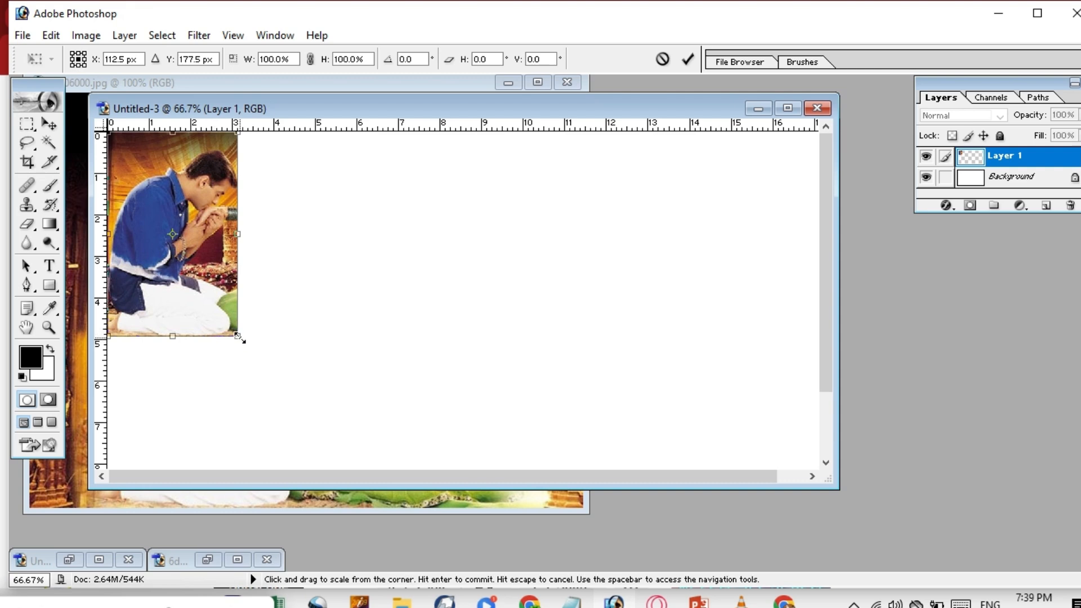
Scale the man proportionally to 159.8% from the top-left corner and fine-tune its position.
{"action": "left_click_drag", "start_coordinate": [237, 337], "coordinate": [259, 475]}
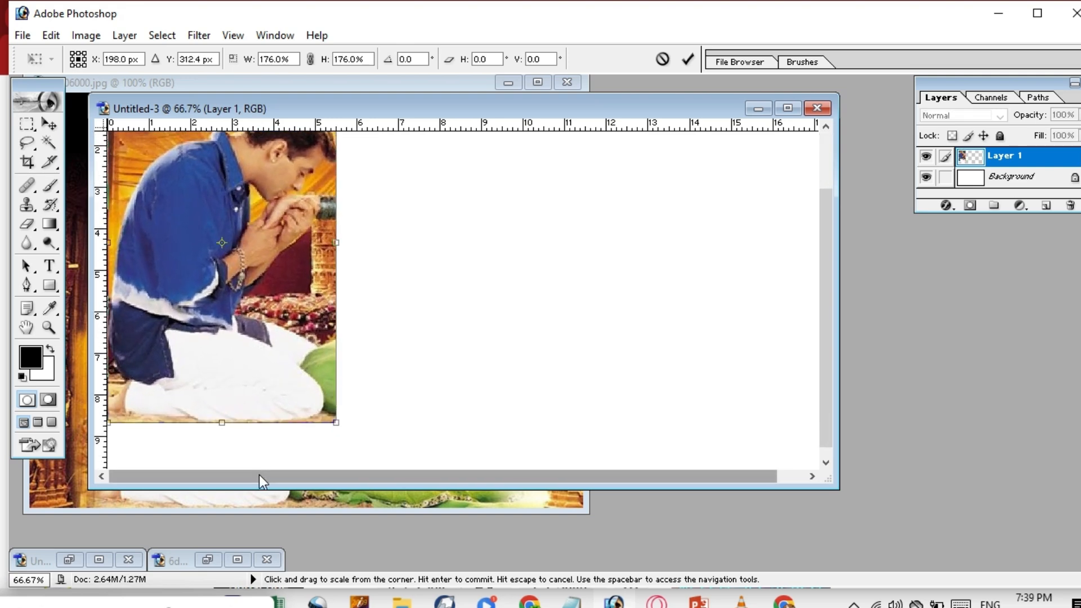
{"action": "left_click_drag", "start_coordinate": [823, 279], "coordinate": [825, 214]}
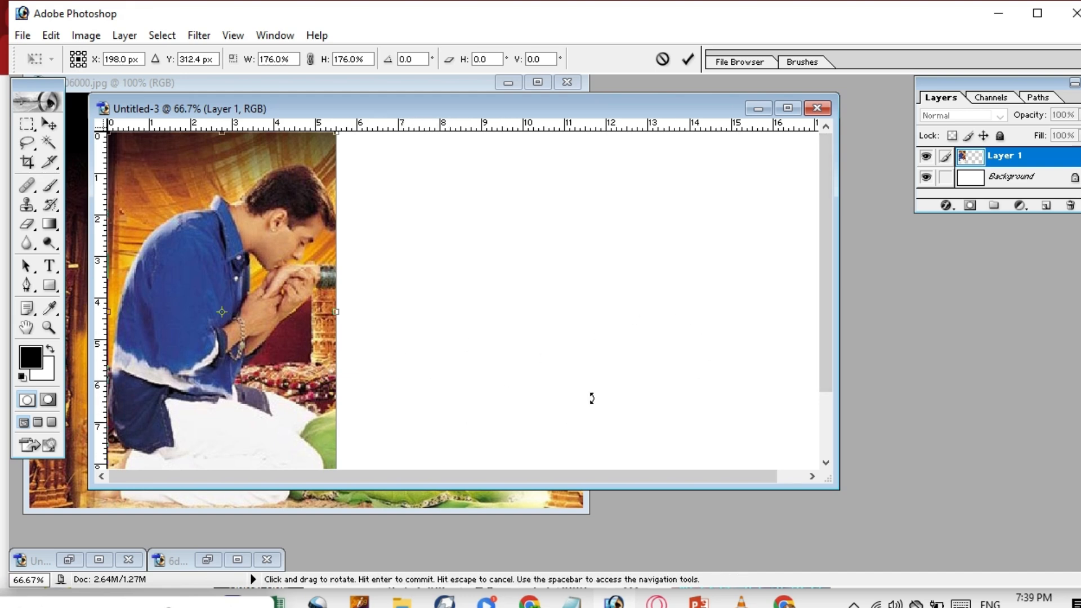
{"action": "left_click_drag", "start_coordinate": [822, 350], "coordinate": [823, 395]}
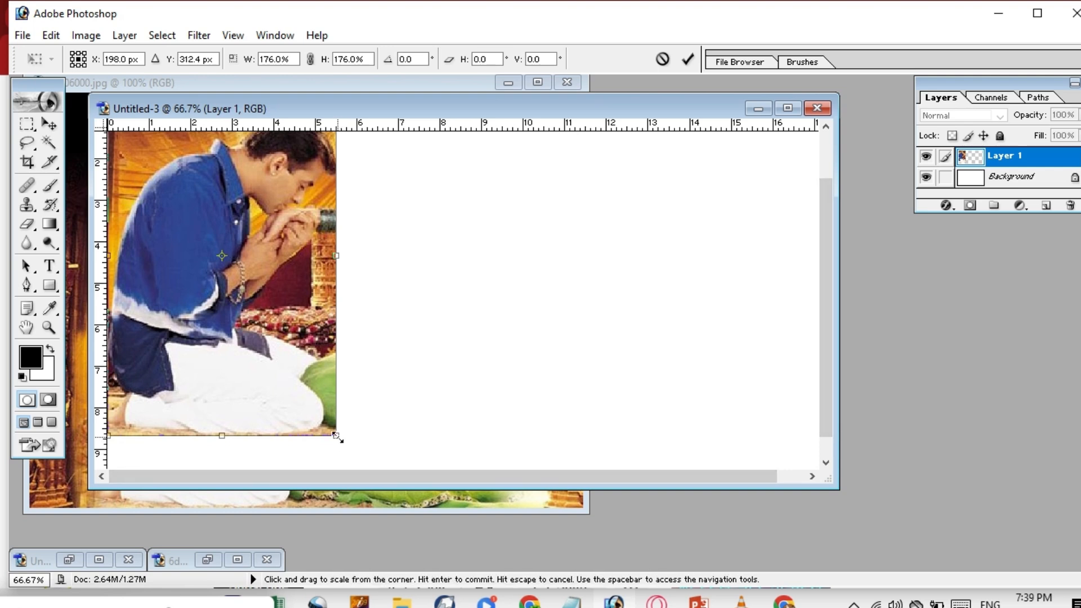
{"action": "left_click_drag", "start_coordinate": [337, 435], "coordinate": [314, 404]}
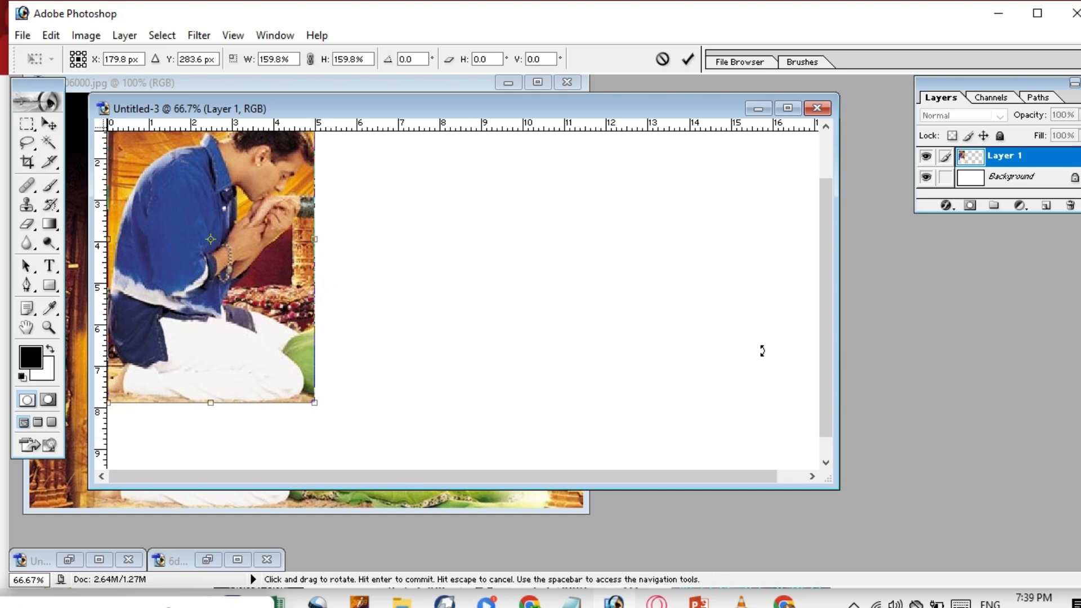
{"action": "left_click_drag", "start_coordinate": [824, 364], "coordinate": [826, 286]}
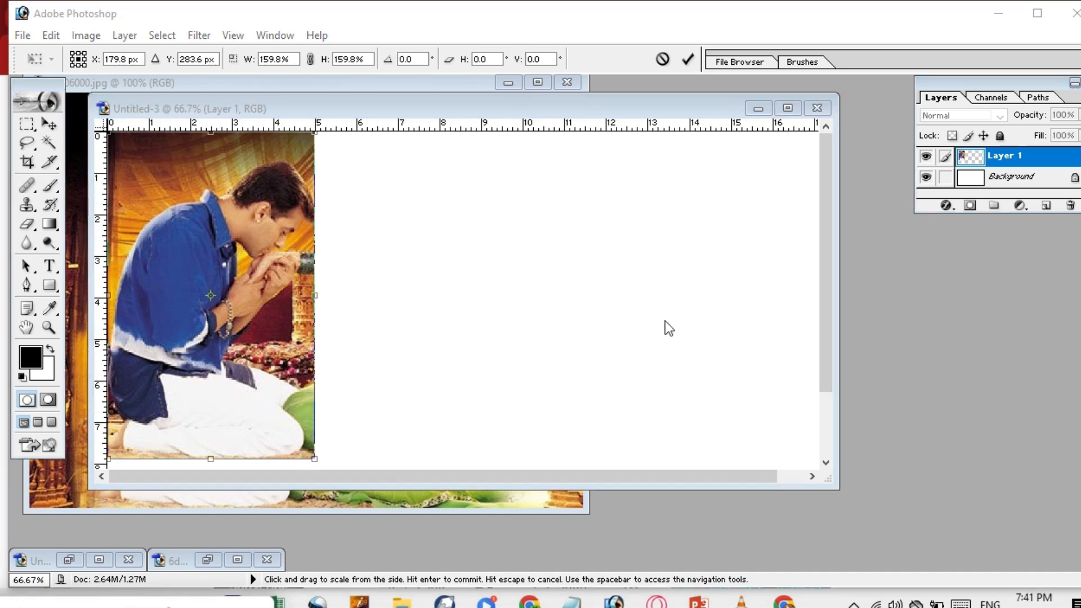
{"action": "left_click", "coordinate": [994, 154]}
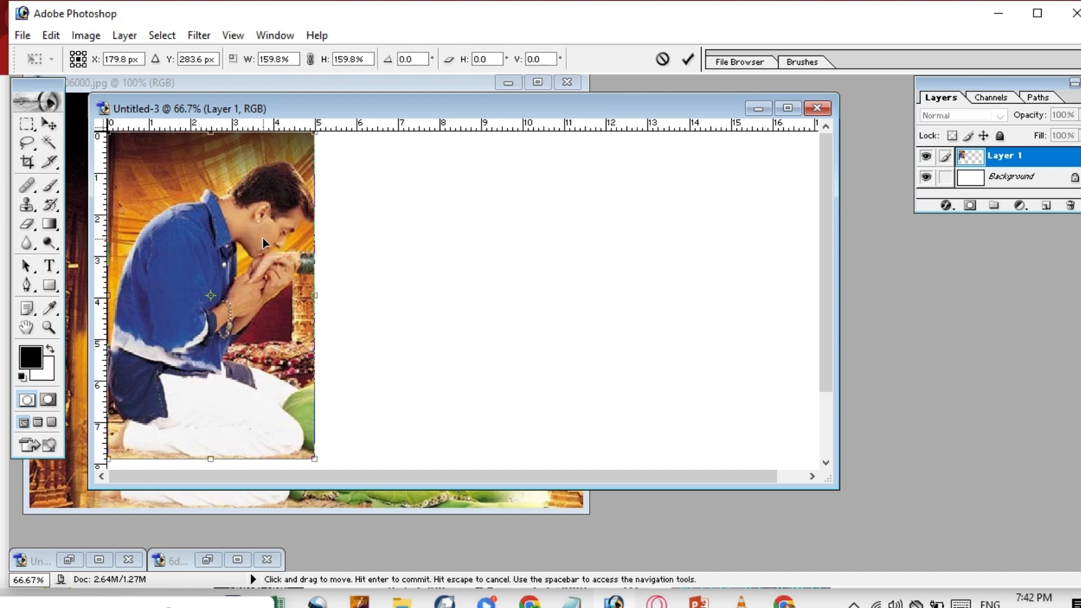
{"action": "mouse_move", "coordinate": [262, 237]}
{"action": "left_mouse_down"}
{"action": "mouse_move", "coordinate": [324, 236]}
{"action": "mouse_move", "coordinate": [262, 232]}
{"action": "mouse_move", "coordinate": [261, 242]}
{"action": "left_mouse_up"}
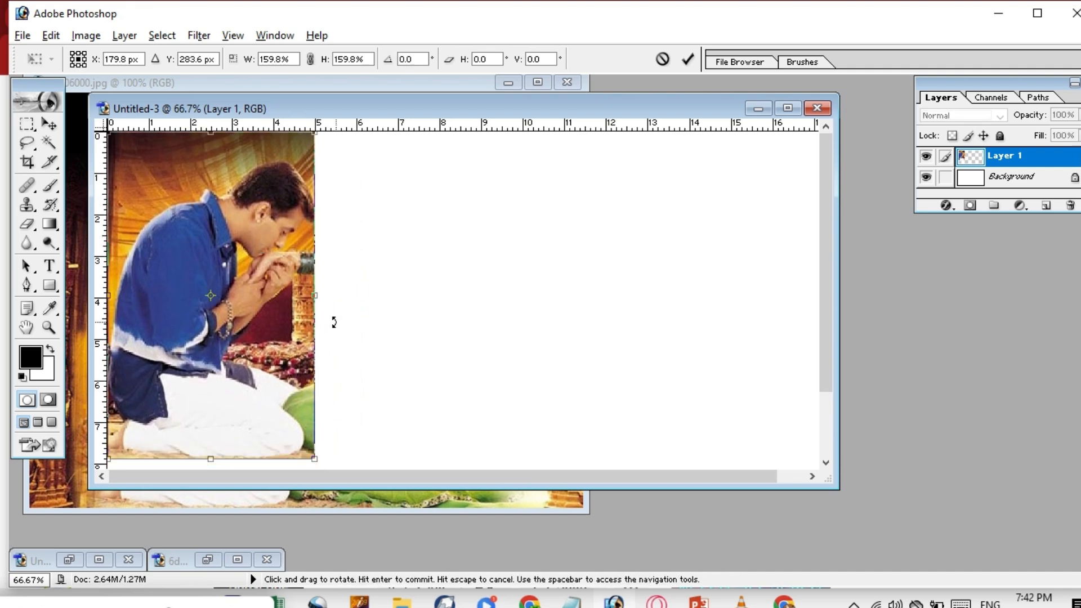
{"action": "mouse_move", "coordinate": [283, 307]}
{"action": "left_mouse_down"}
{"action": "mouse_move", "coordinate": [324, 295]}
{"action": "mouse_move", "coordinate": [285, 312]}
{"action": "left_mouse_up"}
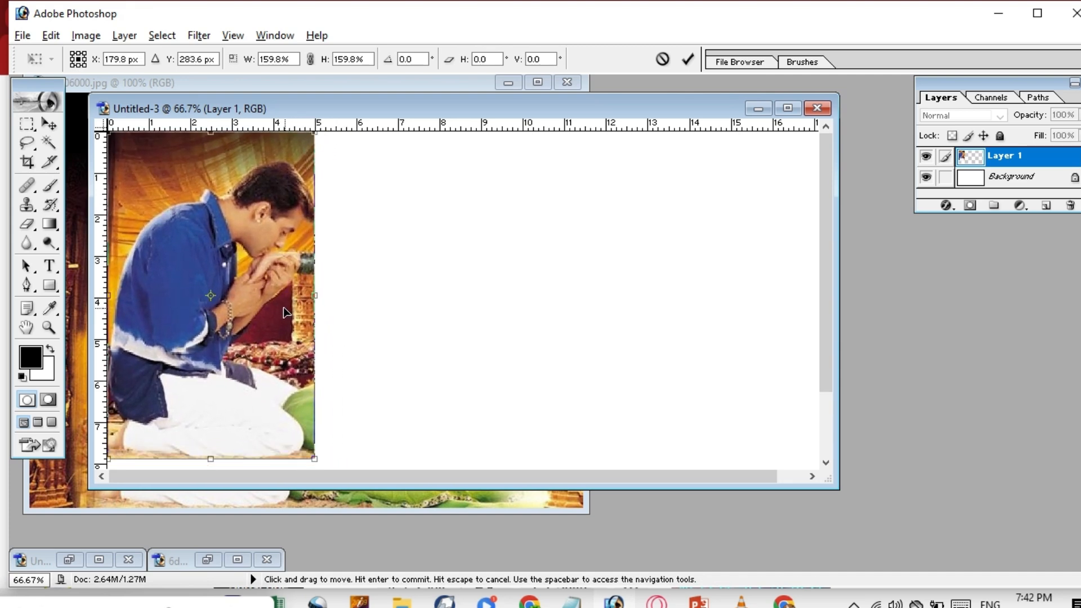
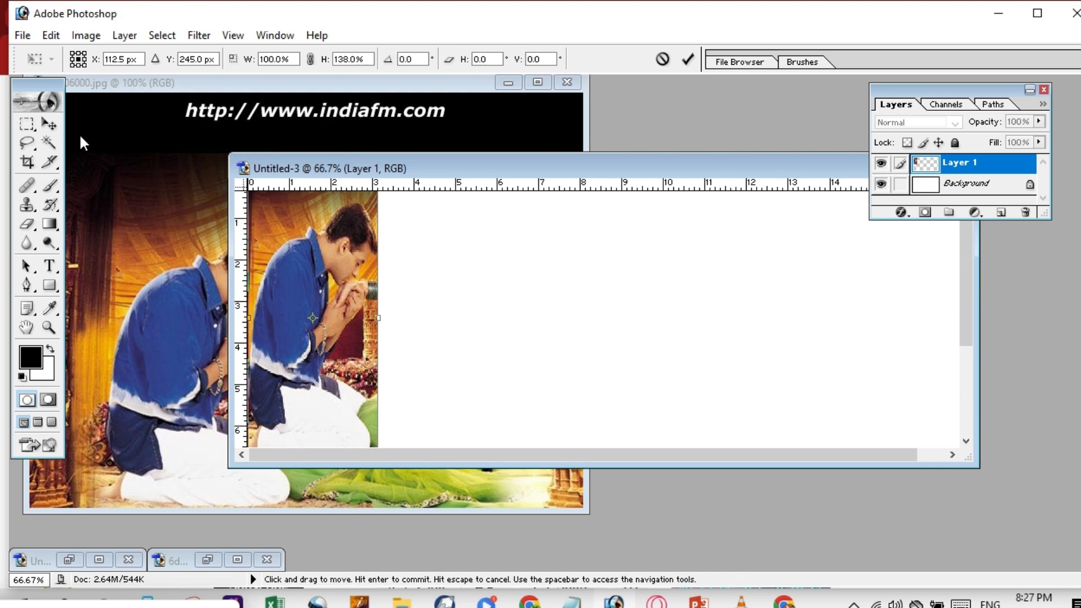
Apply the photo's resize, then duplicate Layer 1 and drag the copy to the right.
{"action": "left_click", "coordinate": [51, 123]}
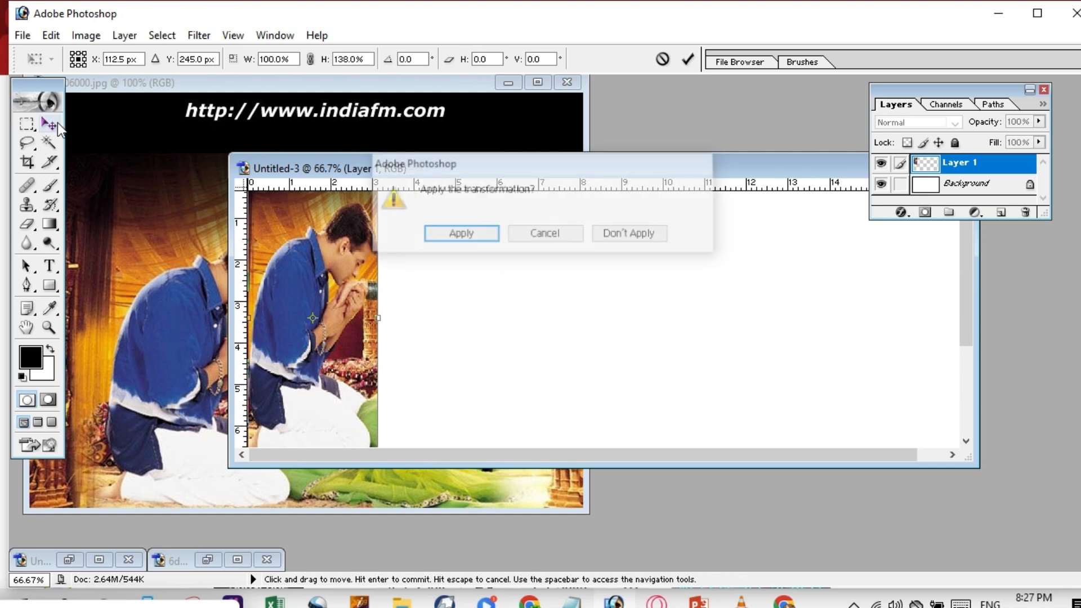
{"action": "left_click", "coordinate": [471, 237]}
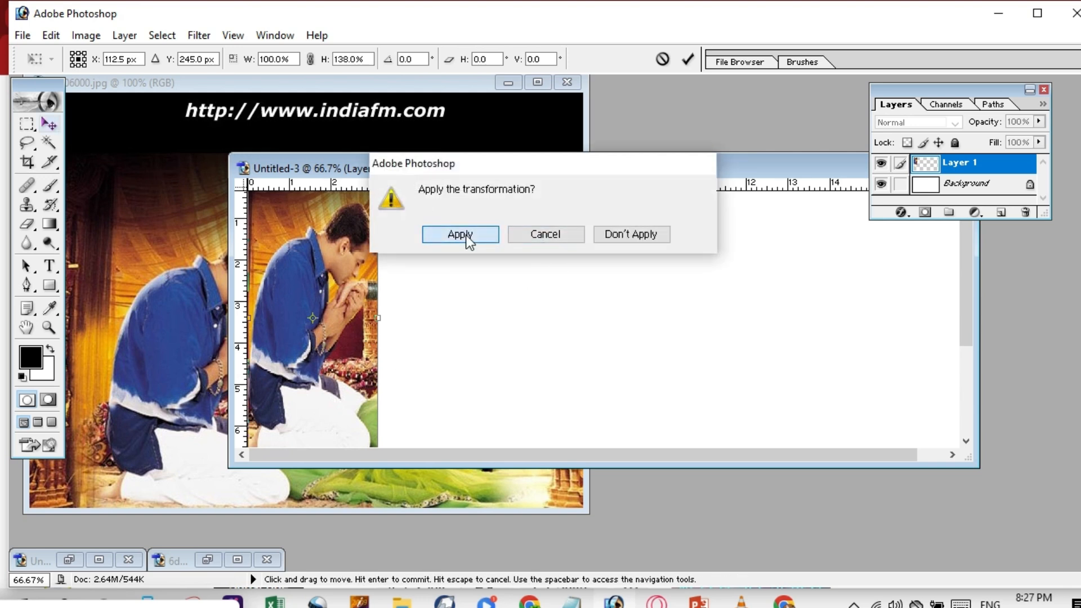
{"action": "right_click", "coordinate": [974, 163]}
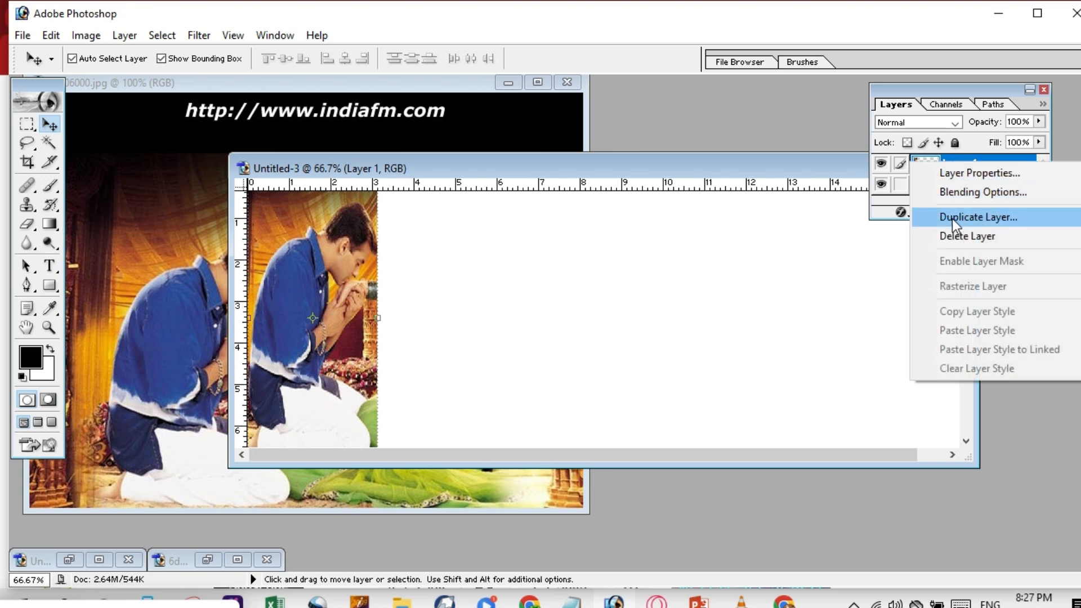
{"action": "left_click", "coordinate": [981, 219]}
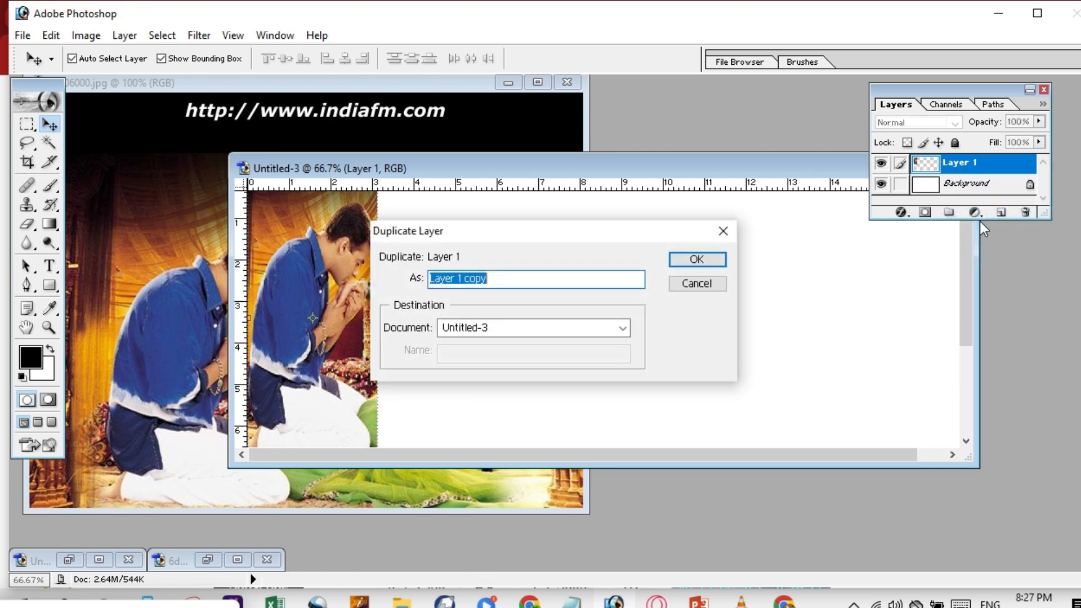
{"action": "left_click", "coordinate": [702, 262]}
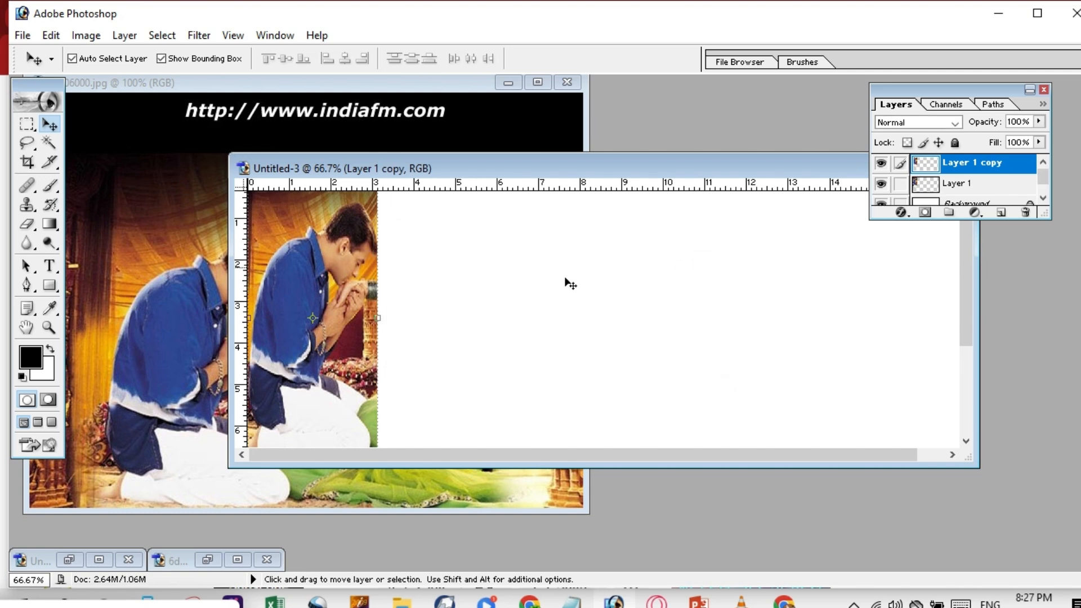
{"action": "left_click_drag", "start_coordinate": [322, 289], "coordinate": [449, 303]}
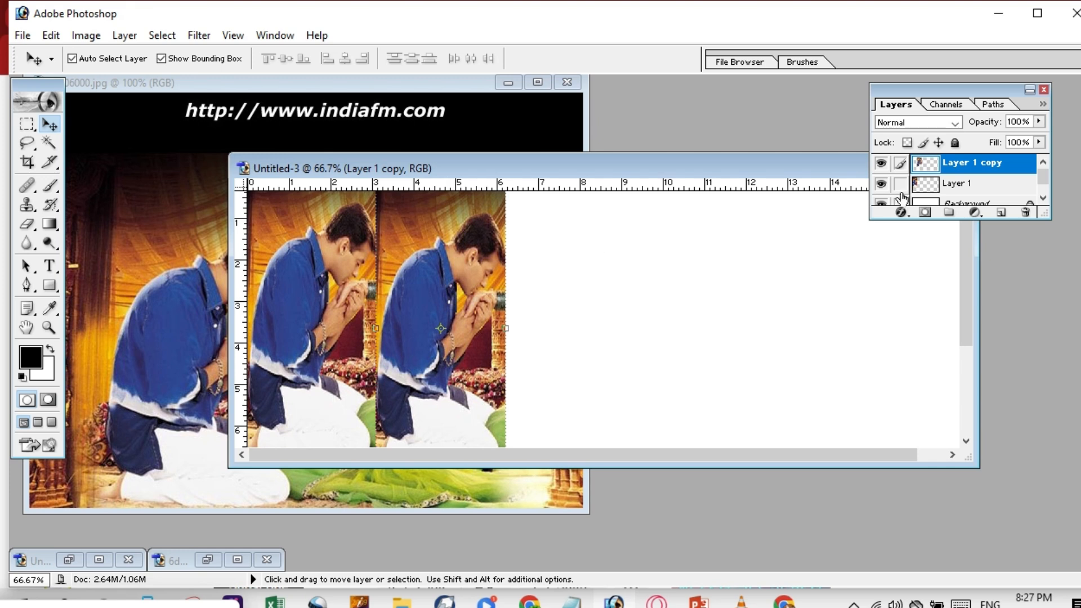
Delete Layer 1 copy, then Alt-drag Layer 1 to place a copy beside the original.
{"action": "right_click", "coordinate": [955, 165]}
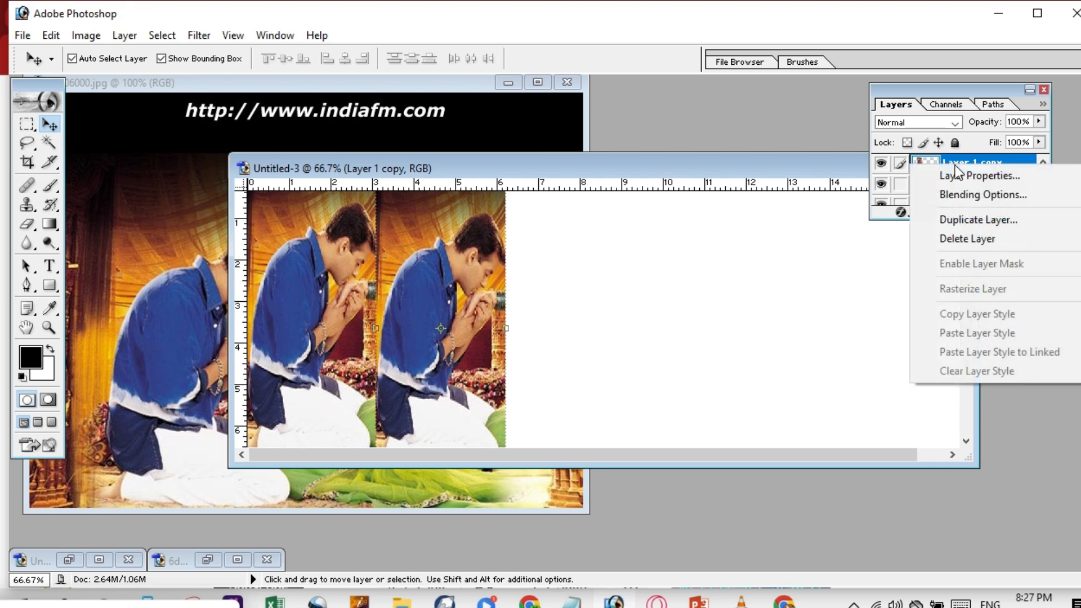
{"action": "left_click", "coordinate": [968, 241]}
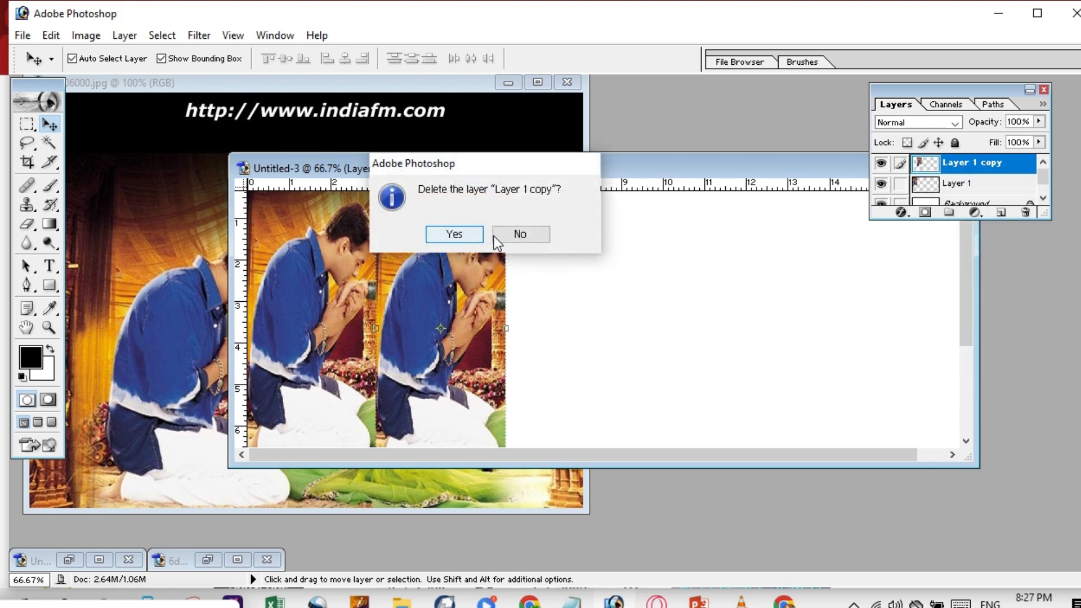
{"action": "left_click", "coordinate": [508, 236]}
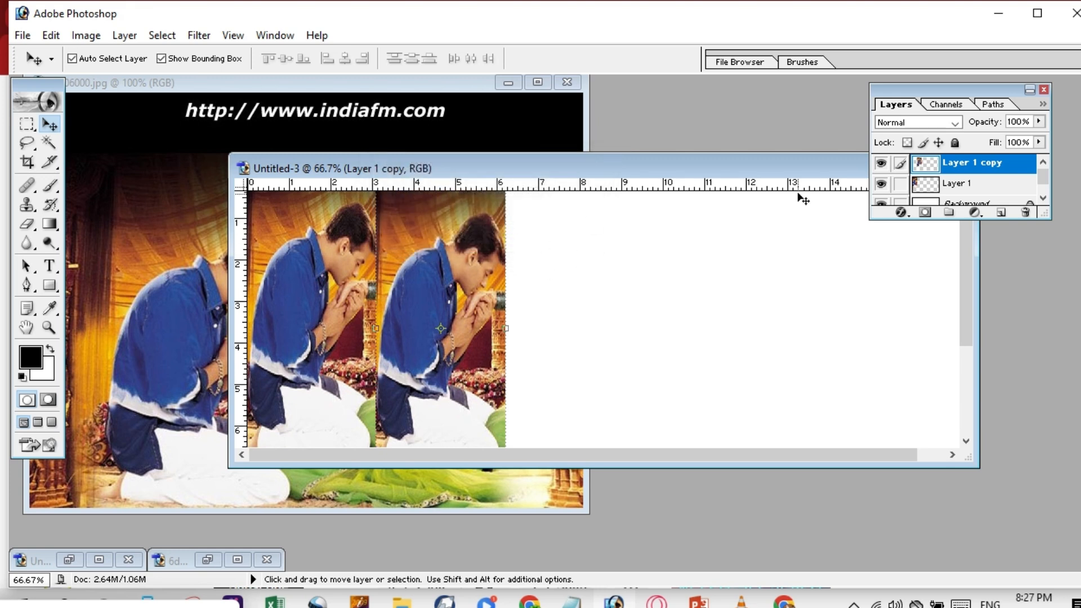
{"action": "right_click", "coordinate": [964, 164]}
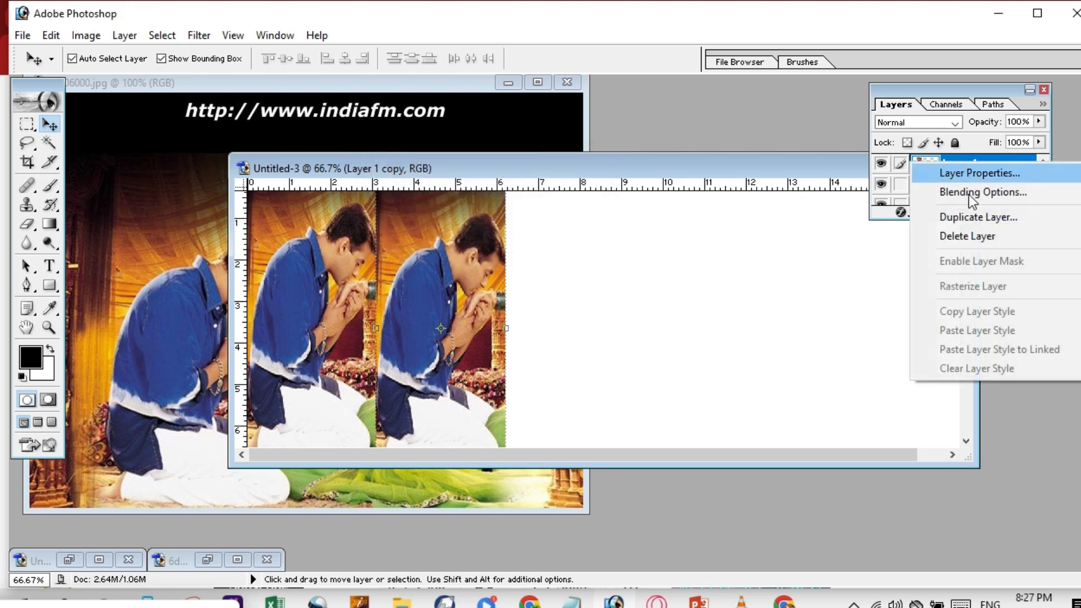
{"action": "left_click", "coordinate": [968, 236]}
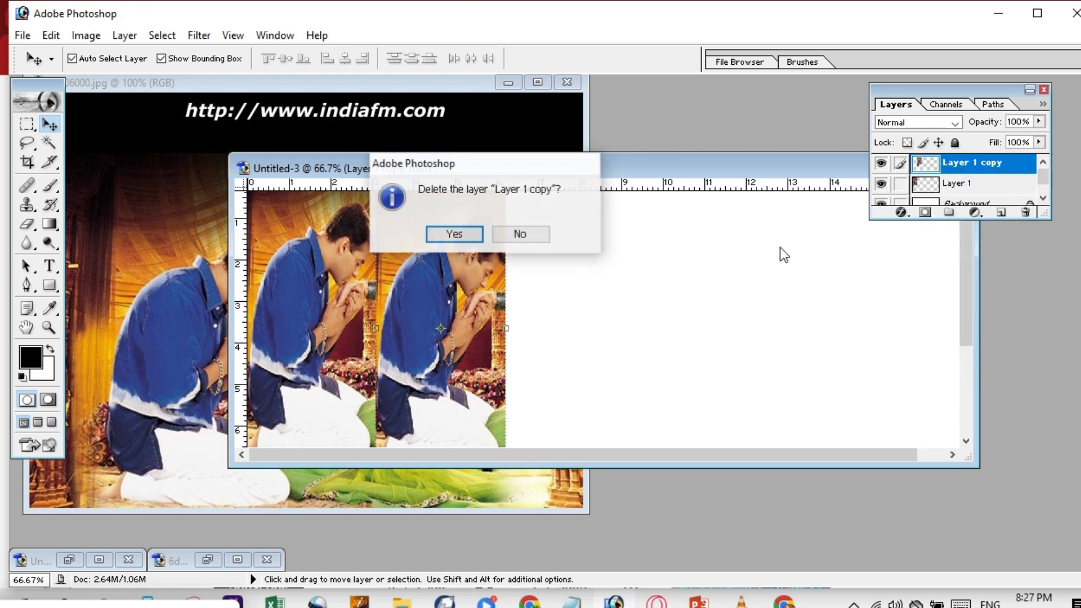
{"action": "left_click", "coordinate": [455, 234]}
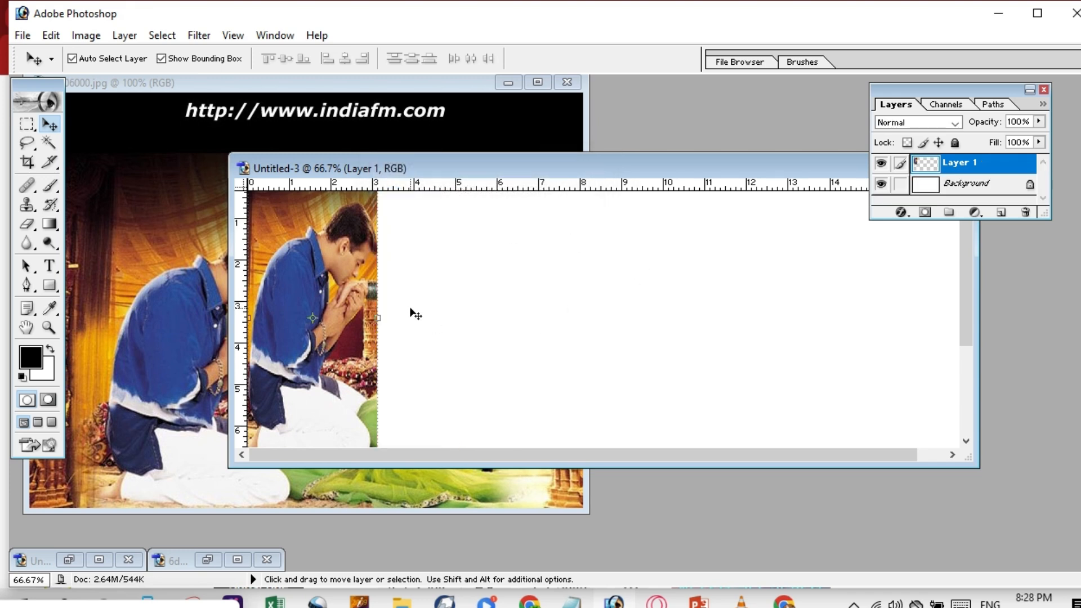
{"action": "key", "text": "alt"}
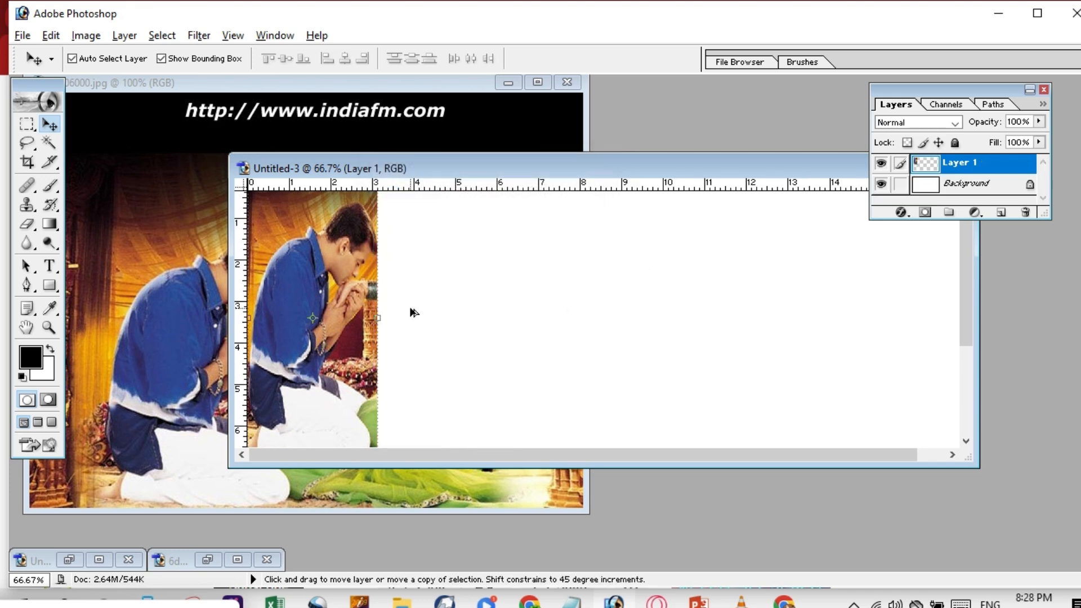
{"action": "left_click_drag", "start_coordinate": [316, 290], "coordinate": [434, 288]}
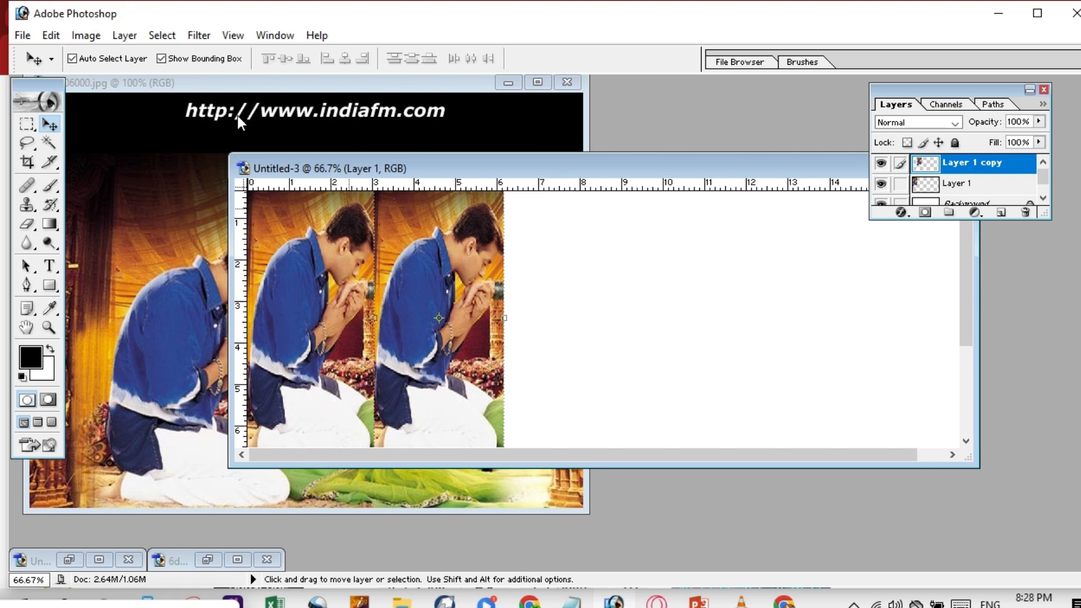
{"action": "left_click", "coordinate": [22, 36]}
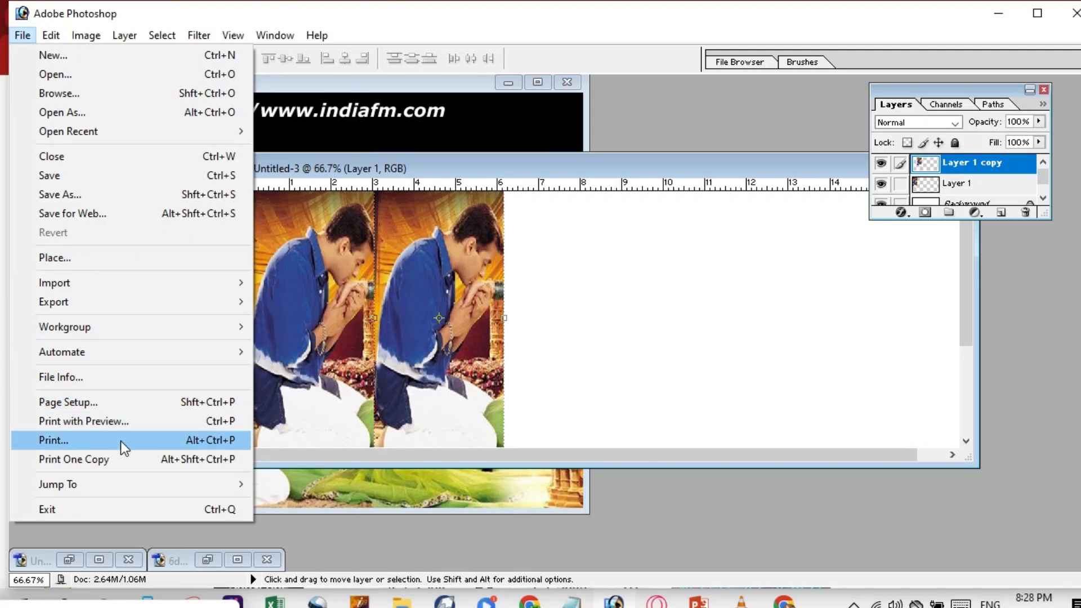
{"action": "mouse_move", "coordinate": [139, 495]}
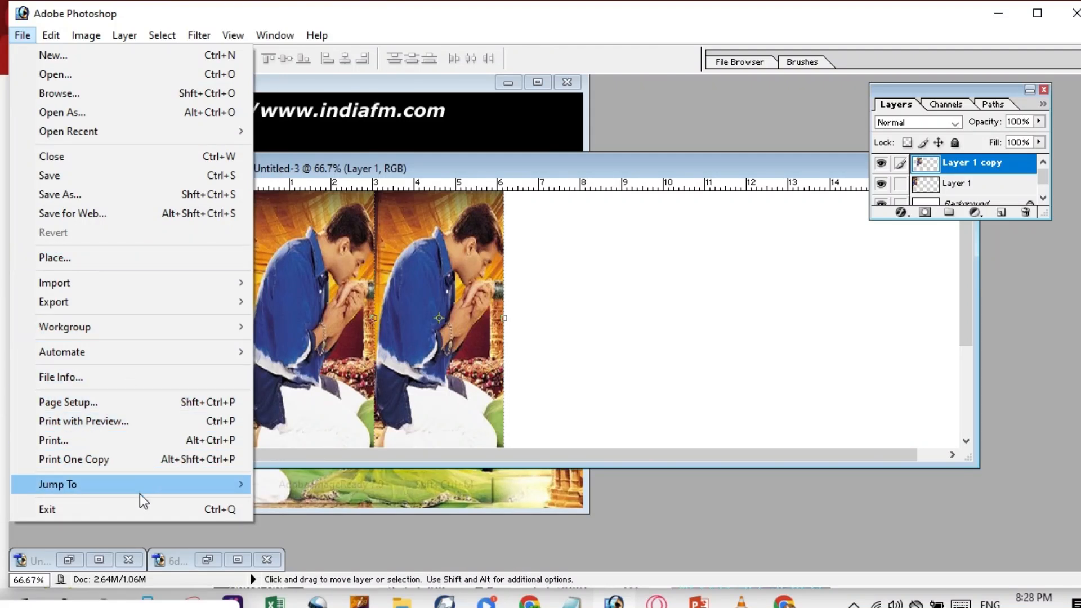
{"action": "mouse_move", "coordinate": [217, 353]}
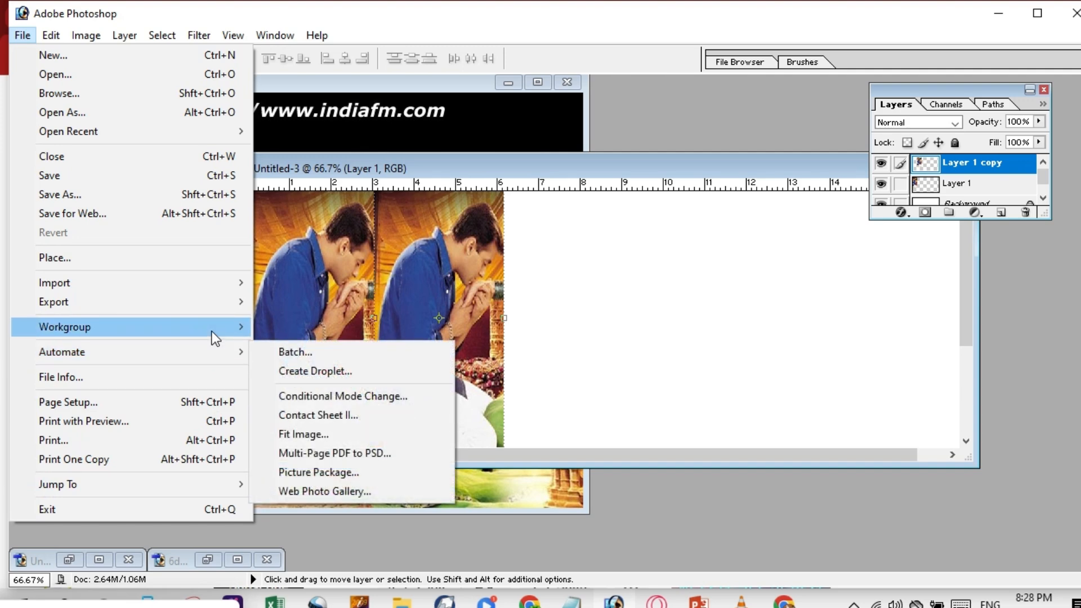
{"action": "mouse_move", "coordinate": [212, 333]}
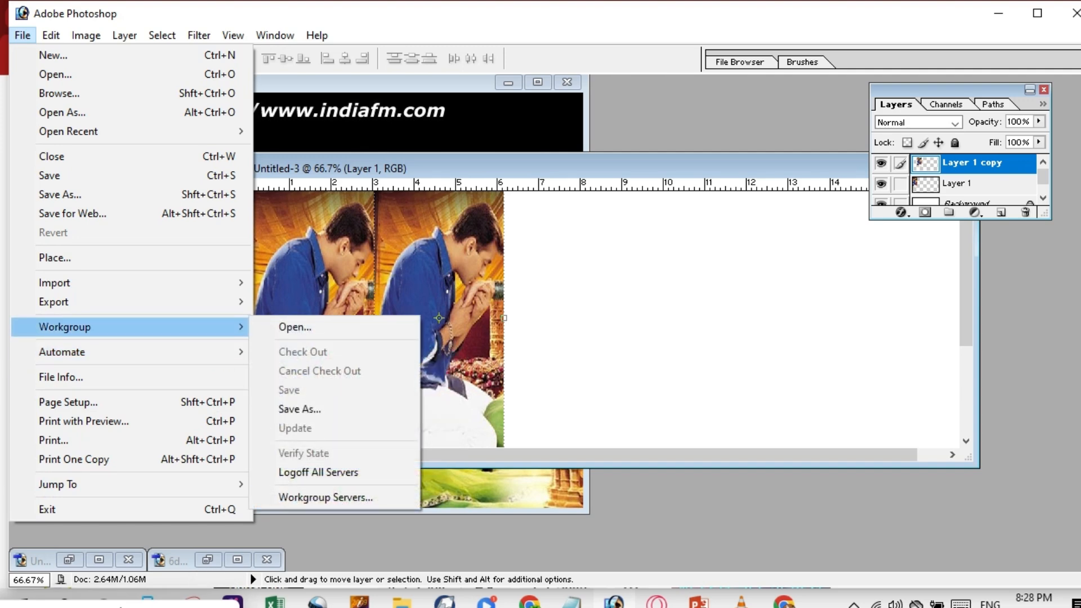
{"action": "left_click", "coordinate": [116, 607]}
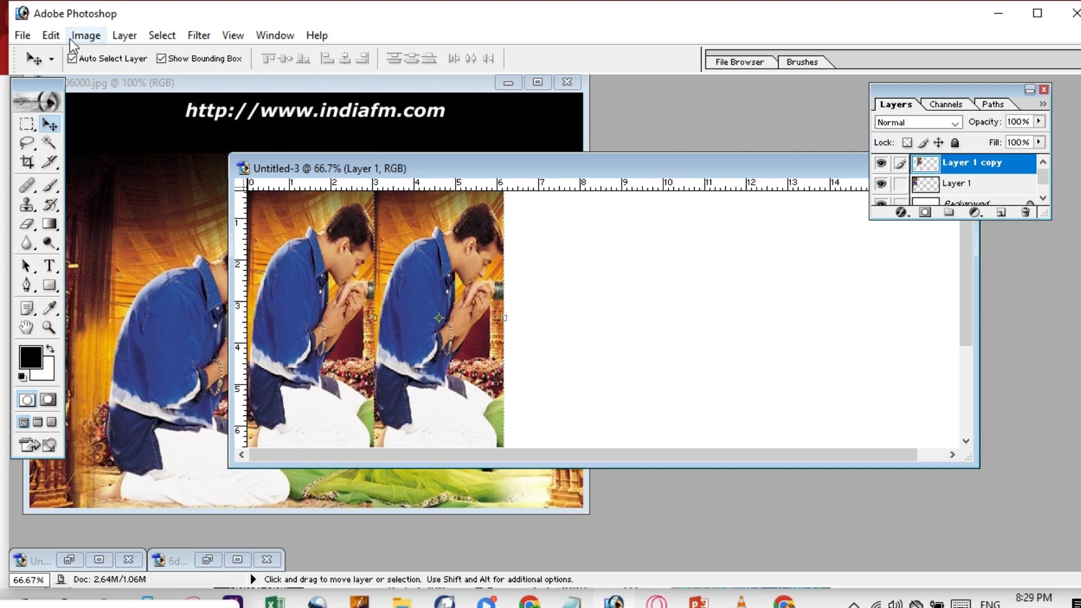
Flip Layer 1 copy horizontally with Edit > Transform, then select the Background layer.
{"action": "left_click", "coordinate": [49, 39]}
{"action": "mouse_move", "coordinate": [146, 375]}
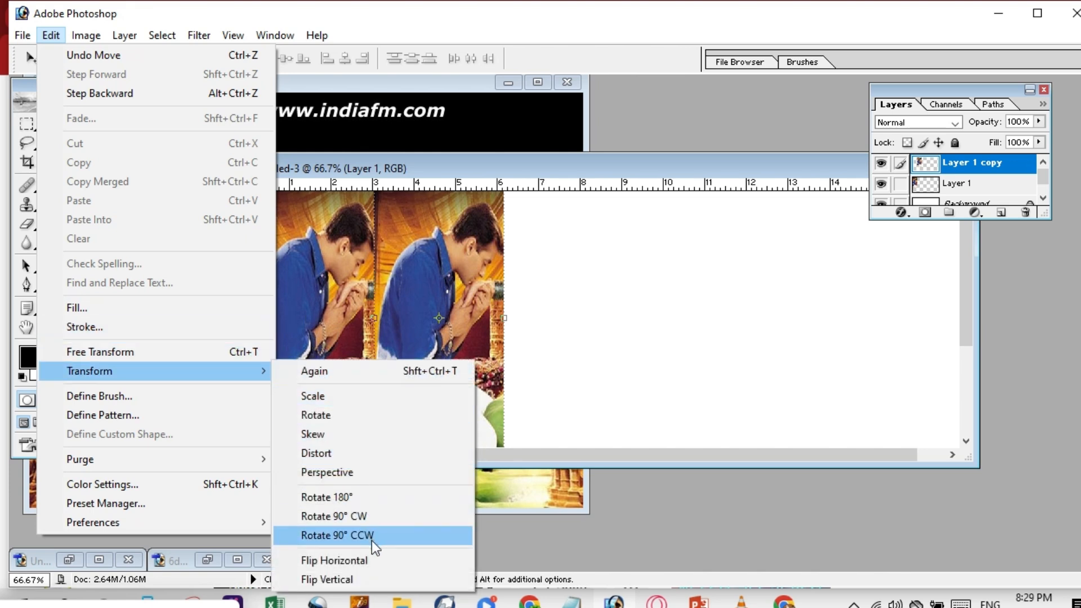
{"action": "left_click", "coordinate": [354, 560]}
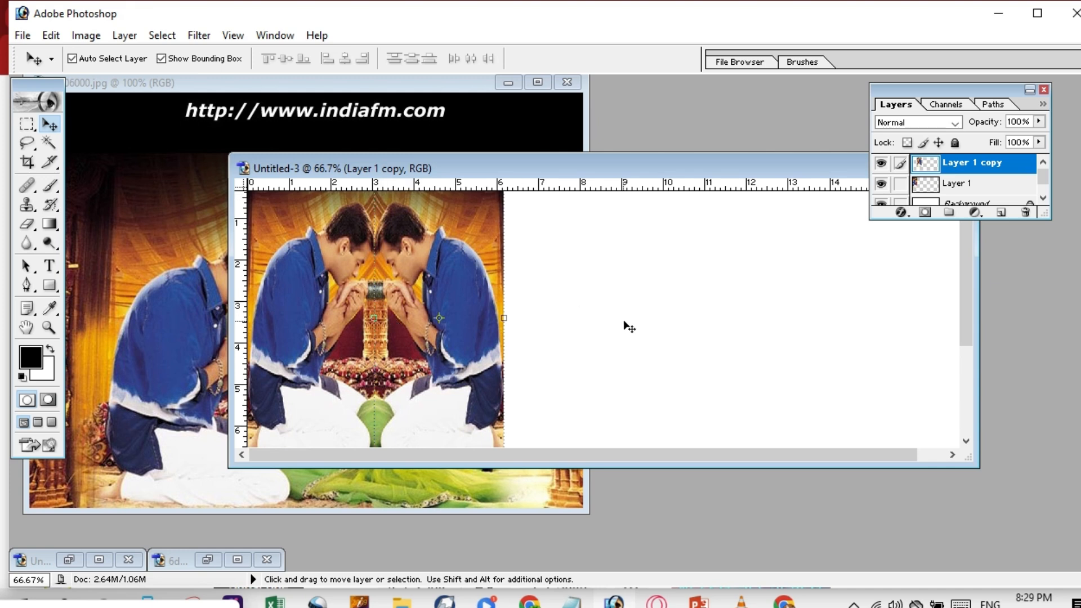
{"action": "left_click", "coordinate": [610, 309]}
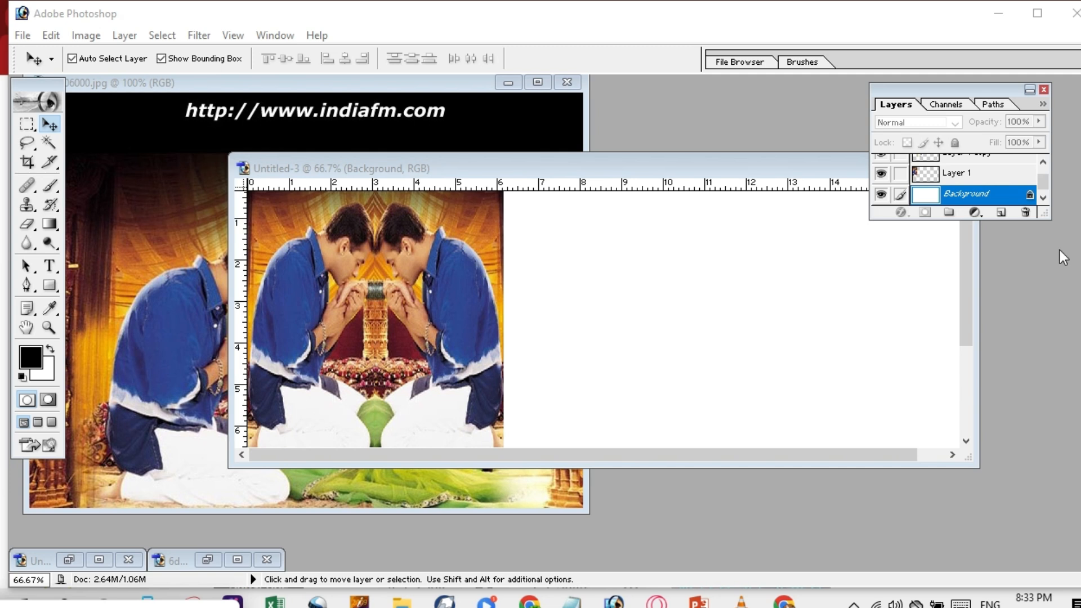
Crop the canvas around the mirrored pair, then undo the crop.
{"action": "left_click_drag", "start_coordinate": [965, 291], "coordinate": [964, 266]}
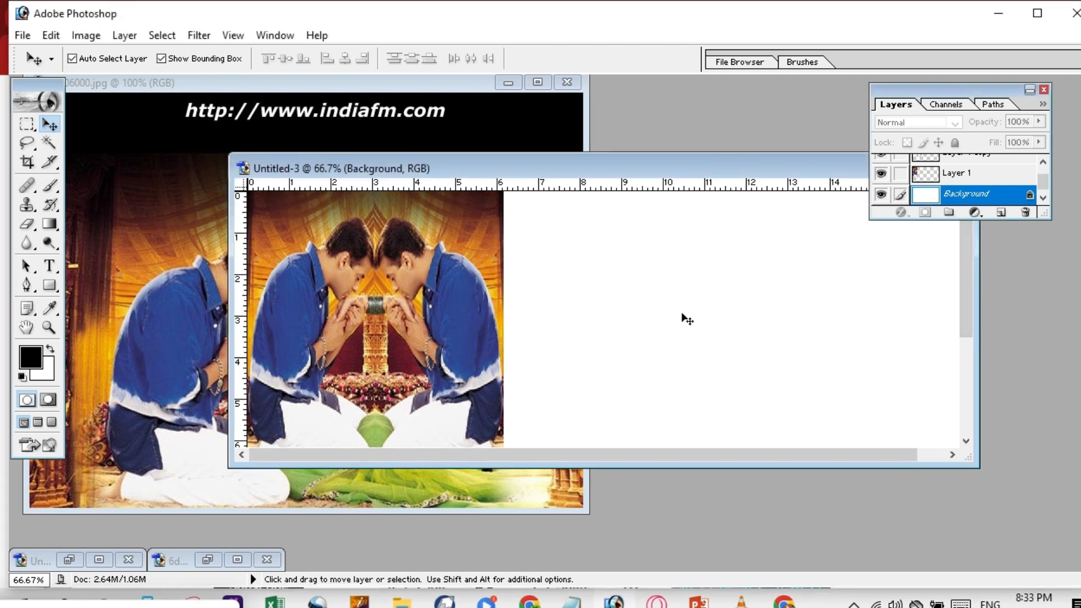
{"action": "left_click", "coordinate": [28, 168]}
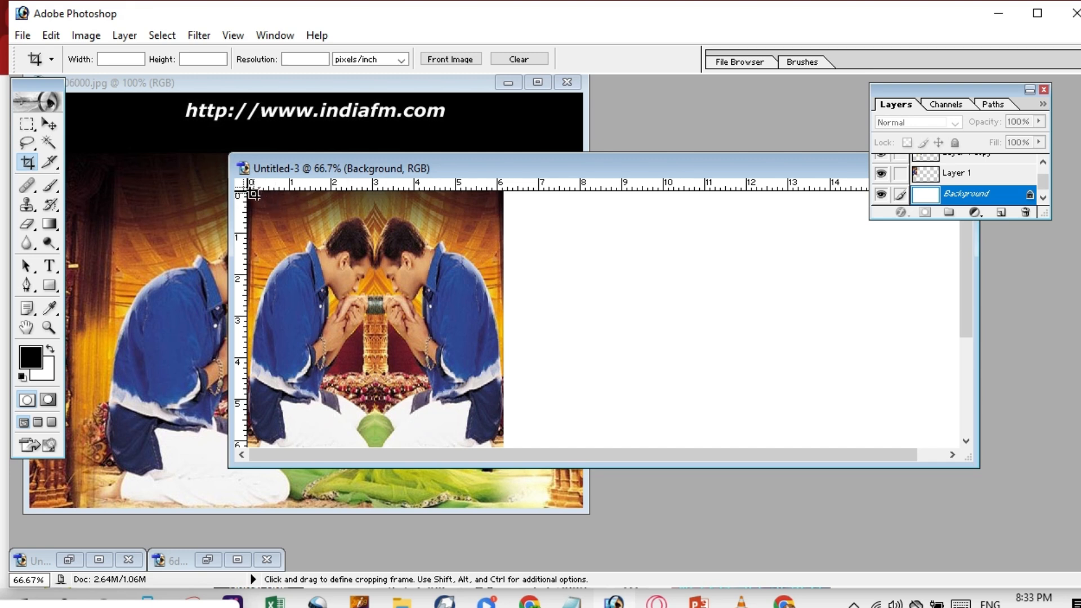
{"action": "mouse_move", "coordinate": [259, 196]}
{"action": "left_mouse_down"}
{"action": "mouse_move", "coordinate": [360, 252]}
{"action": "mouse_move", "coordinate": [488, 374]}
{"action": "mouse_move", "coordinate": [509, 427]}
{"action": "mouse_move", "coordinate": [502, 445]}
{"action": "mouse_move", "coordinate": [504, 317]}
{"action": "left_mouse_up"}
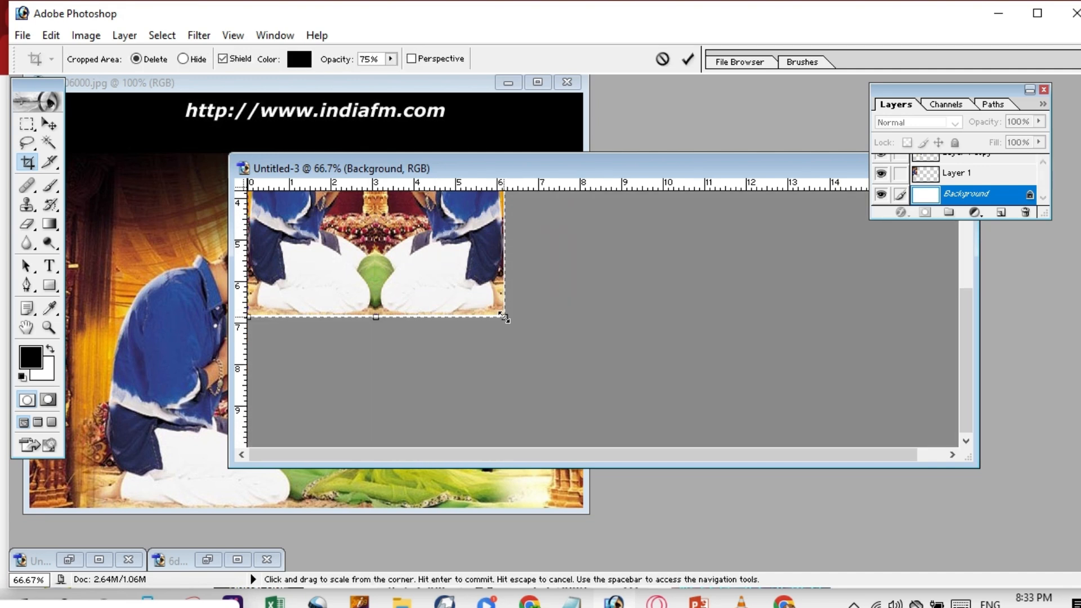
{"action": "key", "text": "Return"}
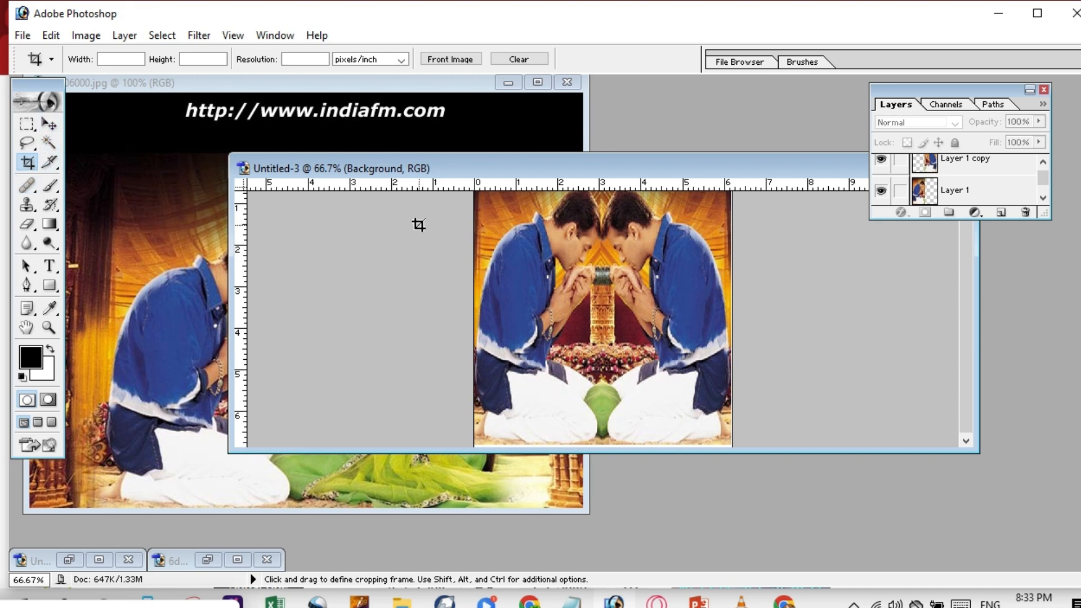
{"action": "key", "text": "ctrl"}
{"action": "key", "text": "ctrl+z"}
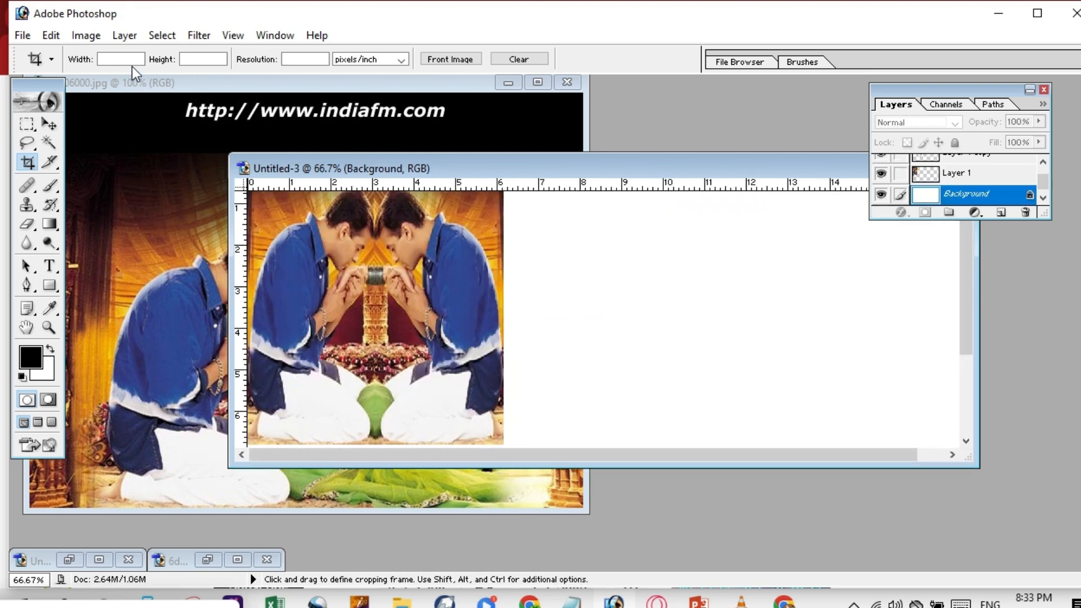
Dismiss the out-of-range value warning and crop the canvas to the mirrored pair.
{"action": "type", "text": "0"}
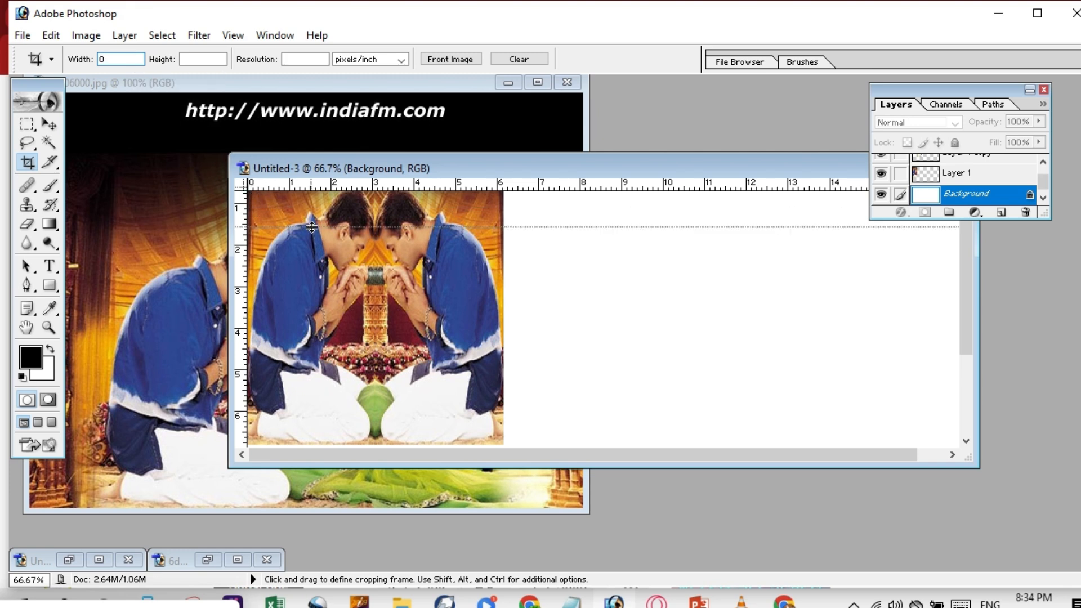
{"action": "left_click_drag", "start_coordinate": [511, 427], "coordinate": [507, 439]}
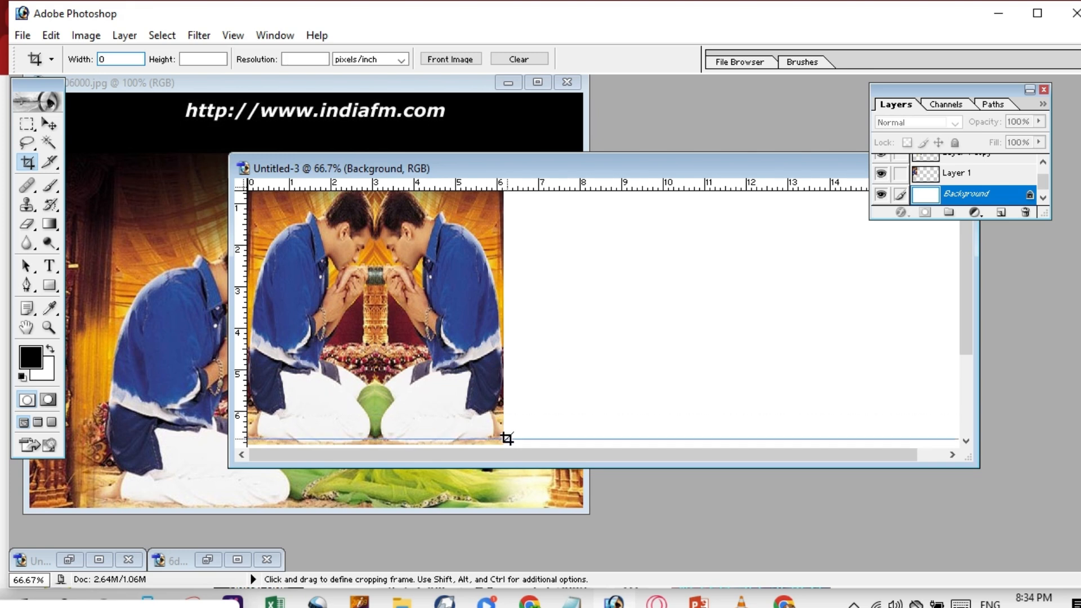
{"action": "left_click", "coordinate": [572, 343]}
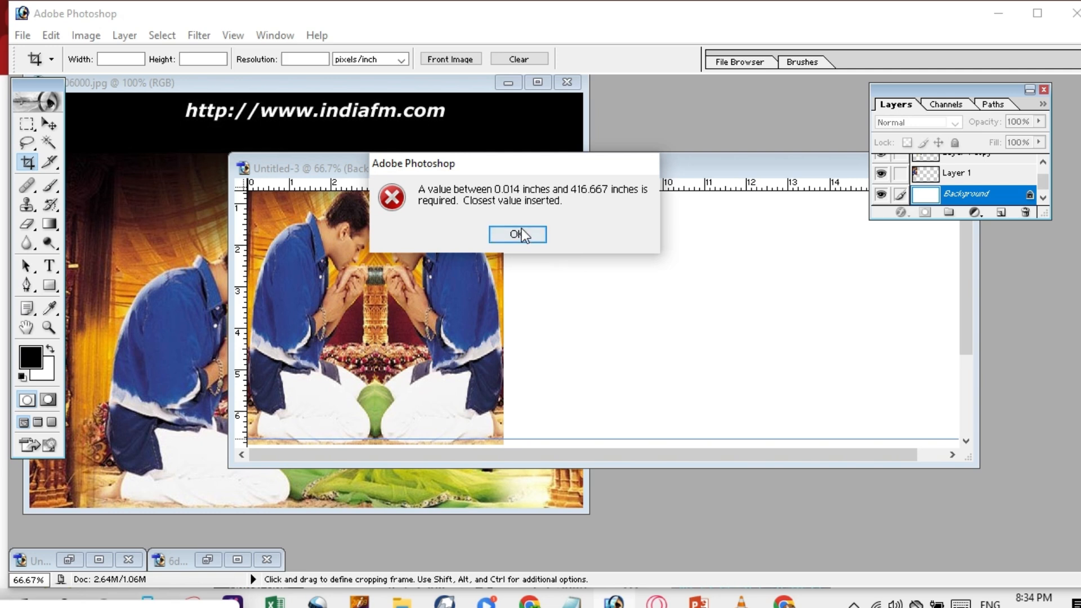
{"action": "left_click", "coordinate": [516, 233]}
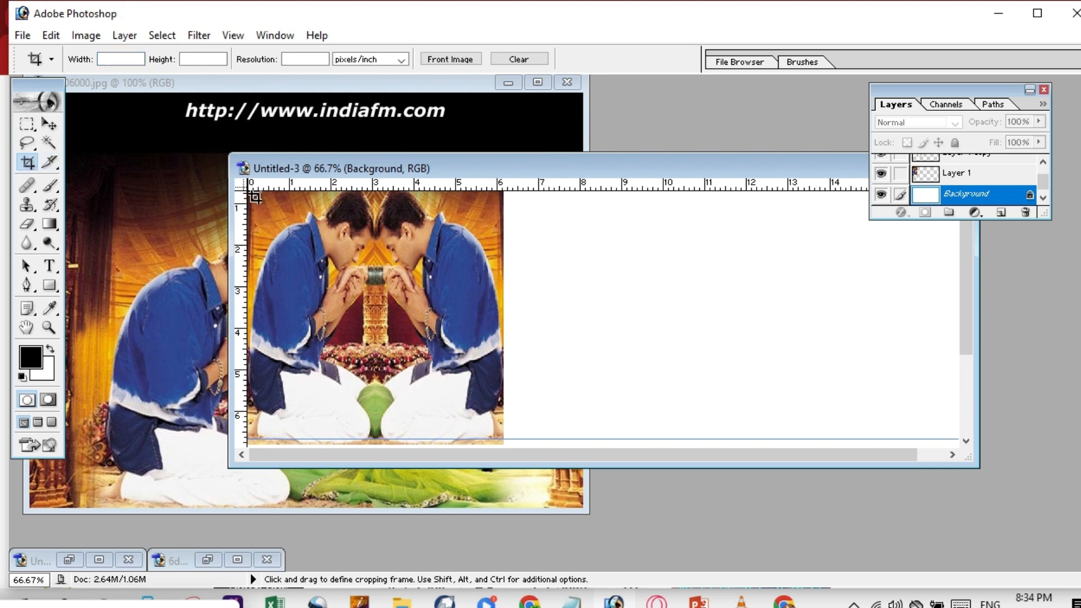
{"action": "left_click_drag", "start_coordinate": [249, 196], "coordinate": [505, 316]}
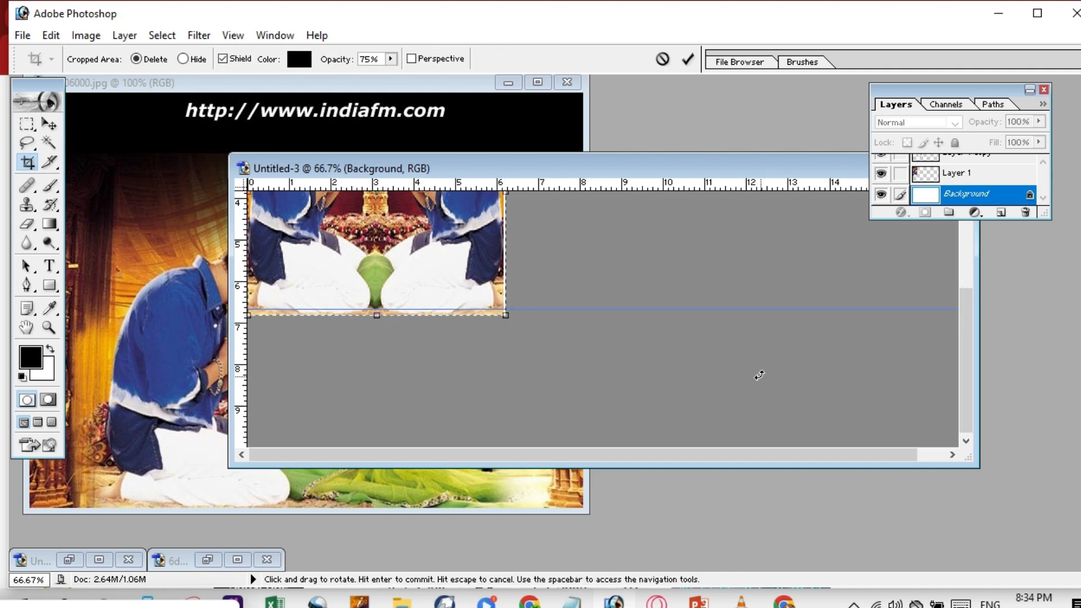
{"action": "key", "text": "Return"}
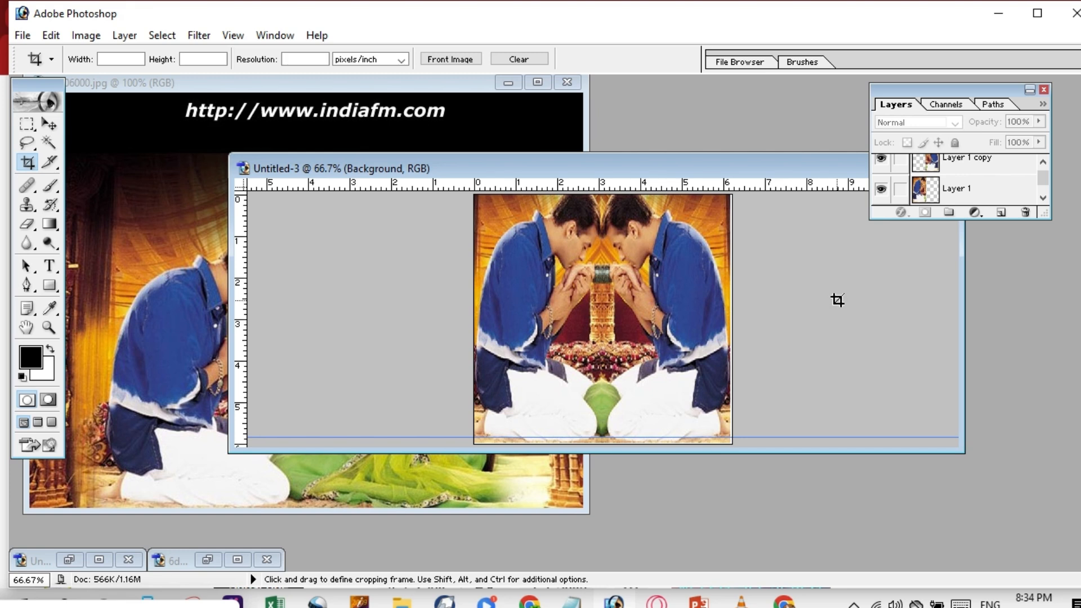
Check the tutorial video and return to Photoshop.
{"action": "left_click", "coordinate": [3, 117]}
{"action": "scroll", "coordinate": [3, 130], "scroll_direction": "down", "scroll_amount": 1}
{"action": "scroll", "coordinate": [2, 124], "scroll_direction": "up", "scroll_amount": 1}
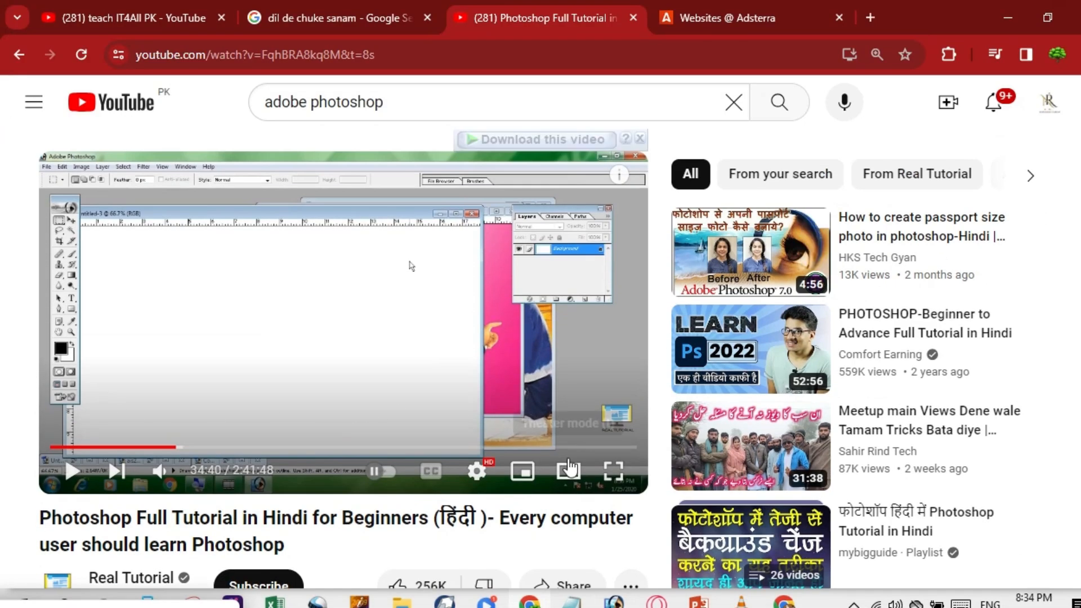
{"action": "left_click", "coordinate": [613, 603]}
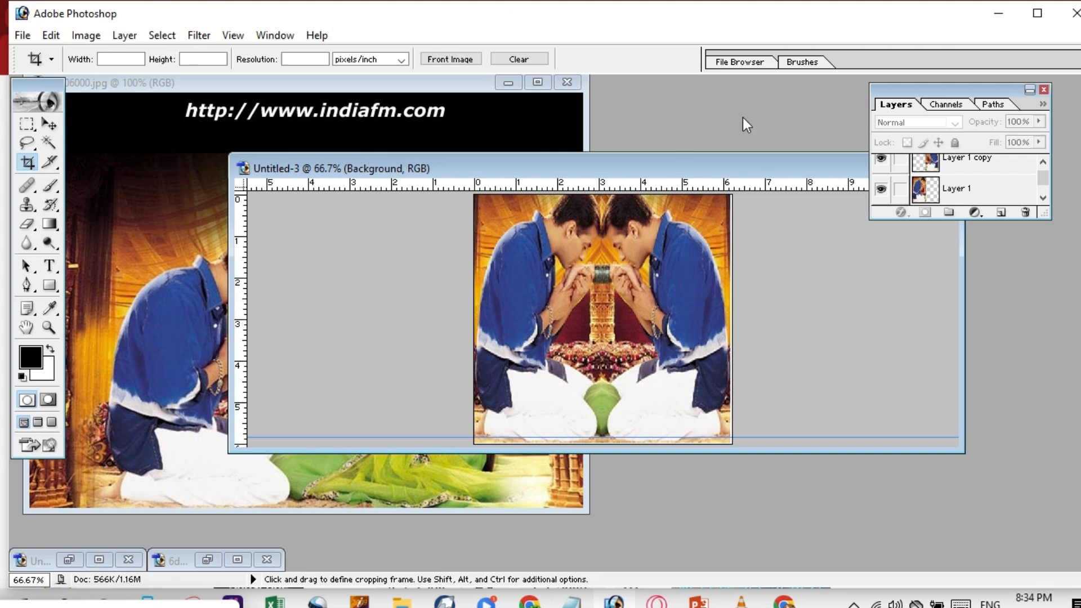
Reposition the Untitled-3 window and close the original kneeling-couple photo without saving.
{"action": "left_click_drag", "start_coordinate": [710, 167], "coordinate": [573, 191]}
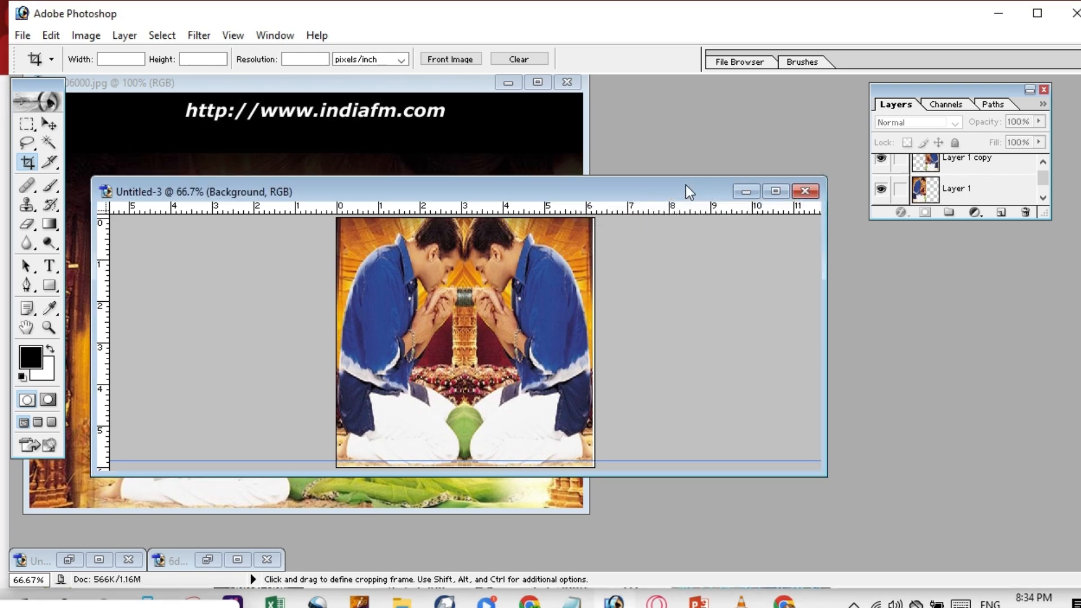
{"action": "left_click_drag", "start_coordinate": [686, 186], "coordinate": [826, 161]}
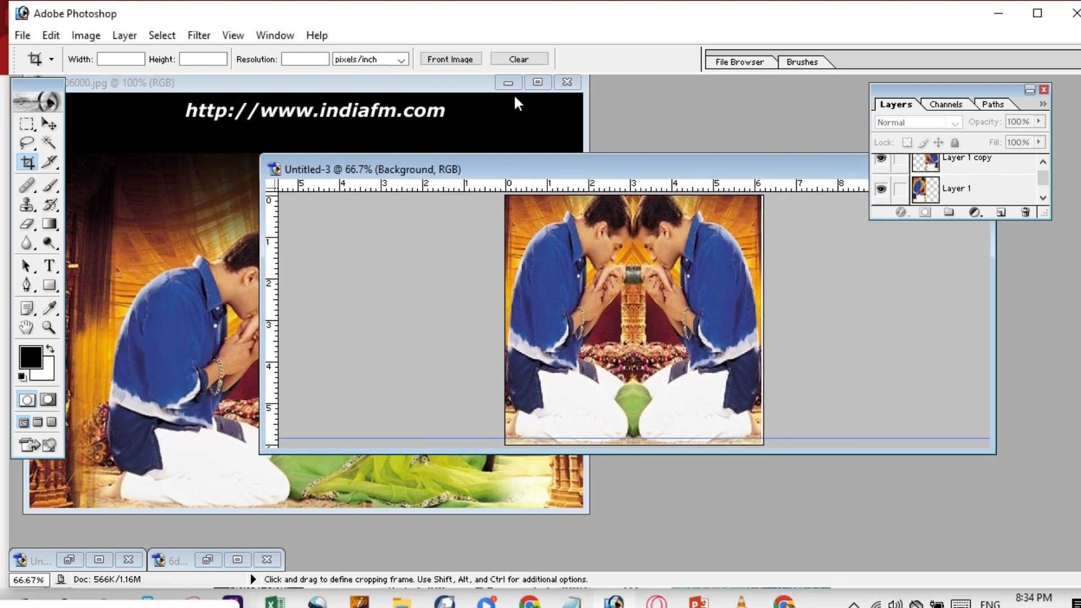
{"action": "left_click", "coordinate": [567, 87]}
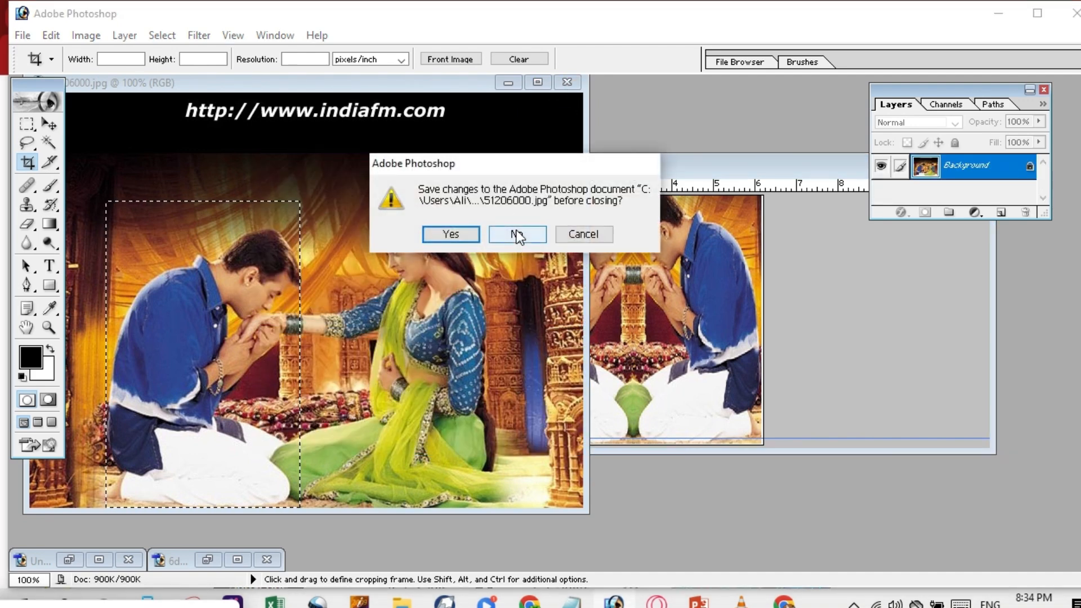
{"action": "left_click", "coordinate": [492, 232]}
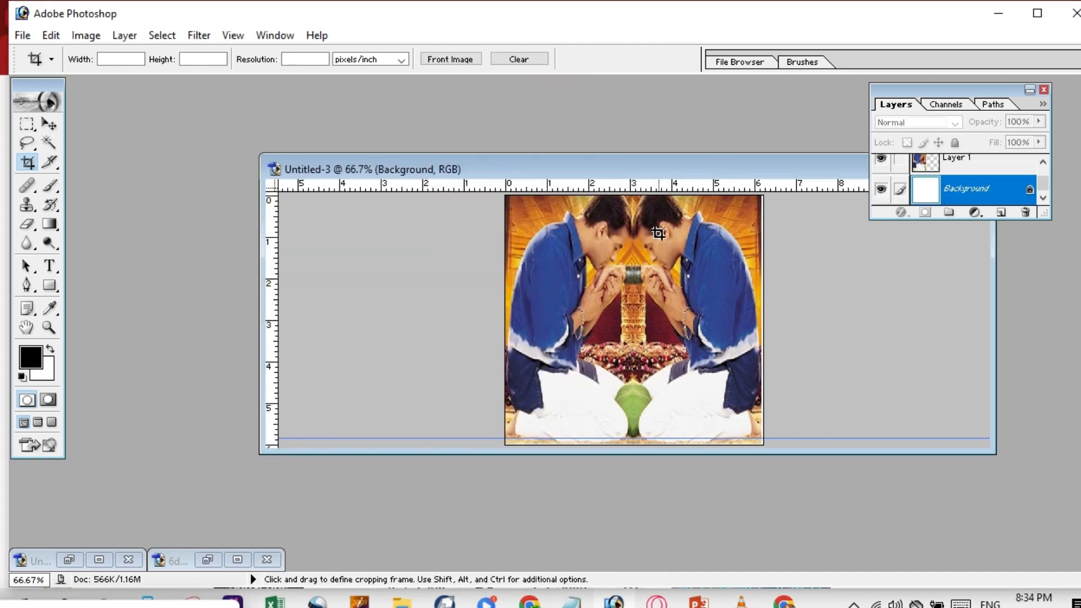
Move the Untitled-3 window to the right and narrow it against the side.
{"action": "left_click", "coordinate": [49, 124]}
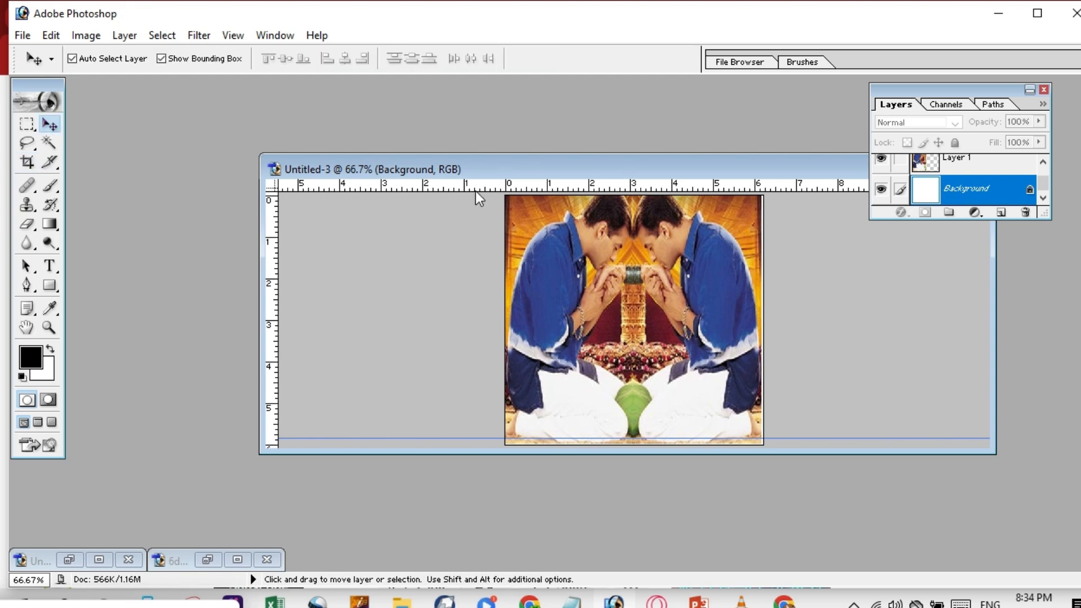
{"action": "left_click_drag", "start_coordinate": [543, 171], "coordinate": [618, 166]}
{"action": "left_click_drag", "start_coordinate": [336, 296], "coordinate": [784, 309]}
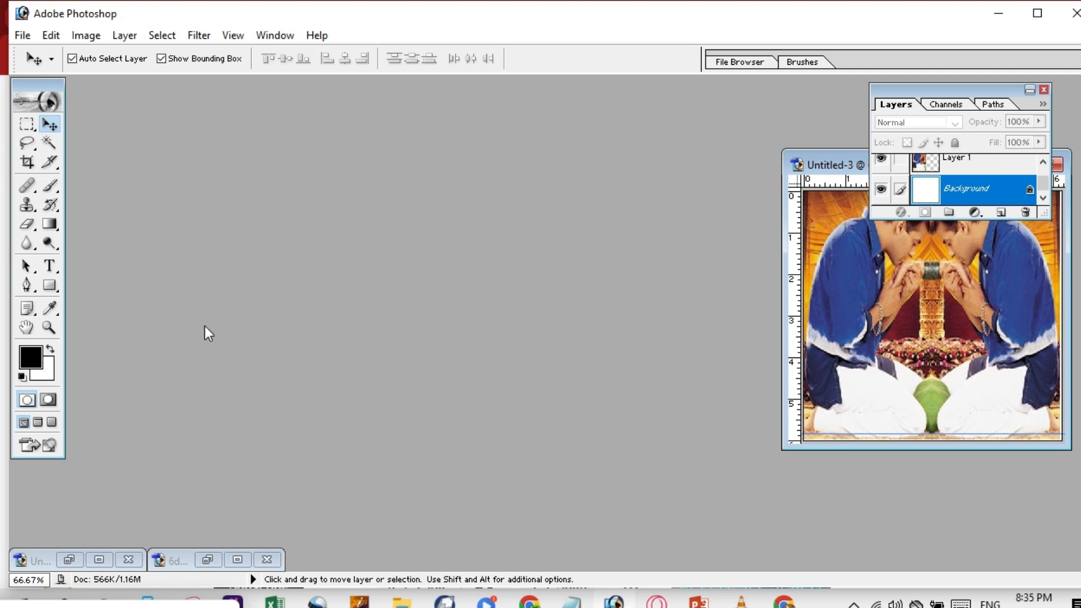
{"action": "double_click", "coordinate": [358, 333]}
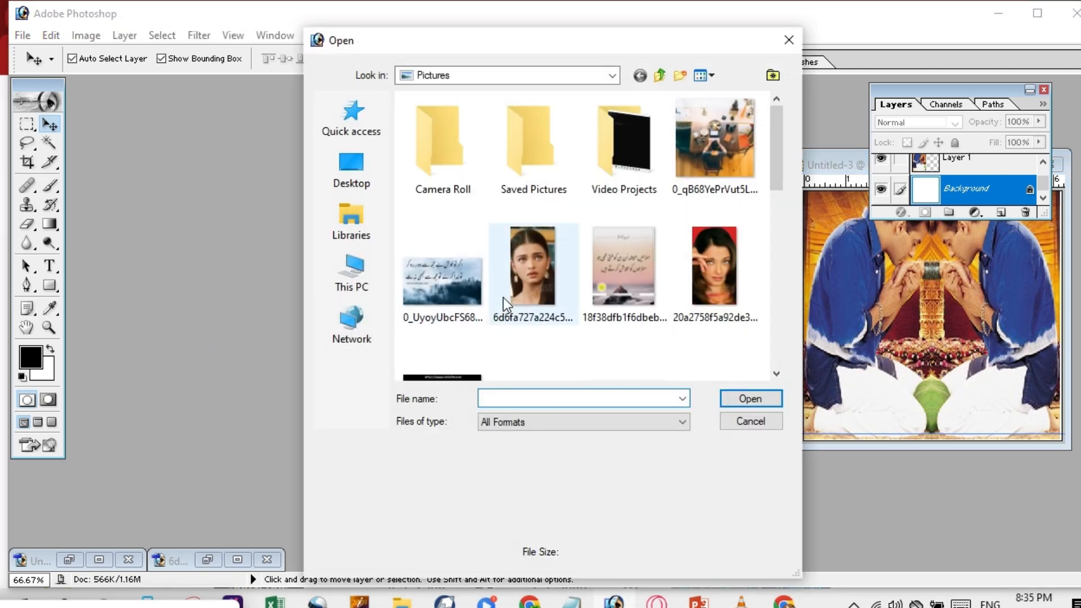
Pick maxresdefault in the Pictures folder and open it.
{"action": "left_click_drag", "start_coordinate": [779, 155], "coordinate": [766, 255]}
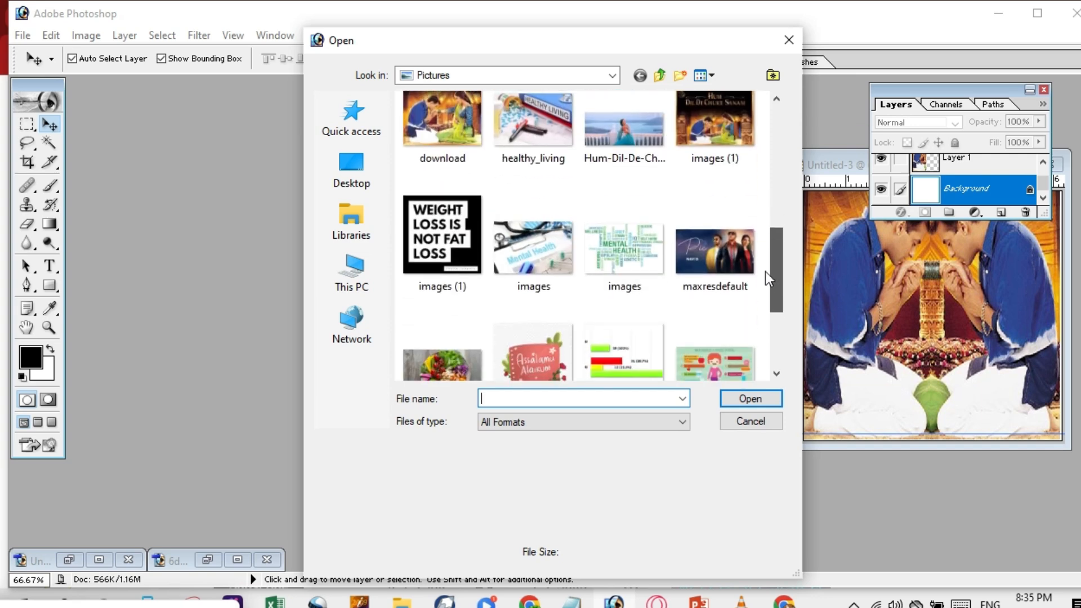
{"action": "left_click", "coordinate": [718, 259]}
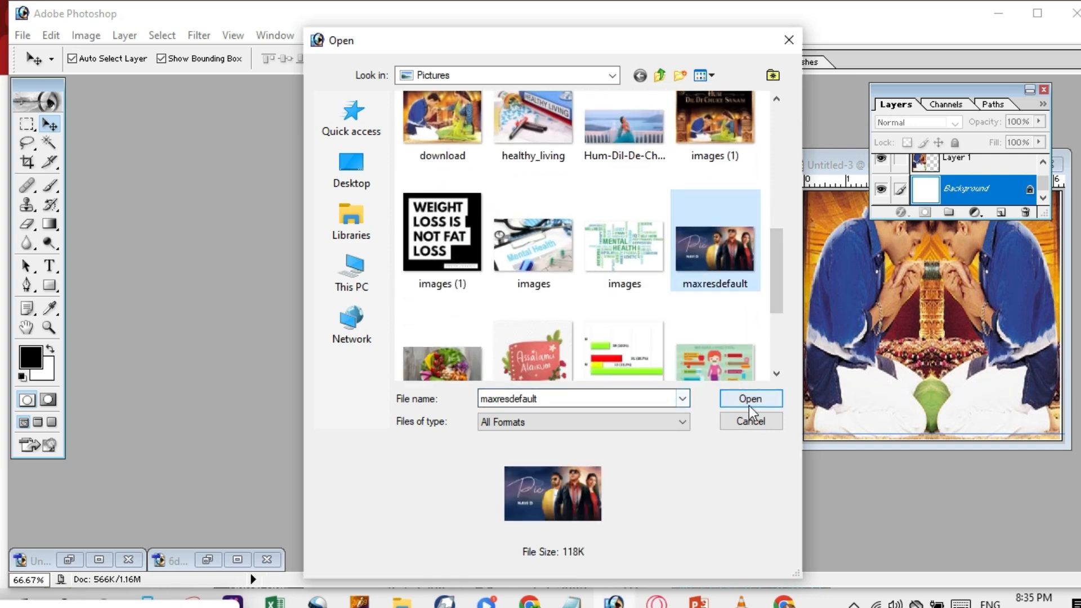
{"action": "left_click", "coordinate": [750, 401]}
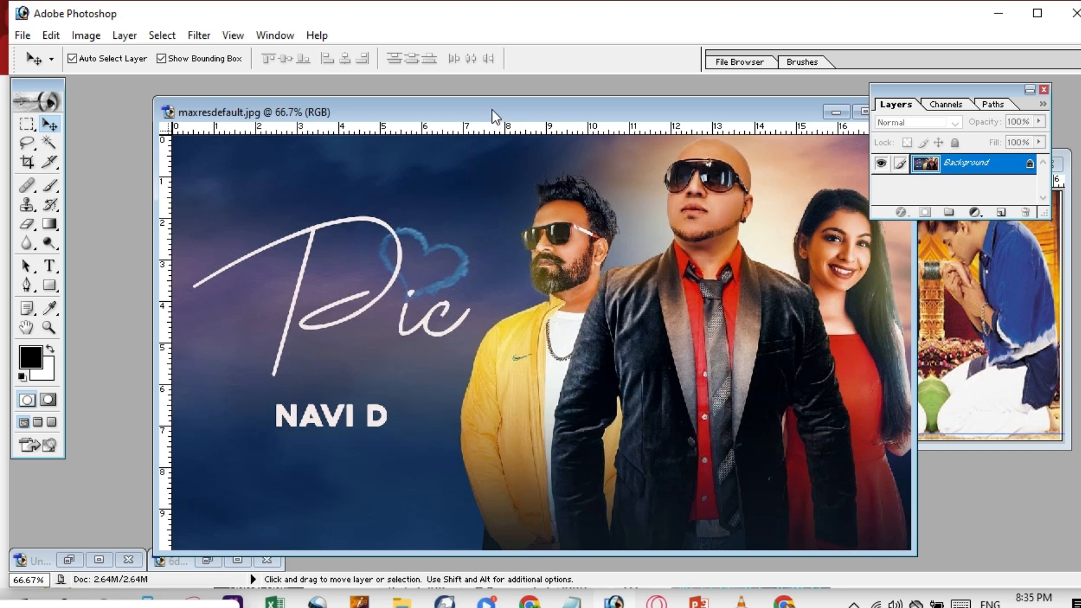
Select the poster's right side, from the bald man's head to the bottom-right corner, with the Rectangular Marquee.
{"action": "left_click_drag", "start_coordinate": [498, 113], "coordinate": [405, 89]}
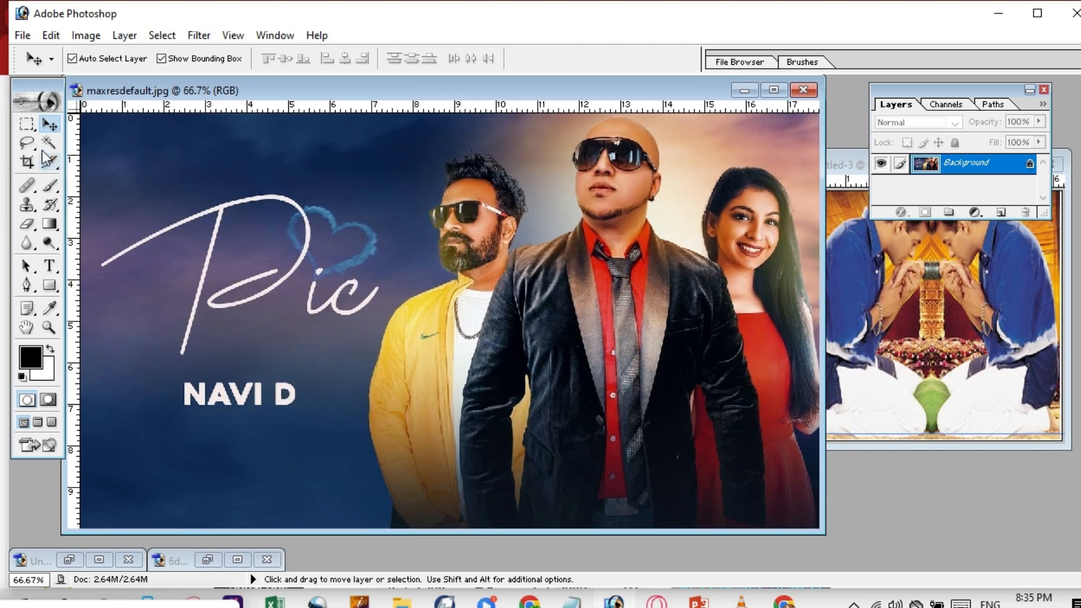
{"action": "left_click", "coordinate": [27, 124]}
{"action": "left_click", "coordinate": [35, 134]}
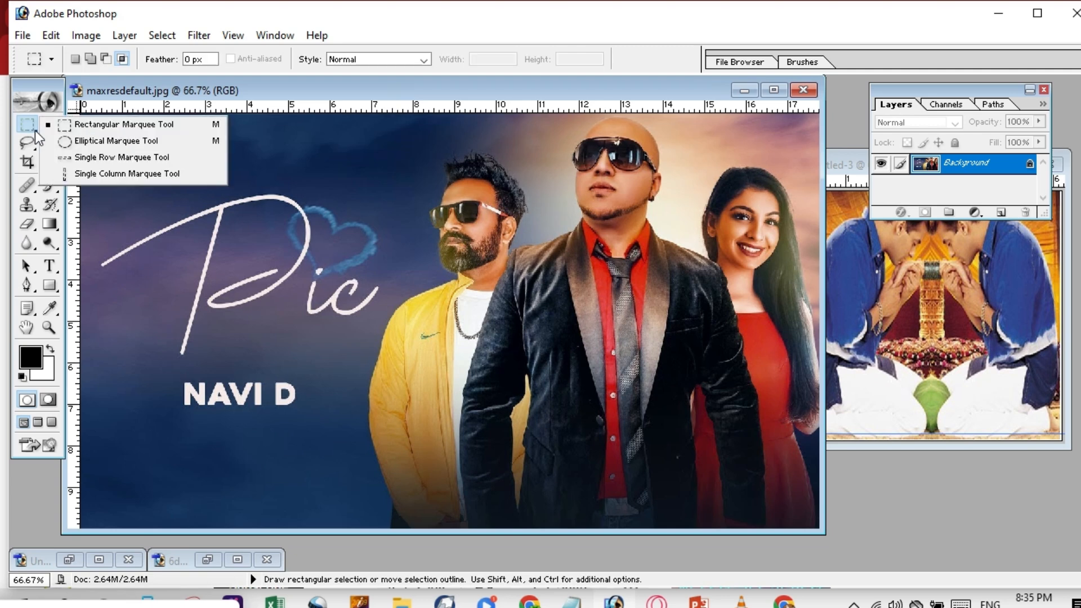
{"action": "left_click", "coordinate": [107, 128]}
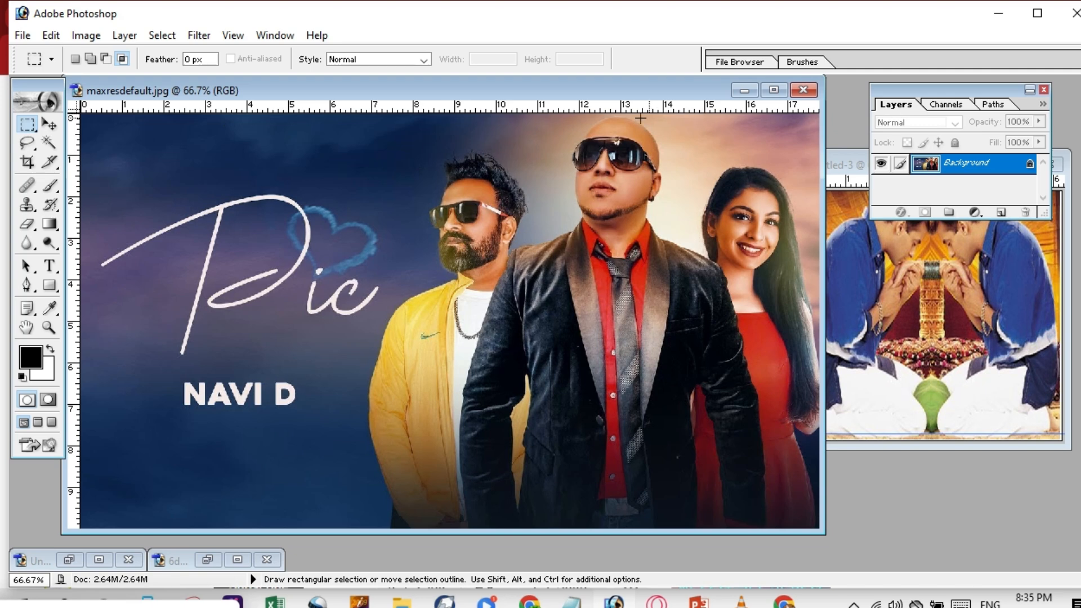
{"action": "left_click_drag", "start_coordinate": [614, 113], "coordinate": [663, 106]}
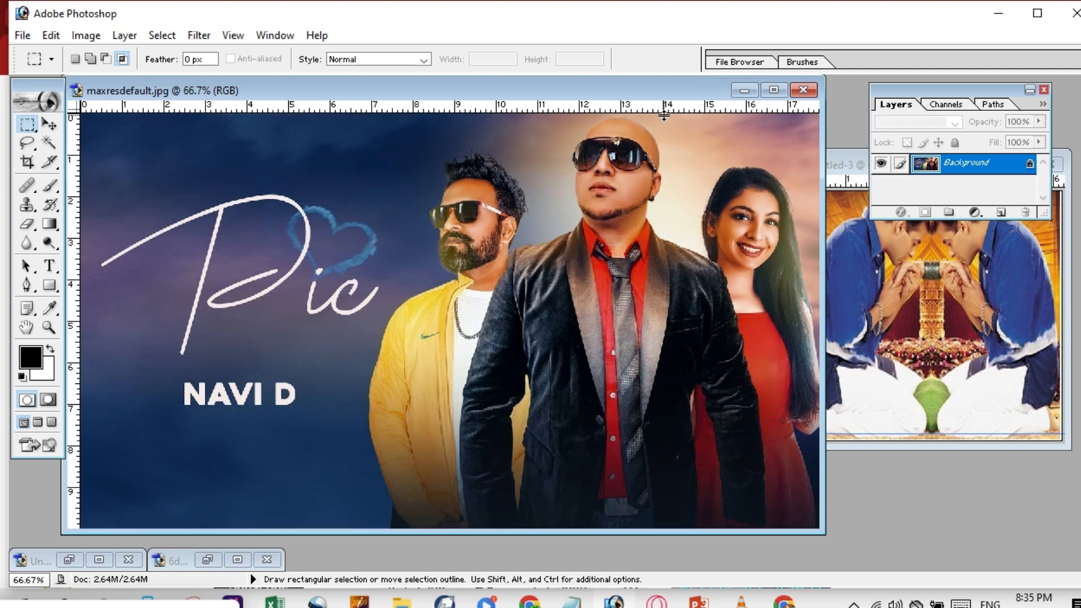
{"action": "right_click", "coordinate": [35, 131]}
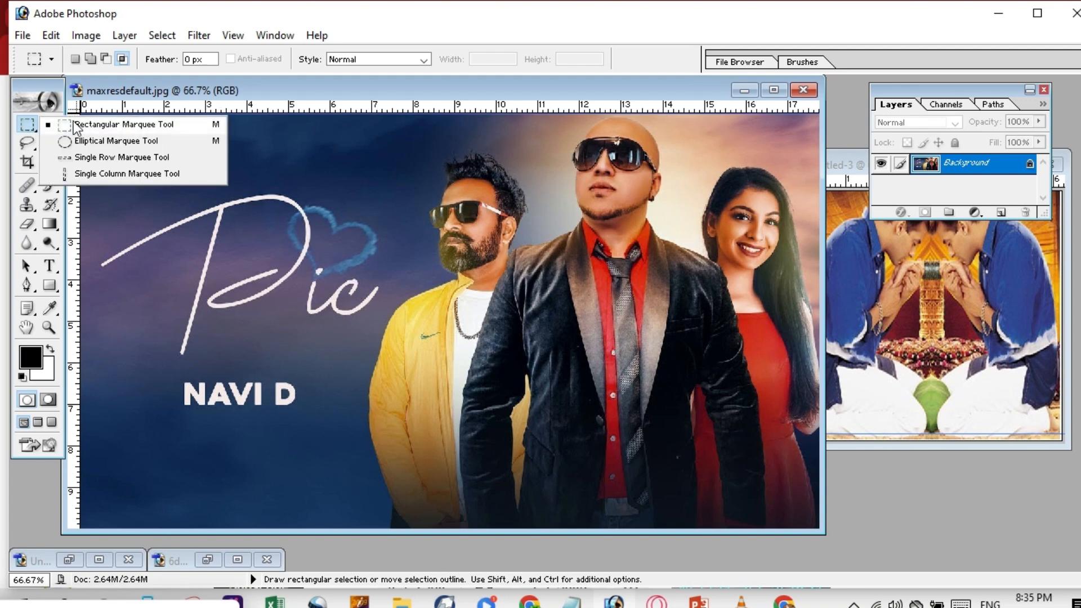
{"action": "left_click", "coordinate": [87, 120]}
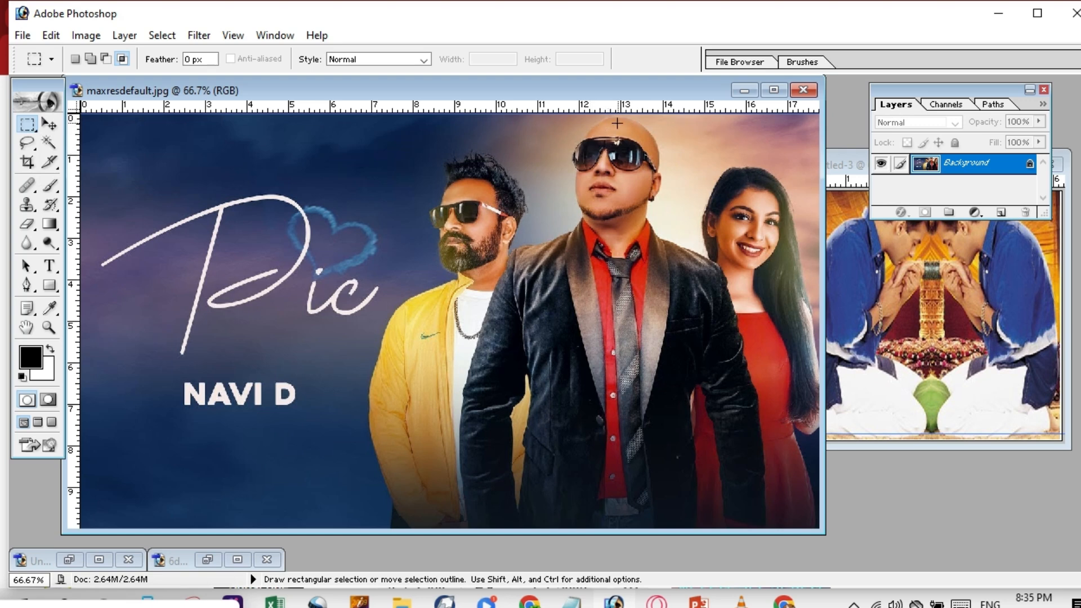
{"action": "left_click_drag", "start_coordinate": [665, 243], "coordinate": [675, 272]}
{"action": "left_click_drag", "start_coordinate": [752, 463], "coordinate": [820, 529]}
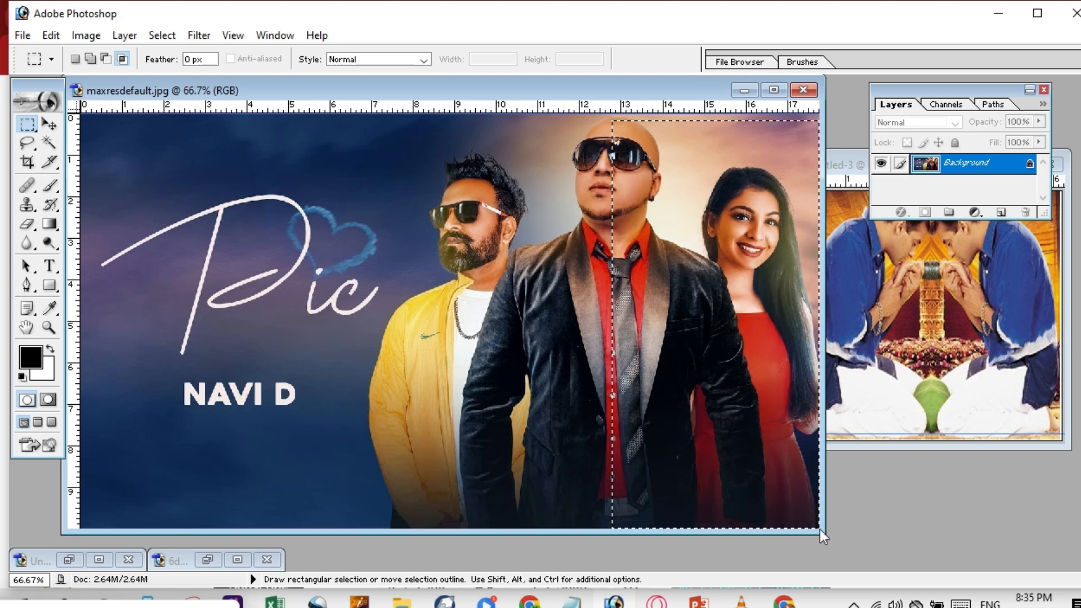
{"action": "key", "text": "Left"}
{"action": "key", "text": "Left"}
{"action": "key", "text": "Left"}
{"action": "key", "text": "Left"}
{"action": "key", "text": "Left"}
{"action": "key", "text": "Left"}
{"action": "key", "text": "Left"}
{"action": "key", "text": "Left"}
{"action": "key", "text": "Left"}
{"action": "key", "text": "Left"}
{"action": "key", "text": "Left"}
{"action": "key", "text": "Left"}
{"action": "key", "text": "Left"}
{"action": "key", "text": "Left"}
{"action": "key", "text": "Left"}
{"action": "key", "text": "Left"}
{"action": "key", "text": "Left"}
{"action": "key", "text": "Left"}
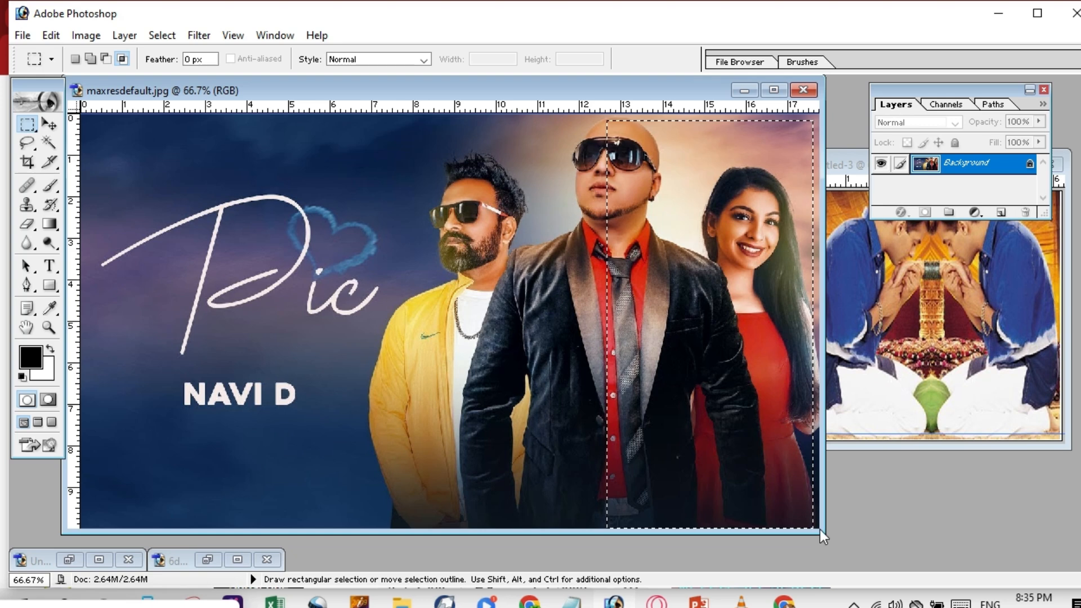
{"action": "key", "text": "Left"}
{"action": "key", "text": "Left"}
{"action": "key", "text": "Left"}
{"action": "key", "text": "Left"}
{"action": "key", "text": "Left"}
{"action": "key", "text": "Left"}
{"action": "key", "text": "Left"}
{"action": "key", "text": "Left"}
{"action": "key", "text": "Left"}
{"action": "key", "text": "Left"}
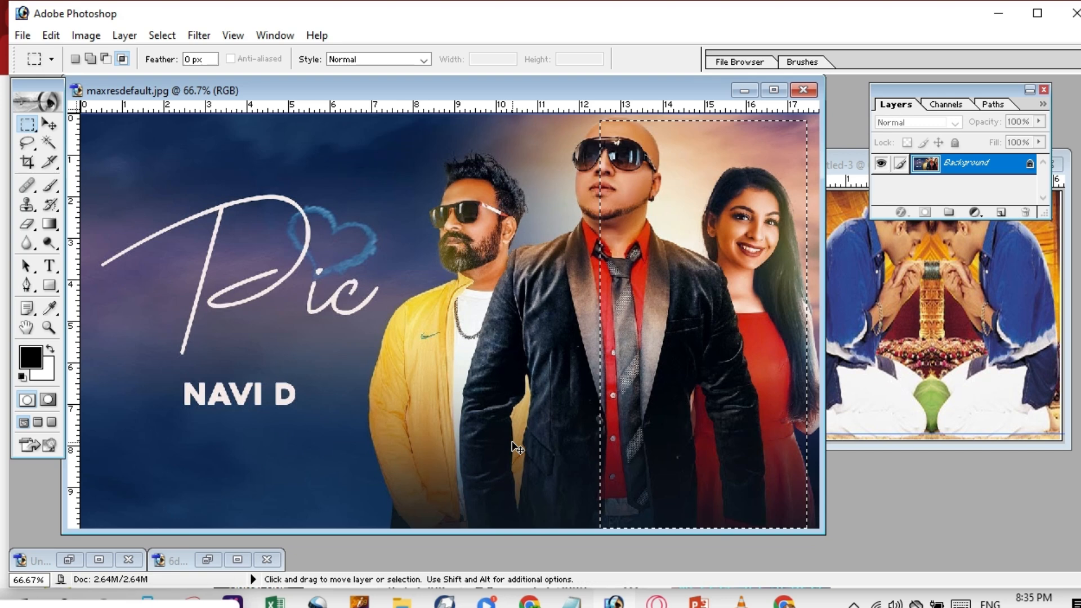
Create a new white 1280 x 720 document using the HDTV 720P preset.
{"action": "key", "text": "ctrl+n"}
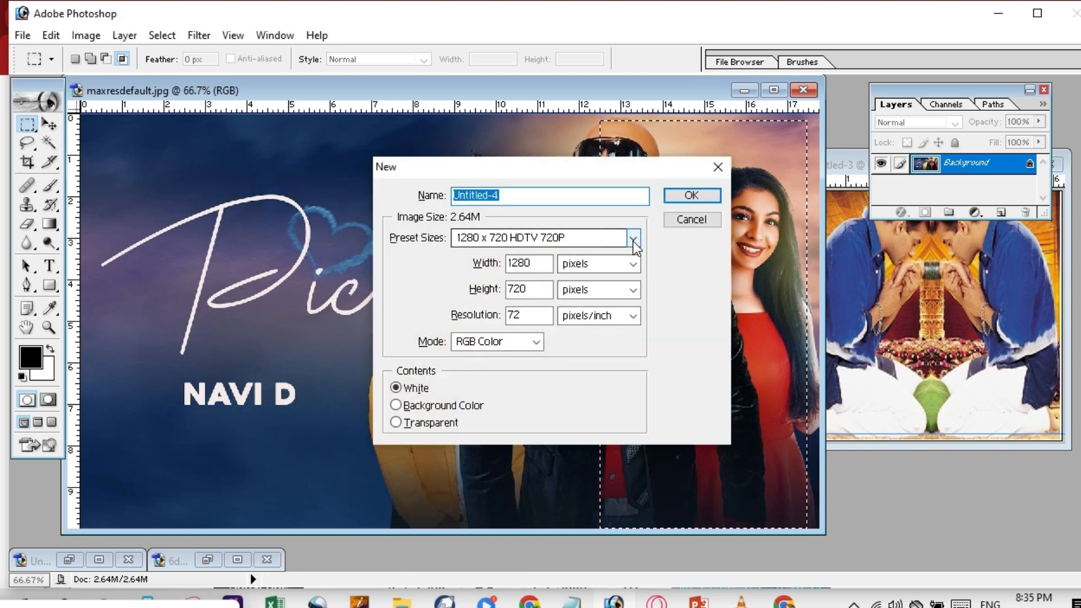
{"action": "left_click", "coordinate": [634, 239]}
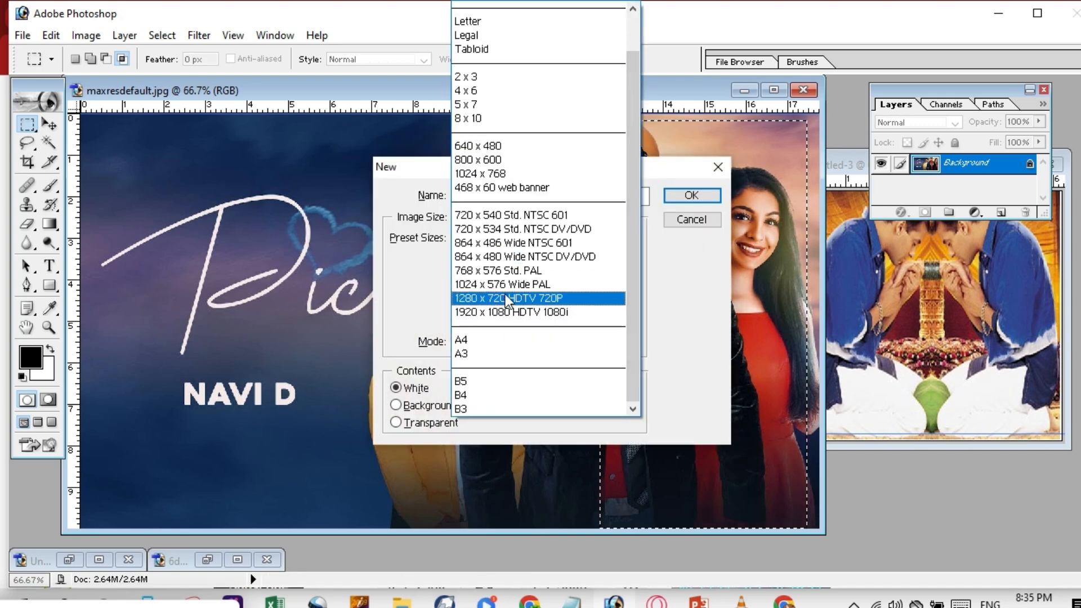
{"action": "left_click", "coordinate": [510, 298]}
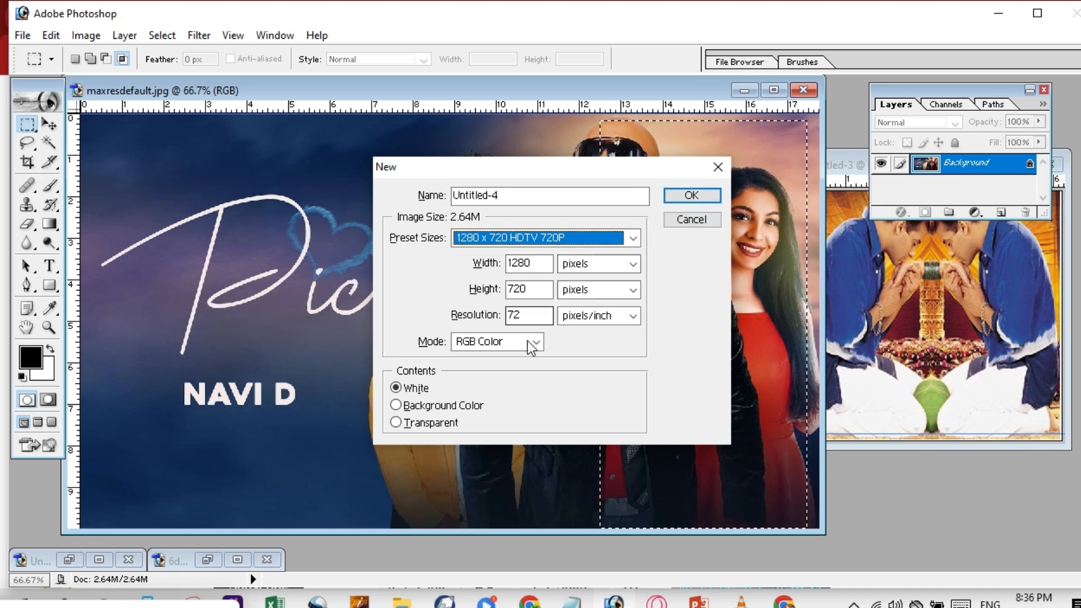
{"action": "left_click", "coordinate": [688, 196]}
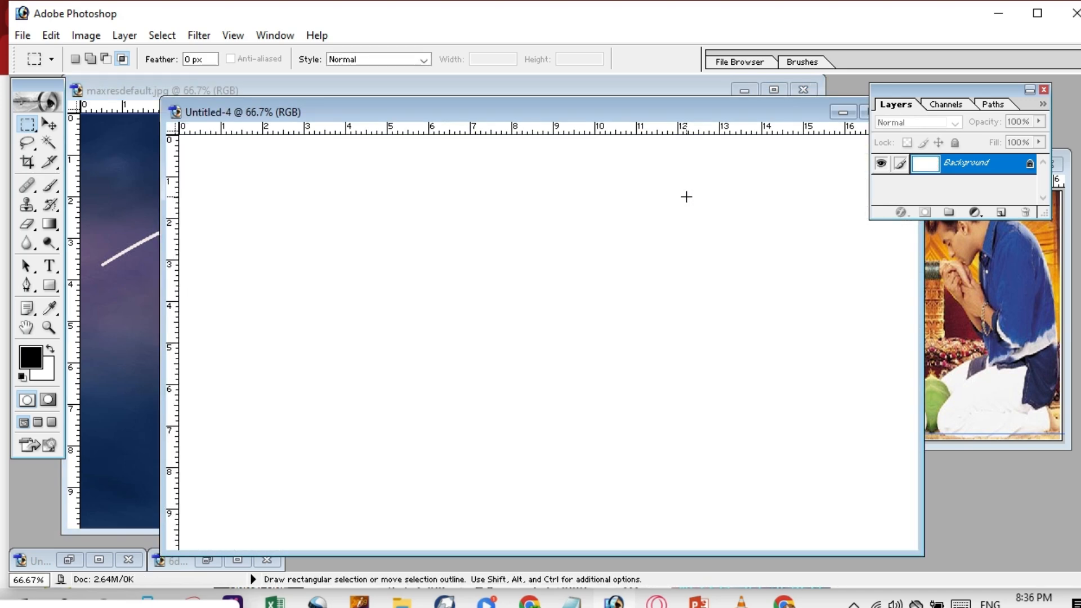
Drag the selected bald man and woman from maxresdefault into Untitled-4.
{"action": "left_click_drag", "start_coordinate": [446, 111], "coordinate": [1001, 104]}
{"action": "left_click", "coordinate": [644, 191]}
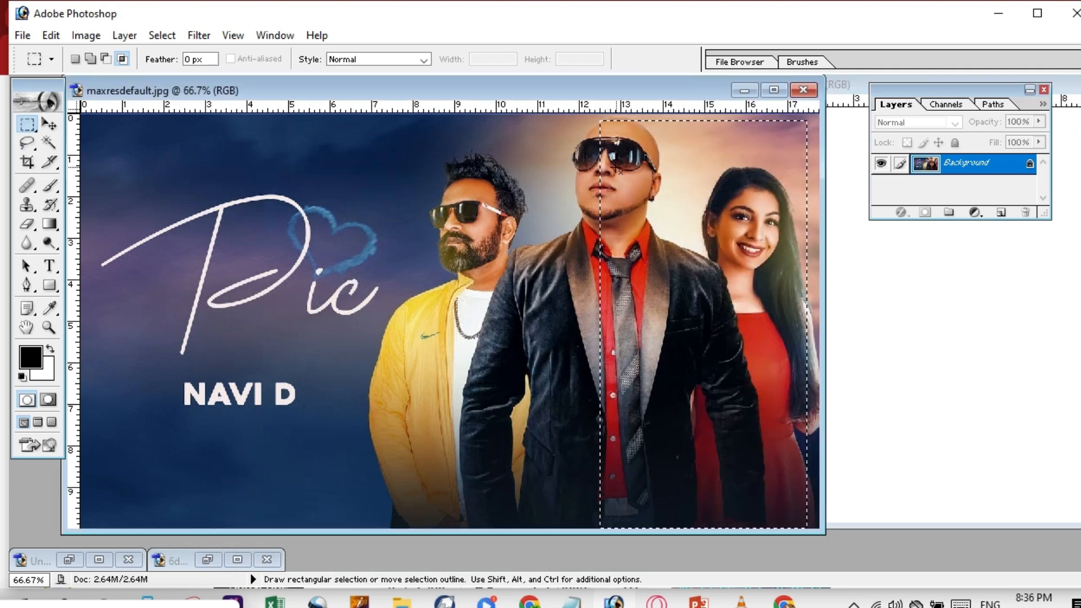
{"action": "left_click", "coordinate": [50, 124]}
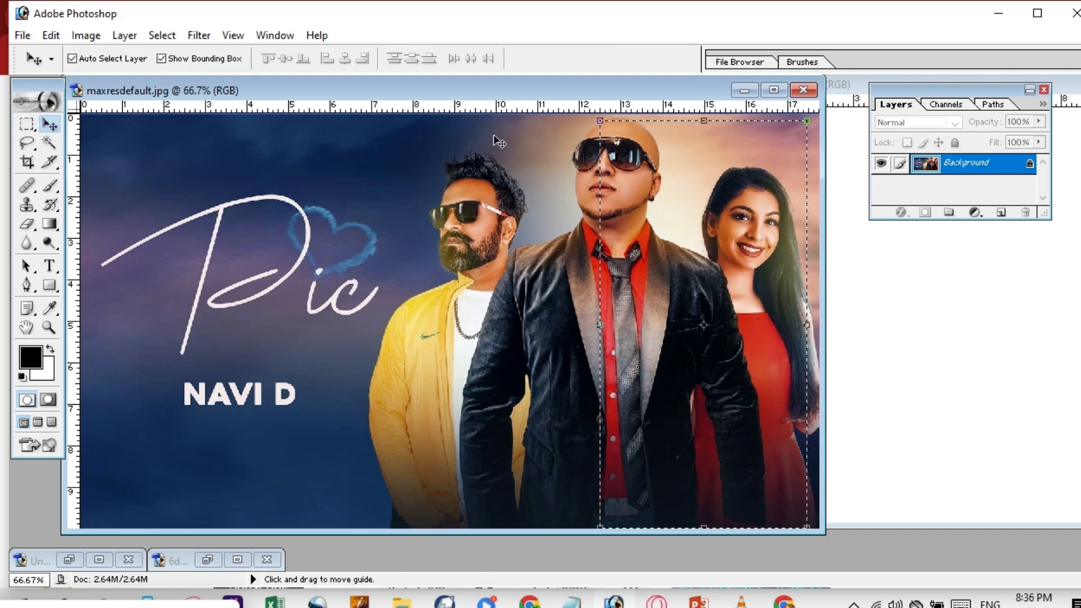
{"action": "left_click_drag", "start_coordinate": [619, 186], "coordinate": [849, 226]}
{"action": "left_click_drag", "start_coordinate": [932, 242], "coordinate": [944, 257]}
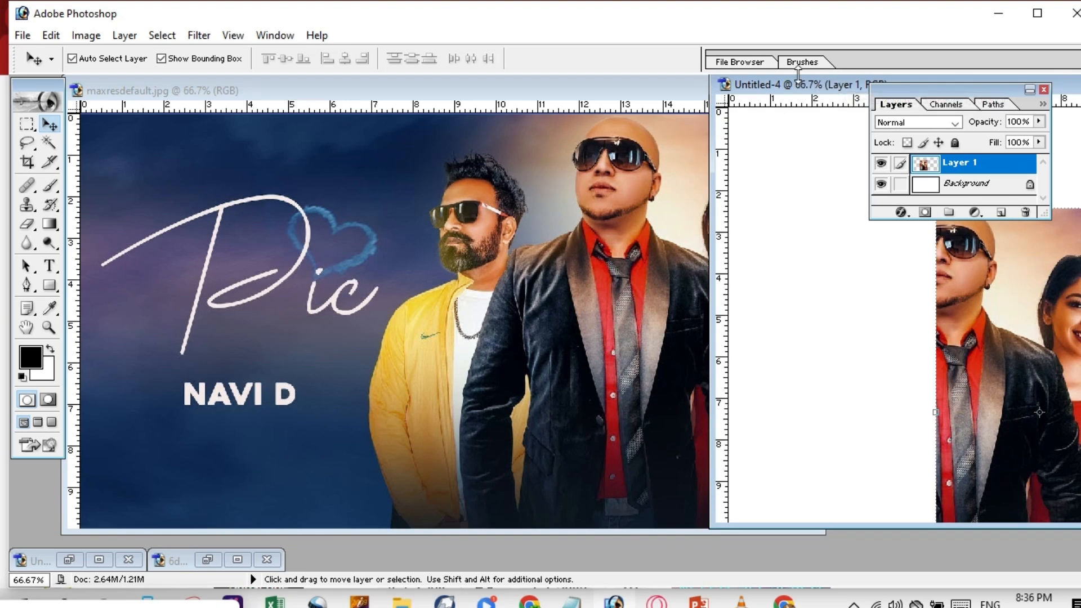
Set the pasted photo against the canvas's right edge and stretch it to 101.7% height.
{"action": "left_click_drag", "start_coordinate": [798, 85], "coordinate": [509, 80]}
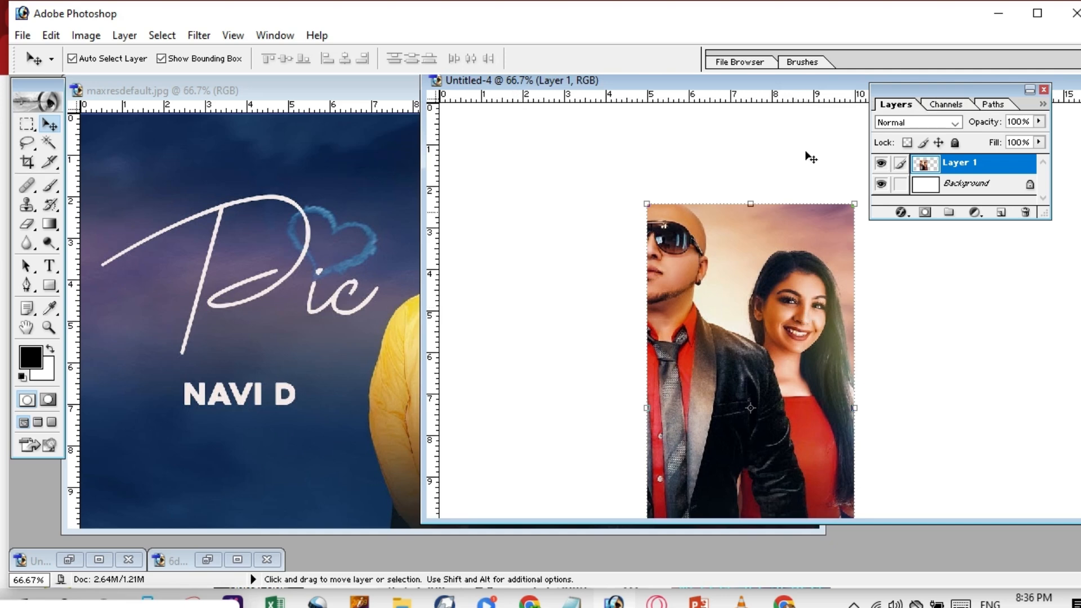
{"action": "left_click_drag", "start_coordinate": [739, 83], "coordinate": [362, 85]}
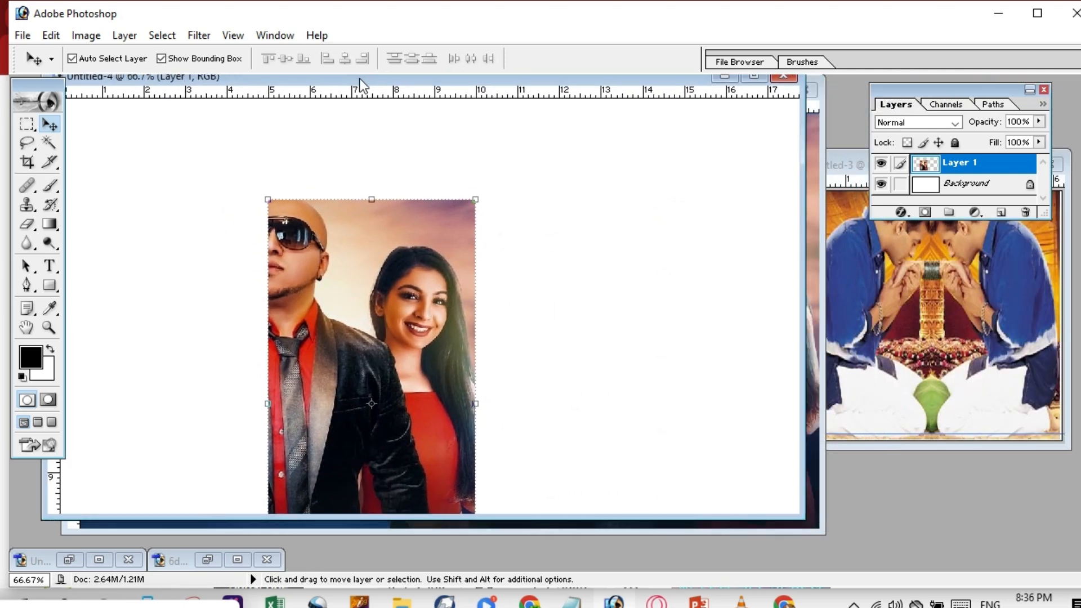
{"action": "left_click_drag", "start_coordinate": [384, 259], "coordinate": [705, 159]}
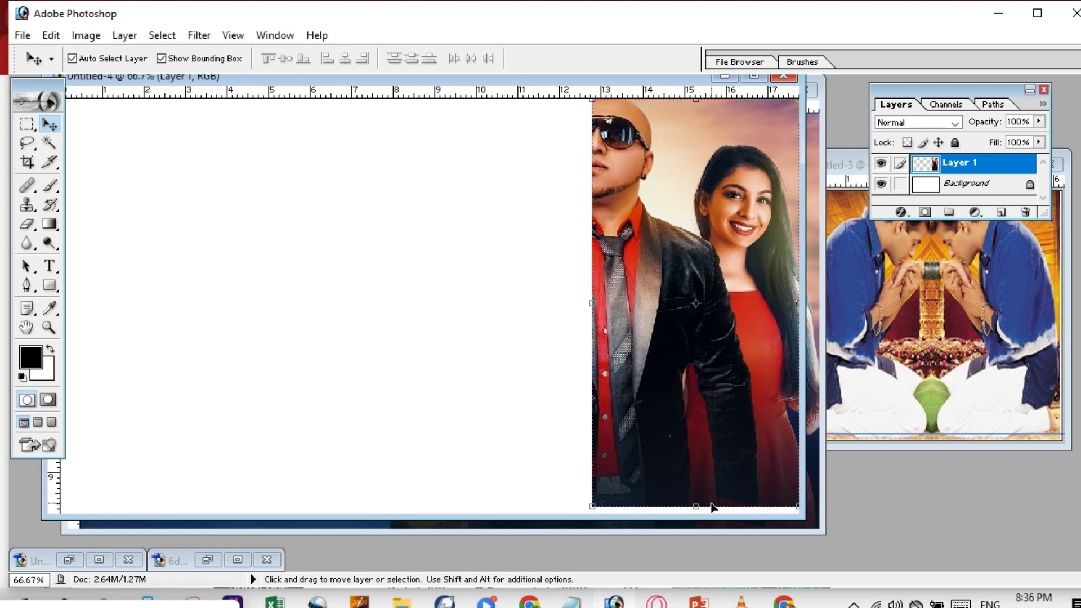
{"action": "left_click_drag", "start_coordinate": [696, 506], "coordinate": [696, 514]}
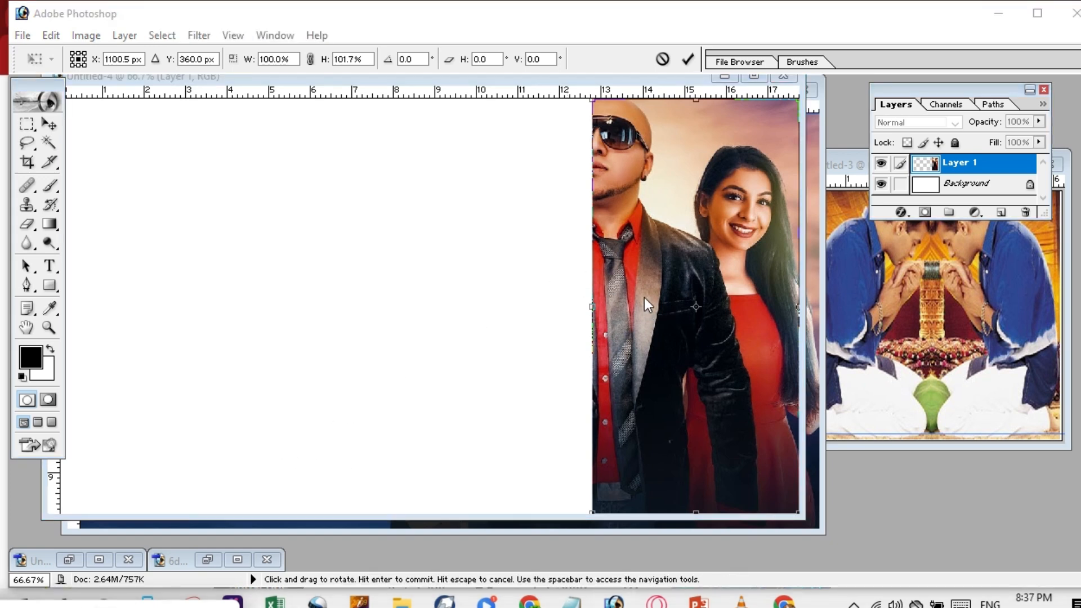
Keep Layer 1 at X 1100.5 px on the right edge and apply the 101.7% stretch.
{"action": "left_click", "coordinate": [645, 299]}
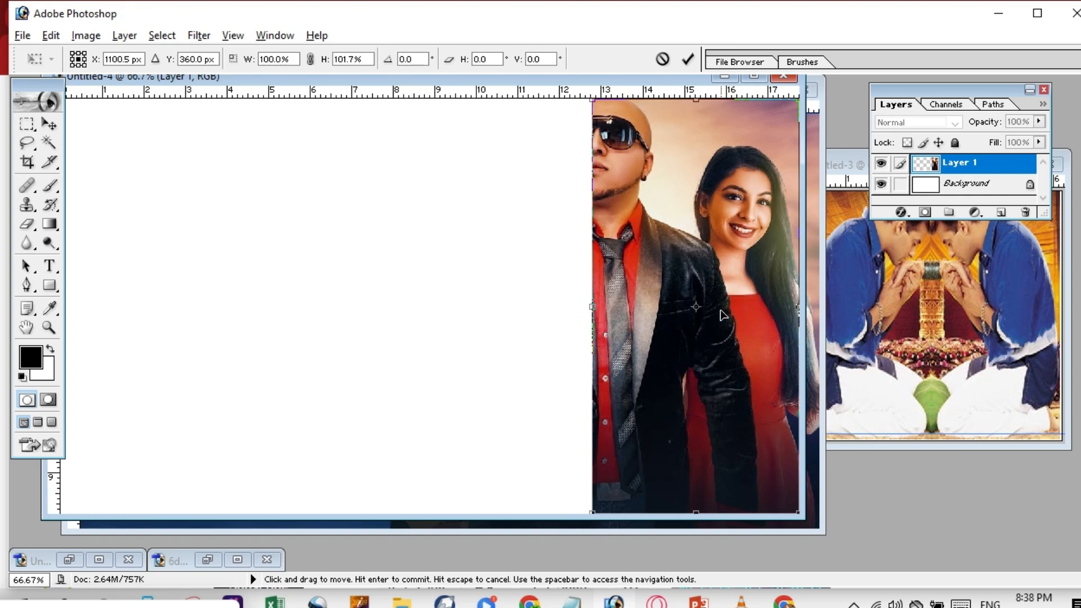
{"action": "mouse_move", "coordinate": [704, 278]}
{"action": "left_mouse_down"}
{"action": "mouse_move", "coordinate": [646, 283]}
{"action": "mouse_move", "coordinate": [704, 281]}
{"action": "left_mouse_up"}
{"action": "mouse_move", "coordinate": [685, 289]}
{"action": "left_mouse_down"}
{"action": "mouse_move", "coordinate": [674, 289]}
{"action": "mouse_move", "coordinate": [685, 290]}
{"action": "left_mouse_up"}
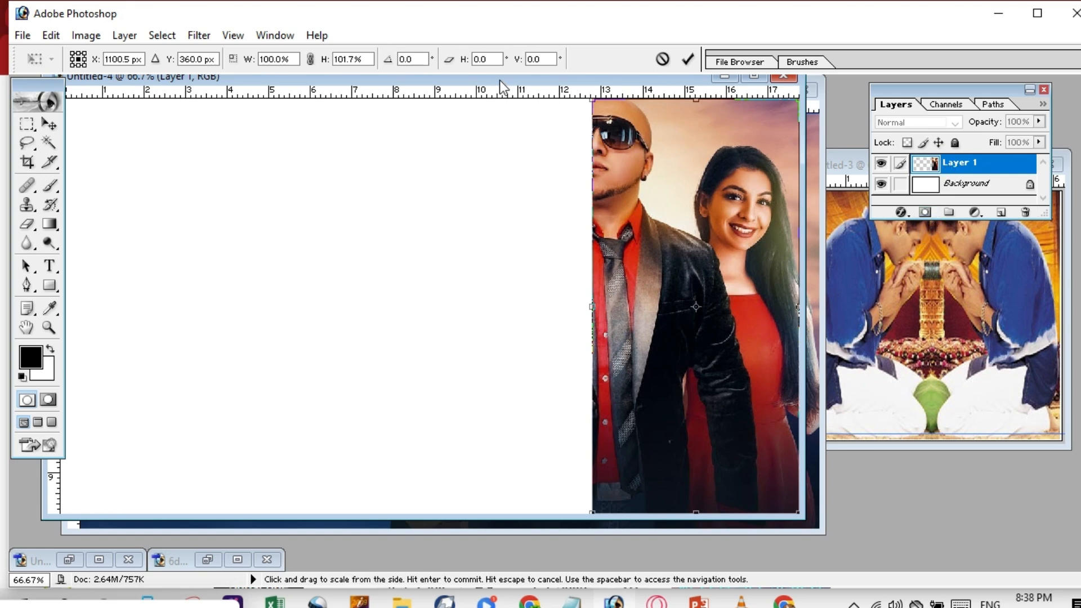
{"action": "left_click", "coordinate": [49, 123]}
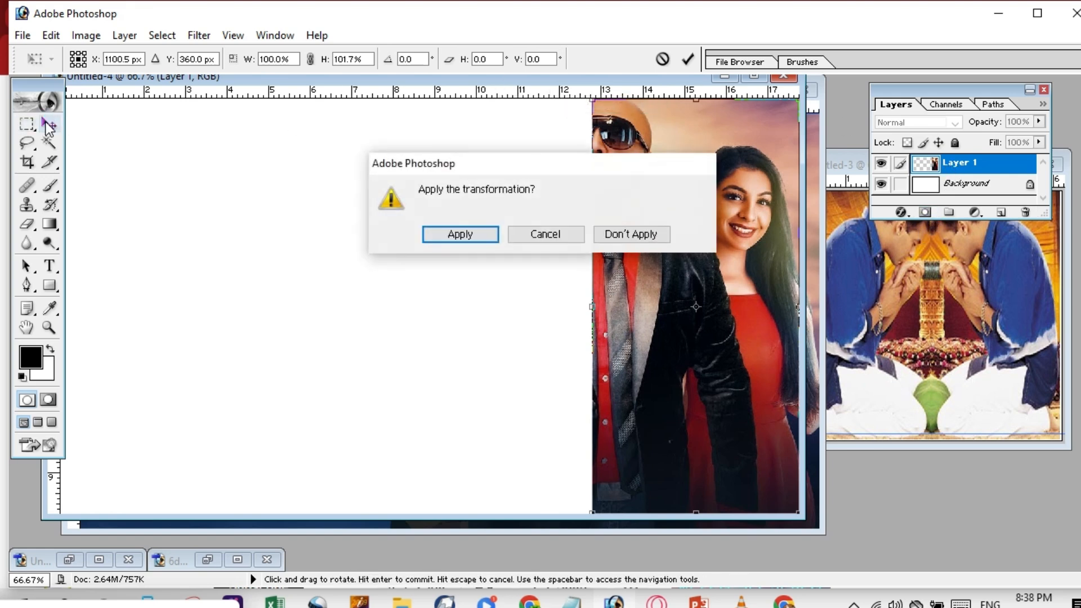
{"action": "left_click", "coordinate": [469, 232]}
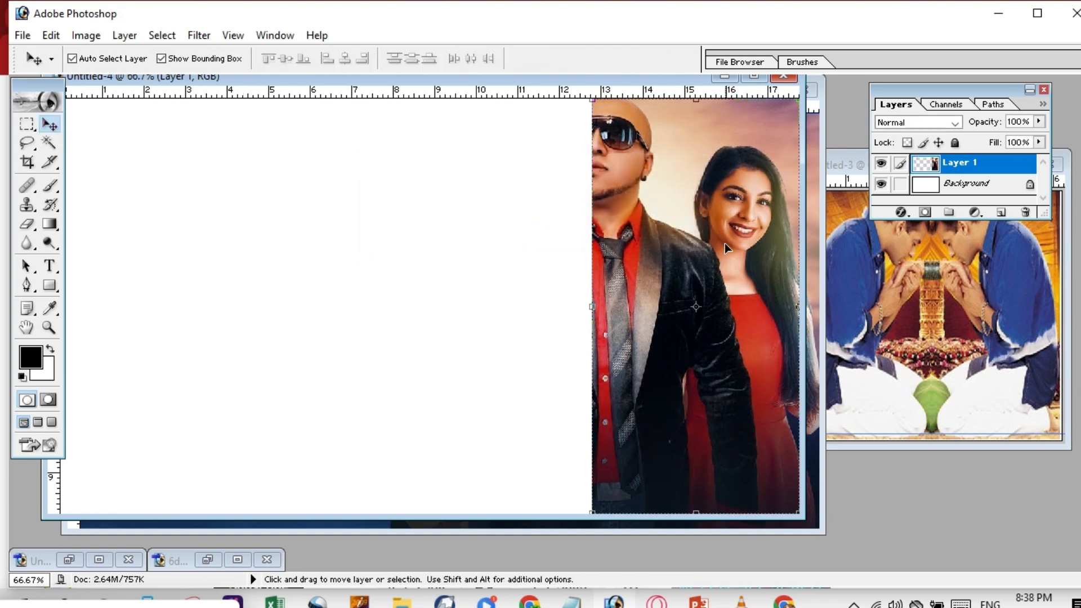
Alt-drag a copy of the photo, flip it horizontally, and slide it left until the faces join.
{"action": "left_click_drag", "start_coordinate": [728, 229], "coordinate": [531, 230], "text": "alt"}
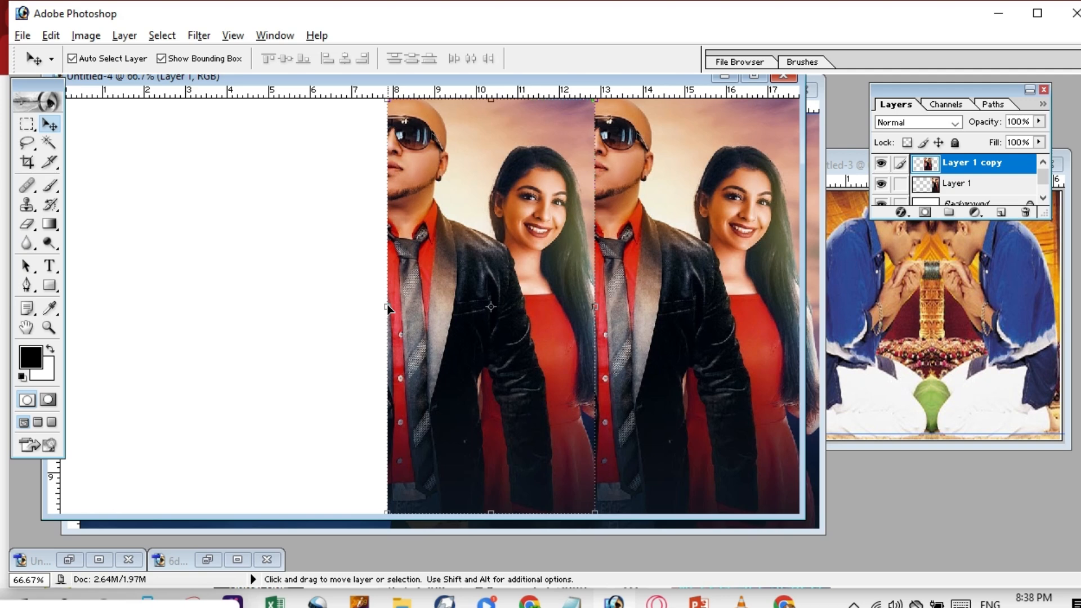
{"action": "key", "text": "ctrl+t"}
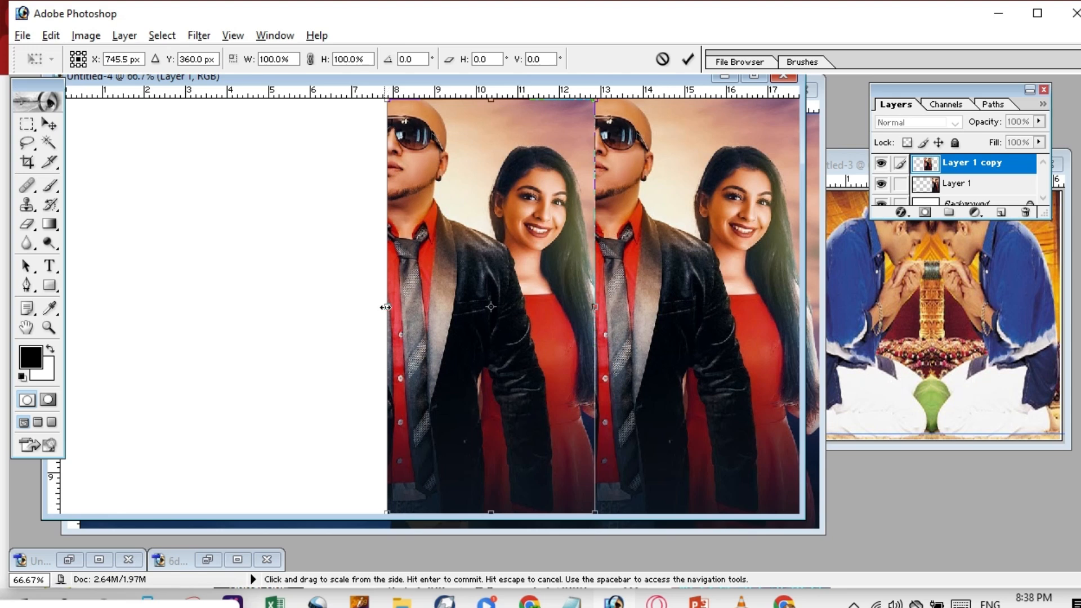
{"action": "left_click_drag", "start_coordinate": [385, 305], "coordinate": [794, 313]}
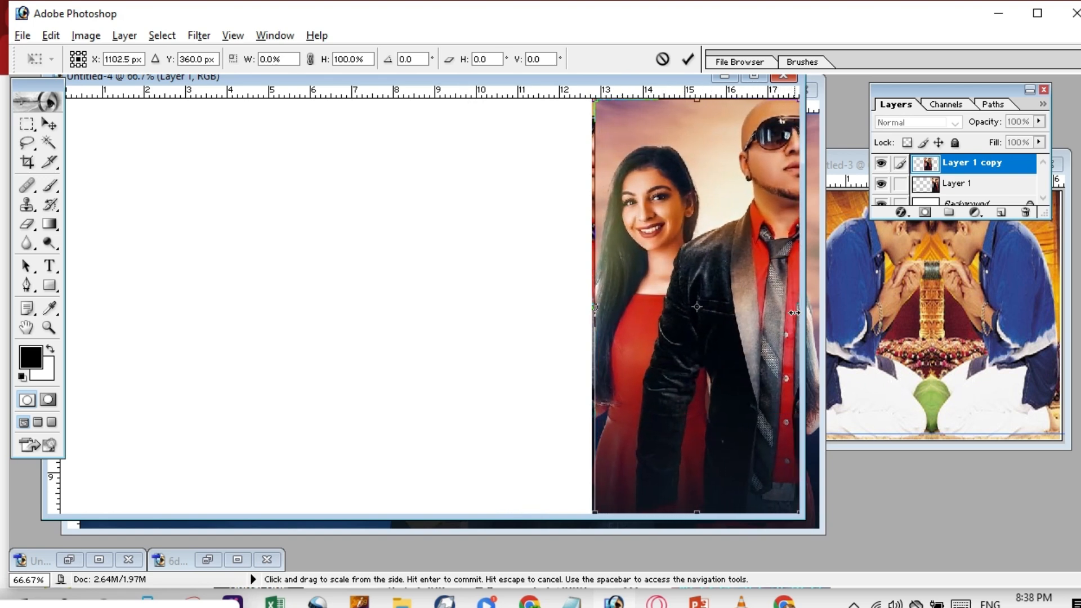
{"action": "key", "text": "Left"}
{"action": "key", "text": "Left"}
{"action": "key", "text": "Left"}
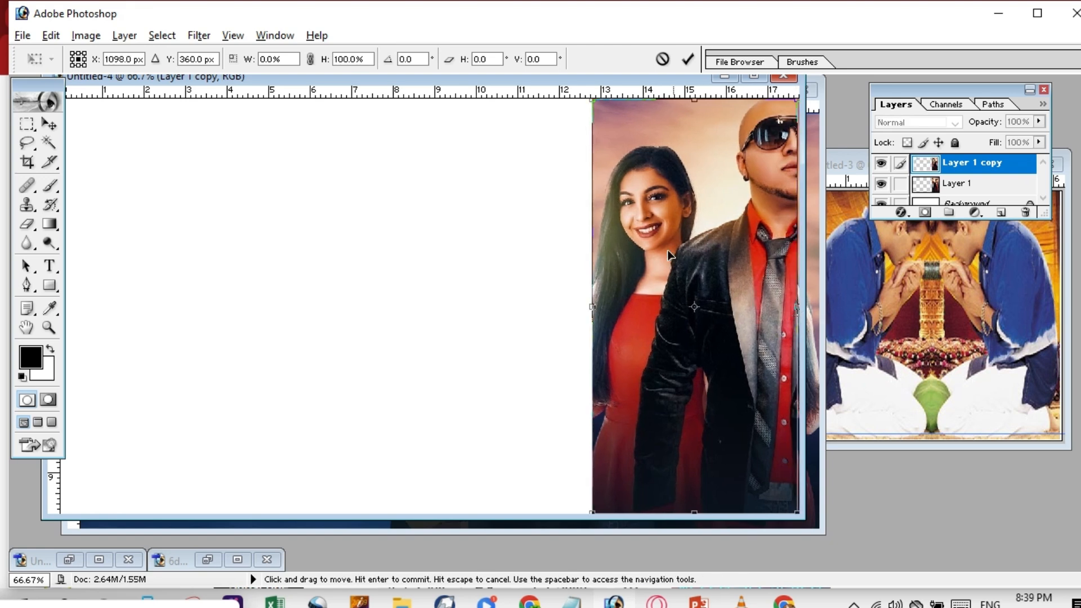
{"action": "left_click_drag", "start_coordinate": [668, 256], "coordinate": [501, 268]}
{"action": "mouse_move", "coordinate": [471, 268]}
{"action": "left_mouse_down"}
{"action": "mouse_move", "coordinate": [451, 269]}
{"action": "mouse_move", "coordinate": [479, 265]}
{"action": "mouse_move", "coordinate": [468, 258]}
{"action": "left_mouse_up"}
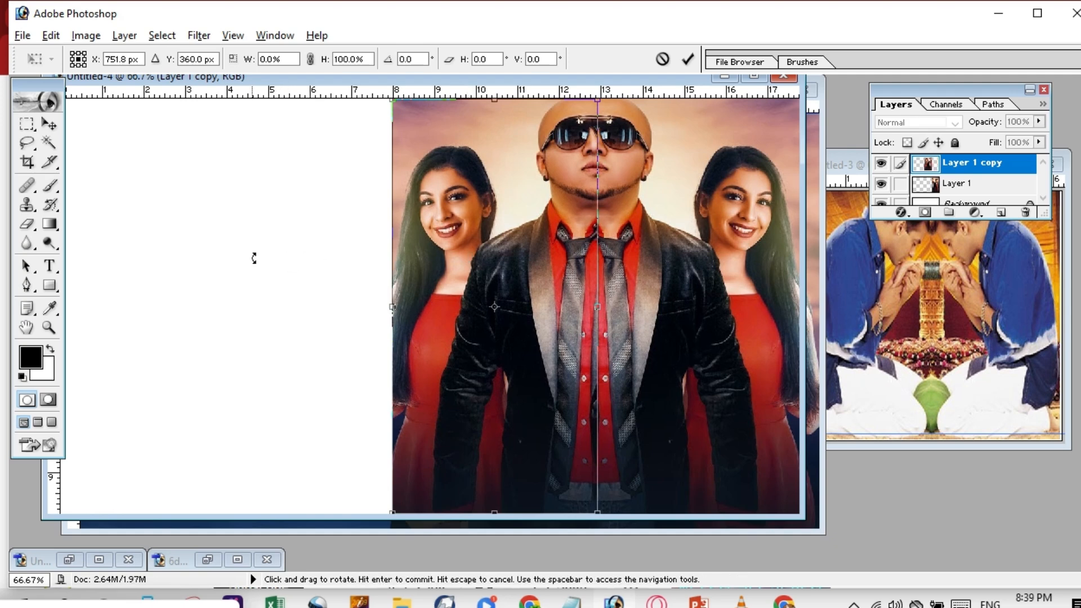
{"action": "left_click", "coordinate": [50, 122]}
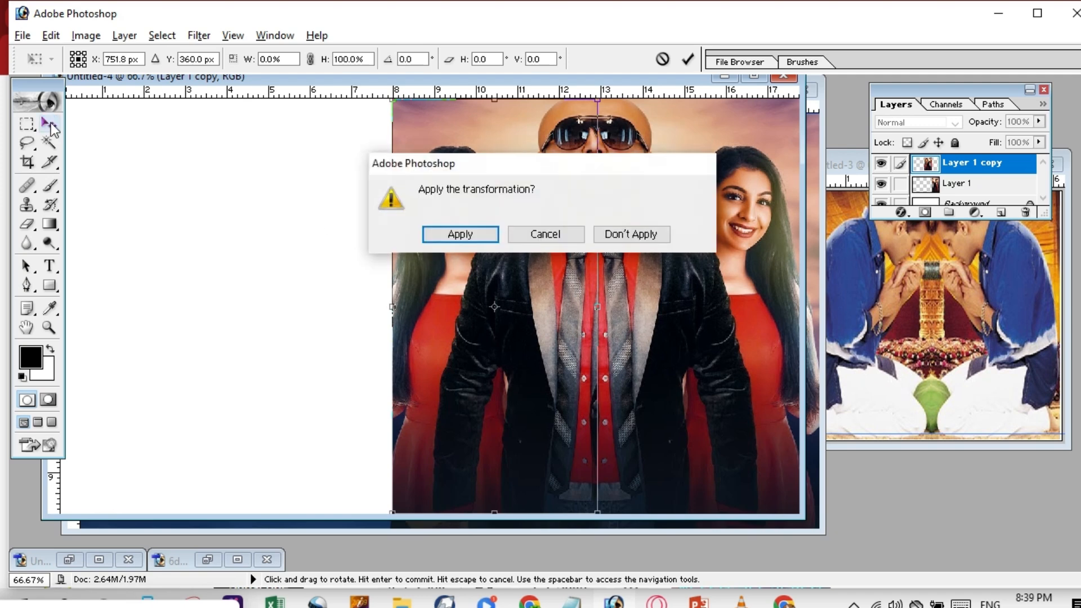
Apply the mirrored copy's pending flip transformation.
{"action": "left_click", "coordinate": [531, 241]}
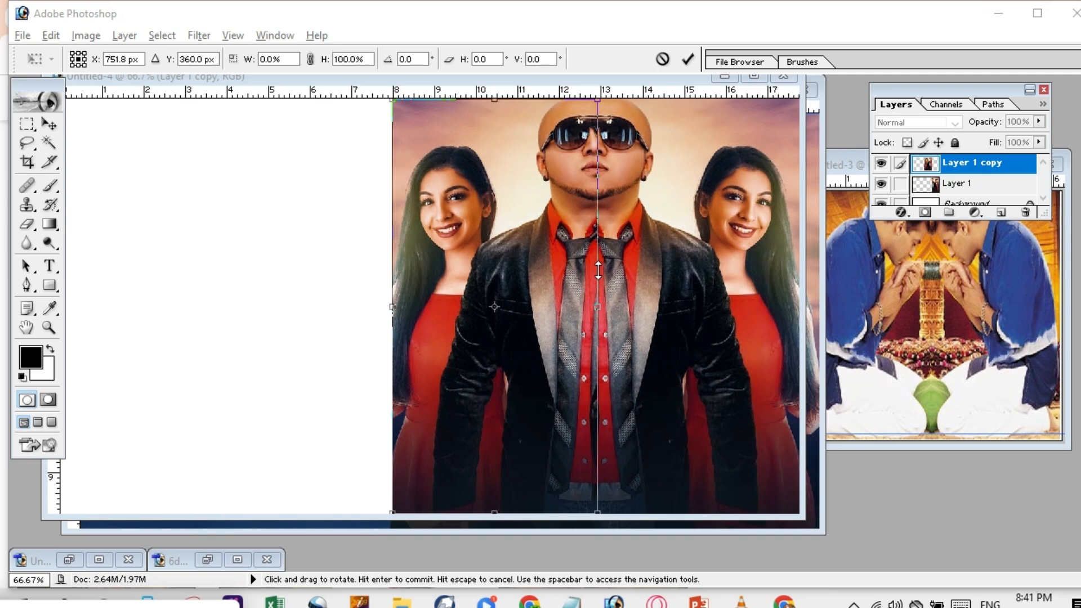
{"action": "left_click", "coordinate": [308, 271]}
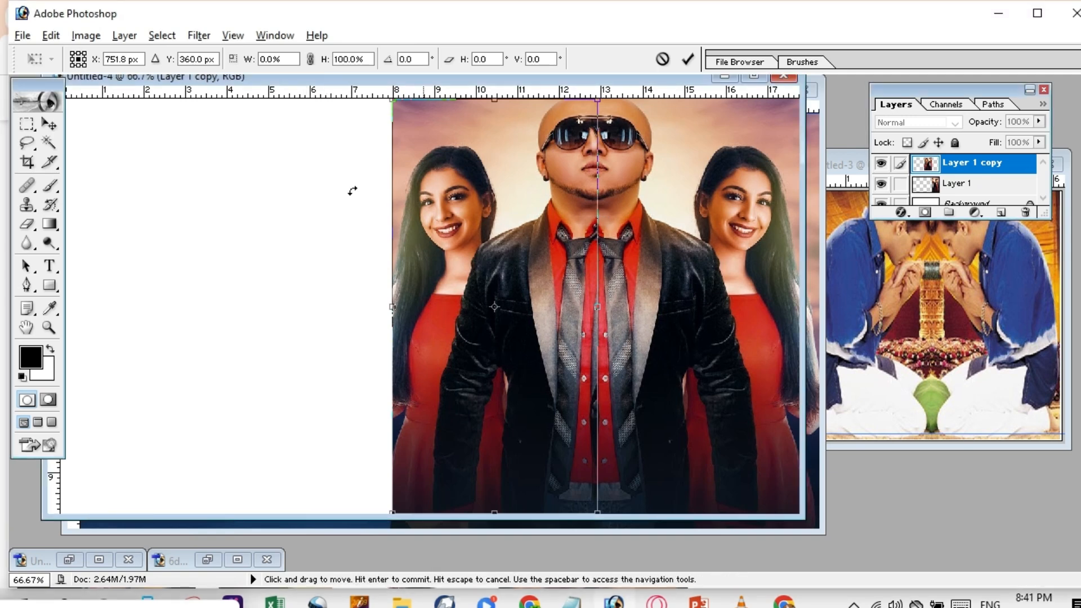
{"action": "left_click", "coordinate": [22, 35]}
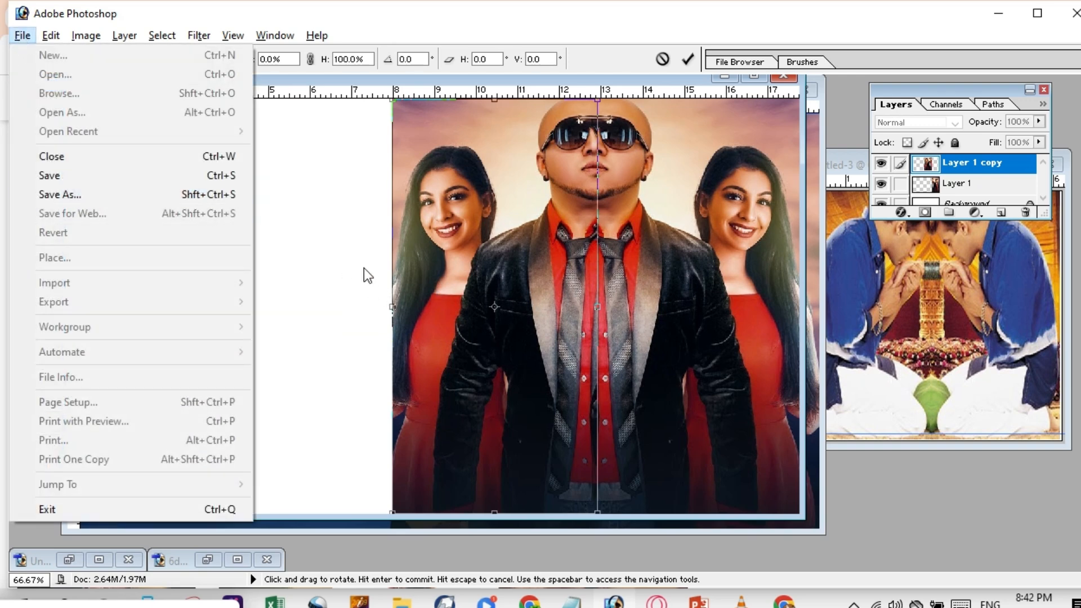
{"action": "left_click", "coordinate": [299, 200]}
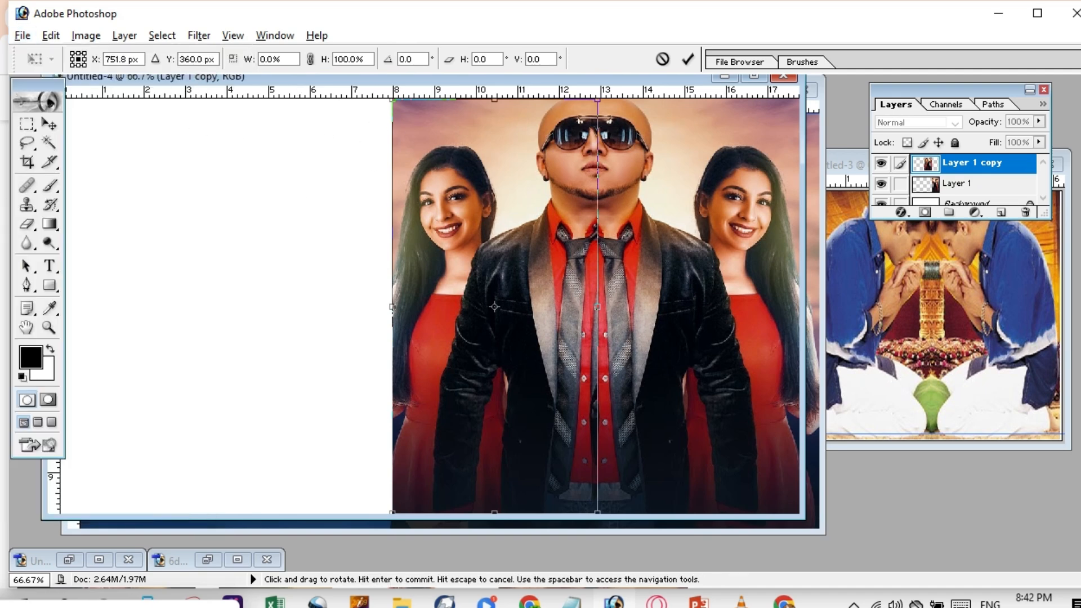
{"action": "left_click", "coordinate": [29, 164]}
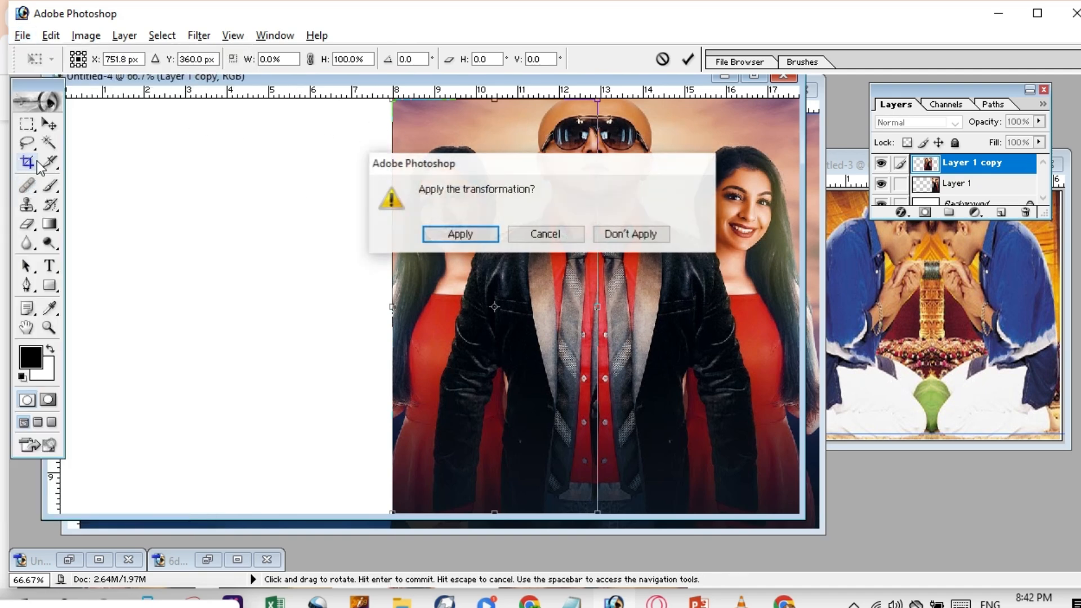
{"action": "left_click", "coordinate": [456, 235]}
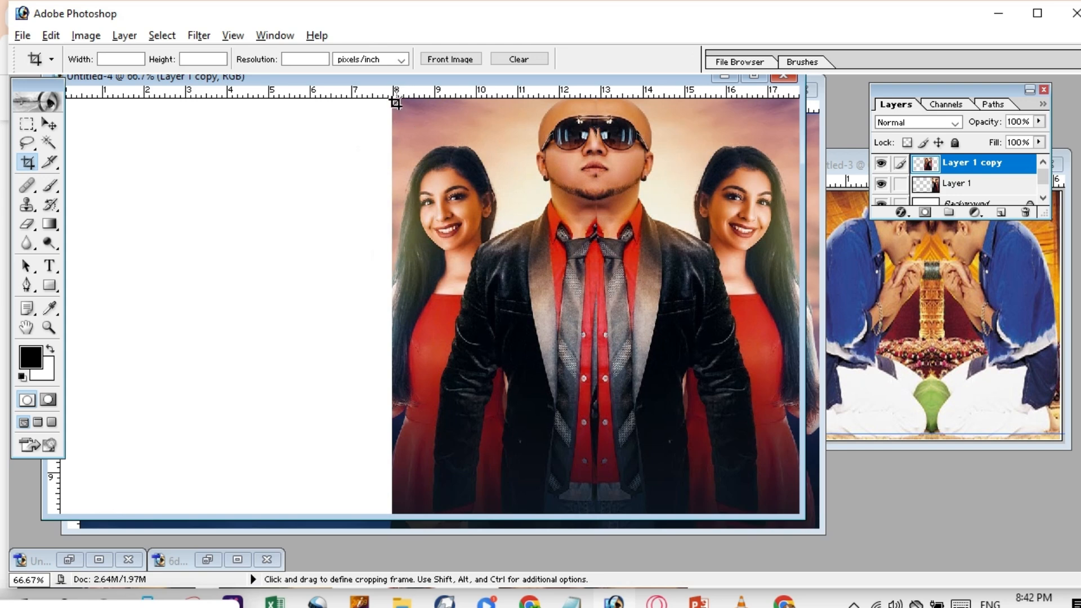
Crop Untitled-4 tightly around the mirrored composition, removing the blank white area.
{"action": "left_click_drag", "start_coordinate": [397, 102], "coordinate": [812, 511]}
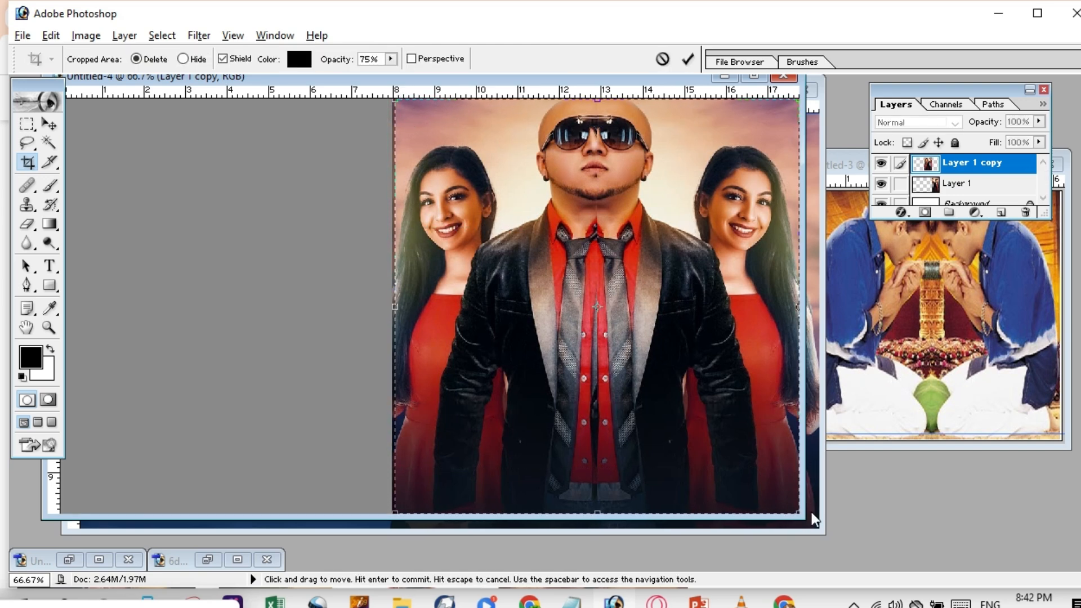
{"action": "key", "text": "Return"}
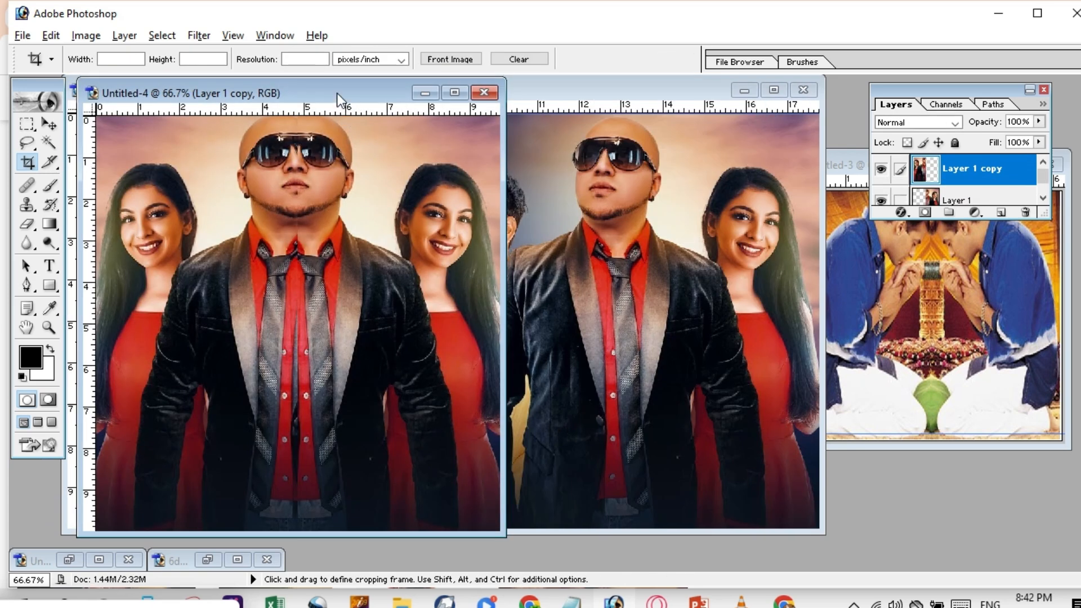
{"action": "left_click_drag", "start_coordinate": [336, 93], "coordinate": [375, 87]}
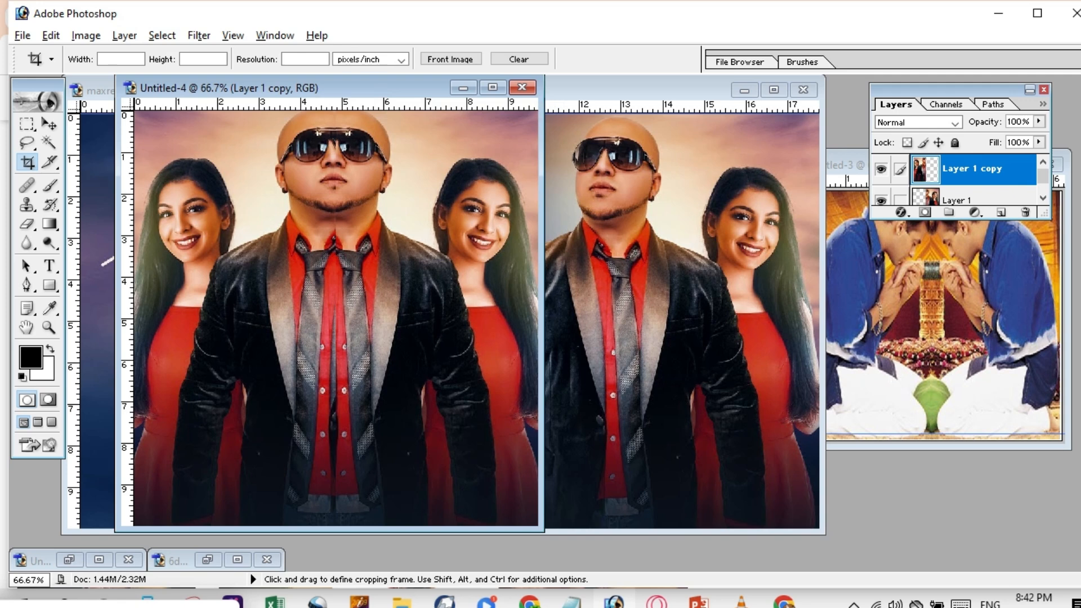
{"action": "left_click", "coordinate": [23, 35]}
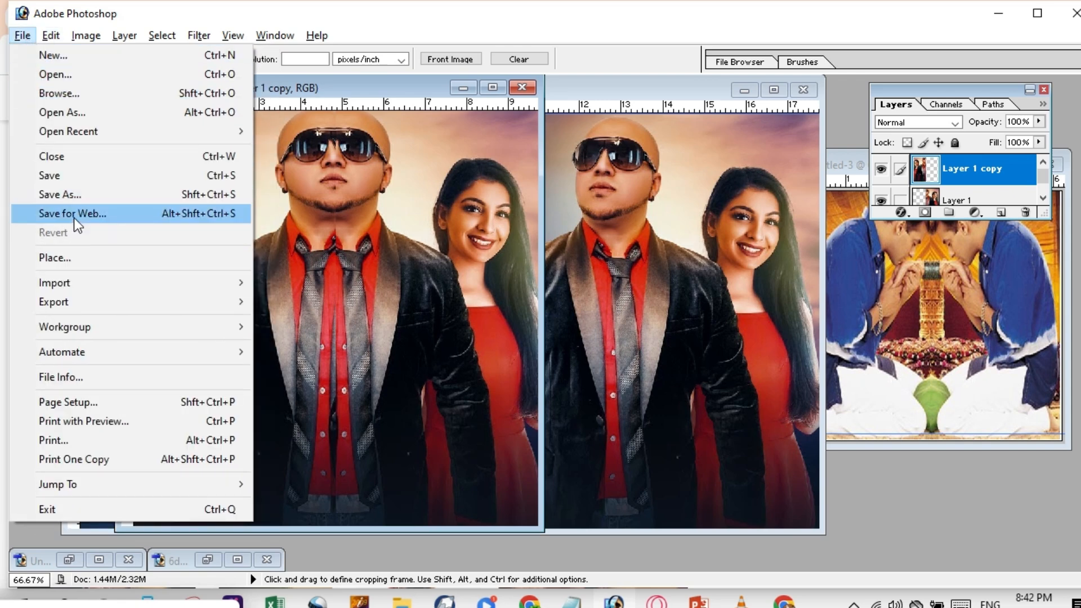
Set Save For Web output to JPEG Maximum at quality 100, then proceed to save.
{"action": "left_click", "coordinate": [102, 212]}
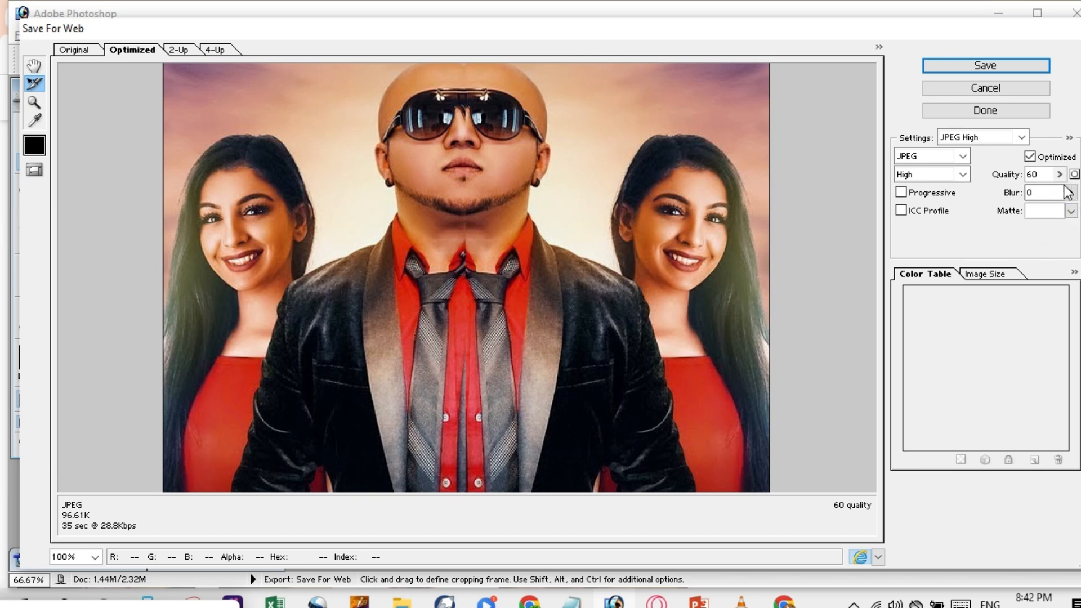
{"action": "left_click", "coordinate": [1044, 175]}
{"action": "key", "text": "BackSpace"}
{"action": "key", "text": "BackSpace"}
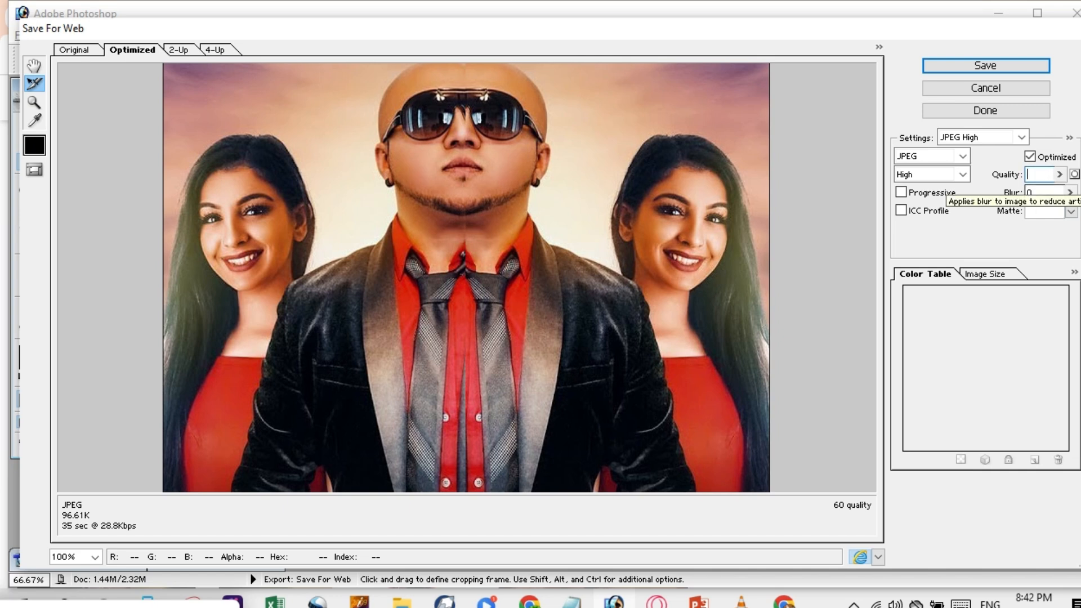
{"action": "left_click", "coordinate": [964, 156]}
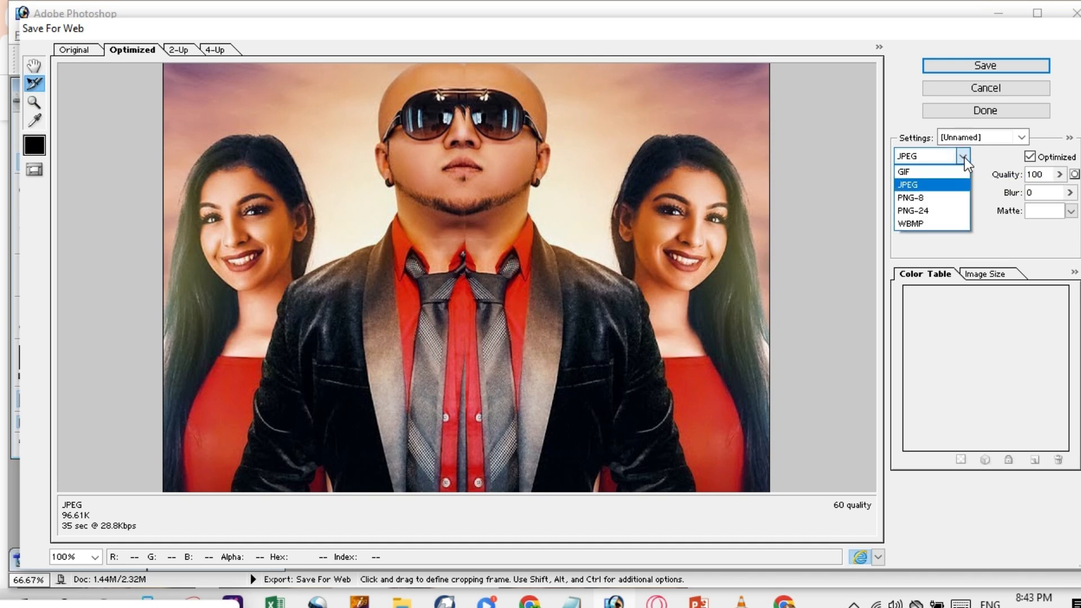
{"action": "left_click", "coordinate": [928, 198]}
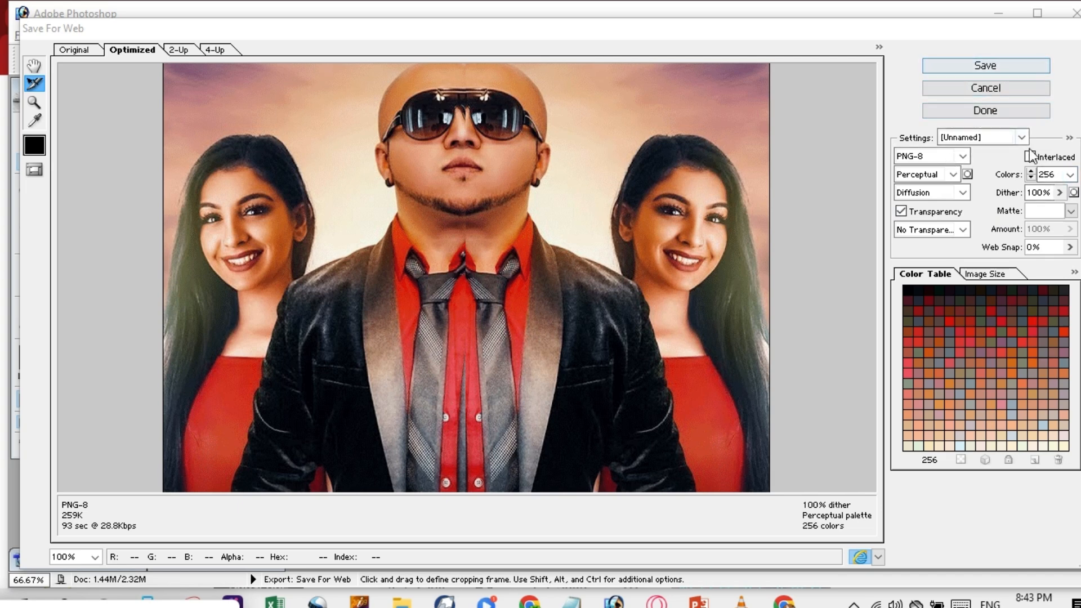
{"action": "left_click", "coordinate": [963, 156]}
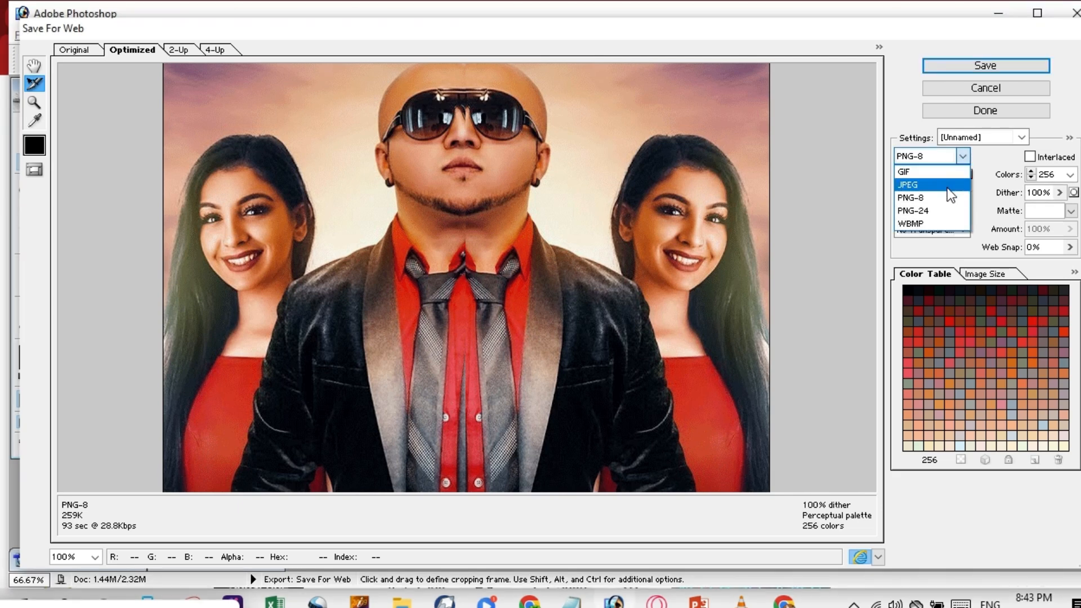
{"action": "left_click", "coordinate": [921, 186]}
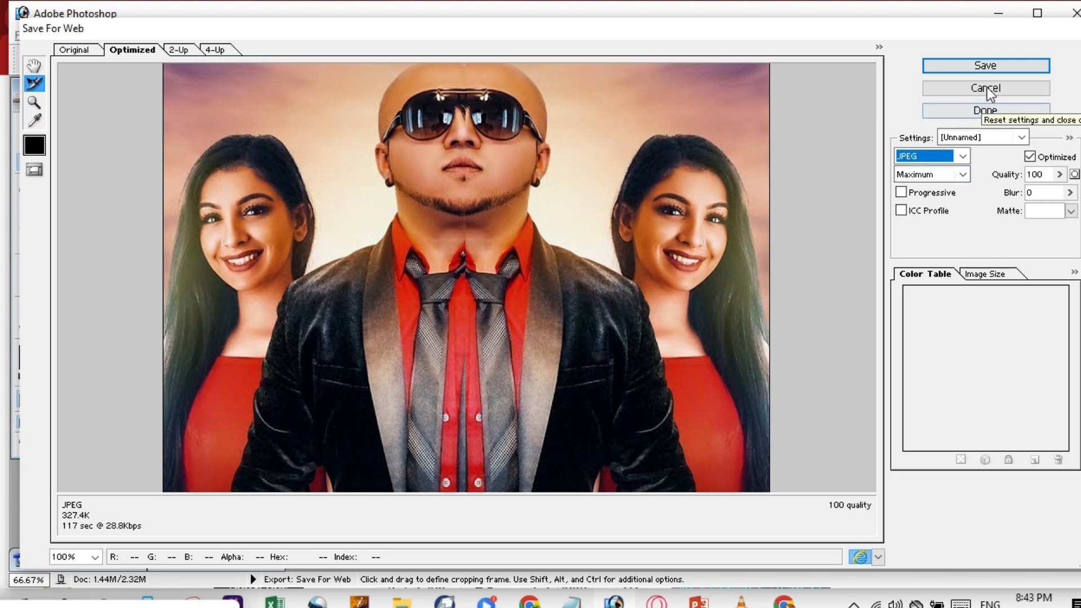
{"action": "left_click", "coordinate": [981, 67]}
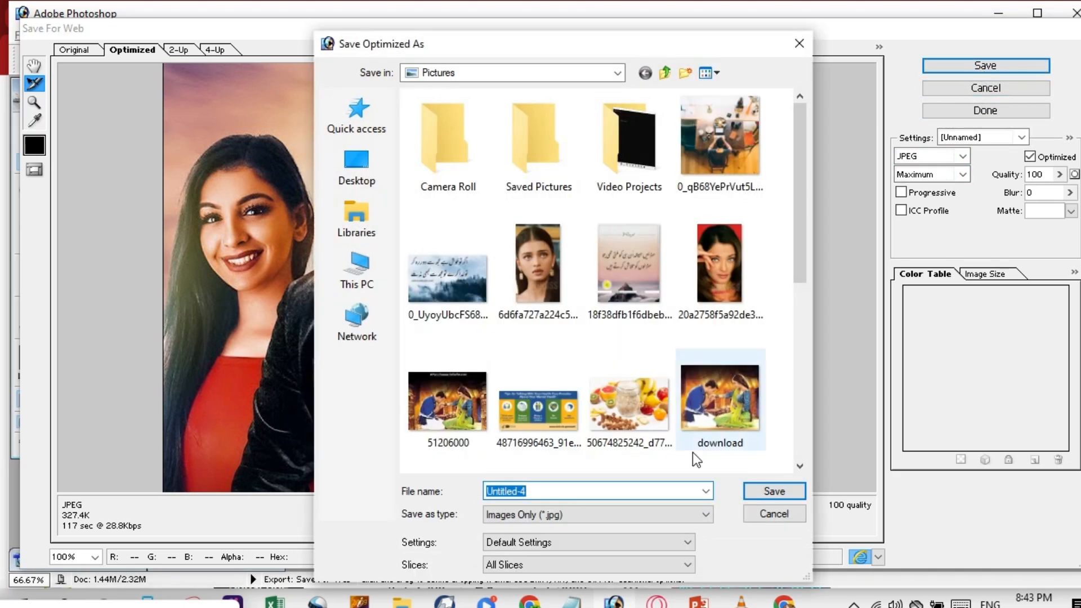
Save the optimized image to the Desktop as 'dic' with the Images Only (*.jpg) type.
{"action": "left_click", "coordinate": [361, 167]}
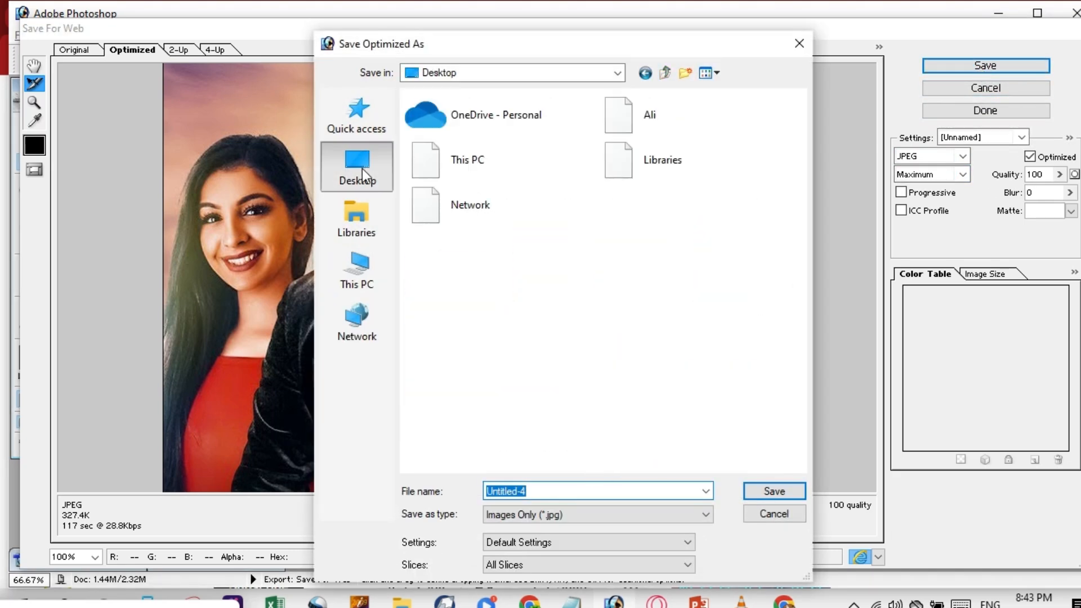
{"action": "left_click", "coordinate": [567, 494]}
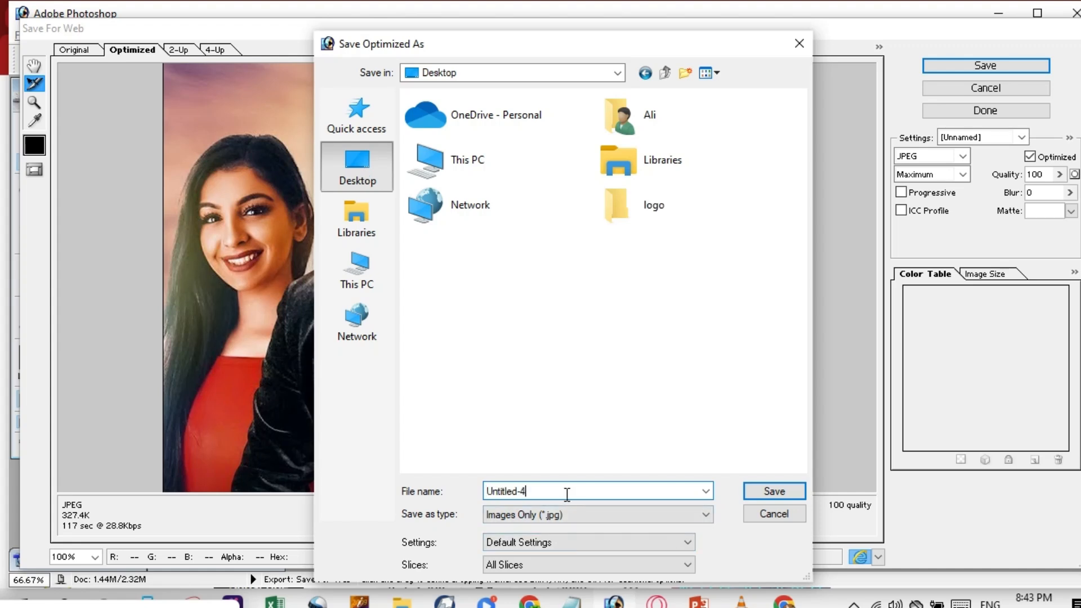
{"action": "key", "text": "BackSpace"}
{"action": "key", "text": "BackSpace"}
{"action": "key", "text": "BackSpace"}
{"action": "key", "text": "BackSpace"}
{"action": "key", "text": "BackSpace"}
{"action": "key", "text": "BackSpace"}
{"action": "key", "text": "BackSpace"}
{"action": "key", "text": "BackSpace"}
{"action": "key", "text": "BackSpace"}
{"action": "key", "text": "BackSpace"}
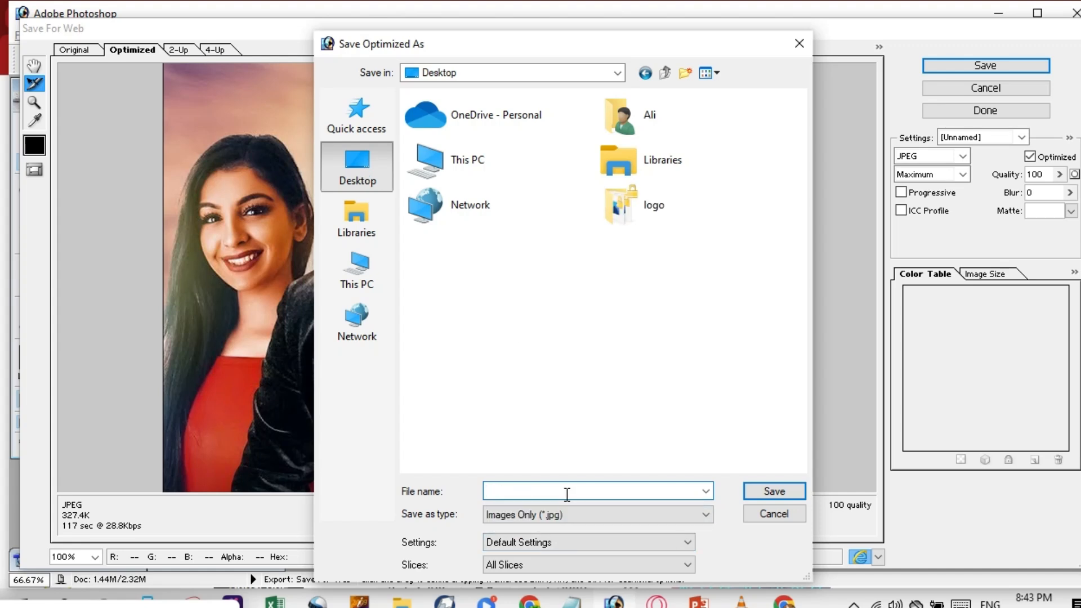
{"action": "type", "text": "d"}
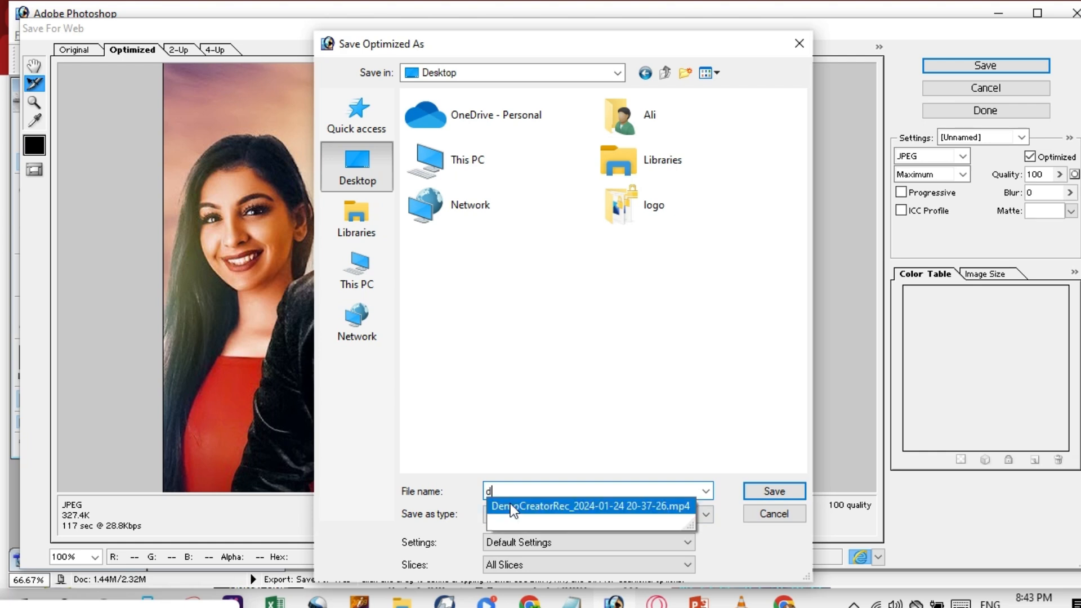
{"action": "type", "text": "ic"}
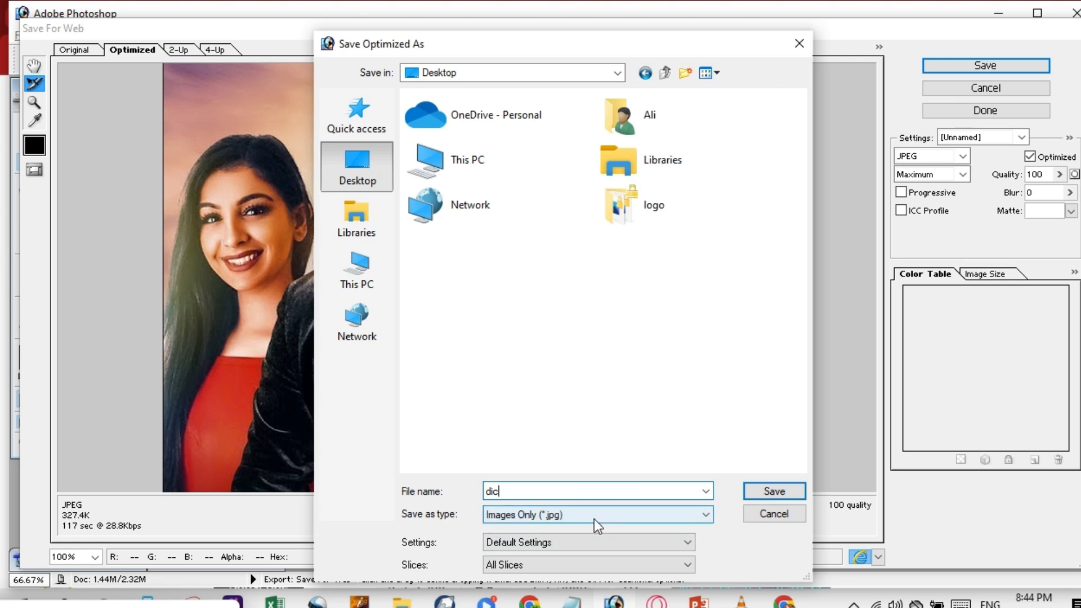
{"action": "left_click", "coordinate": [675, 514]}
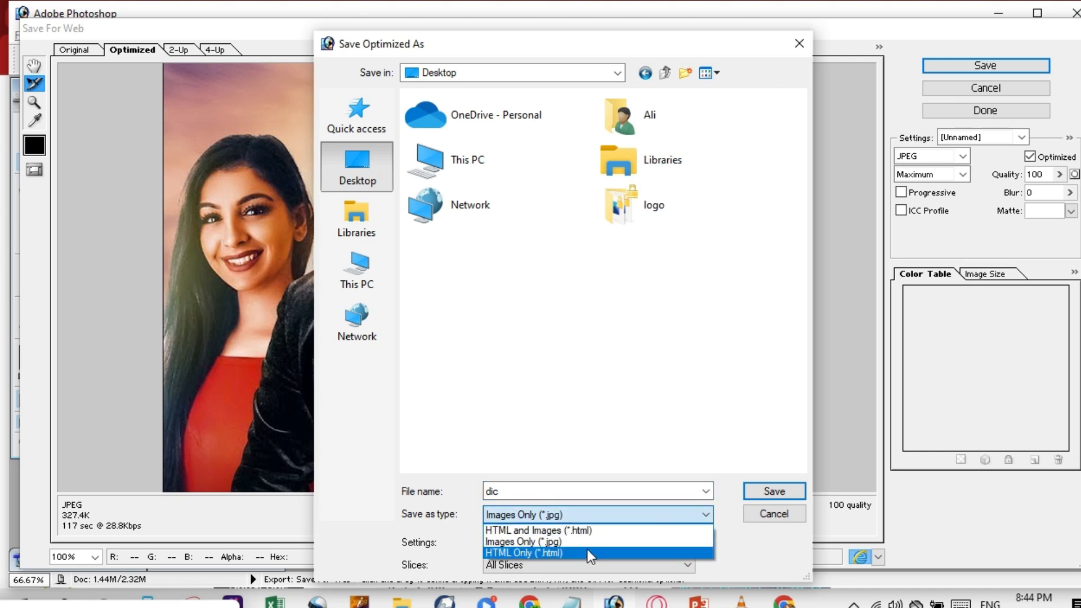
{"action": "left_click", "coordinate": [542, 545]}
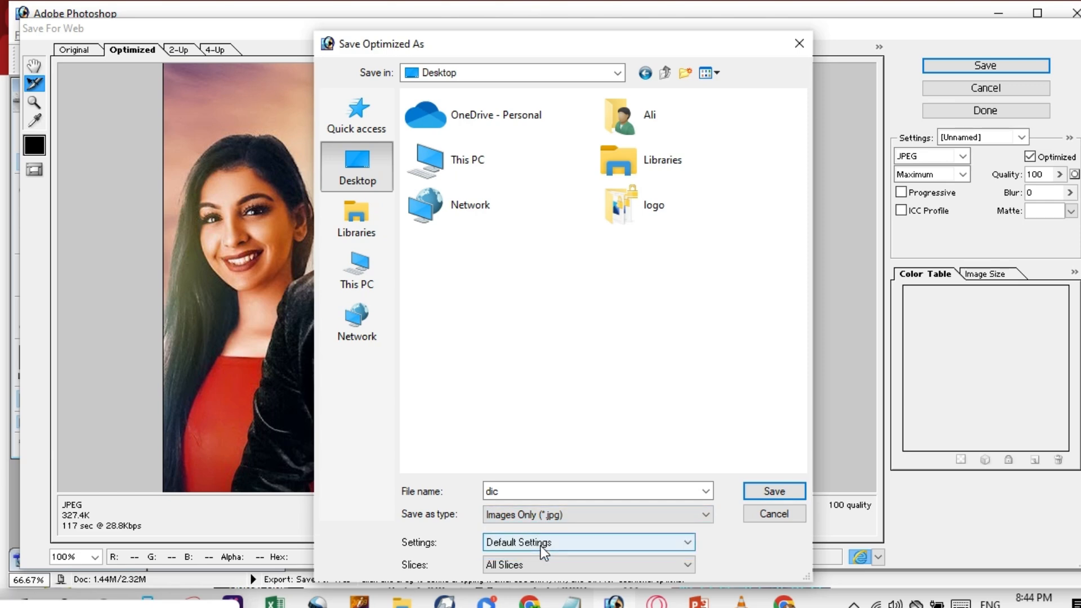
{"action": "left_click", "coordinate": [772, 492]}
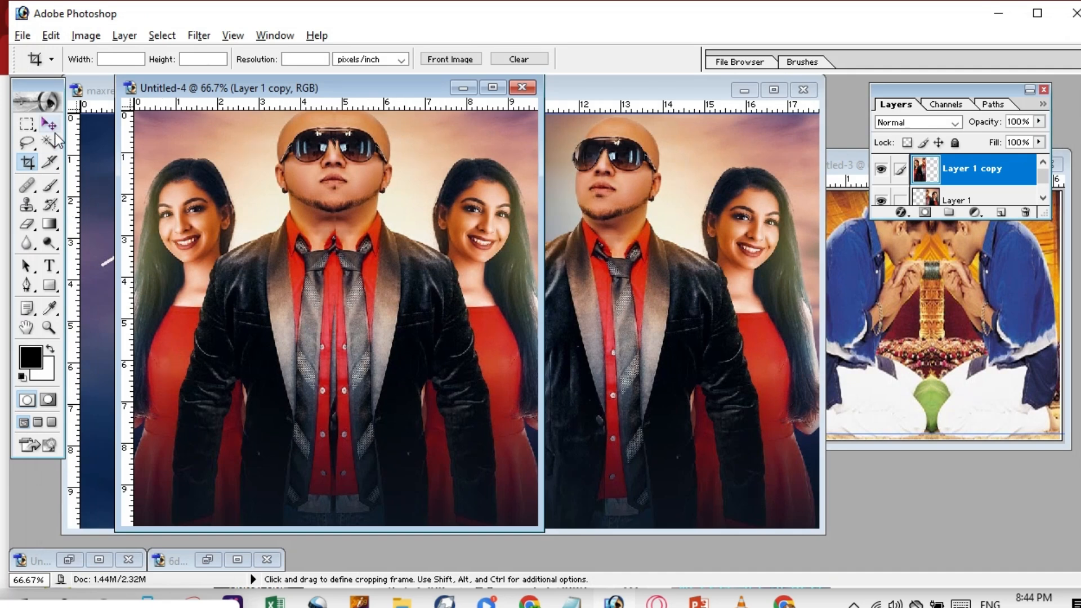
Select the Move tool, then minimize Photoshop to bring File Explorer forward.
{"action": "left_click", "coordinate": [50, 124]}
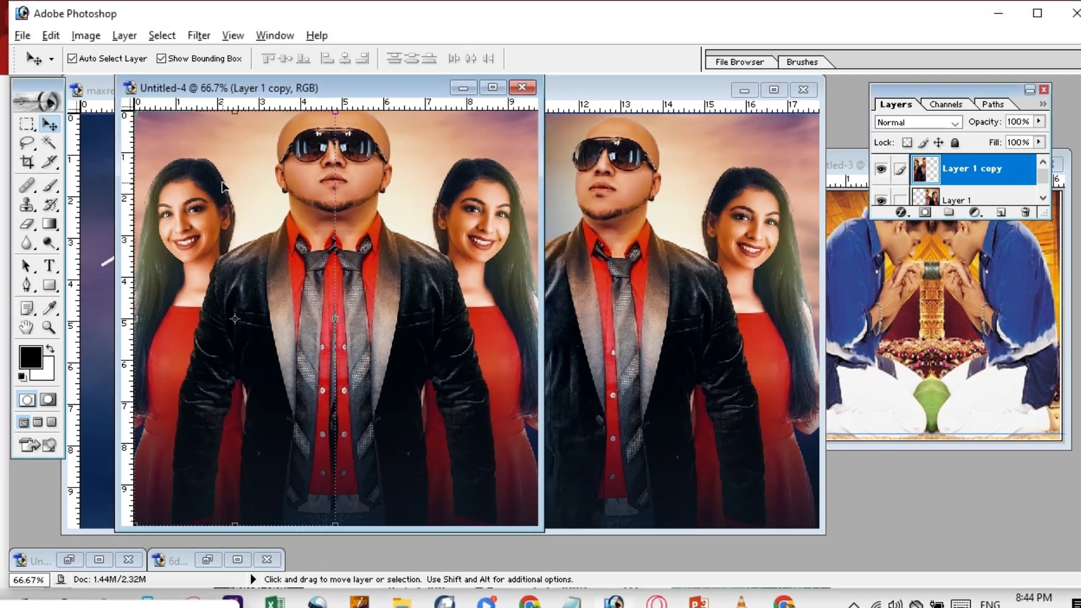
{"action": "left_click", "coordinate": [23, 35]}
{"action": "mouse_move", "coordinate": [51, 35]}
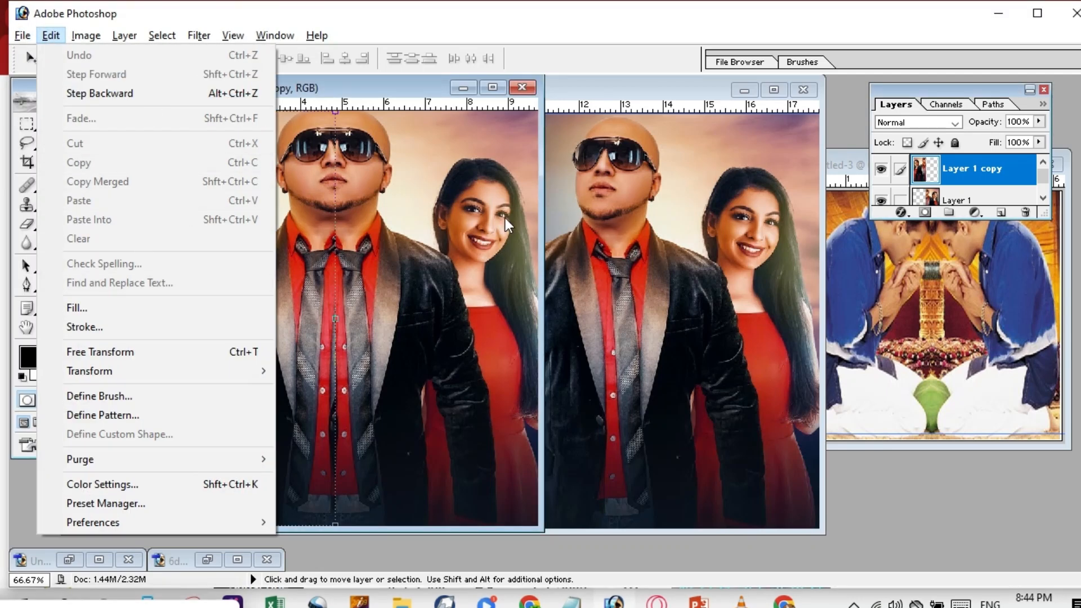
{"action": "left_click", "coordinate": [505, 218]}
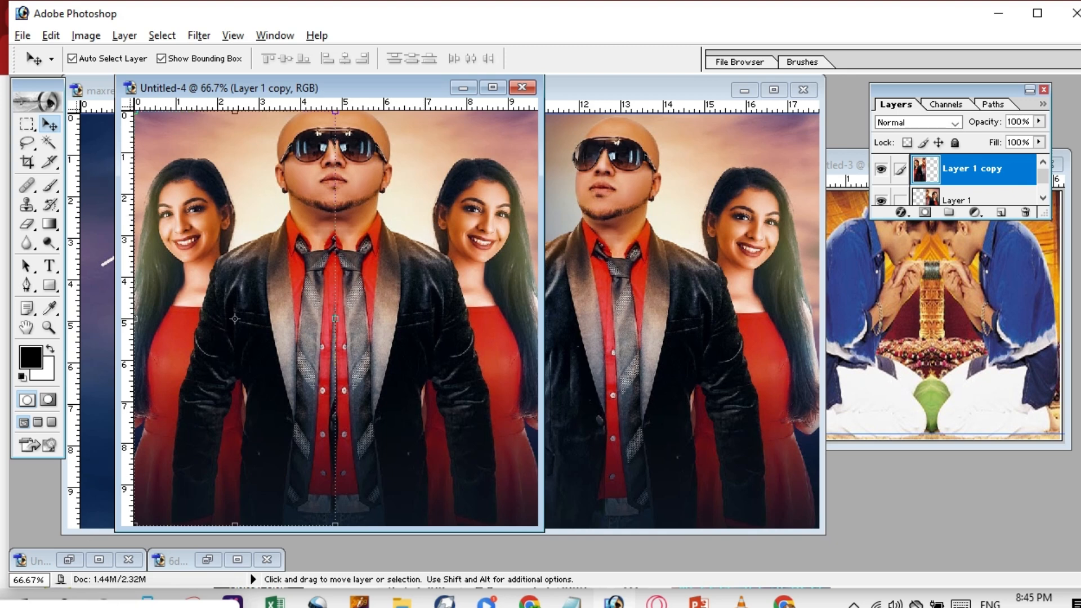
{"action": "left_click", "coordinate": [102, 605]}
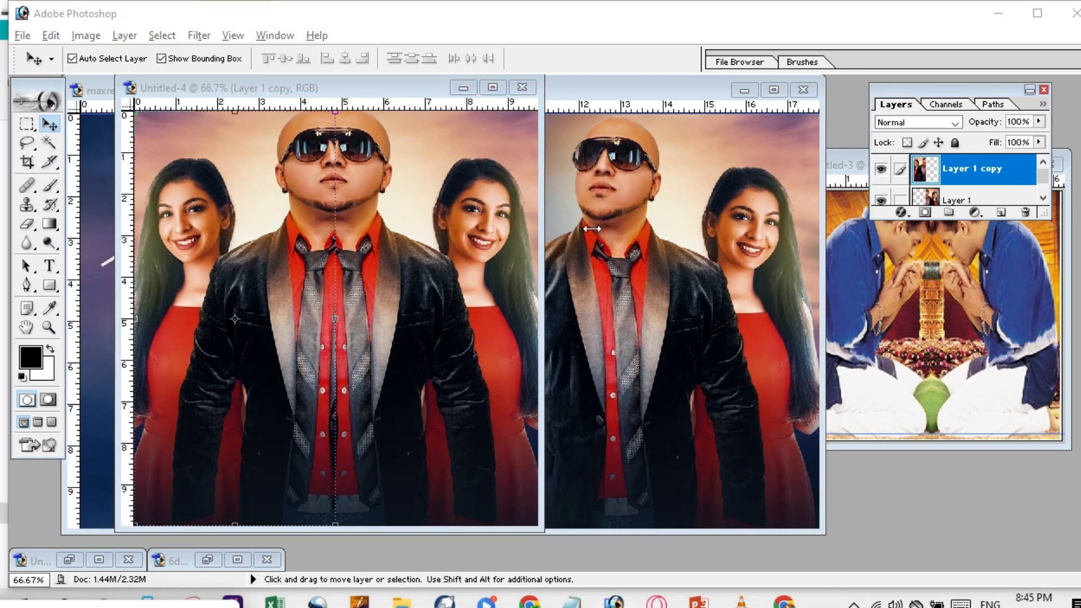
{"action": "left_click", "coordinate": [999, 14]}
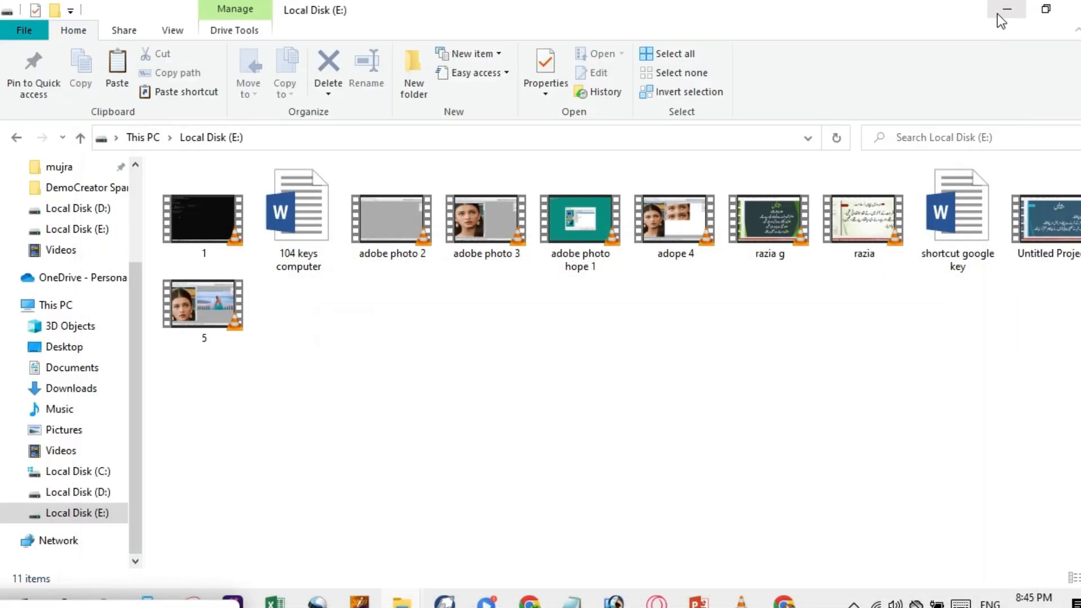
Go to the Desktop folder in File Explorer and open the dic image.
{"action": "left_click", "coordinate": [72, 349]}
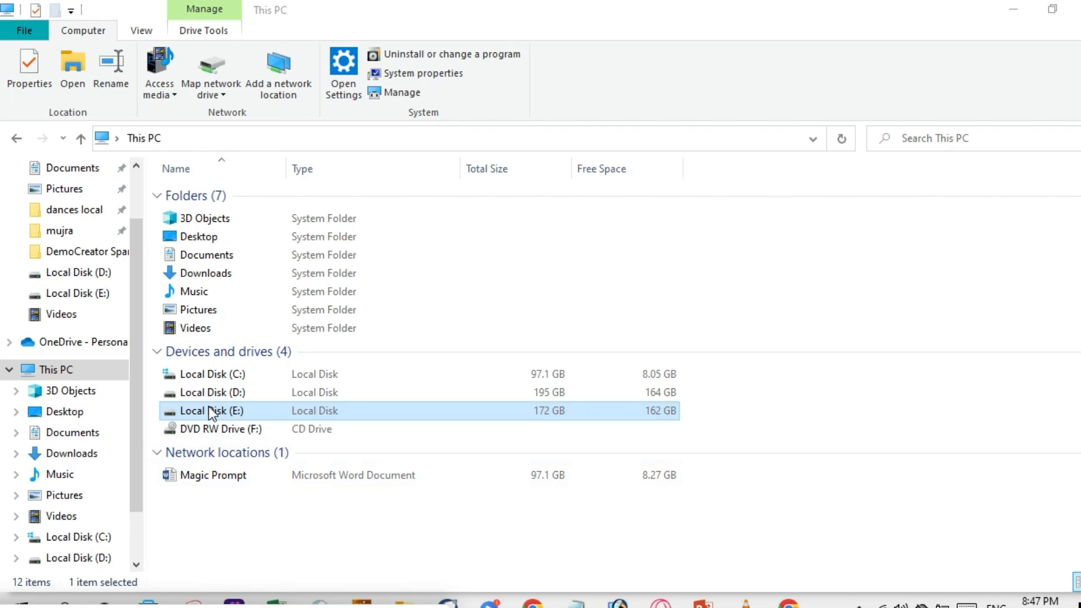
{"action": "left_click", "coordinate": [65, 411]}
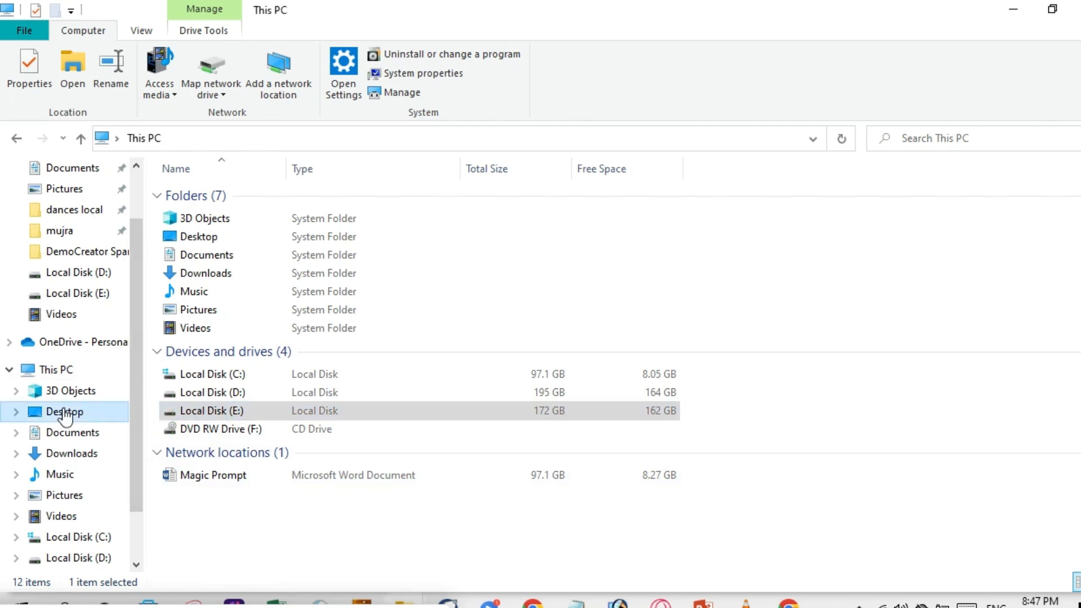
{"action": "left_click", "coordinate": [391, 208]}
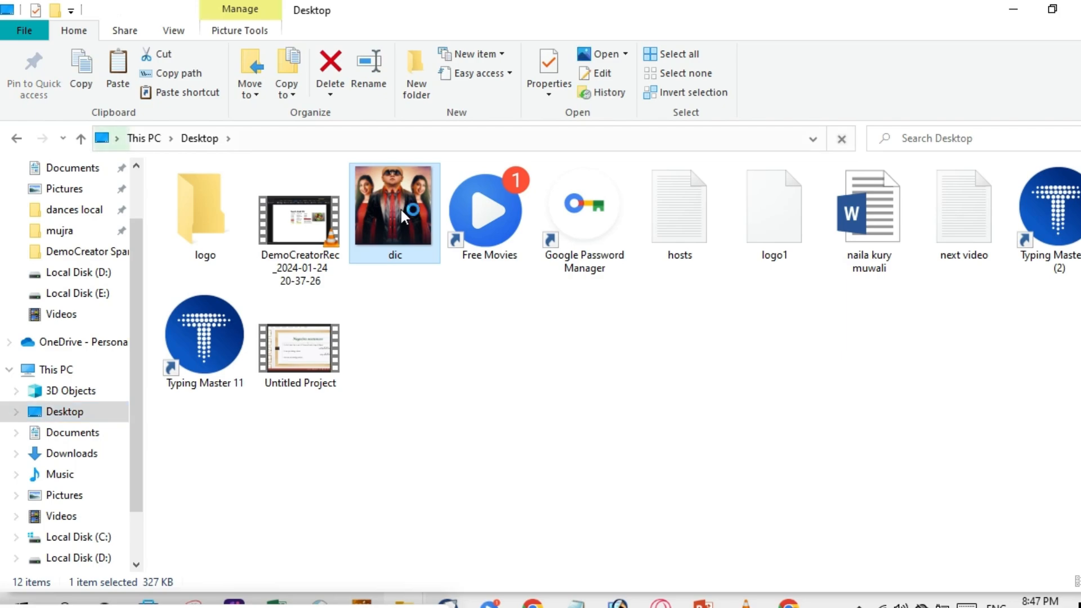
{"action": "double_click", "coordinate": [401, 210]}
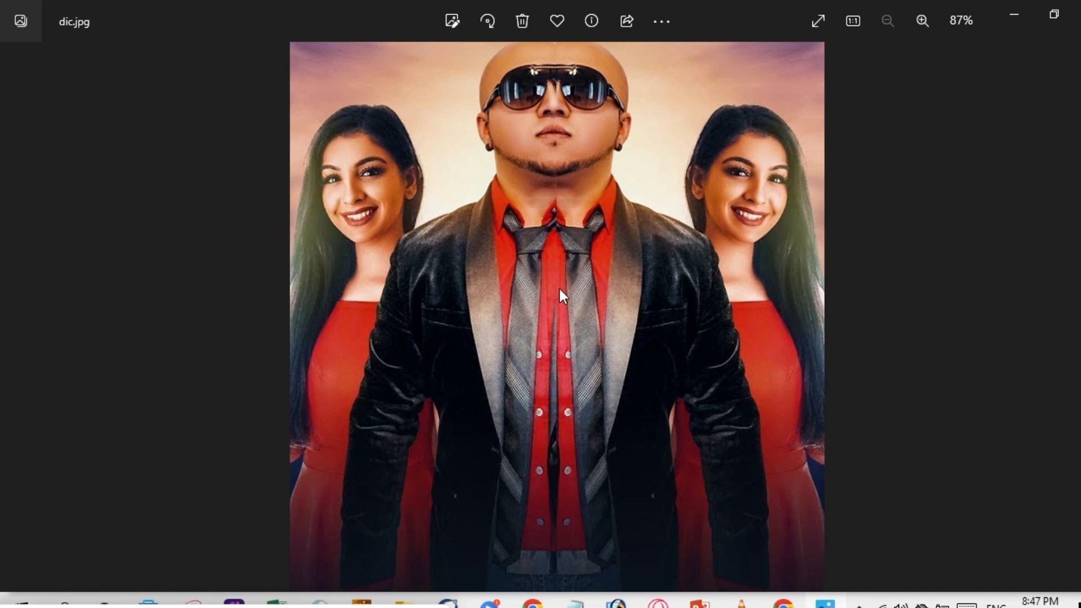
Close dic.jpg in the Photos viewer after inspecting it.
{"action": "left_click", "coordinate": [1077, 13]}
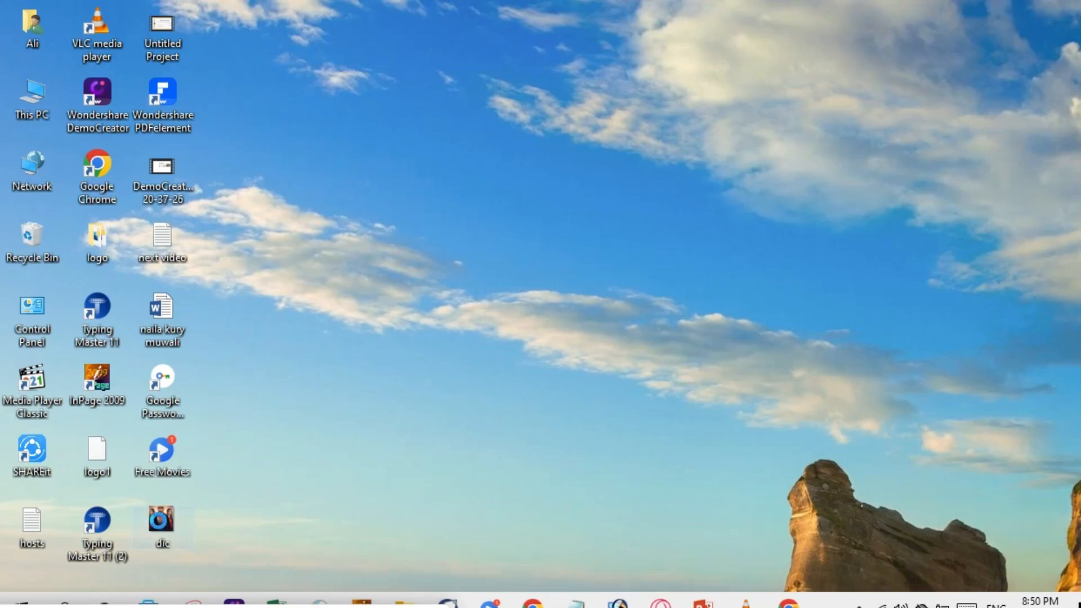
Confirm in Properties that dic is a 327 KB JPG, then return to Photoshop.
{"action": "left_click", "coordinate": [159, 521]}
{"action": "right_click", "coordinate": [159, 521]}
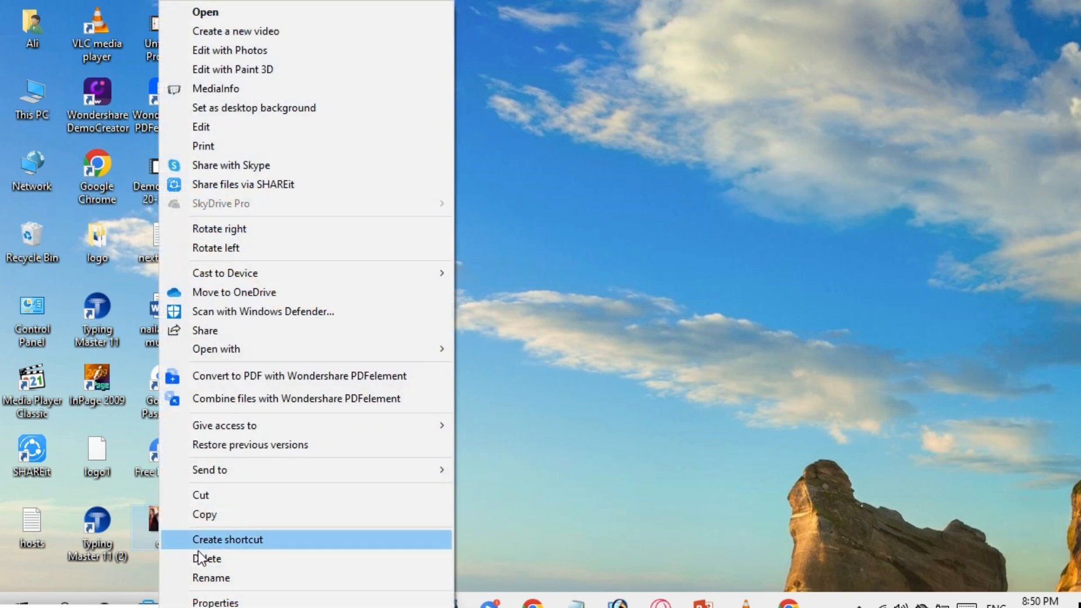
{"action": "left_click", "coordinate": [371, 284]}
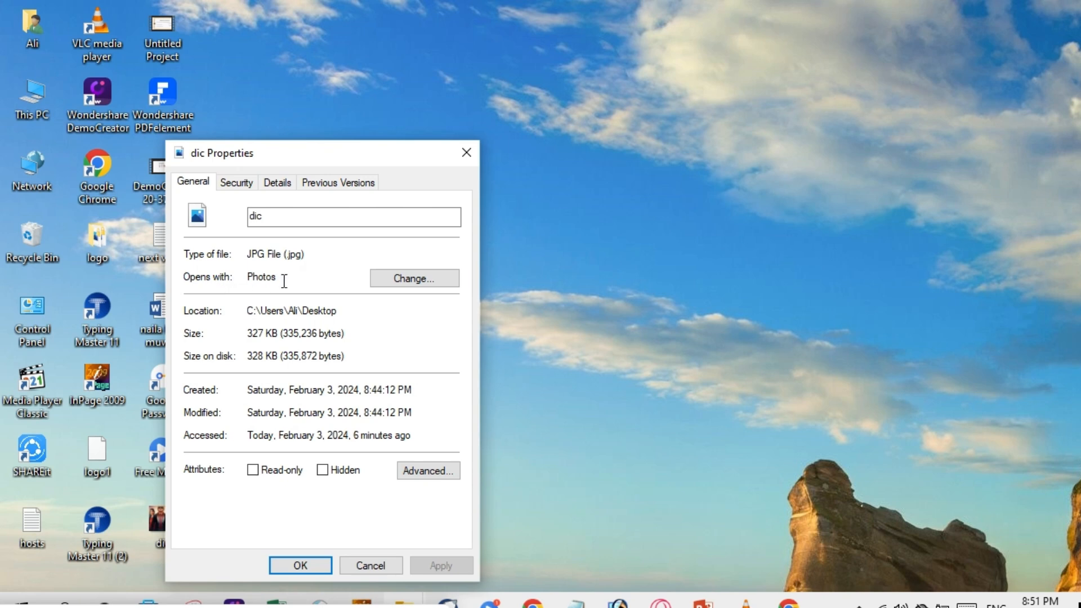
{"action": "left_click", "coordinate": [471, 152]}
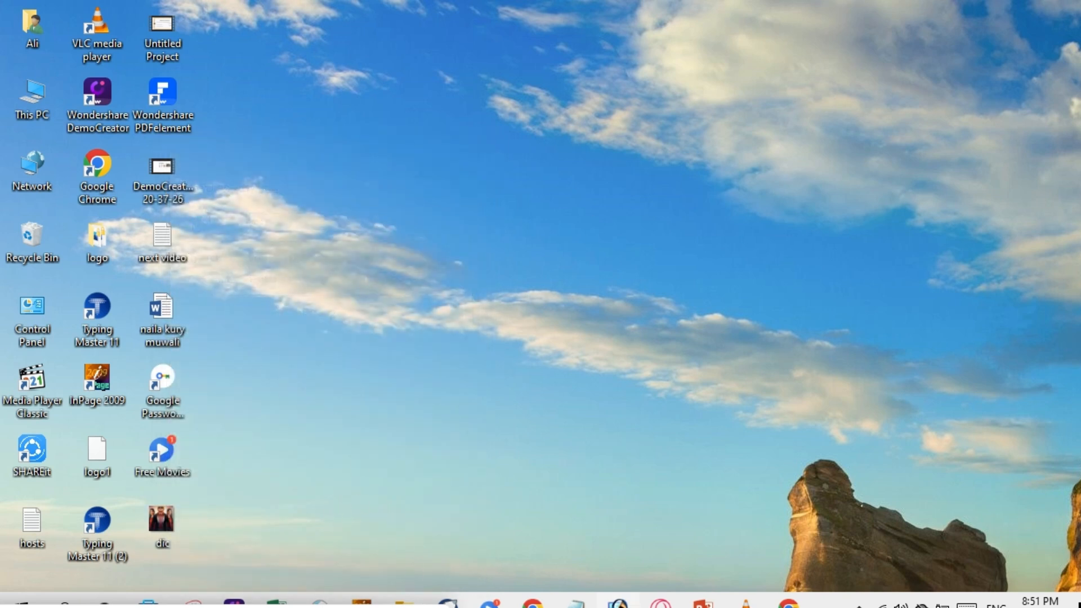
{"action": "left_click", "coordinate": [618, 604]}
Save Untitled-4 to the Desktop as nnn.psd in Photoshop format, then minimize Photoshop.
{"action": "left_click", "coordinate": [21, 35]}
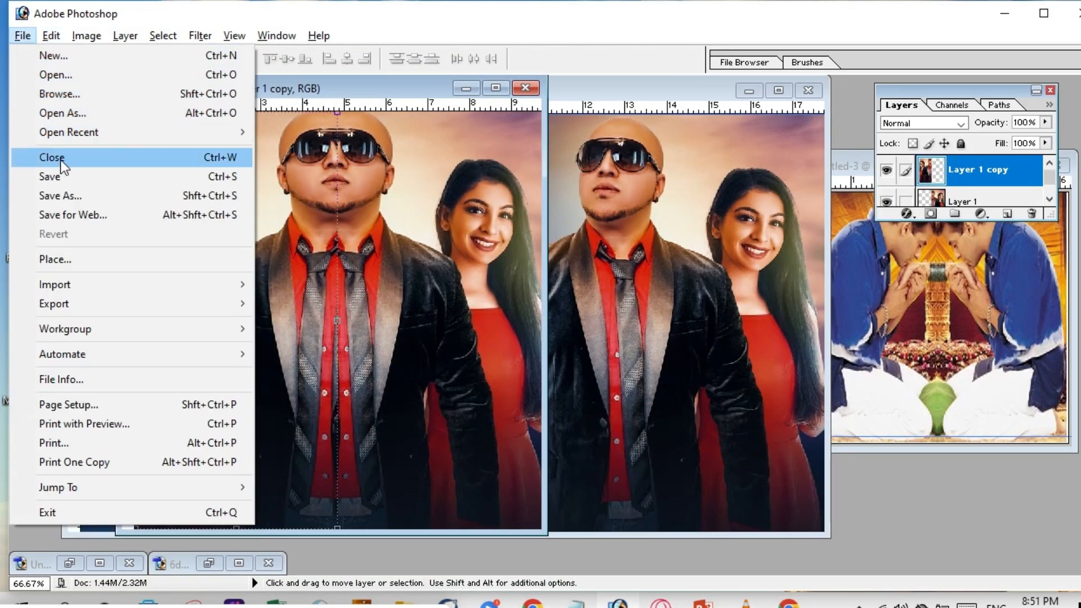
{"action": "left_click", "coordinate": [60, 181]}
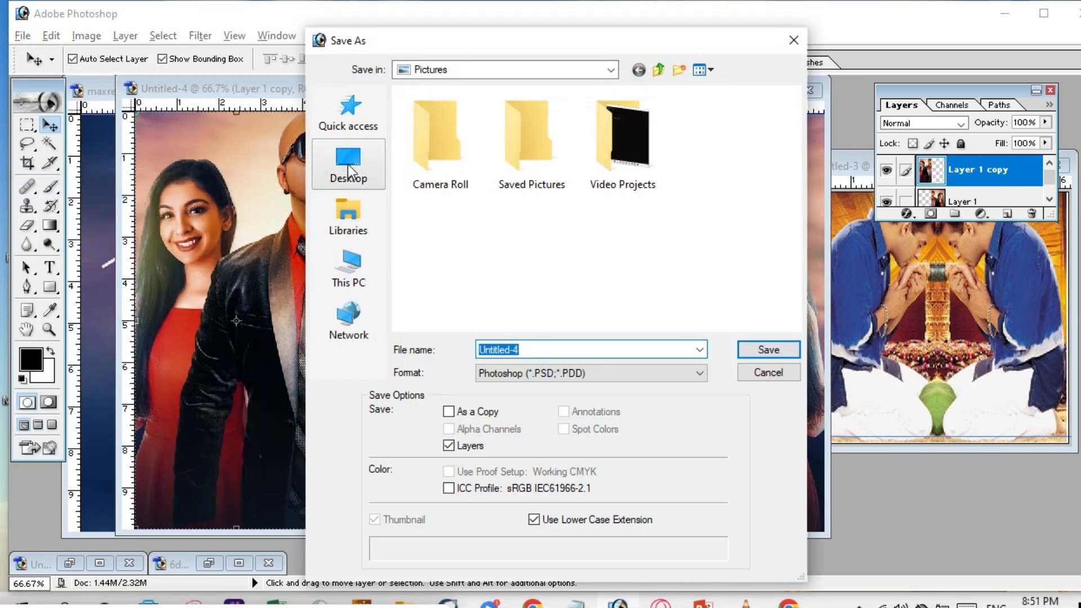
{"action": "left_click", "coordinate": [348, 164]}
{"action": "left_click", "coordinate": [572, 350]}
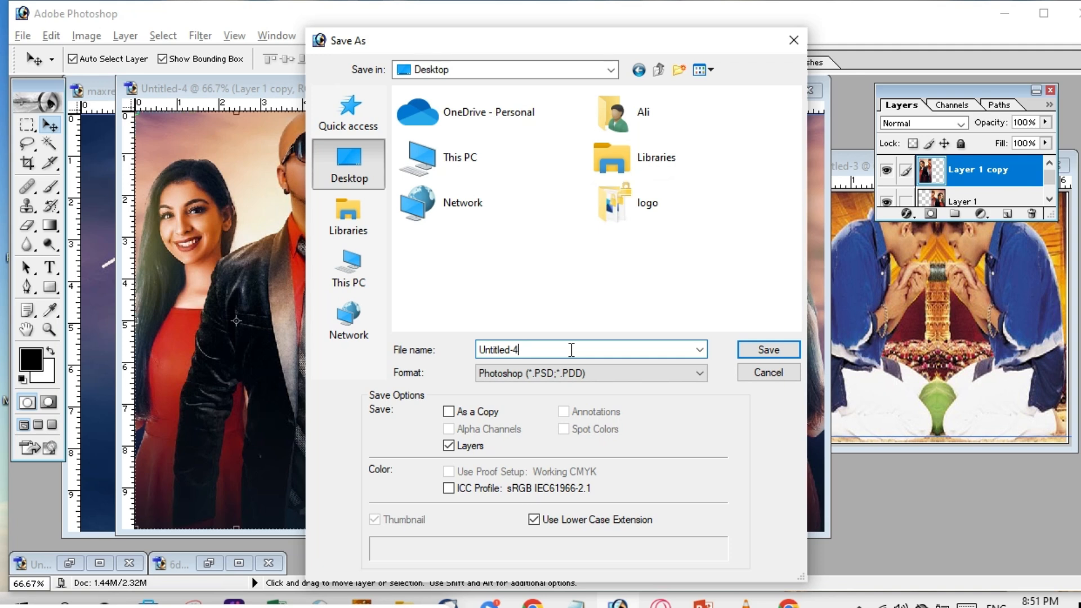
{"action": "key", "text": "BackSpace"}
{"action": "key", "text": "BackSpace"}
{"action": "key", "text": "BackSpace"}
{"action": "key", "text": "BackSpace"}
{"action": "key", "text": "BackSpace"}
{"action": "key", "text": "BackSpace"}
{"action": "key", "text": "BackSpace"}
{"action": "key", "text": "BackSpace"}
{"action": "key", "text": "BackSpace"}
{"action": "key", "text": "BackSpace"}
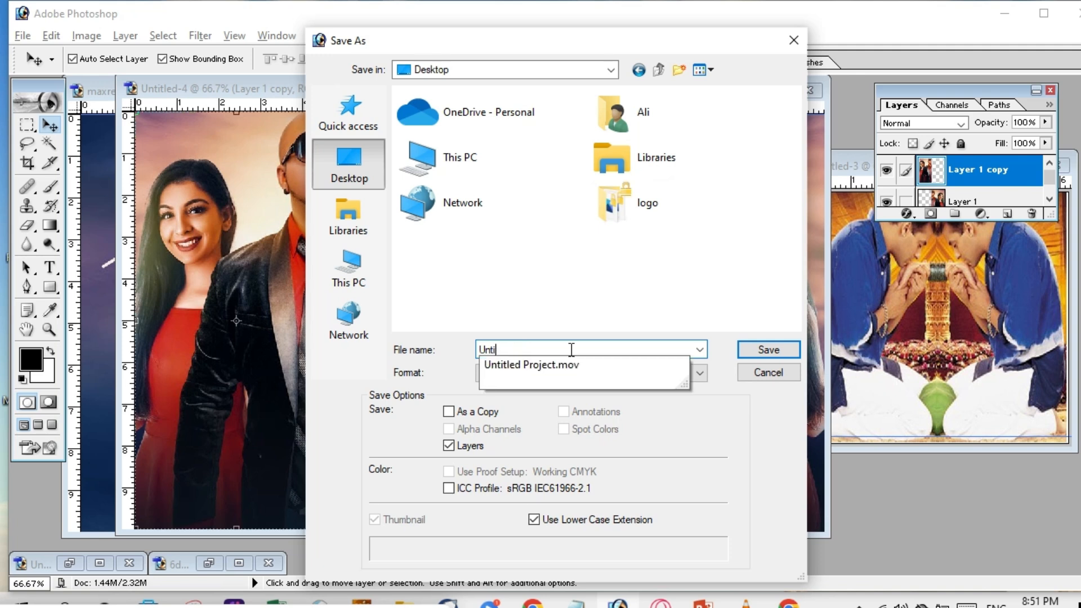
{"action": "type", "text": "nnn"}
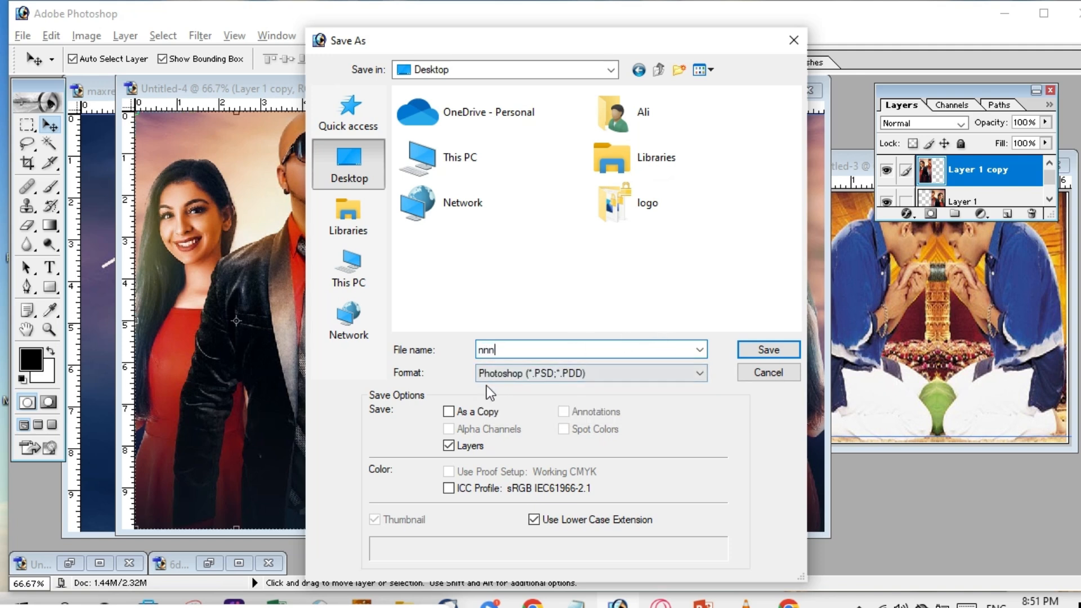
{"action": "left_click", "coordinate": [586, 375]}
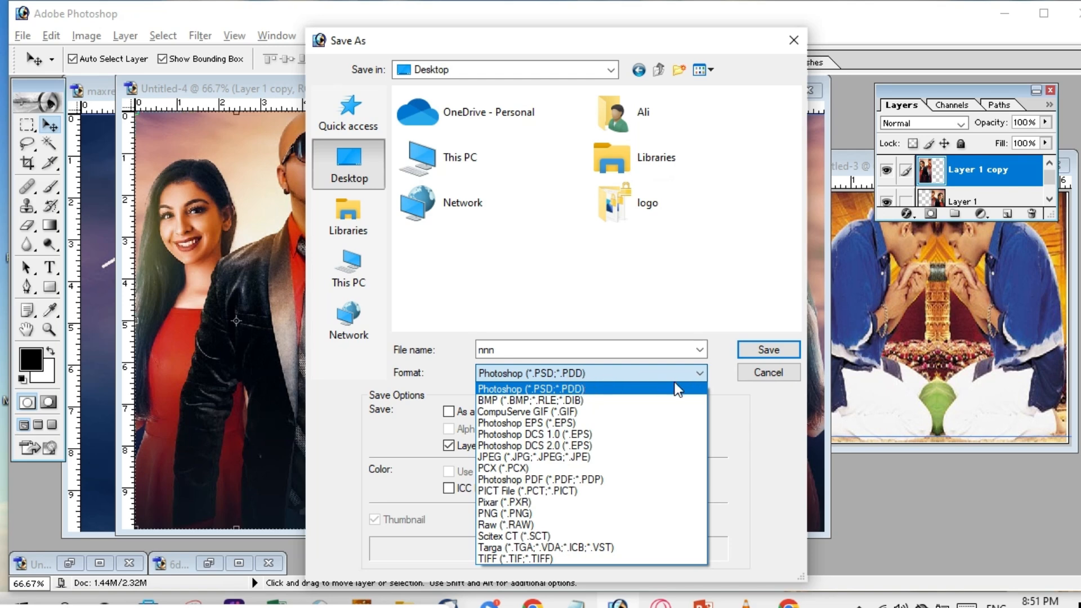
{"action": "left_click", "coordinate": [763, 351]}
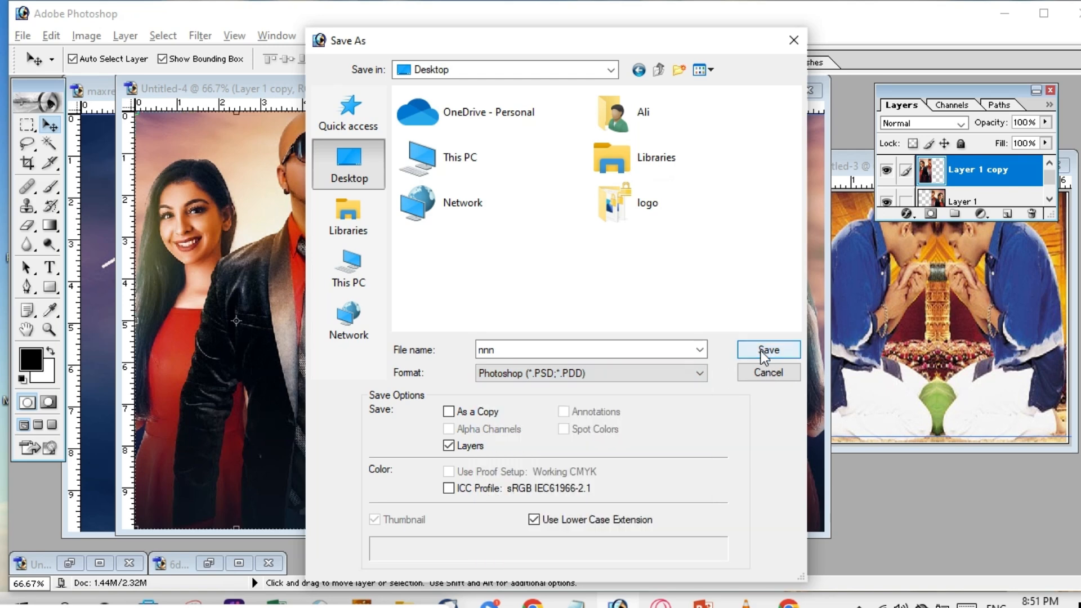
{"action": "left_click", "coordinate": [769, 350]}
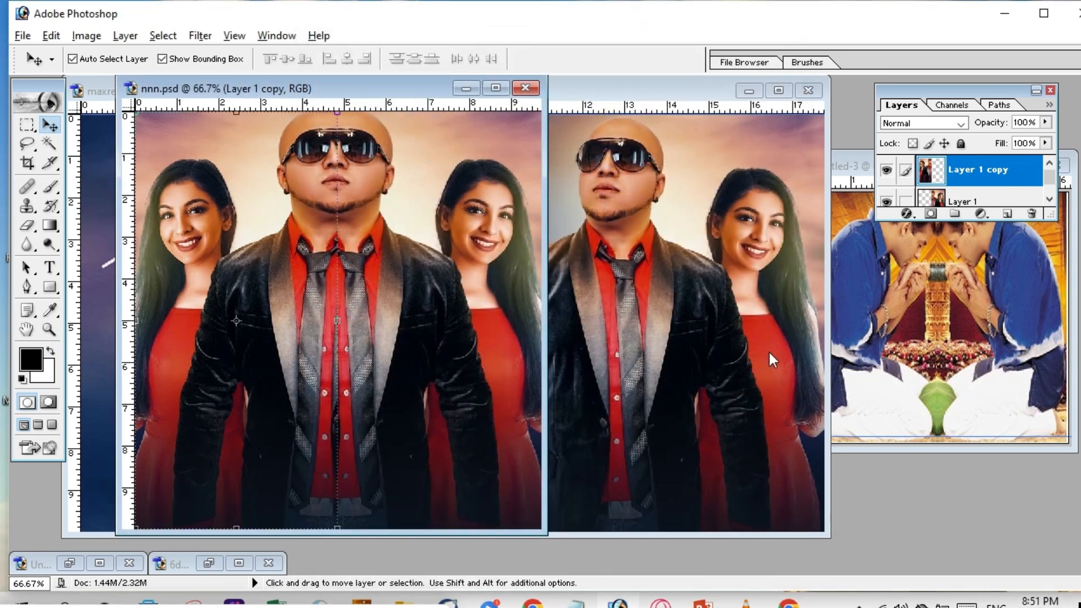
{"action": "left_click", "coordinate": [1005, 13]}
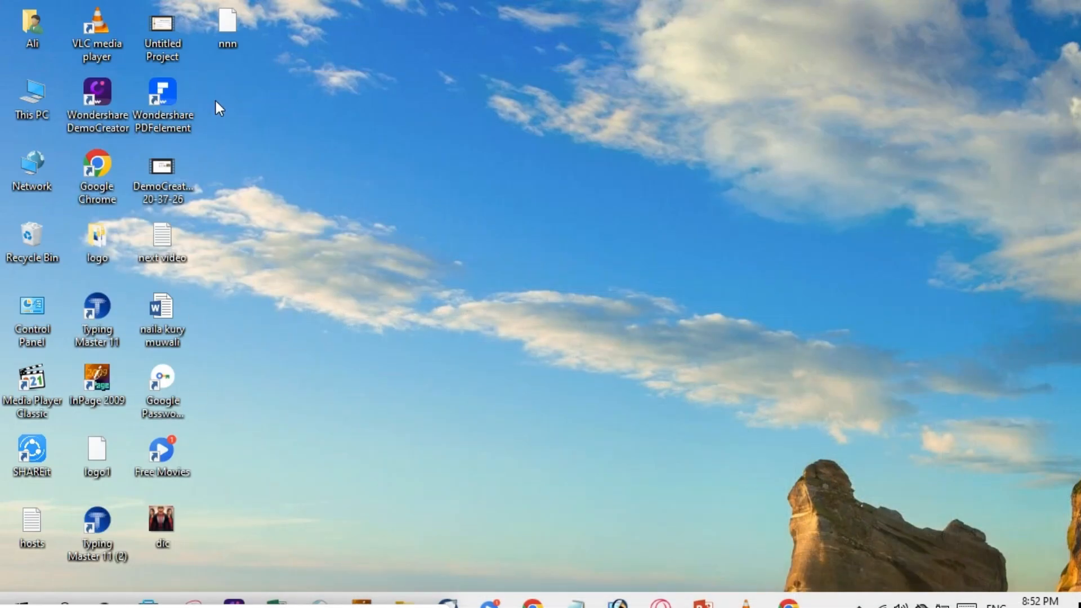
Open nnn.psd in Photoshop from its desktop icon.
{"action": "double_click", "coordinate": [227, 43]}
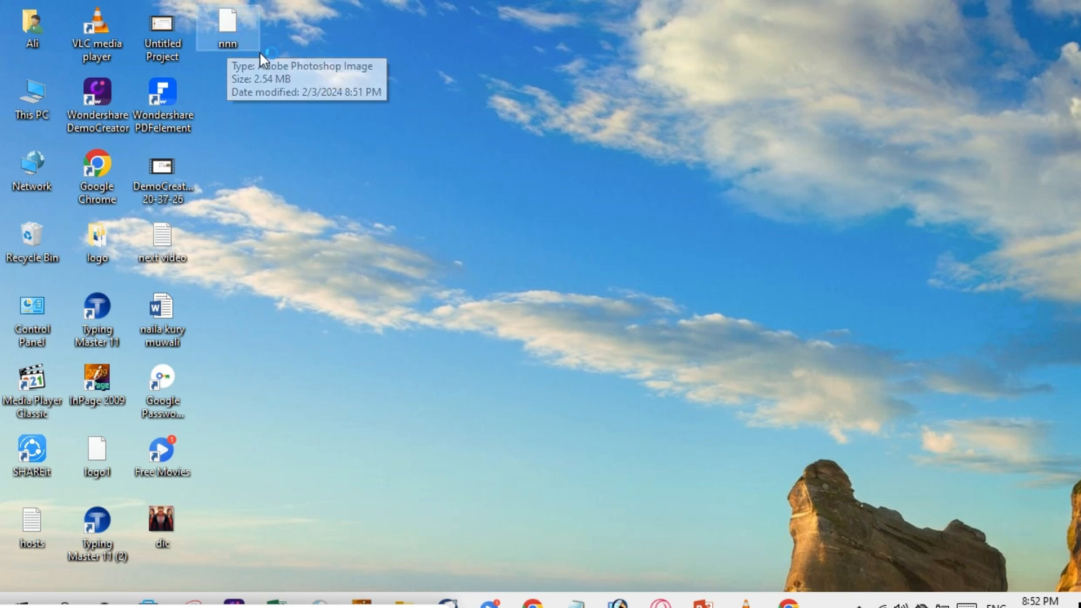
{"action": "double_click", "coordinate": [234, 24]}
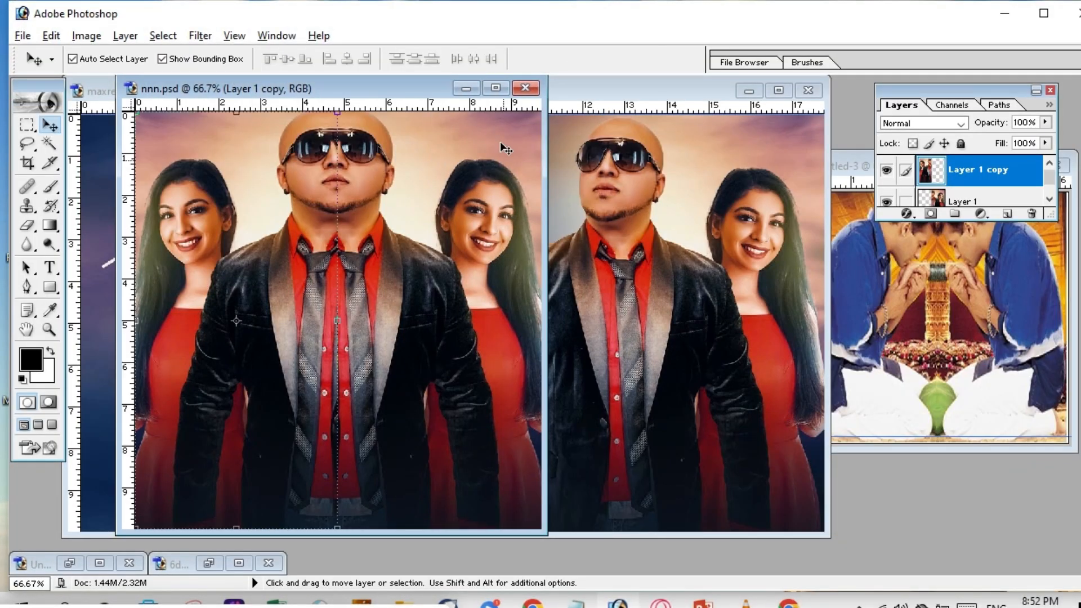
Close nnn.psd and maxresdefault.jpg unsaved, keep Untitled-3 open, and minimize Photoshop.
{"action": "left_click", "coordinate": [1076, 13]}
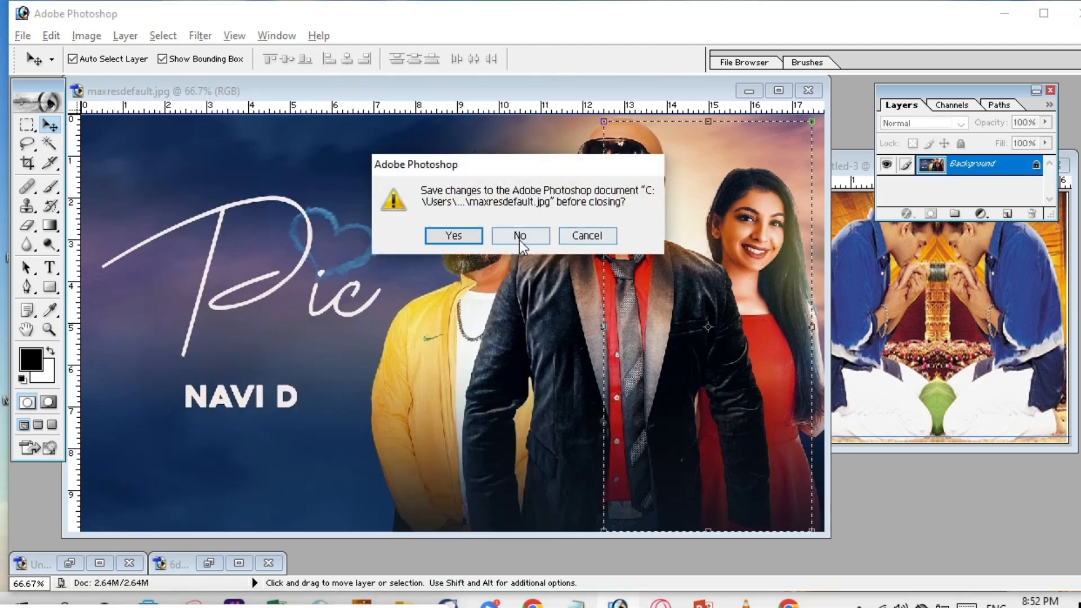
{"action": "left_click", "coordinate": [520, 238]}
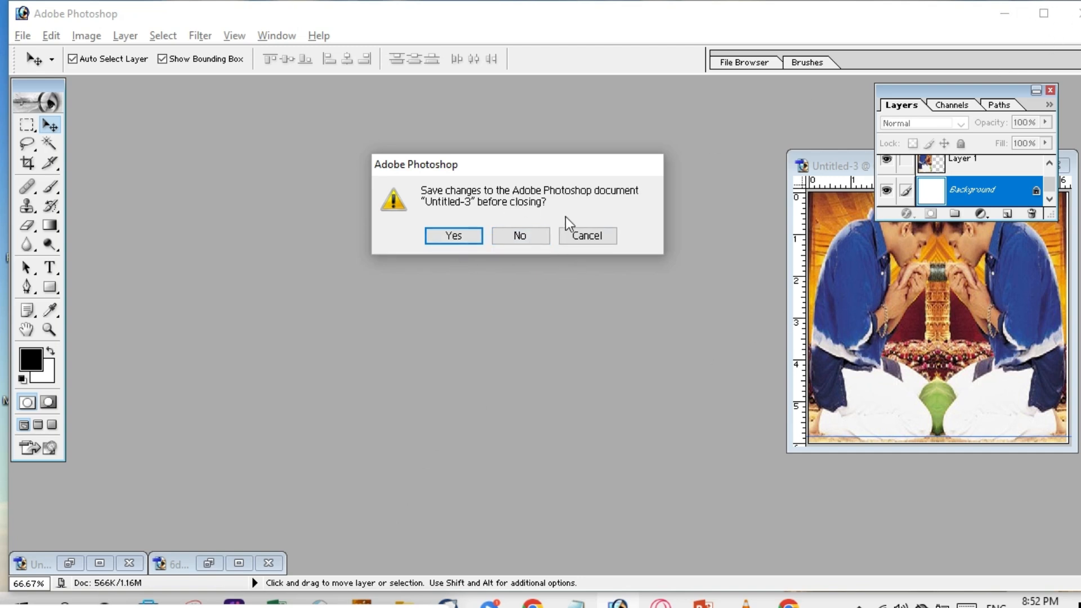
{"action": "left_click", "coordinate": [582, 233]}
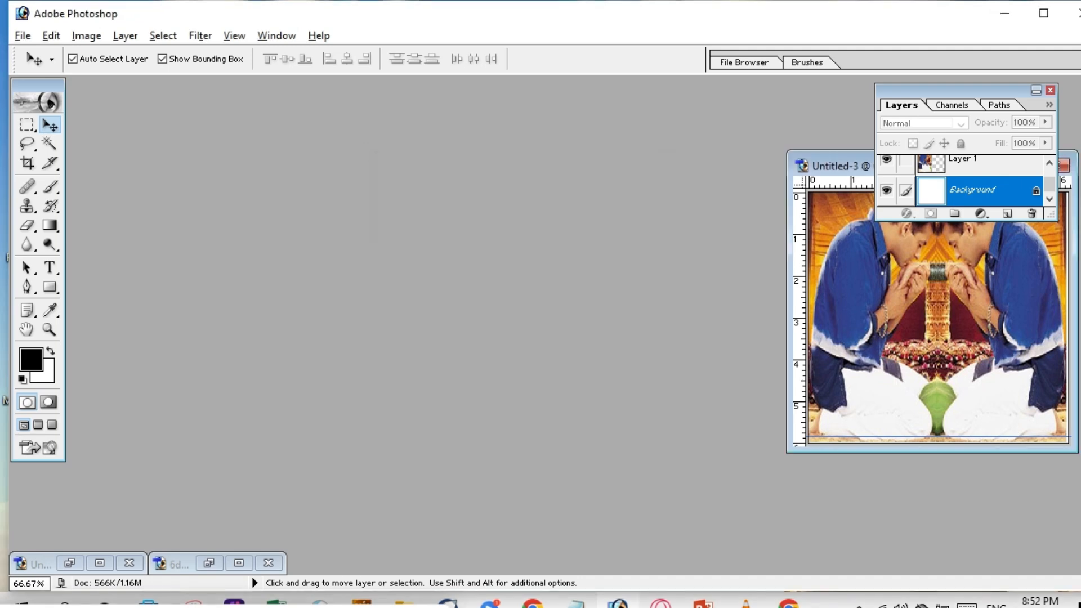
{"action": "left_click", "coordinate": [998, 12]}
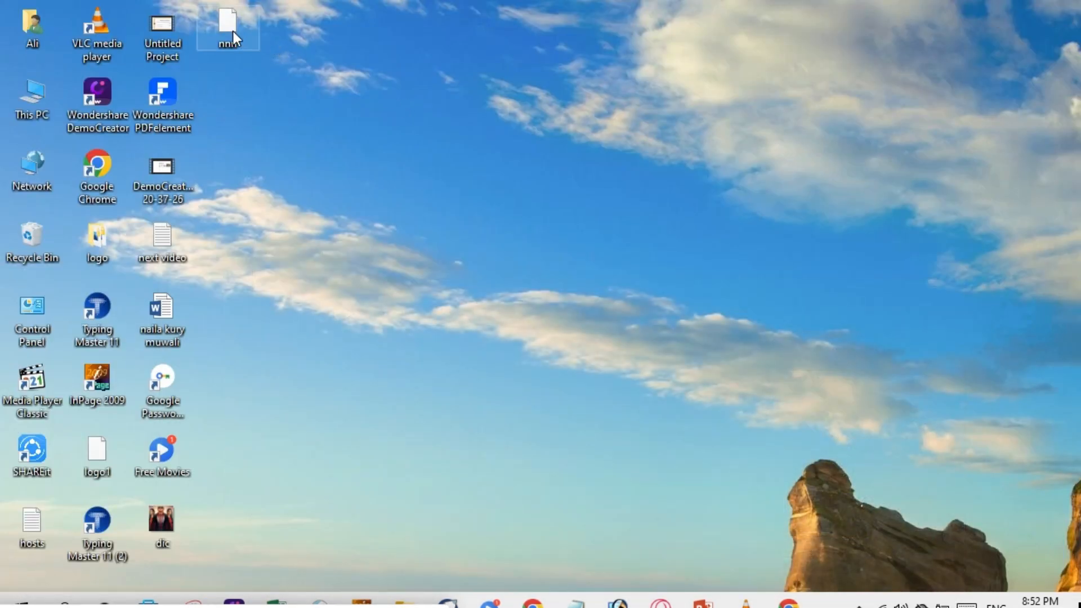
Reopen nnn.psd in Photoshop from its desktop icon.
{"action": "double_click", "coordinate": [237, 25]}
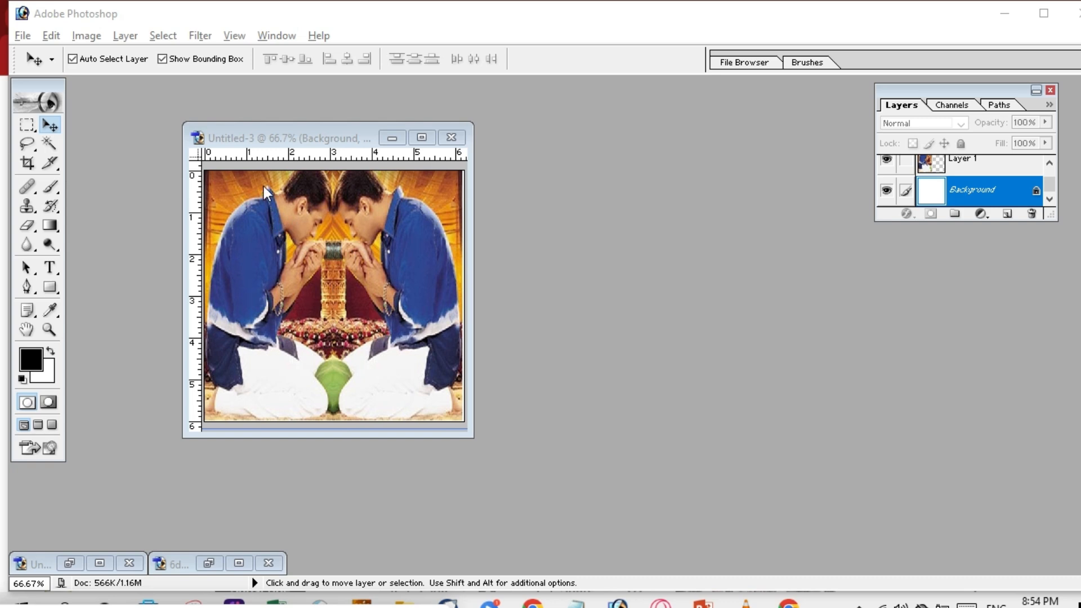
Select the Elliptical Marquee Tool from the marquee flyout.
{"action": "left_click", "coordinate": [35, 130]}
{"action": "left_click", "coordinate": [34, 130]}
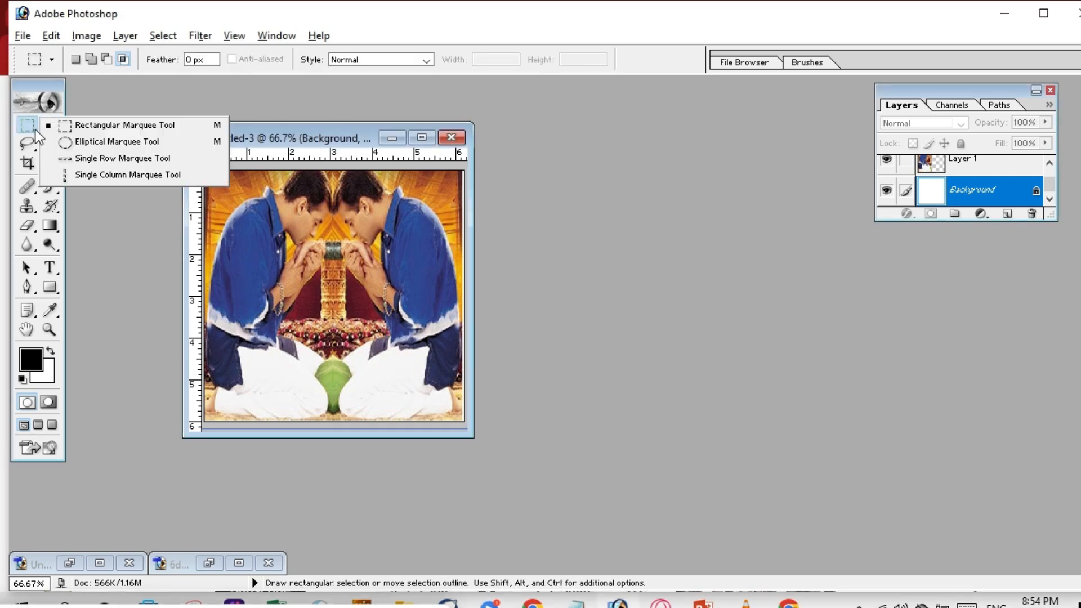
{"action": "left_click", "coordinate": [106, 142]}
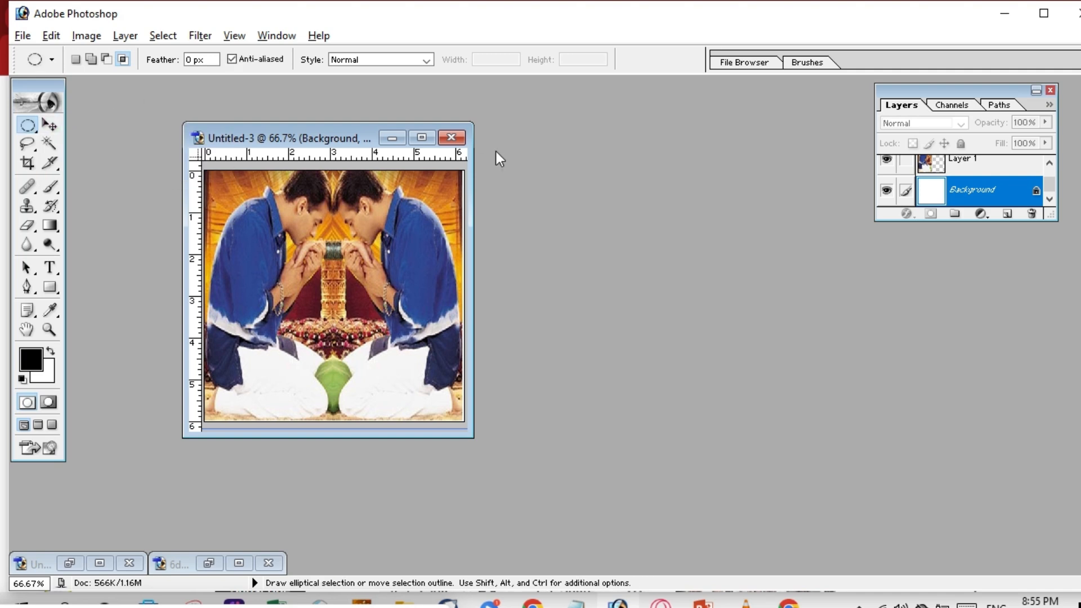
Close Untitled-3 without saving its changes.
{"action": "left_click", "coordinate": [450, 139]}
{"action": "left_click", "coordinate": [456, 234]}
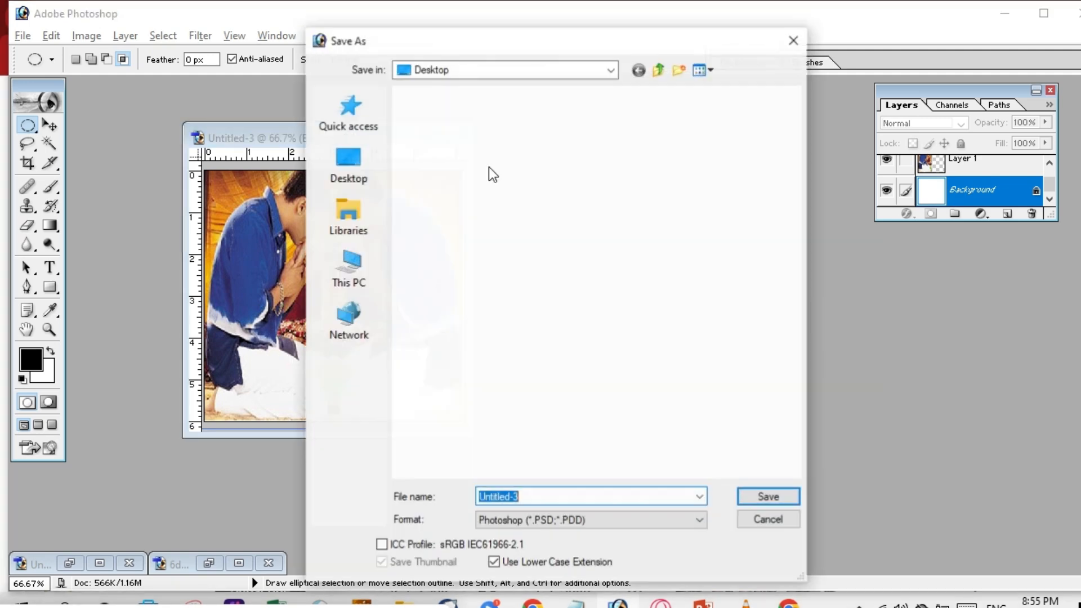
{"action": "left_click", "coordinate": [795, 40]}
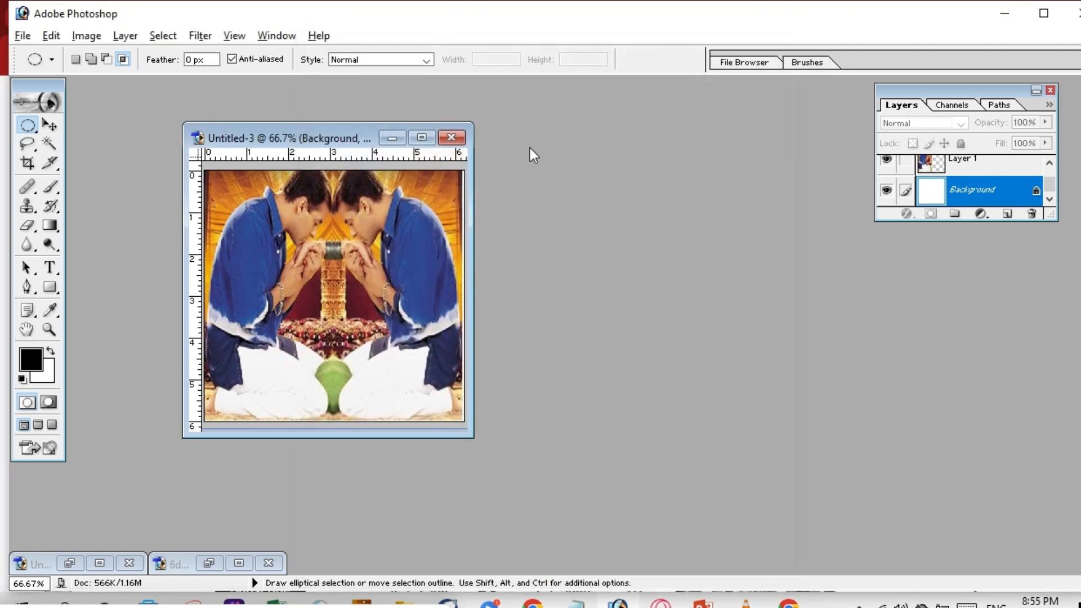
{"action": "left_click", "coordinate": [452, 138]}
{"action": "left_click", "coordinate": [519, 232]}
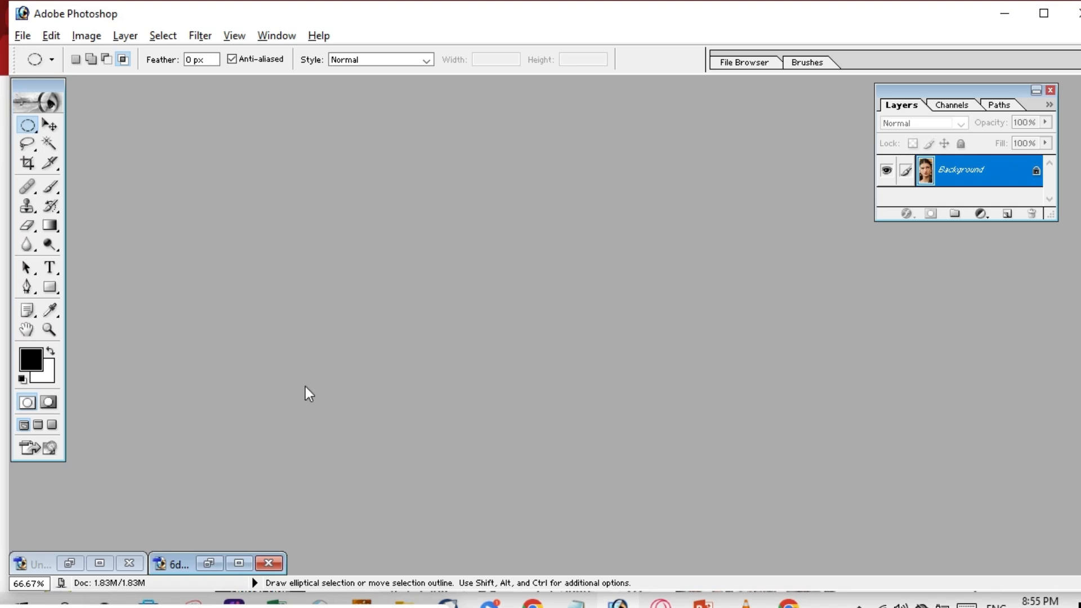
Bring another document forward and view the document info choices, leaving them unchanged.
{"action": "left_click", "coordinate": [93, 563]}
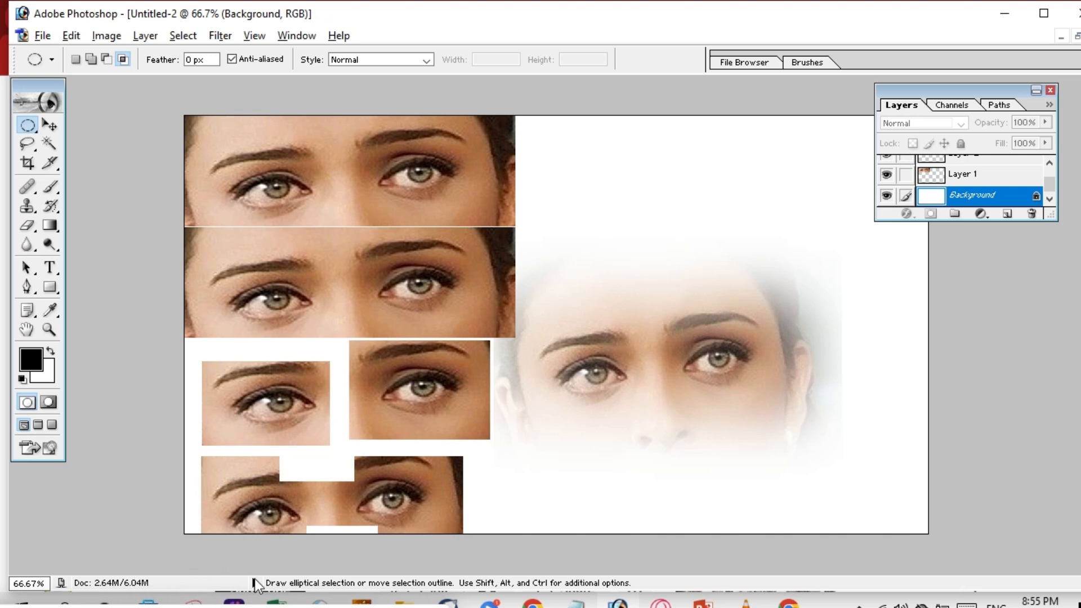
{"action": "left_click", "coordinate": [254, 583]}
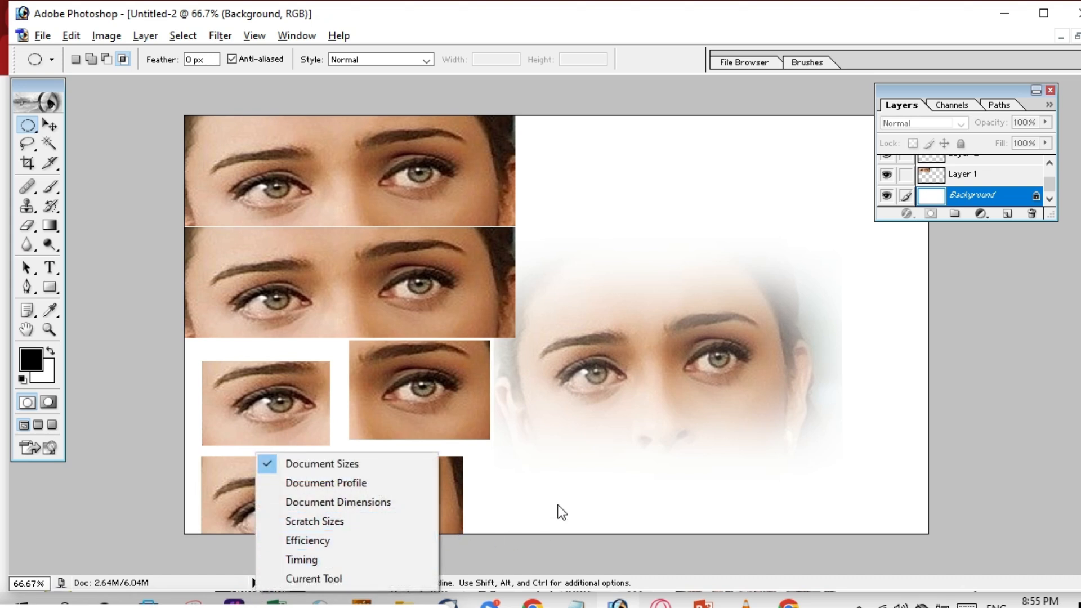
{"action": "left_click", "coordinate": [569, 375]}
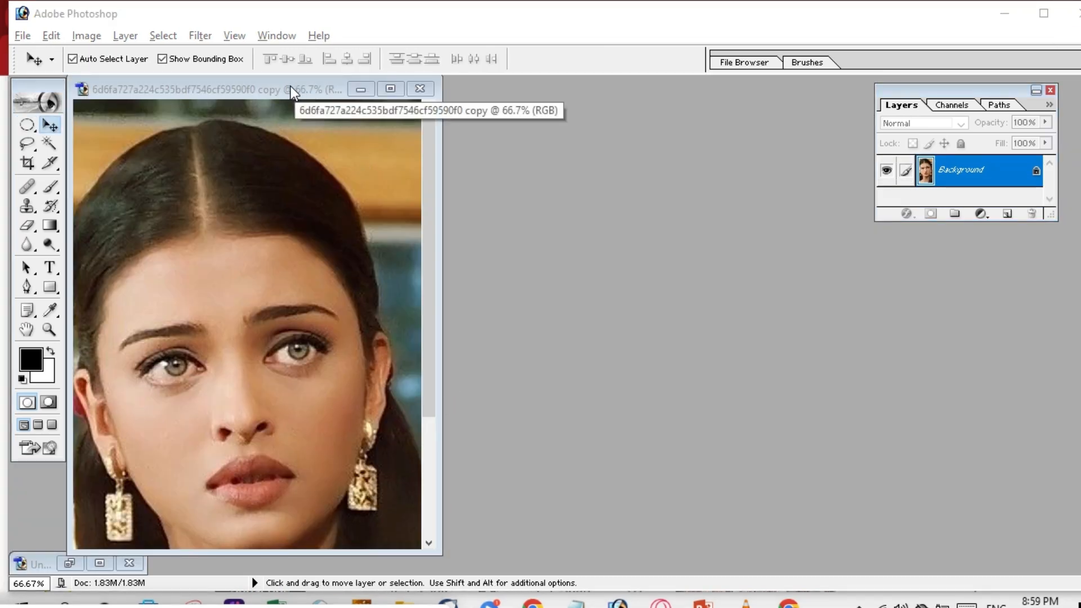
Add an empty Layer 1 above the Background and zoom to 200% on the face.
{"action": "left_click_drag", "start_coordinate": [290, 86], "coordinate": [374, 76]}
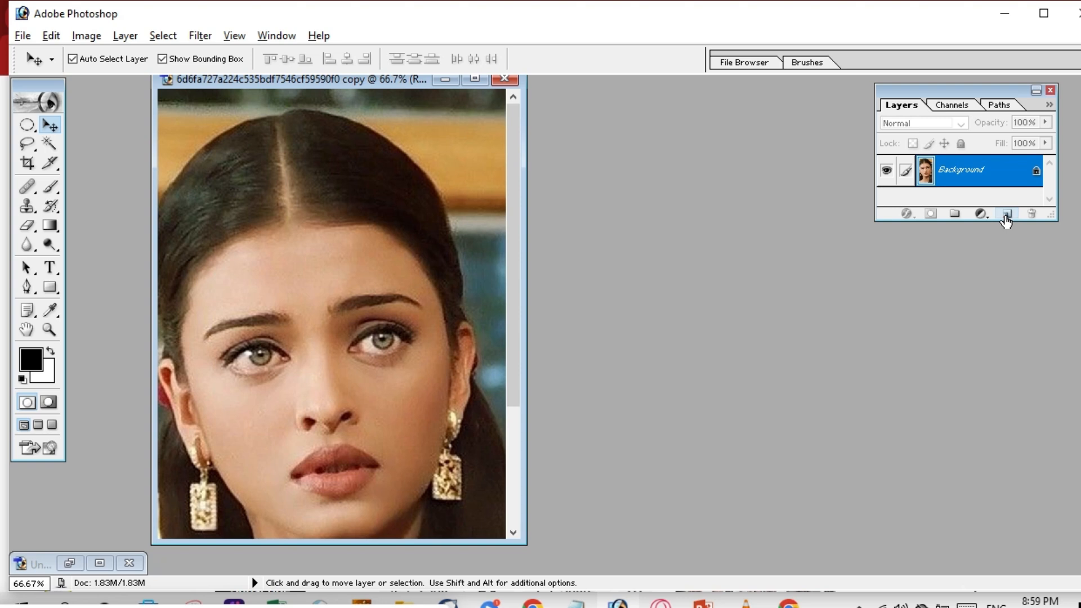
{"action": "left_click", "coordinate": [1007, 216]}
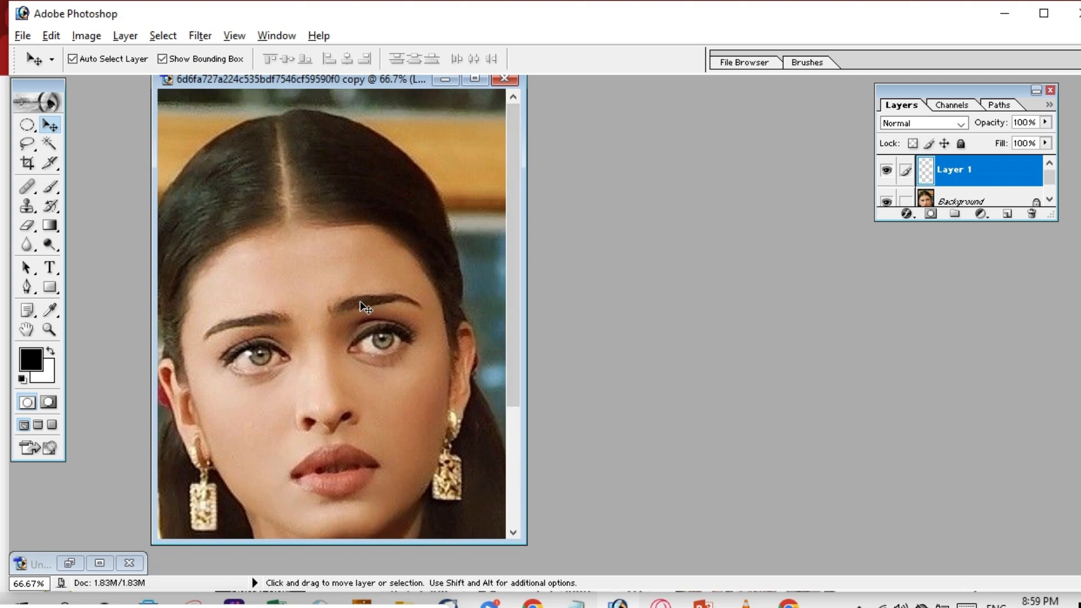
{"action": "key", "text": "ctrl+plus"}
{"action": "key", "text": "ctrl+plus"}
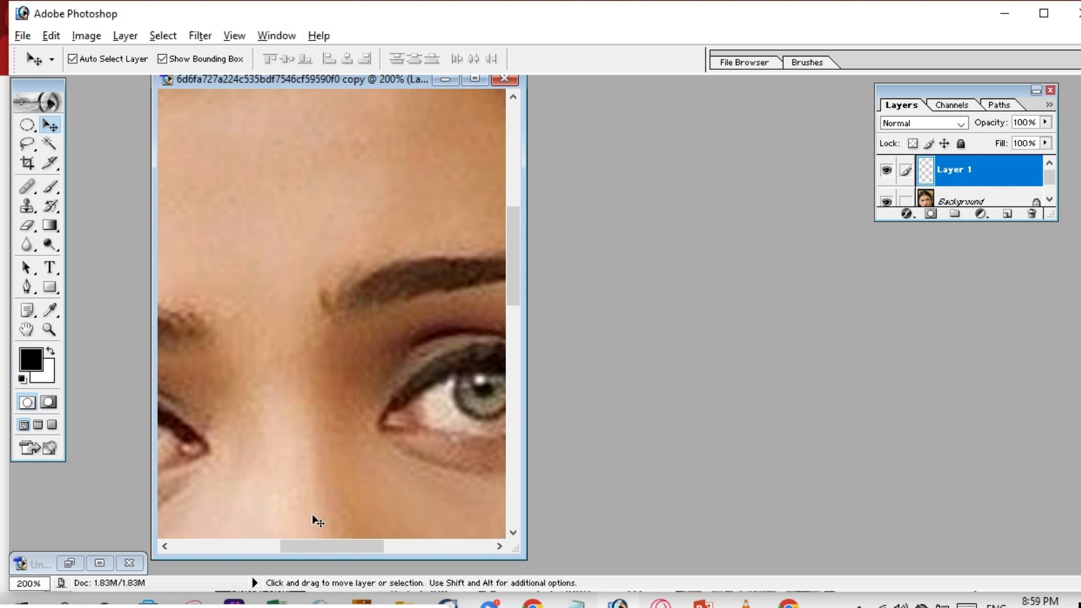
{"action": "left_click_drag", "start_coordinate": [318, 546], "coordinate": [262, 523]}
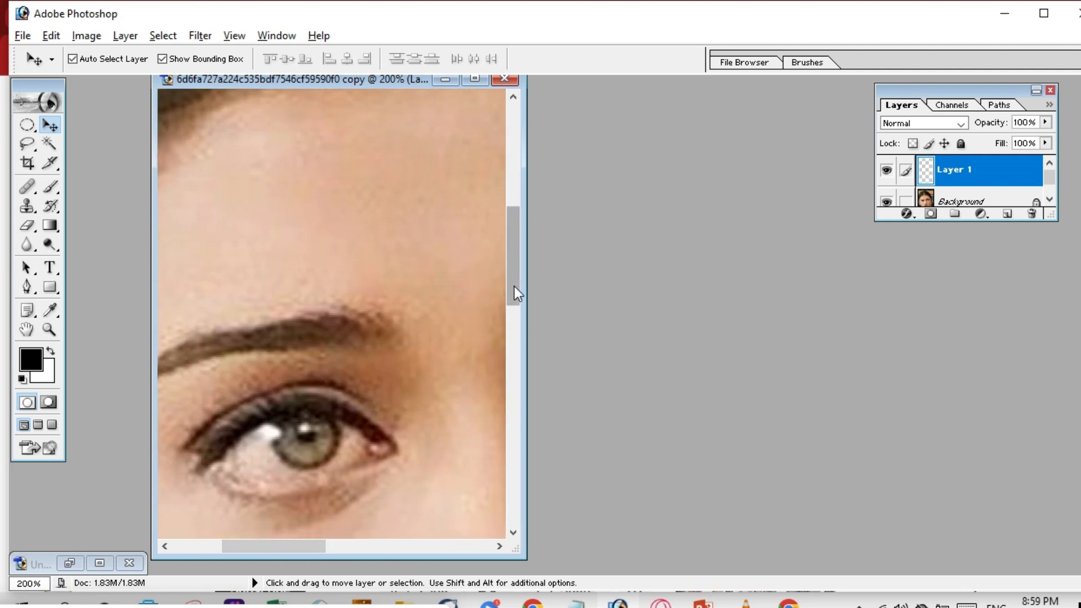
{"action": "mouse_move", "coordinate": [515, 286]}
{"action": "left_mouse_down"}
{"action": "mouse_move", "coordinate": [515, 276]}
{"action": "mouse_move", "coordinate": [514, 306]}
{"action": "left_mouse_up"}
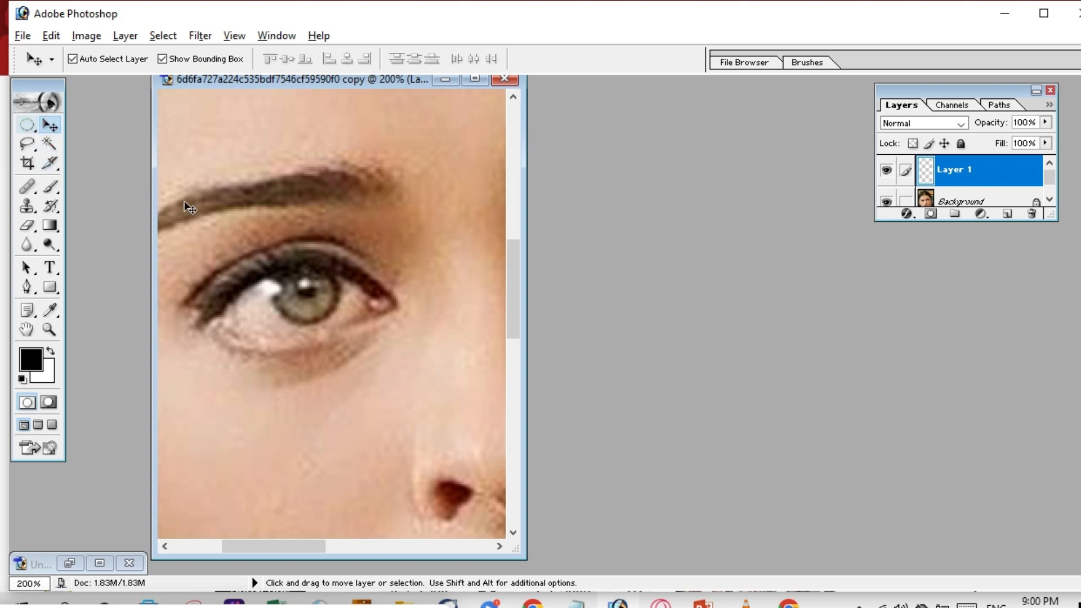
Set the Elliptical Marquee to a 3 px feather in New Selection mode.
{"action": "left_click", "coordinate": [32, 129]}
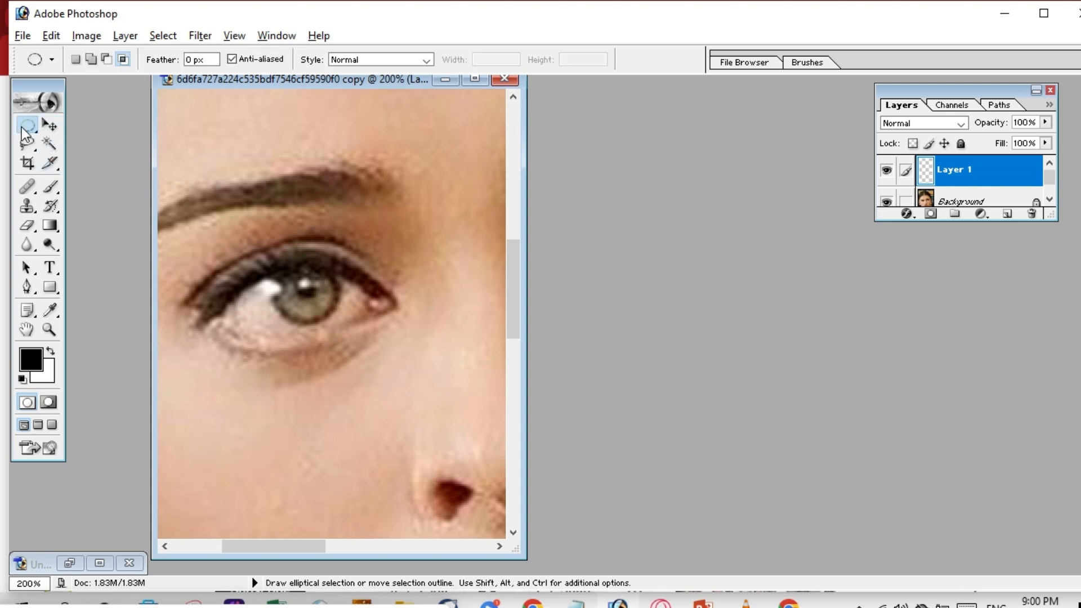
{"action": "double_click", "coordinate": [192, 59]}
{"action": "type", "text": "5"}
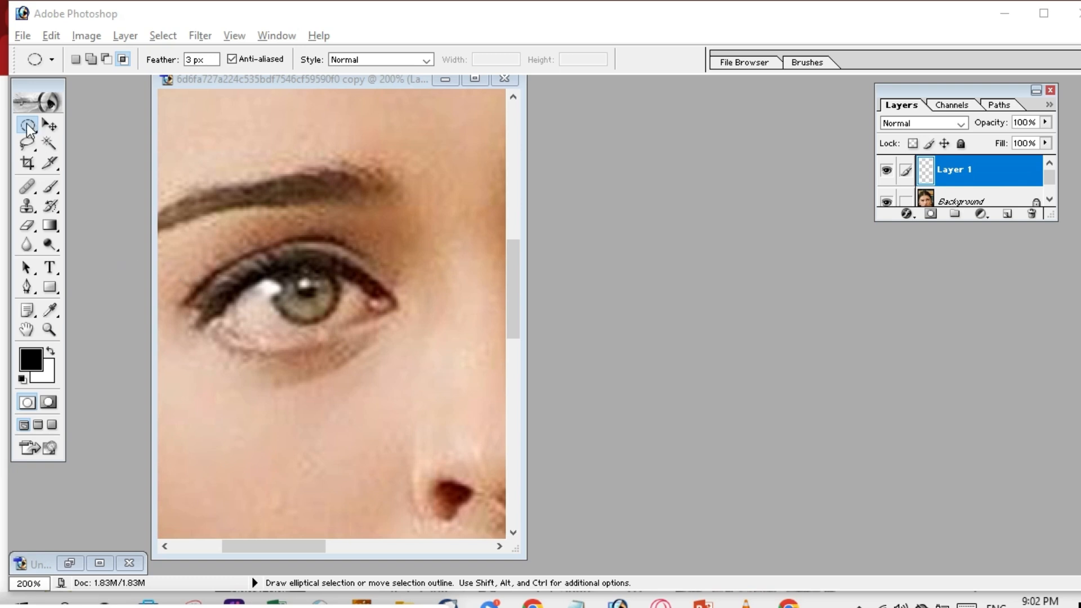
{"action": "left_click", "coordinate": [28, 125]}
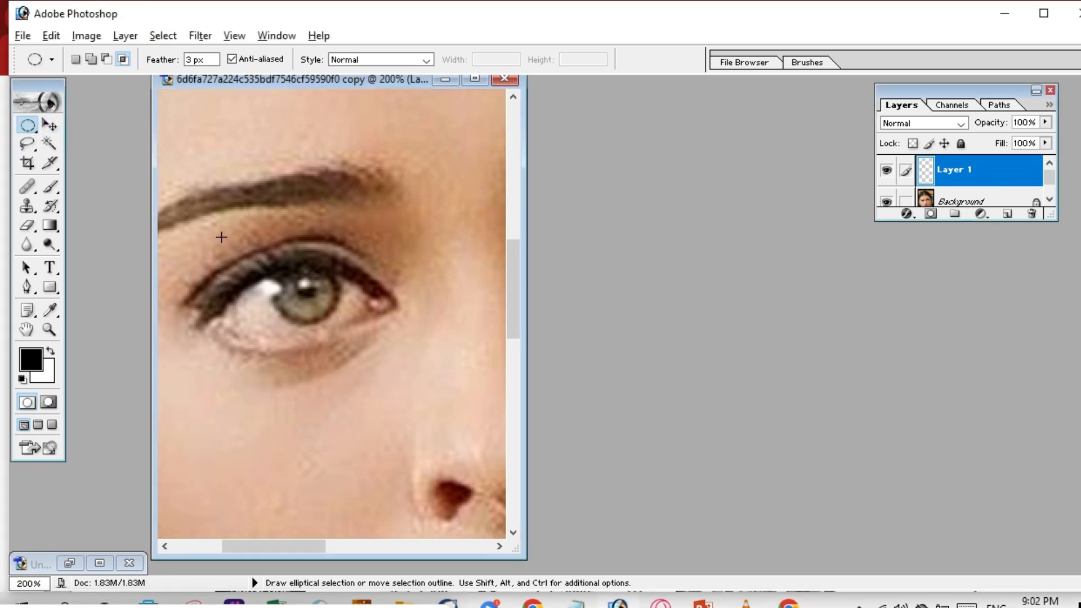
{"action": "left_click", "coordinate": [77, 60]}
Draw an oval selection around the eye's iris and nudge it into place.
{"action": "left_click_drag", "start_coordinate": [335, 312], "coordinate": [340, 327]}
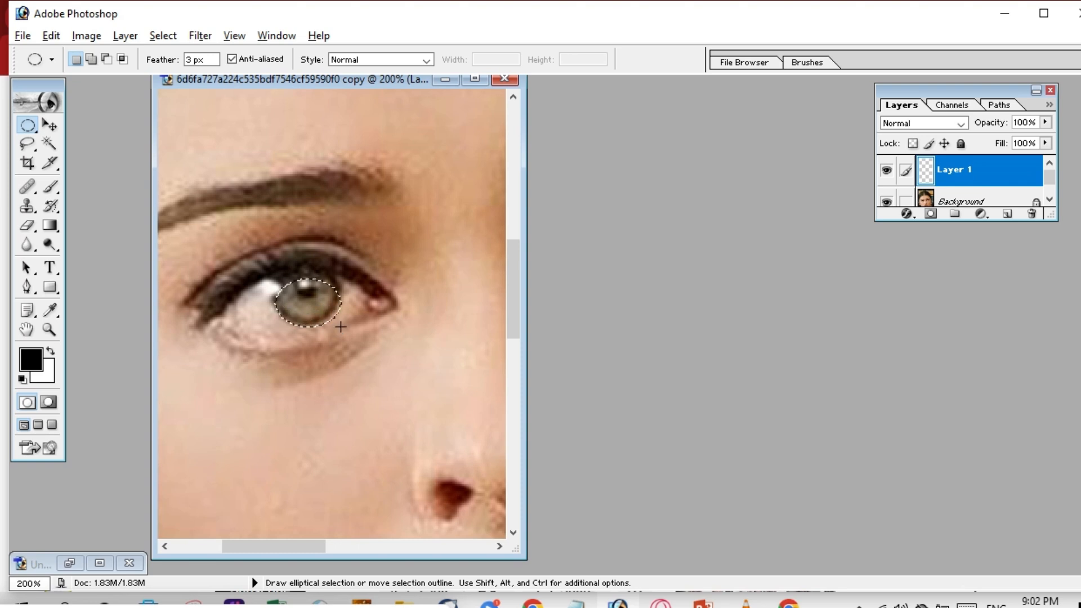
{"action": "key", "text": "Up"}
{"action": "key", "text": "Up"}
{"action": "key", "text": "Up"}
{"action": "key", "text": "Up"}
{"action": "key", "text": "Up"}
{"action": "key", "text": "Up"}
{"action": "key", "text": "Up"}
{"action": "left_click", "coordinate": [311, 299]}
{"action": "left_click_drag", "start_coordinate": [341, 330], "coordinate": [346, 332]}
{"action": "key", "text": "Up"}
{"action": "key", "text": "Up"}
{"action": "key", "text": "Up"}
{"action": "key", "text": "Left"}
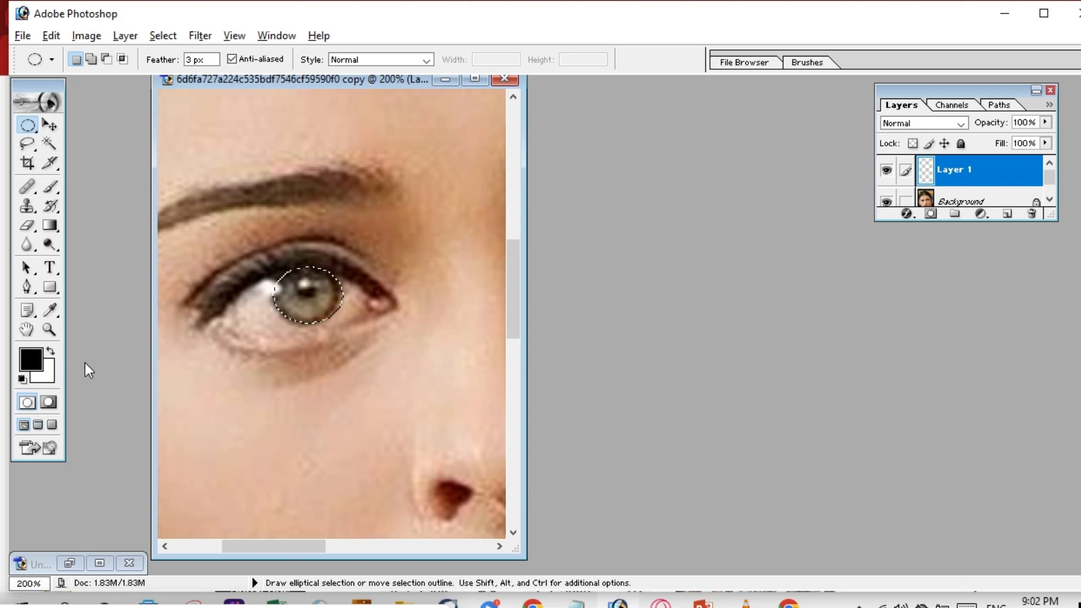
Set the foreground colour to bright blue 072DF0 using hue 230 in the Color Picker.
{"action": "left_click", "coordinate": [49, 375]}
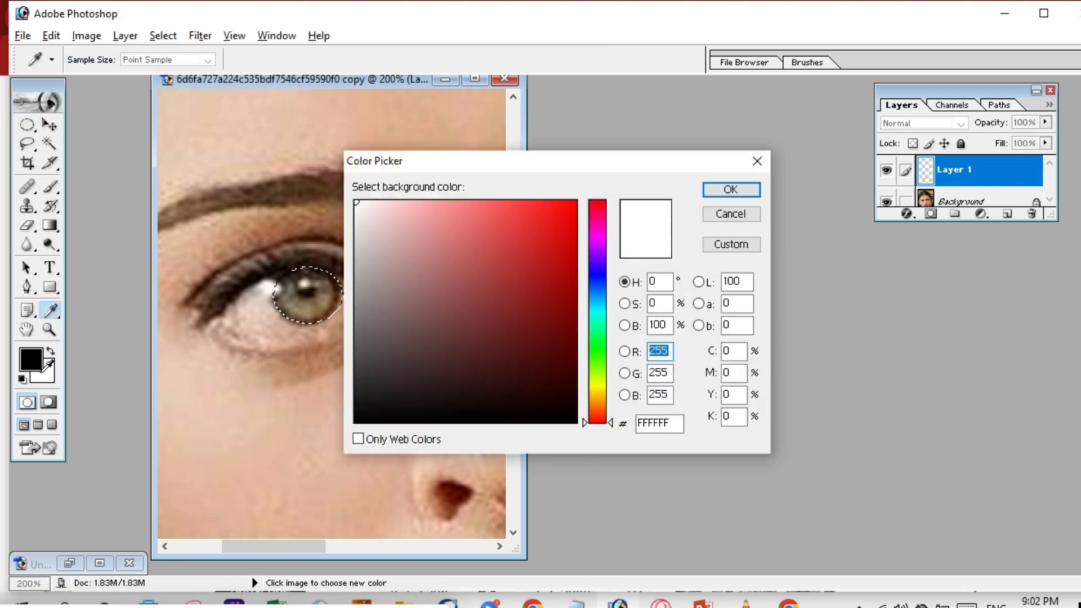
{"action": "left_click", "coordinate": [763, 167]}
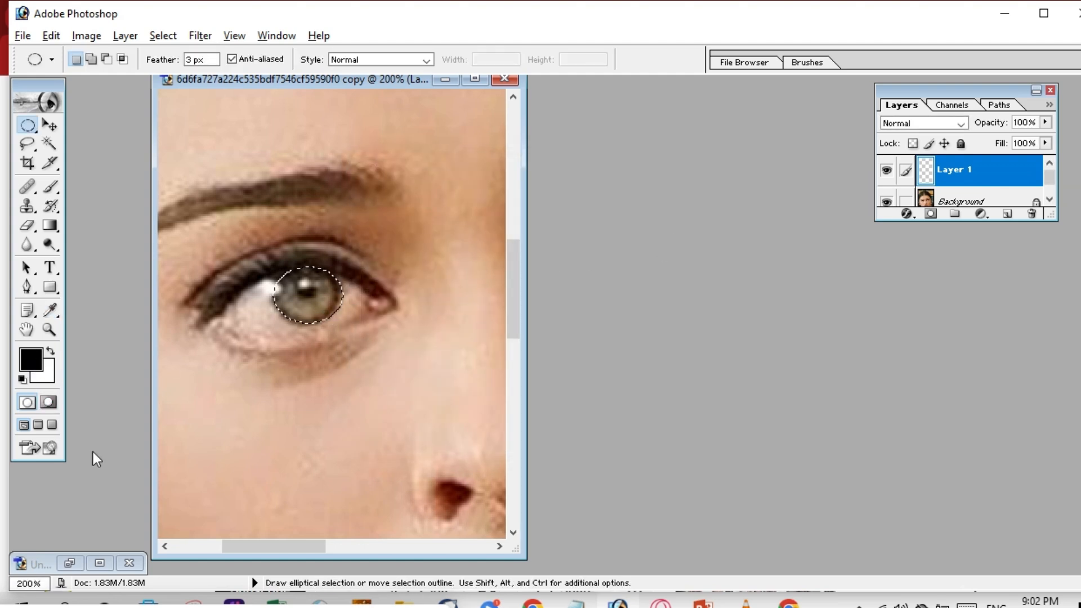
{"action": "left_click", "coordinate": [31, 359]}
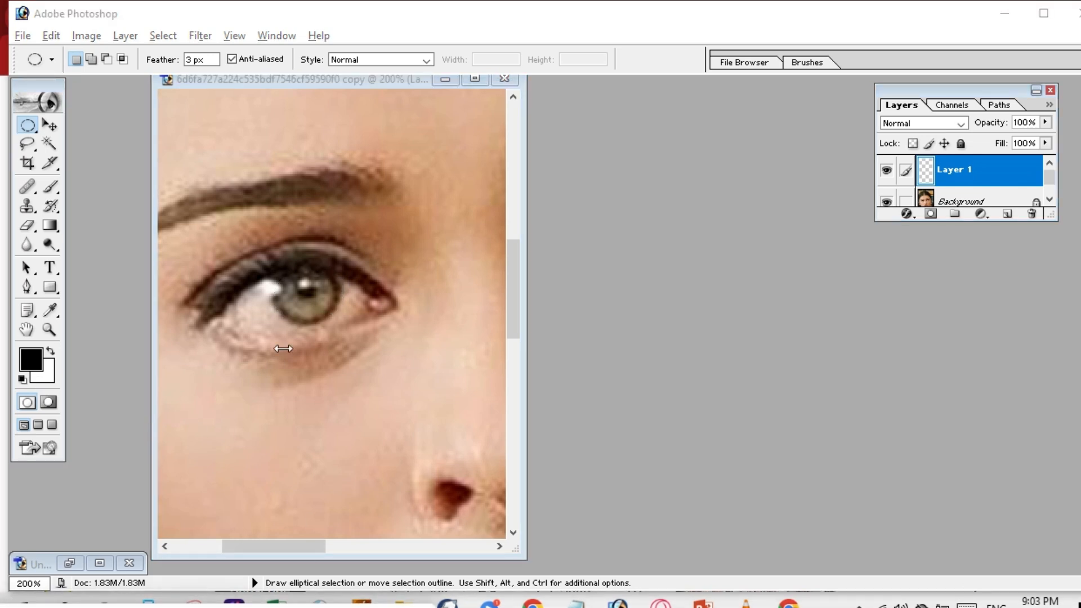
{"action": "left_click", "coordinate": [300, 303]}
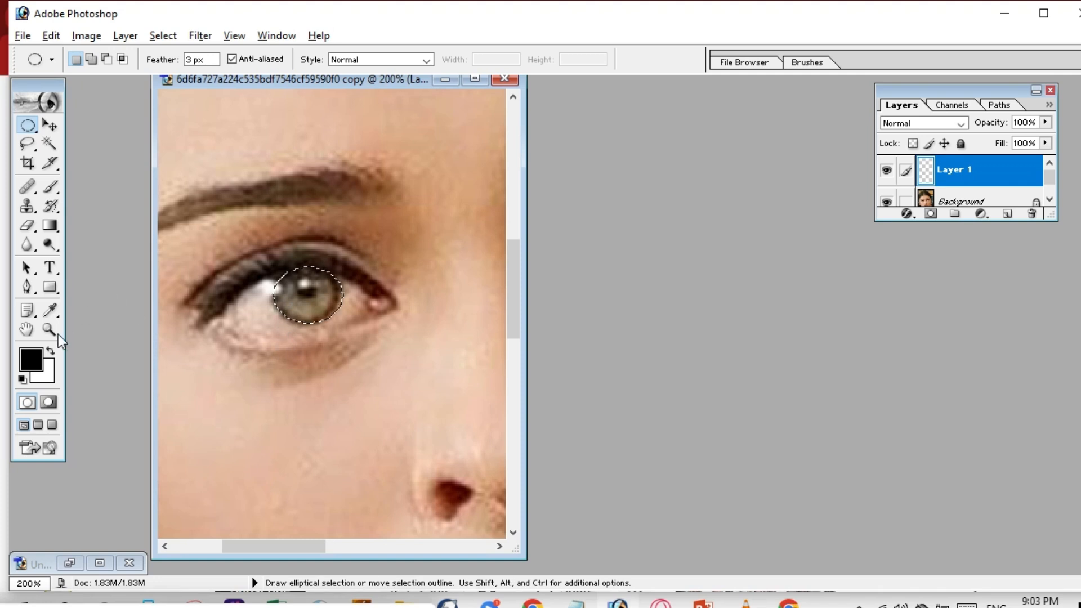
{"action": "left_click", "coordinate": [31, 359]}
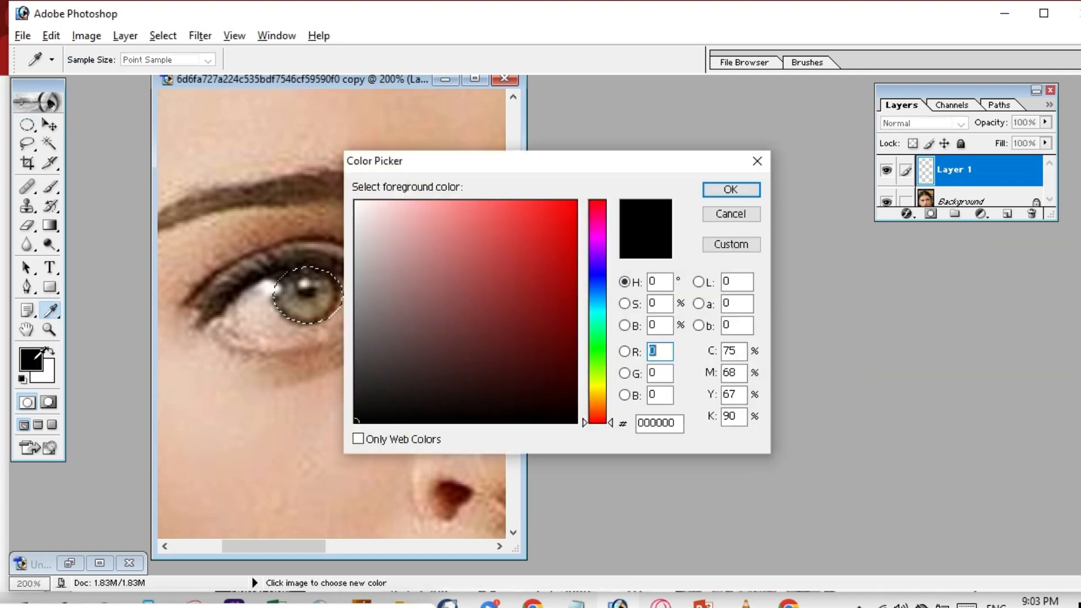
{"action": "left_click", "coordinate": [597, 282]}
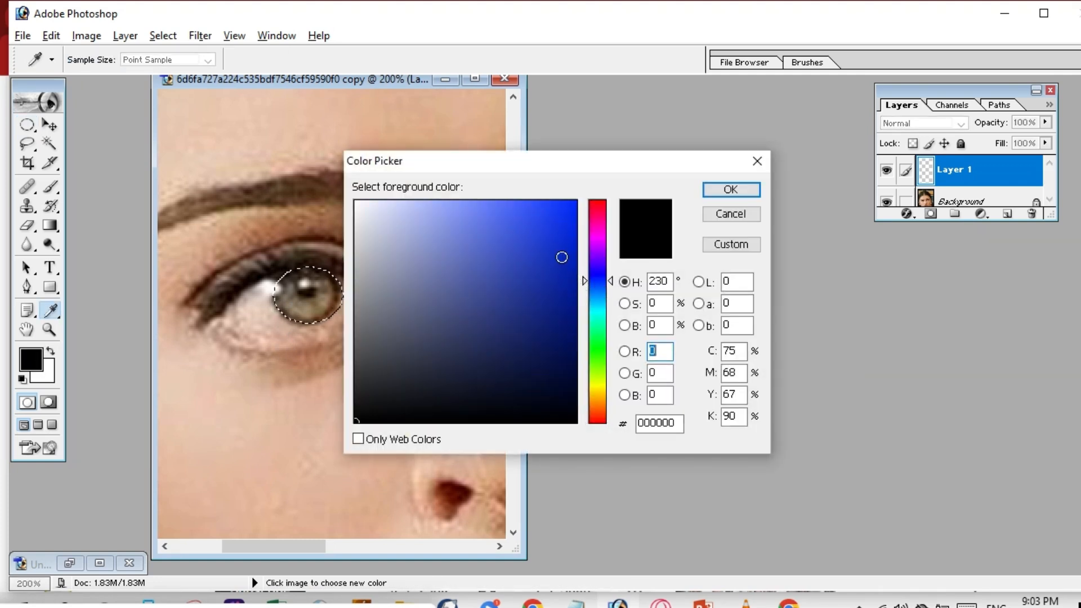
{"action": "left_click_drag", "start_coordinate": [561, 218], "coordinate": [571, 214]}
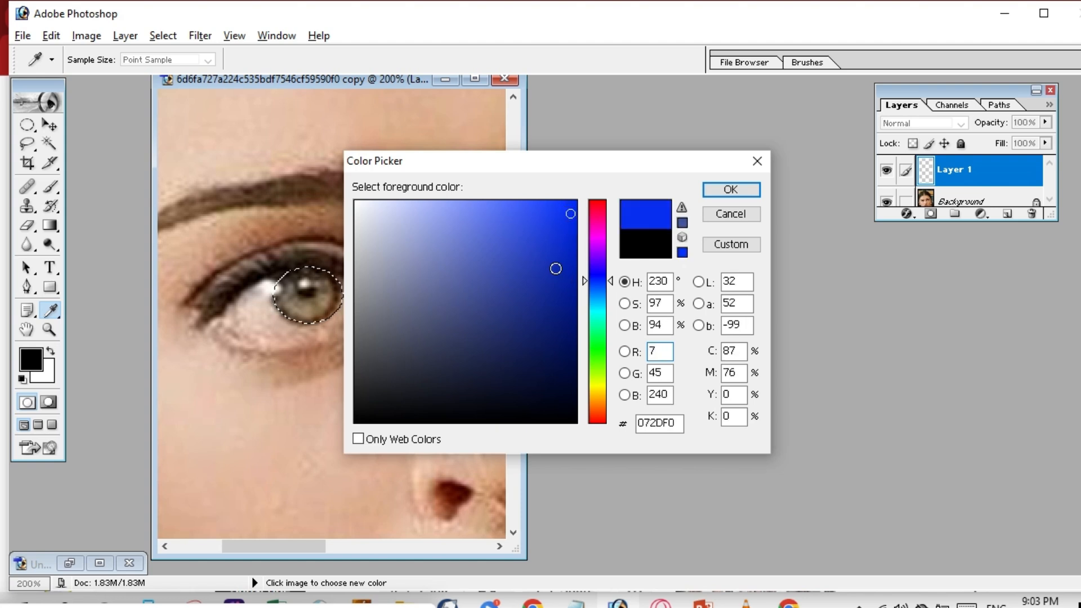
{"action": "left_click", "coordinate": [725, 188]}
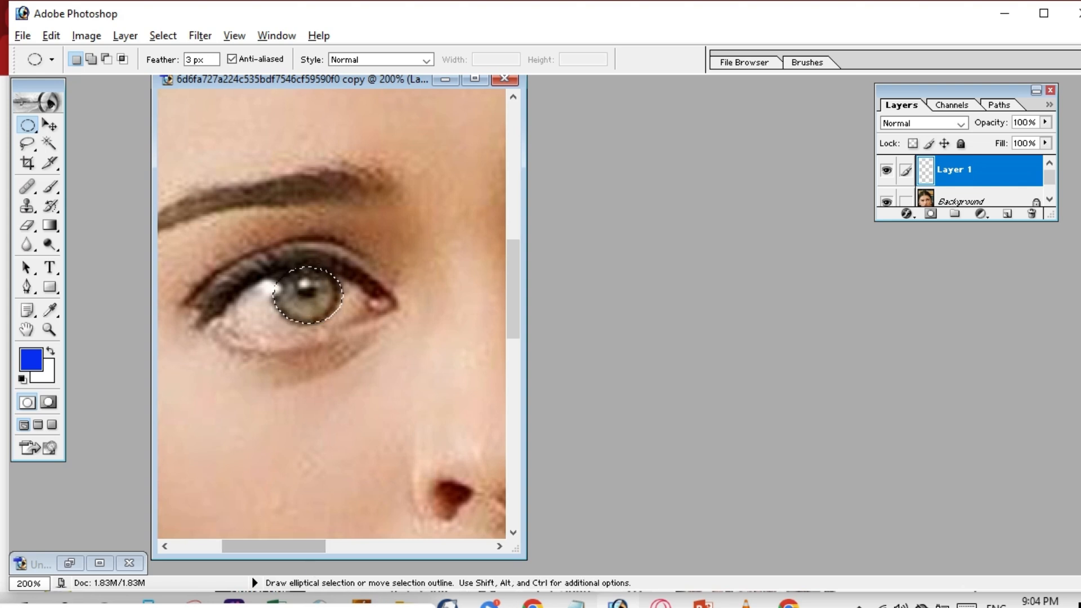
{"action": "left_click", "coordinate": [316, 605]}
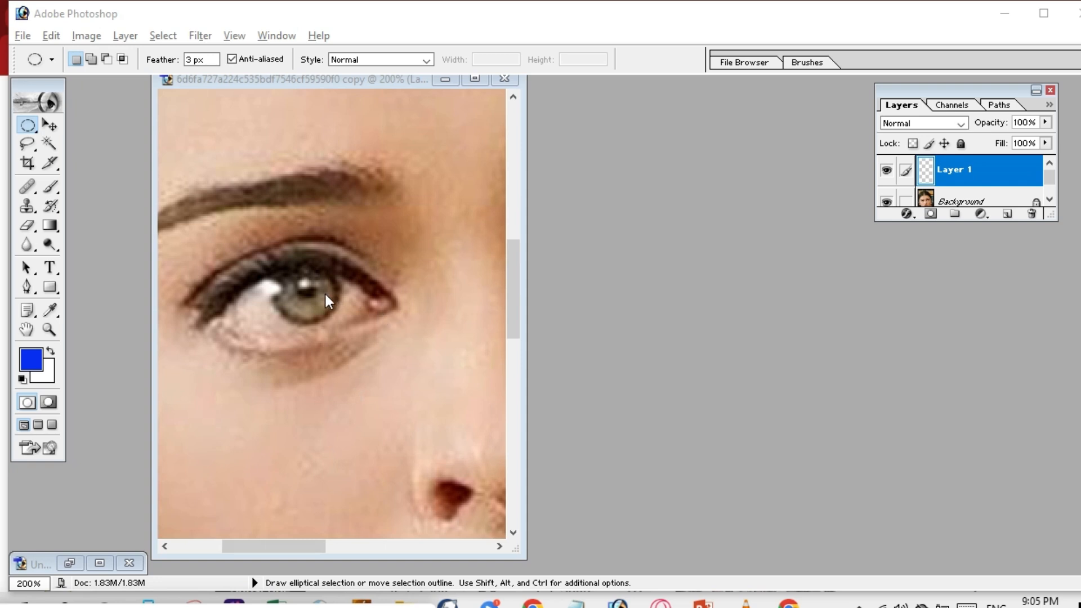
Select an oval over the iris and fill it with the blue foreground colour using Alt+Backspace.
{"action": "left_click_drag", "start_coordinate": [274, 266], "coordinate": [343, 324]}
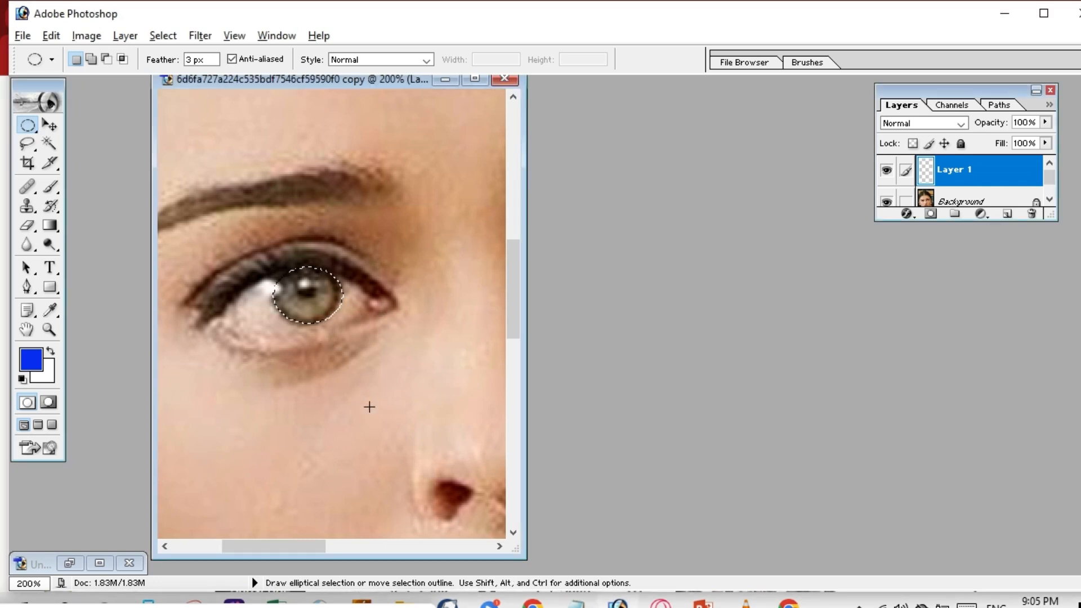
{"action": "key", "text": "alt"}
{"action": "key", "text": "alt+BackSpace"}
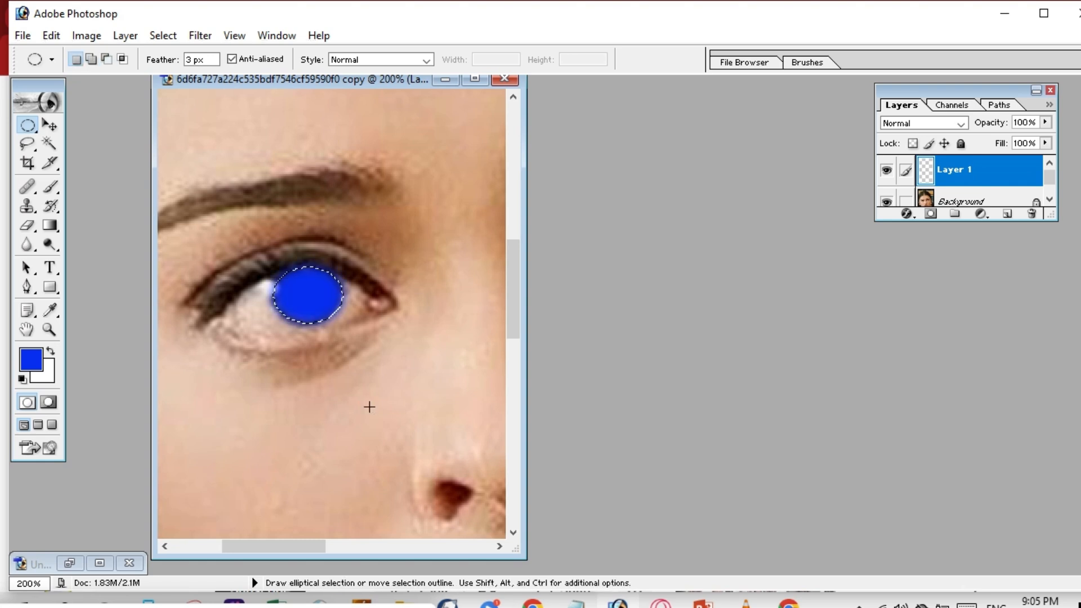
{"action": "key", "text": "ctrl"}
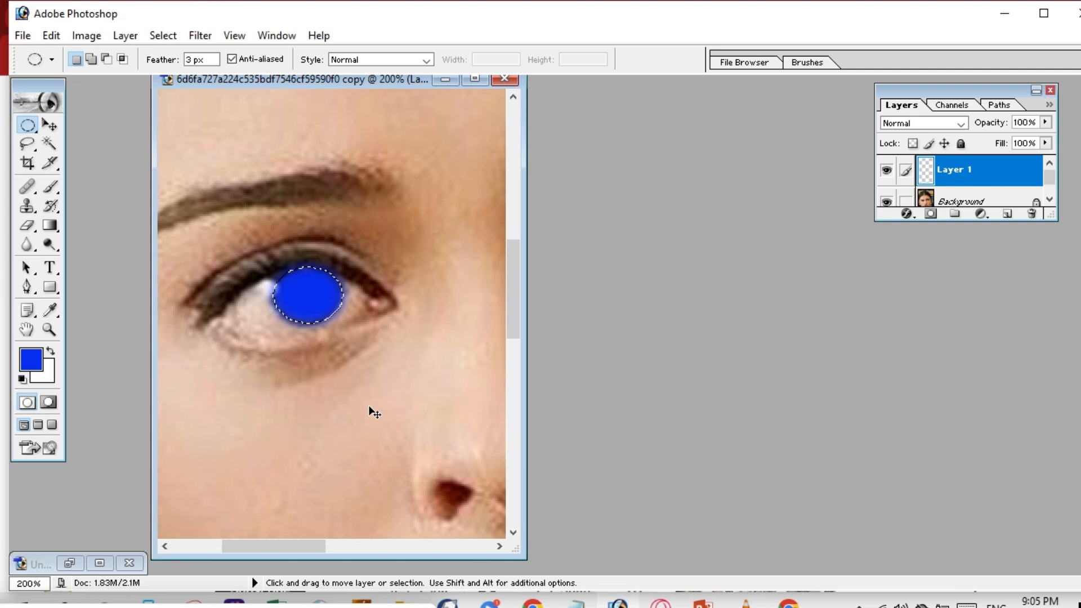
{"action": "key", "text": "ctrl+BackSpace"}
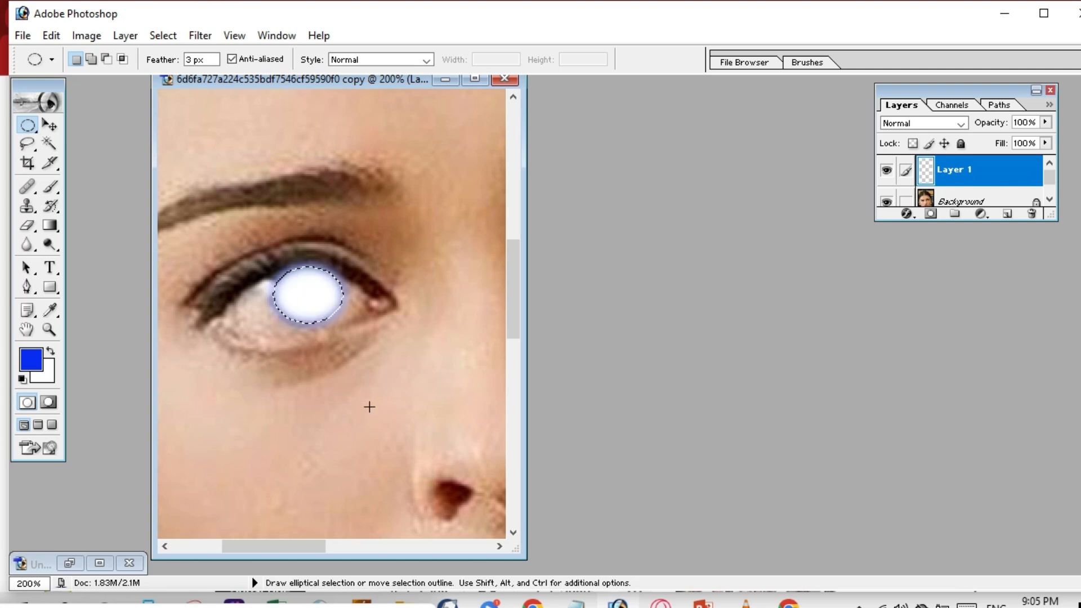
{"action": "key", "text": "alt"}
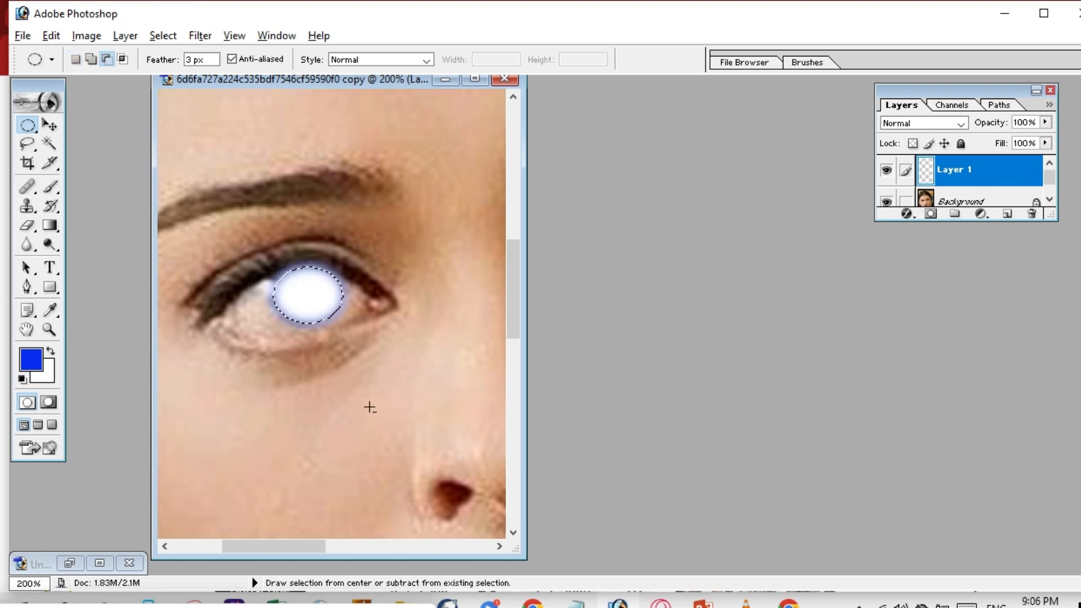
{"action": "key", "text": "alt+BackSpace"}
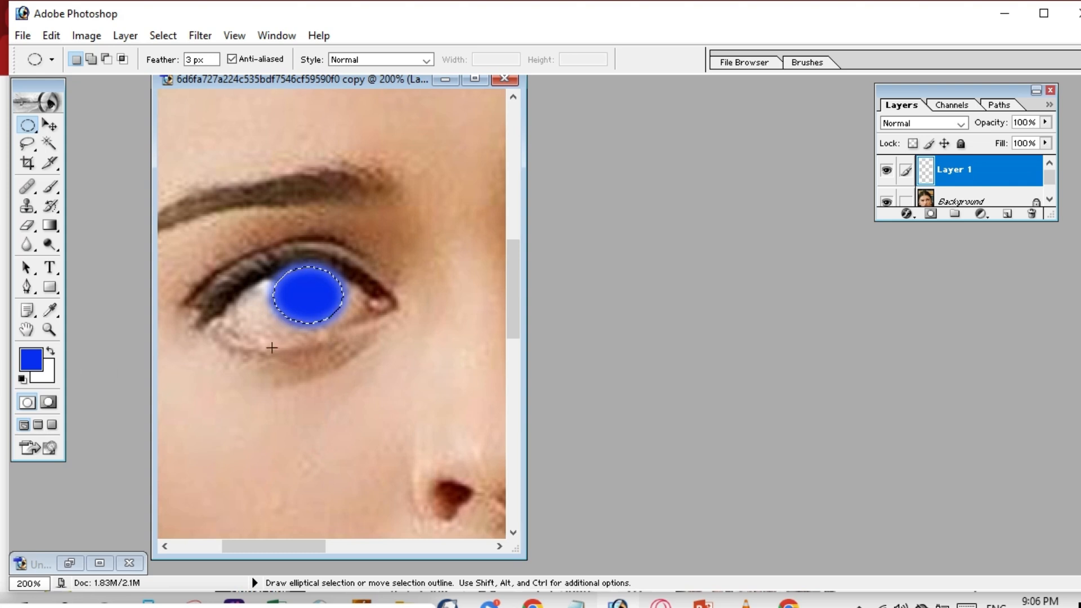
{"action": "key", "text": "ctrl+d"}
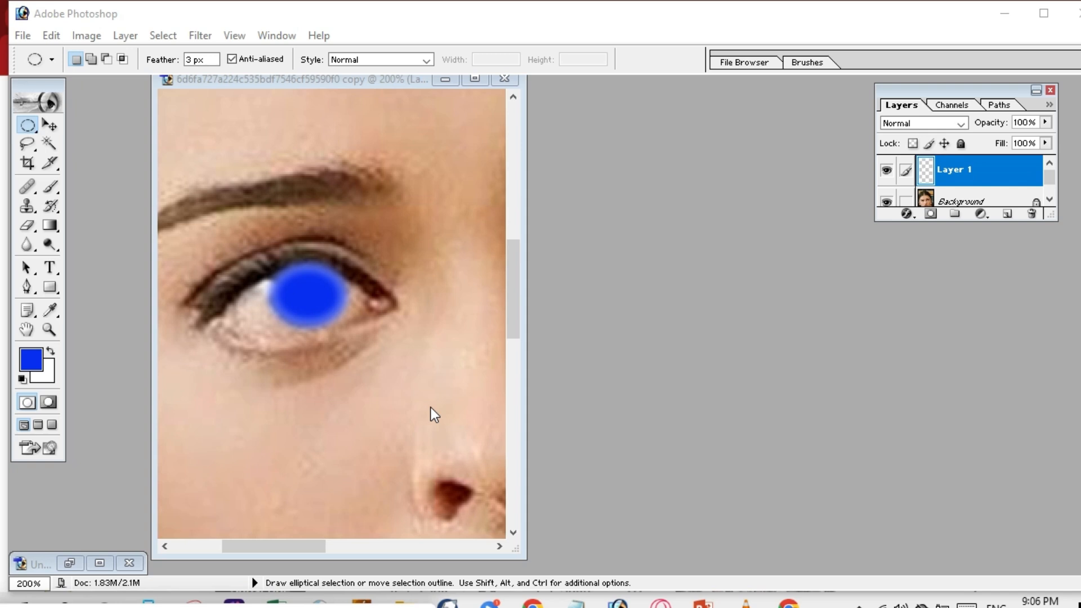
{"action": "left_click", "coordinate": [321, 305]}
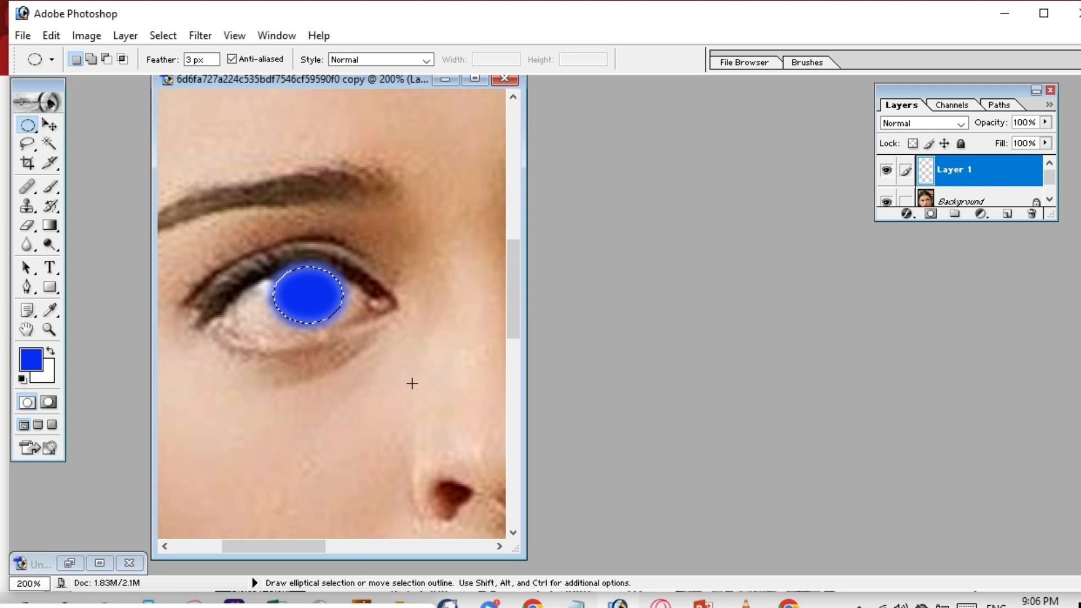
{"action": "key", "text": "alt"}
{"action": "key", "text": "ctrl"}
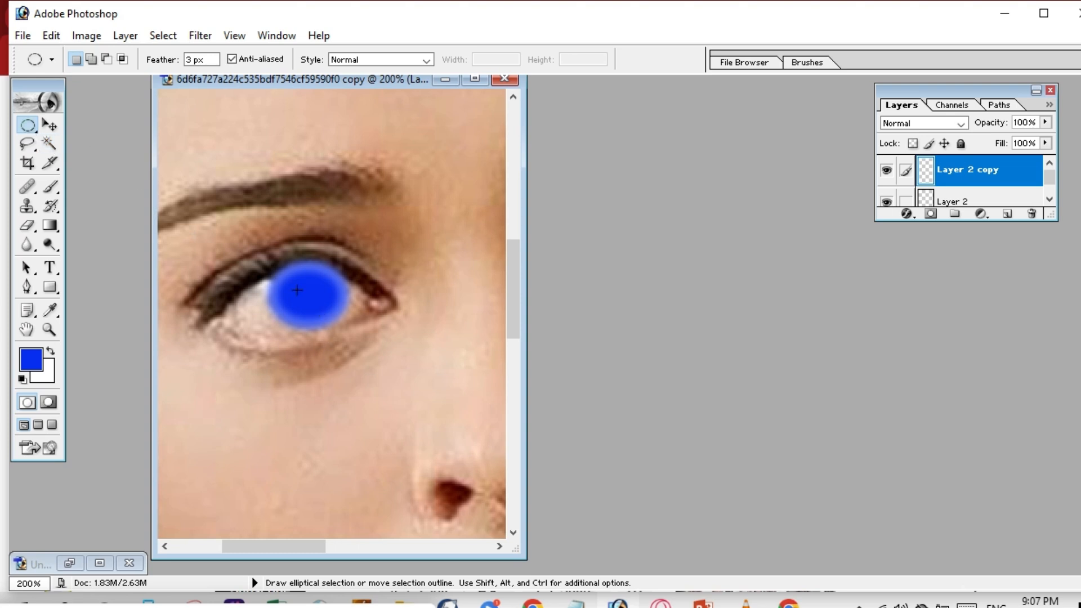
{"action": "left_click", "coordinate": [50, 124]}
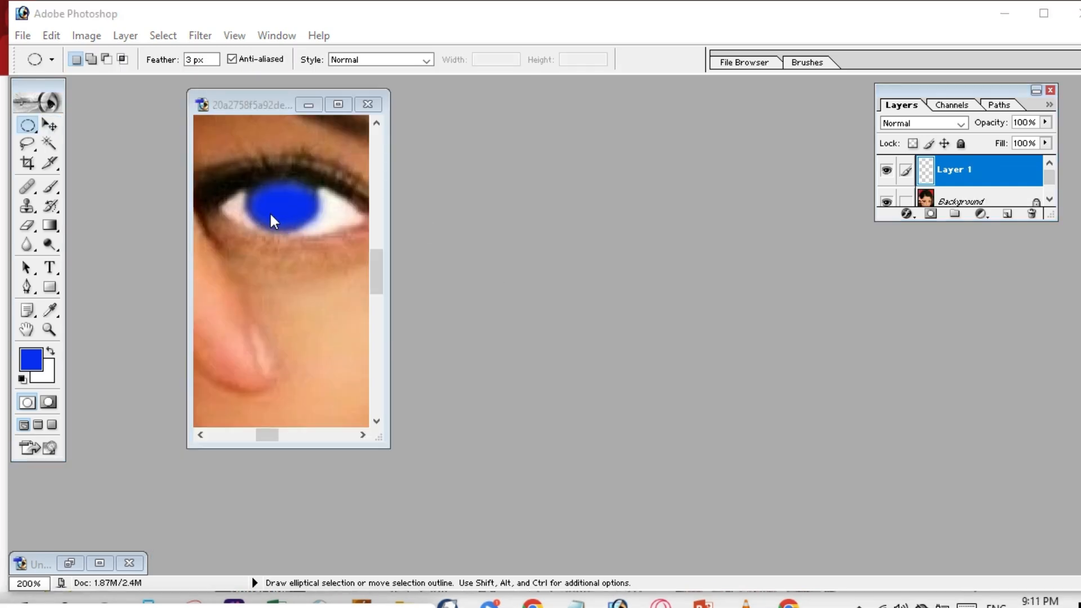
Deselect the blue iris with Ctrl+D and scroll left to reveal the other eye.
{"action": "left_click", "coordinate": [291, 211]}
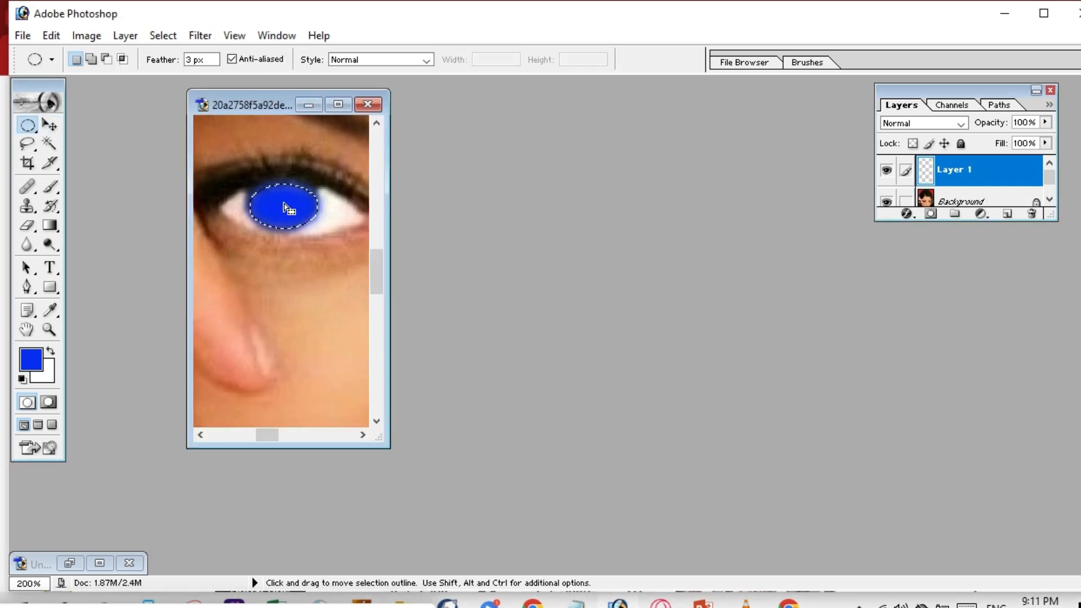
{"action": "key", "text": "ctrl+d"}
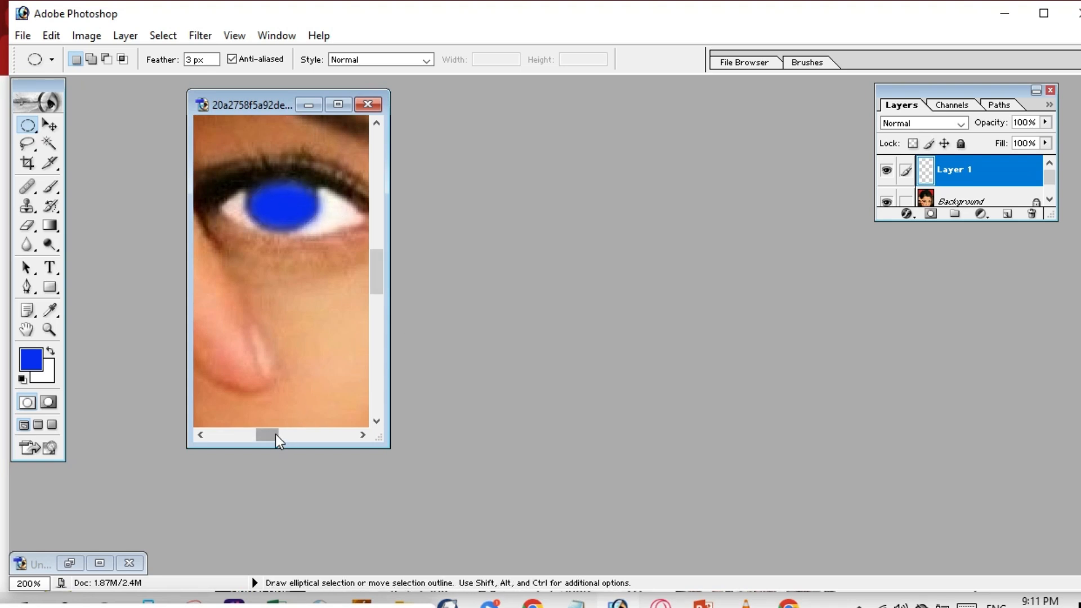
{"action": "left_click_drag", "start_coordinate": [268, 435], "coordinate": [326, 439]}
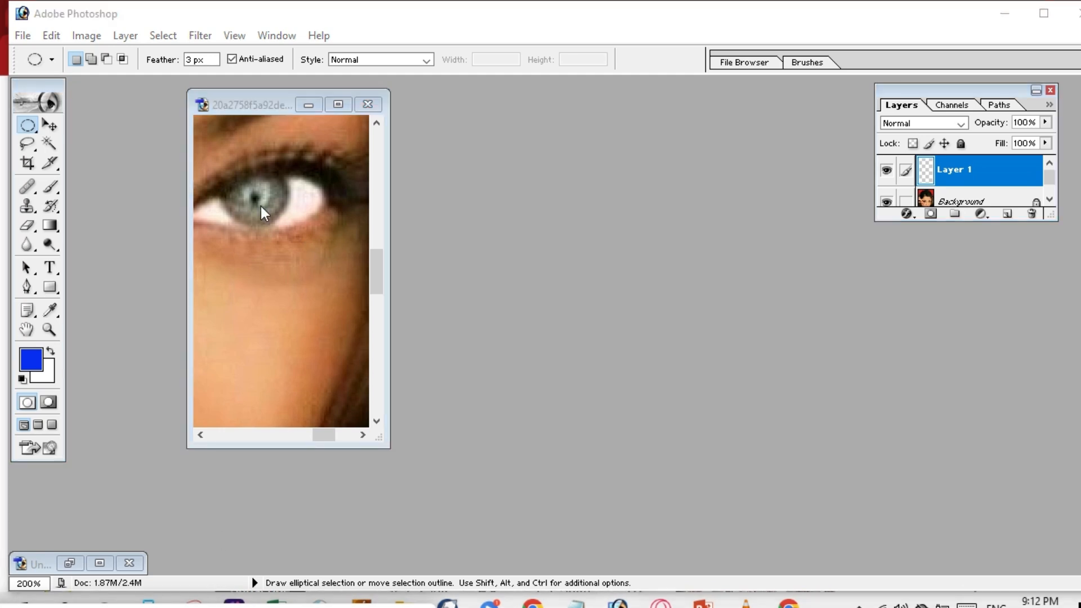
Select the second iris with an oval, fill it blue, and zoom out to the whole face.
{"action": "left_click", "coordinate": [28, 125]}
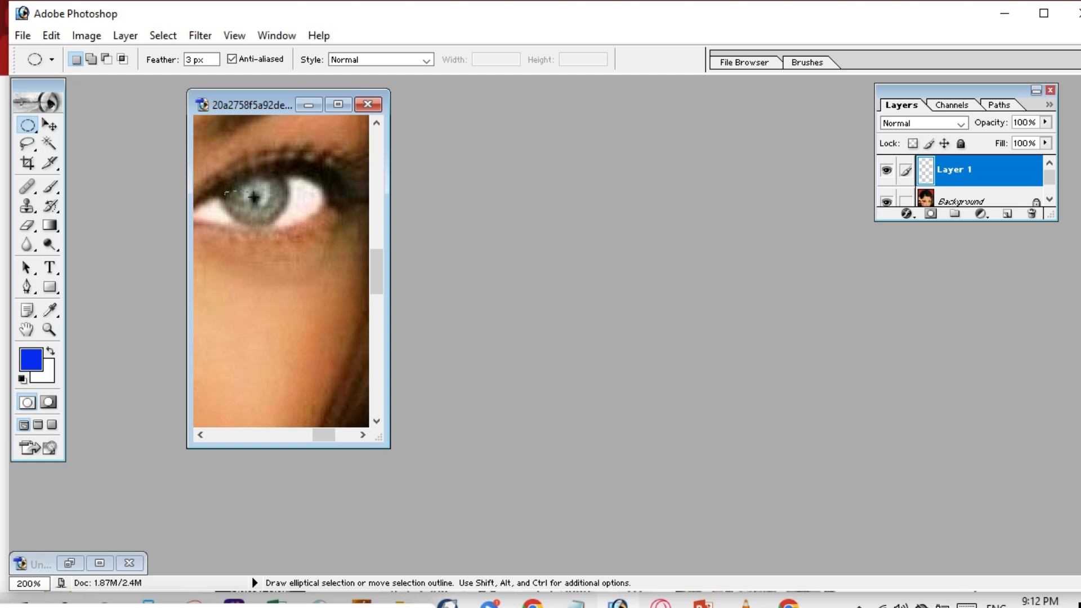
{"action": "left_click_drag", "start_coordinate": [224, 192], "coordinate": [291, 238]}
{"action": "key", "text": "Up"}
{"action": "key", "text": "Up"}
{"action": "key", "text": "Up"}
{"action": "key", "text": "Up"}
{"action": "key", "text": "Up"}
{"action": "key", "text": "Up"}
{"action": "key", "text": "Up"}
{"action": "key", "text": "Up"}
{"action": "key", "text": "Up"}
{"action": "key", "text": "Up"}
{"action": "key", "text": "Up"}
{"action": "key", "text": "Up"}
{"action": "key", "text": "Up"}
{"action": "key", "text": "Down"}
{"action": "key", "text": "alt"}
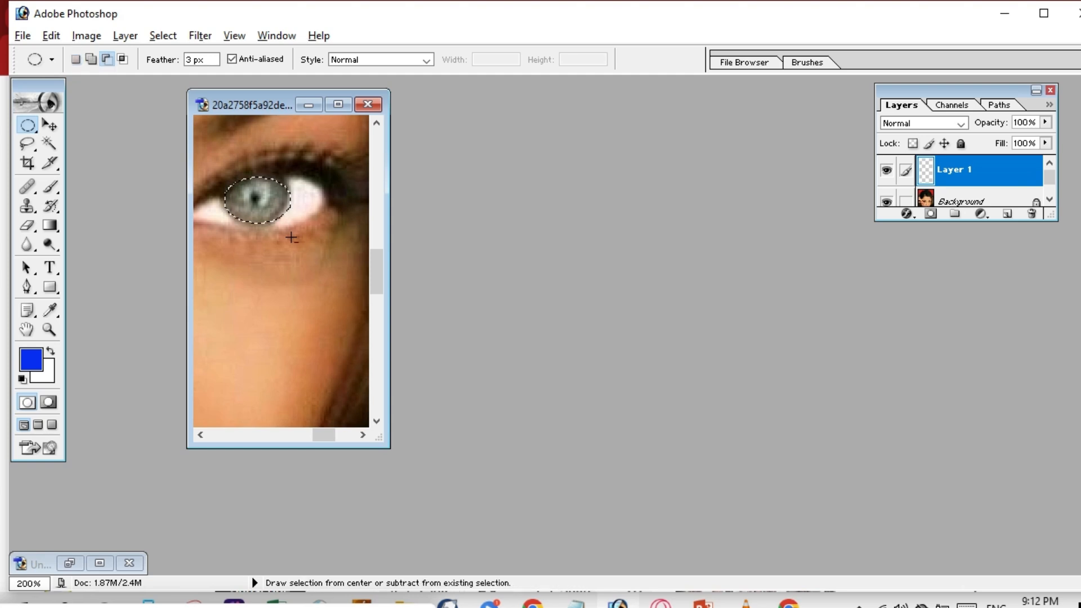
{"action": "key", "text": "alt+BackSpace"}
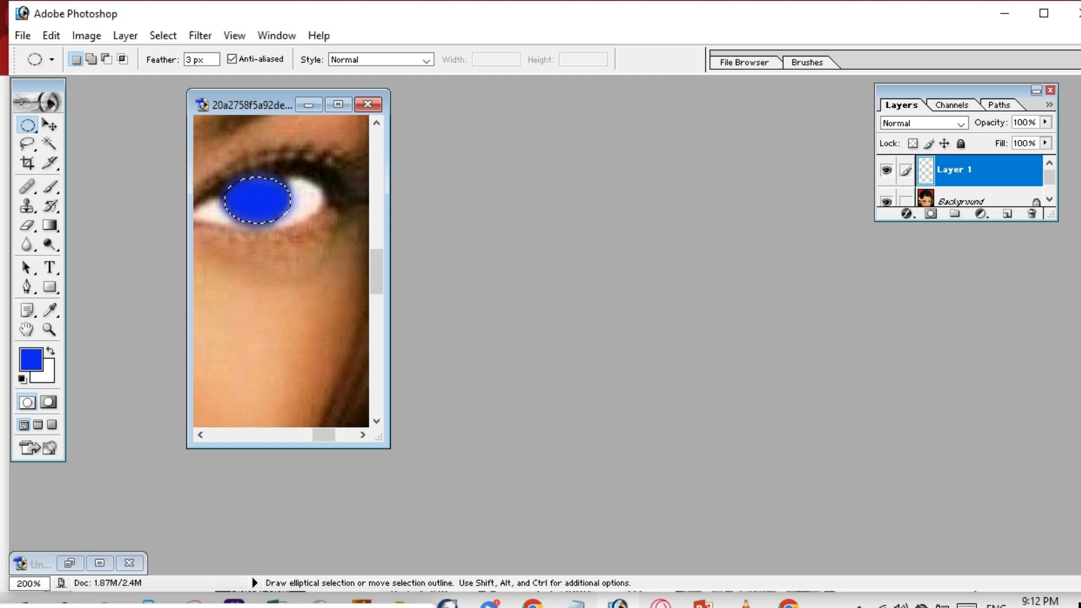
{"action": "left_click", "coordinate": [283, 605]}
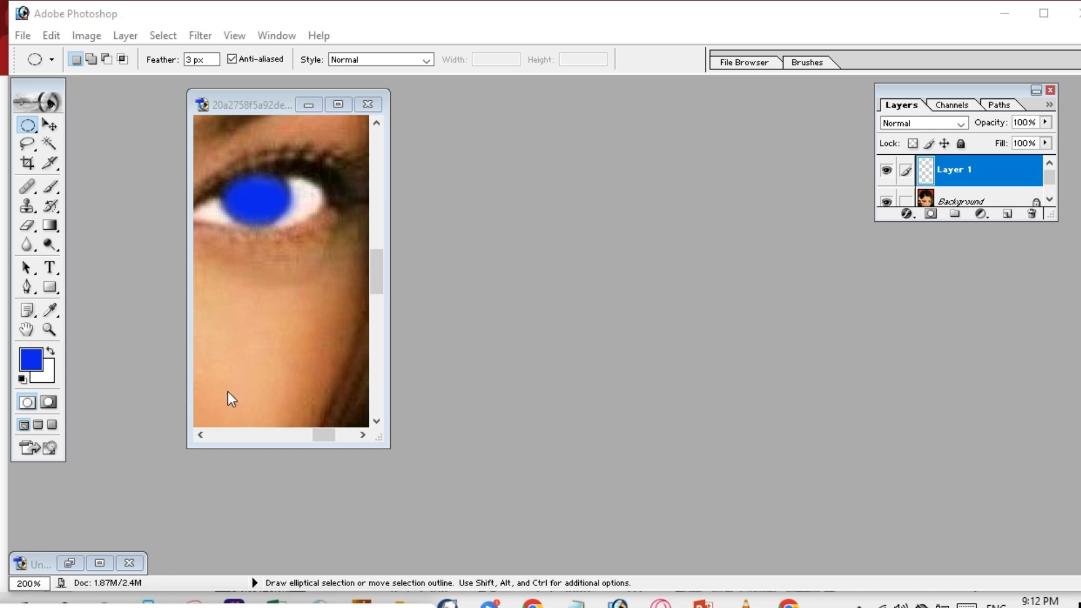
{"action": "key", "text": "ctrl+0"}
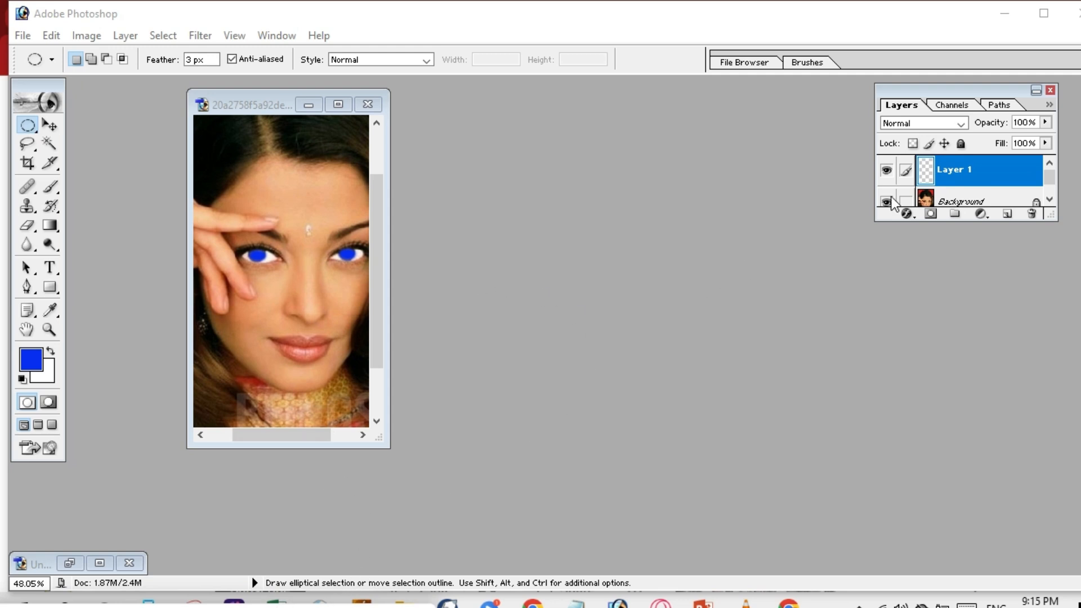
Lower Layer 1's opacity to about 32% so the blue irises blend softly.
{"action": "left_click", "coordinate": [921, 88]}
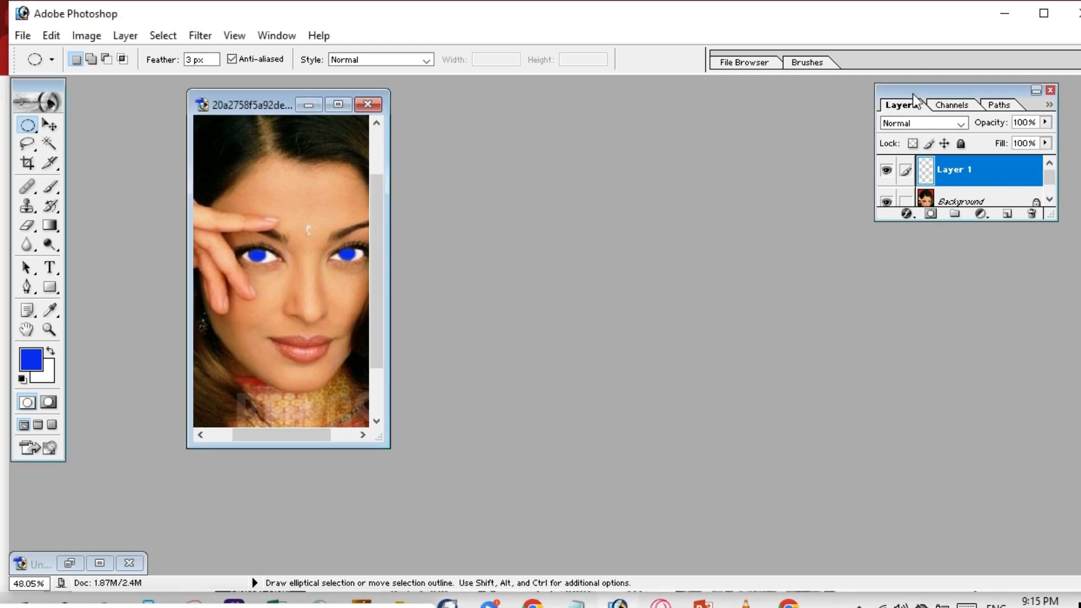
{"action": "left_click_drag", "start_coordinate": [492, 114], "coordinate": [438, 134]}
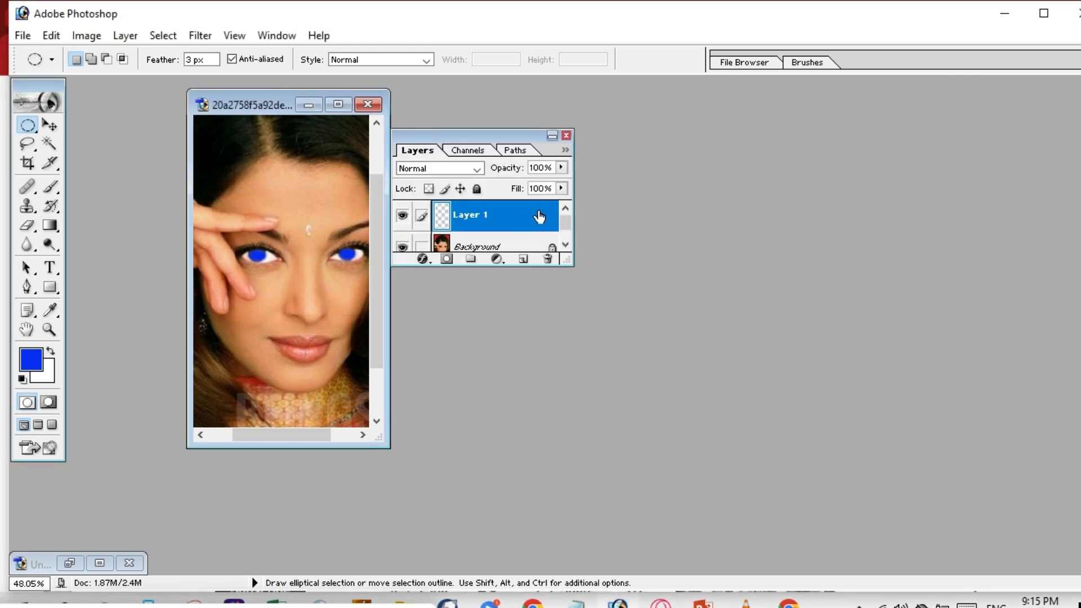
{"action": "left_click", "coordinate": [563, 166]}
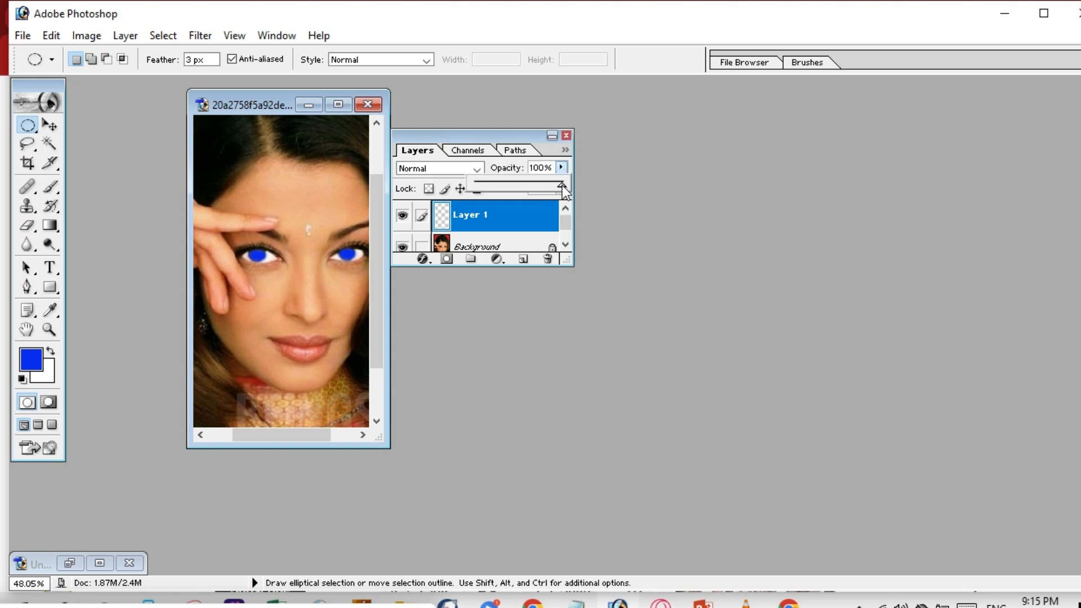
{"action": "left_click_drag", "start_coordinate": [561, 183], "coordinate": [509, 187]}
{"action": "key", "text": "Return"}
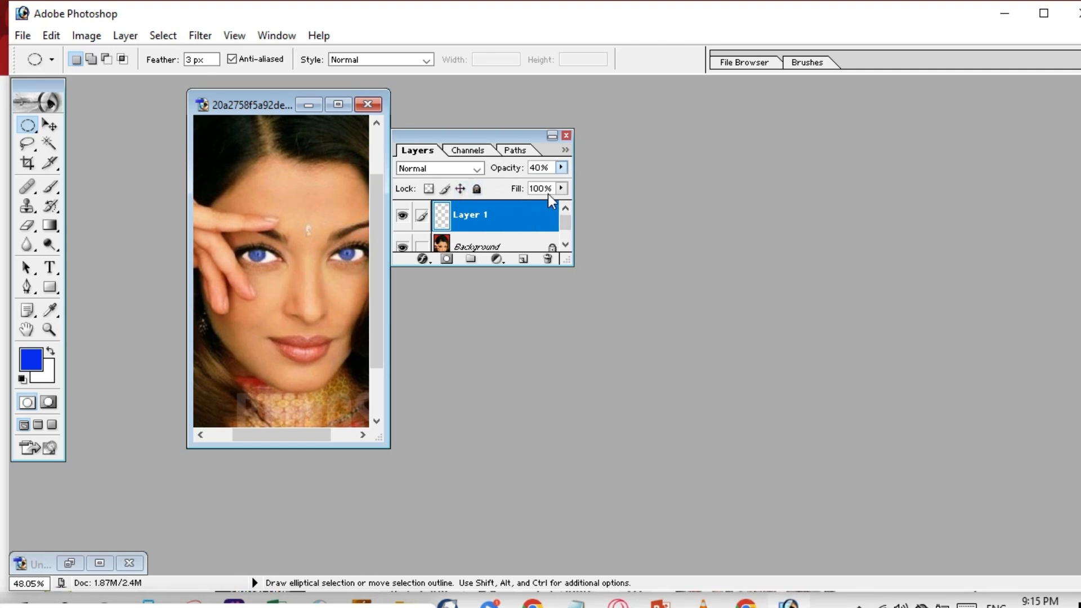
{"action": "left_click", "coordinate": [561, 168]}
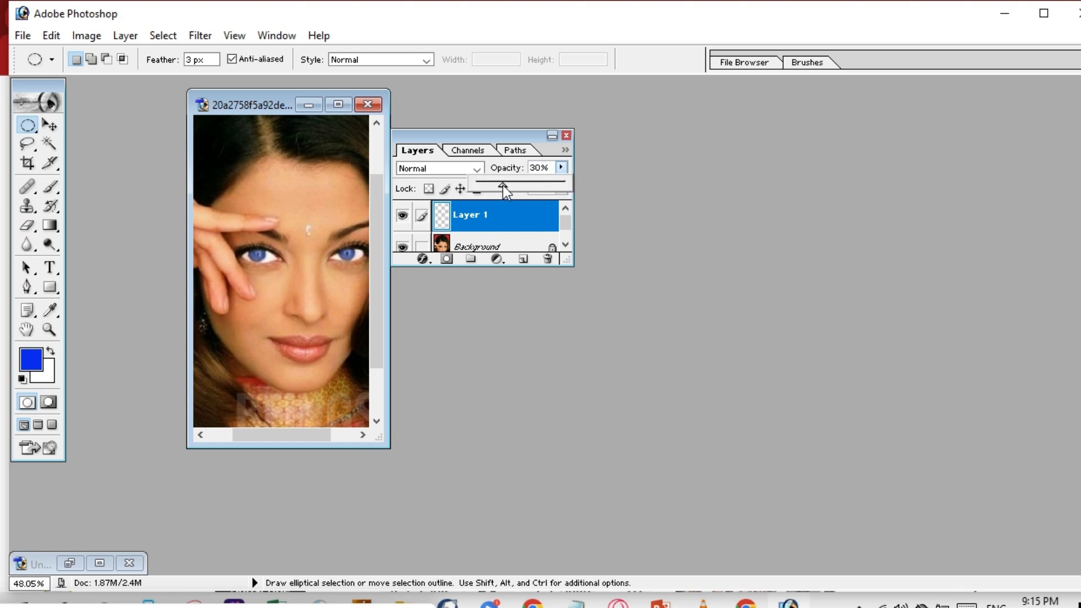
{"action": "left_click_drag", "start_coordinate": [503, 185], "coordinate": [499, 187]}
{"action": "left_click_drag", "start_coordinate": [498, 186], "coordinate": [505, 184]}
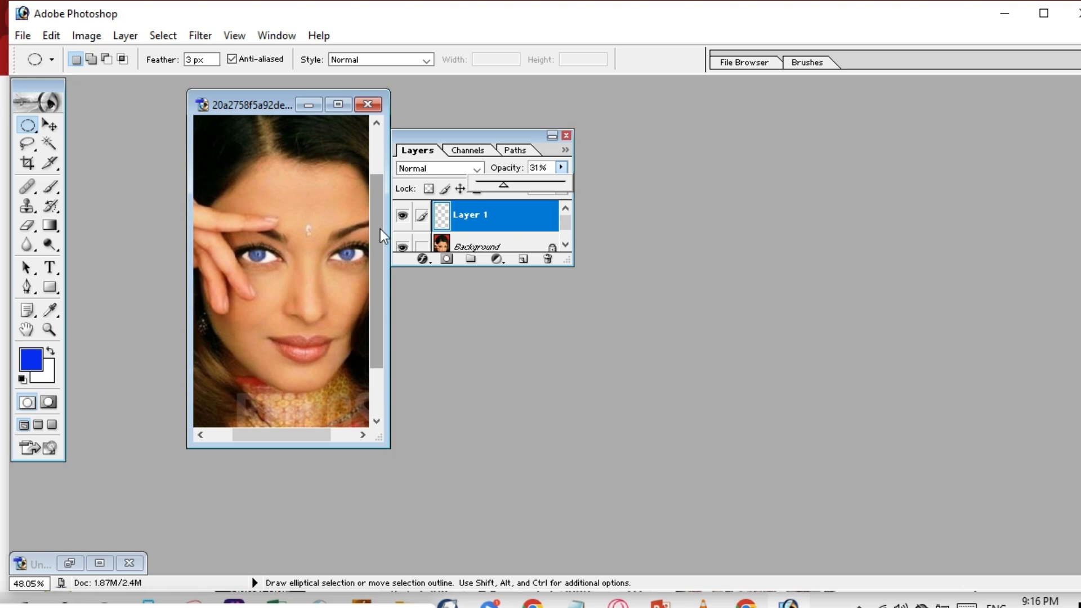
{"action": "left_click_drag", "start_coordinate": [503, 184], "coordinate": [506, 185]}
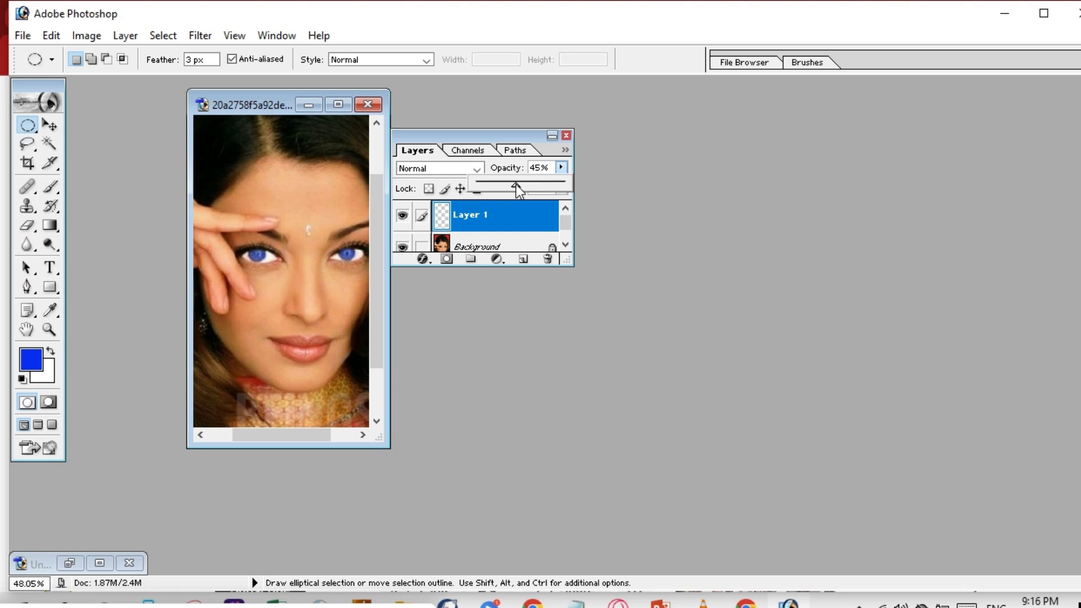
{"action": "mouse_move", "coordinate": [511, 184]}
{"action": "left_mouse_down"}
{"action": "mouse_move", "coordinate": [493, 183]}
{"action": "mouse_move", "coordinate": [506, 182]}
{"action": "left_mouse_up"}
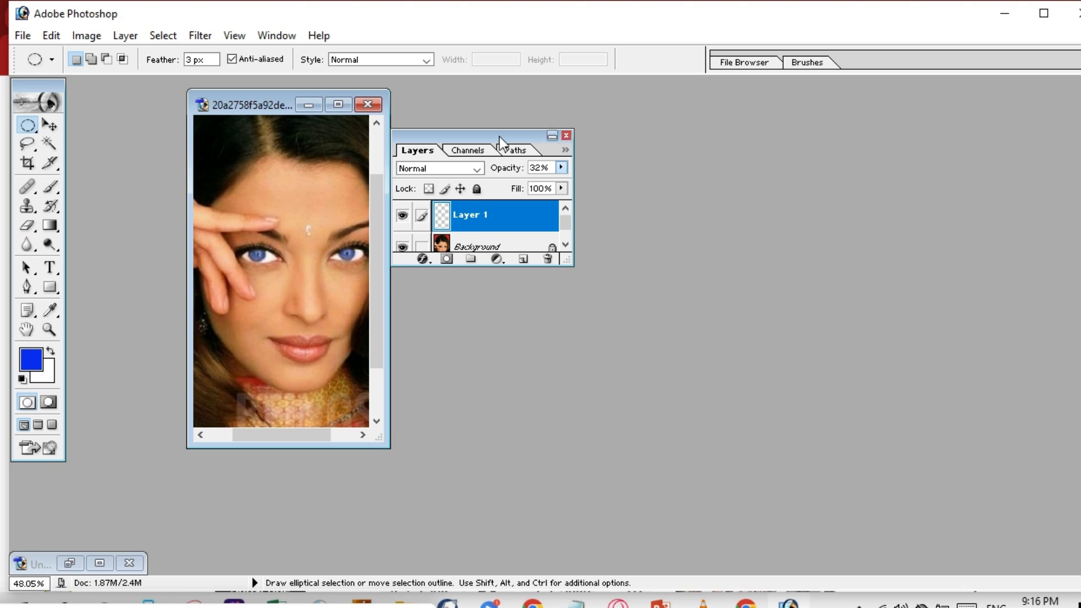
Move the Layers palette to the right side of the workspace and browse the menus.
{"action": "left_click_drag", "start_coordinate": [499, 136], "coordinate": [926, 136]}
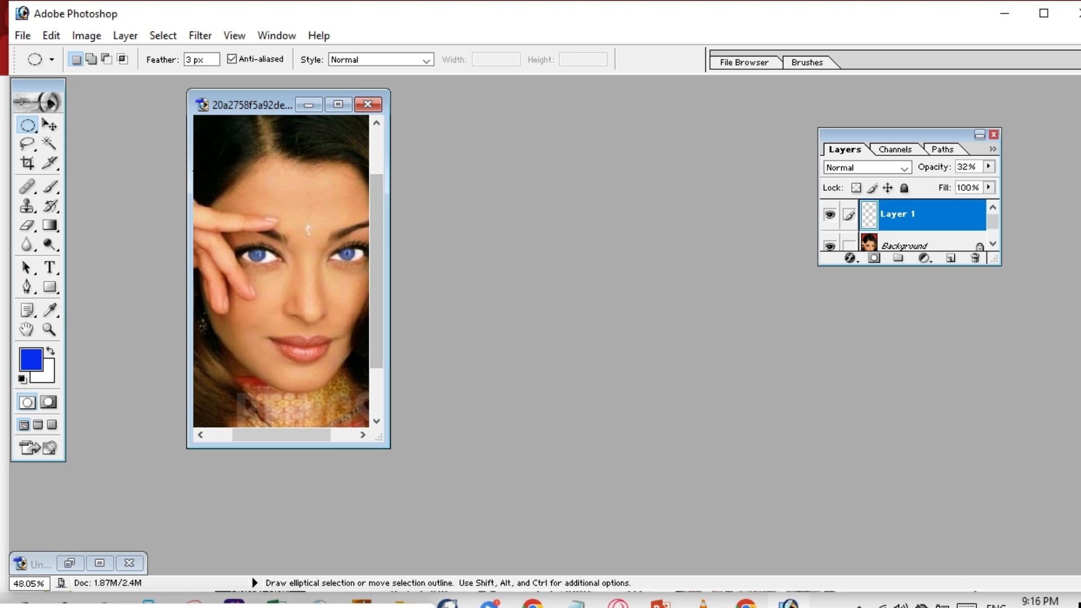
{"action": "left_click", "coordinate": [23, 35]}
{"action": "mouse_move", "coordinate": [51, 35]}
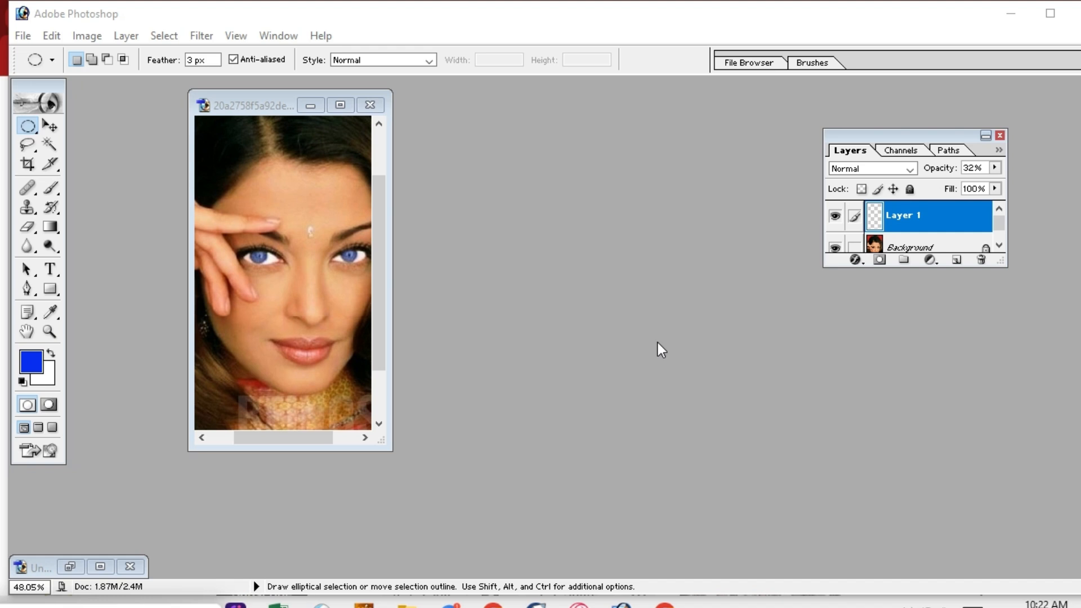
Export the photo through Save For Web with JPEG Maximum quality.
{"action": "left_click", "coordinate": [260, 175]}
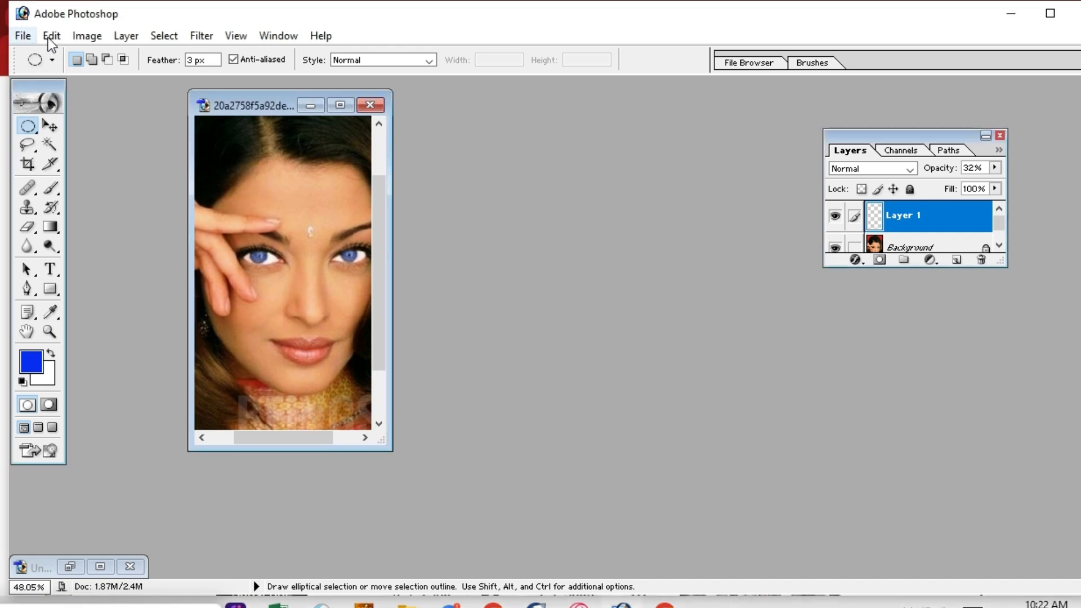
{"action": "left_click", "coordinate": [24, 37]}
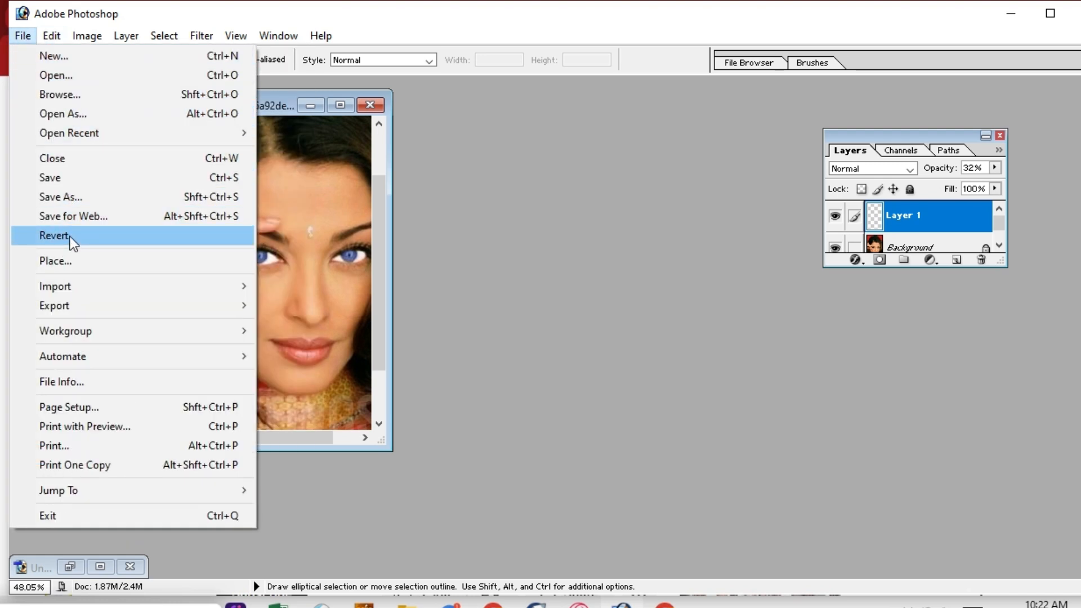
{"action": "left_click", "coordinate": [83, 215]}
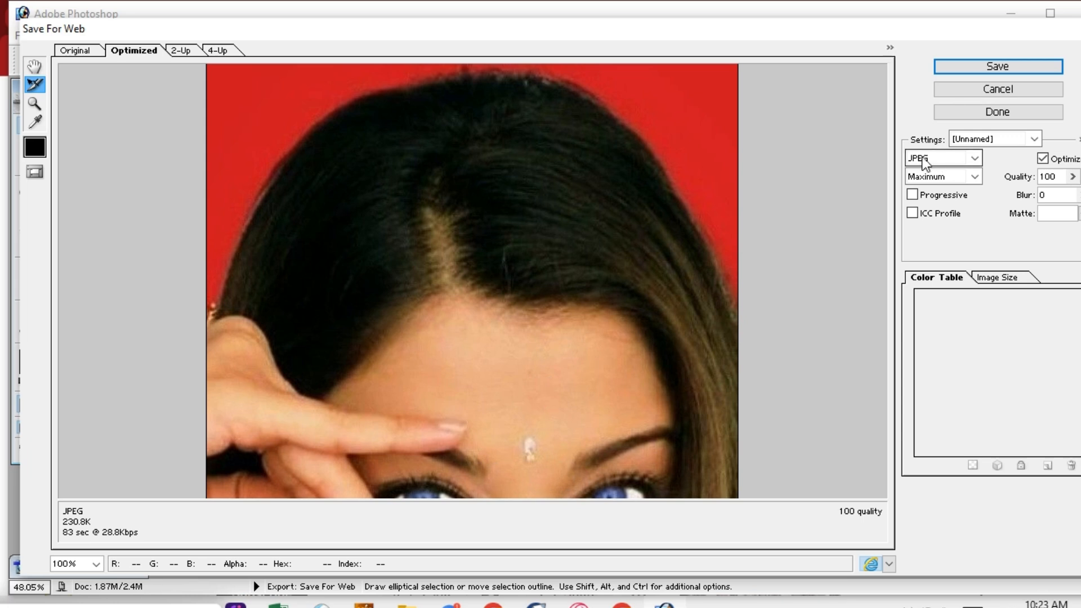
{"action": "left_click", "coordinate": [998, 67]}
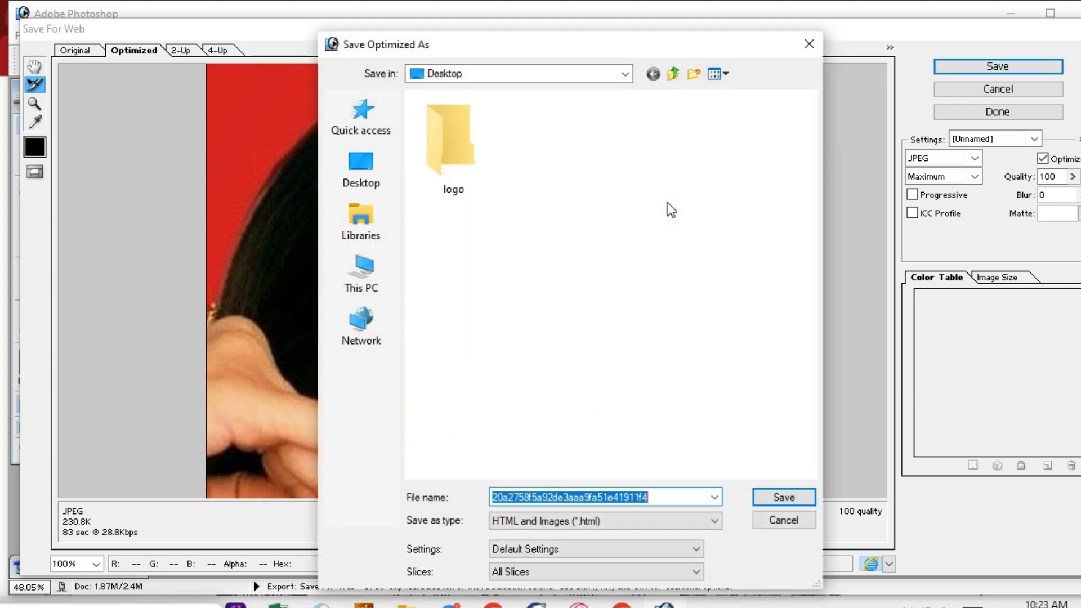
Save it to the Desktop as 'hh' with Images Only (*.jpg) as the file type.
{"action": "left_click", "coordinate": [362, 177]}
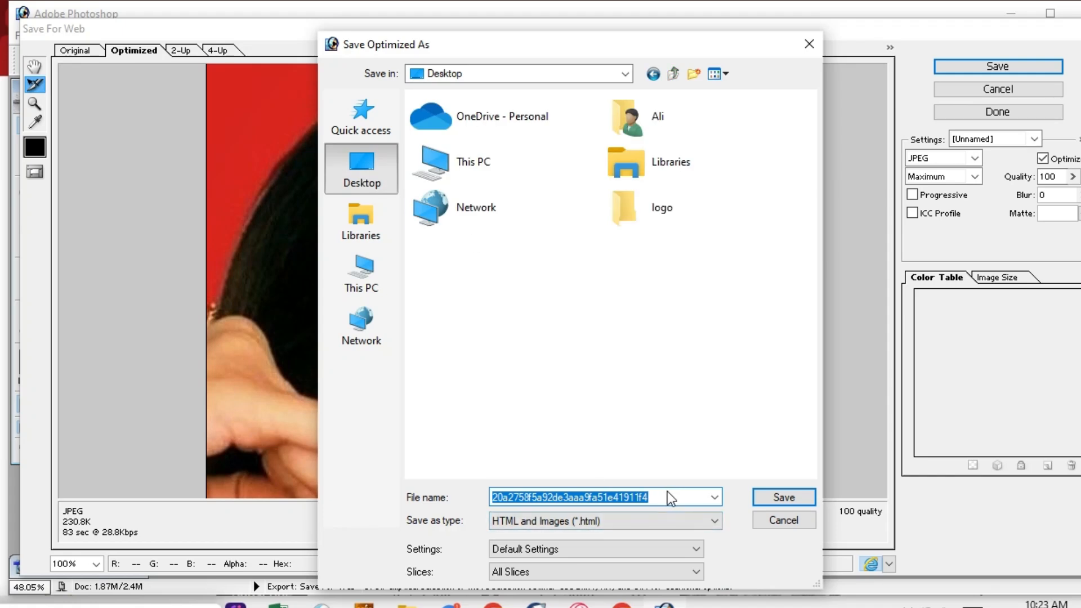
{"action": "key", "text": "BackSpace"}
{"action": "type", "text": "hh"}
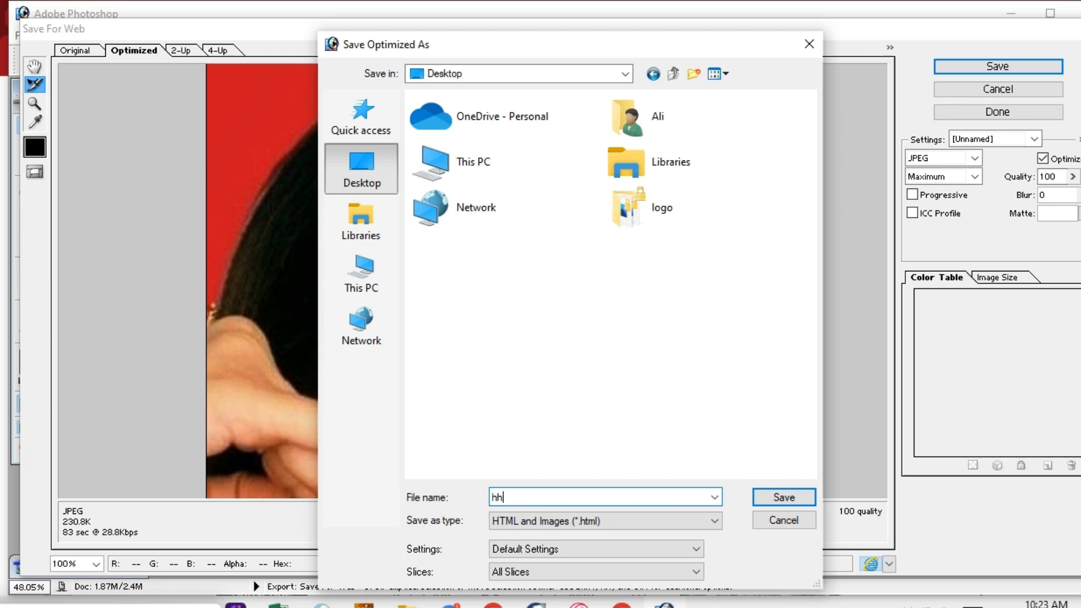
{"action": "left_click", "coordinate": [696, 522]}
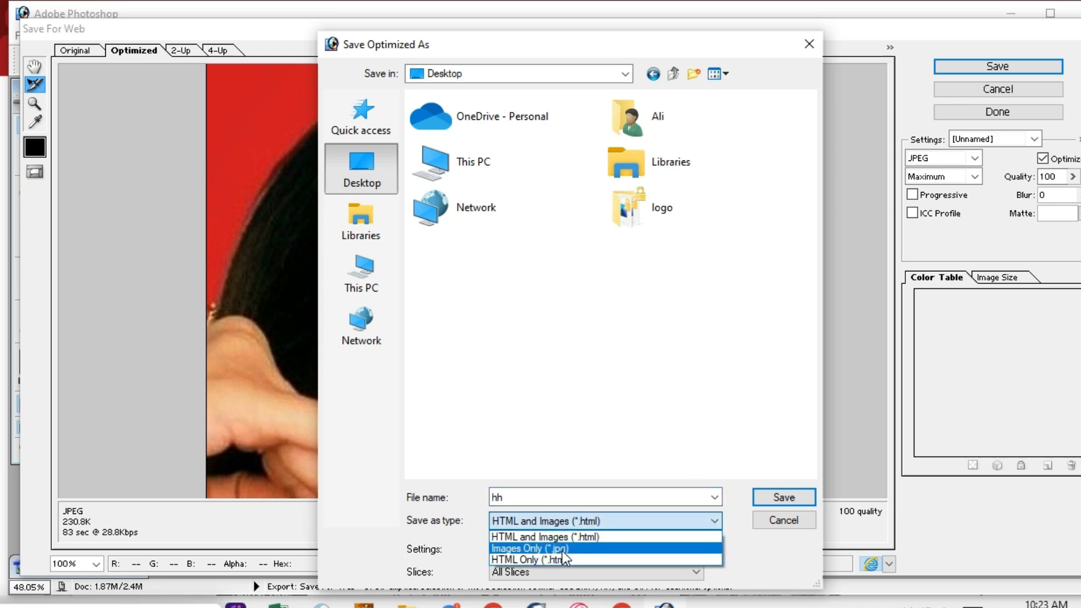
{"action": "left_click", "coordinate": [562, 549]}
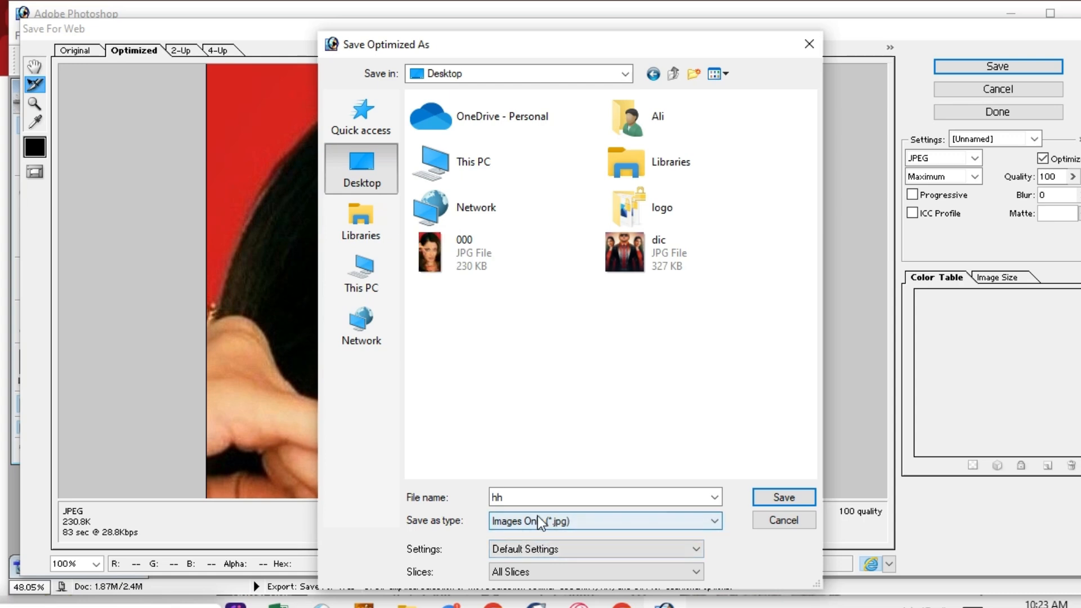
{"action": "left_click", "coordinate": [780, 495]}
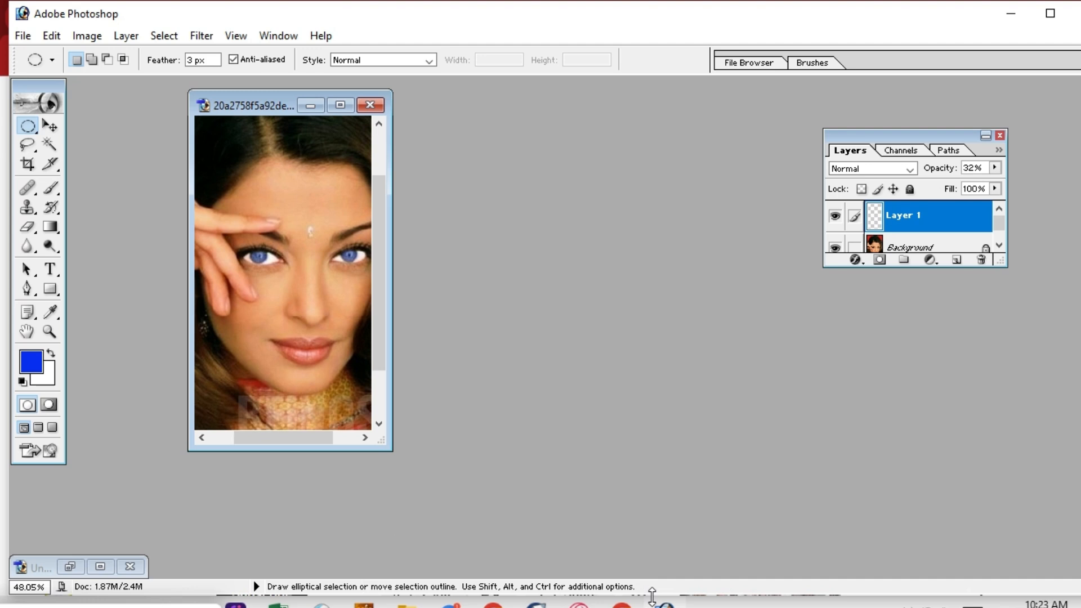
{"action": "left_click", "coordinate": [407, 606]}
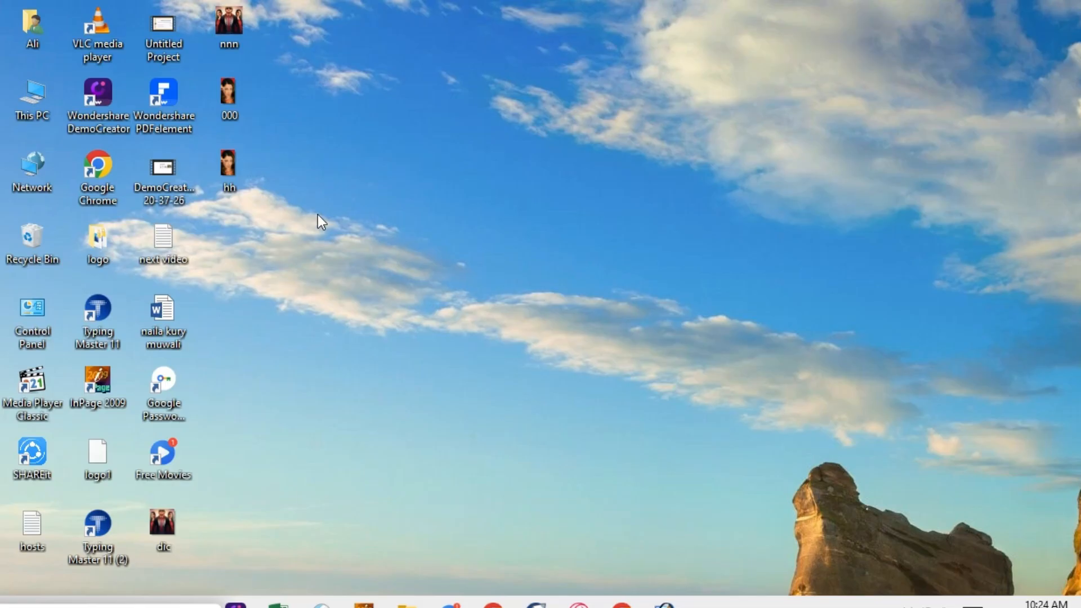
{"action": "double_click", "coordinate": [225, 172]}
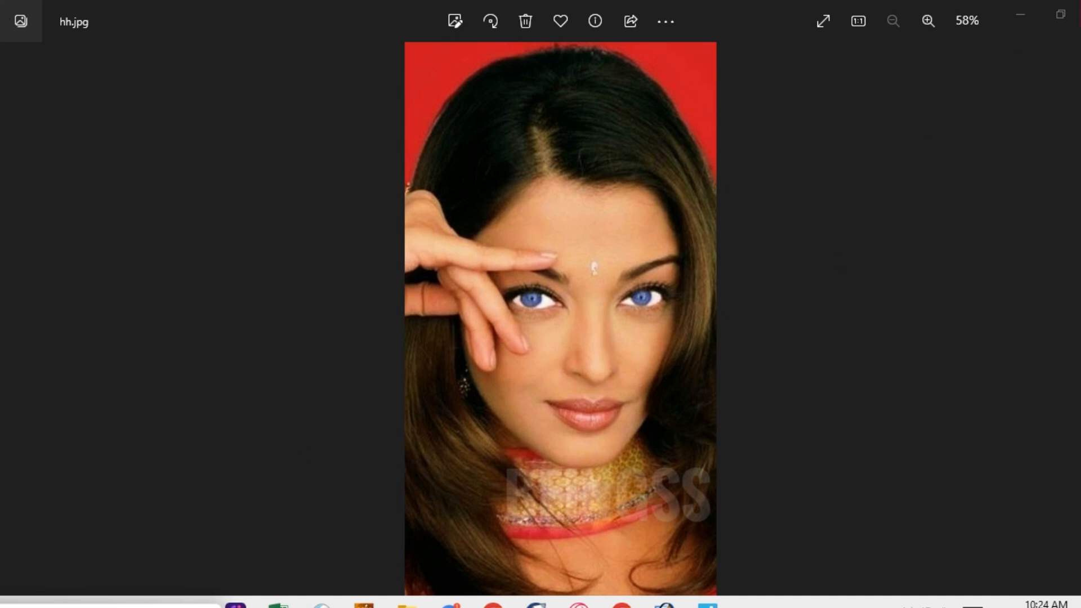
{"action": "left_click", "coordinate": [1080, 14]}
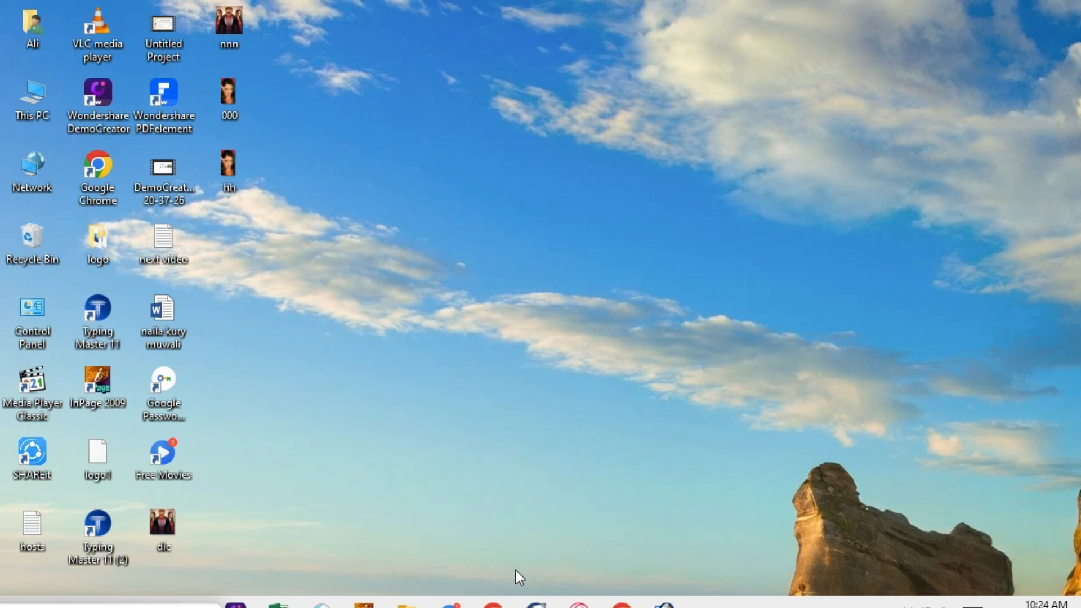
{"action": "left_click", "coordinate": [665, 605]}
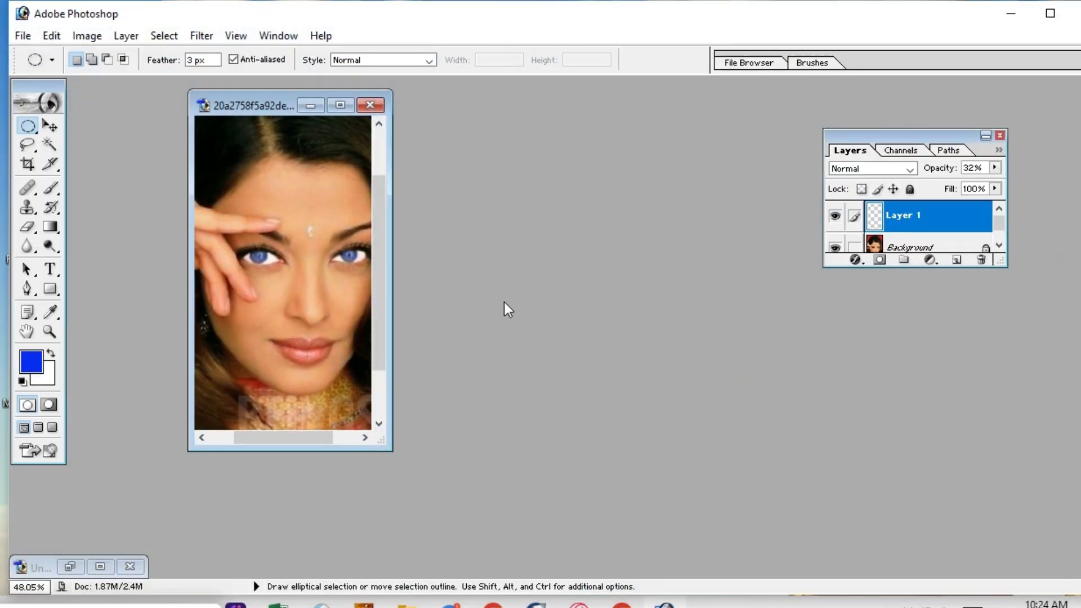
Make two single-pixel row selections across the face, dismissing the feather warning each time.
{"action": "left_click", "coordinate": [36, 133]}
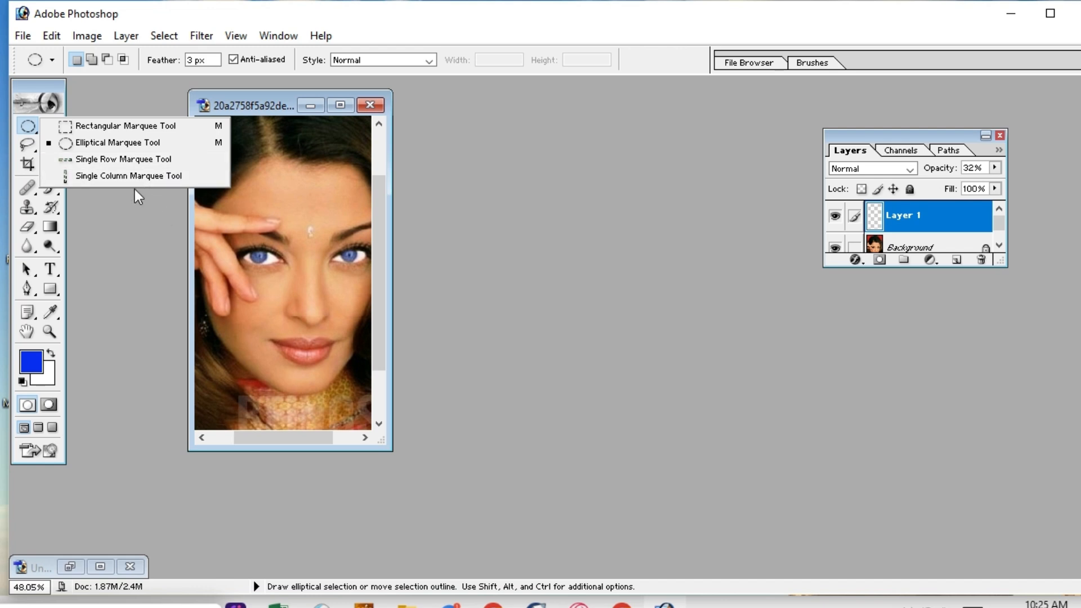
{"action": "left_click", "coordinate": [92, 159]}
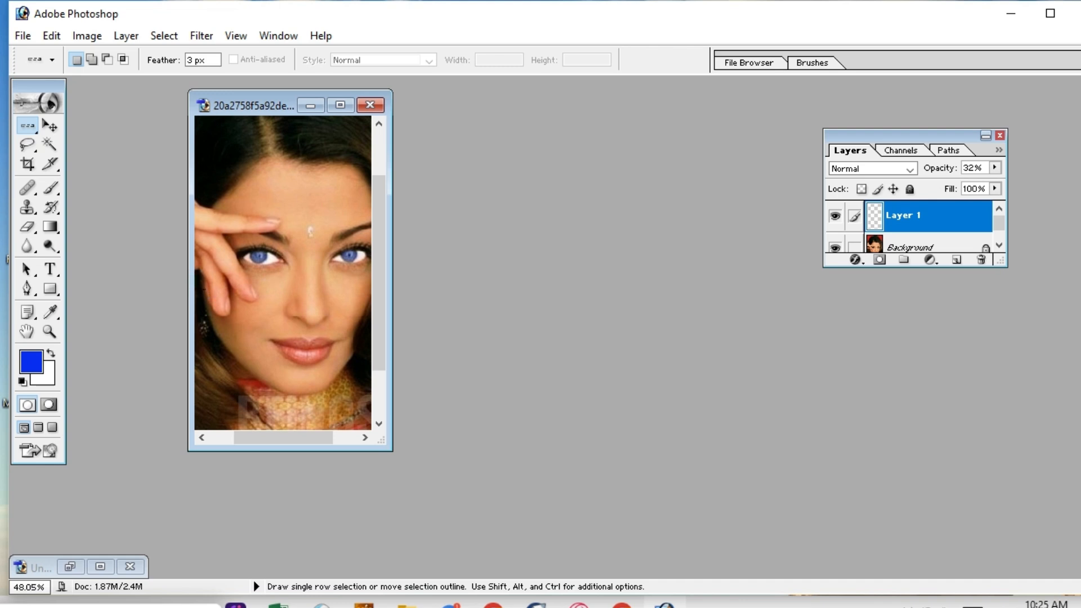
{"action": "left_click", "coordinate": [193, 289]}
{"action": "left_click_drag", "start_coordinate": [224, 289], "coordinate": [303, 324]}
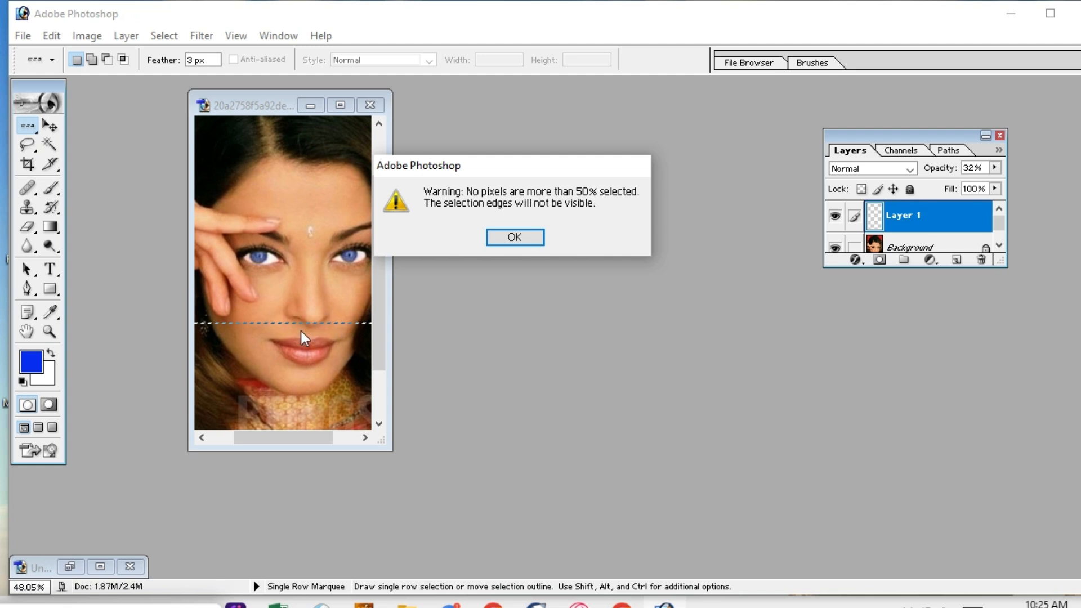
{"action": "left_click", "coordinate": [514, 239]}
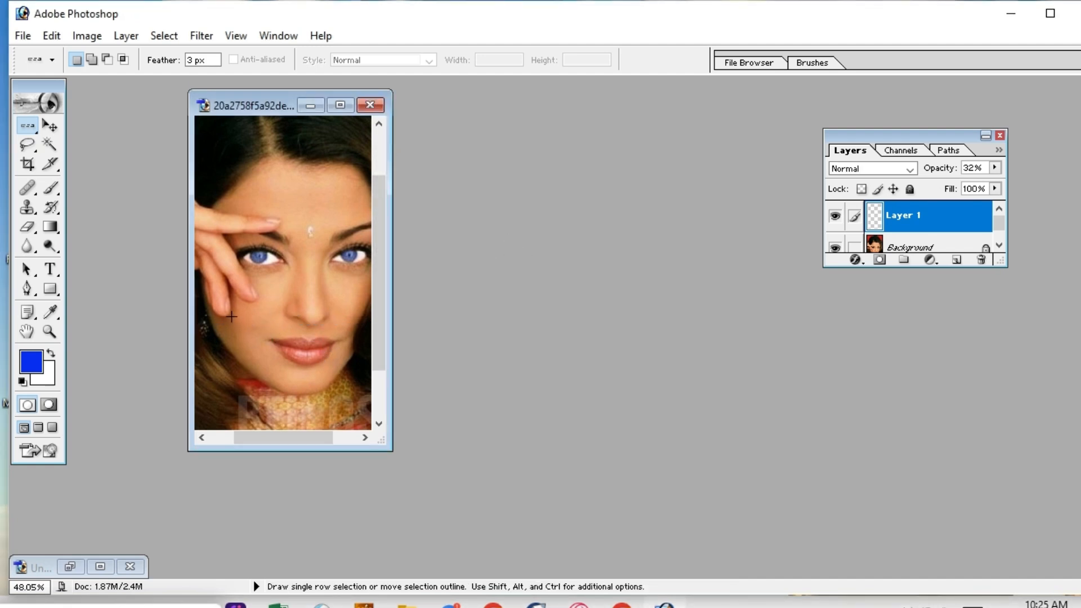
{"action": "left_click", "coordinate": [294, 314]}
{"action": "left_click_drag", "start_coordinate": [294, 314], "coordinate": [293, 320]}
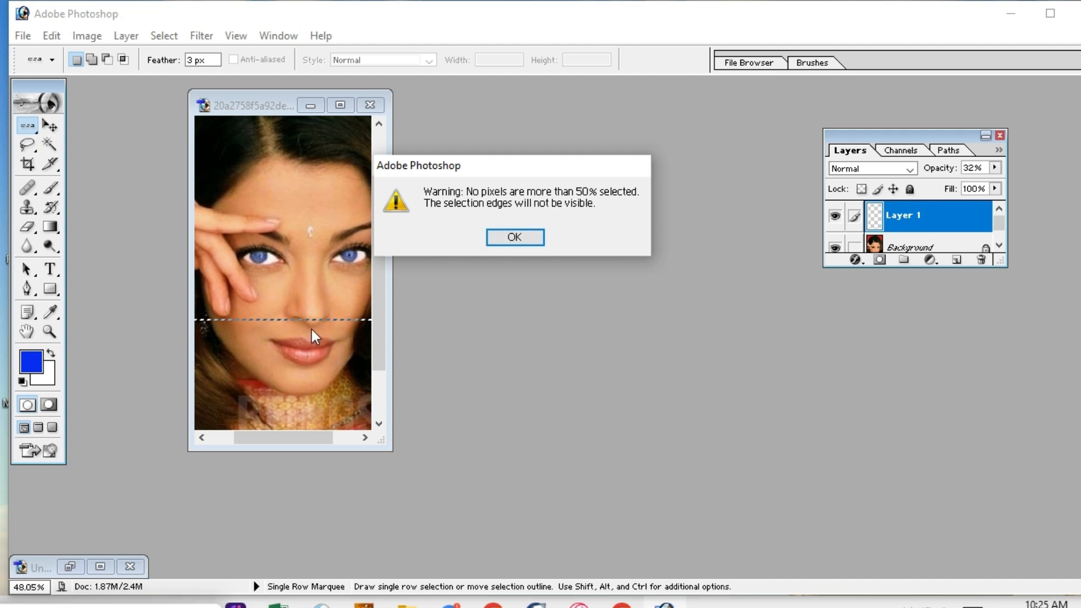
{"action": "left_click", "coordinate": [506, 245]}
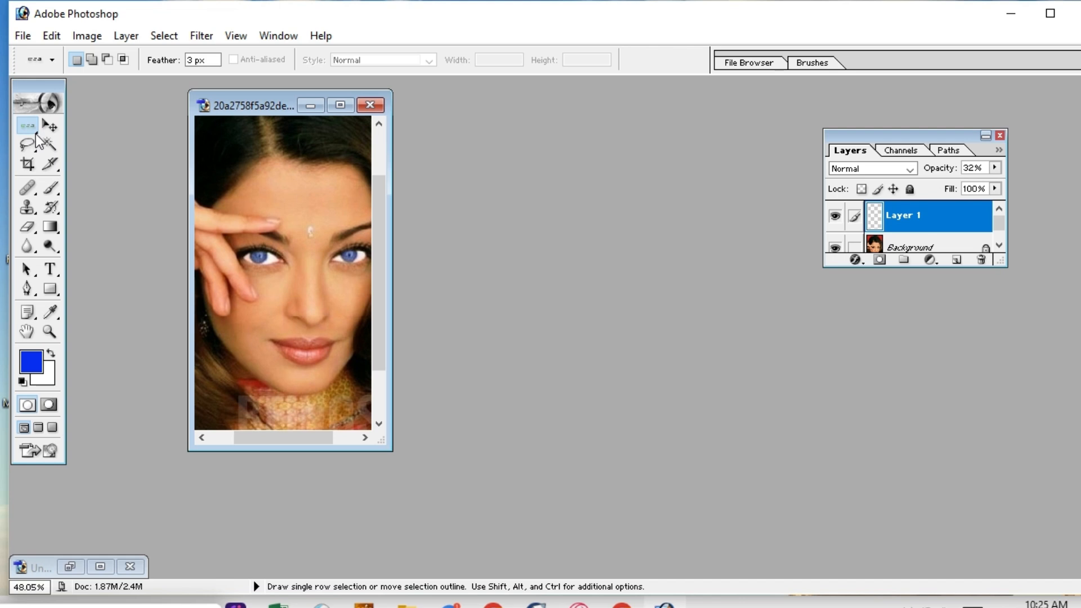
Switch to the Single Column Marquee and select a one-pixel column down the face.
{"action": "left_click", "coordinate": [35, 136]}
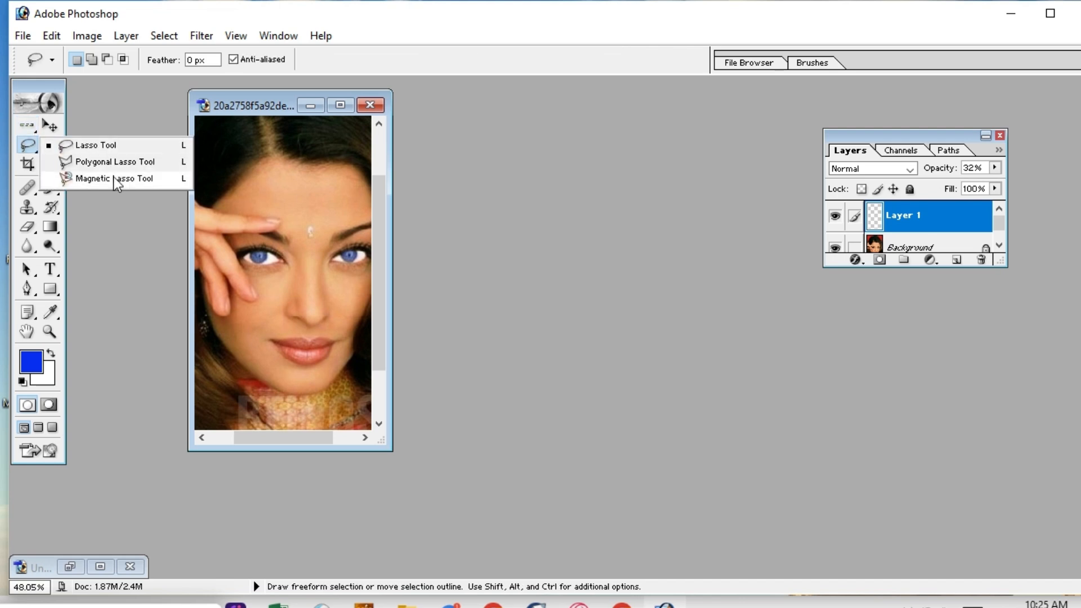
{"action": "left_click", "coordinate": [30, 123]}
{"action": "left_click", "coordinate": [36, 130]}
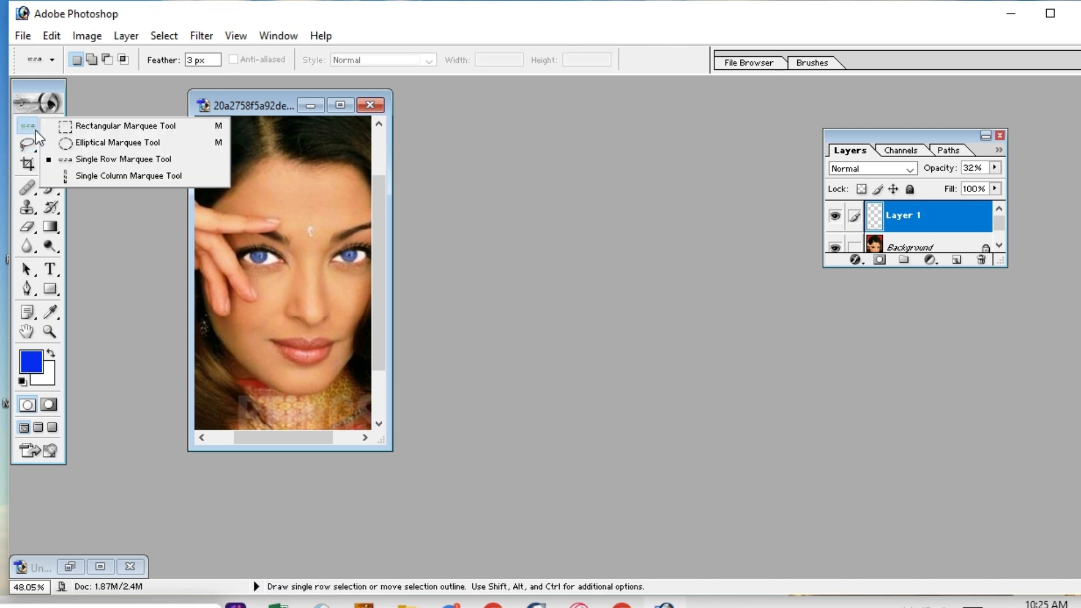
{"action": "left_click", "coordinate": [107, 176]}
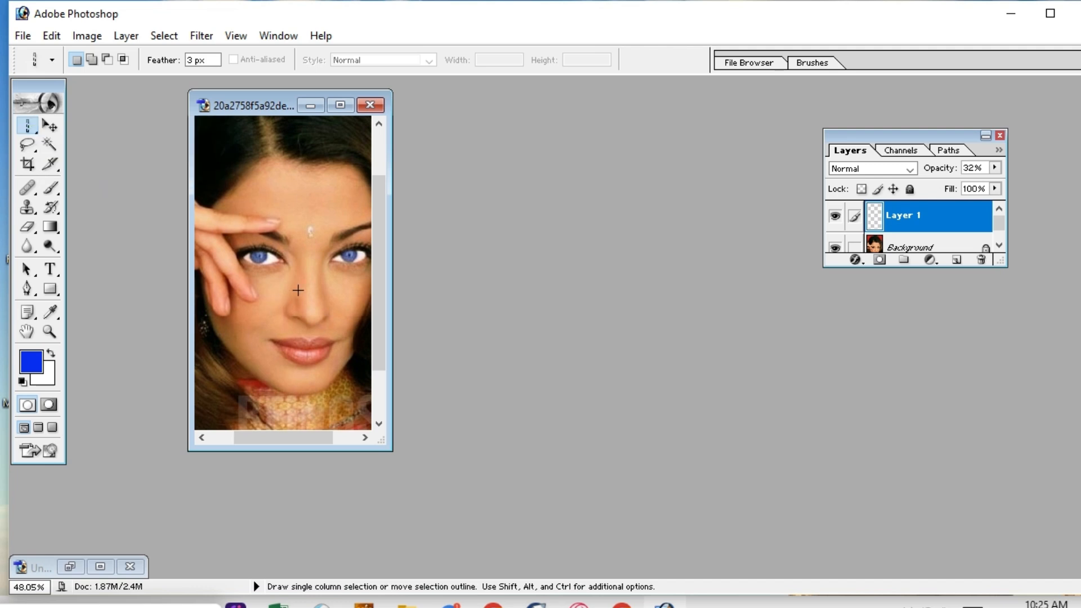
{"action": "left_click_drag", "start_coordinate": [292, 270], "coordinate": [308, 289]}
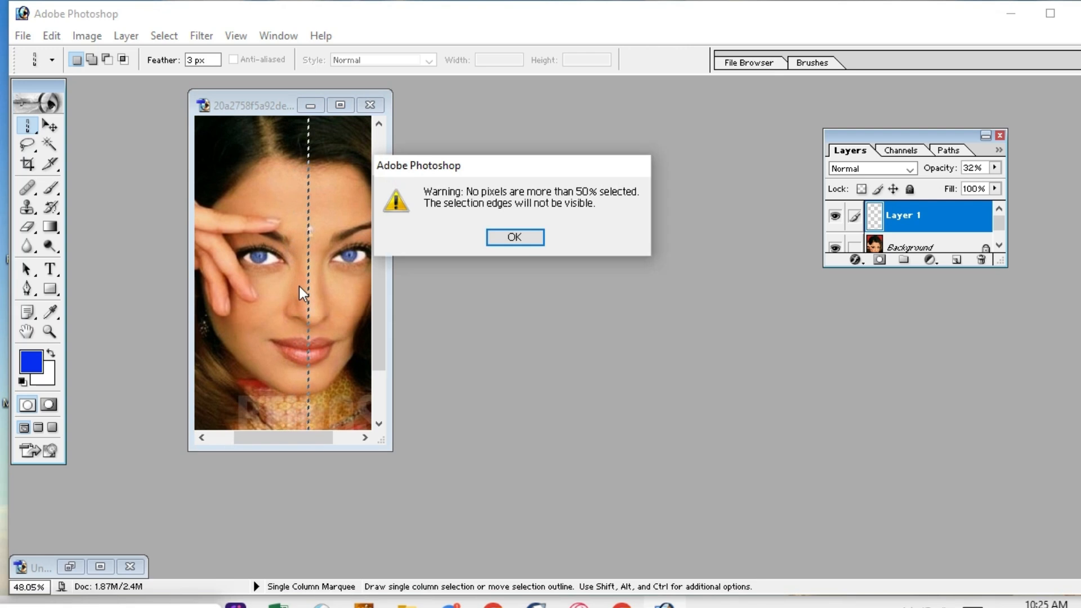
{"action": "left_click", "coordinate": [513, 237]}
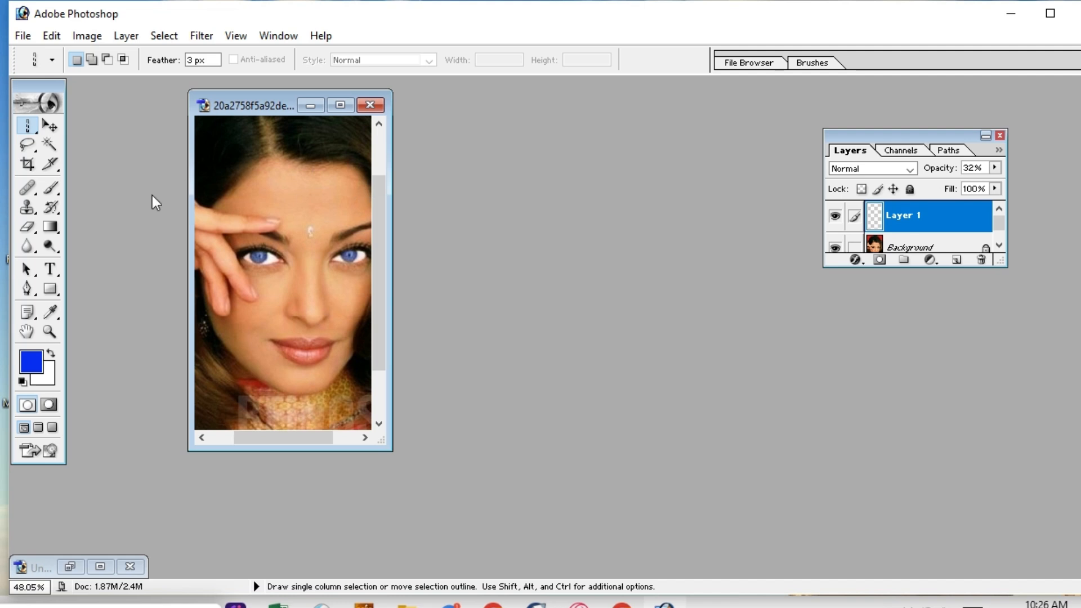
Choose the freehand Lasso Tool after viewing the Lasso, Polygonal and Magnetic variants in its flyout.
{"action": "left_click", "coordinate": [35, 151]}
{"action": "left_click", "coordinate": [36, 153]}
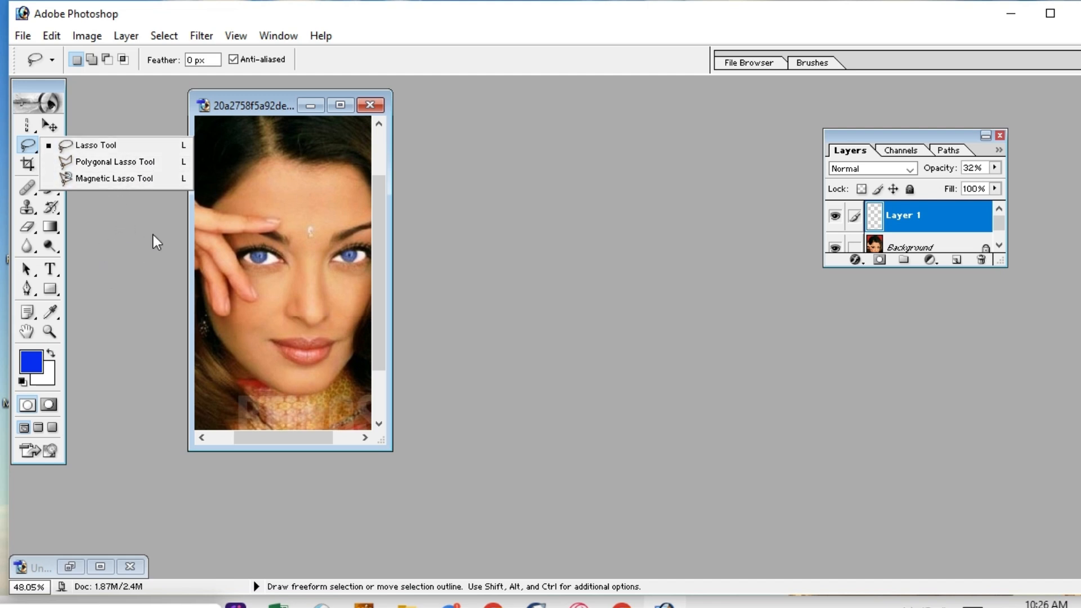
{"action": "left_click", "coordinate": [128, 237]}
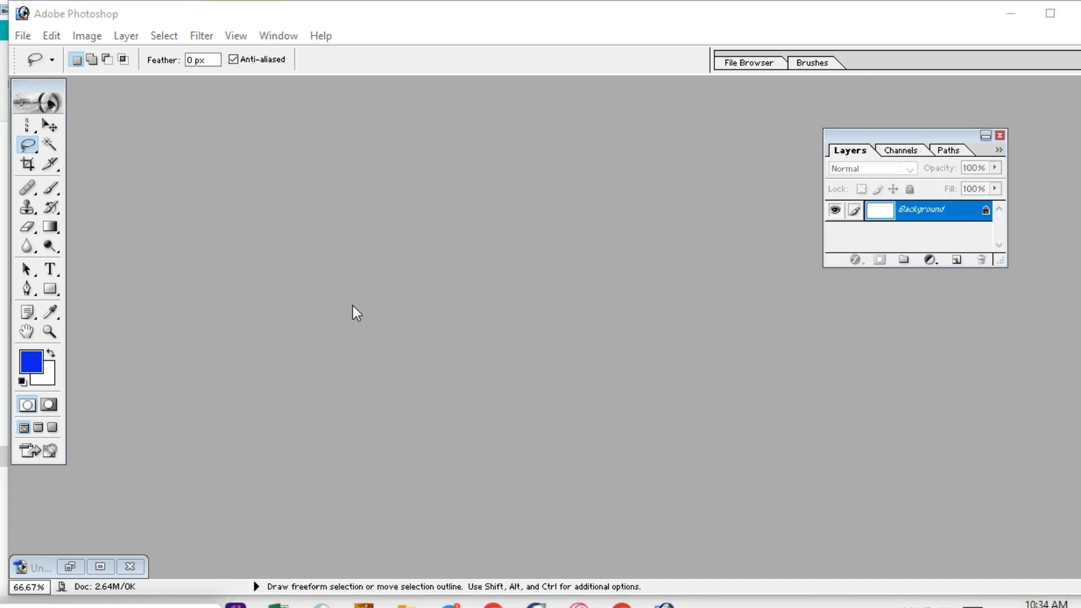
Open Real Tutorial (5).jpg, the photo of the denim-jacket man on red.
{"action": "double_click", "coordinate": [328, 304]}
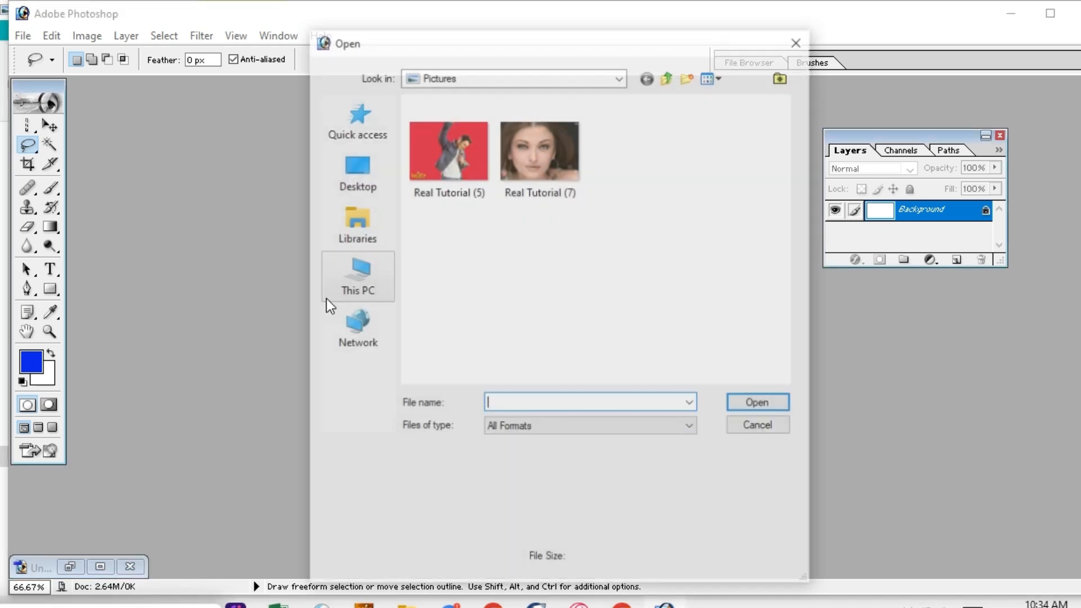
{"action": "left_click", "coordinate": [448, 151]}
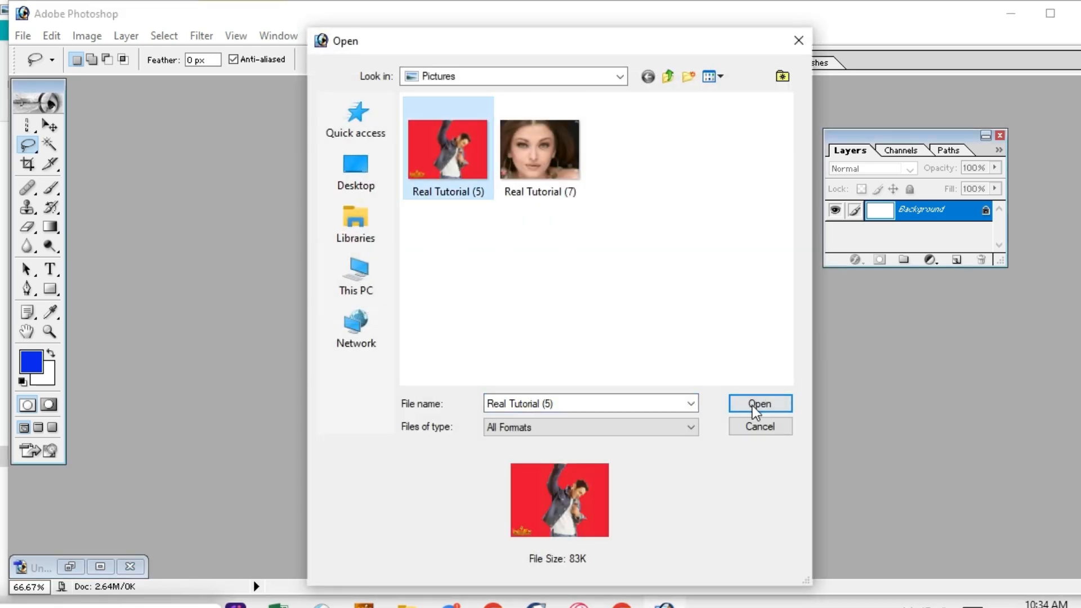
{"action": "left_click", "coordinate": [755, 404]}
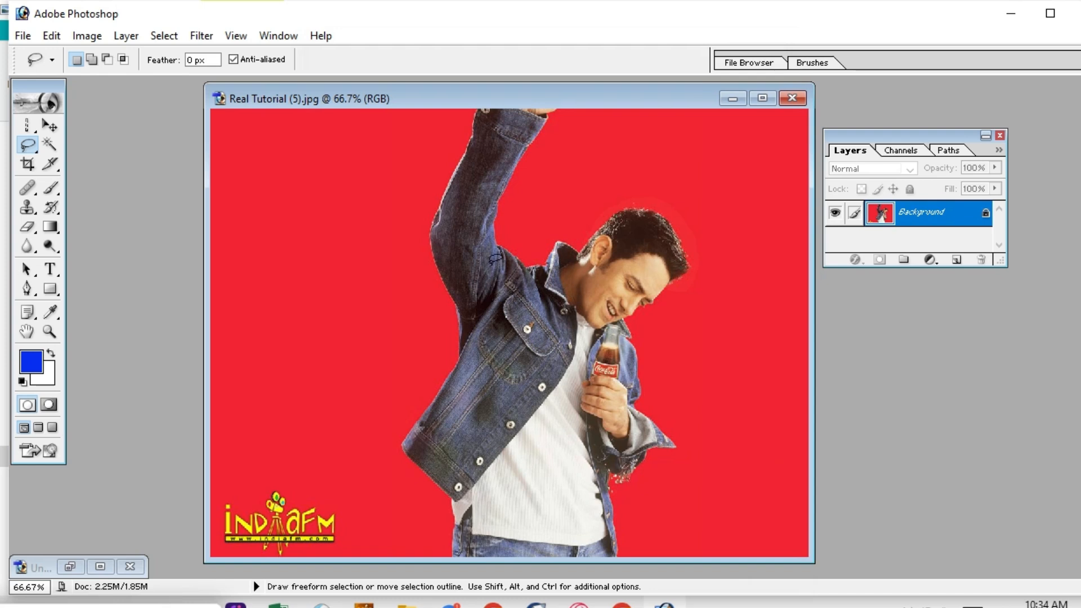
Shift the photo window left and pick the freehand Lasso Tool from the flyout.
{"action": "left_click_drag", "start_coordinate": [429, 104], "coordinate": [334, 98]}
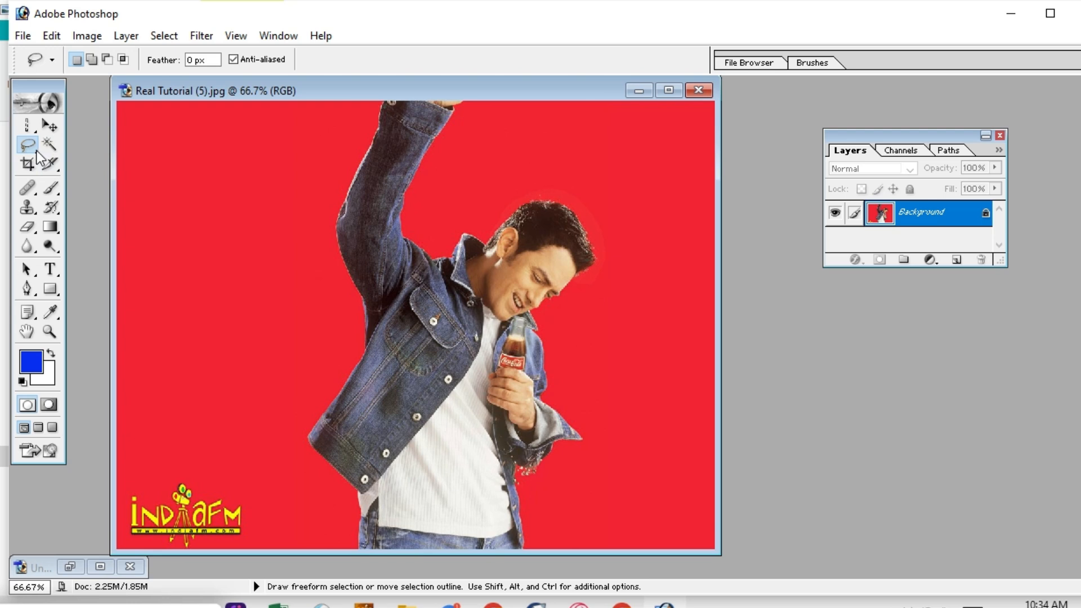
{"action": "left_click", "coordinate": [37, 153]}
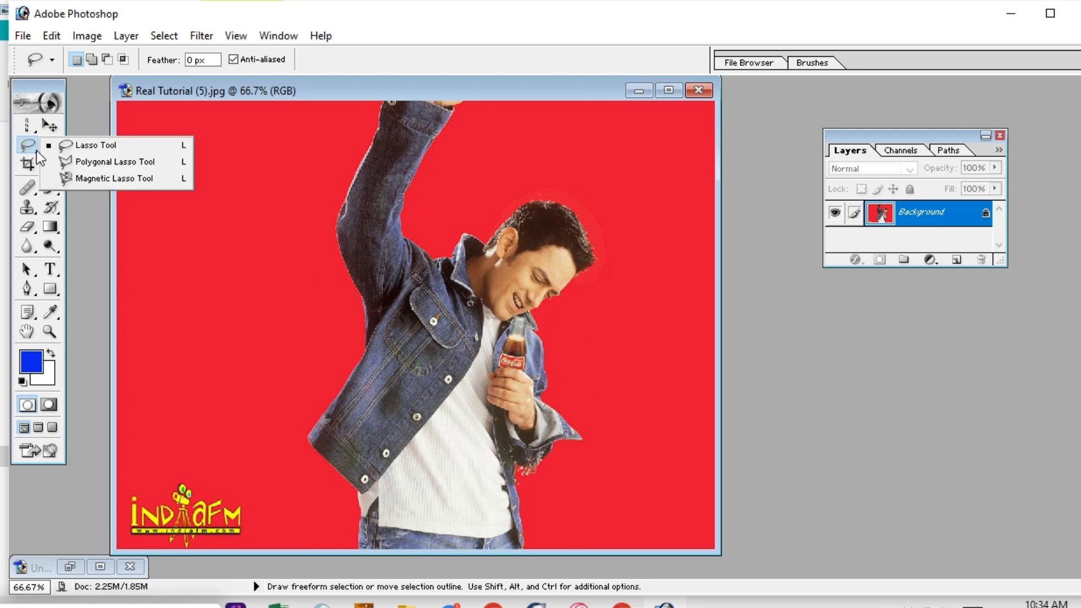
{"action": "left_click", "coordinate": [85, 147]}
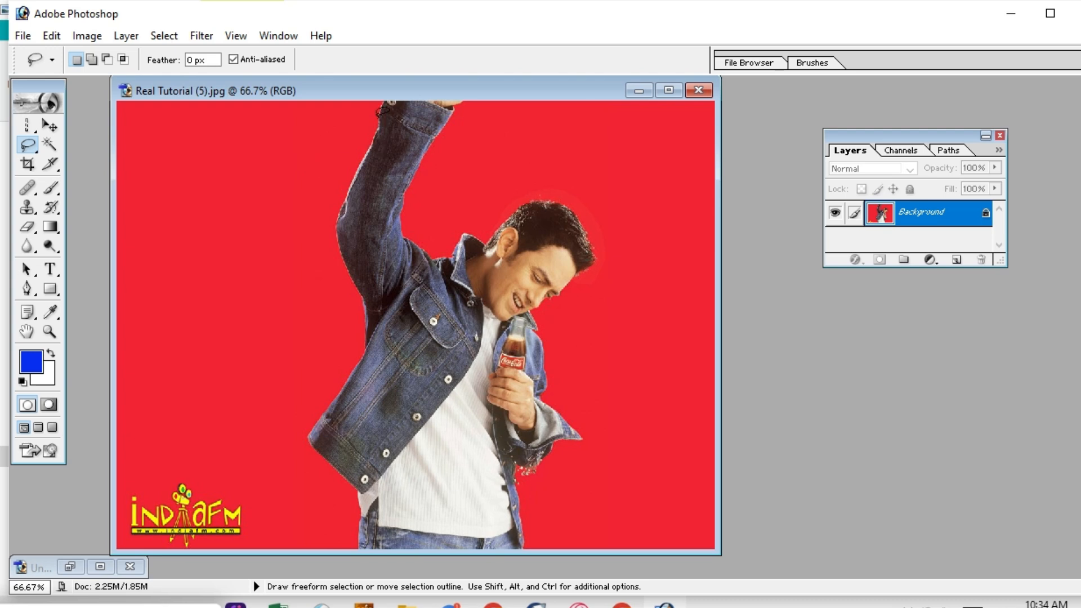
Lasso the man along sleeve, jacket, cuff, jeans, bottle and hair, then bring up a new document.
{"action": "mouse_move", "coordinate": [379, 116]}
{"action": "left_mouse_down"}
{"action": "mouse_move", "coordinate": [344, 202]}
{"action": "mouse_move", "coordinate": [341, 245]}
{"action": "left_mouse_up"}
{"action": "left_click_drag", "start_coordinate": [354, 367], "coordinate": [321, 420]}
{"action": "mouse_move", "coordinate": [332, 466]}
{"action": "left_mouse_down"}
{"action": "mouse_move", "coordinate": [358, 498]}
{"action": "mouse_move", "coordinate": [363, 527]}
{"action": "left_mouse_up"}
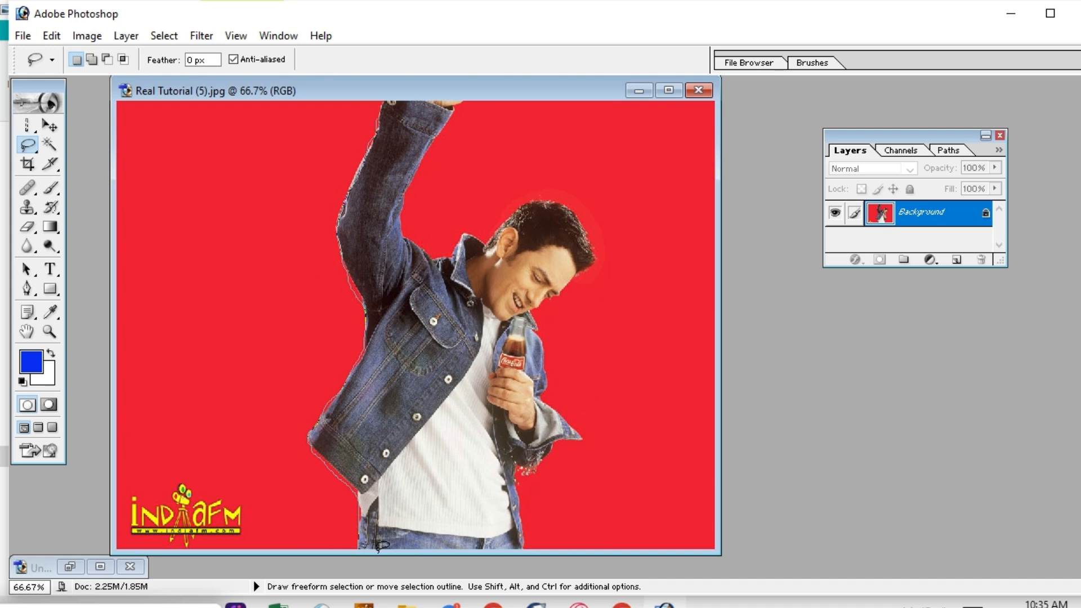
{"action": "mouse_move", "coordinate": [412, 543]}
{"action": "left_mouse_down"}
{"action": "mouse_move", "coordinate": [526, 546]}
{"action": "mouse_move", "coordinate": [515, 466]}
{"action": "mouse_move", "coordinate": [540, 468]}
{"action": "mouse_move", "coordinate": [584, 435]}
{"action": "mouse_move", "coordinate": [548, 383]}
{"action": "left_mouse_up"}
{"action": "mouse_move", "coordinate": [542, 333]}
{"action": "left_mouse_down"}
{"action": "mouse_move", "coordinate": [548, 305]}
{"action": "mouse_move", "coordinate": [594, 242]}
{"action": "mouse_move", "coordinate": [570, 202]}
{"action": "mouse_move", "coordinate": [531, 194]}
{"action": "left_mouse_up"}
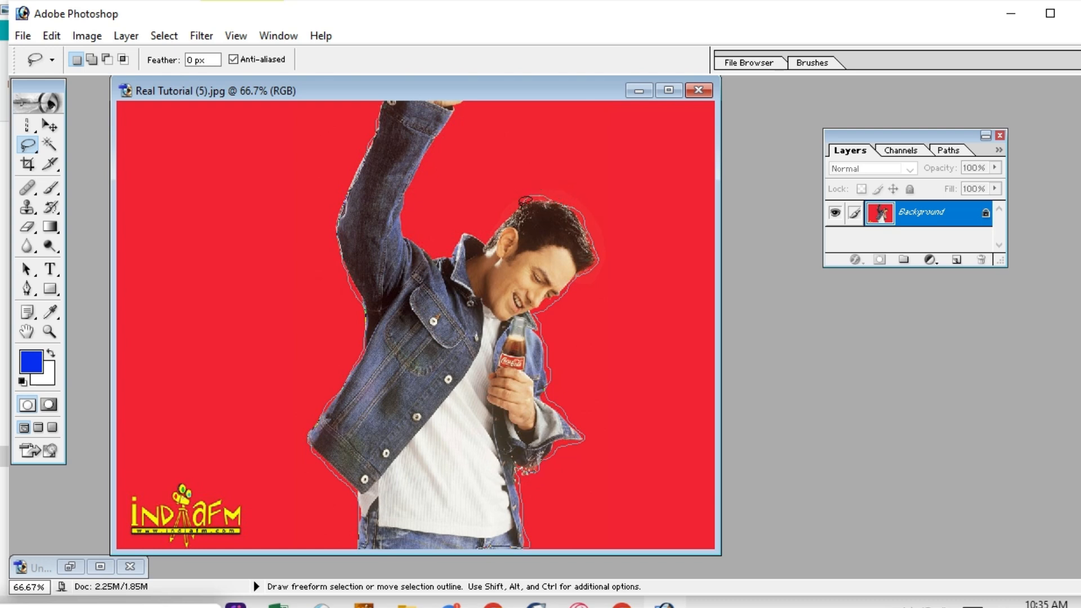
{"action": "mouse_move", "coordinate": [489, 238]}
{"action": "left_mouse_down"}
{"action": "mouse_move", "coordinate": [435, 248]}
{"action": "mouse_move", "coordinate": [403, 211]}
{"action": "mouse_move", "coordinate": [406, 183]}
{"action": "mouse_move", "coordinate": [461, 97]}
{"action": "mouse_move", "coordinate": [391, 95]}
{"action": "mouse_move", "coordinate": [377, 123]}
{"action": "left_mouse_up"}
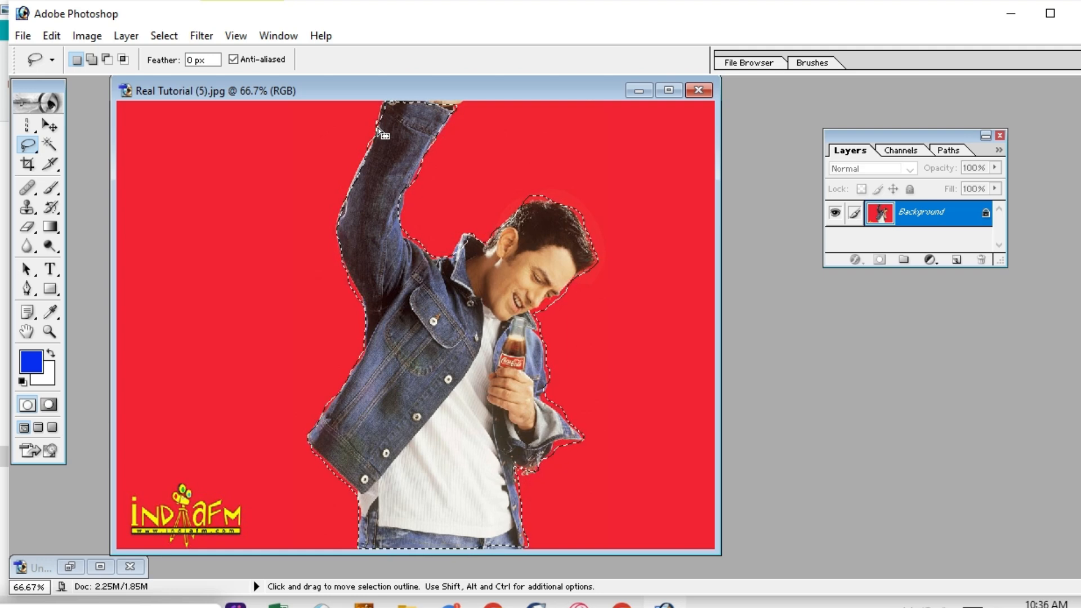
{"action": "key", "text": "ctrl"}
{"action": "key", "text": "ctrl+n"}
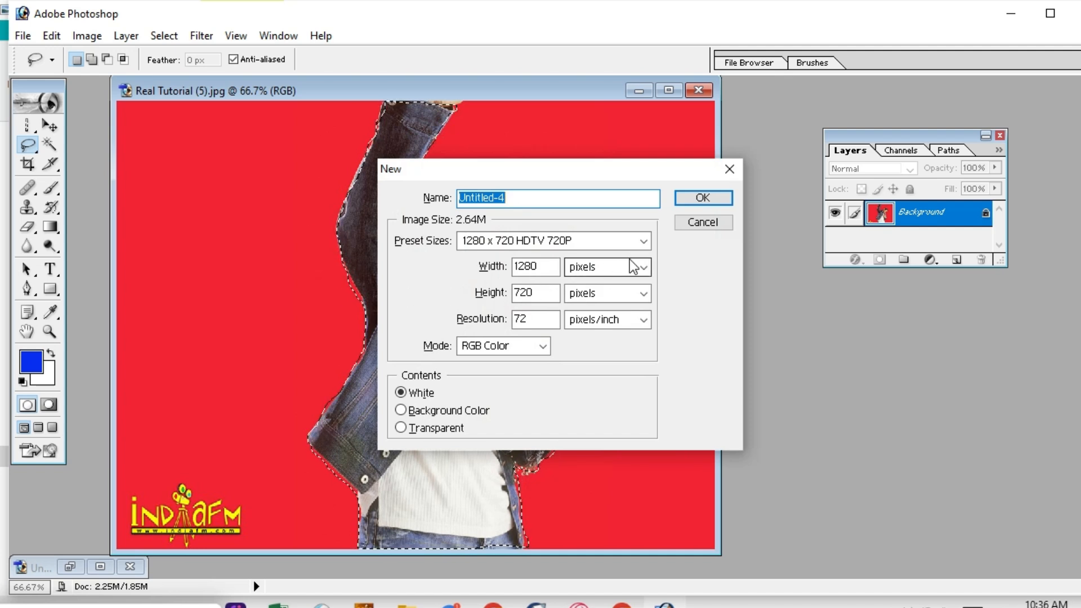
Create a white document using the 1280 x 720 HDTV 720P preset size.
{"action": "left_click", "coordinate": [630, 242]}
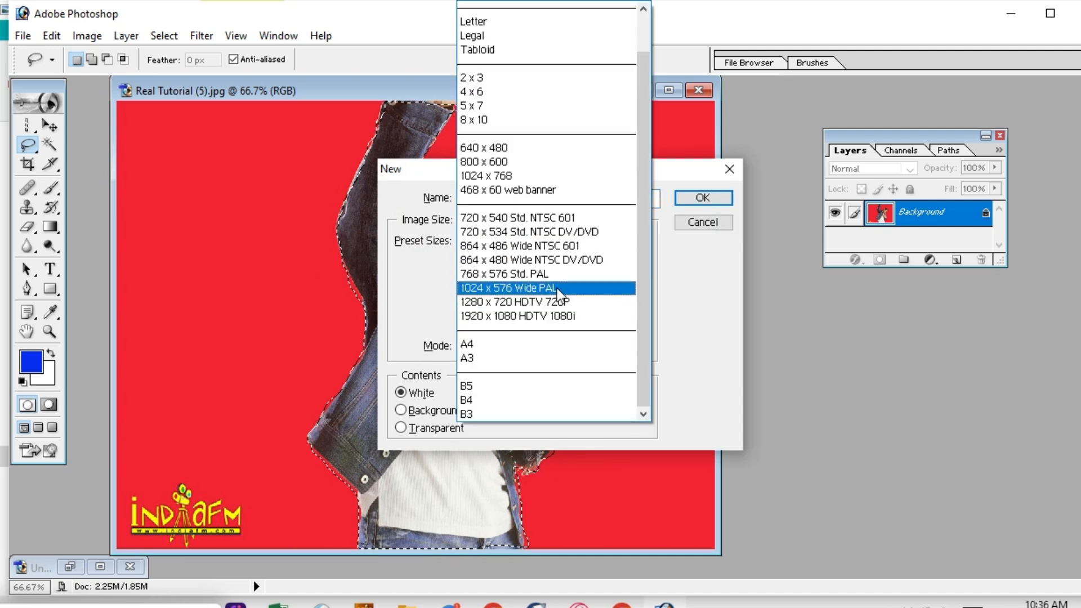
{"action": "left_click", "coordinate": [535, 302]}
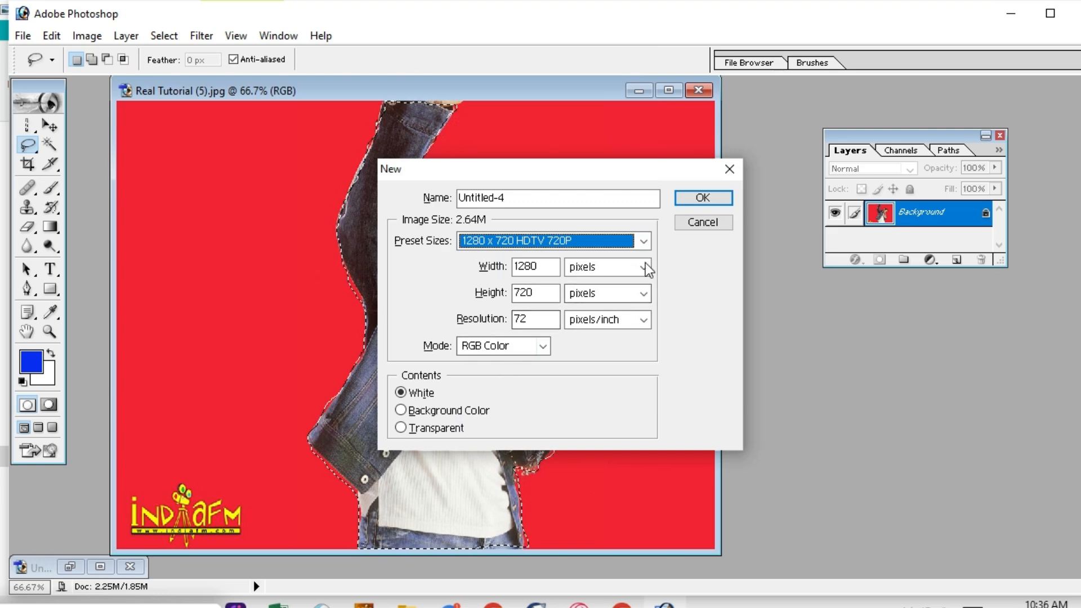
{"action": "left_click", "coordinate": [704, 198]}
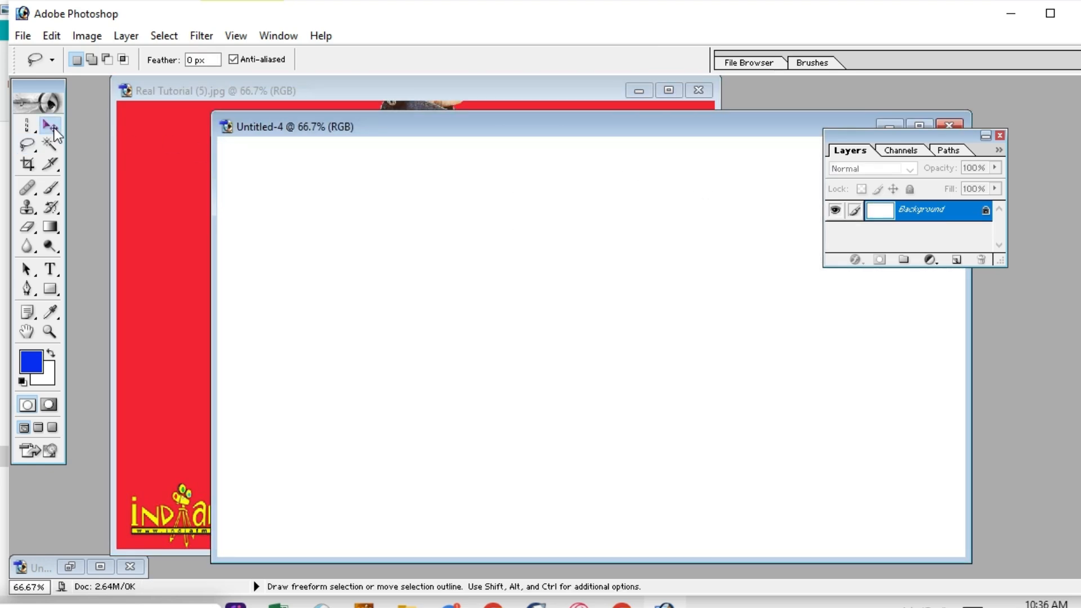
{"action": "left_click", "coordinate": [52, 125]}
Drag the selected man from the red photo into Untitled-4 as Layer 1 and reposition him.
{"action": "left_click_drag", "start_coordinate": [384, 131], "coordinate": [773, 97]}
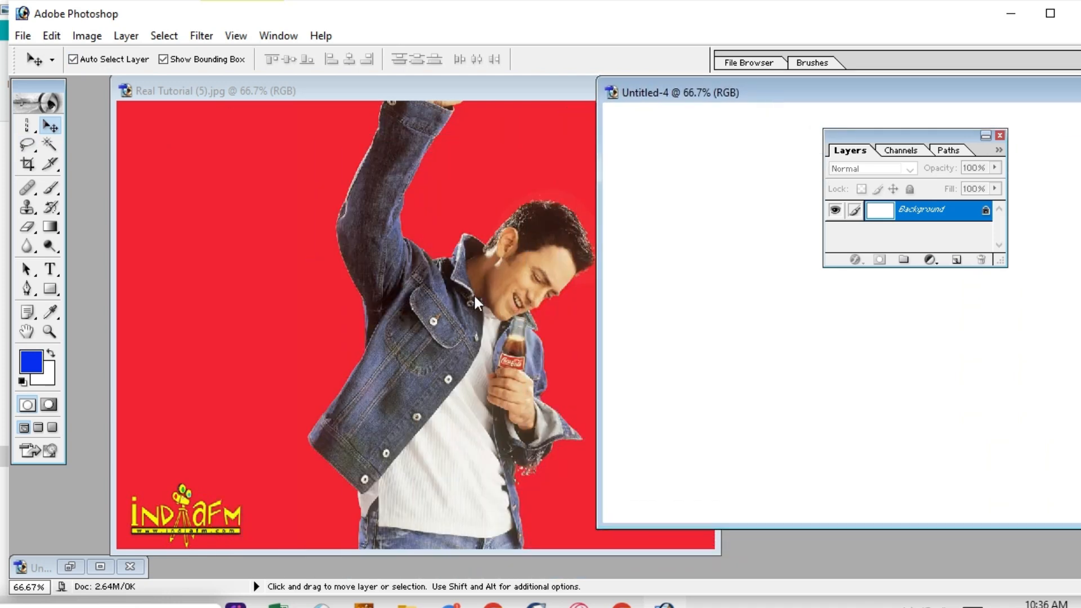
{"action": "left_click", "coordinate": [475, 293]}
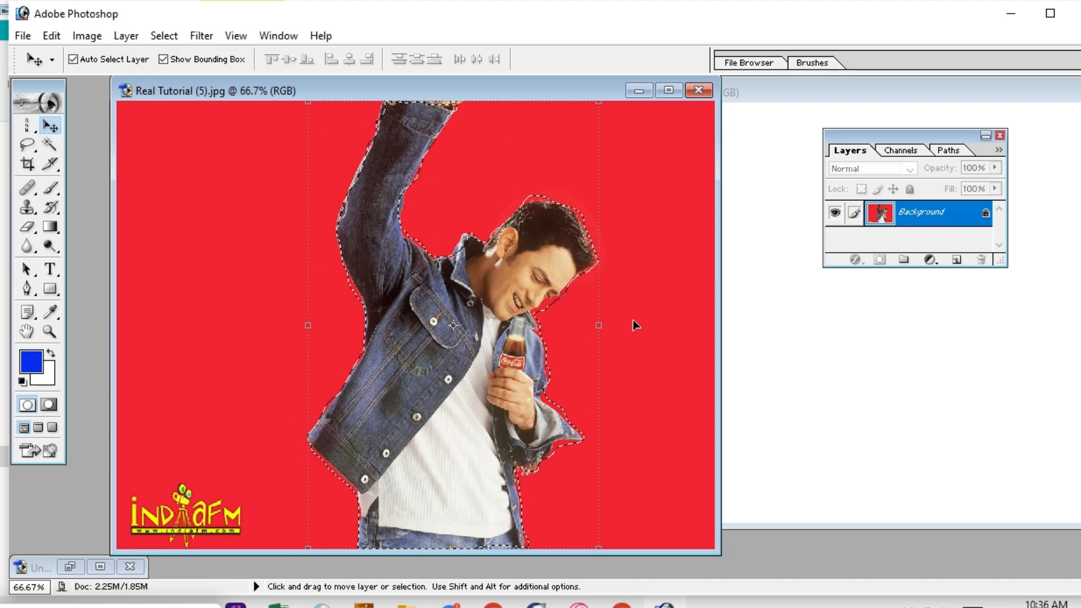
{"action": "left_click_drag", "start_coordinate": [633, 326], "coordinate": [807, 306]}
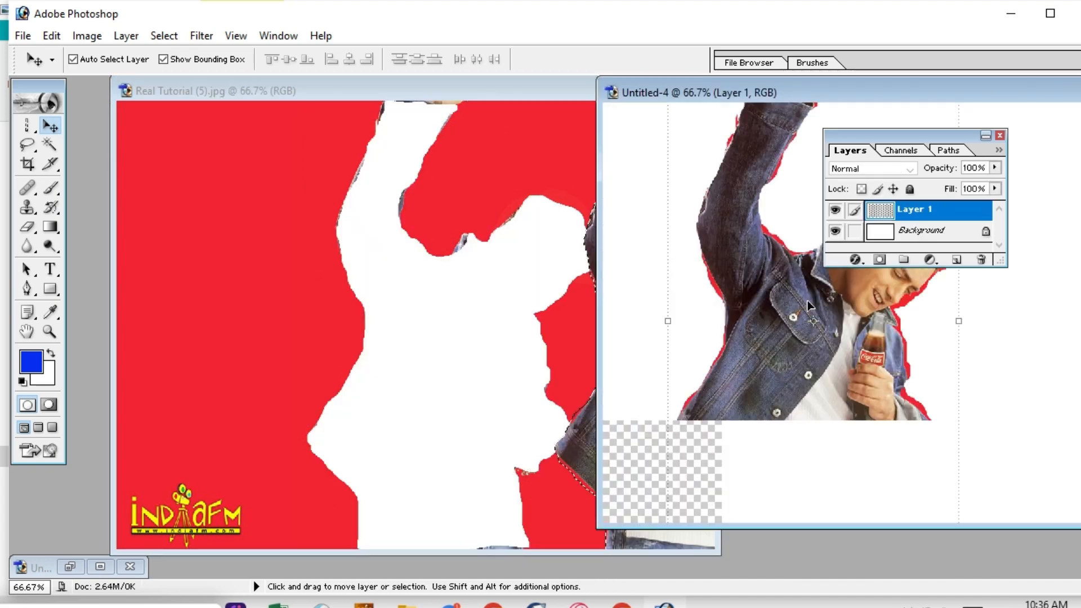
{"action": "left_click_drag", "start_coordinate": [799, 97], "coordinate": [551, 102]}
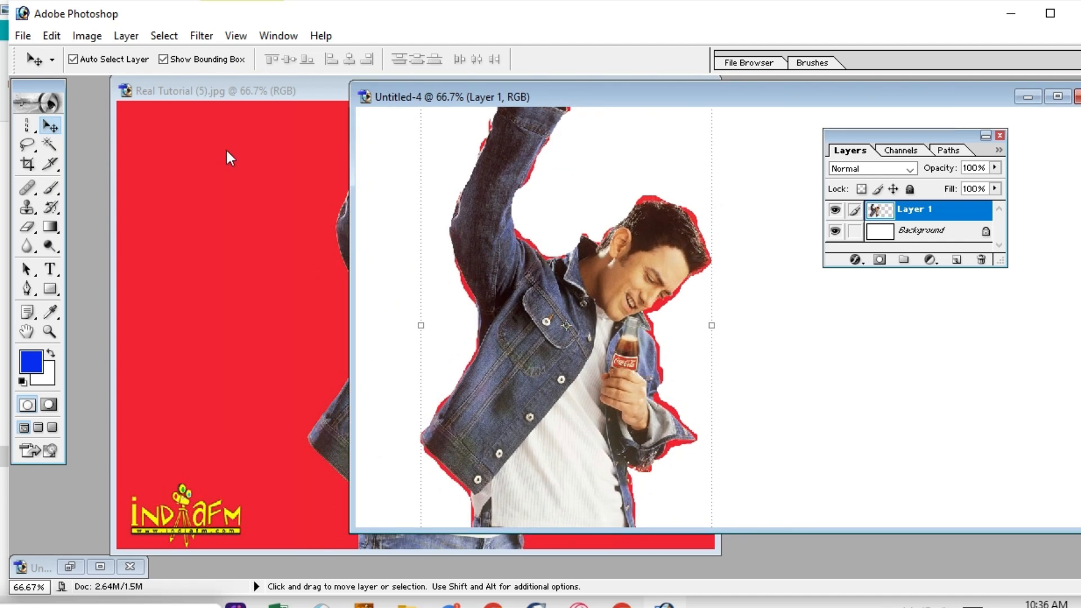
{"action": "mouse_move", "coordinate": [497, 246]}
{"action": "left_mouse_down"}
{"action": "mouse_move", "coordinate": [545, 289]}
{"action": "mouse_move", "coordinate": [559, 270]}
{"action": "mouse_move", "coordinate": [525, 317]}
{"action": "mouse_move", "coordinate": [515, 257]}
{"action": "left_mouse_up"}
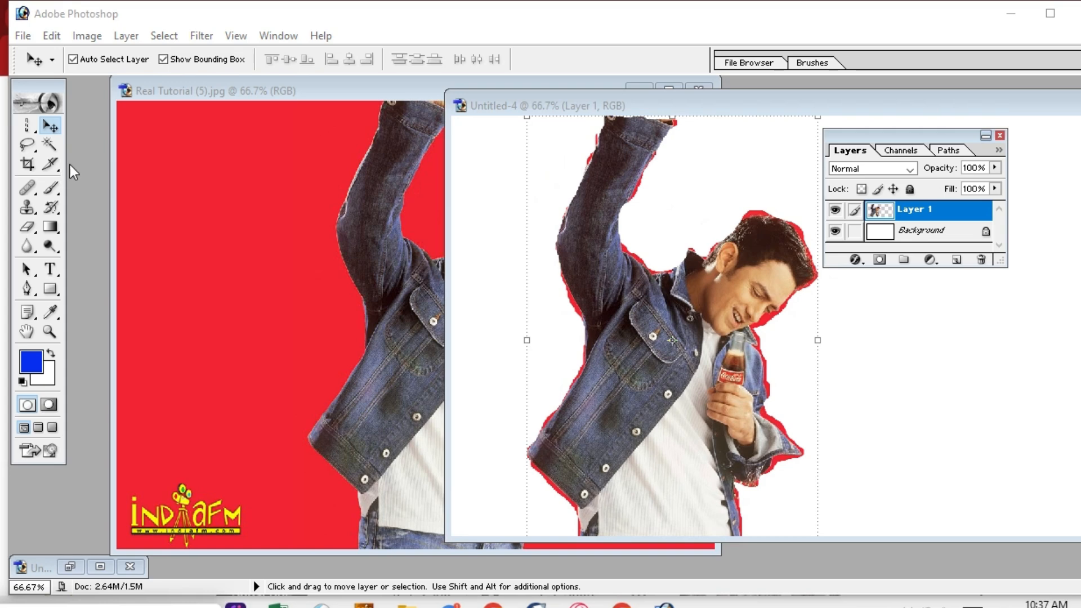
Switch to the Polygonal Lasso Tool and deselect the man in the red Real Tutorial photo.
{"action": "left_click", "coordinate": [36, 152]}
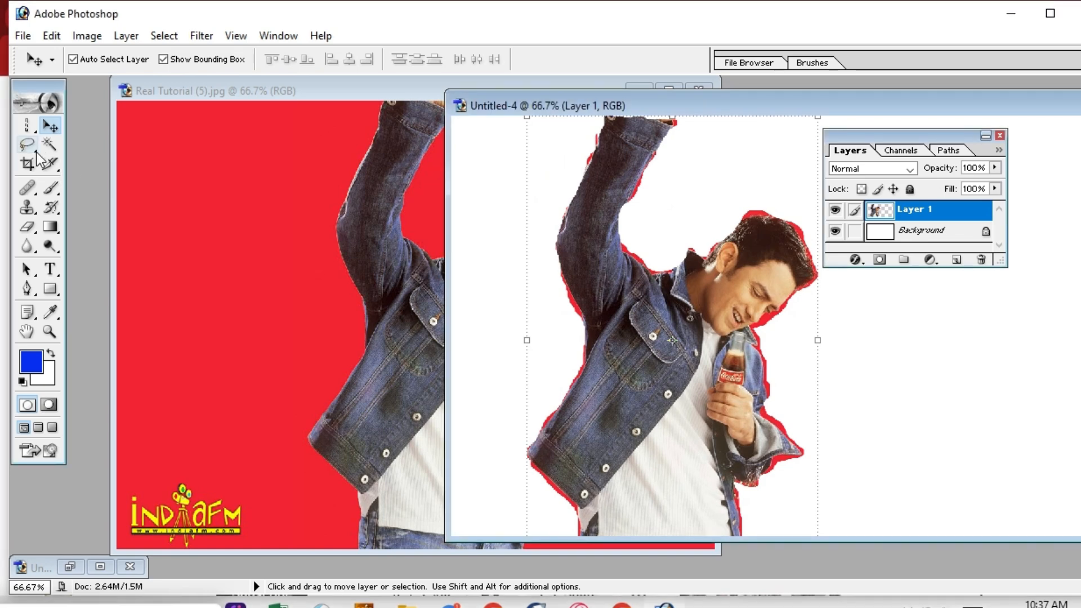
{"action": "left_click", "coordinate": [36, 153]}
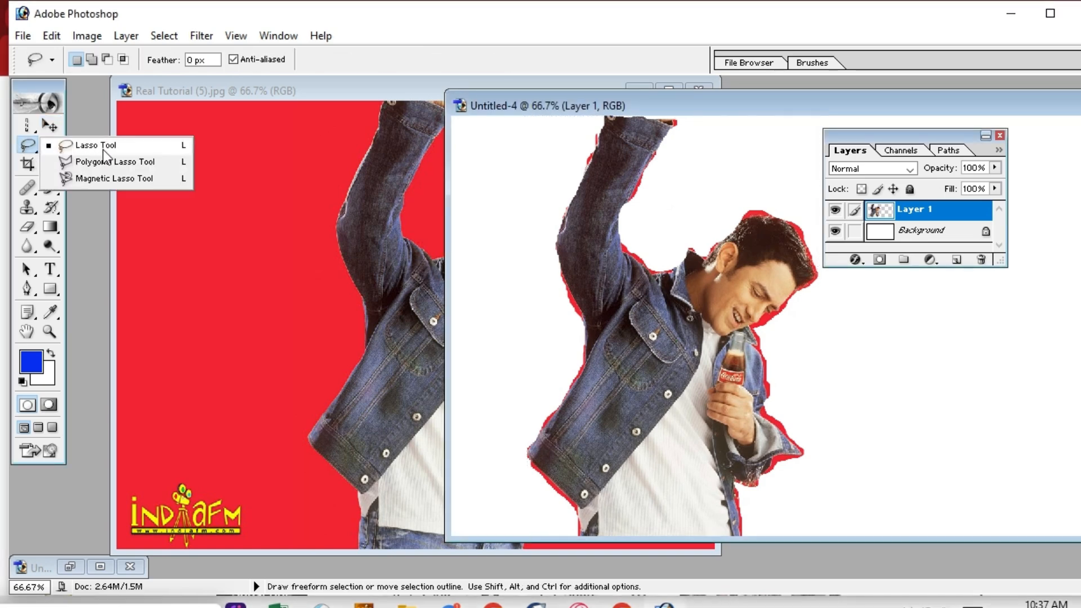
{"action": "left_click", "coordinate": [125, 164]}
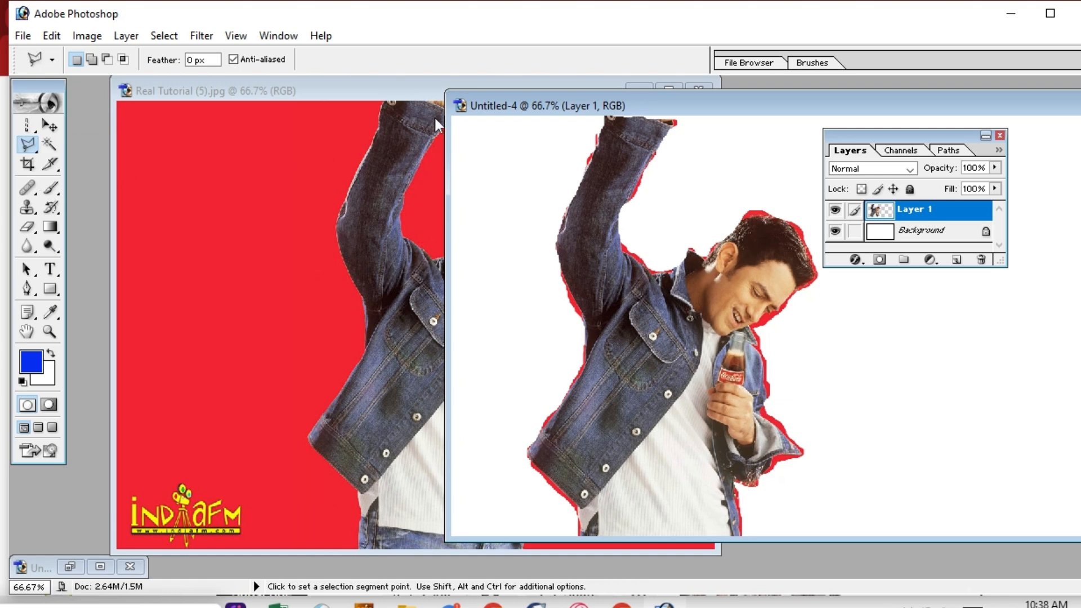
{"action": "left_click_drag", "start_coordinate": [845, 107], "coordinate": [1080, 82]}
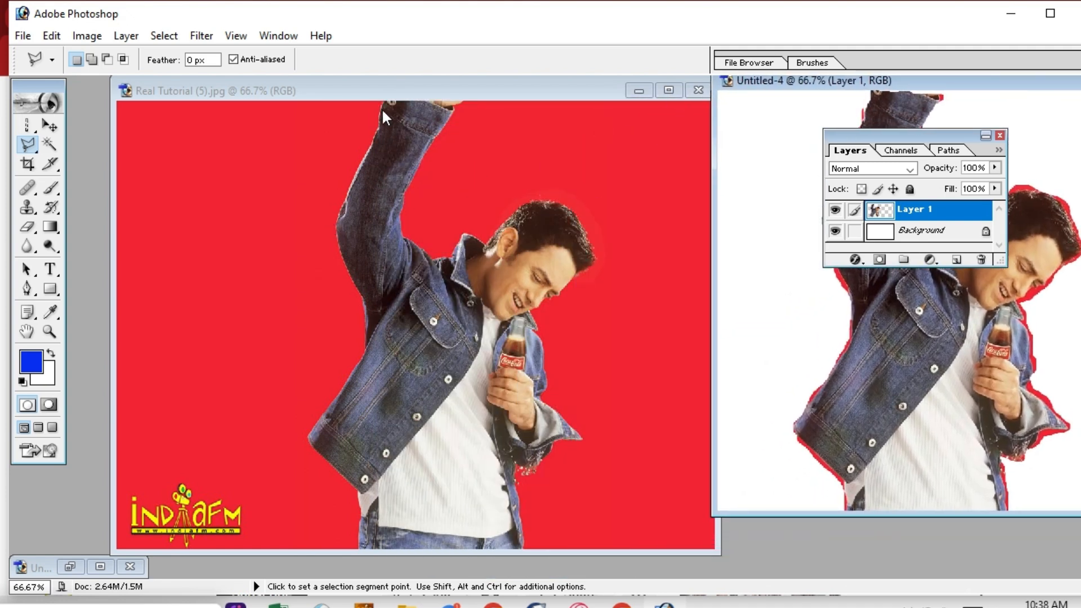
{"action": "left_click", "coordinate": [393, 276]}
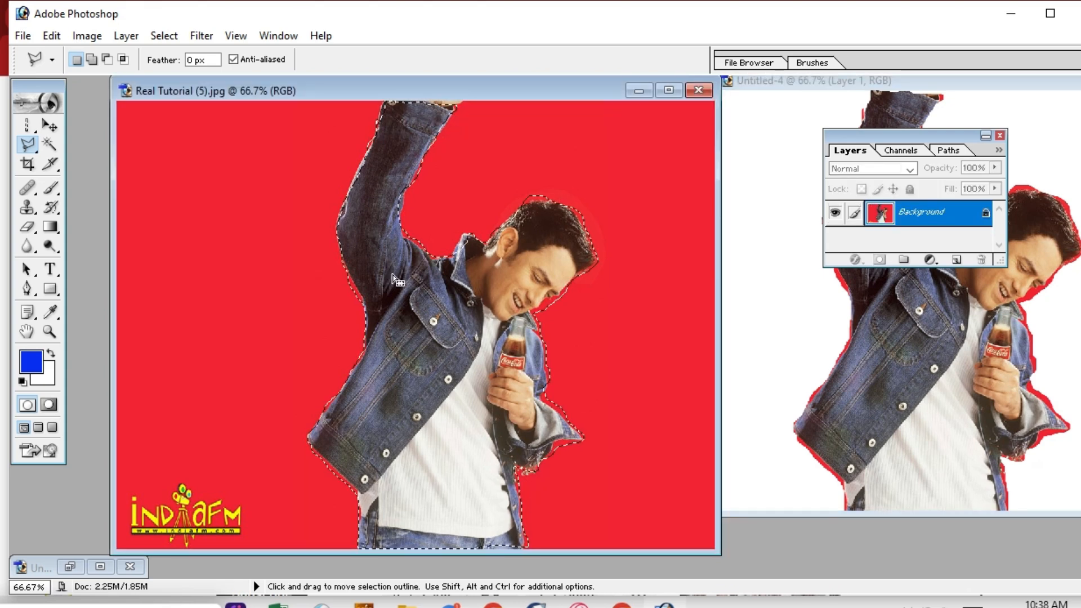
{"action": "key", "text": "ctrl+d"}
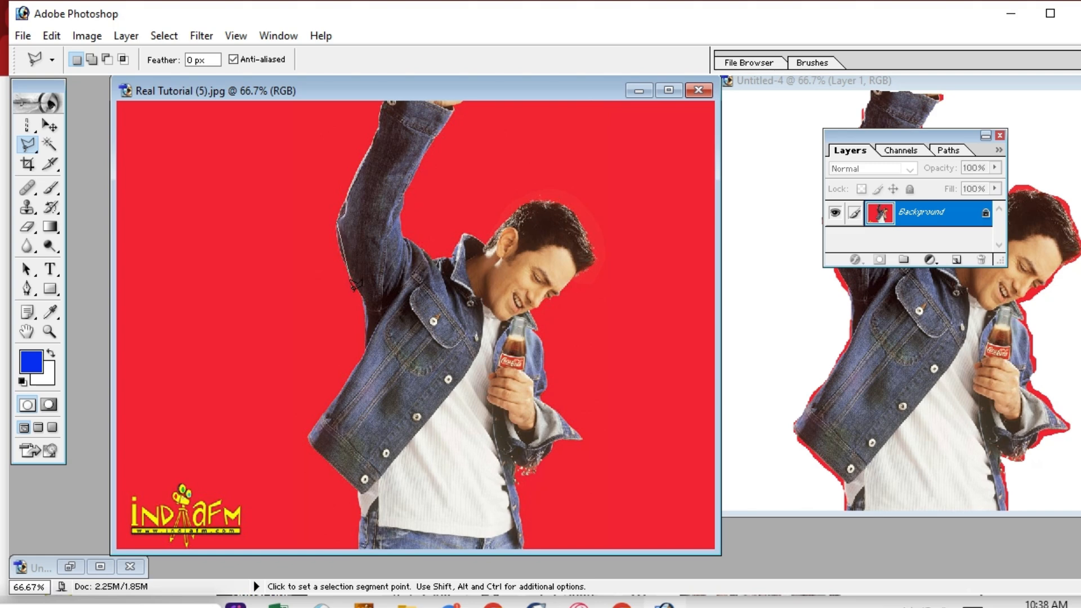
{"action": "key", "text": "Tab"}
{"action": "key", "text": "Tab"}
{"action": "left_click", "coordinate": [313, 454]}
{"action": "key", "text": "Escape"}
Draw a trial polygonal outline along the arm, then undo the shift and deselect it.
{"action": "left_click", "coordinate": [364, 149]}
{"action": "left_click", "coordinate": [339, 212]}
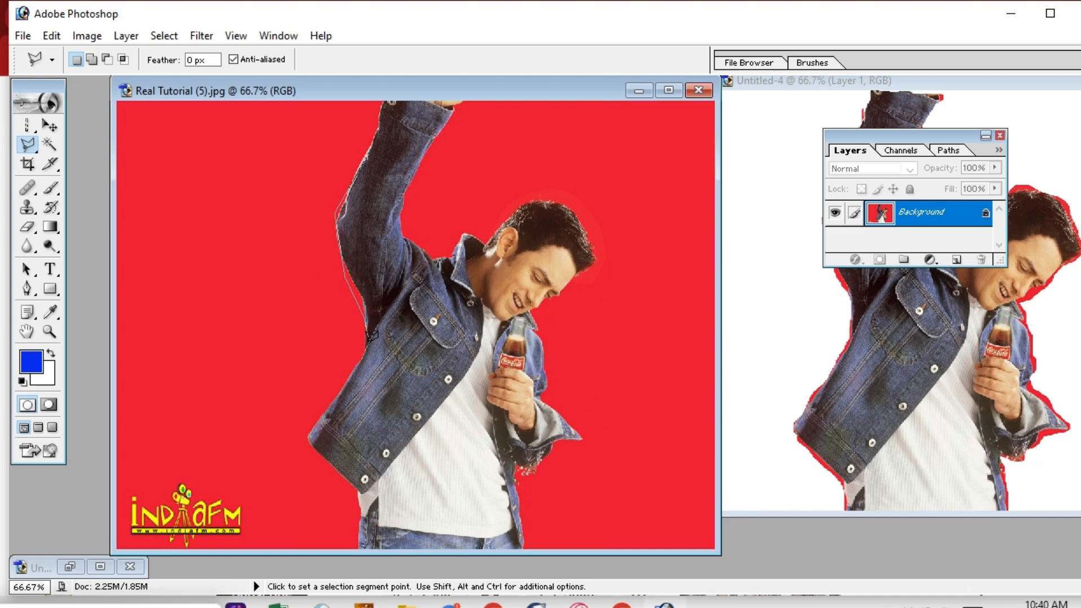
{"action": "left_click", "coordinate": [343, 206]}
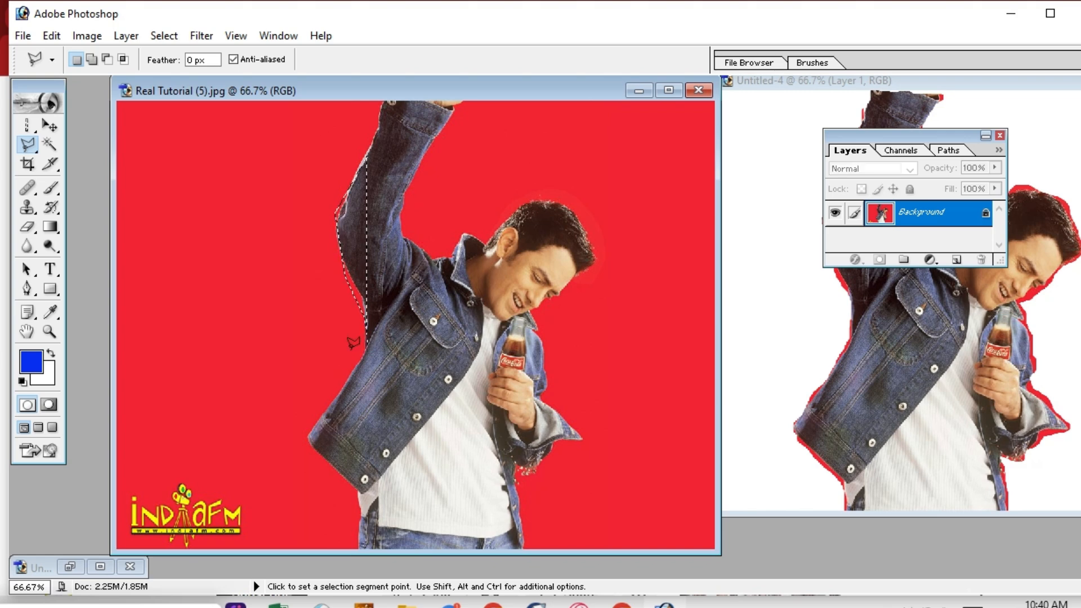
{"action": "mouse_move", "coordinate": [361, 225]}
{"action": "left_mouse_down"}
{"action": "mouse_move", "coordinate": [307, 232]}
{"action": "mouse_move", "coordinate": [361, 224]}
{"action": "mouse_move", "coordinate": [310, 227]}
{"action": "mouse_move", "coordinate": [353, 211]}
{"action": "left_mouse_up"}
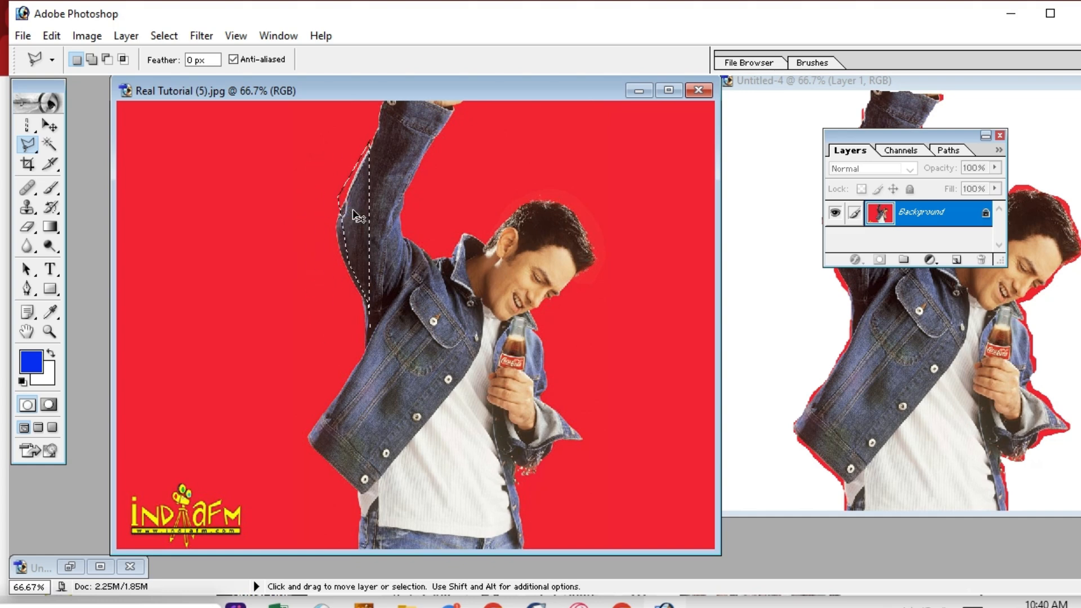
{"action": "key", "text": "ctrl+z"}
{"action": "key", "text": "ctrl+d"}
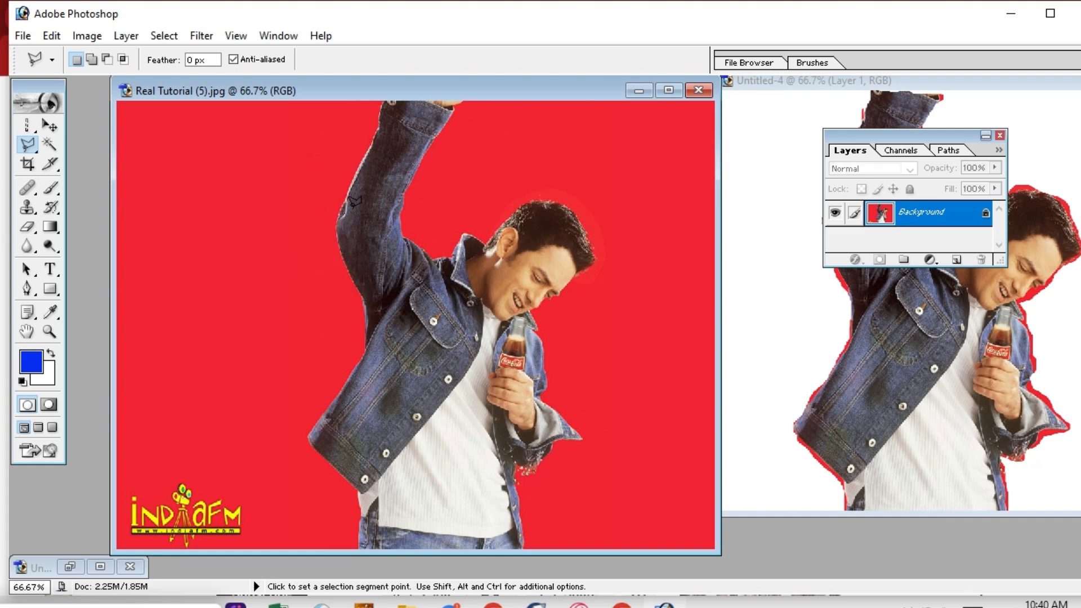
Choose the Magnetic Lasso Tool with 10 px width, 10% edge contrast and frequency 57.
{"action": "left_click", "coordinate": [48, 145]}
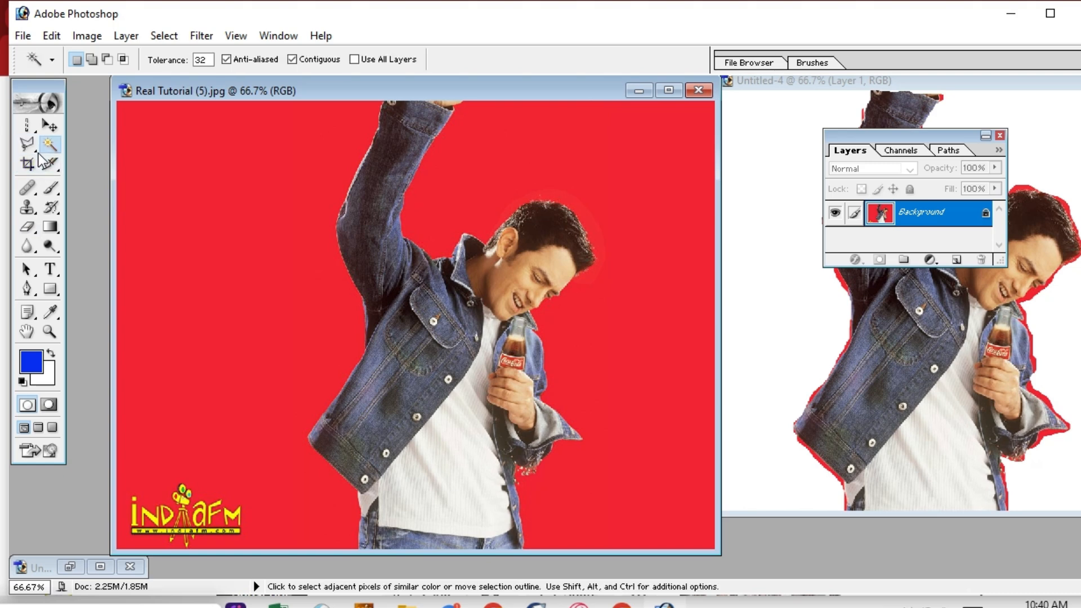
{"action": "left_click", "coordinate": [33, 151]}
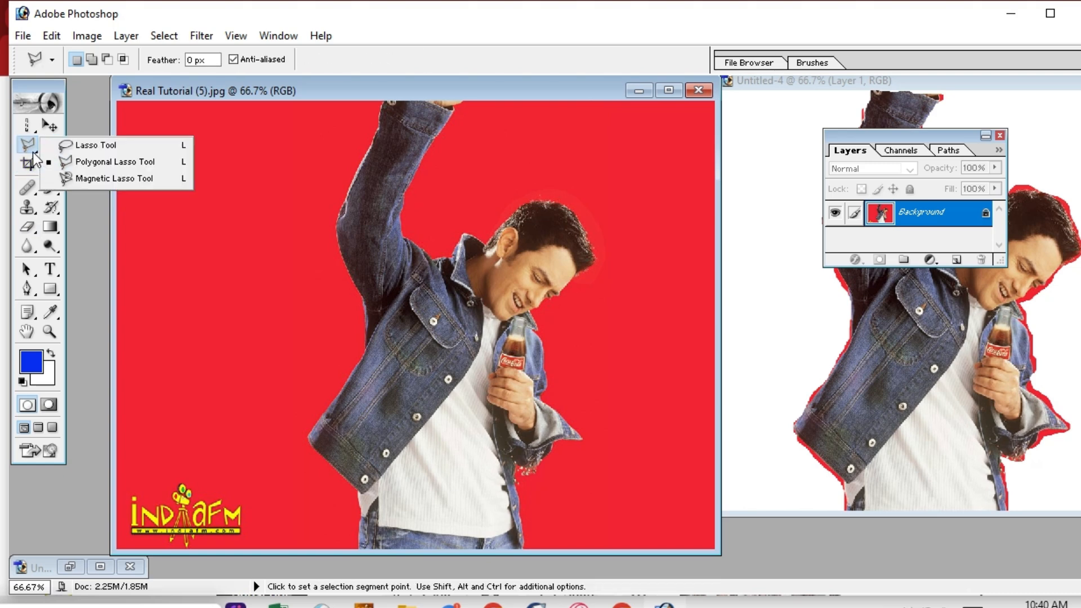
{"action": "left_click", "coordinate": [116, 179]}
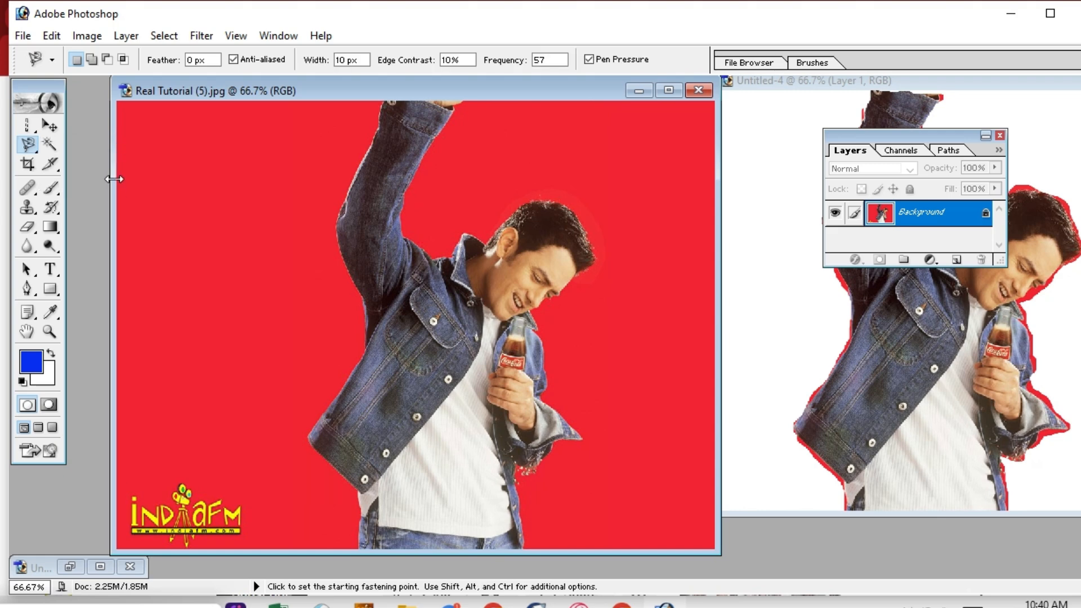
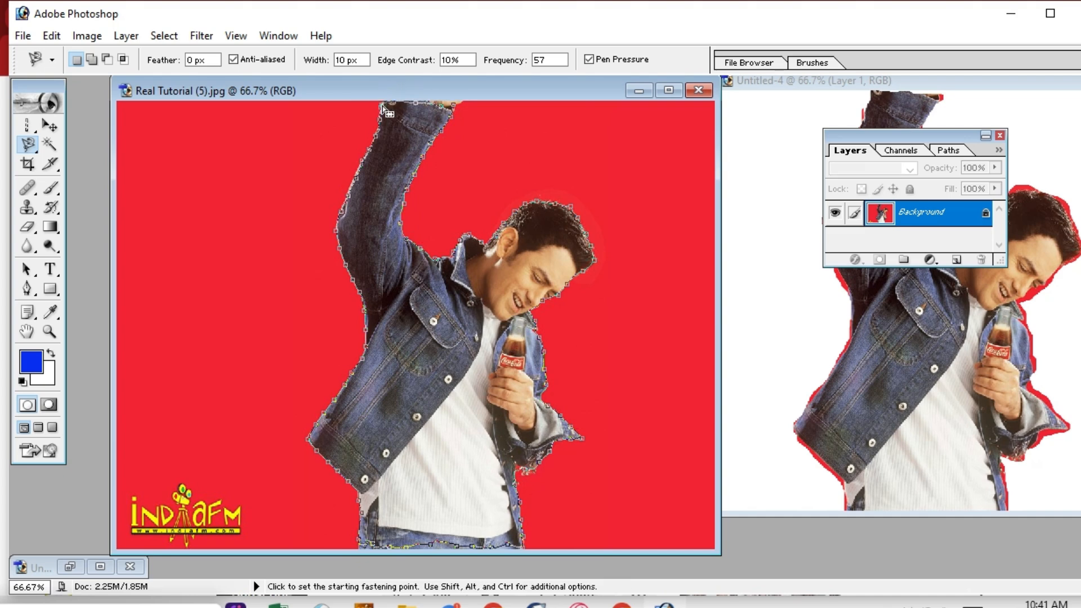
Close the Magnetic Lasso outline around the man, then pick the Move tool.
{"action": "left_click", "coordinate": [385, 97]}
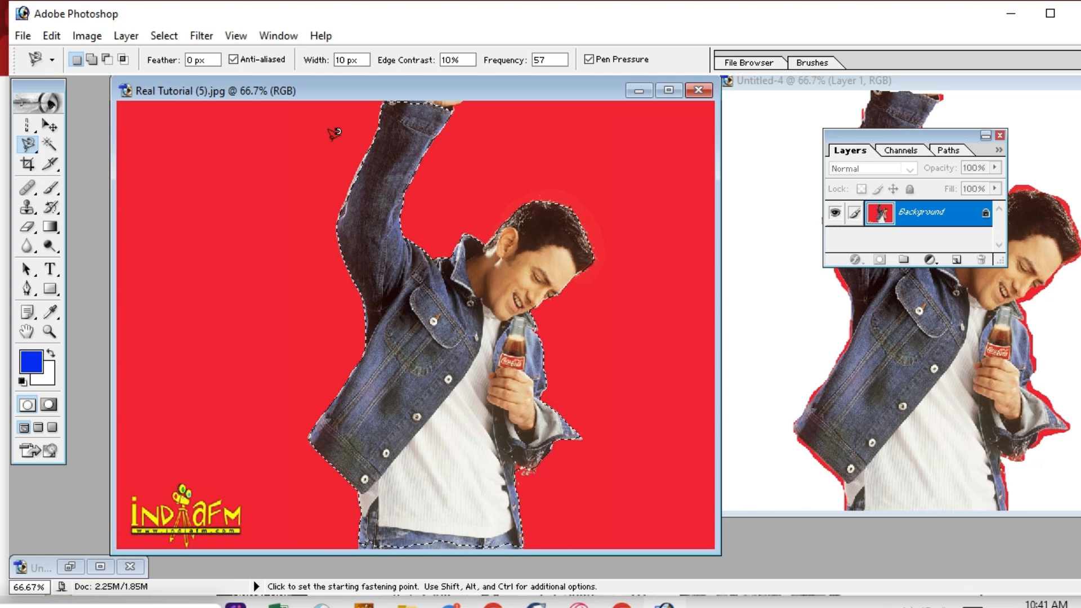
{"action": "left_click", "coordinate": [51, 126]}
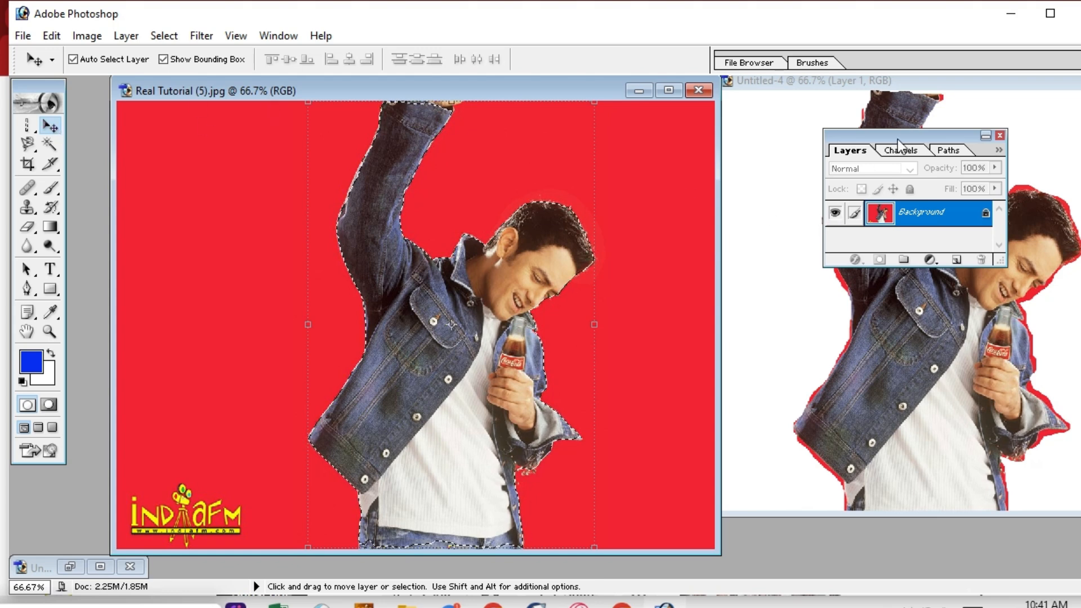
Drag the selected man into Untitled-4 as Layer 2, dismissing the stray brush settings panel.
{"action": "left_click_drag", "start_coordinate": [965, 121], "coordinate": [1034, 104]}
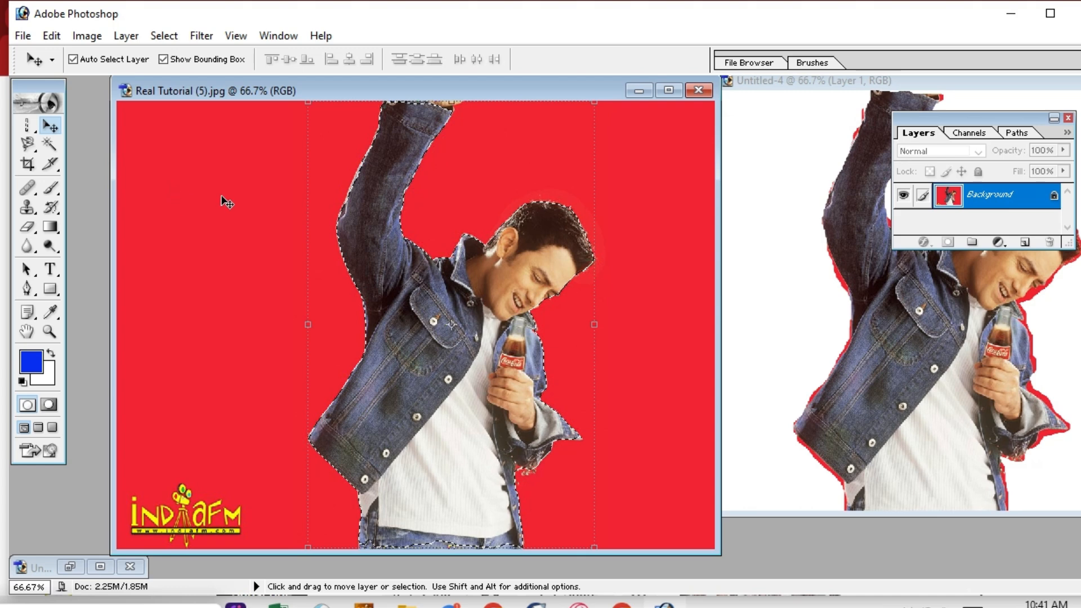
{"action": "mouse_move", "coordinate": [415, 300]}
{"action": "left_mouse_down"}
{"action": "mouse_move", "coordinate": [575, 297]}
{"action": "mouse_move", "coordinate": [725, 251]}
{"action": "mouse_move", "coordinate": [772, 216]}
{"action": "left_mouse_up"}
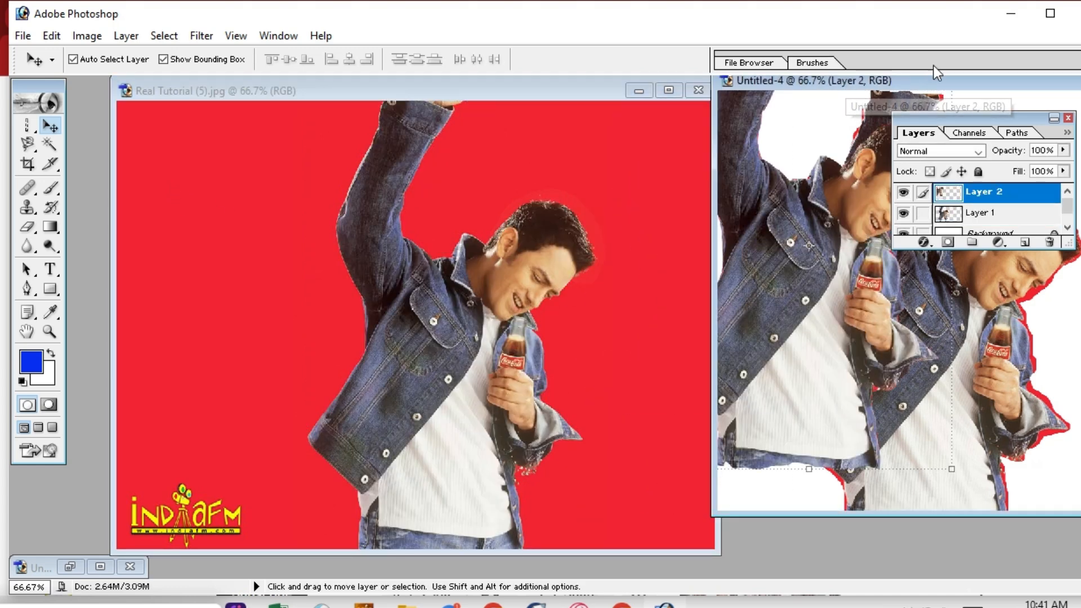
{"action": "left_click_drag", "start_coordinate": [813, 63], "coordinate": [809, 71]}
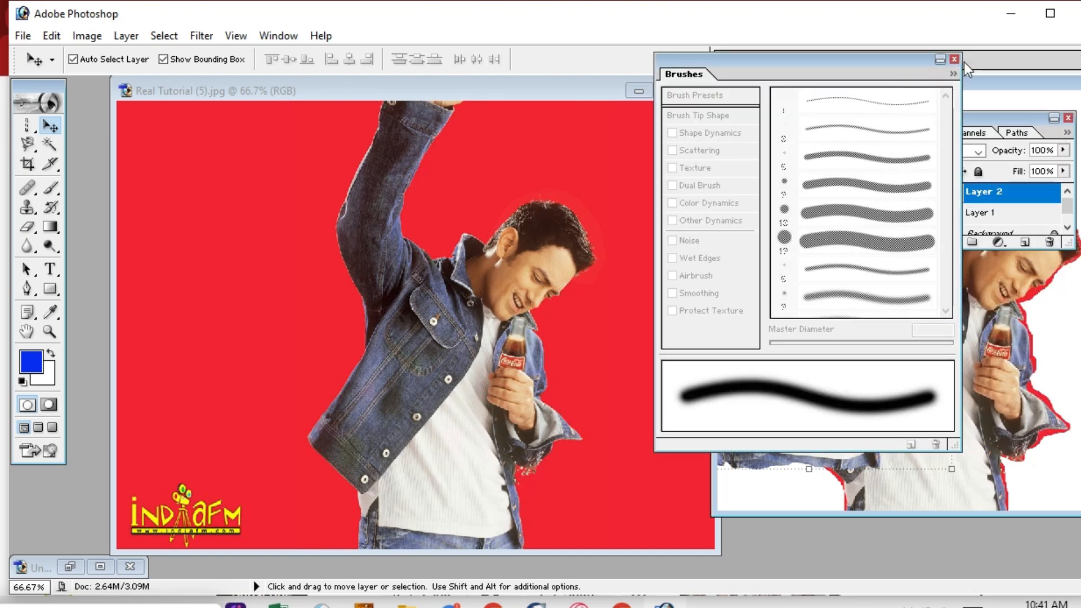
{"action": "left_click", "coordinate": [954, 59]}
Rearrange the windows, bringing Untitled-4 forward and moving the red-background photo aside.
{"action": "left_click", "coordinate": [994, 59]}
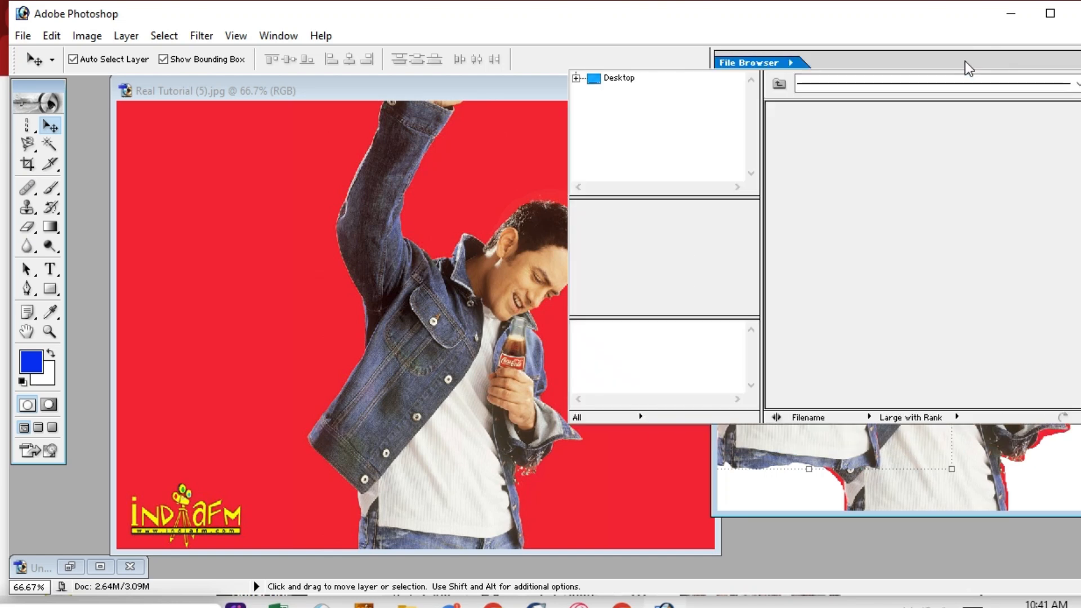
{"action": "left_click", "coordinate": [471, 113]}
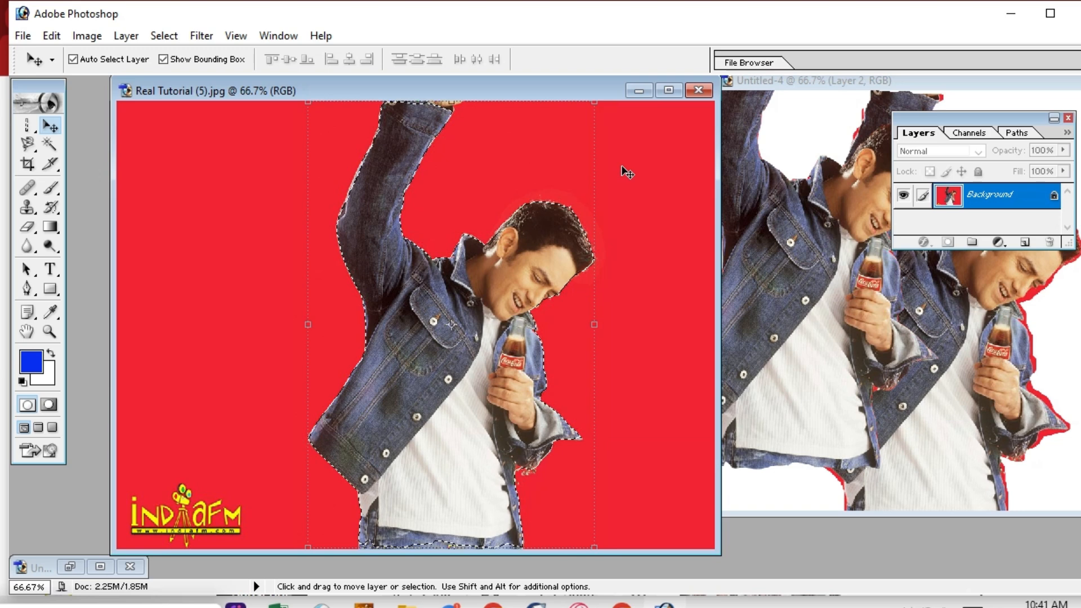
{"action": "left_click", "coordinate": [1000, 92]}
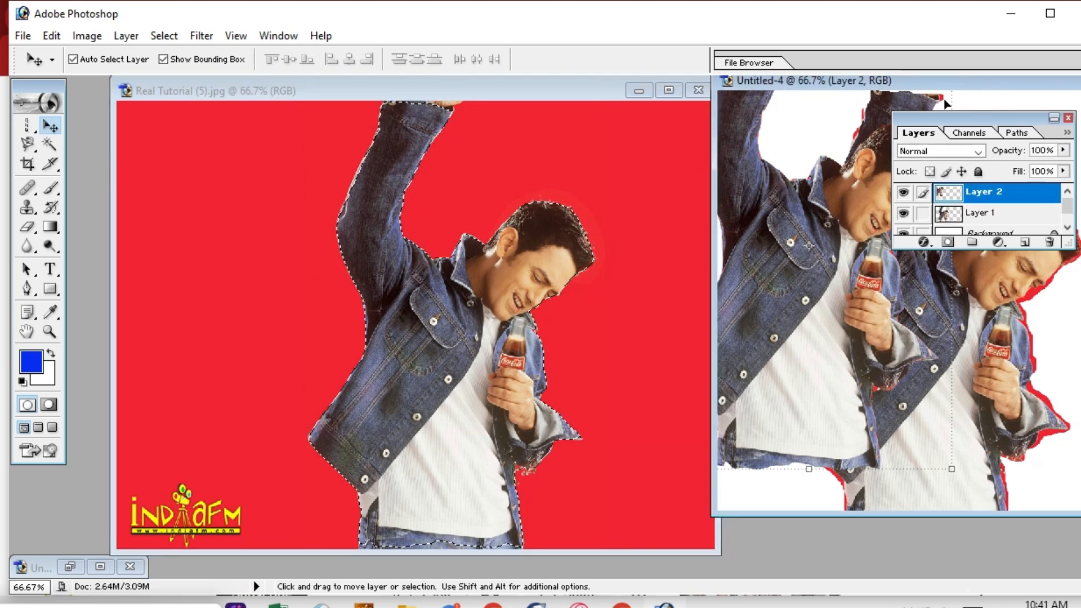
{"action": "left_click", "coordinate": [578, 96]}
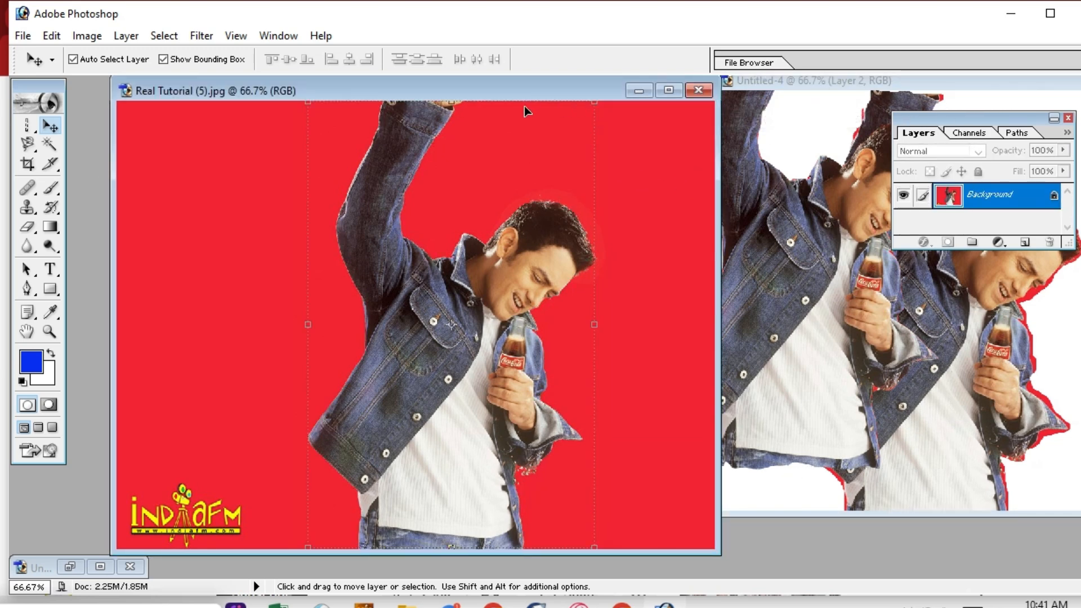
{"action": "left_click_drag", "start_coordinate": [415, 95], "coordinate": [318, 116]}
Reposition the two man figures in Untitled-4, shifting the right one further right.
{"action": "left_click", "coordinate": [749, 137]}
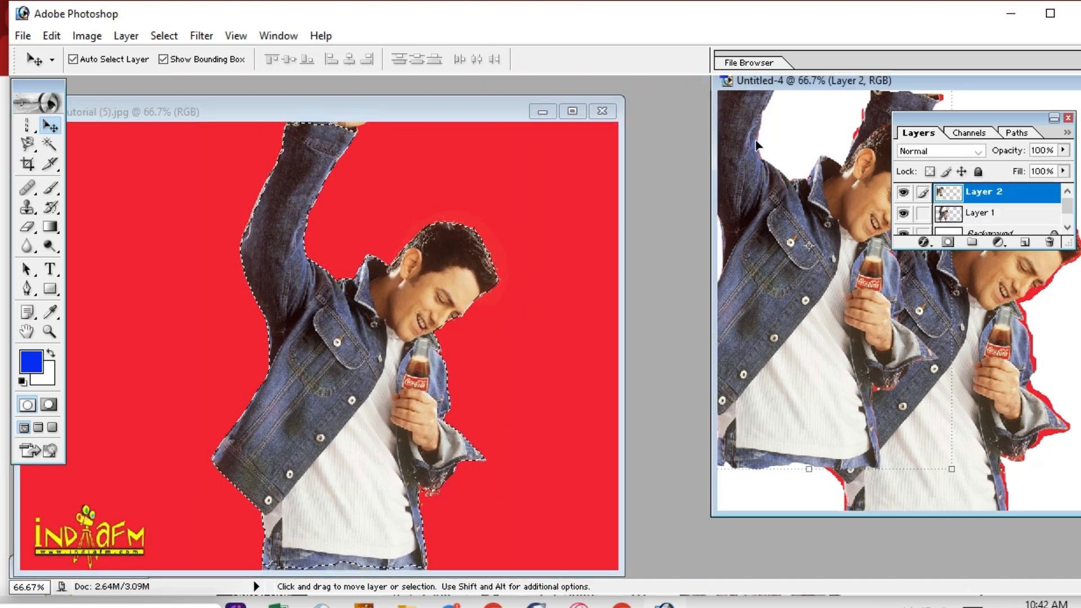
{"action": "left_click_drag", "start_coordinate": [799, 88], "coordinate": [471, 125]}
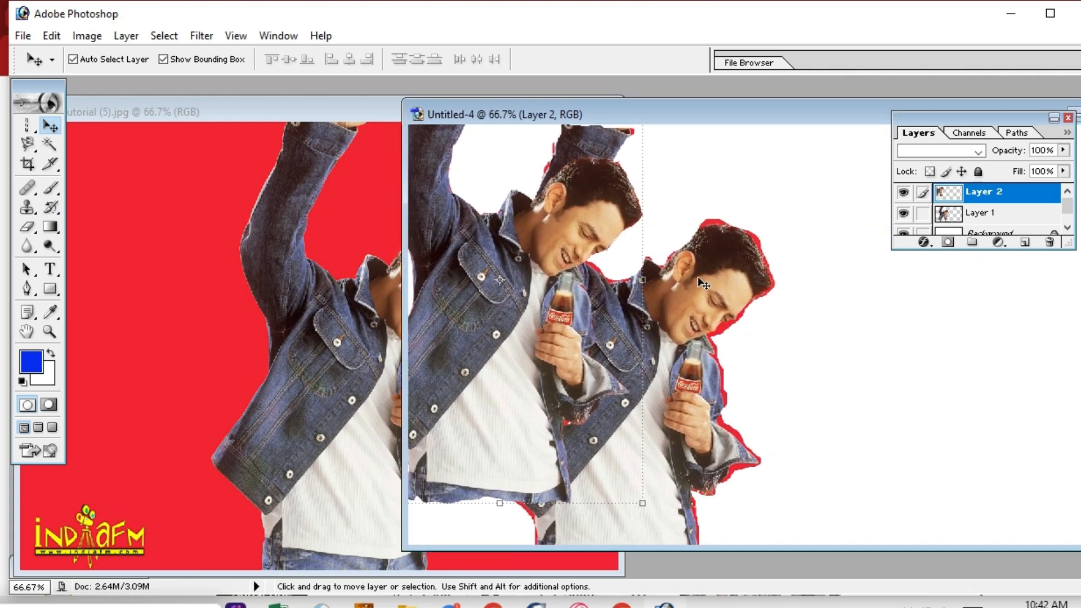
{"action": "left_click_drag", "start_coordinate": [703, 282], "coordinate": [880, 258]}
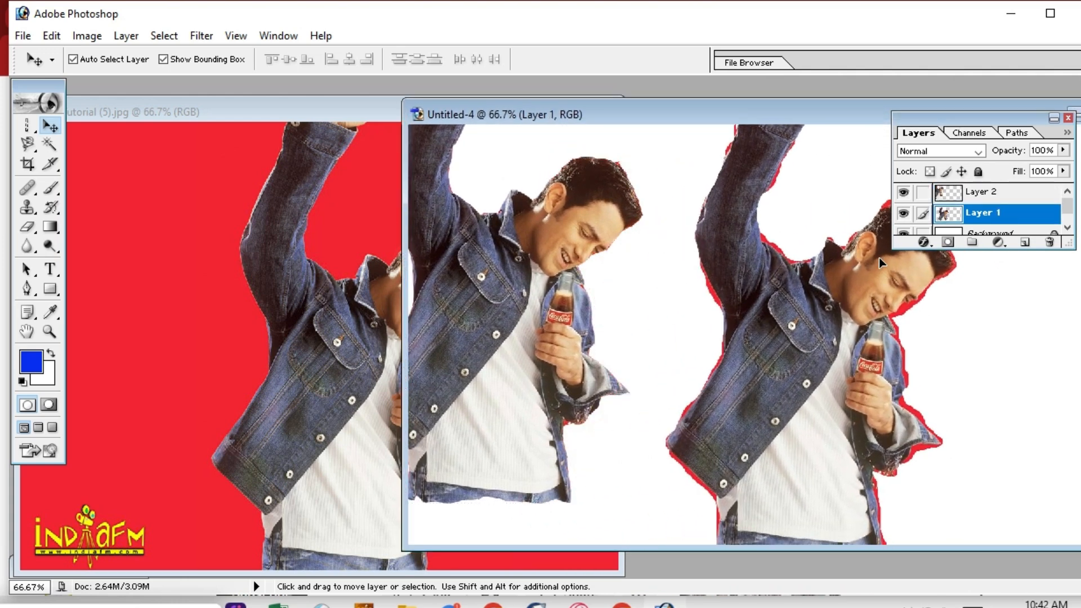
{"action": "left_click_drag", "start_coordinate": [531, 319], "coordinate": [583, 345]}
{"action": "left_click_drag", "start_coordinate": [776, 328], "coordinate": [825, 330]}
{"action": "left_click_drag", "start_coordinate": [538, 301], "coordinate": [563, 318]}
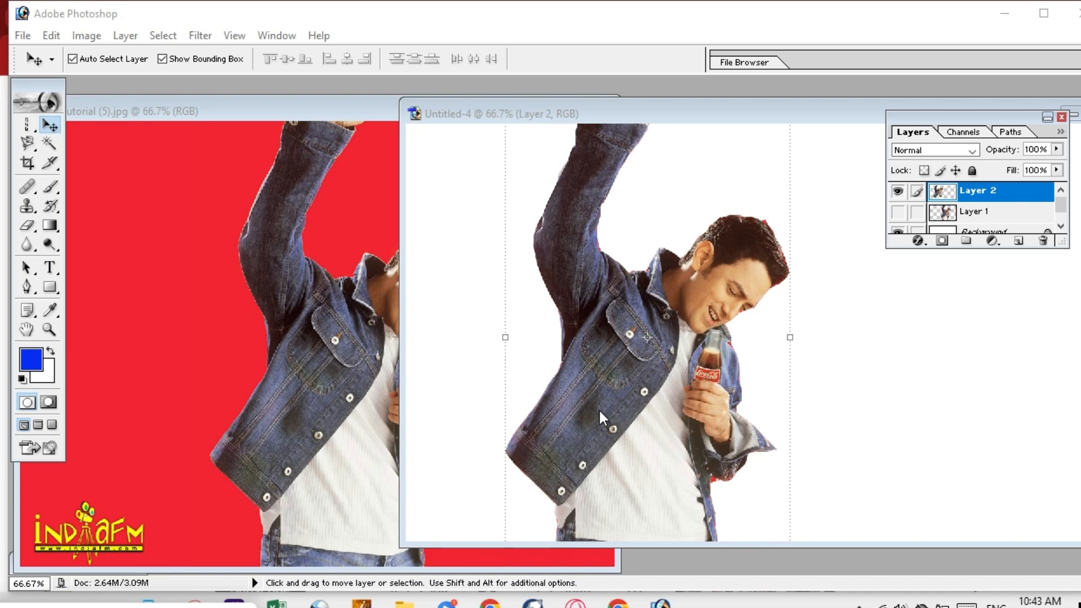
Browse the lasso tool variants, then return to the Move tool and shift the Untitled-4 window.
{"action": "left_click", "coordinate": [36, 151]}
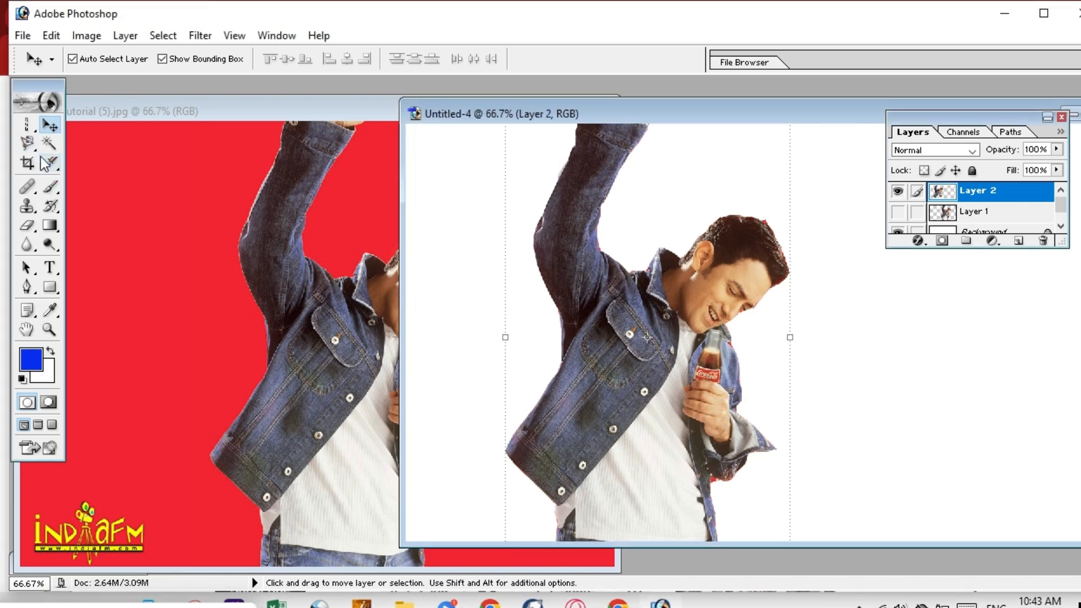
{"action": "left_click", "coordinate": [34, 150]}
{"action": "left_click", "coordinate": [34, 147]}
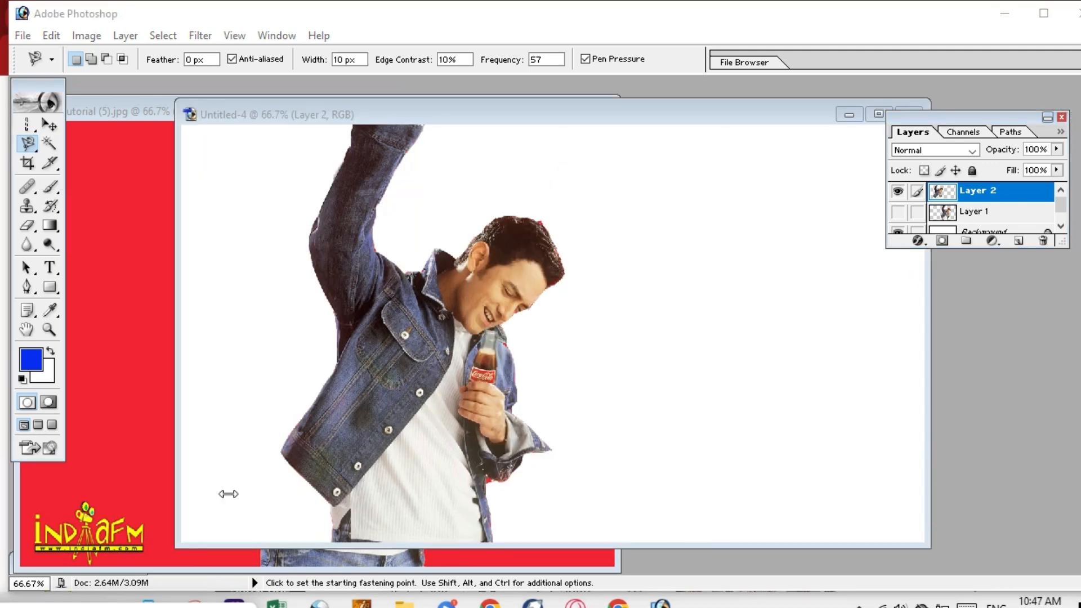
{"action": "left_click", "coordinate": [39, 155]}
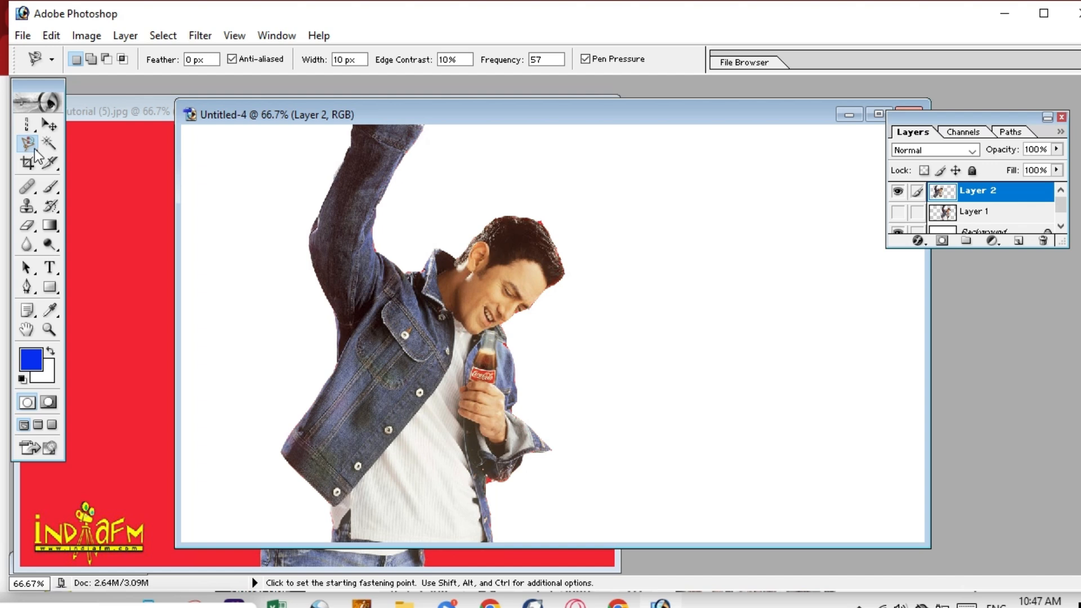
{"action": "left_click", "coordinate": [35, 150]}
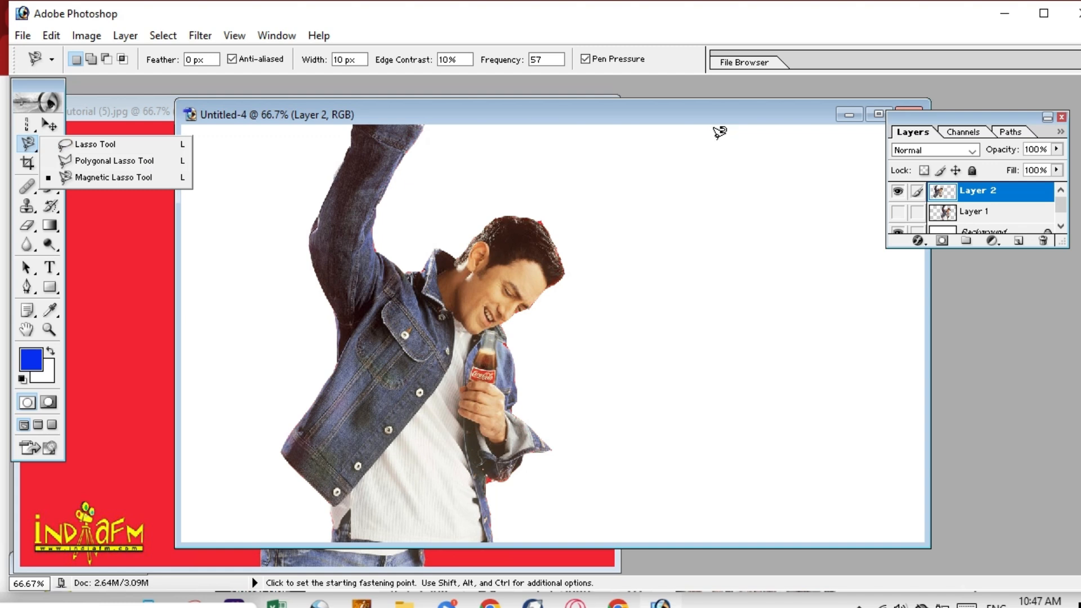
{"action": "left_click", "coordinate": [50, 124]}
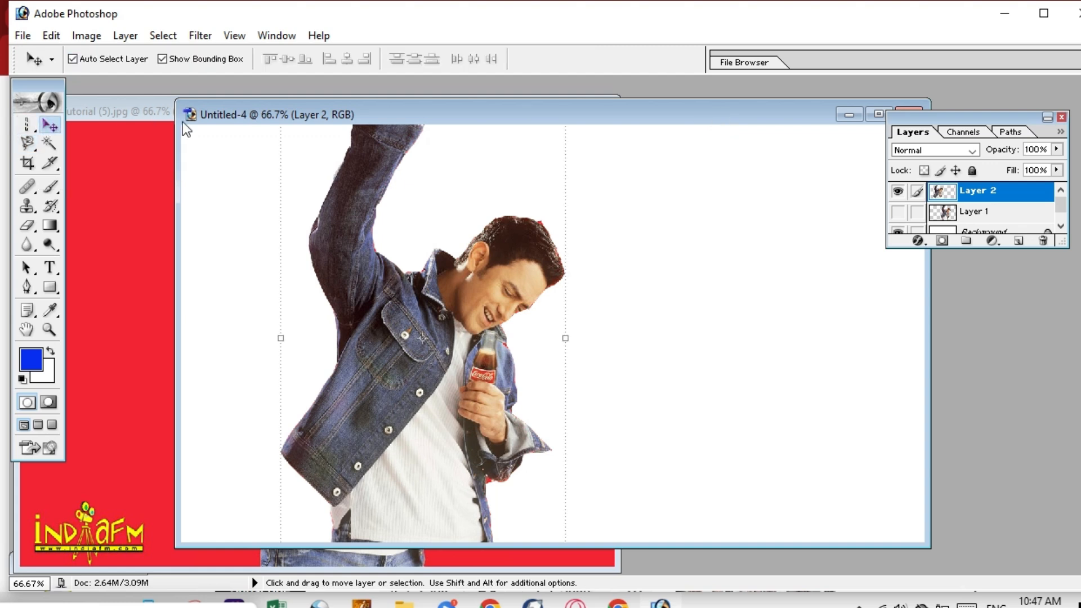
{"action": "left_click_drag", "start_coordinate": [728, 114], "coordinate": [679, 131]}
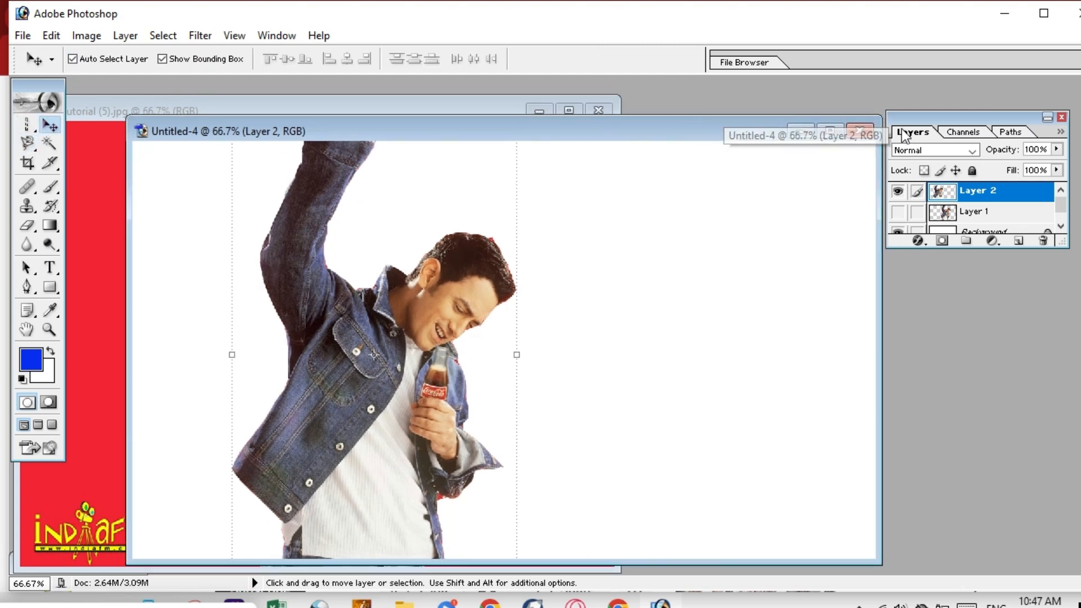
Close Untitled-4 and the red-background photo without saving changes.
{"action": "left_click", "coordinate": [861, 130]}
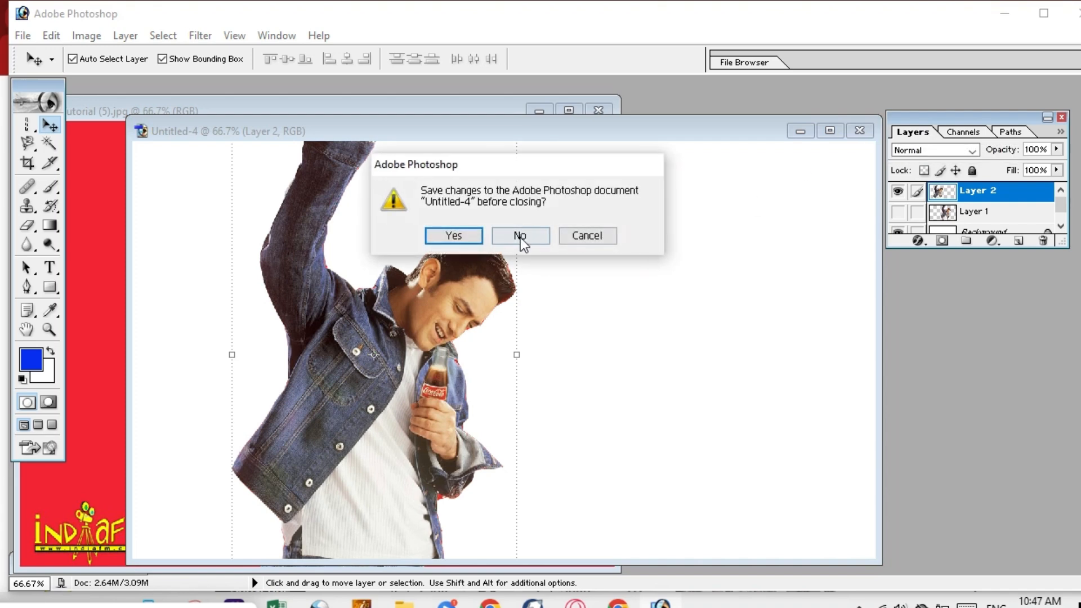
{"action": "left_click", "coordinate": [520, 236]}
{"action": "left_click", "coordinate": [598, 111]}
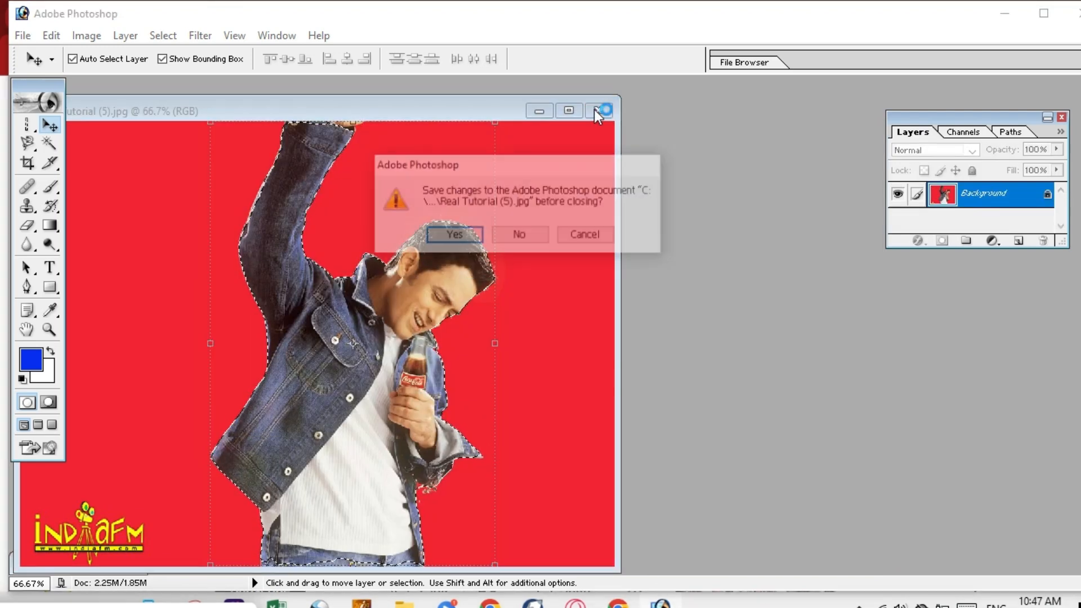
{"action": "left_click", "coordinate": [529, 234]}
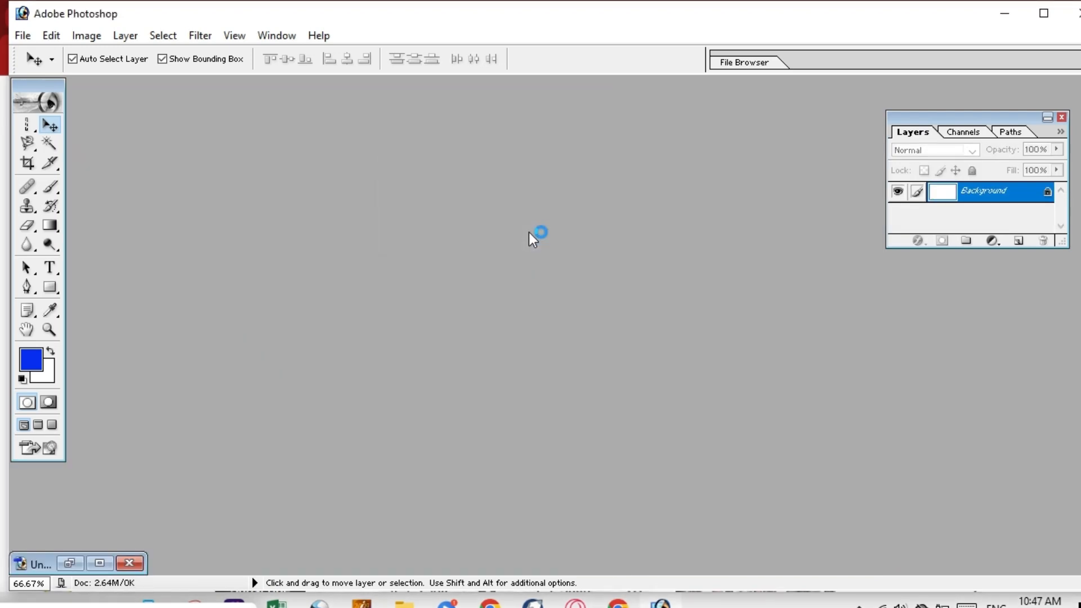
Open the Real Tutorial (7) photo of the woman from Pictures.
{"action": "double_click", "coordinate": [352, 324]}
{"action": "left_click", "coordinate": [509, 152]}
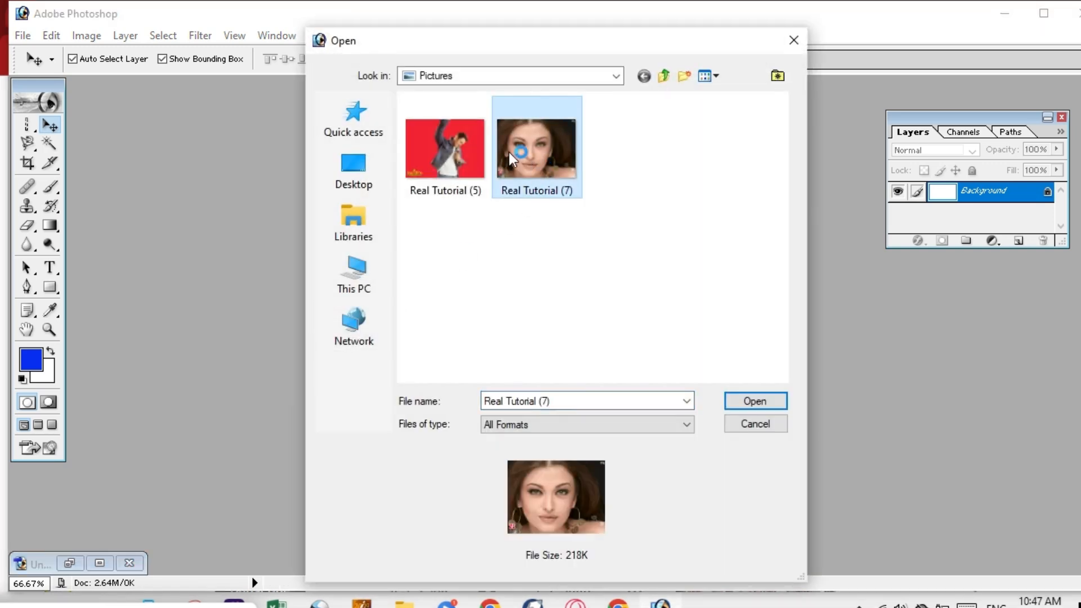
{"action": "left_click", "coordinate": [755, 400]}
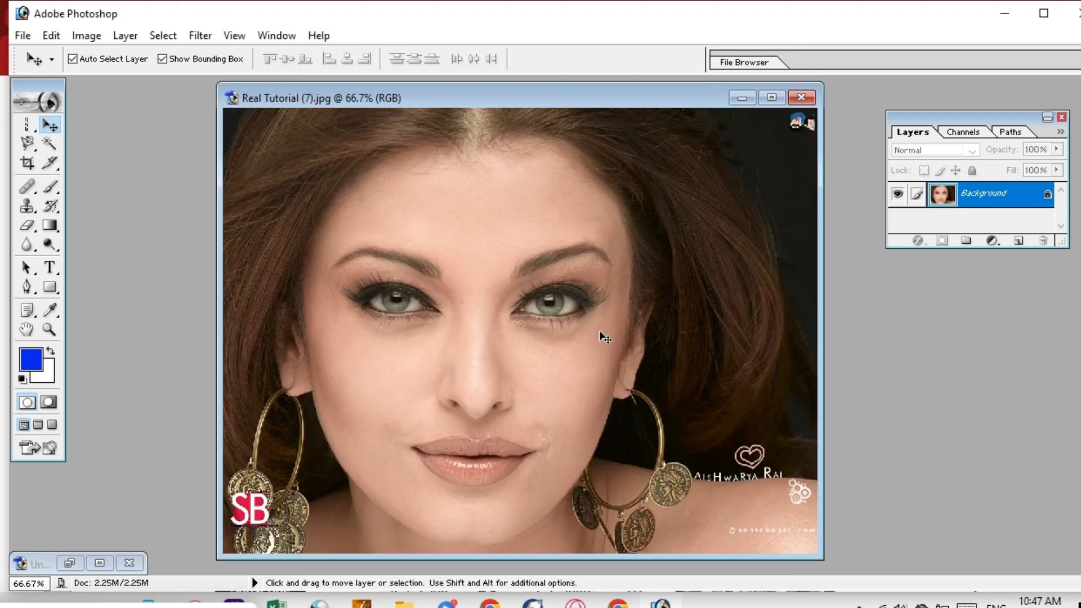
Magnify the photo to 300% and scroll to the woman's lips.
{"action": "key", "text": "ctrl+plus"}
{"action": "key", "text": "ctrl+plus"}
{"action": "key", "text": "ctrl+plus"}
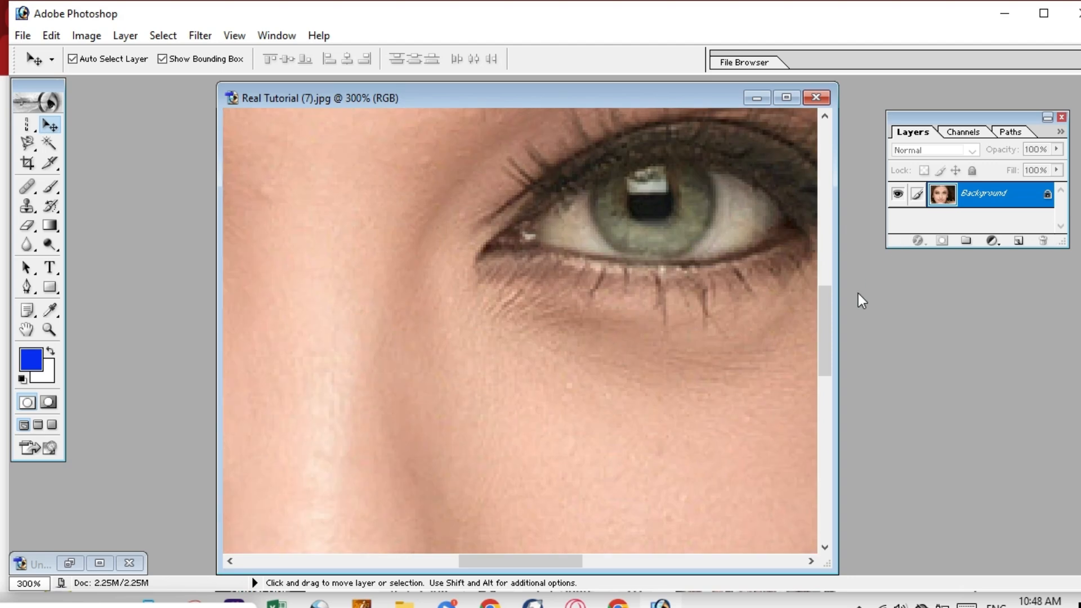
{"action": "left_click_drag", "start_coordinate": [825, 308], "coordinate": [811, 404]}
{"action": "left_click_drag", "start_coordinate": [545, 565], "coordinate": [493, 561]}
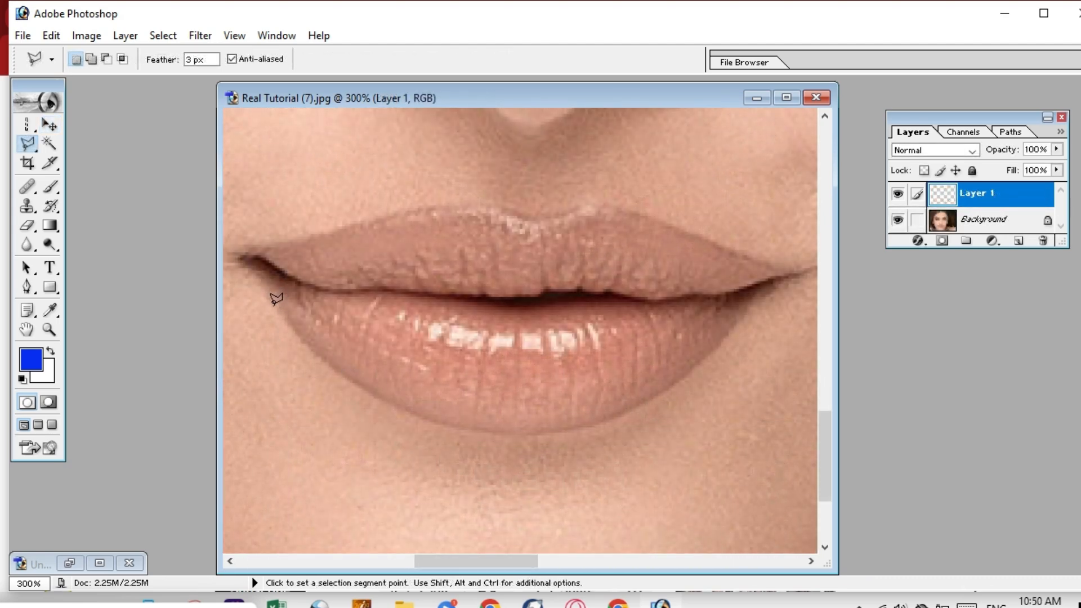
Trace a trial polygonal outline along the lower lip, then cancel it and deselect.
{"action": "left_click", "coordinate": [283, 316]}
{"action": "left_click", "coordinate": [366, 387]}
{"action": "left_click", "coordinate": [443, 424]}
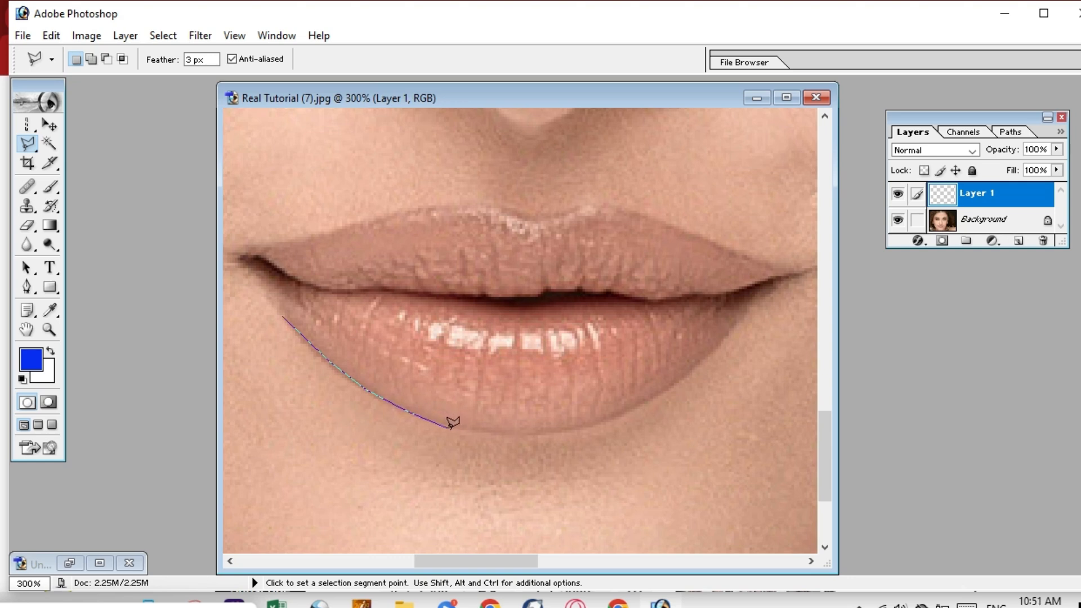
{"action": "left_click", "coordinate": [490, 434]}
{"action": "left_click", "coordinate": [649, 401]}
{"action": "left_click", "coordinate": [764, 299]}
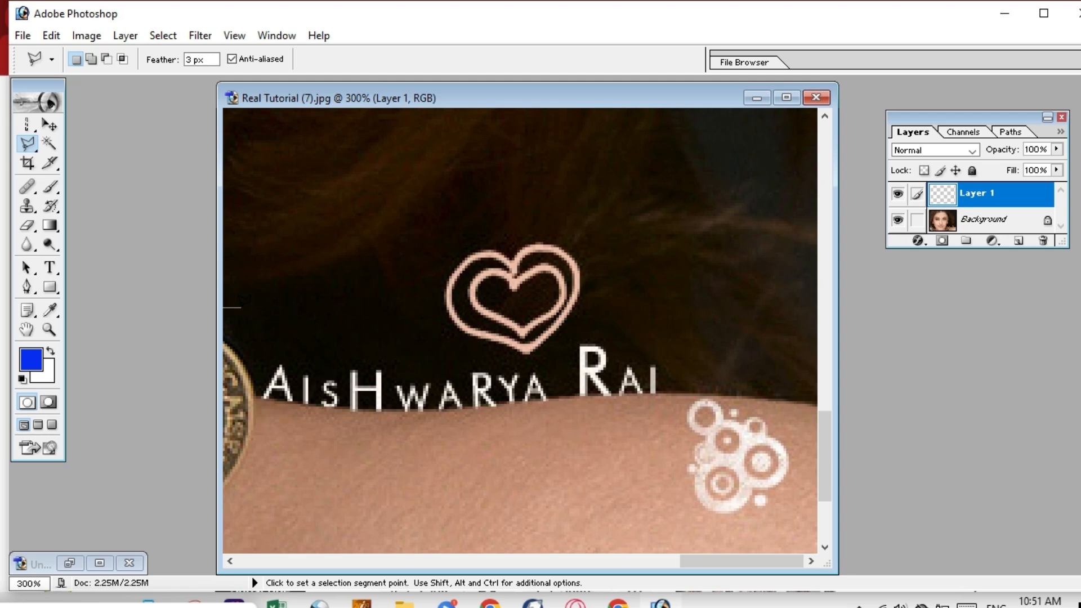
{"action": "key", "text": "Escape"}
{"action": "left_click_drag", "start_coordinate": [722, 563], "coordinate": [460, 557]}
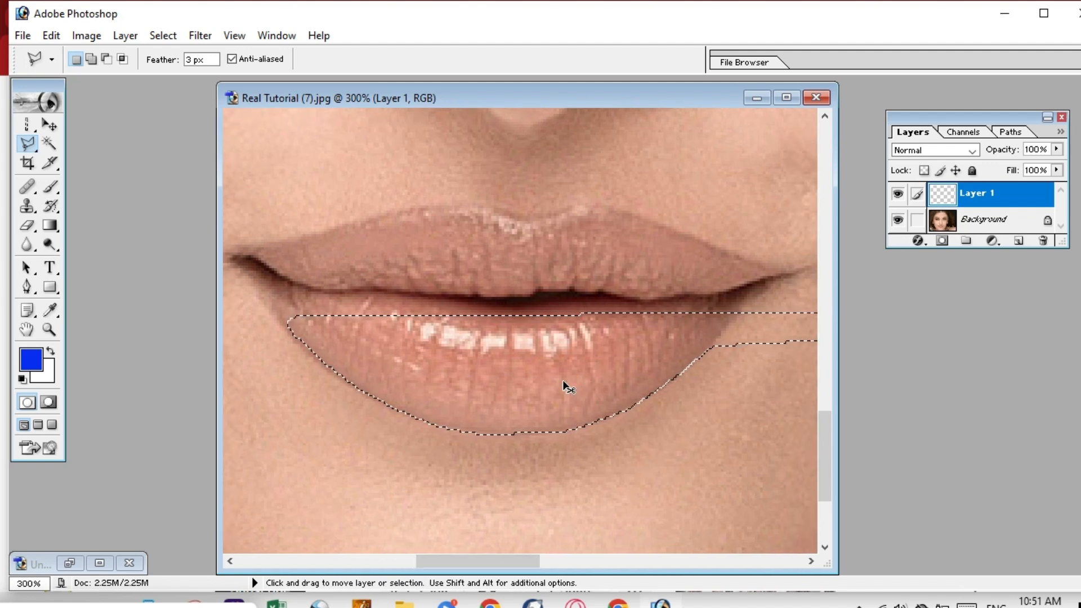
{"action": "key", "text": "ctrl+d"}
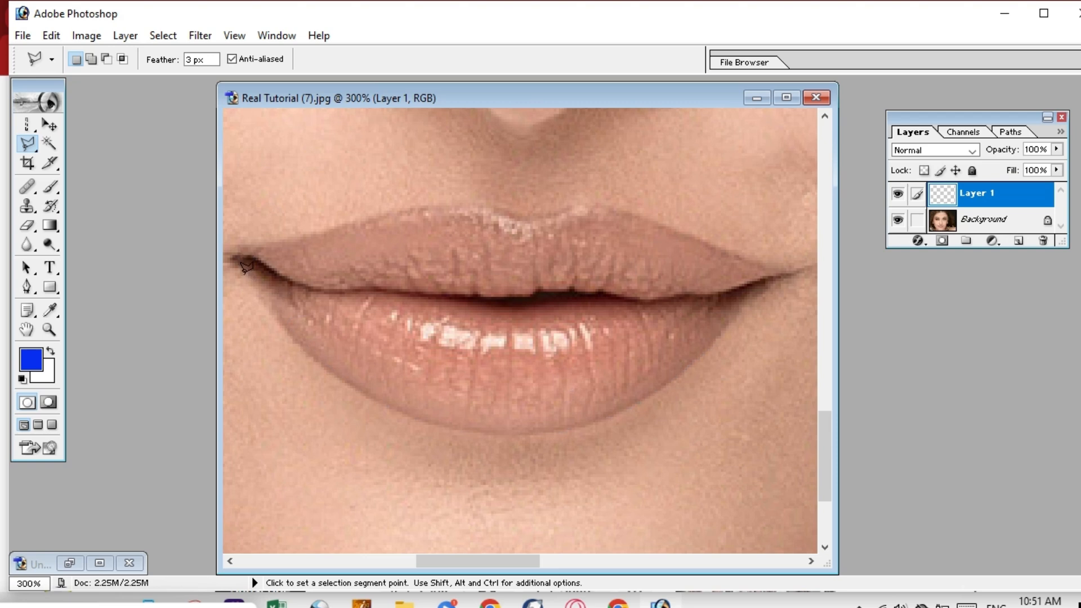
Outline both lips from the left corner to the right, removing a stray point and closing the selection.
{"action": "left_click", "coordinate": [250, 284]}
{"action": "left_click", "coordinate": [279, 318]}
{"action": "left_click", "coordinate": [338, 373]}
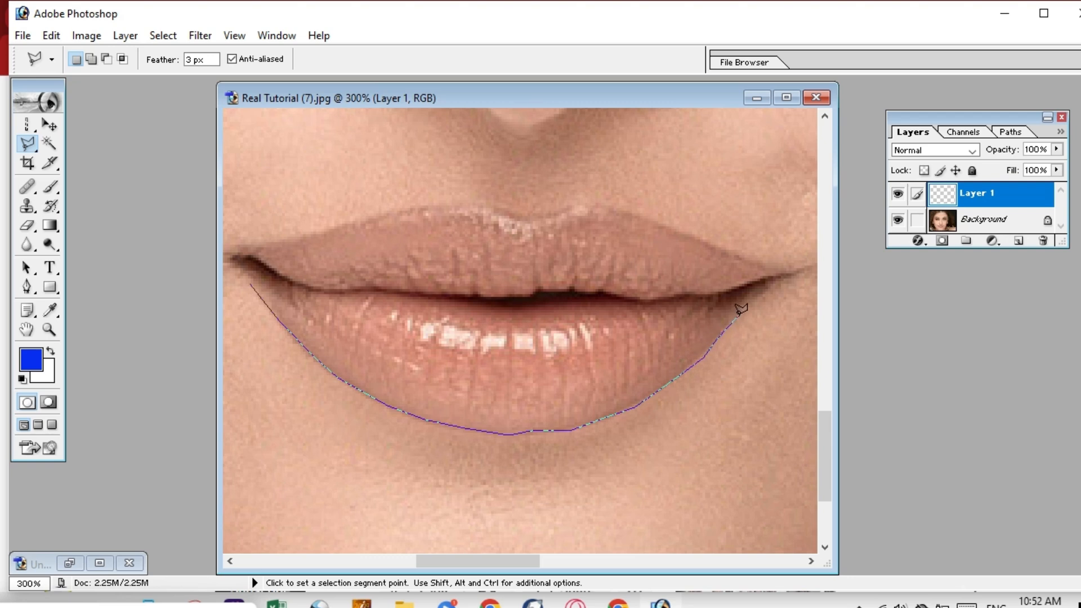
{"action": "key", "text": "BackSpace"}
{"action": "double_click", "coordinate": [775, 303]}
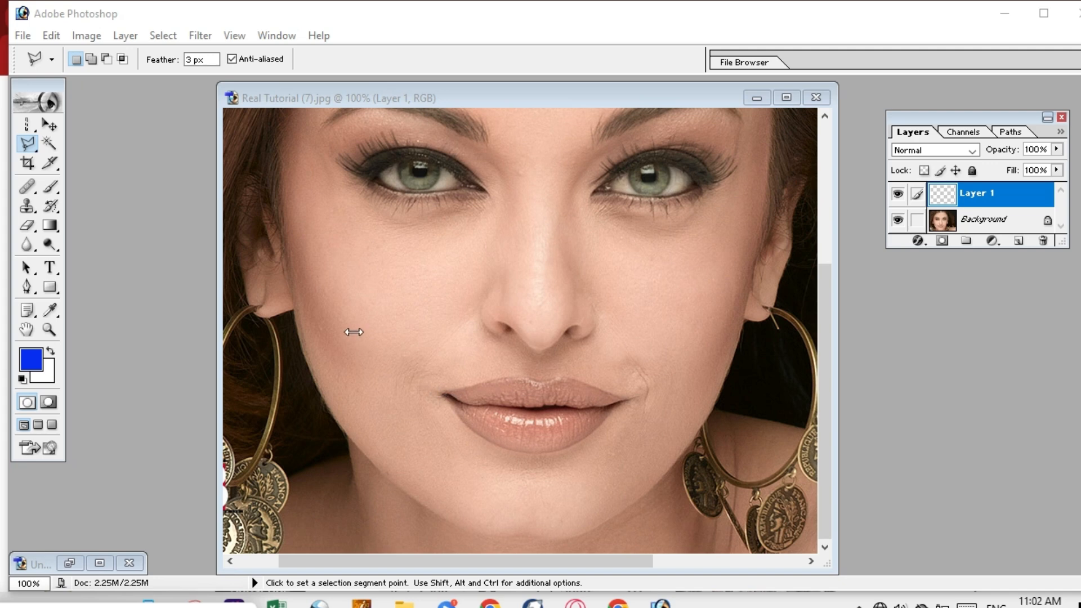
Activate the photo window and open the foreground Color Picker showing blue 072DF0.
{"action": "left_click", "coordinate": [299, 97]}
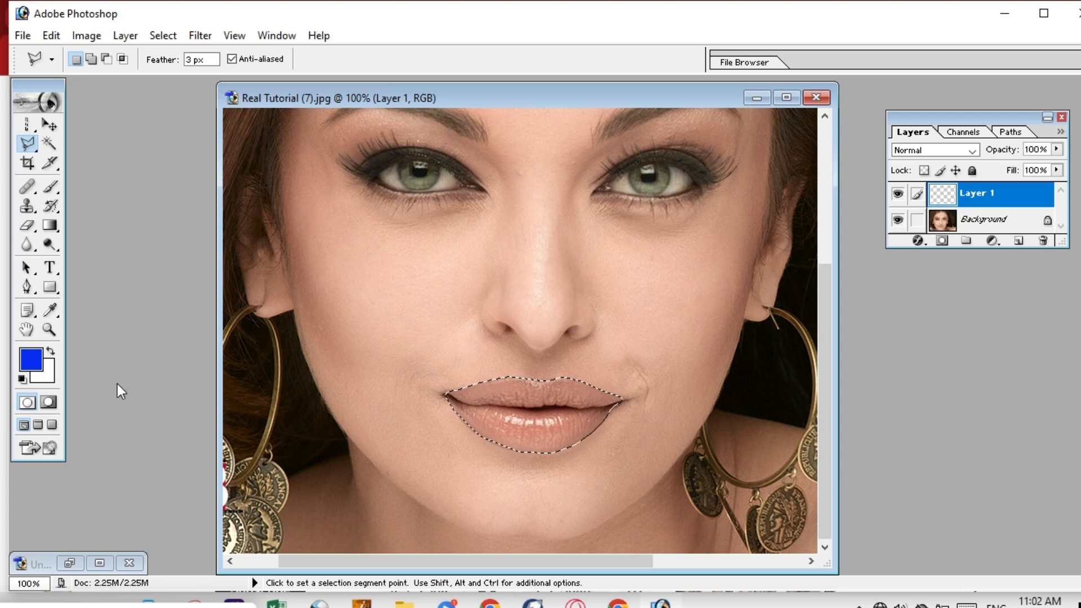
{"action": "left_click", "coordinate": [35, 361]}
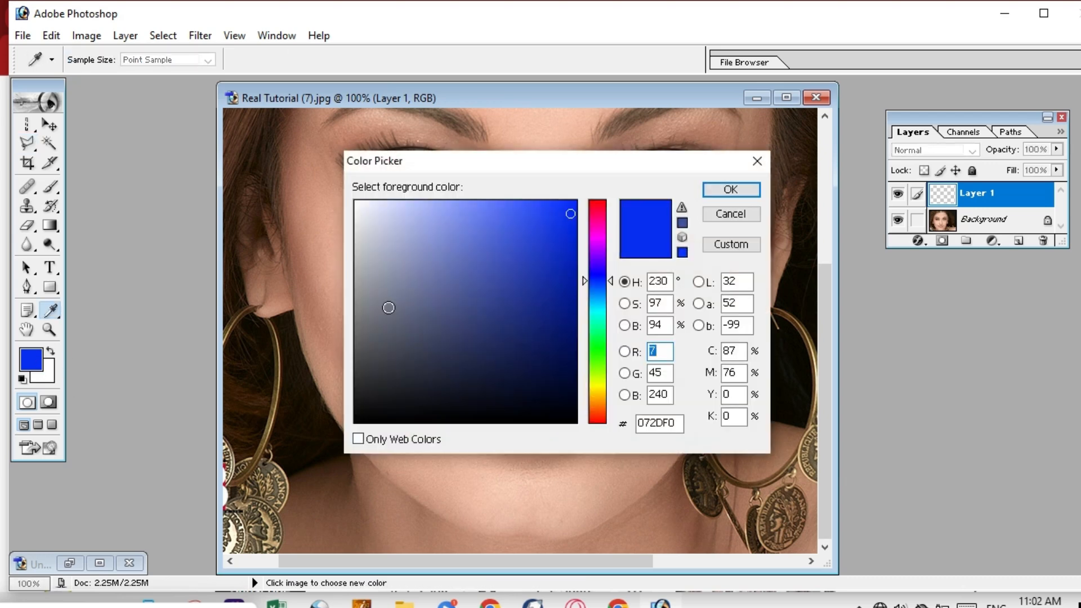
Set the foreground colour to a bright red in the Color Picker.
{"action": "left_click", "coordinate": [593, 206]}
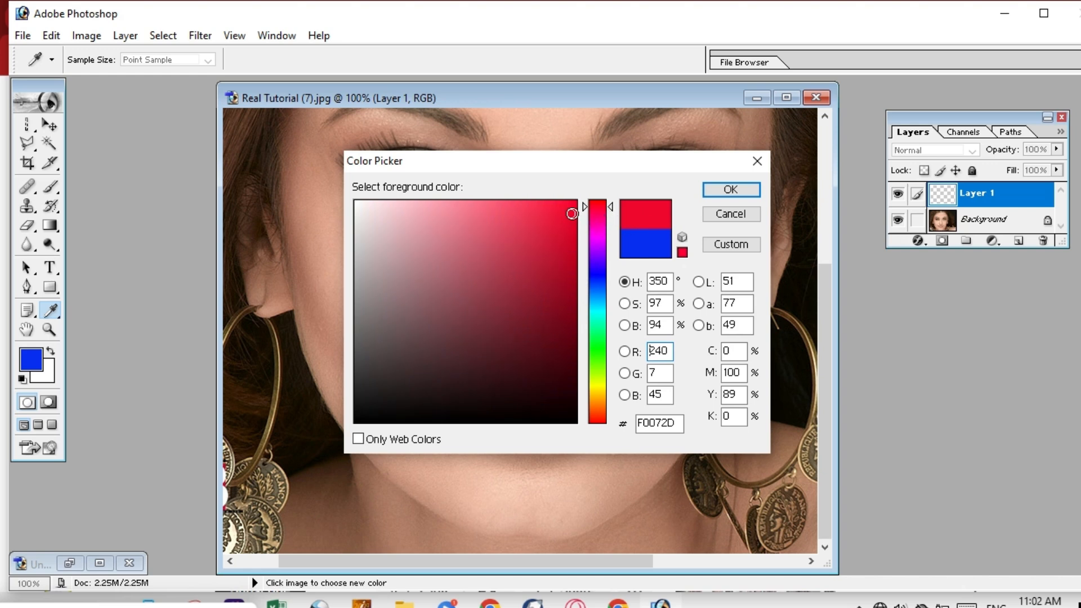
{"action": "left_click", "coordinate": [571, 209]}
{"action": "left_click_drag", "start_coordinate": [571, 209], "coordinate": [571, 209]}
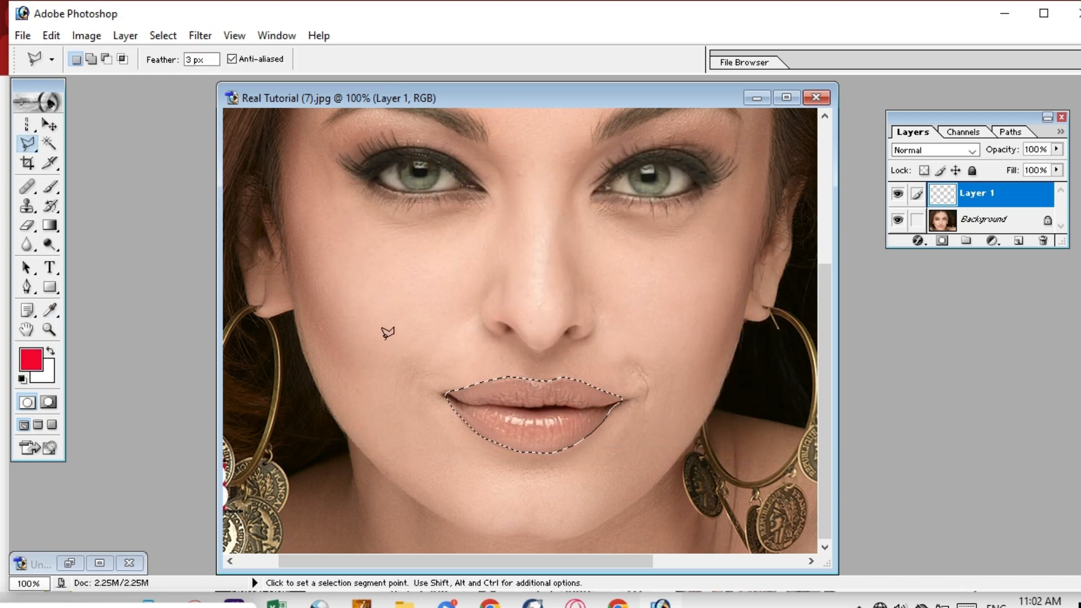
Fill the lip selection on Layer 1 with the red using Alt+Backspace.
{"action": "key", "text": "alt"}
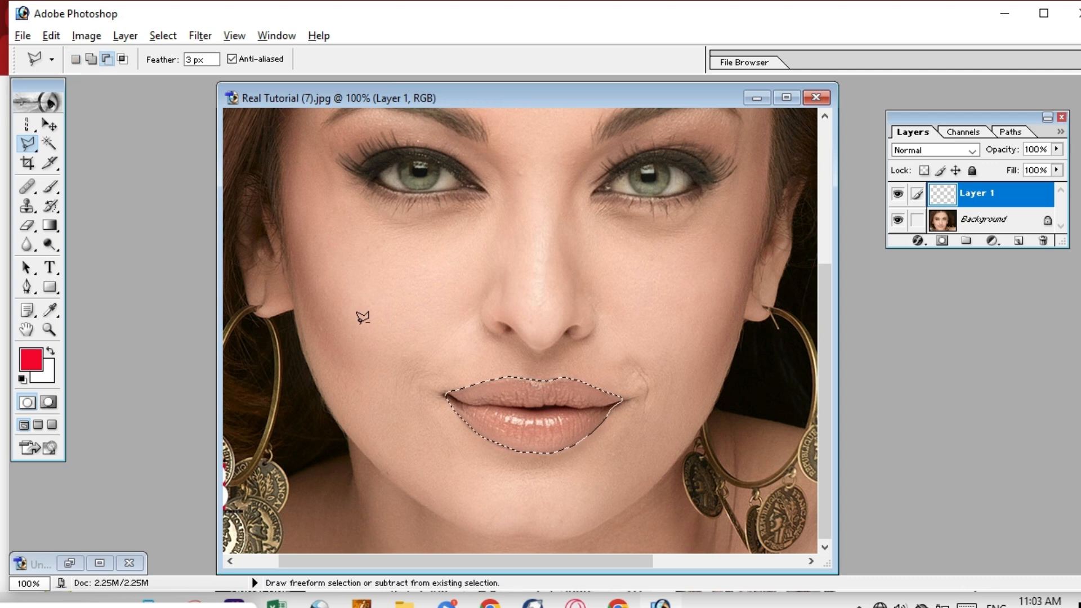
{"action": "key", "text": "alt+BackSpace"}
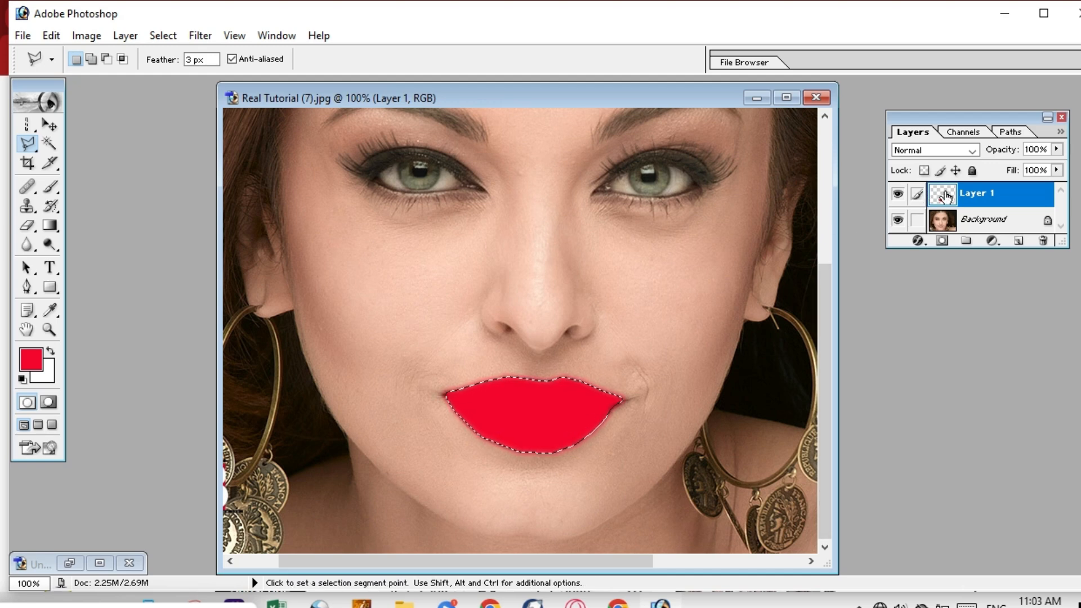
{"action": "left_click", "coordinate": [118, 605]}
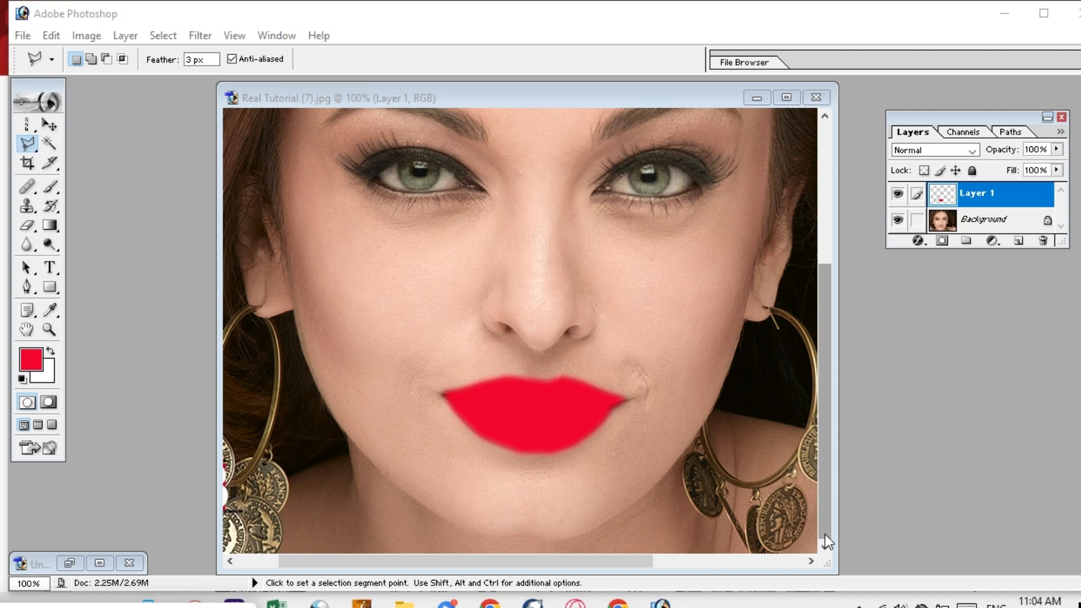
{"action": "scroll", "coordinate": [823, 346], "scroll_direction": "up", "scroll_amount": 3}
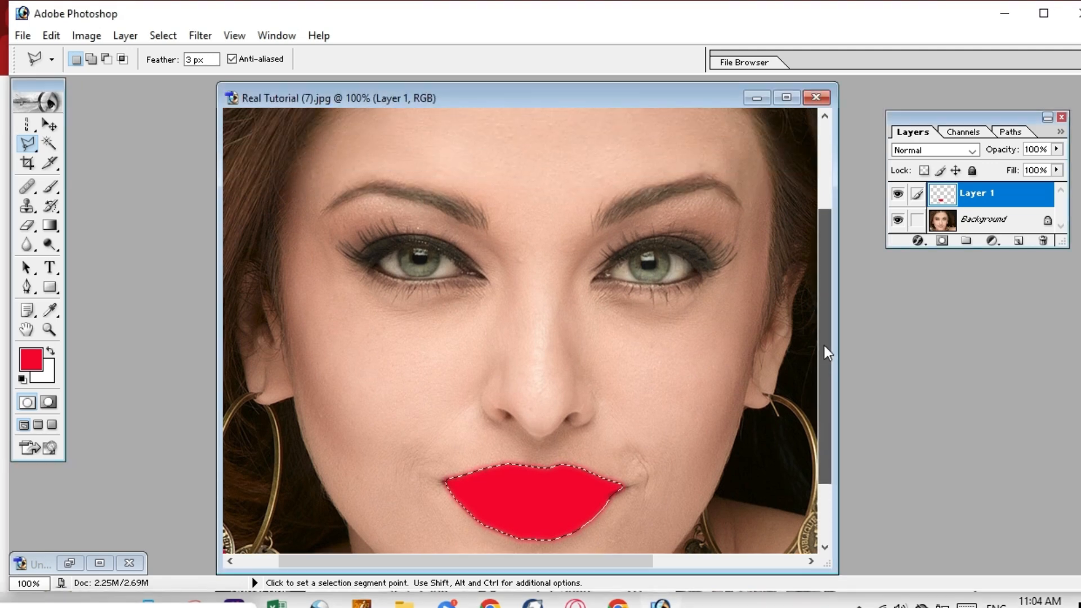
{"action": "left_click_drag", "start_coordinate": [823, 346], "coordinate": [831, 421]}
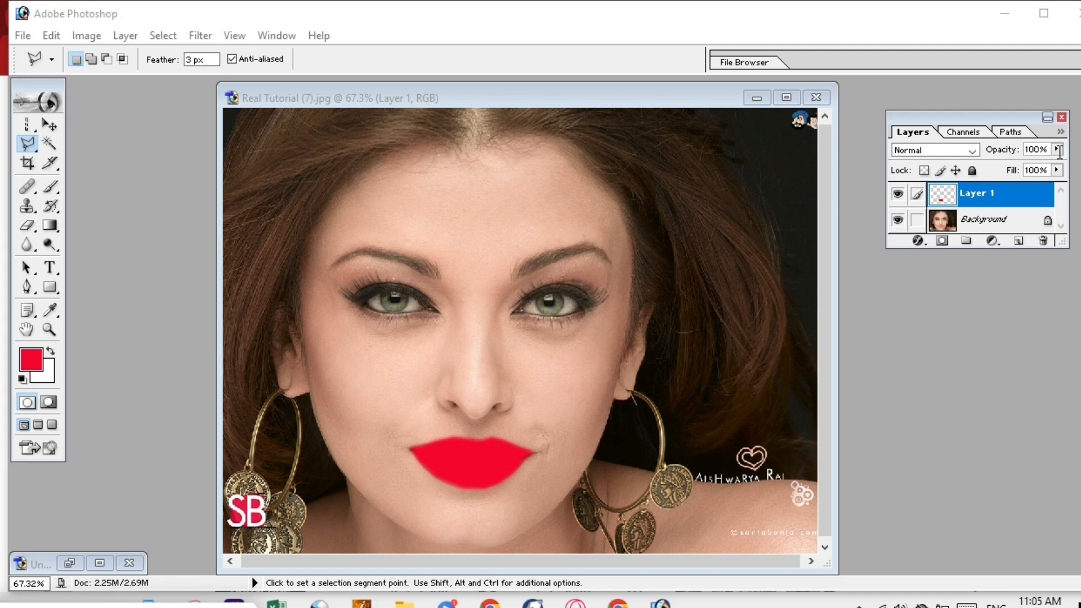
Lower Layer 1's opacity through 82% and 51% down to 39%, then deselect the lips.
{"action": "left_click", "coordinate": [1058, 149]}
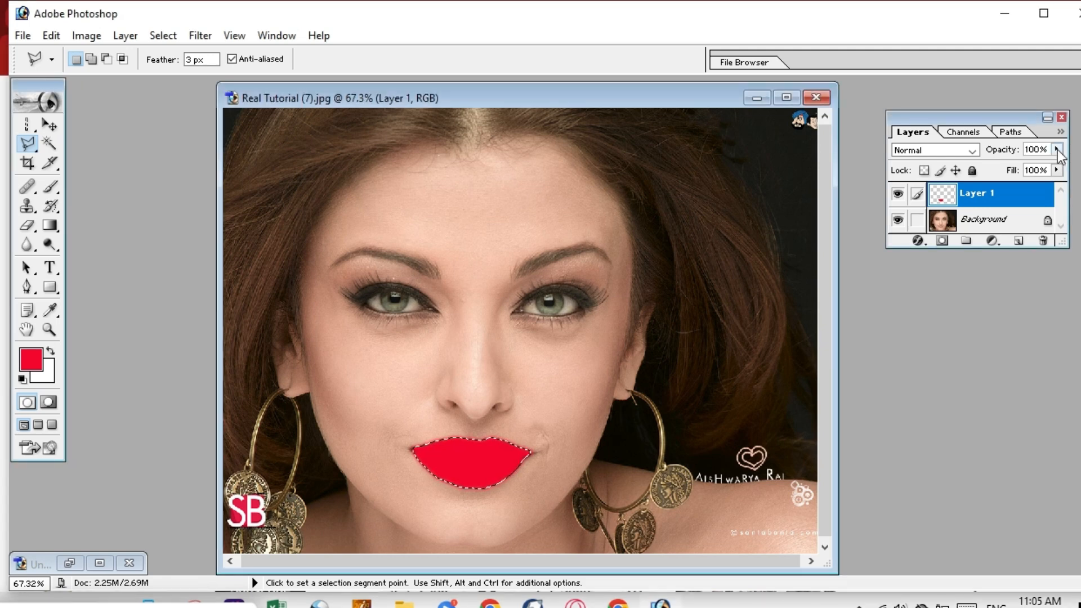
{"action": "left_click", "coordinate": [1058, 150]}
{"action": "left_click_drag", "start_coordinate": [1061, 170], "coordinate": [1039, 169]}
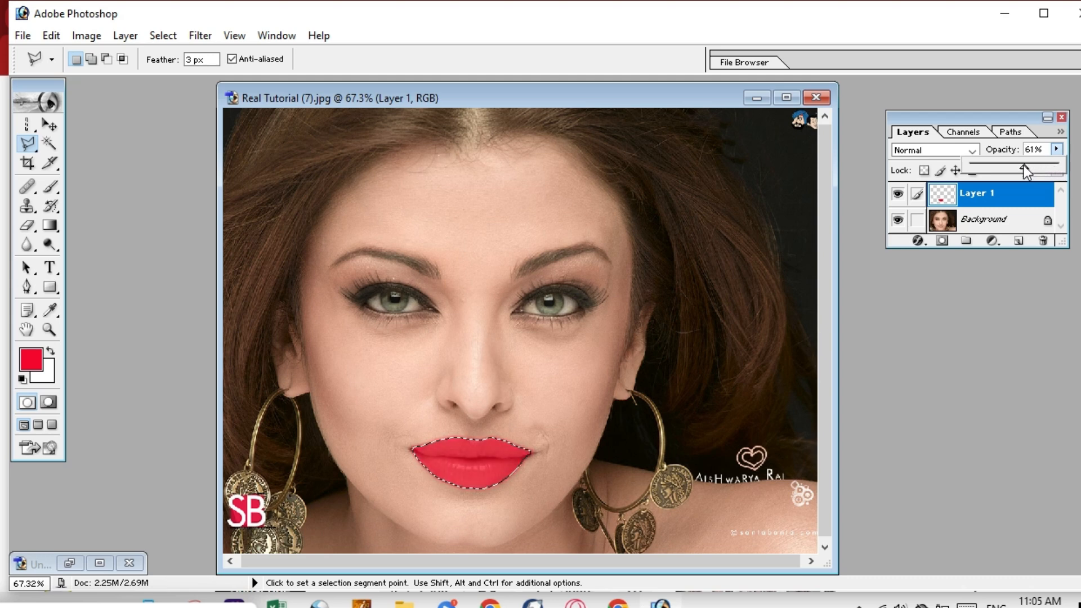
{"action": "left_click_drag", "start_coordinate": [1018, 168], "coordinate": [1013, 168]}
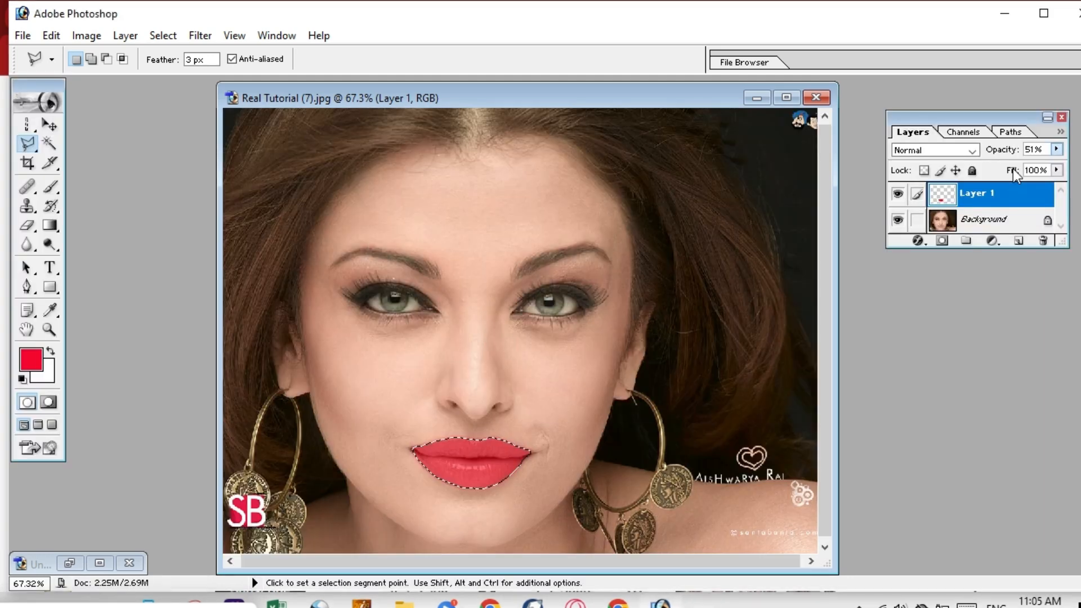
{"action": "left_click", "coordinate": [1057, 150]}
{"action": "left_click", "coordinate": [1056, 150]}
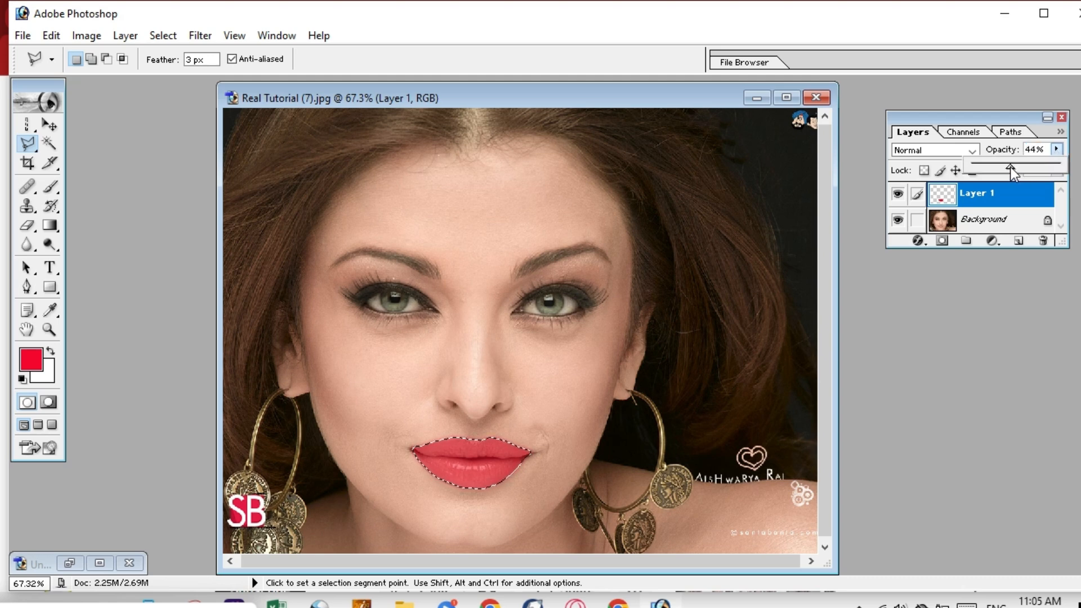
{"action": "left_click_drag", "start_coordinate": [1007, 168], "coordinate": [1006, 168]}
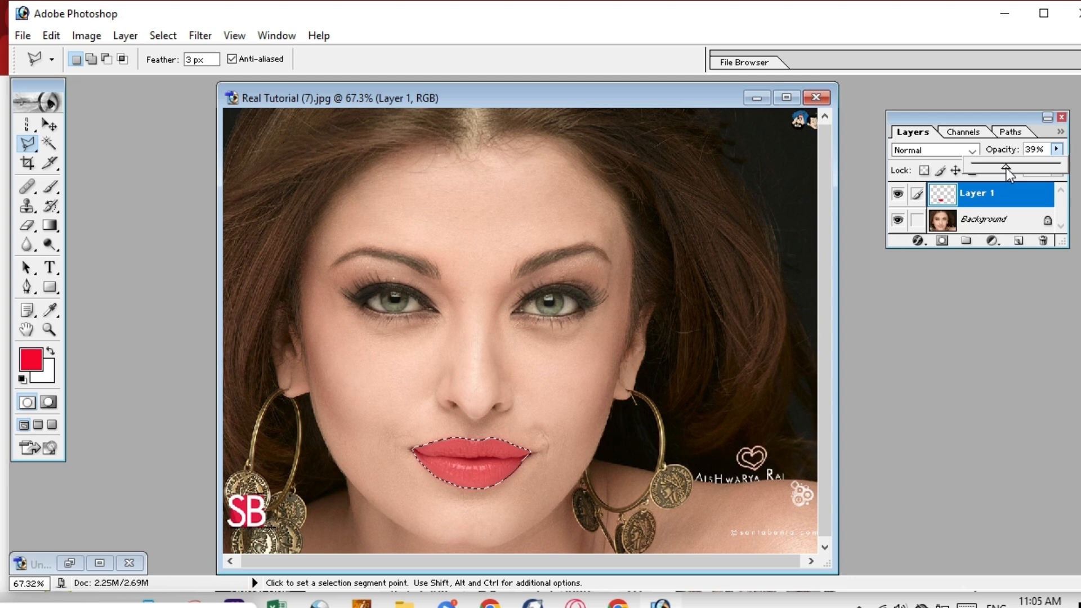
{"action": "left_click", "coordinate": [785, 335]}
{"action": "key", "text": "ctrl+d"}
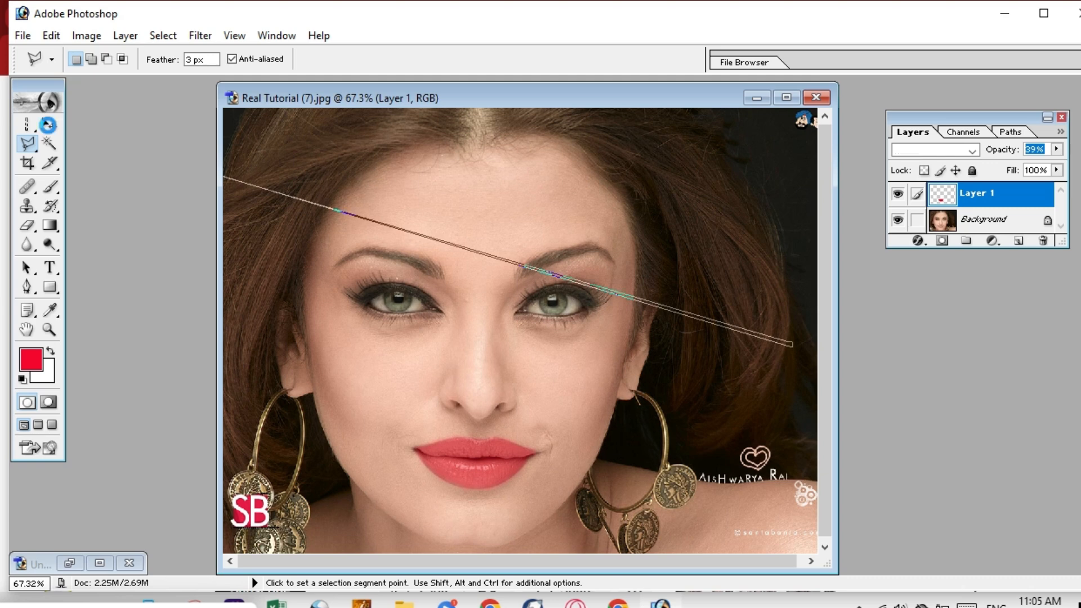
{"action": "left_click", "coordinate": [50, 124]}
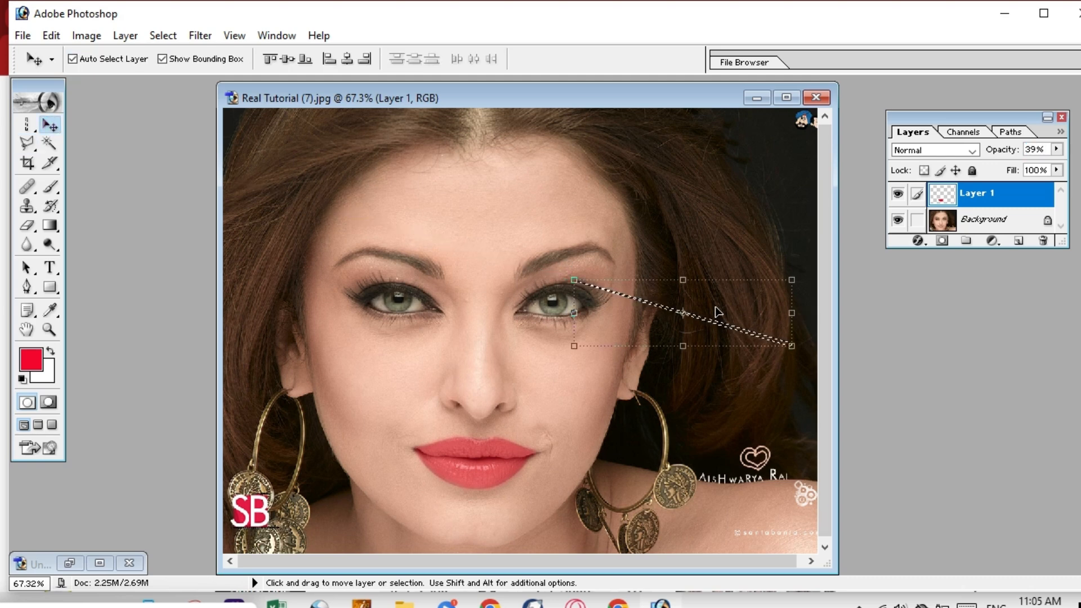
{"action": "key", "text": "ctrl+z"}
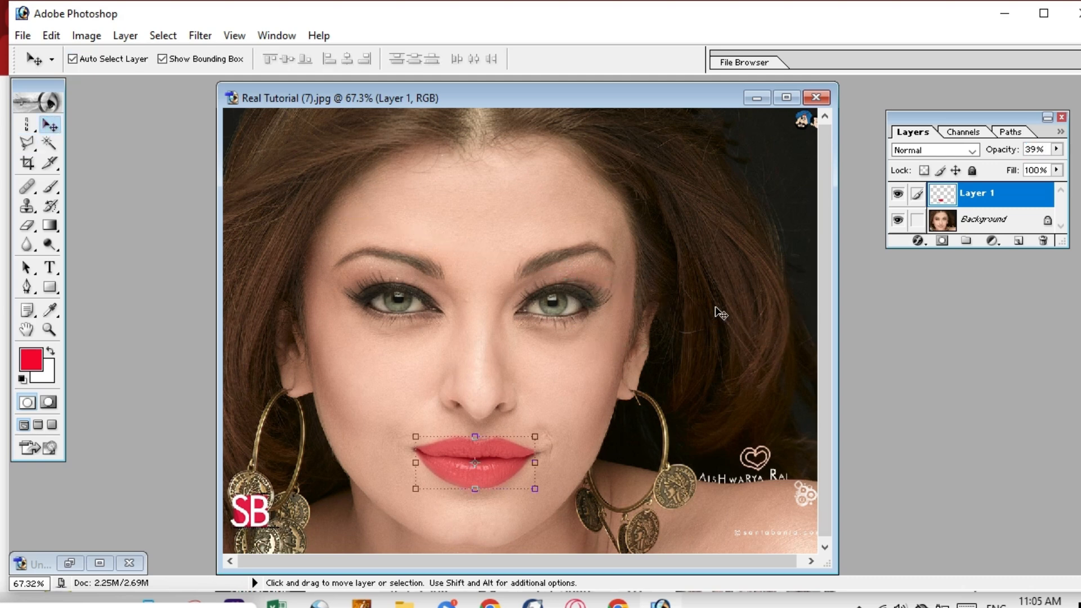
{"action": "left_click", "coordinate": [676, 362]}
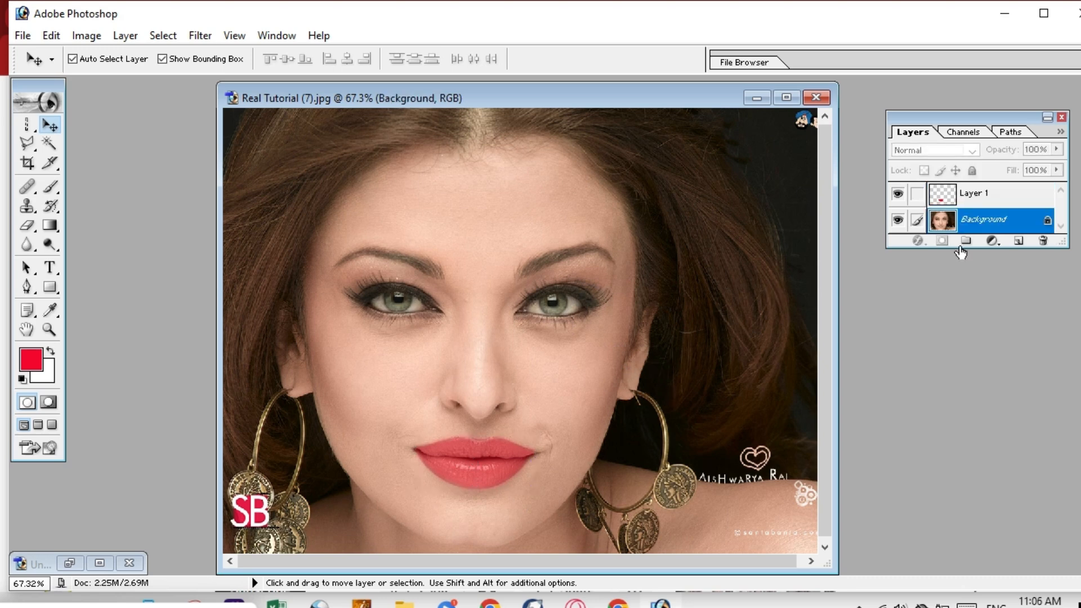
{"action": "left_click", "coordinate": [898, 195]}
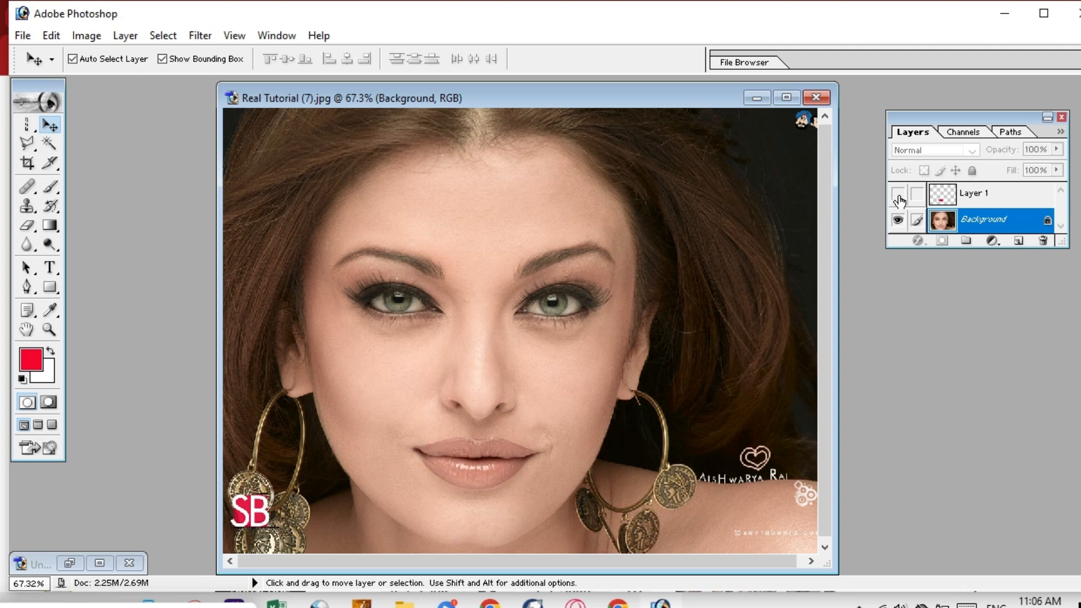
{"action": "left_click", "coordinate": [898, 195]}
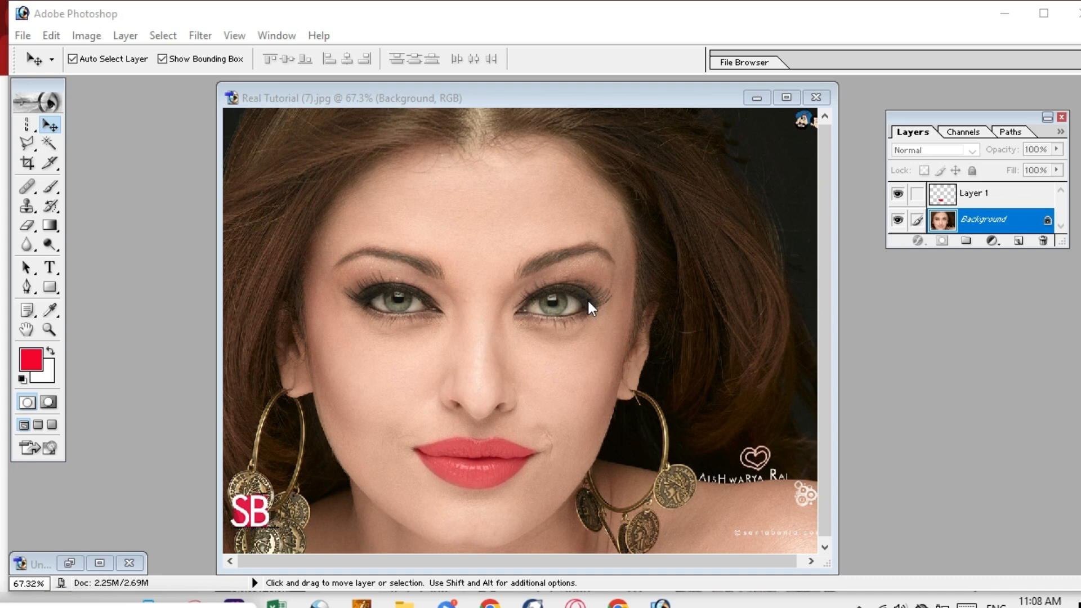
{"action": "left_click", "coordinate": [817, 100]}
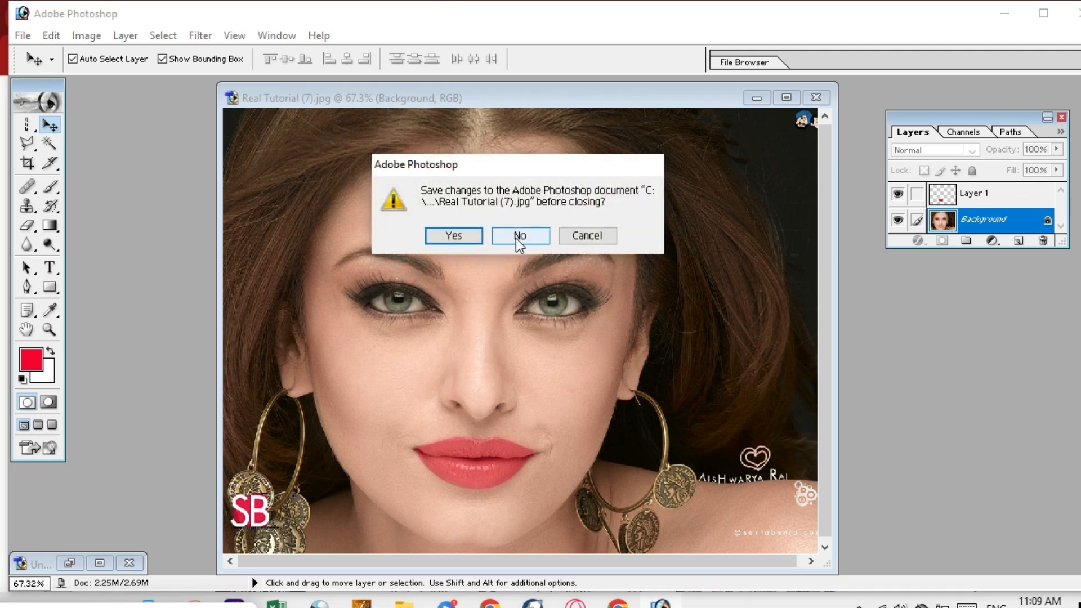
Close the lip portrait without saving and open Real Tutorial (5) from Pictures.
{"action": "left_click", "coordinate": [513, 237]}
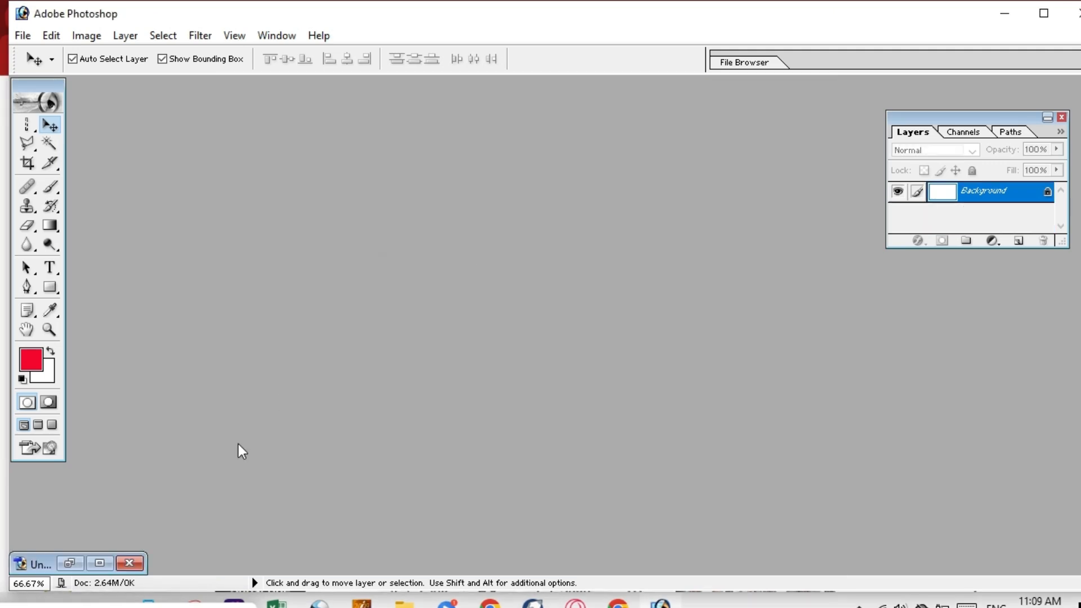
{"action": "double_click", "coordinate": [474, 282]}
{"action": "left_click", "coordinate": [442, 173]}
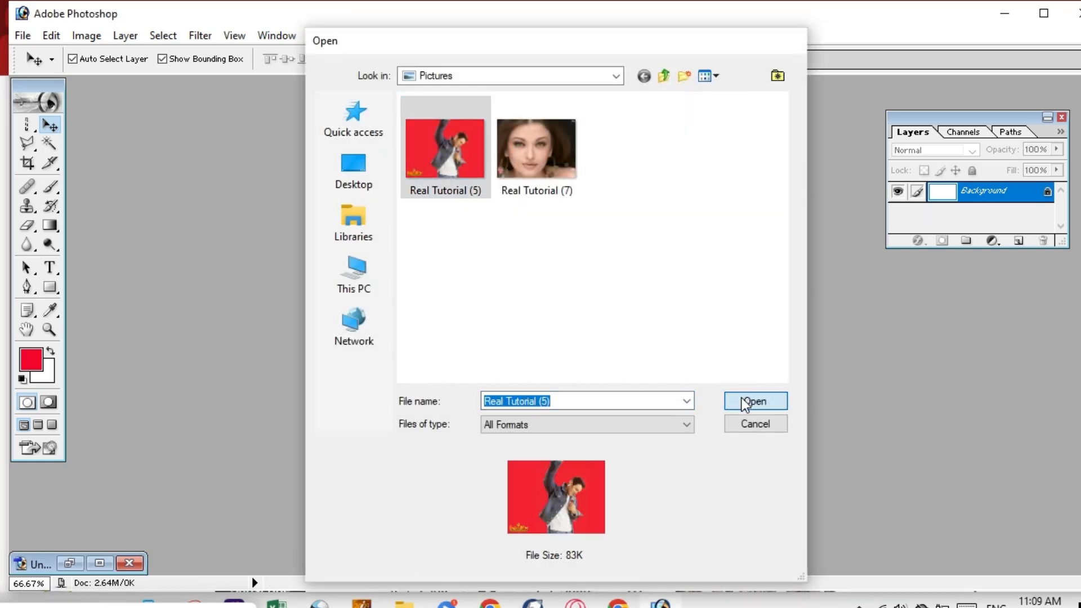
{"action": "left_click", "coordinate": [741, 397]}
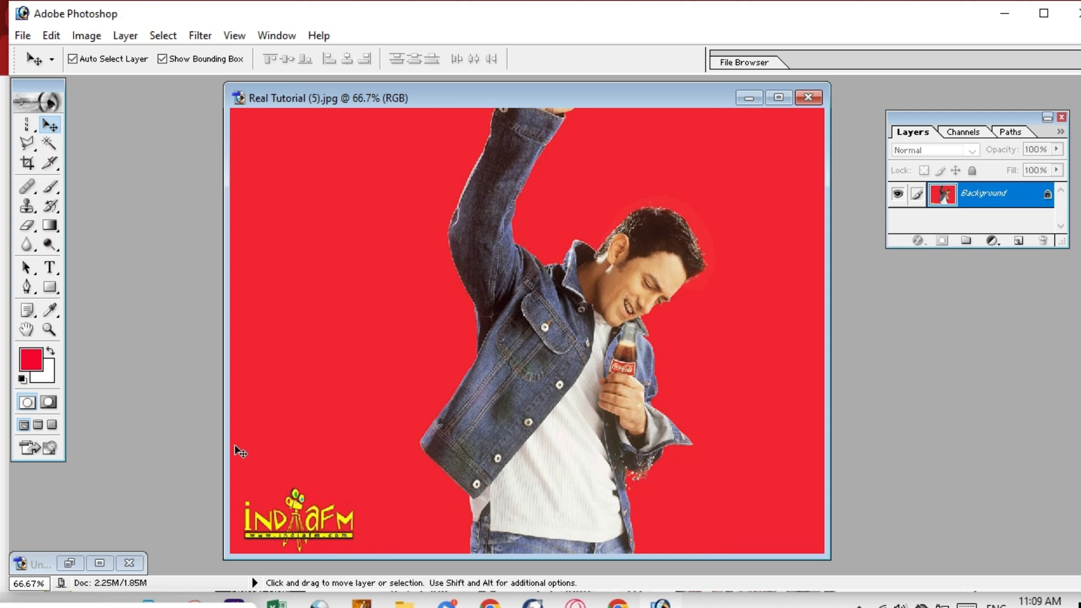
Select a rectangular strip of red background just above the yellow logo with Rectangular Marquee.
{"action": "left_click", "coordinate": [28, 124]}
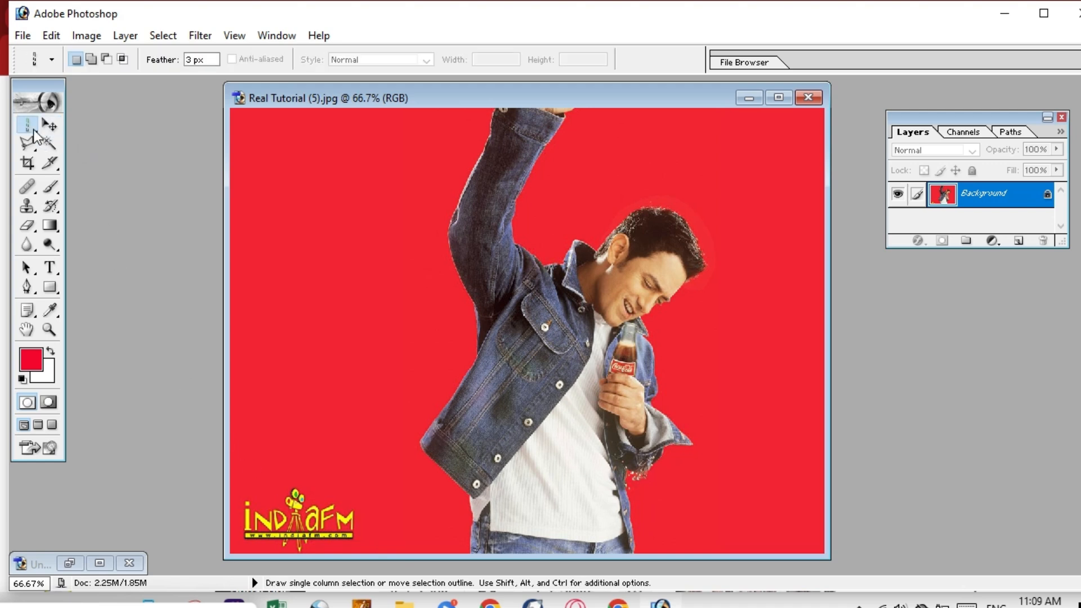
{"action": "left_click", "coordinate": [34, 132]}
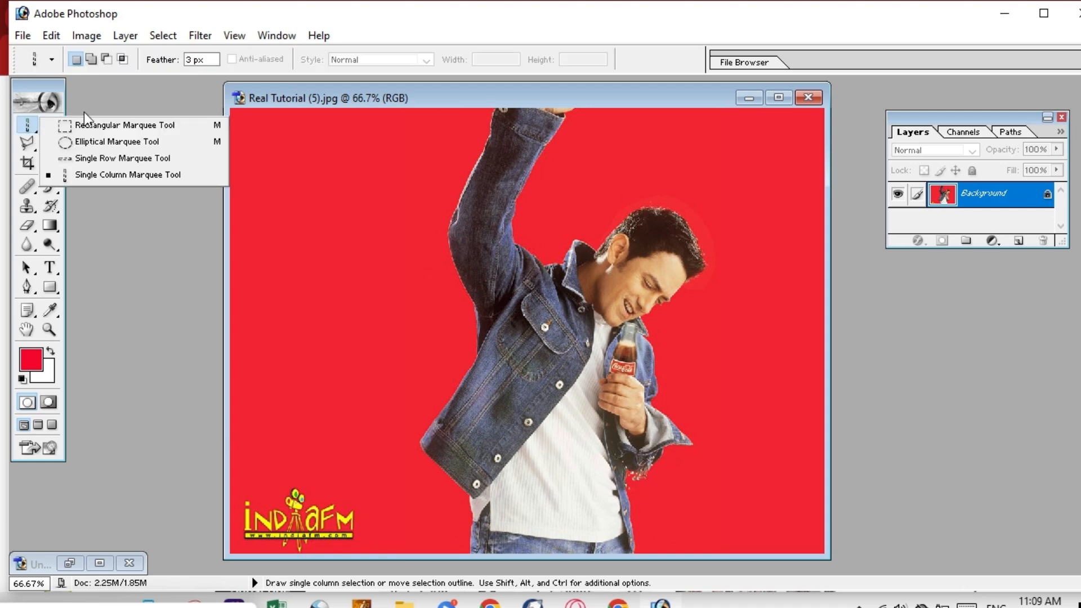
{"action": "left_click", "coordinate": [133, 125]}
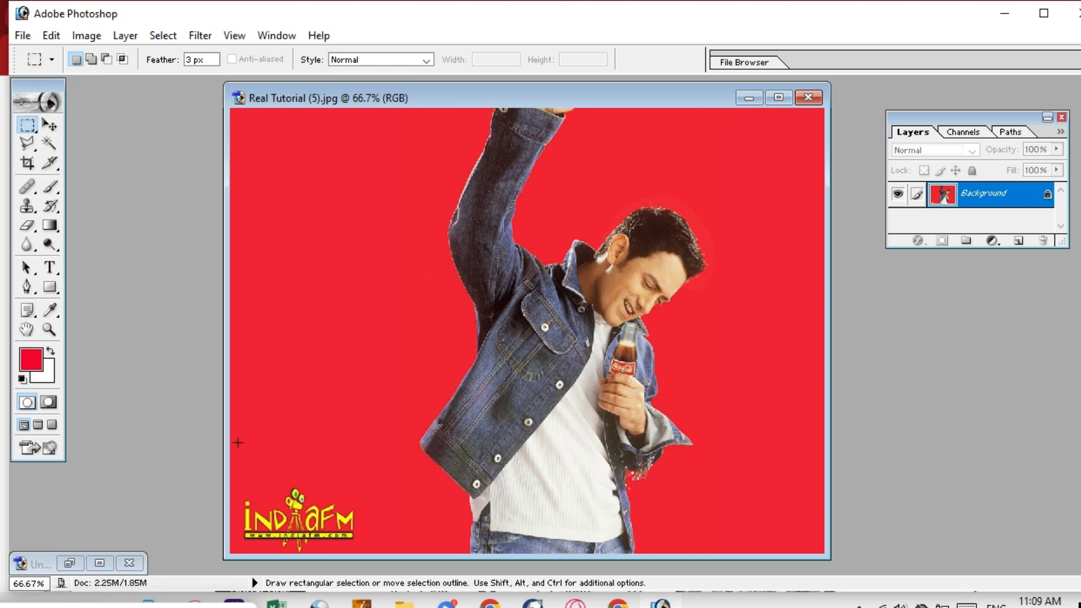
{"action": "left_click_drag", "start_coordinate": [268, 449], "coordinate": [347, 468]}
Free-transform the red strip down and across over the logo, apply it, and deselect.
{"action": "key", "text": "v"}
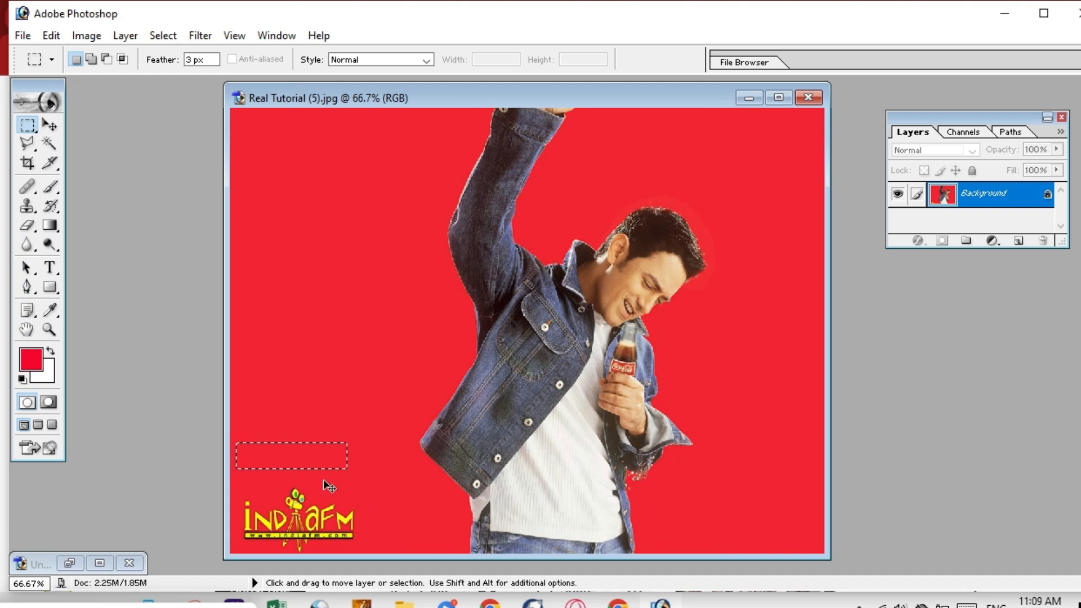
{"action": "key", "text": "ctrl+t"}
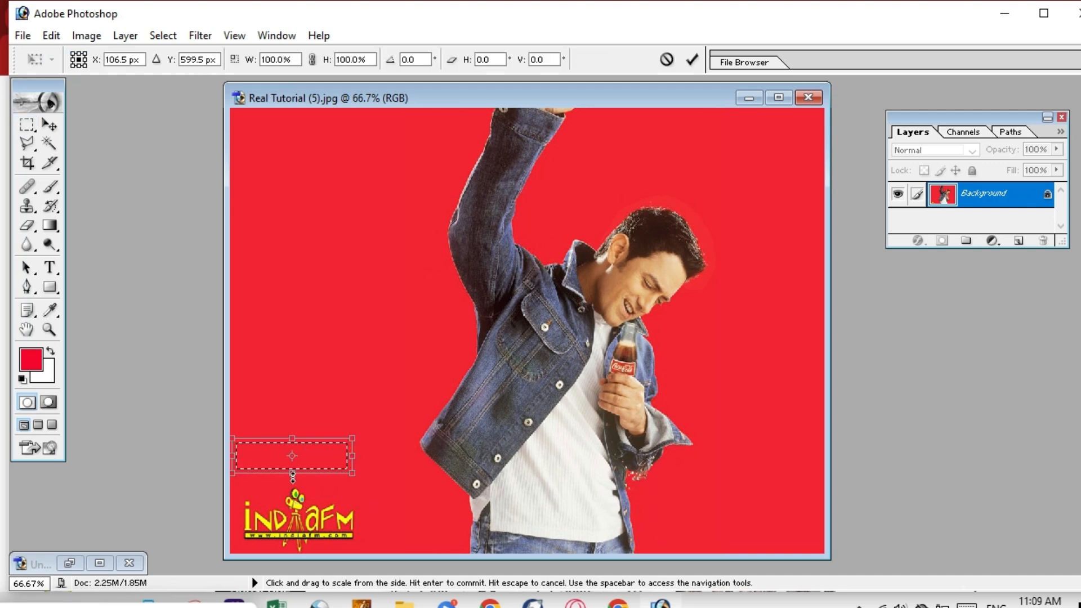
{"action": "left_click_drag", "start_coordinate": [290, 473], "coordinate": [319, 553]}
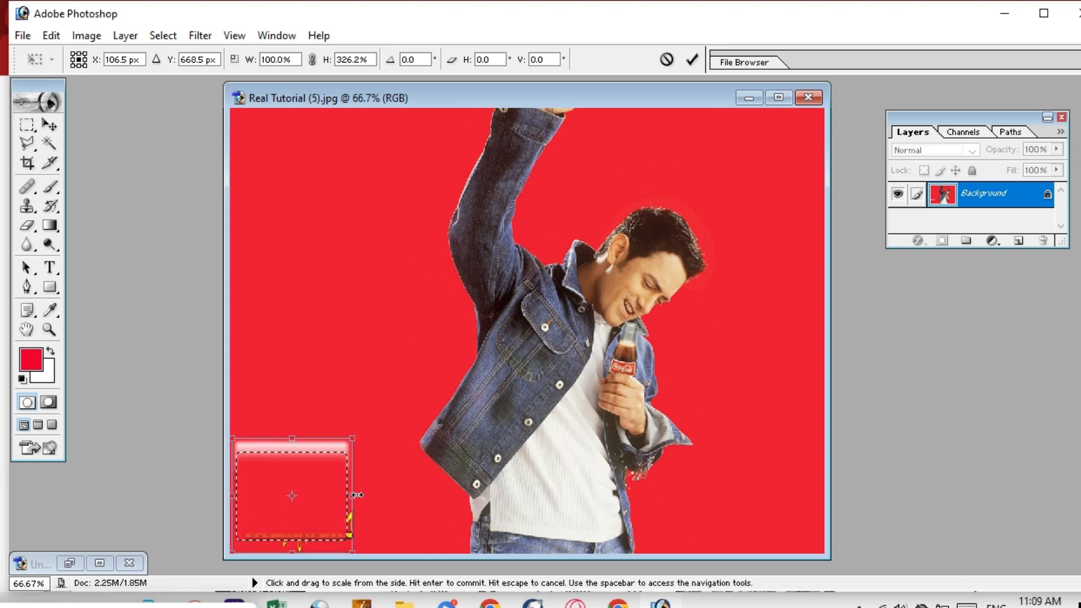
{"action": "left_click_drag", "start_coordinate": [352, 495], "coordinate": [299, 448]}
{"action": "left_click_drag", "start_coordinate": [296, 520], "coordinate": [305, 578]}
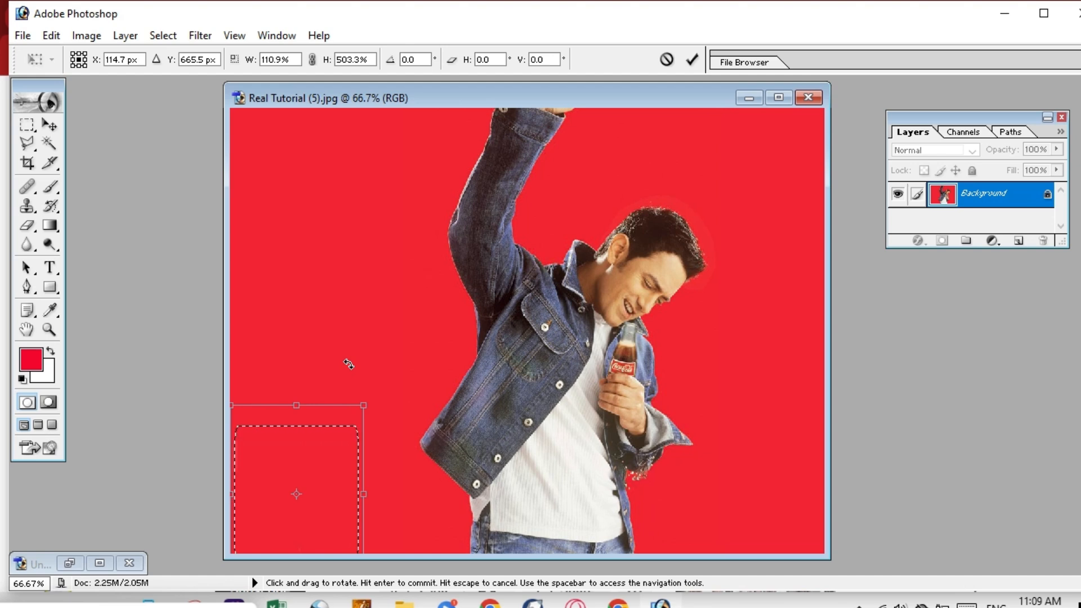
{"action": "key", "text": "Return"}
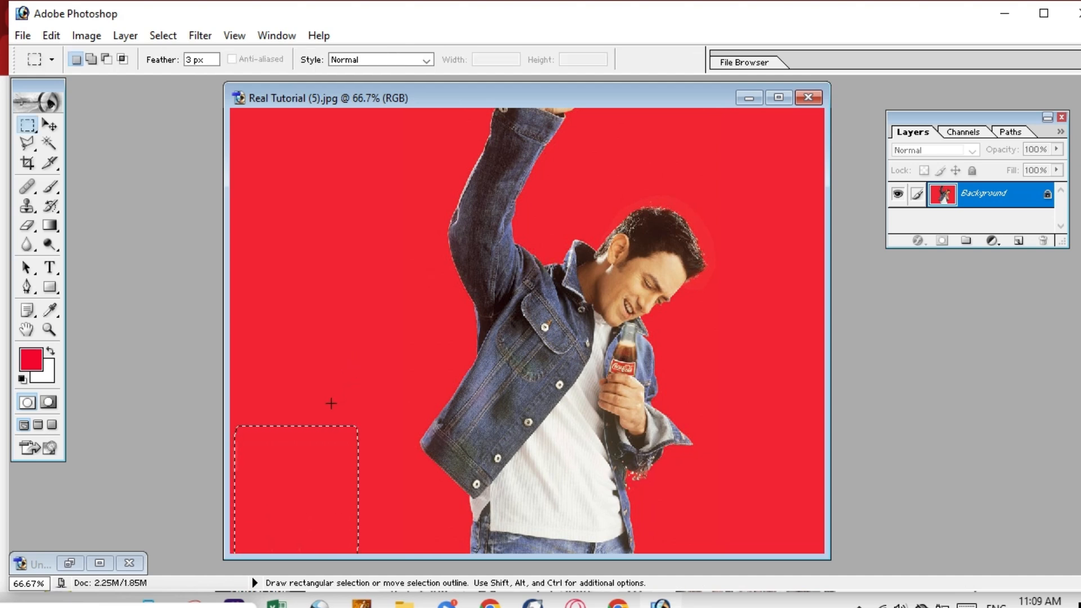
{"action": "key", "text": "ctrl+d"}
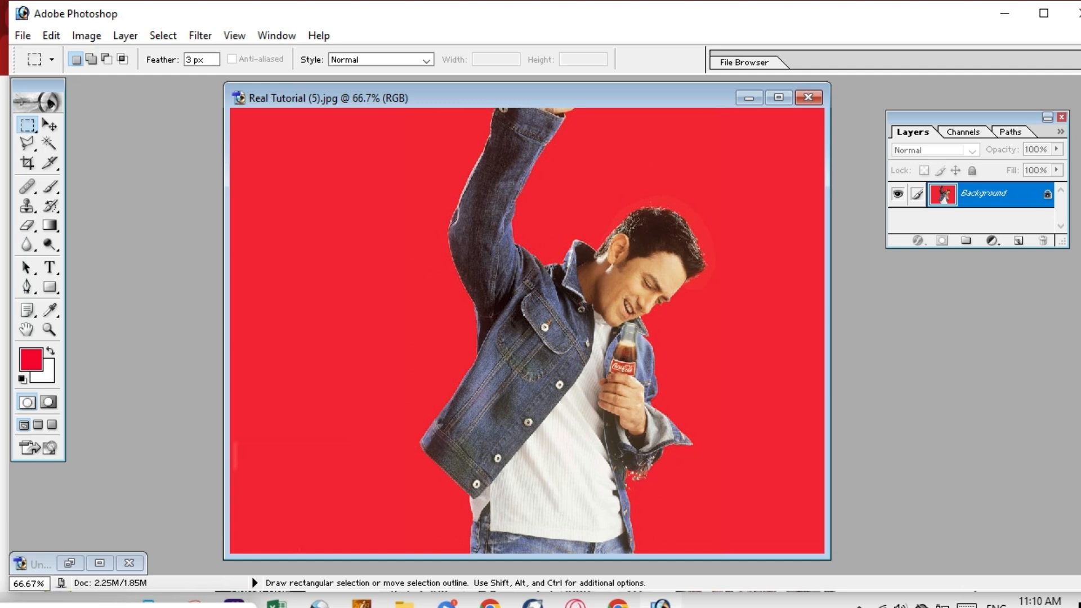
{"action": "left_click", "coordinate": [318, 604]}
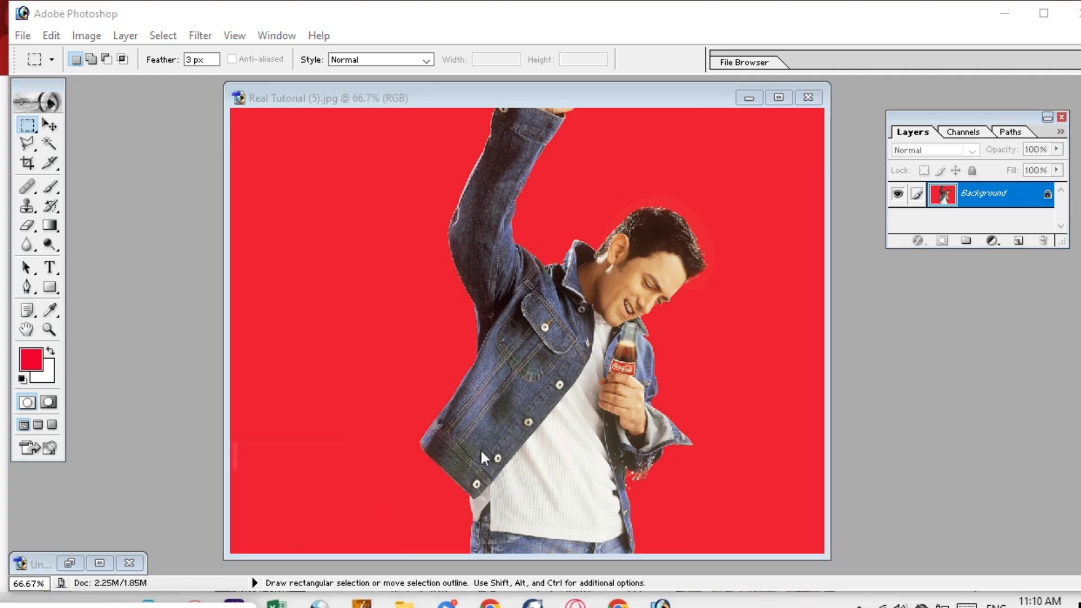